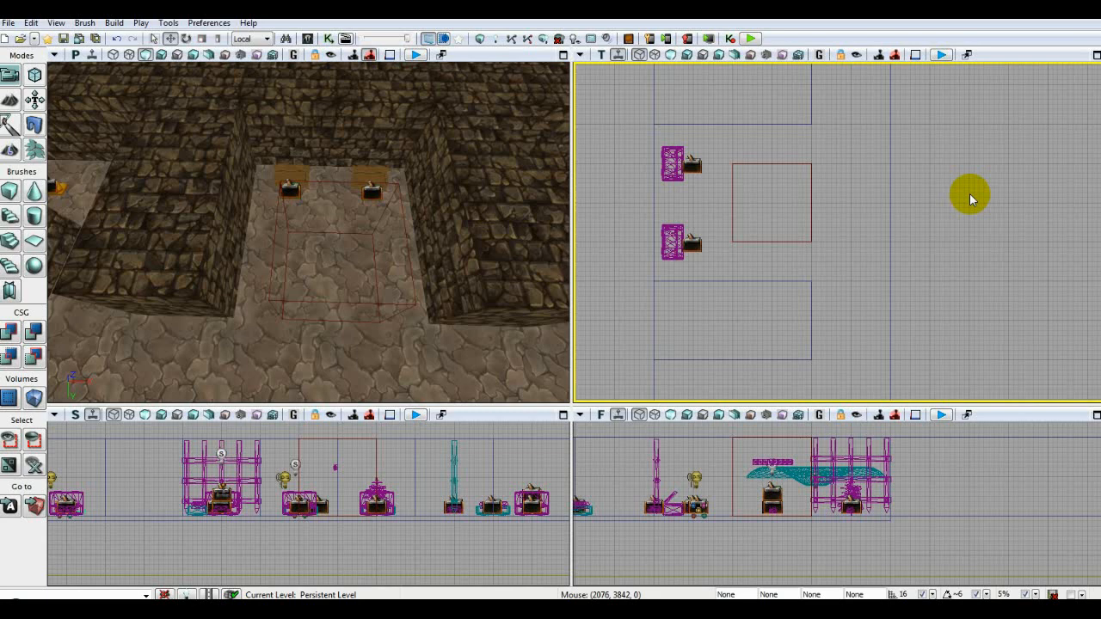
Open the Content Browser, fully load the BH_Tutorial_01 package and show its Meshes group
left_click_drag(956, 204, 933, 220)
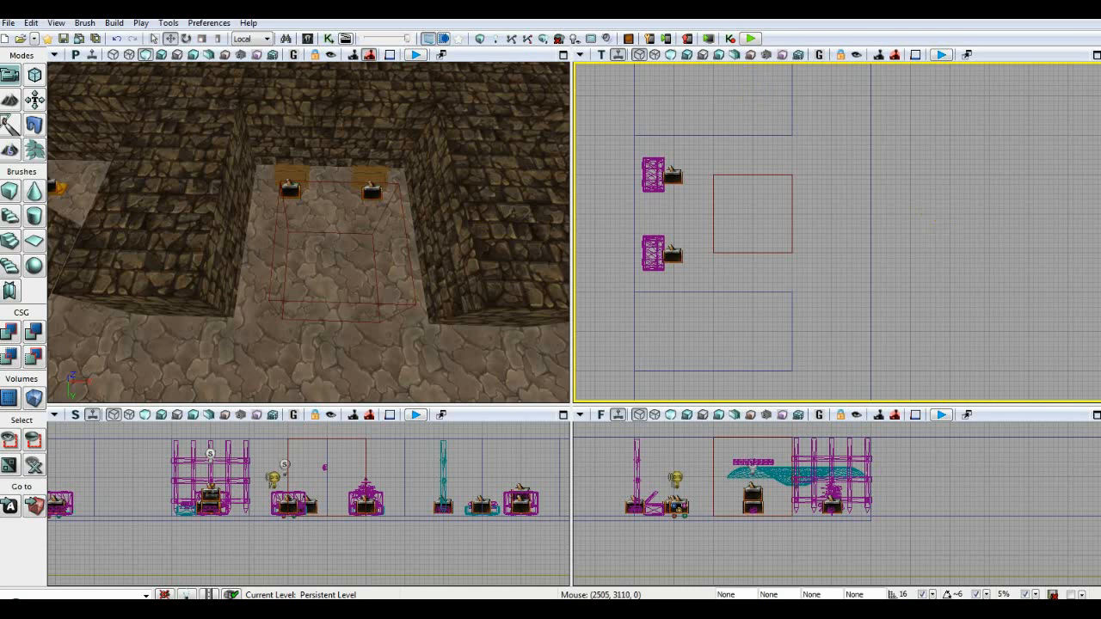
left_click(308, 38)
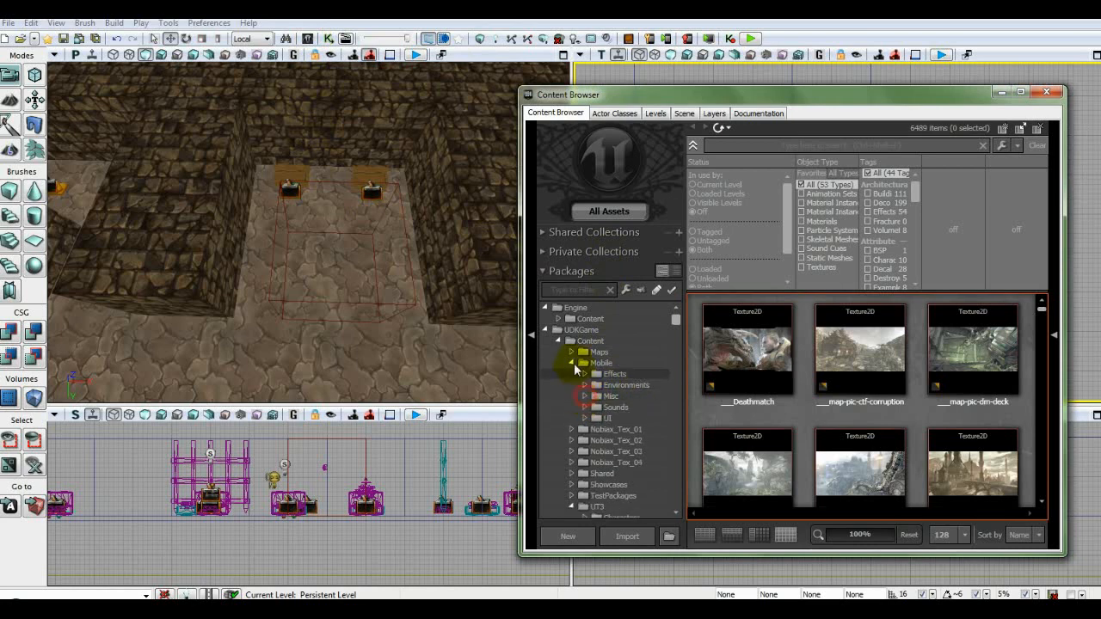
left_click(570, 363)
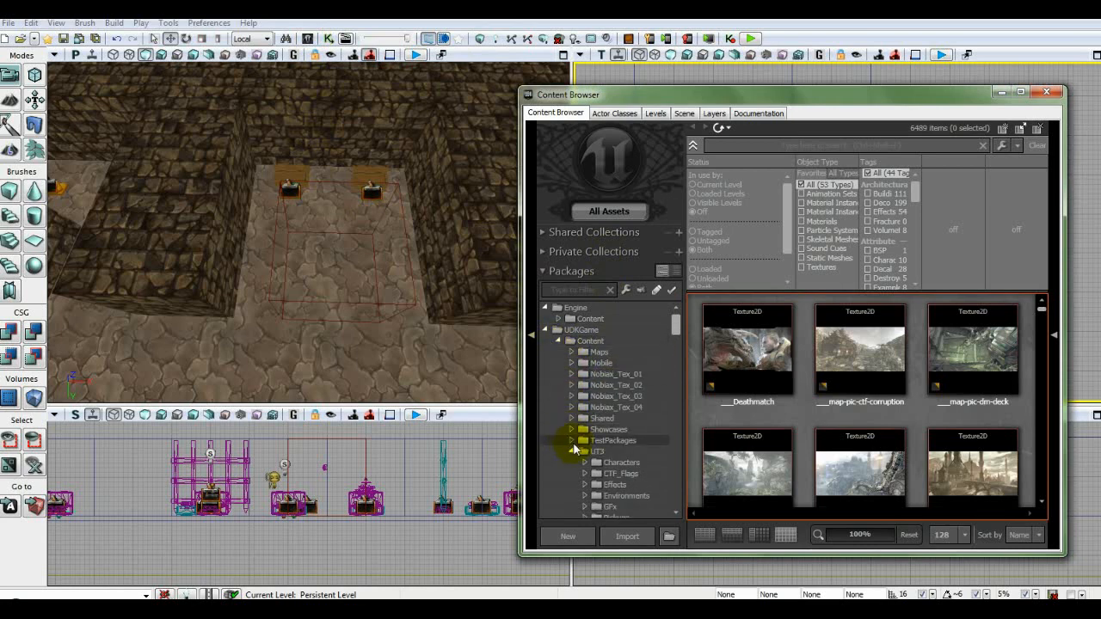
left_click(574, 452)
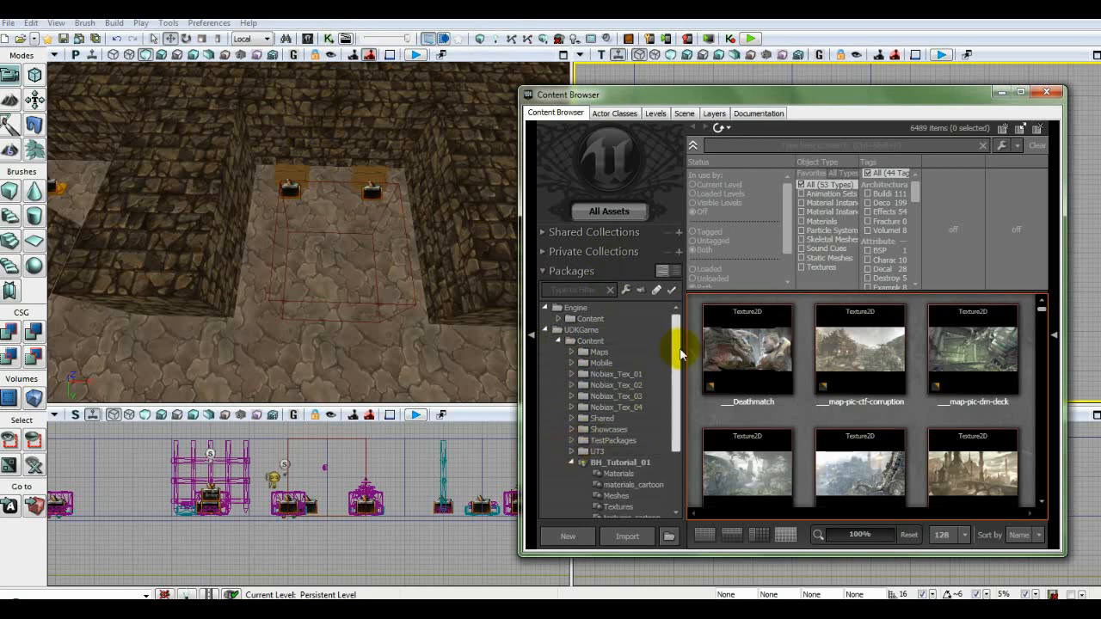
left_click_drag(679, 344, 634, 400)
left_click(629, 399)
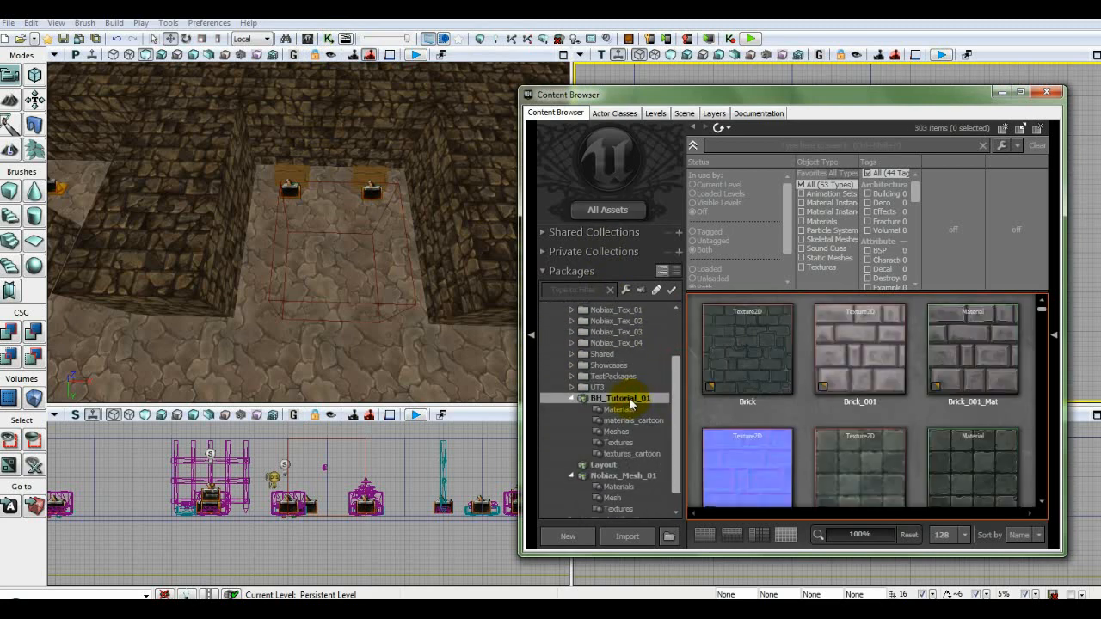
right_click(629, 398)
left_click(656, 421)
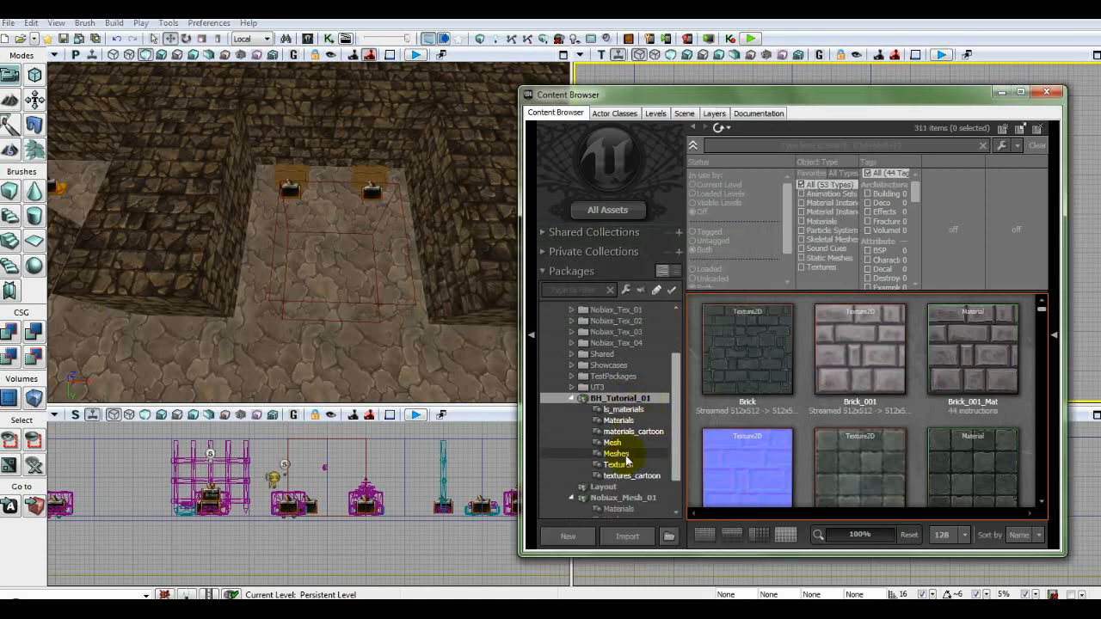
left_click(626, 454)
Try the Gate_Wood_Large mesh on the floor in front of the alcove and delete it again
left_click(745, 369)
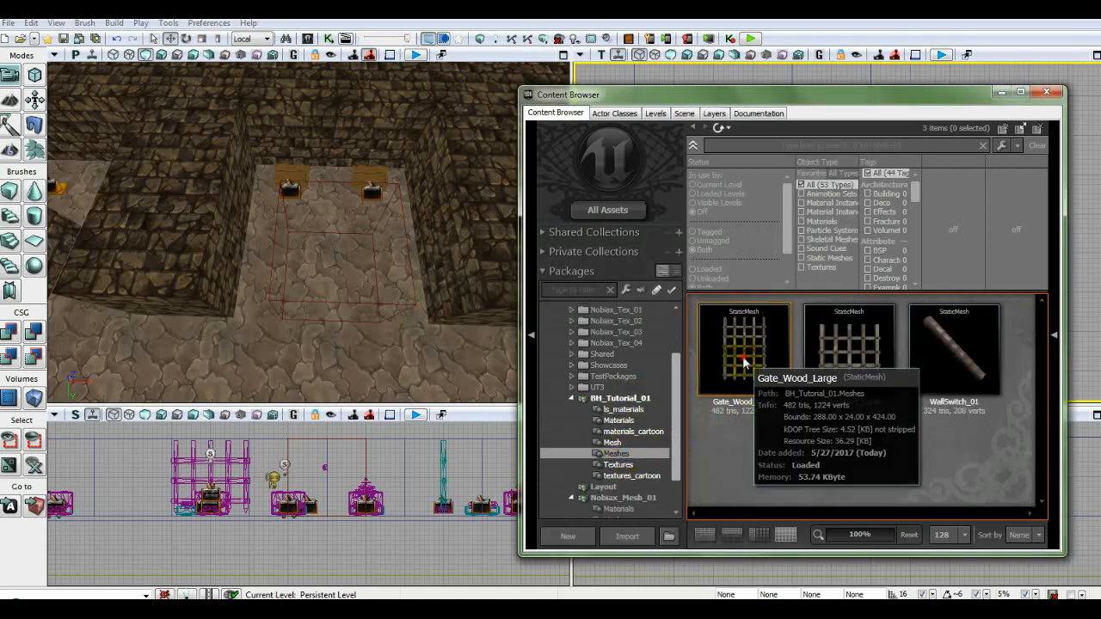
left_click_drag(706, 96, 722, 104)
mouse_move(754, 360)
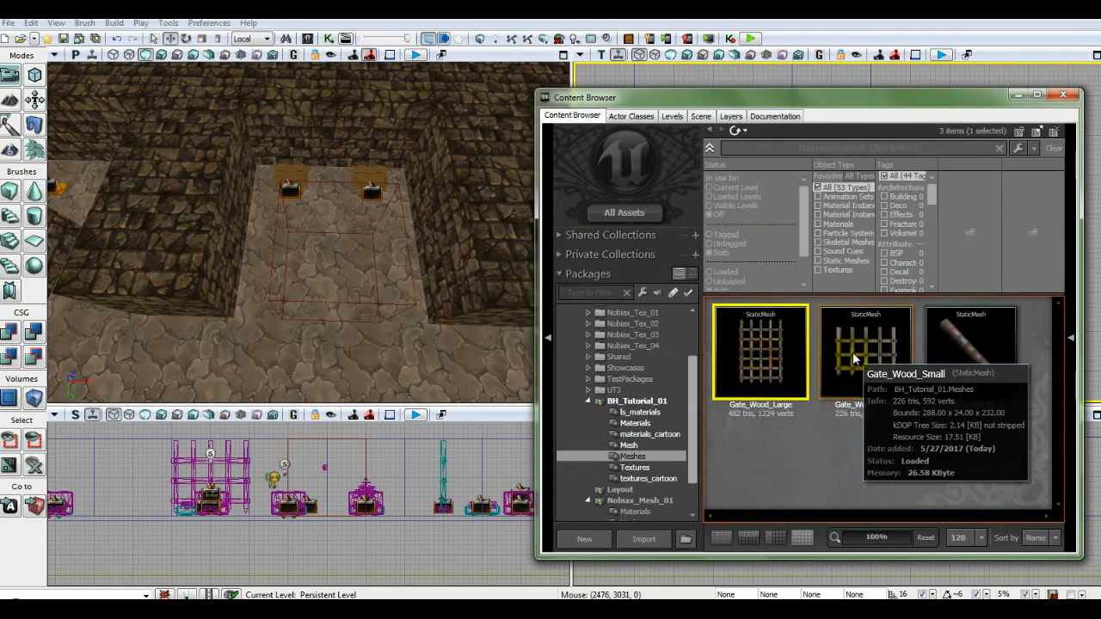
left_click(873, 352)
mouse_move(774, 354)
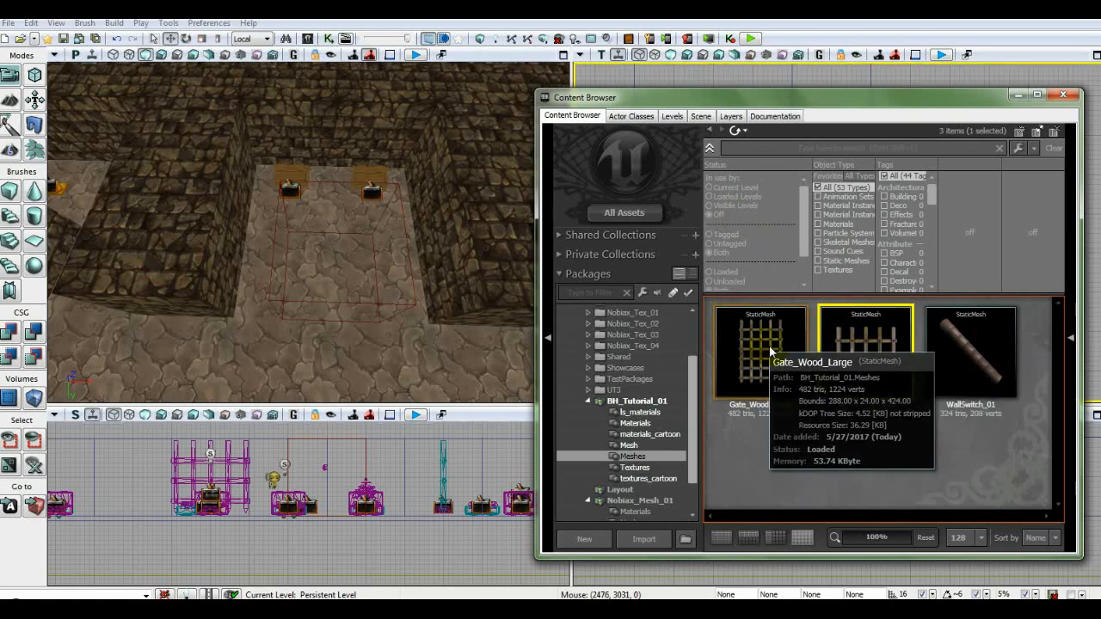
left_click_drag(774, 354, 381, 346)
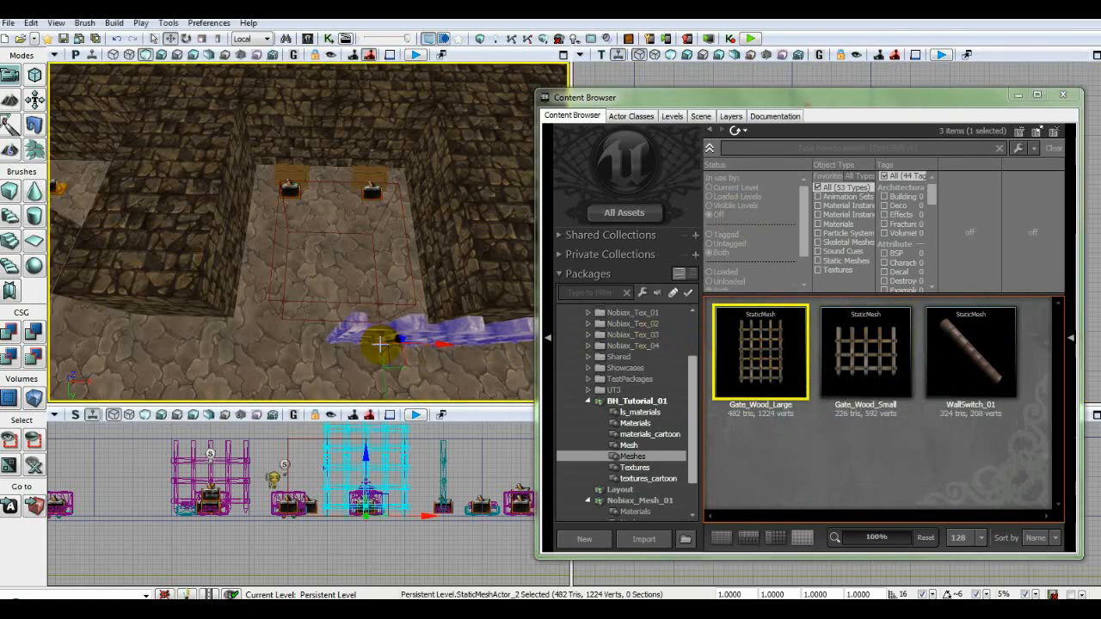
left_click(1019, 91)
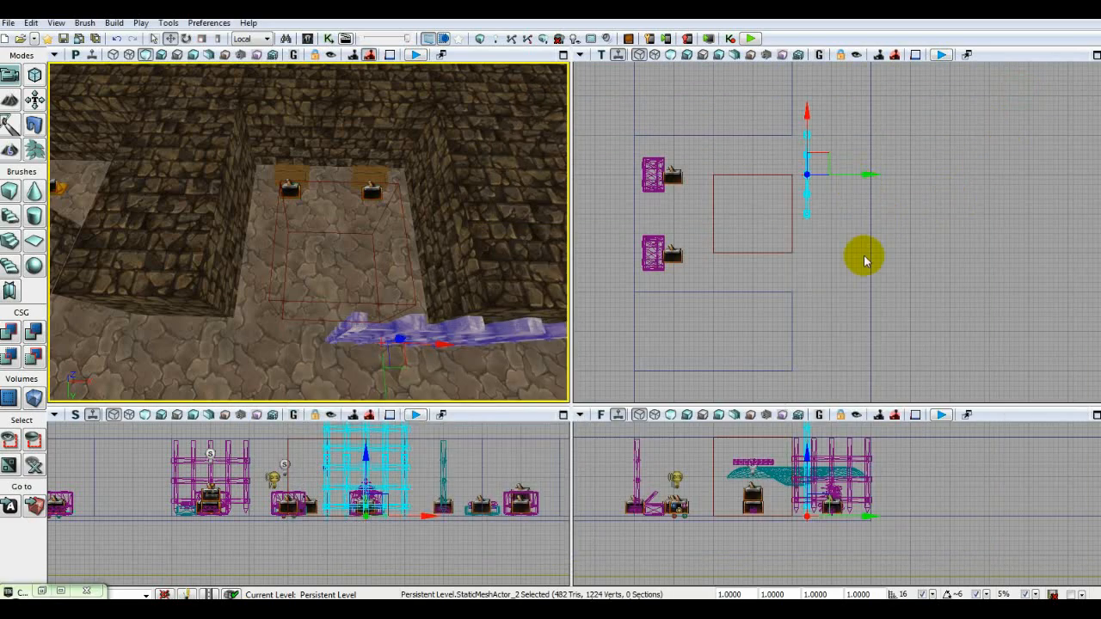
left_click_drag(423, 467, 412, 517)
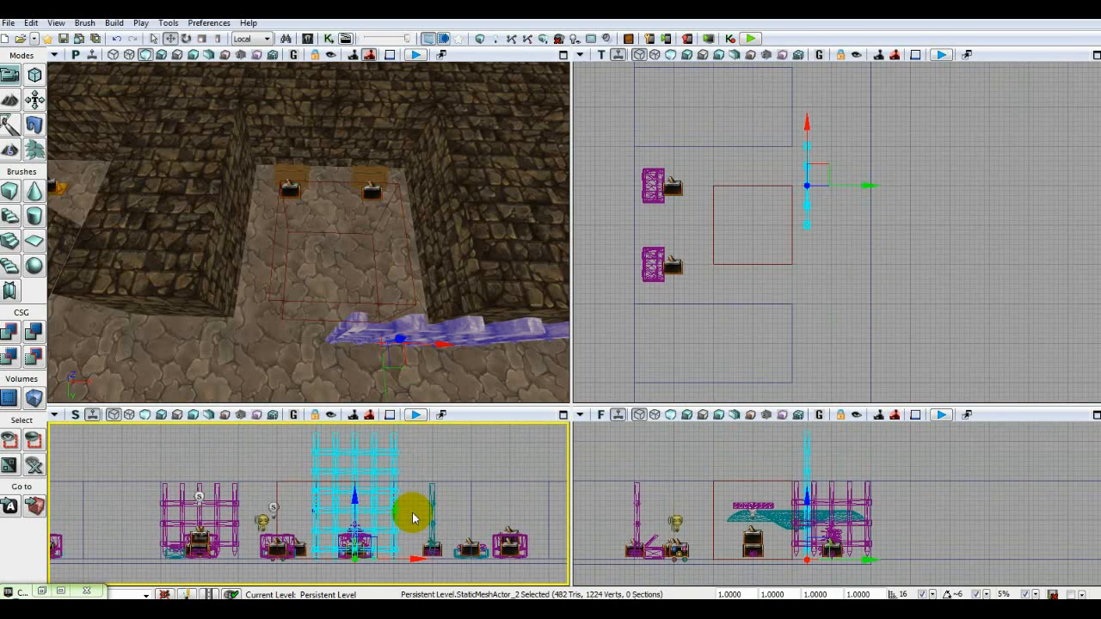
key("Delete")
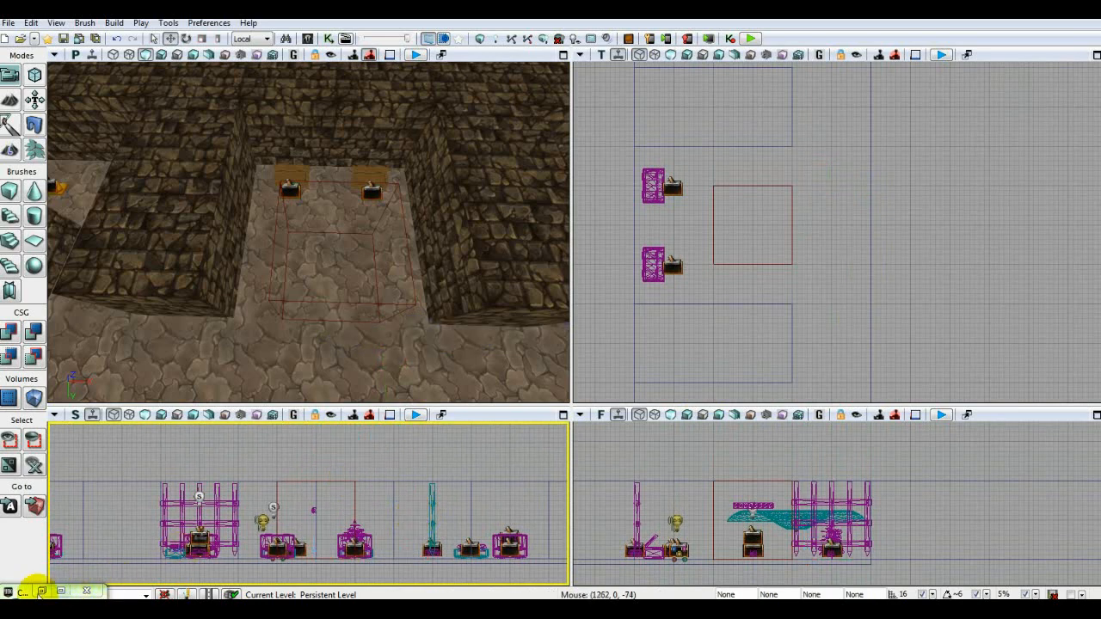
Place the Gate_Wood_Small mesh on the floor in front of the alcove and close the Content Browser
left_click(42, 592)
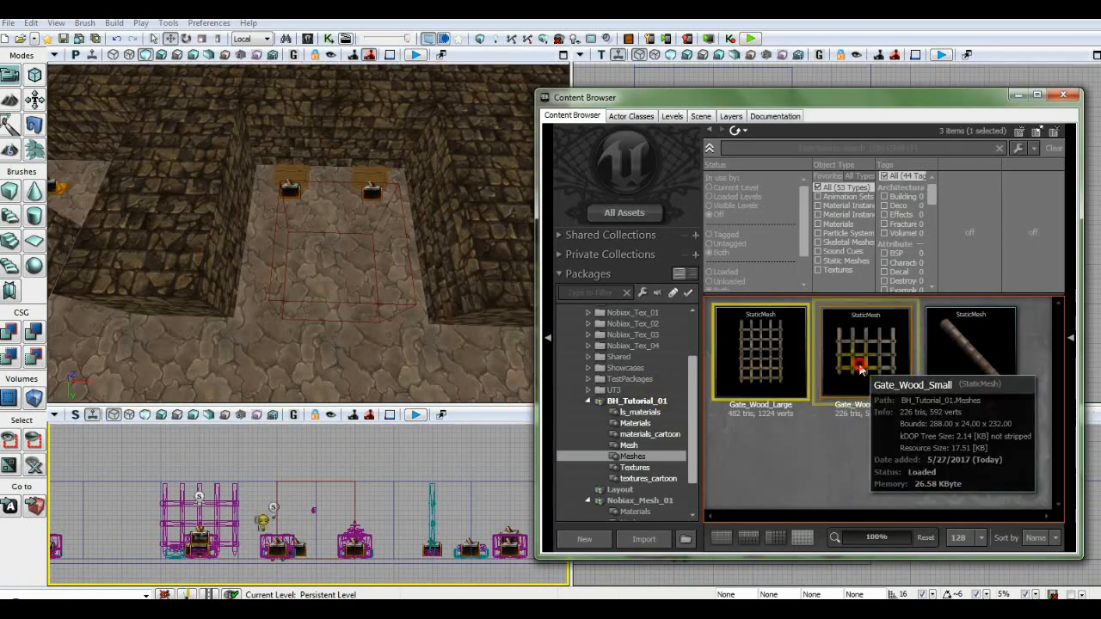
left_click(866, 360)
left_click_drag(866, 359, 396, 359)
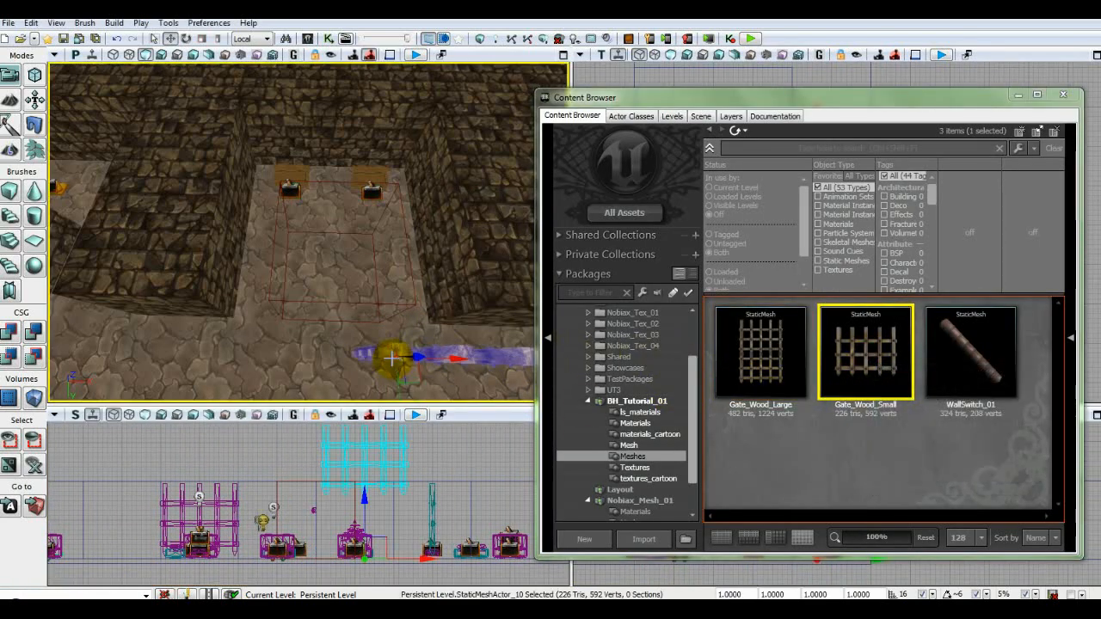
left_click(1063, 94)
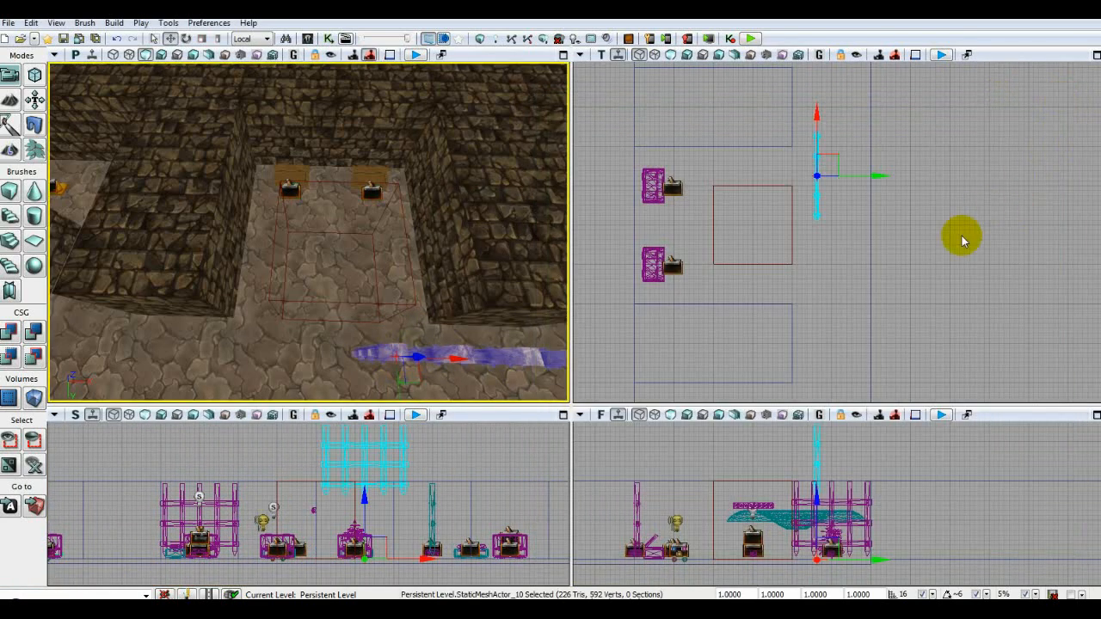
left_click_drag(830, 271, 787, 295)
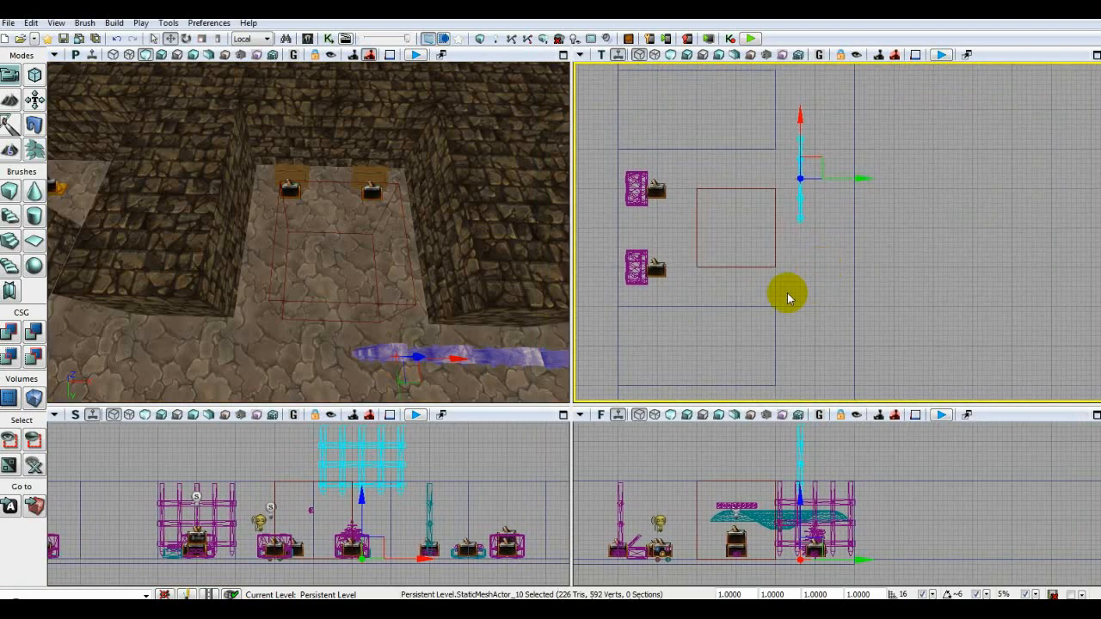
Duplicate the small wooden gate along its X axis, placing the copy directly beside the original
left_click(360, 497)
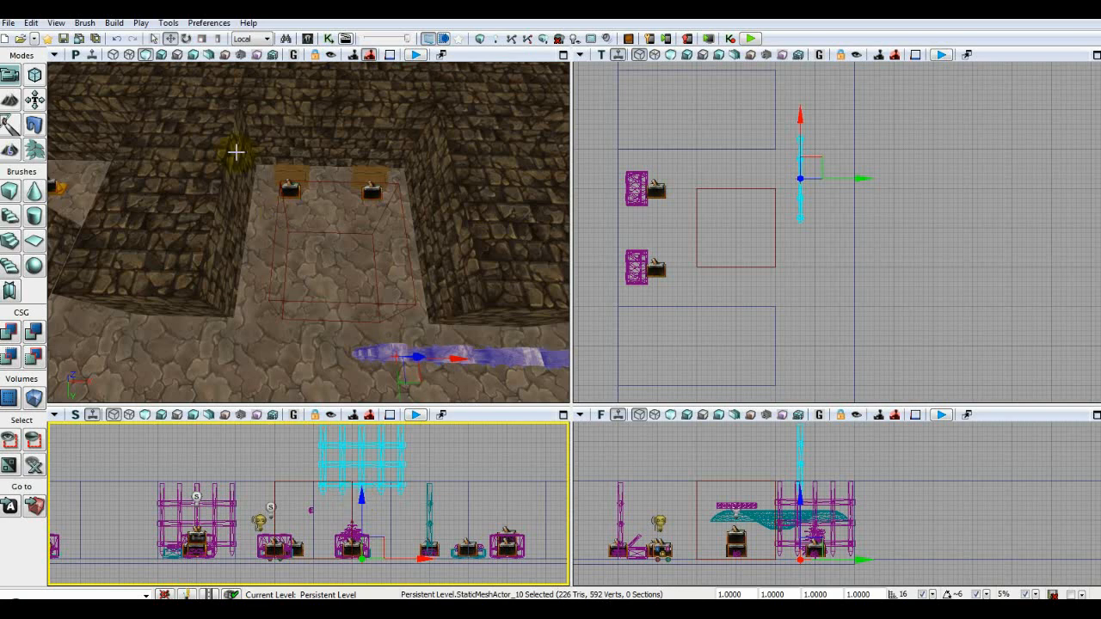
left_click(186, 39)
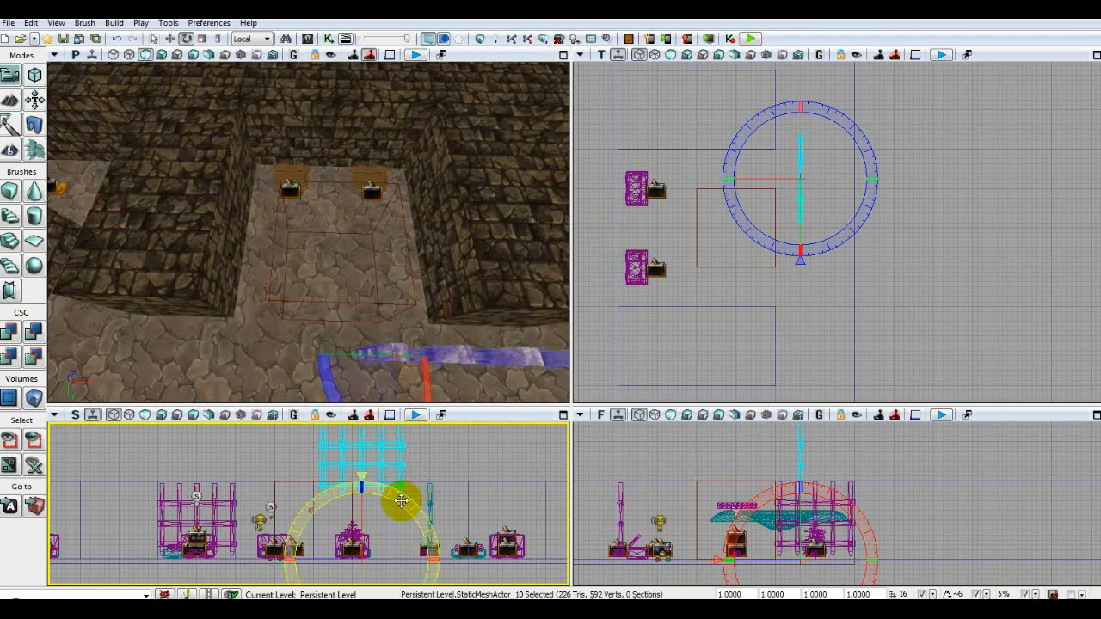
left_click(448, 441)
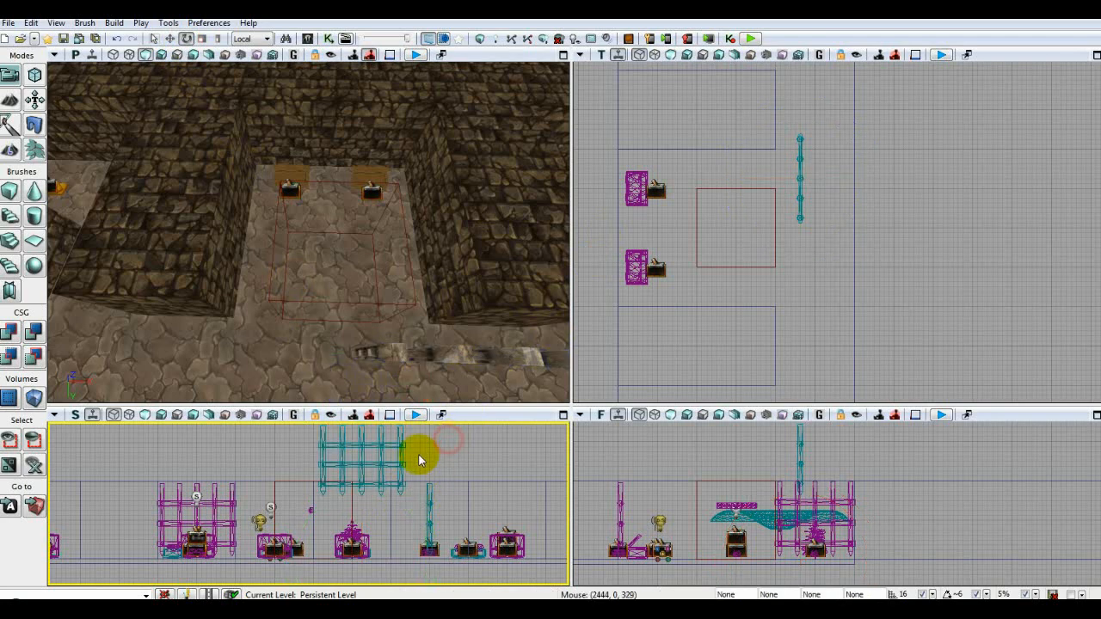
left_click(171, 38)
left_click(399, 458)
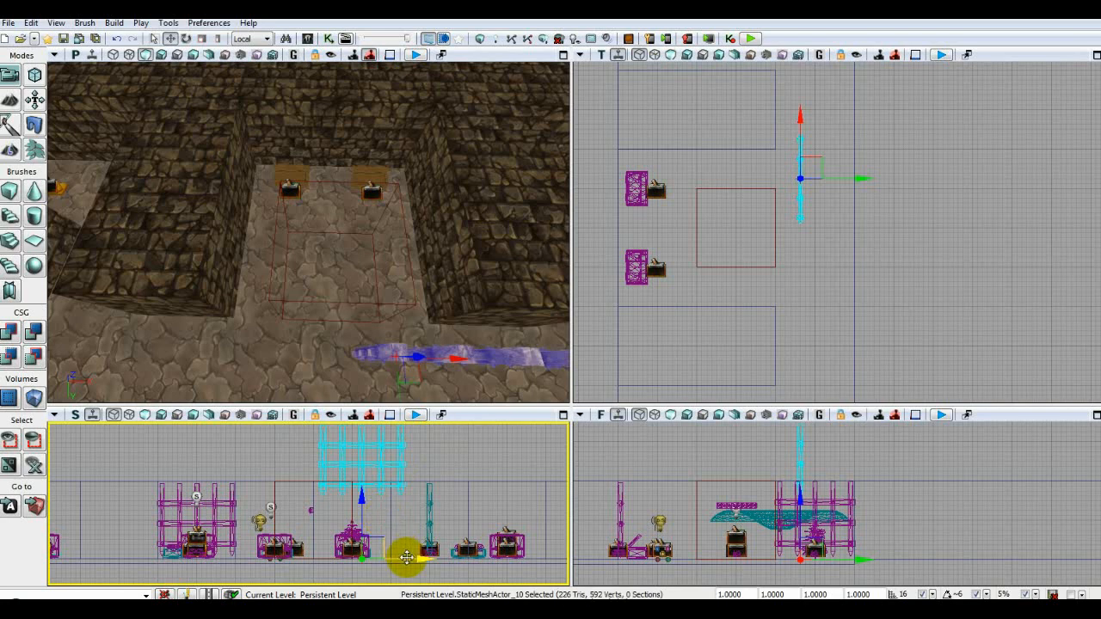
left_click_drag(407, 557, 311, 559)
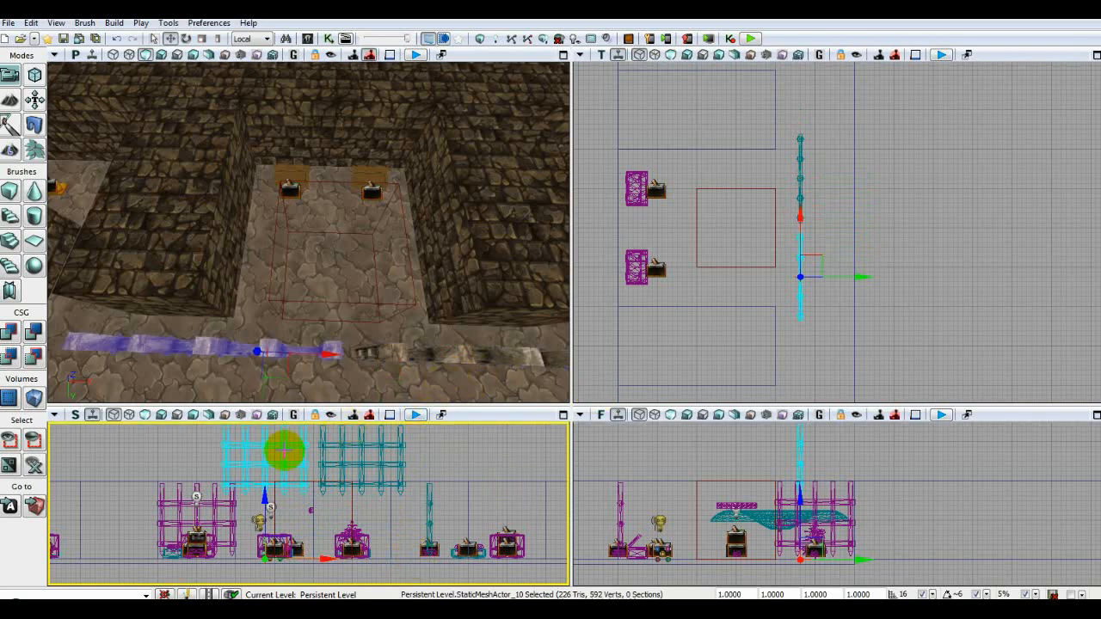
Rotate the duplicated gate 90° counterclockwise in the side view and raise it to span floor to ceiling
left_click(186, 38)
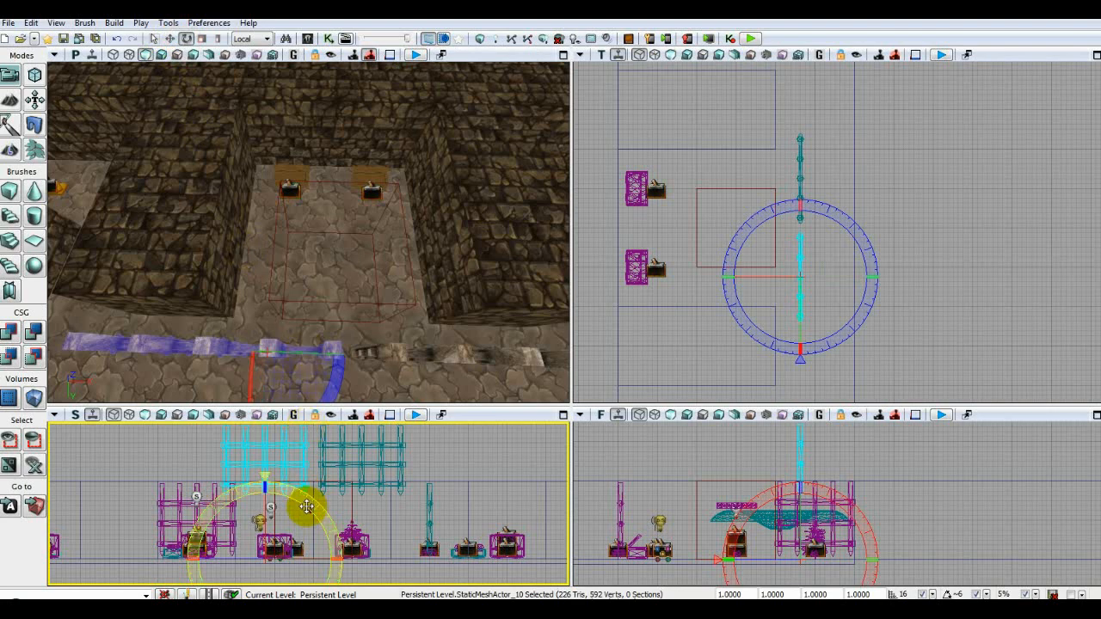
left_click_drag(310, 508, 310, 508)
left_click_drag(264, 465, 162, 559)
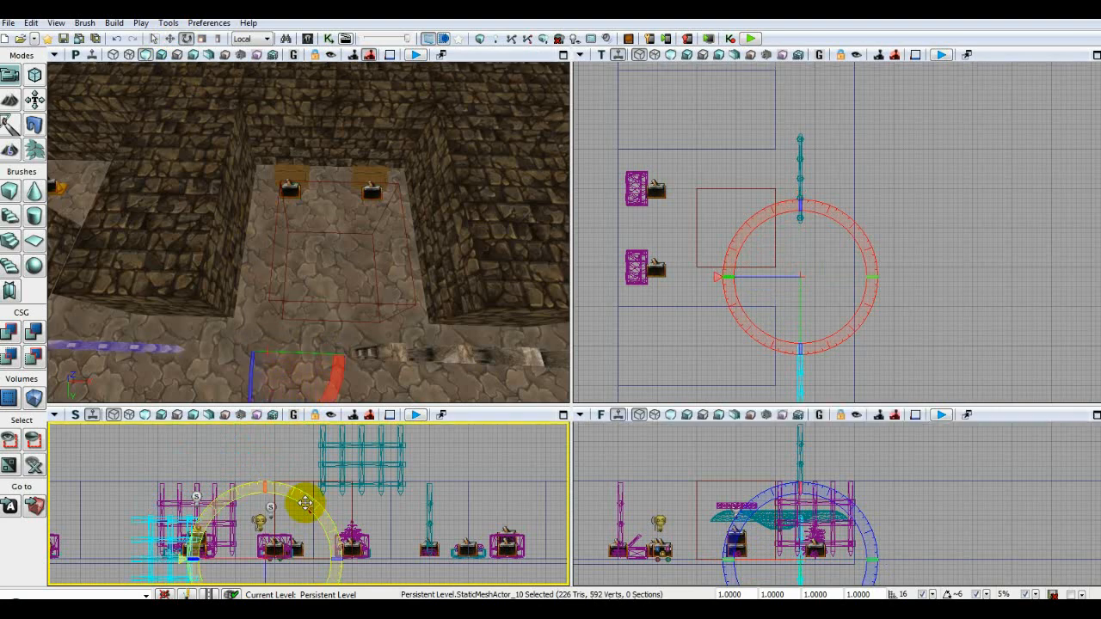
left_click(171, 38)
left_click_drag(267, 496, 271, 463)
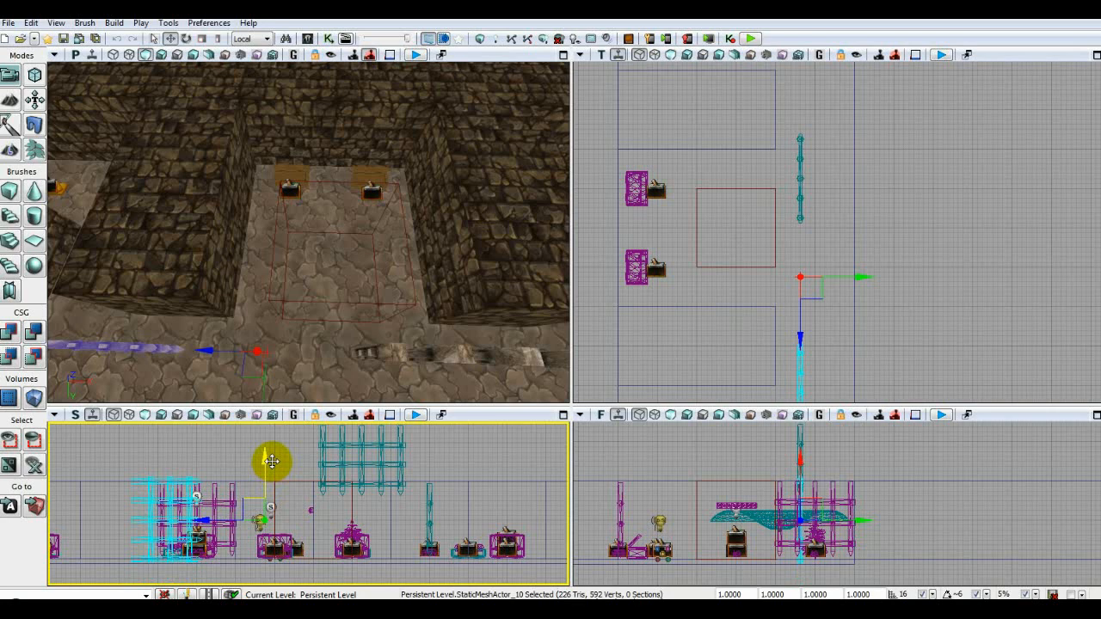
left_click_drag(271, 462, 275, 460)
Rotate the other small gate 90° clockwise in the side view and raise it to span floor to ceiling
left_click(801, 172)
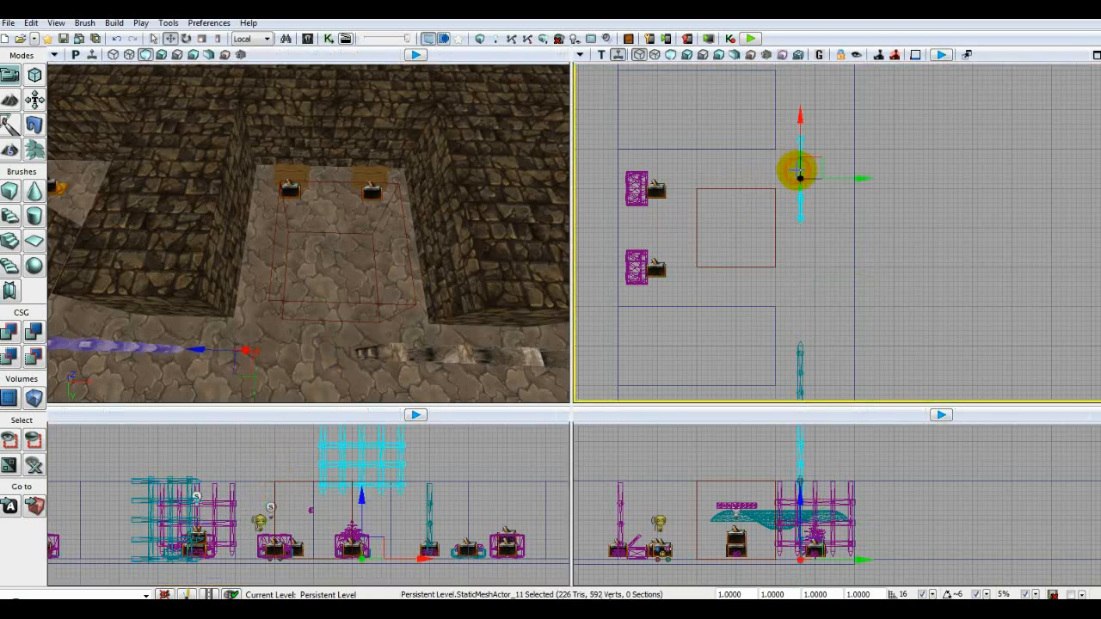
left_click(187, 39)
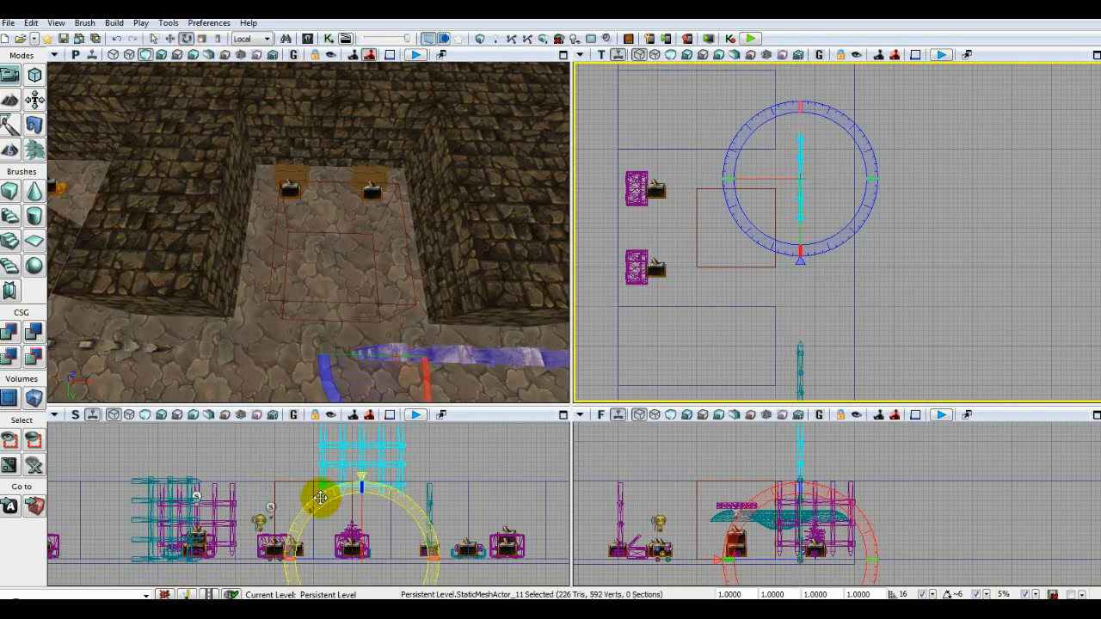
left_click_drag(320, 498, 439, 553)
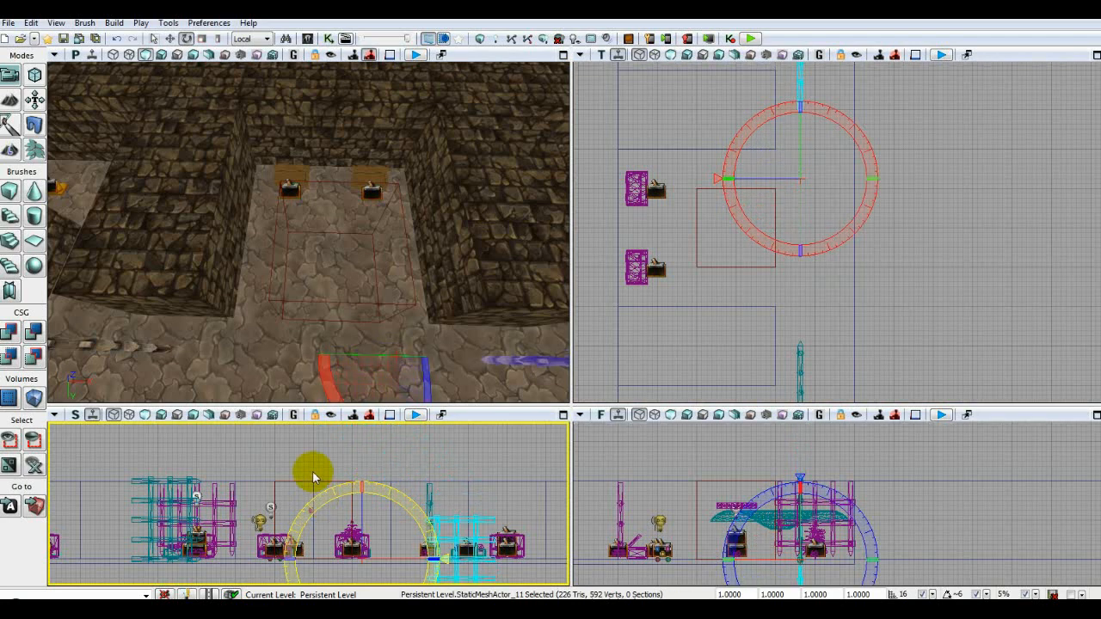
left_click(172, 39)
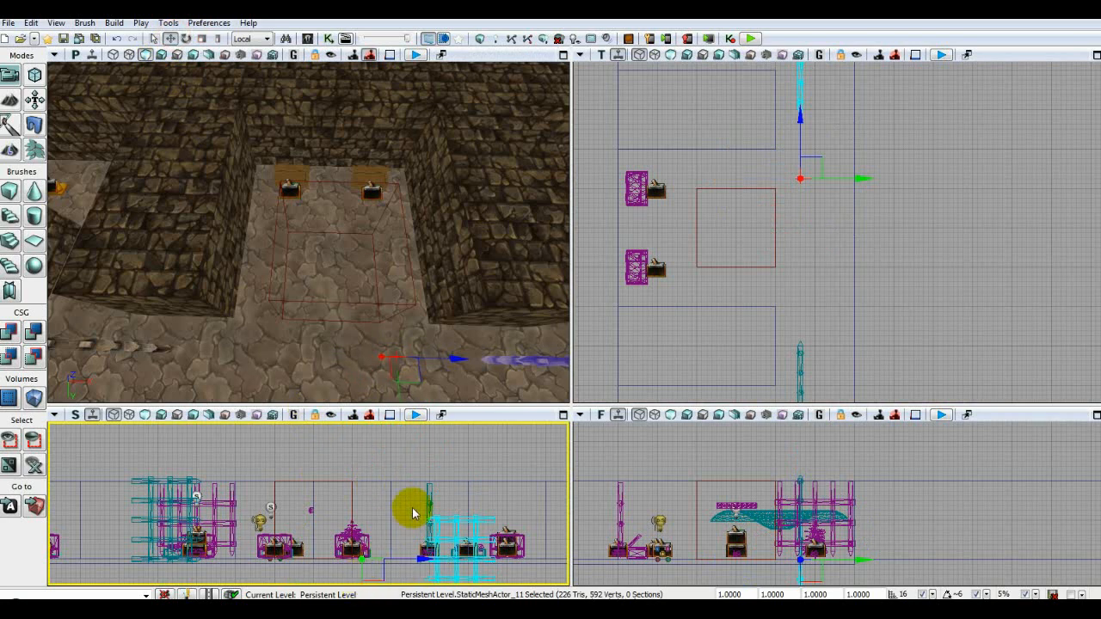
left_click_drag(412, 507, 415, 474)
left_click_drag(365, 564, 373, 516)
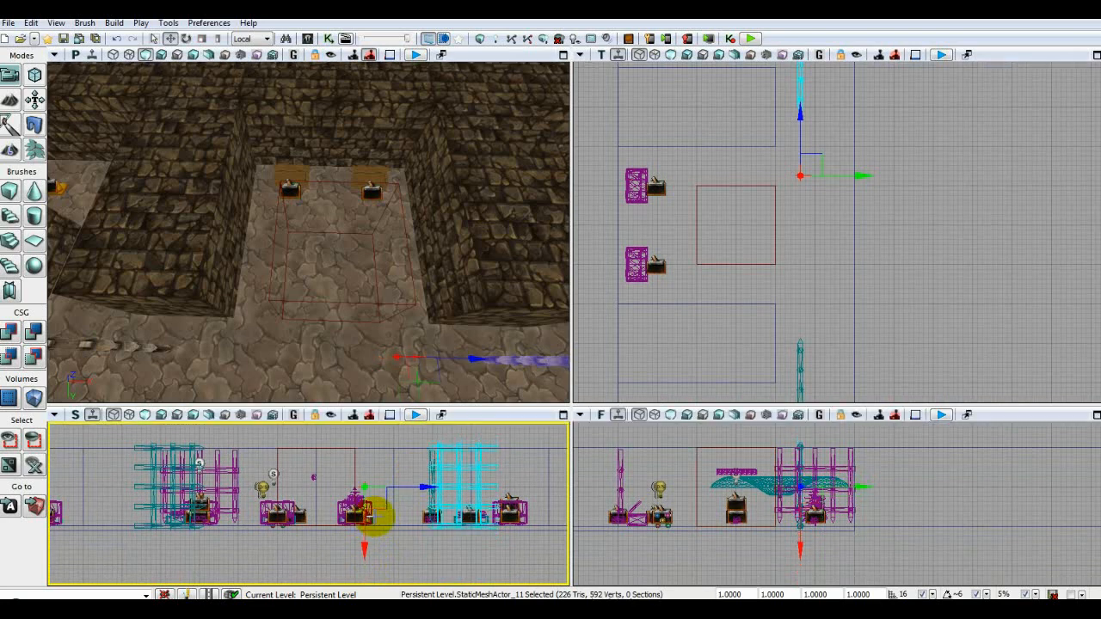
Enlarge the side and front viewports and examine how the selected gate lines up with the floor and ceiling
scroll(239, 558, "up", 2)
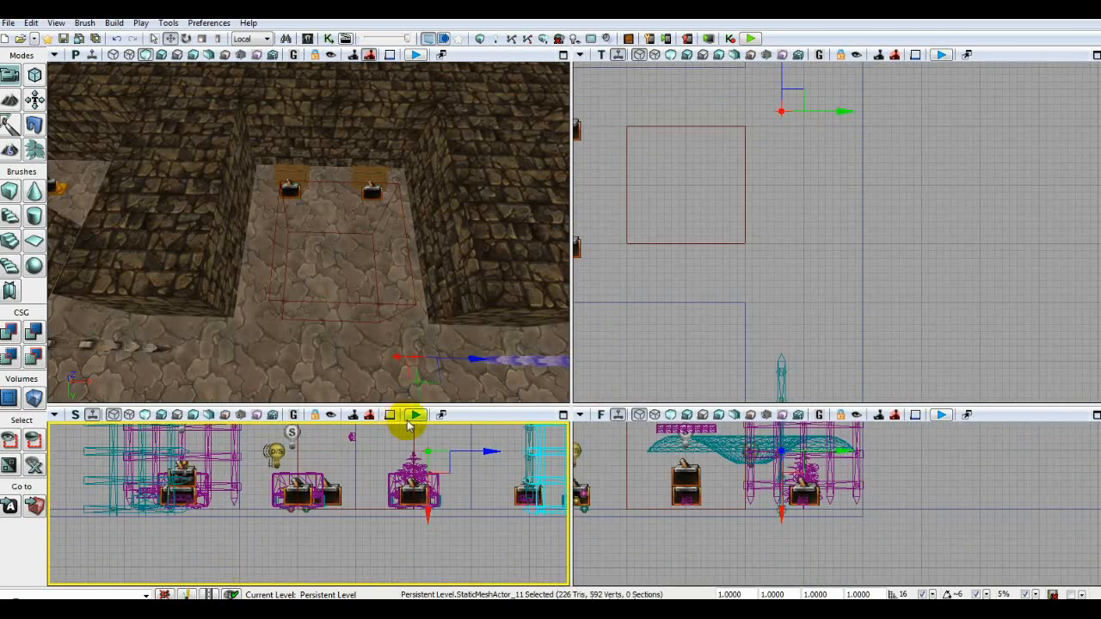
left_click_drag(474, 406, 474, 278)
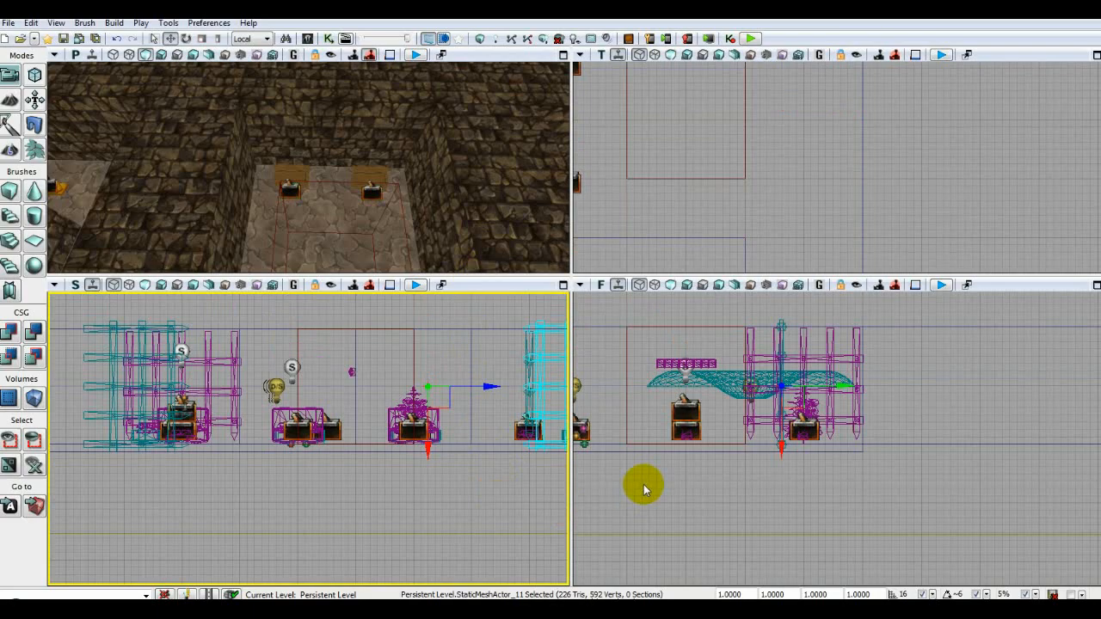
scroll(844, 504, "down", 8)
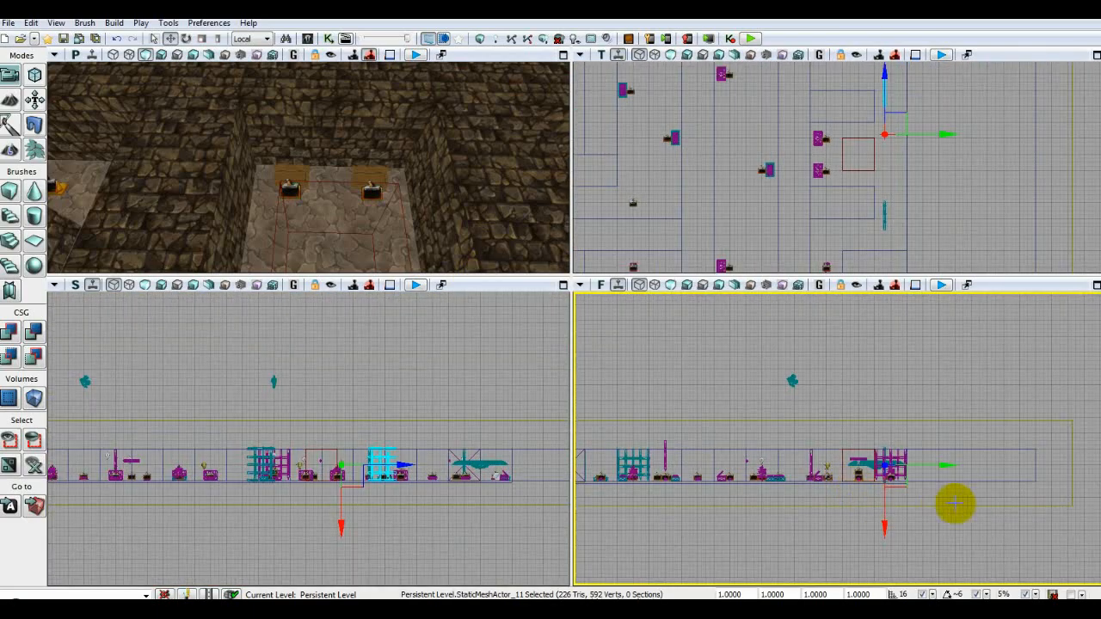
left_click_drag(955, 504, 880, 501)
scroll(798, 474, "up", 8)
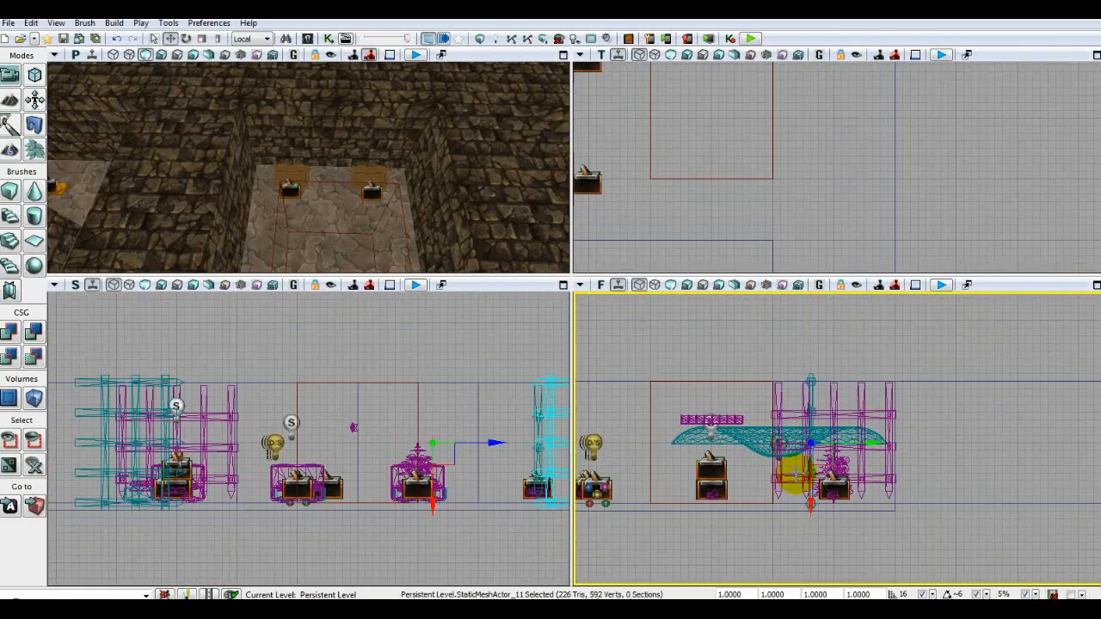
scroll(797, 474, "up", 2)
scroll(673, 518, "down", 1)
left_click_drag(520, 542, 292, 558)
scroll(291, 558, "up", 1)
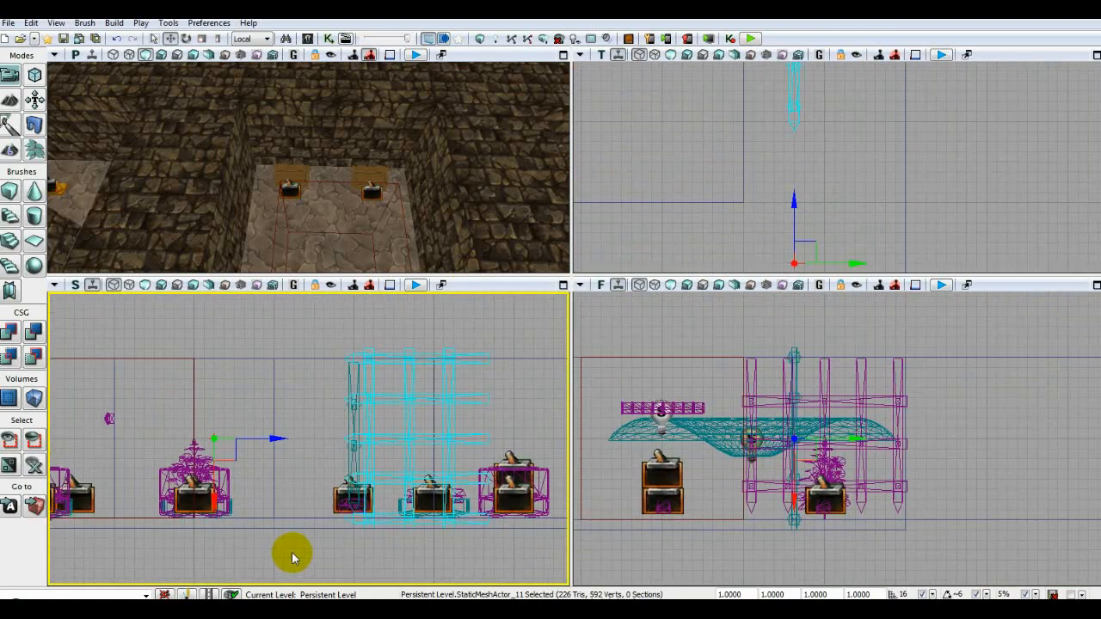
Scale the selected small gate's height down to 0.8980 so it fits between floor and ceiling
scroll(293, 558, "up", 1)
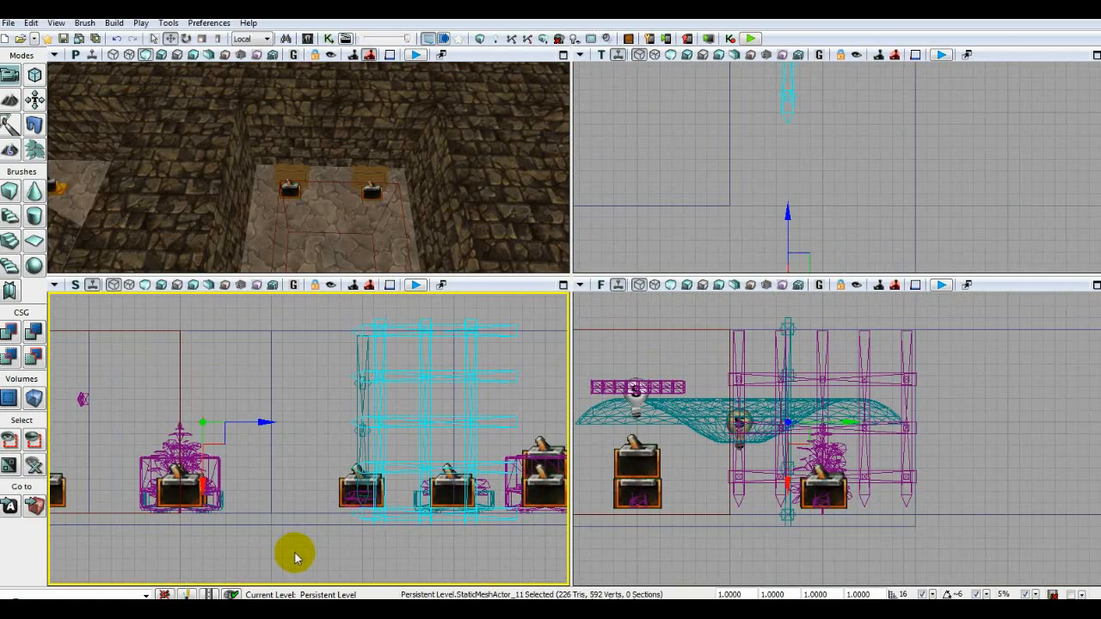
left_click(219, 39)
scroll(220, 140, "up", 2)
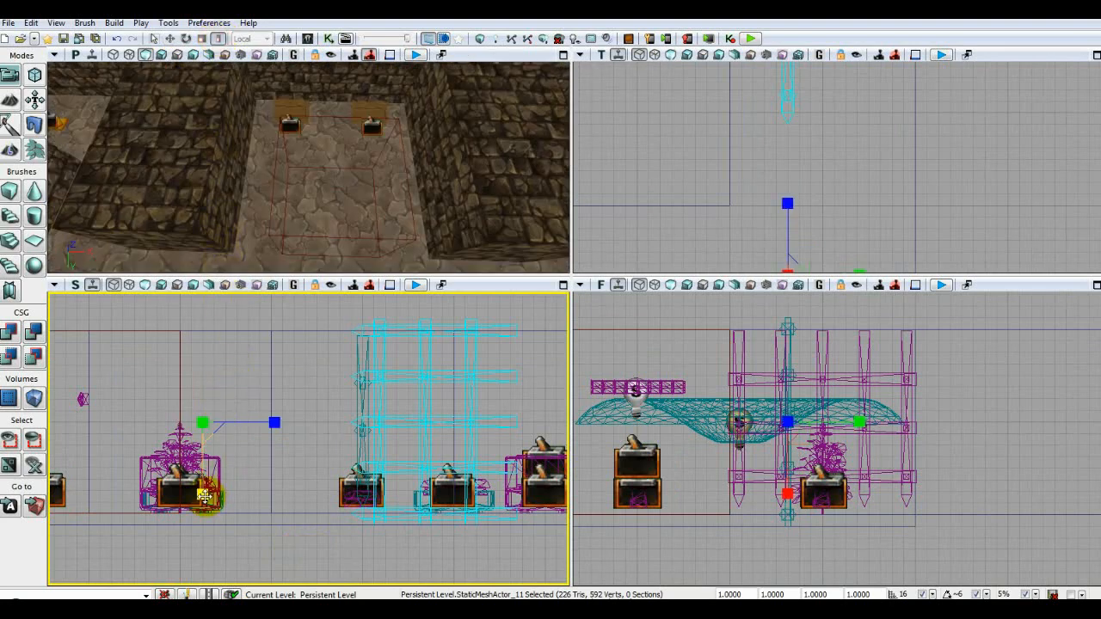
mouse_move(203, 495)
left_mouse_down()
mouse_move(202, 505)
mouse_move(202, 477)
left_mouse_up()
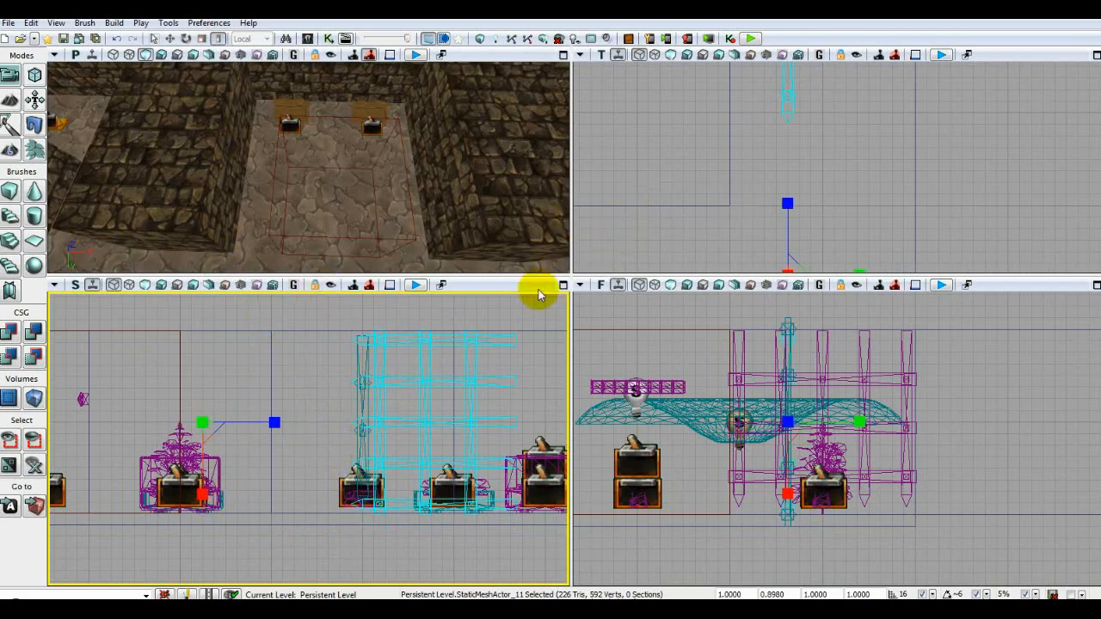
Select the other small gate and scale its height down to 0.9025 to fit between floor and ceiling
left_click_drag(728, 226, 723, 116)
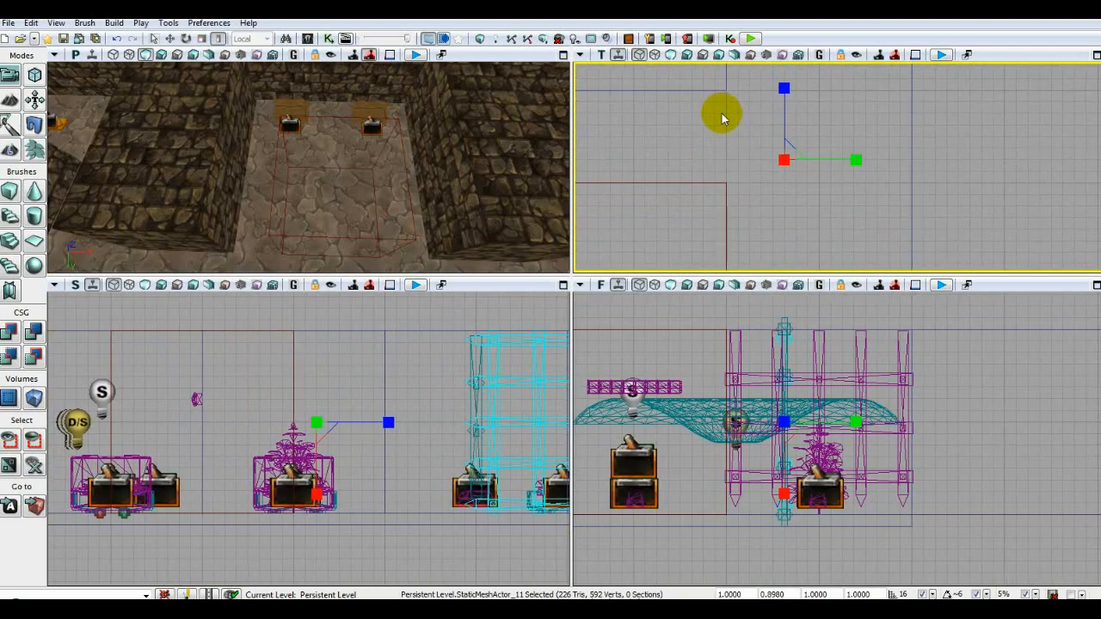
scroll(722, 137, "down", 4)
left_click_drag(743, 206, 737, 147)
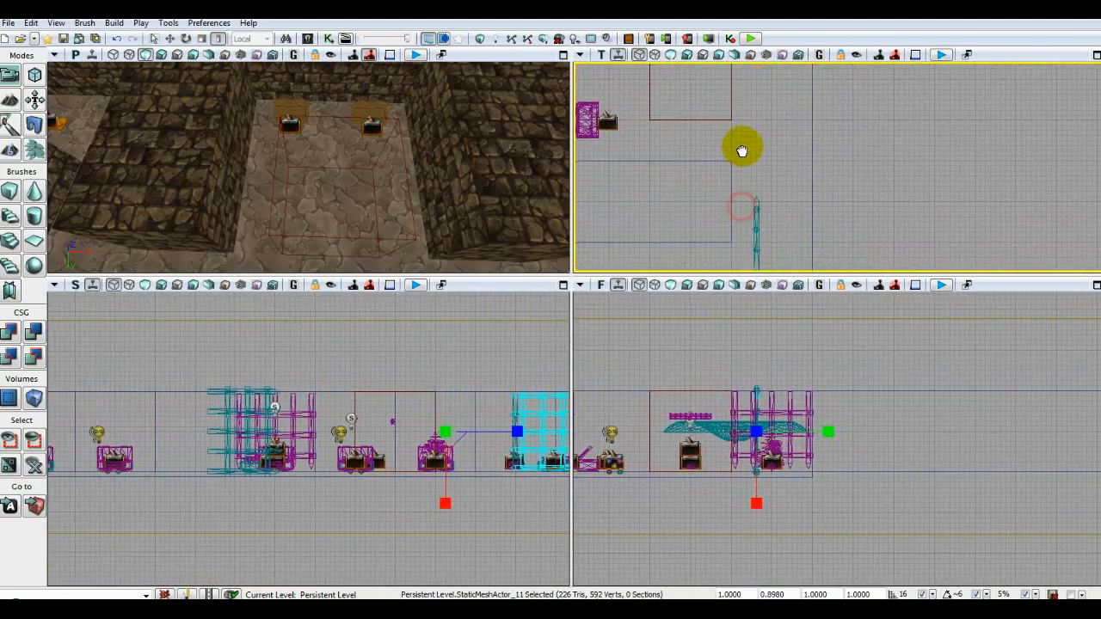
left_click(757, 211)
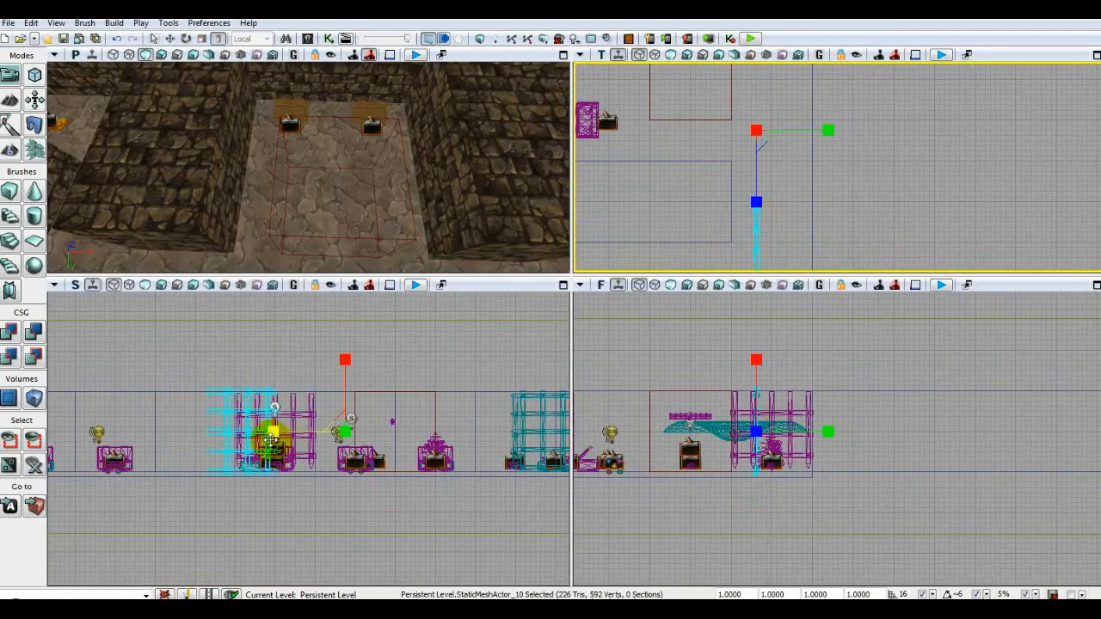
scroll(270, 439, "up", 6)
left_click_drag(335, 443, 80, 487)
scroll(191, 446, "up", 2)
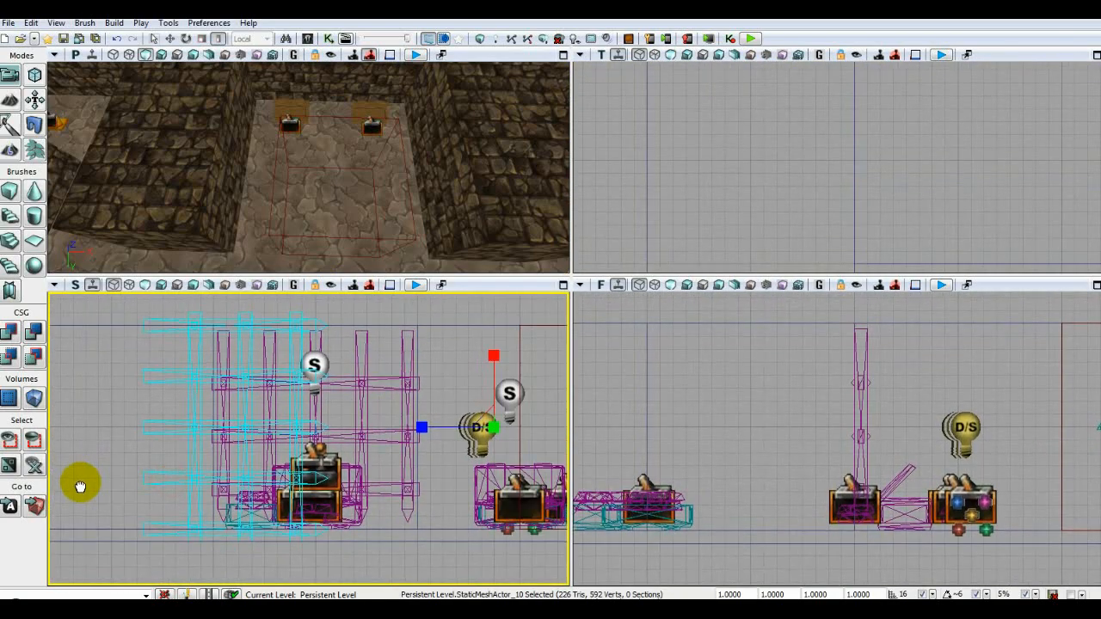
left_click_drag(491, 355, 492, 366)
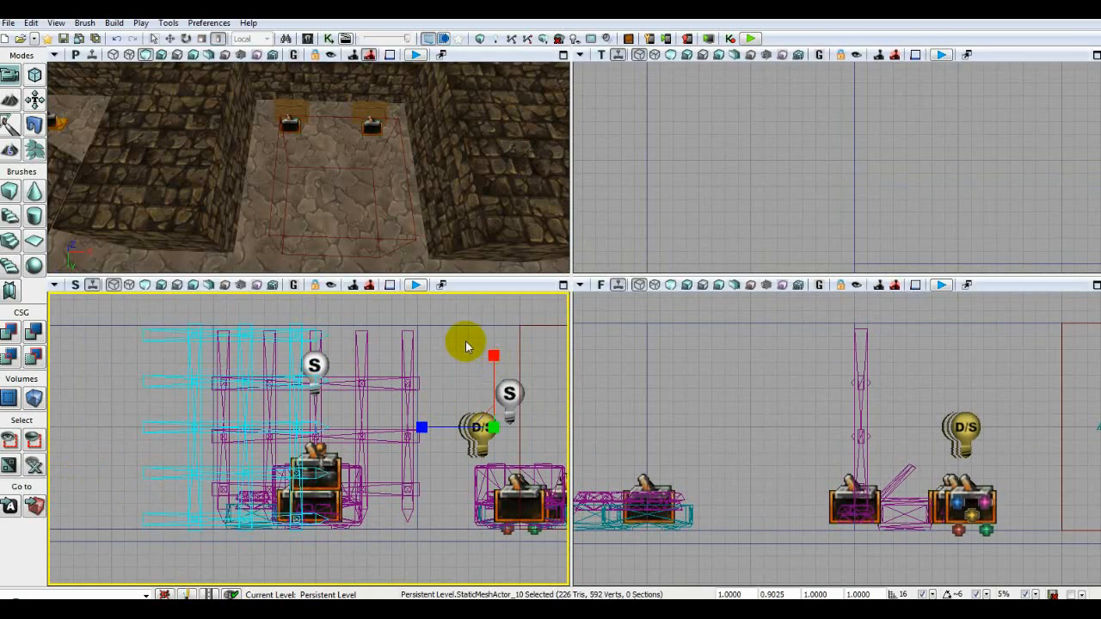
Move this gate to the alcove's front edge and slide it into the left wall, leaving only its pointed tips in the opening
scroll(464, 344, "down", 4)
left_click_drag(454, 244, 459, 251)
left_click(663, 226)
scroll(664, 226, "down", 2)
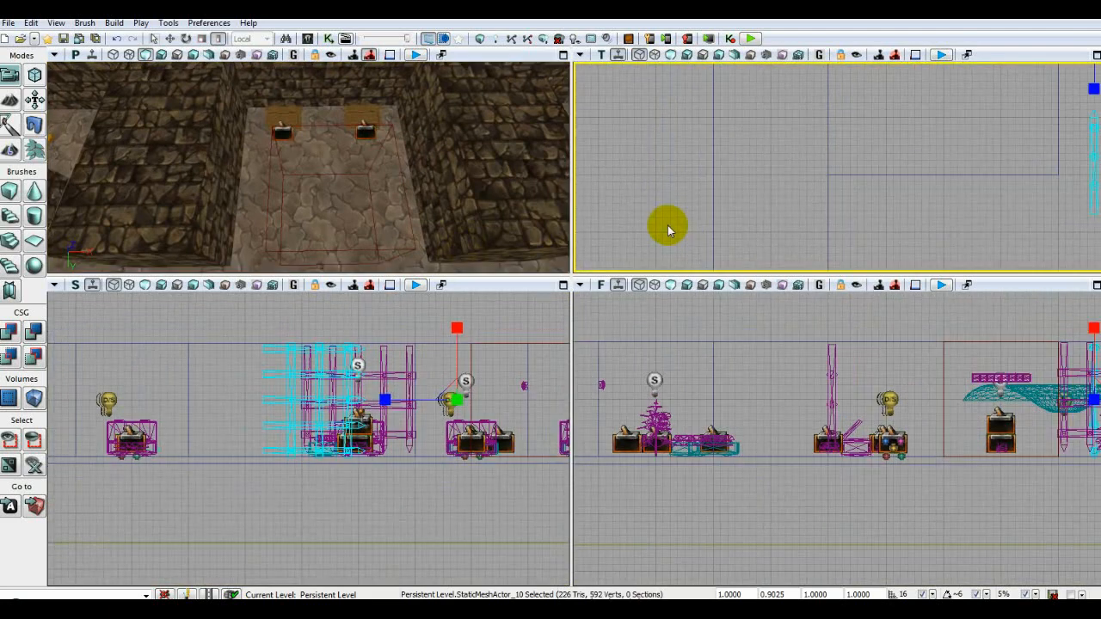
left_click_drag(535, 275, 529, 431)
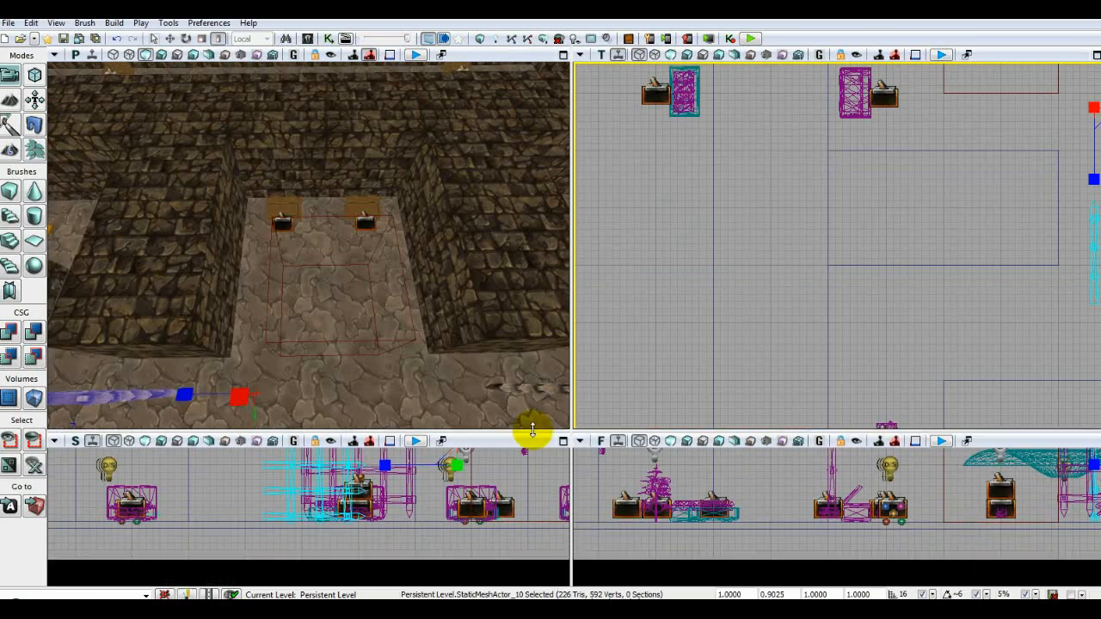
left_click_drag(892, 293, 663, 320)
left_click(170, 38)
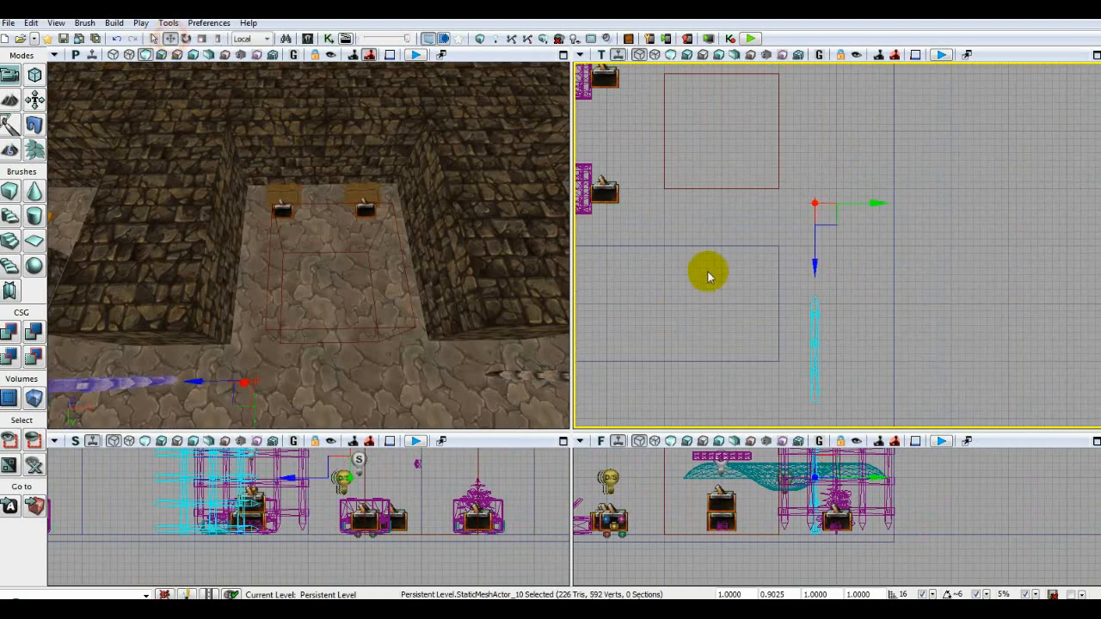
left_click_drag(708, 271, 695, 327)
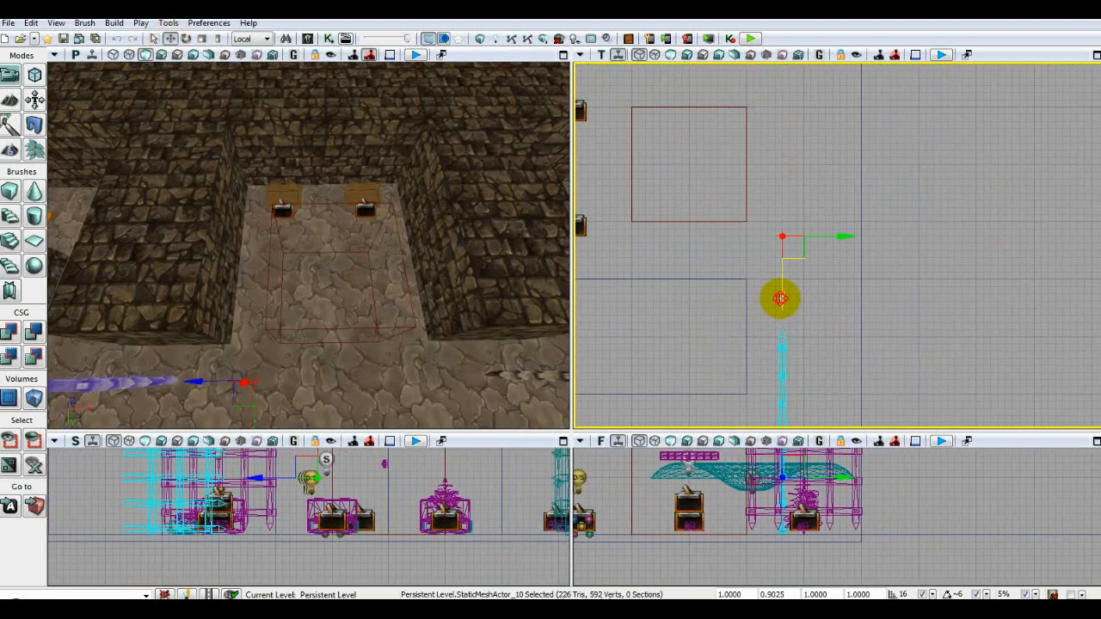
left_click_drag(780, 298, 780, 253)
left_click_drag(846, 188, 783, 201)
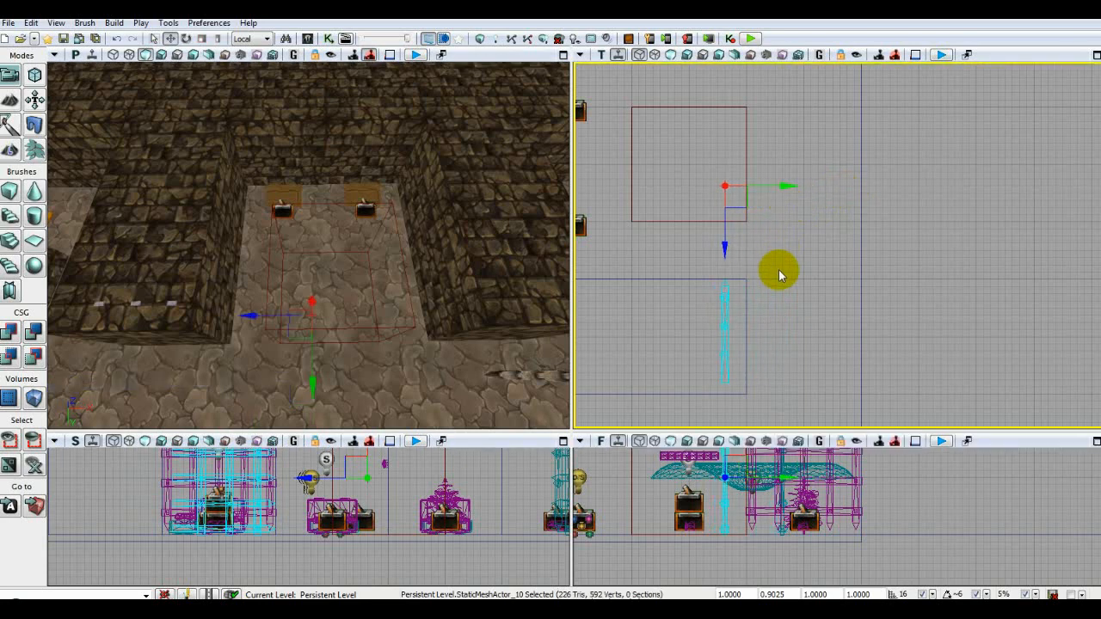
left_click_drag(729, 247, 731, 245)
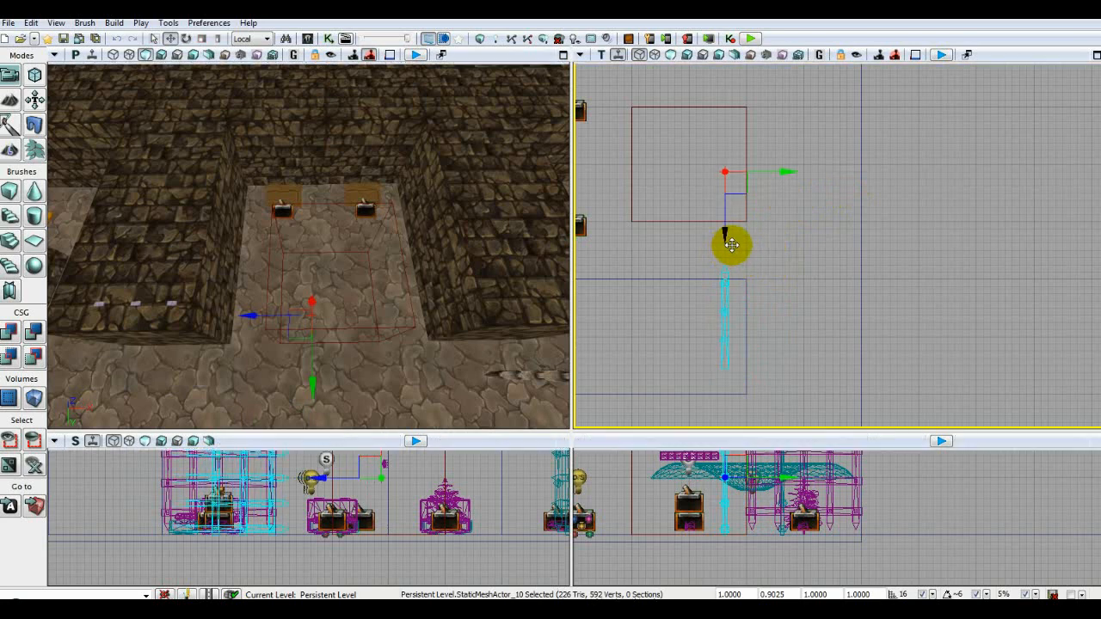
left_click_drag(791, 216, 789, 239)
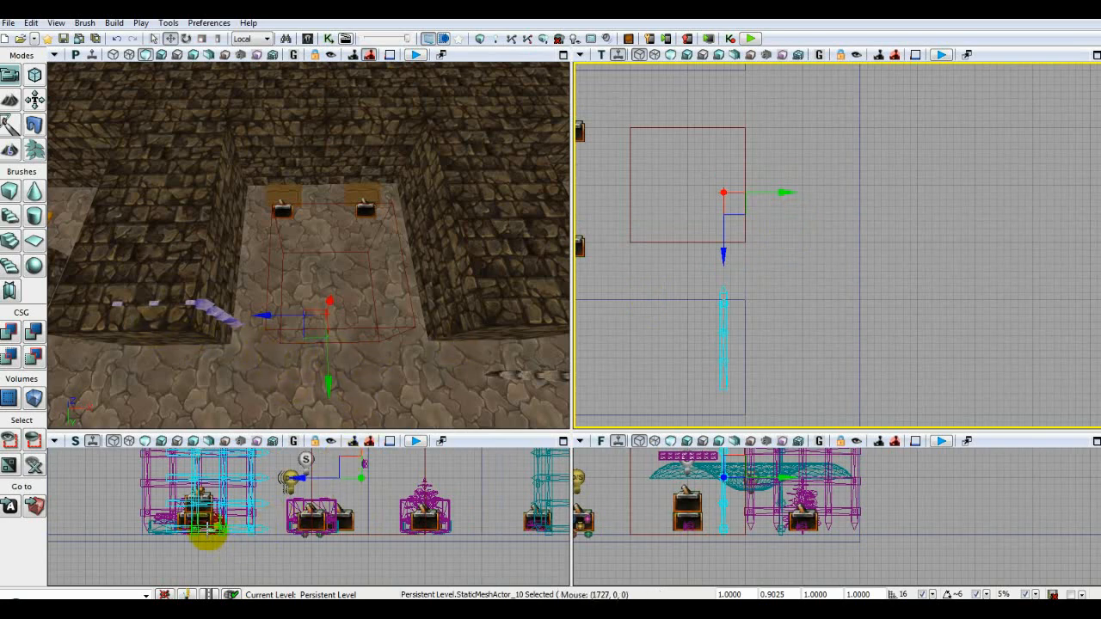
Check the left-wall gate's vertical alignment in the side view and reduce its height scale to 0.8552
scroll(112, 541, "up", 2)
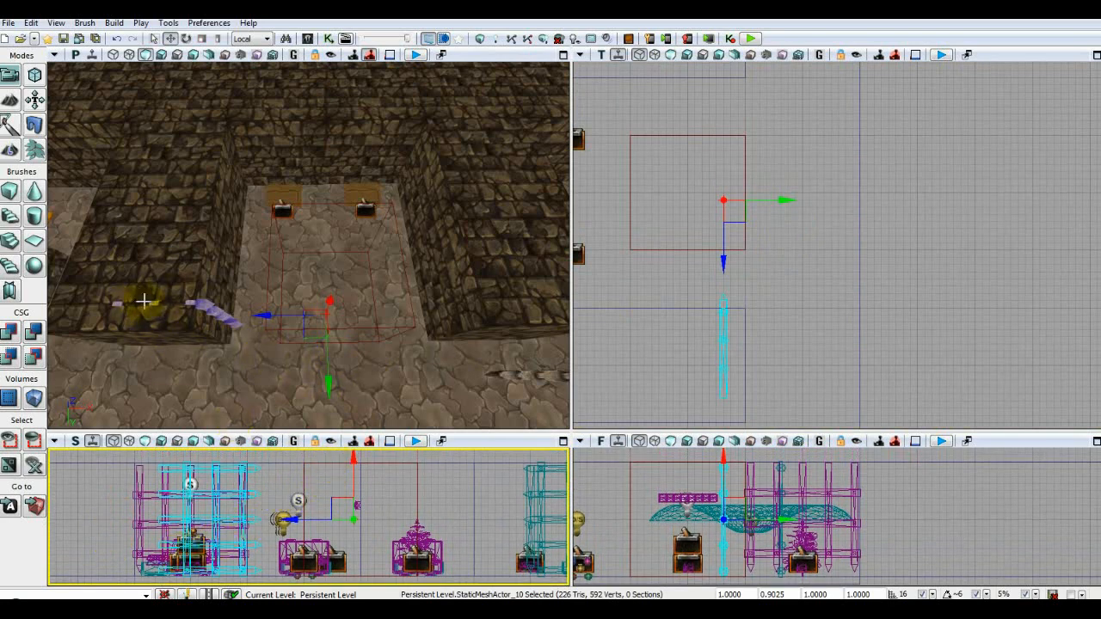
left_click(360, 463)
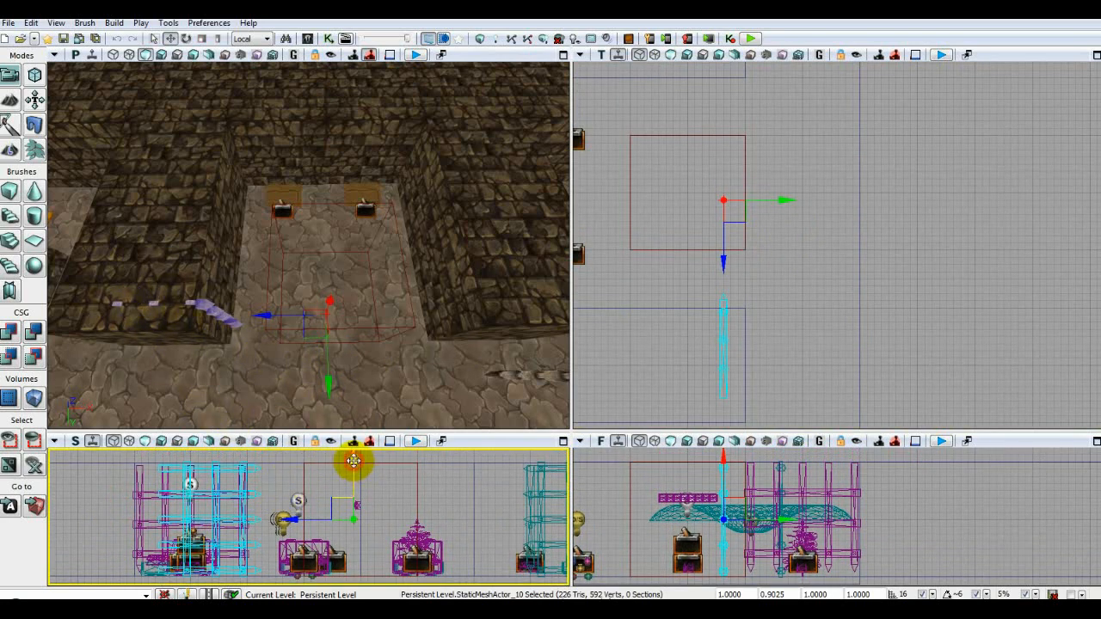
left_click_drag(354, 462, 354, 463)
left_click_drag(125, 520, 132, 516)
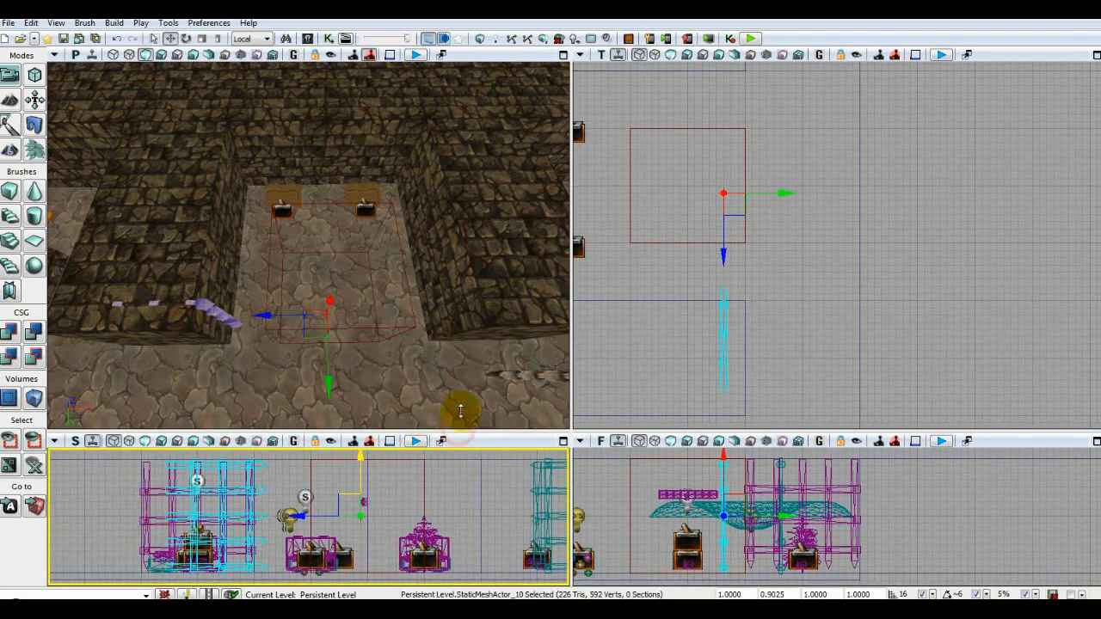
left_click_drag(469, 312, 469, 316)
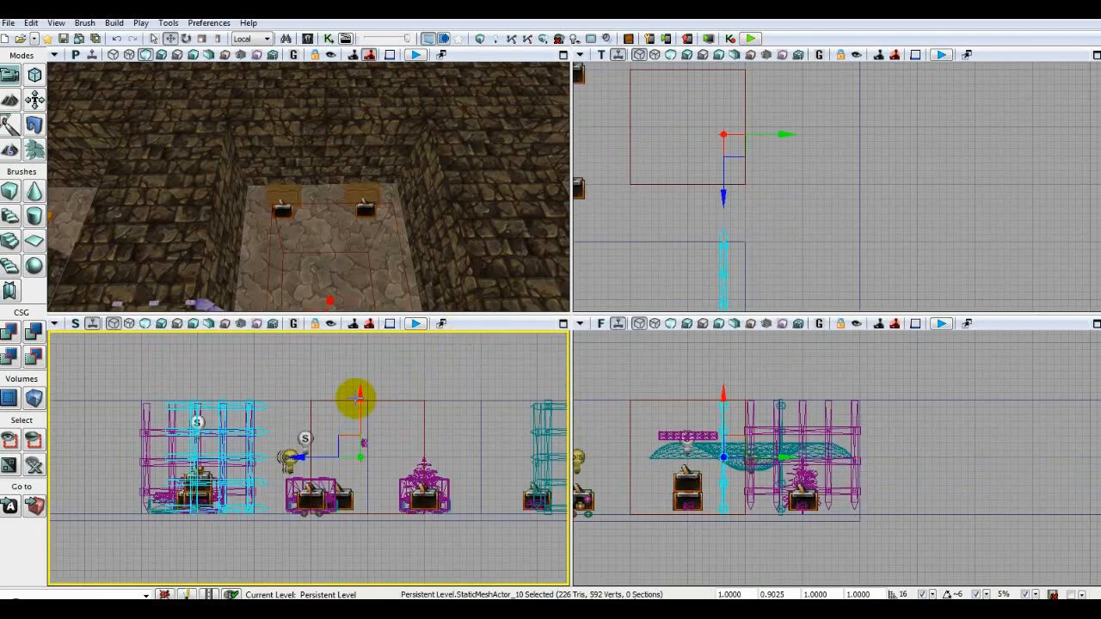
scroll(276, 378, "up", 4)
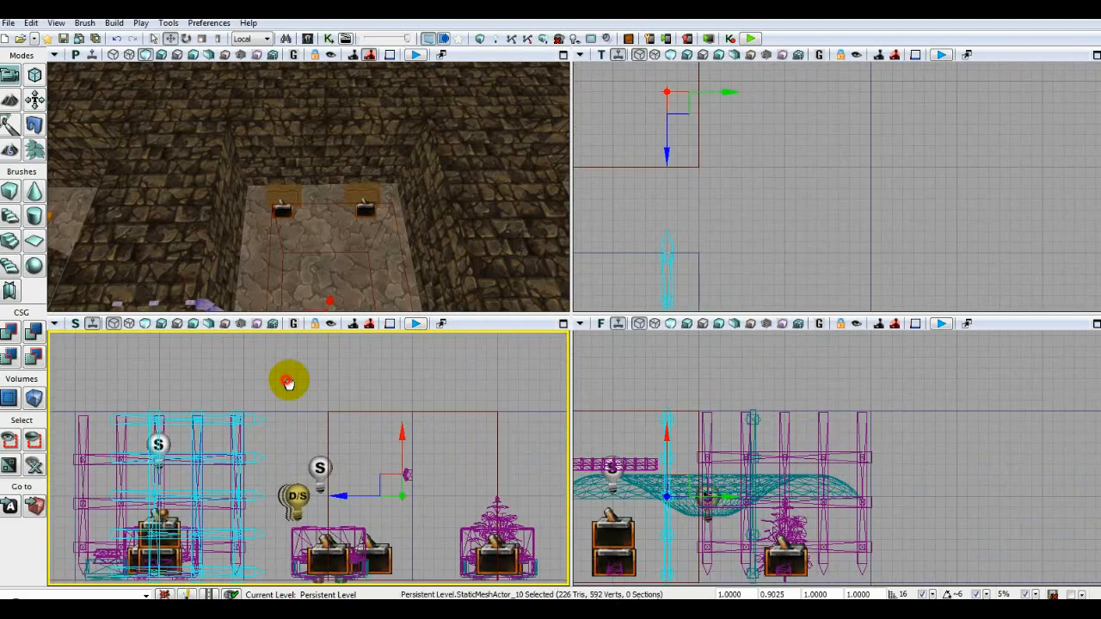
left_click(217, 38)
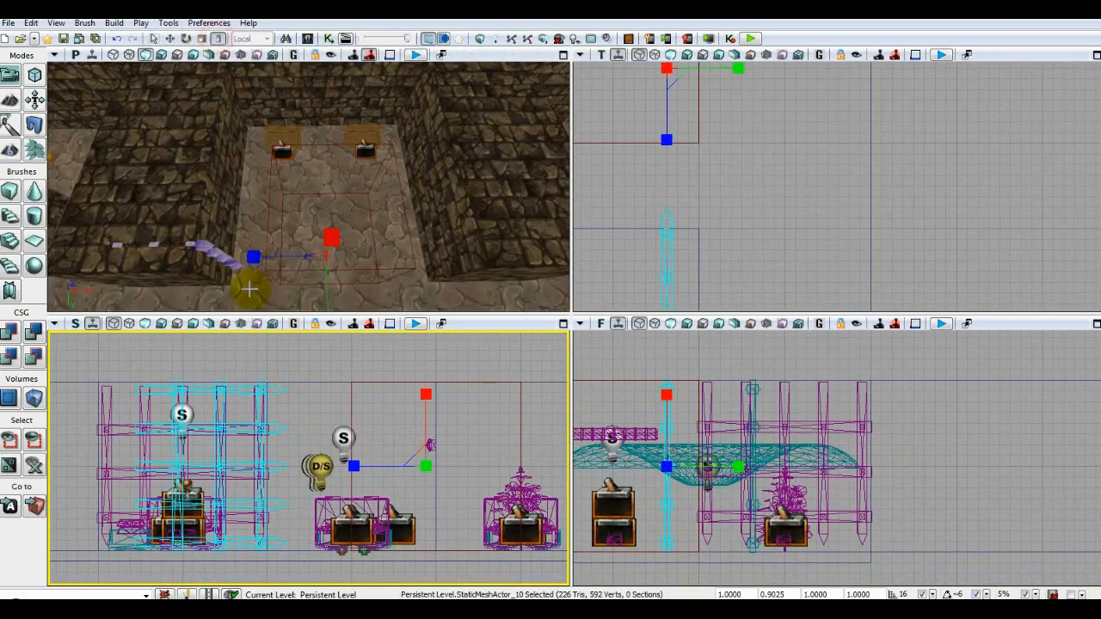
left_click_drag(430, 396, 430, 396)
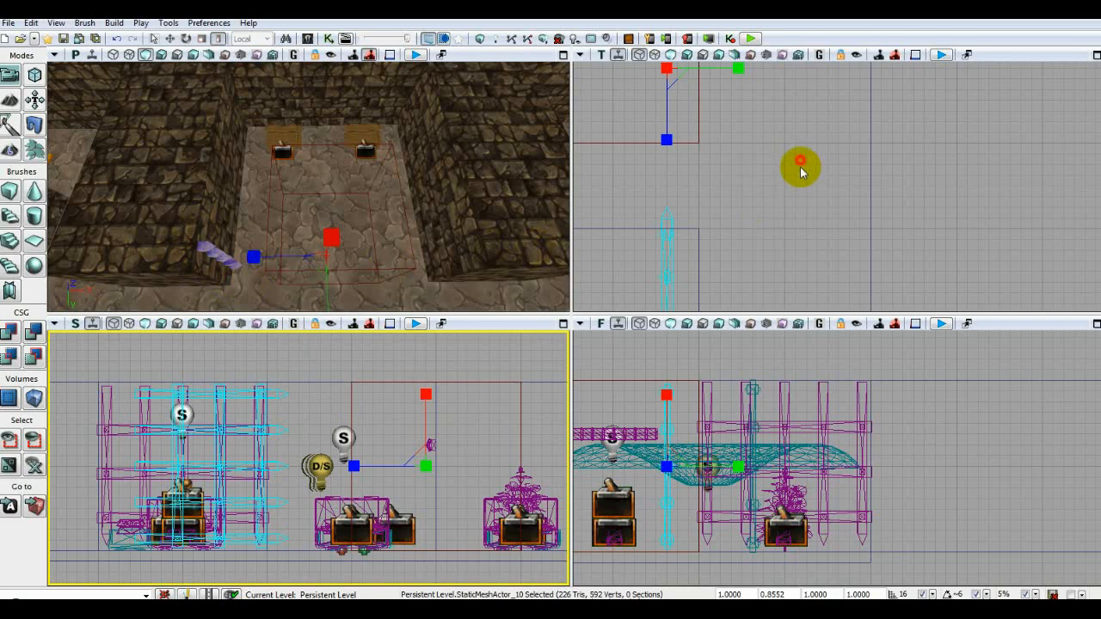
Select the gate on the alcove's opposite side and reduce its height scale to 0.8488
left_click_drag(799, 164, 684, 178)
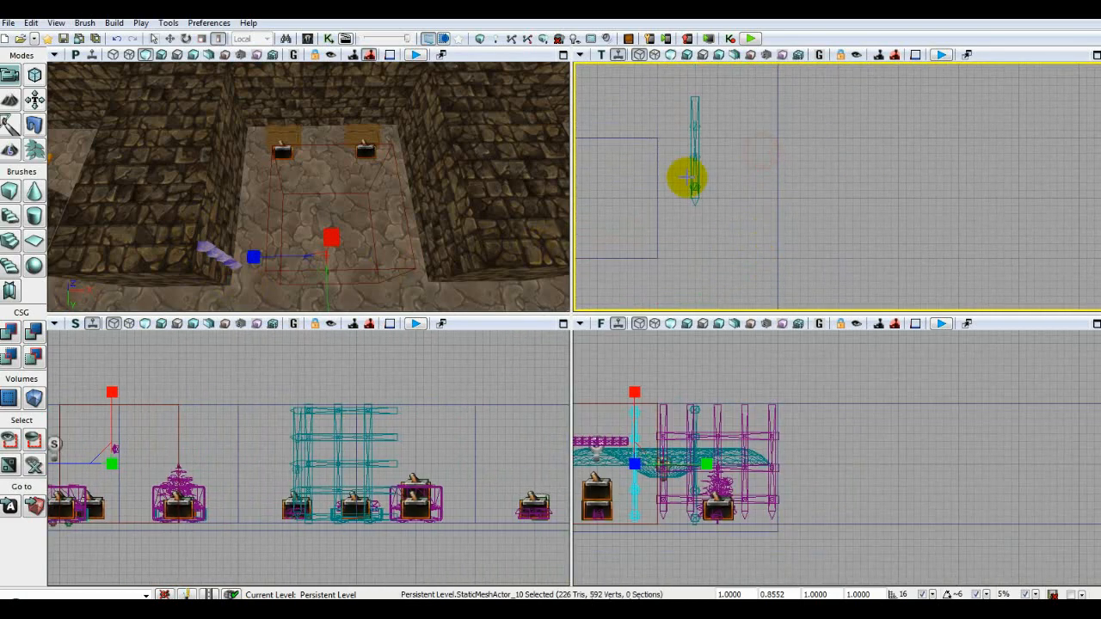
left_click(691, 166)
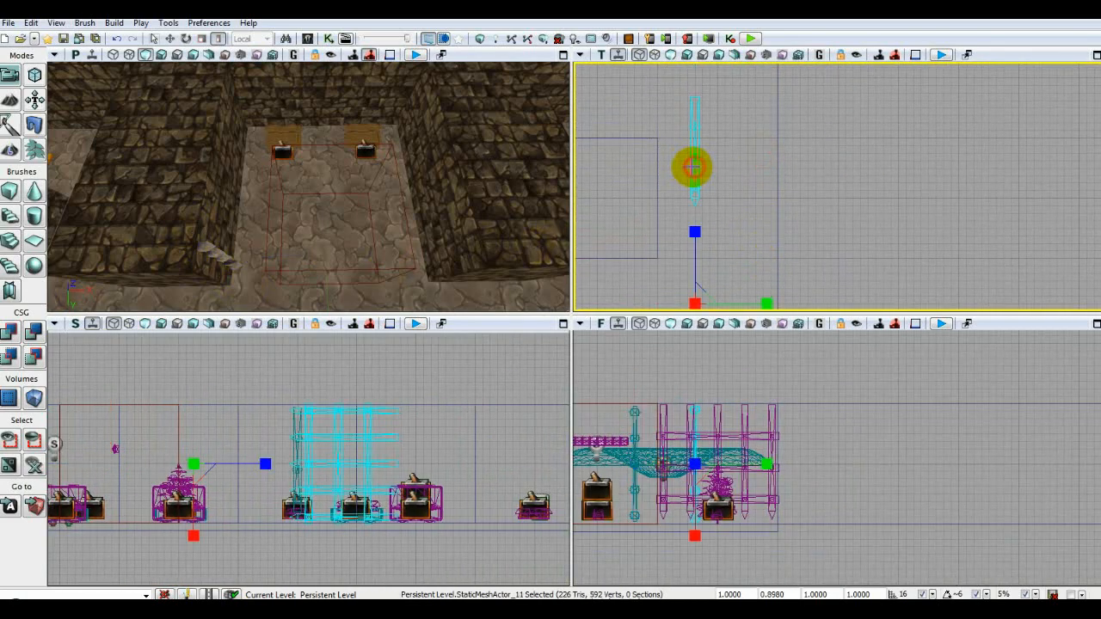
left_click(195, 535)
left_click_drag(194, 535, 194, 535)
Move this gate in line with the first and slide it into the alcove's right wall, leaving only its tips protruding
left_click(170, 39)
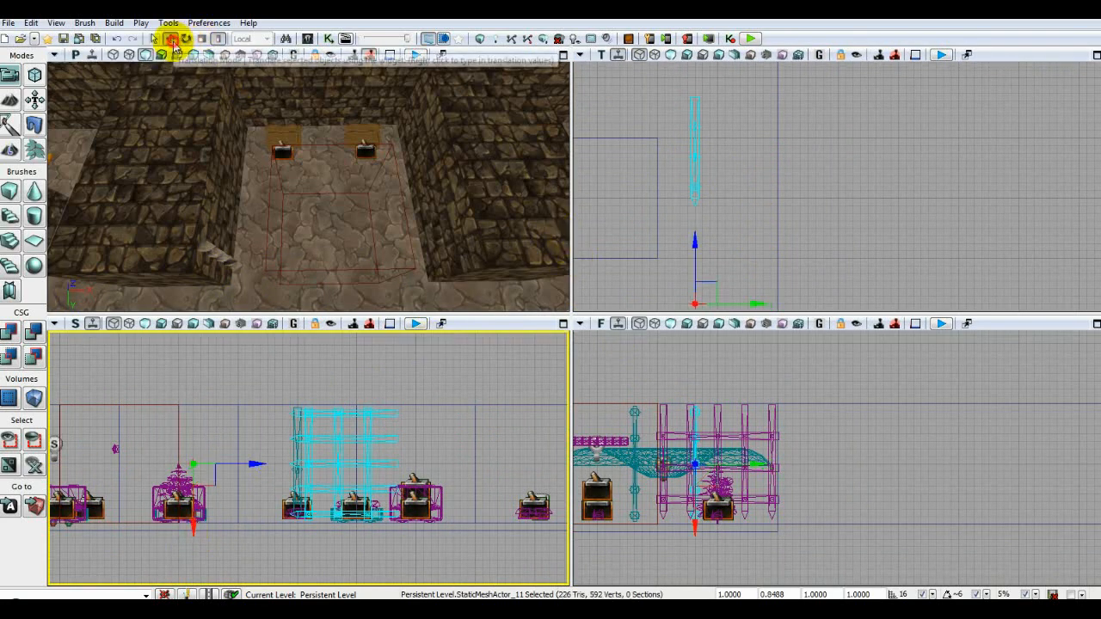
left_click_drag(768, 308, 702, 302)
left_click_drag(750, 232, 766, 140)
scroll(771, 179, "down", 3)
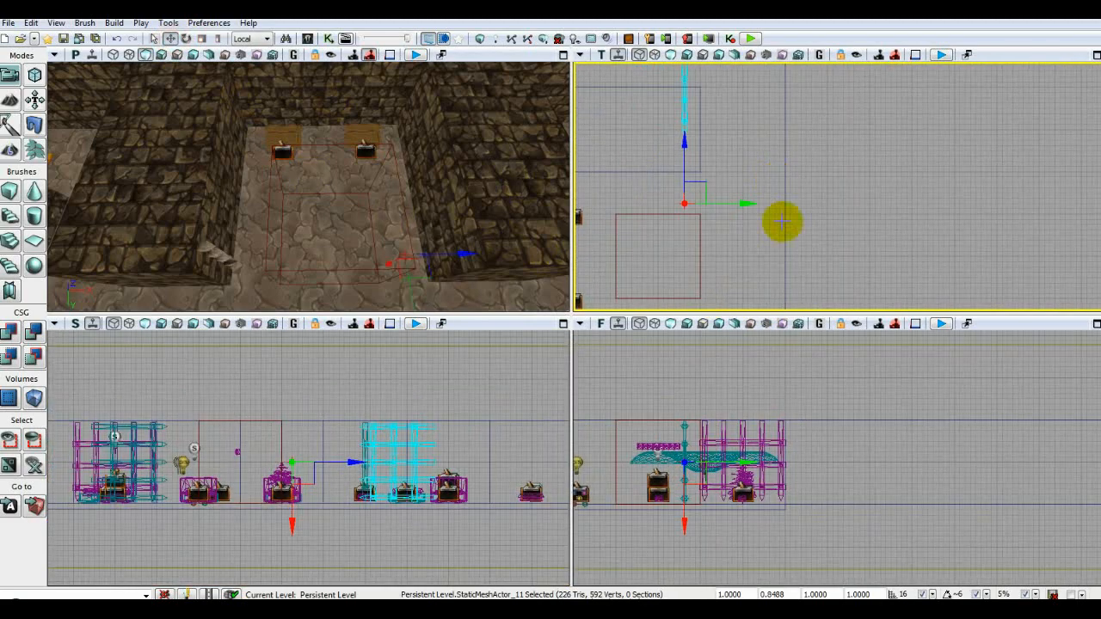
left_click_drag(766, 256, 752, 317)
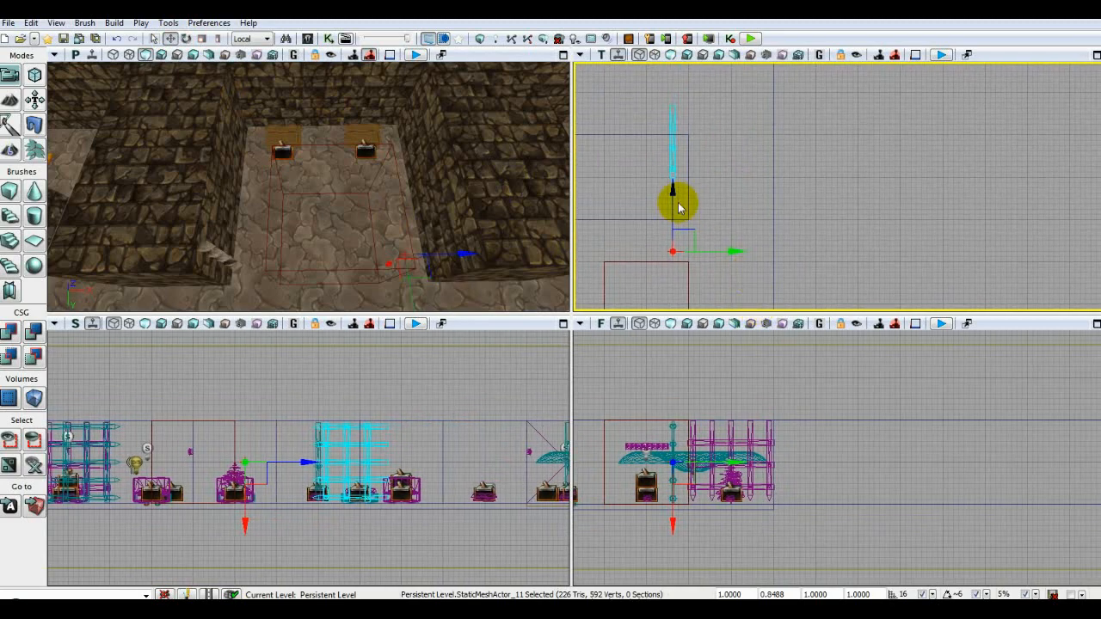
scroll(686, 221, "up", 4)
left_click_drag(661, 235, 657, 303)
left_click_drag(728, 249, 765, 138)
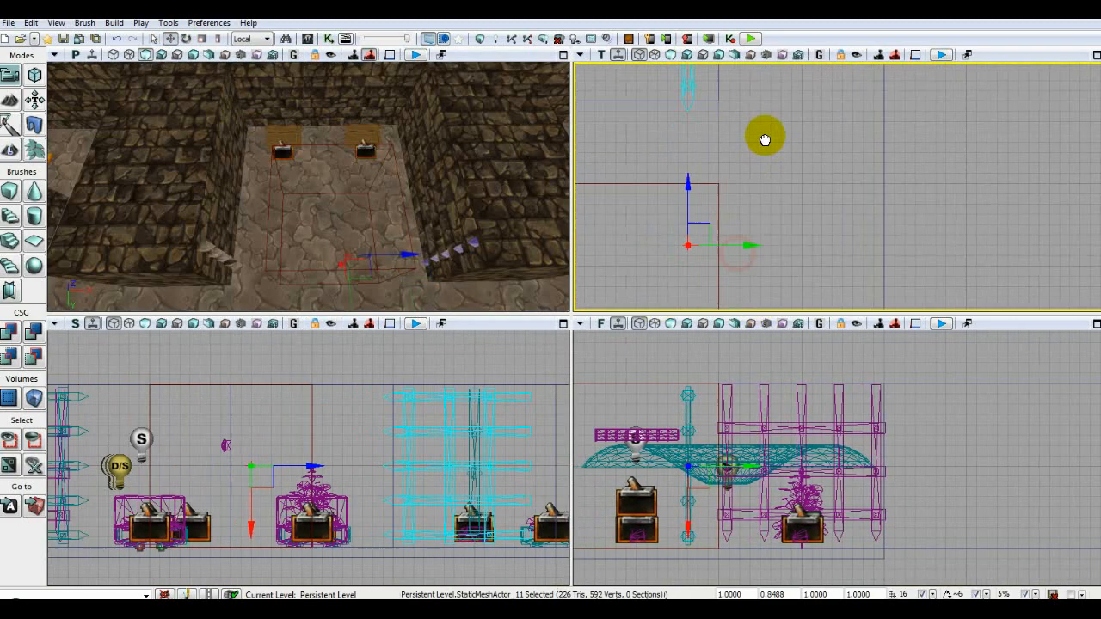
mouse_move(794, 260)
left_mouse_down()
mouse_move(818, 115)
mouse_move(797, 272)
left_mouse_up()
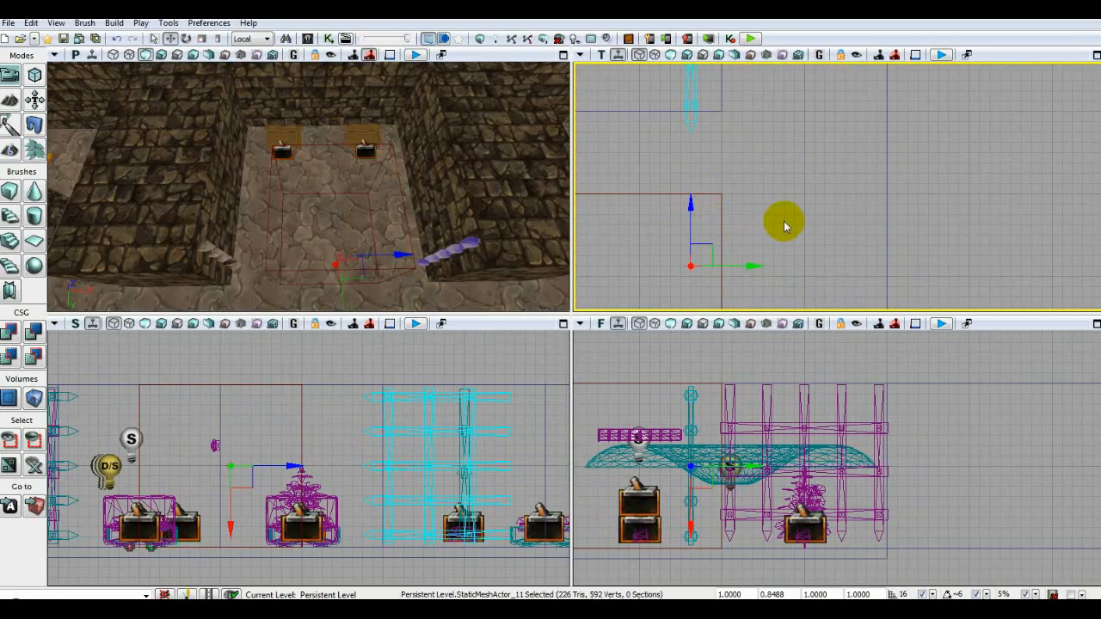
Check both recessed gates in perspective, and slide the right-wall gate out along its length to the middle of the opening
left_click_drag(781, 224, 795, 207)
scroll(797, 208, "down", 3)
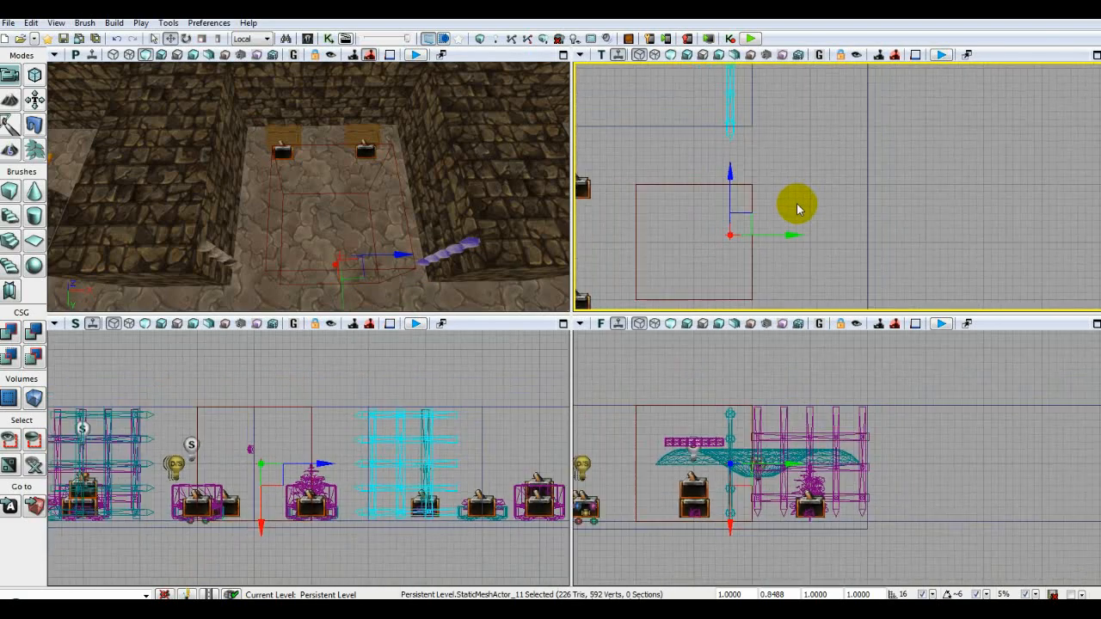
left_click(669, 355)
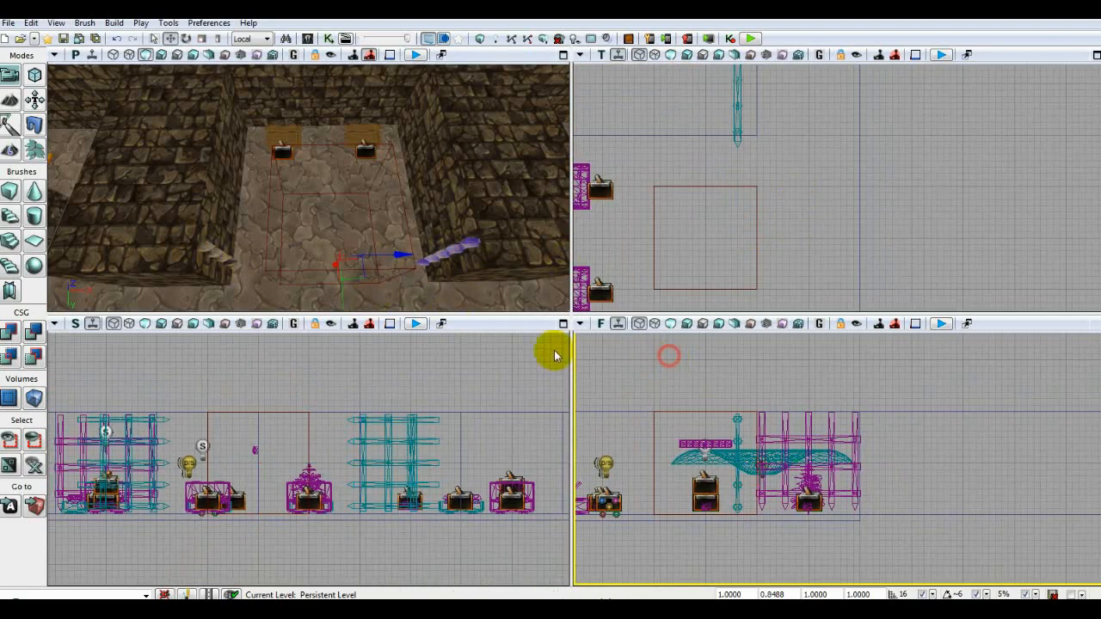
mouse_move(413, 288)
left_mouse_down()
mouse_move(411, 272)
mouse_move(427, 298)
mouse_move(456, 299)
mouse_move(430, 277)
mouse_move(411, 286)
left_mouse_up()
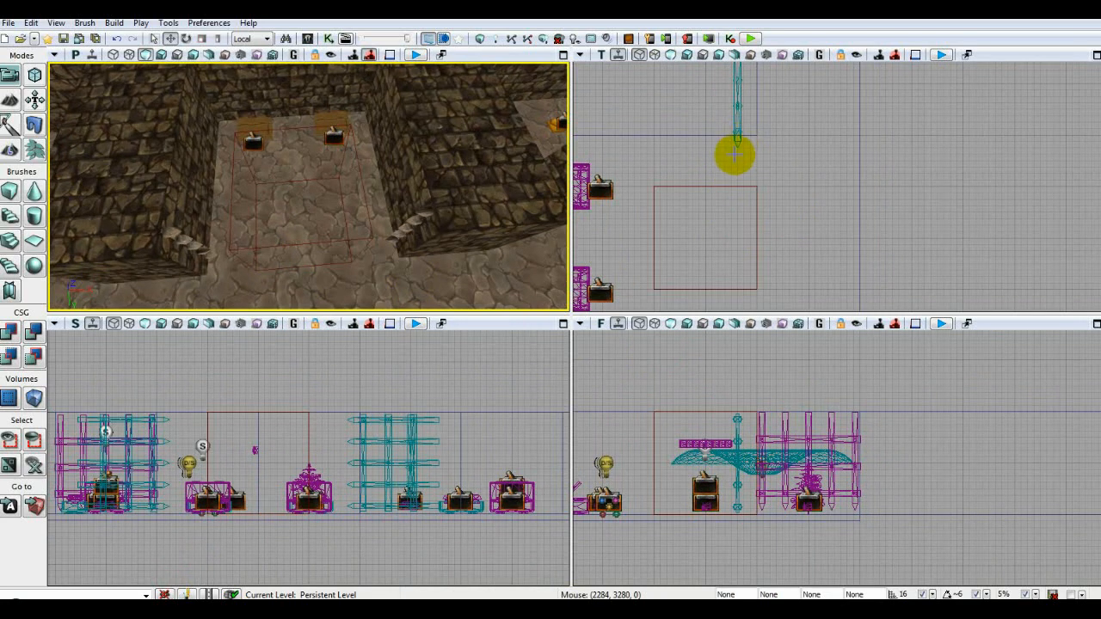
left_click_drag(734, 155, 713, 221)
left_click(721, 177)
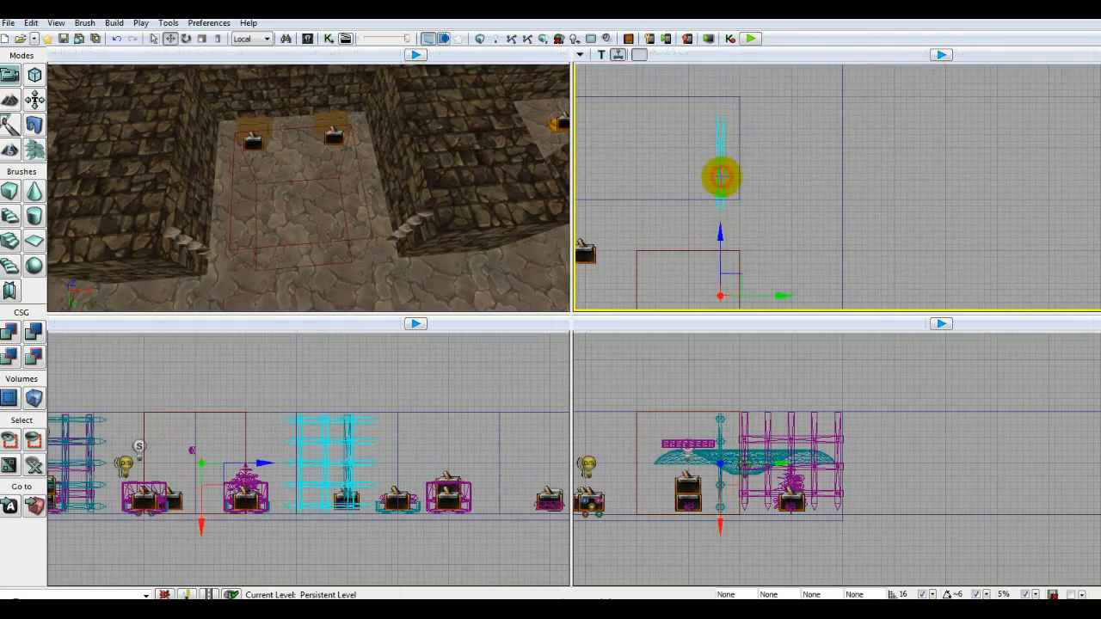
left_click_drag(721, 177, 720, 330)
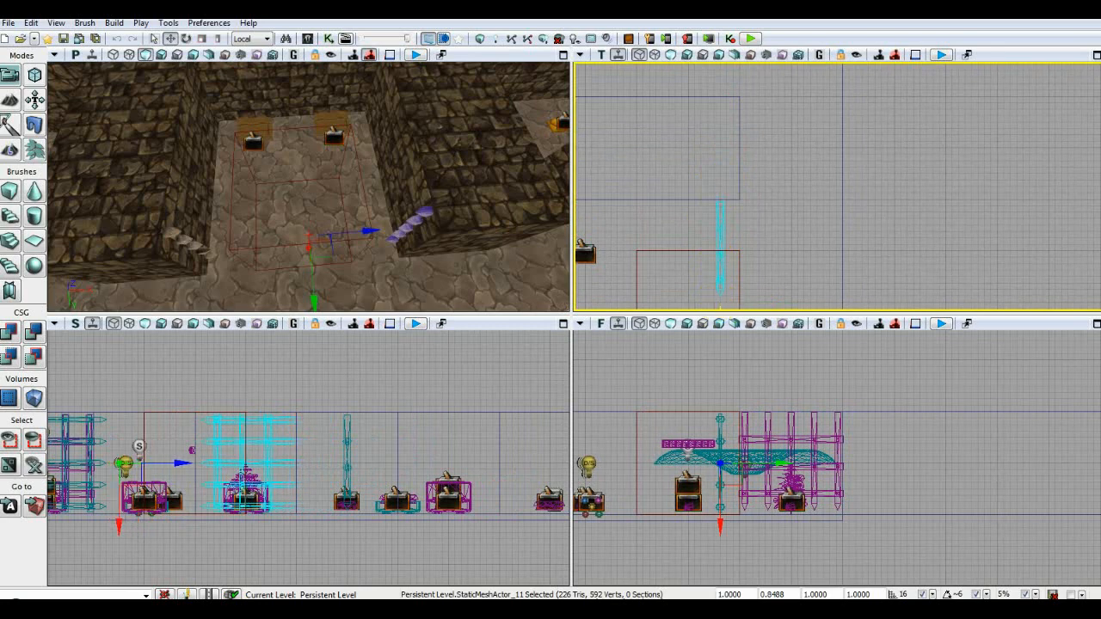
Select the left-wall gate and slide it out along its length towards the middle of the opening
left_click_drag(792, 271, 796, 143)
left_click(725, 297)
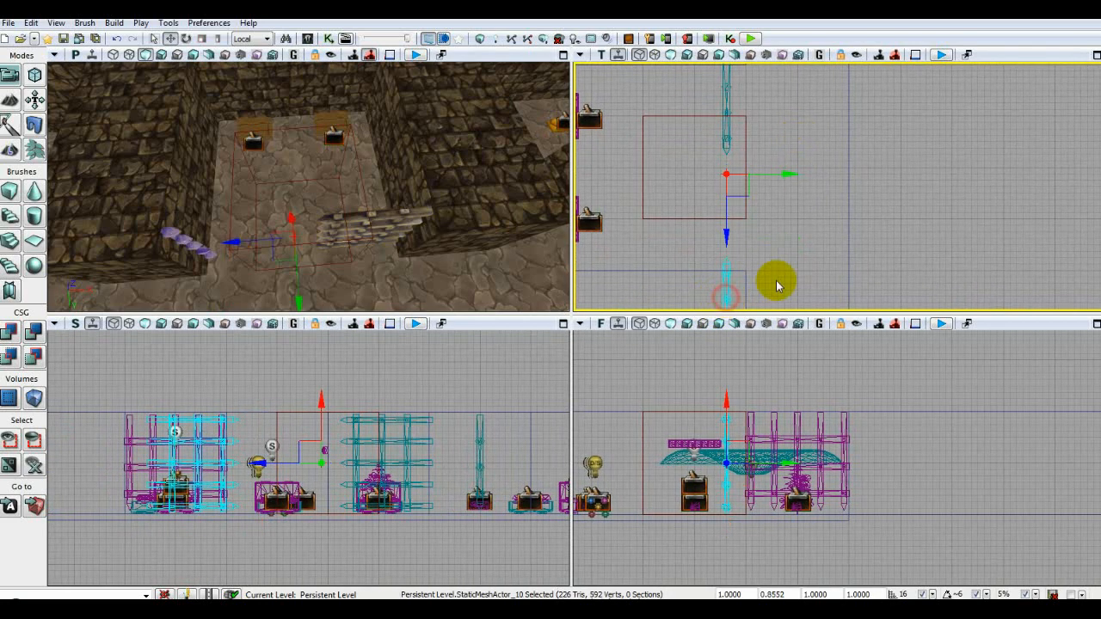
left_click_drag(728, 232, 782, 213)
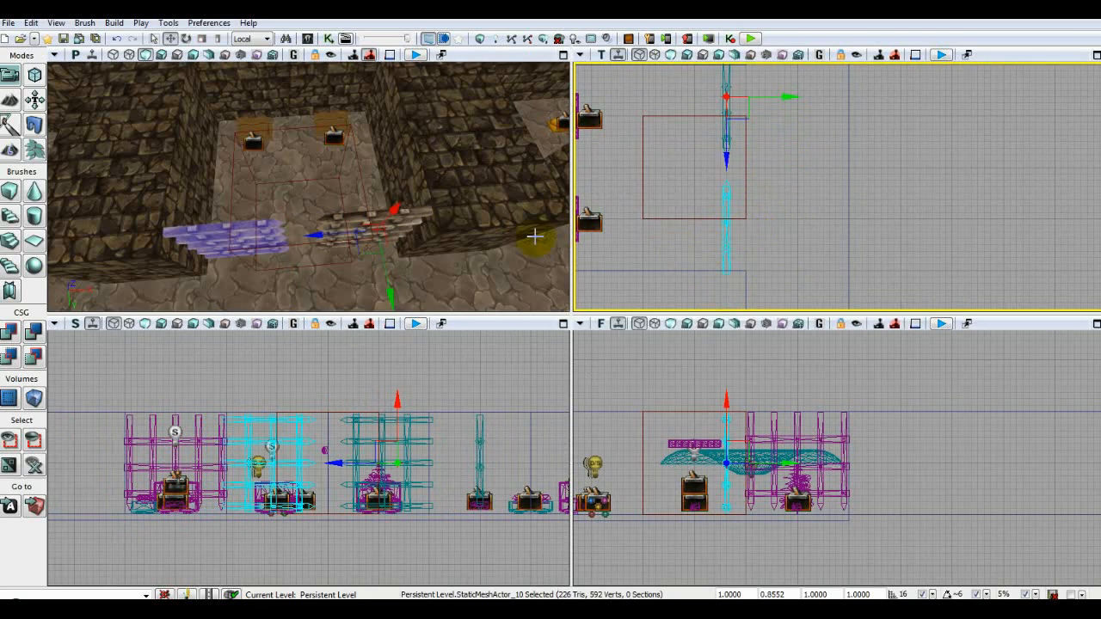
Scale the left-wall gate's length to 1.05 and nudge it slightly towards the middle of the opening
left_click(219, 38)
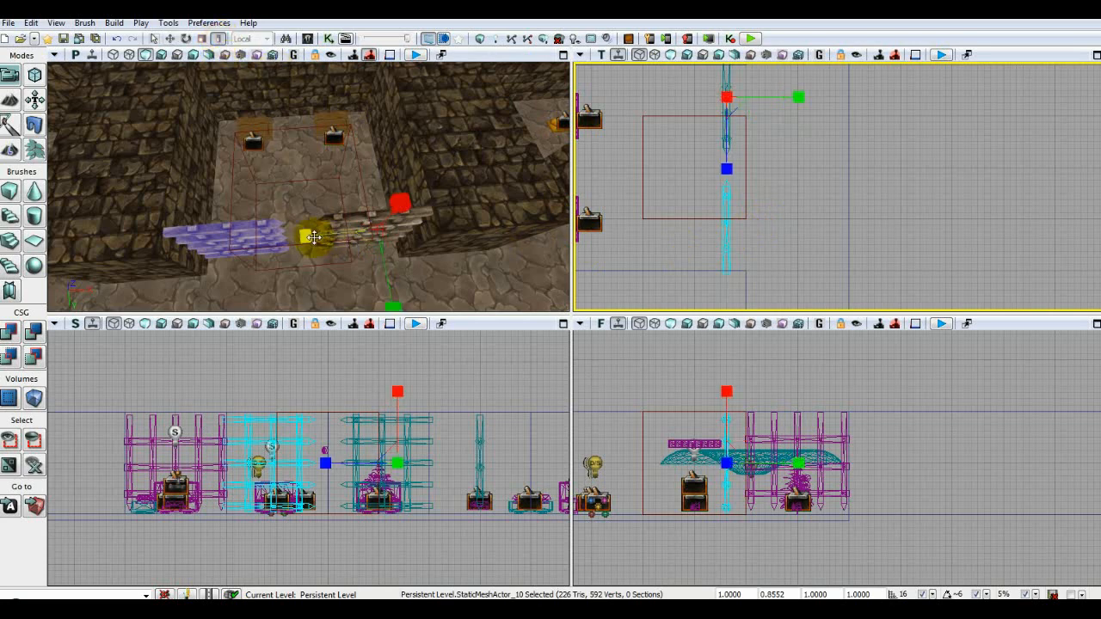
left_click(310, 237)
left_click_drag(309, 236, 299, 237)
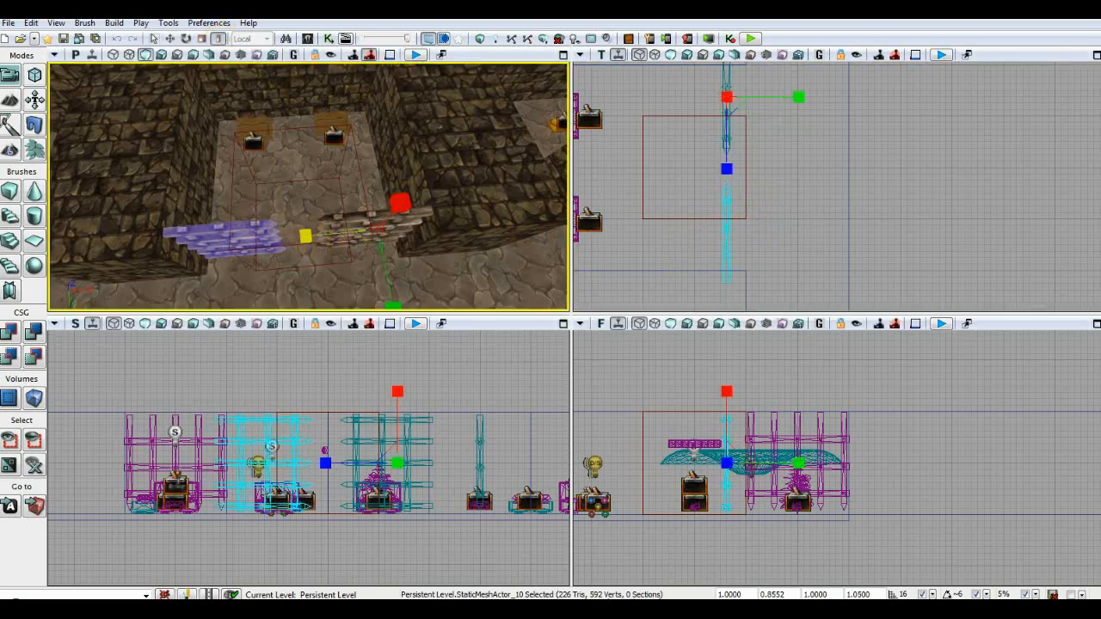
left_click(170, 39)
left_click(728, 162)
left_click_drag(727, 162, 724, 88)
Select the right-wall gate and scale its length to 1.0448
left_click(726, 79)
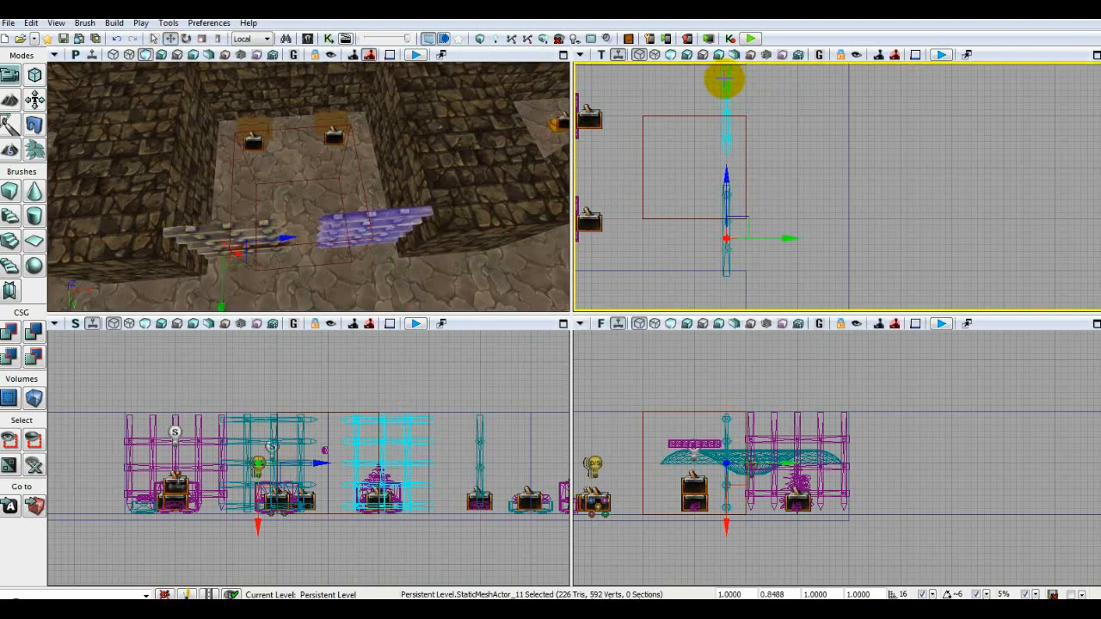
left_click(218, 38)
mouse_move(727, 166)
left_mouse_down()
mouse_move(727, 176)
mouse_move(726, 159)
left_mouse_up()
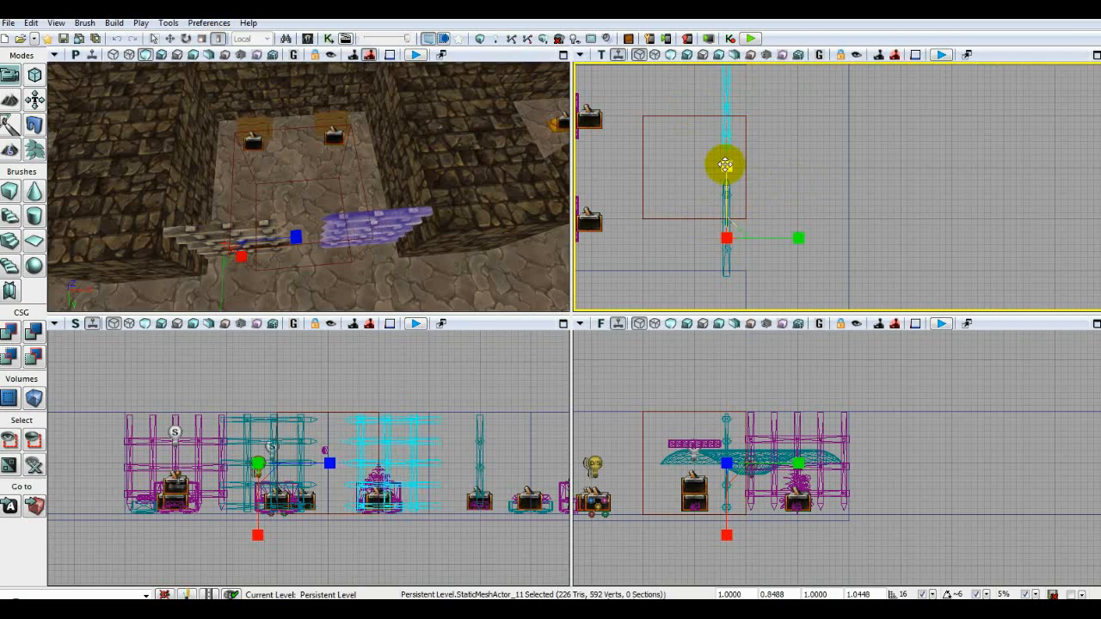
left_click_drag(803, 152, 804, 193)
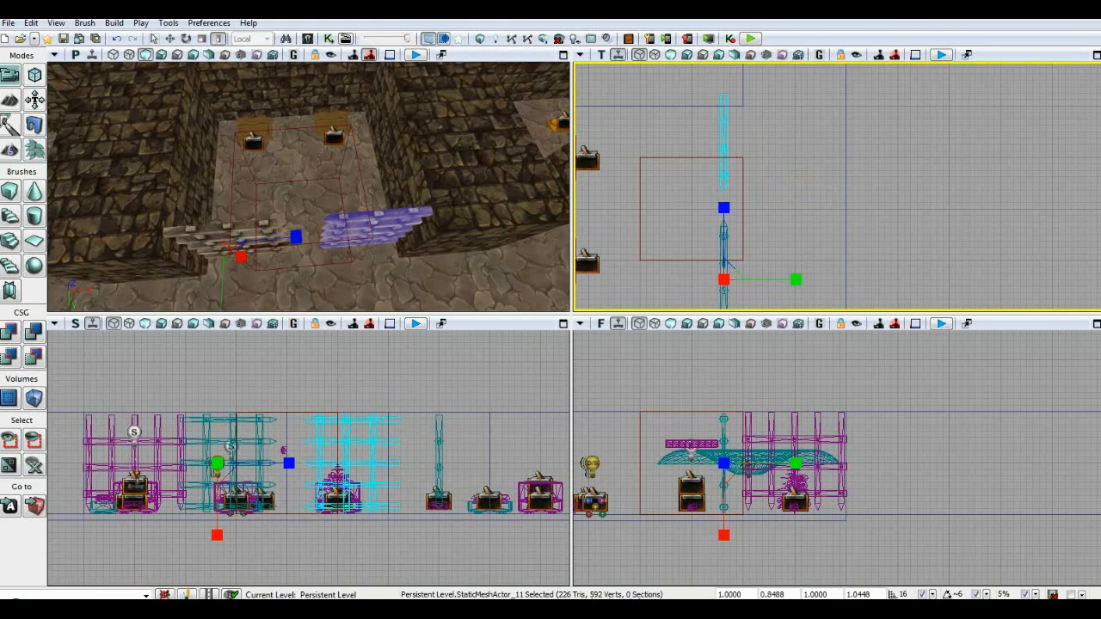
Slide the right-wall gate further inward until its flat end lines up with the wall face
left_click(170, 38)
mouse_move(716, 232)
left_mouse_down()
mouse_move(720, 209)
mouse_move(719, 218)
left_mouse_up()
left_click_drag(799, 238, 804, 204)
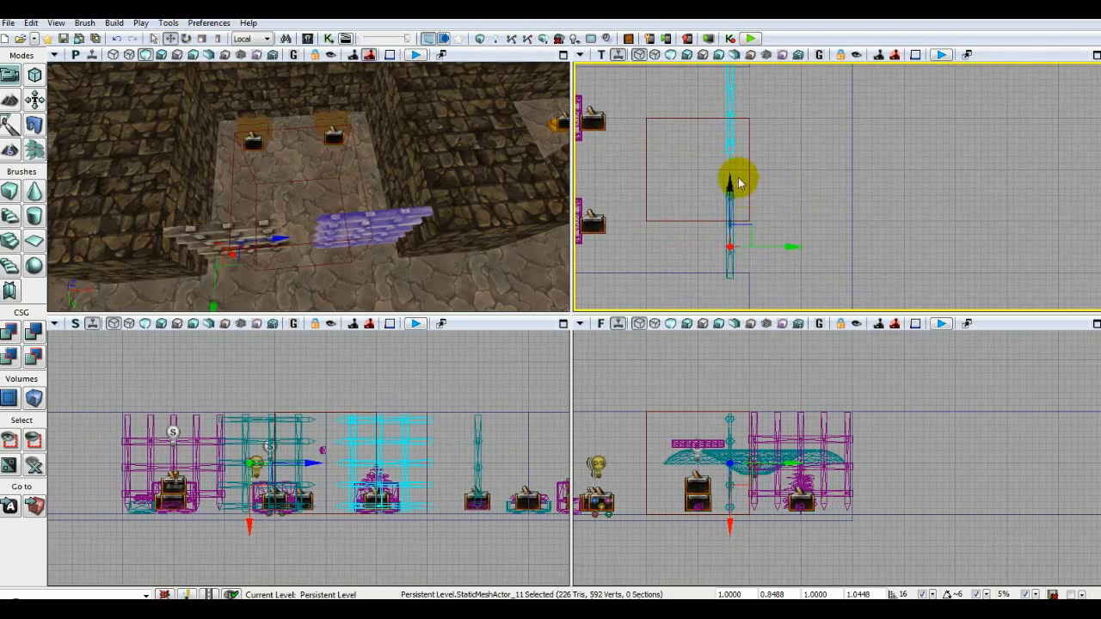
left_click_drag(769, 154, 735, 234)
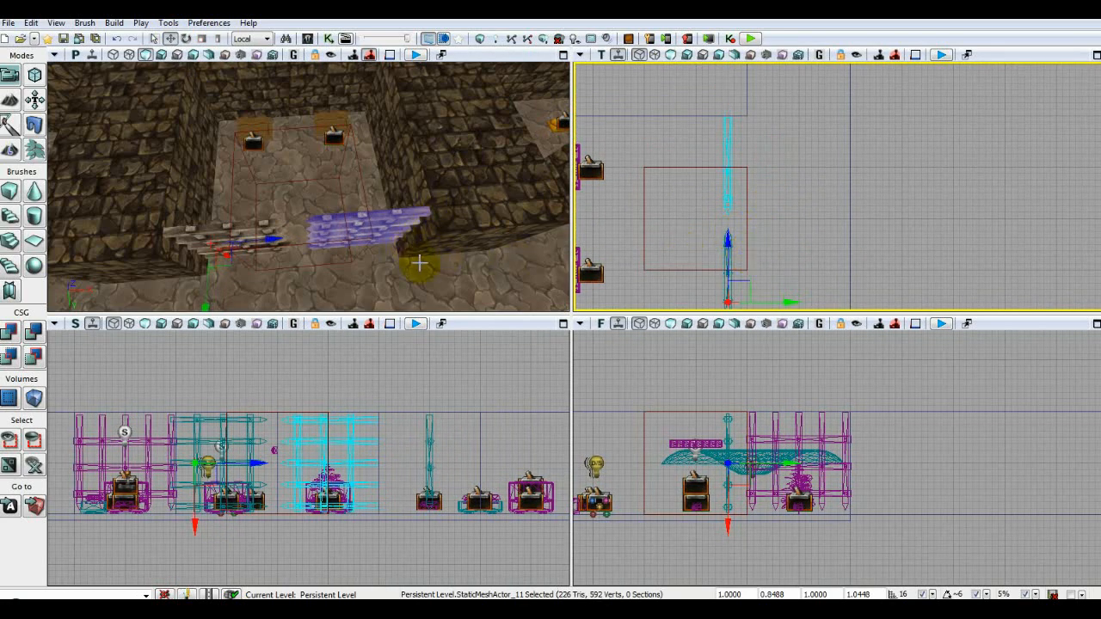
left_click_drag(419, 262, 460, 263)
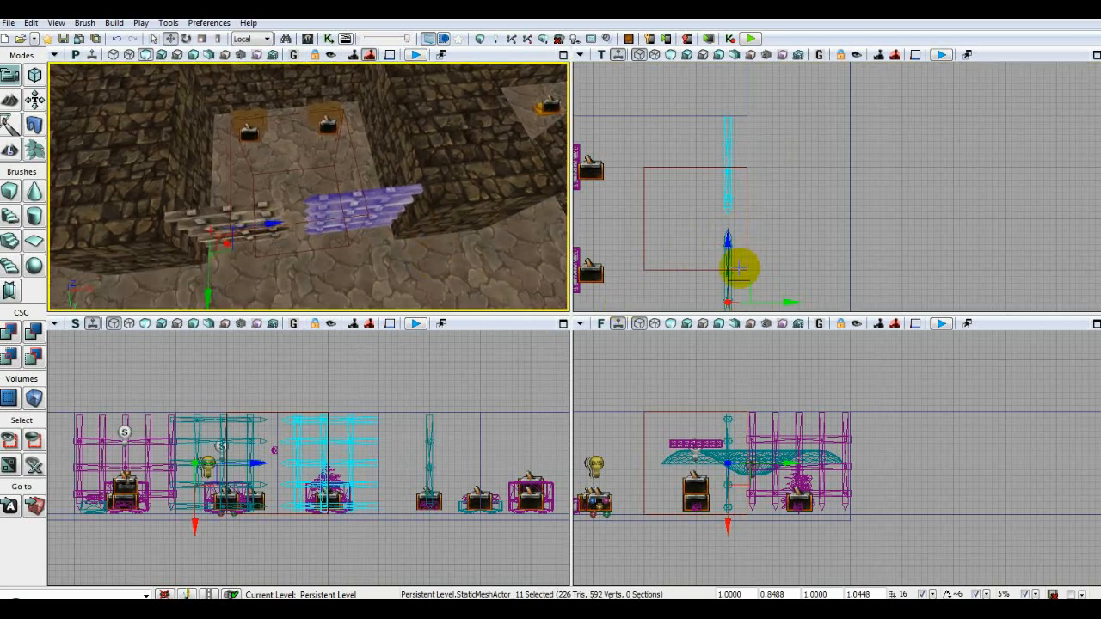
Slide the left-wall gate inward until its flat end meets the wall face, and deselect it
left_click(730, 267)
left_click(728, 249)
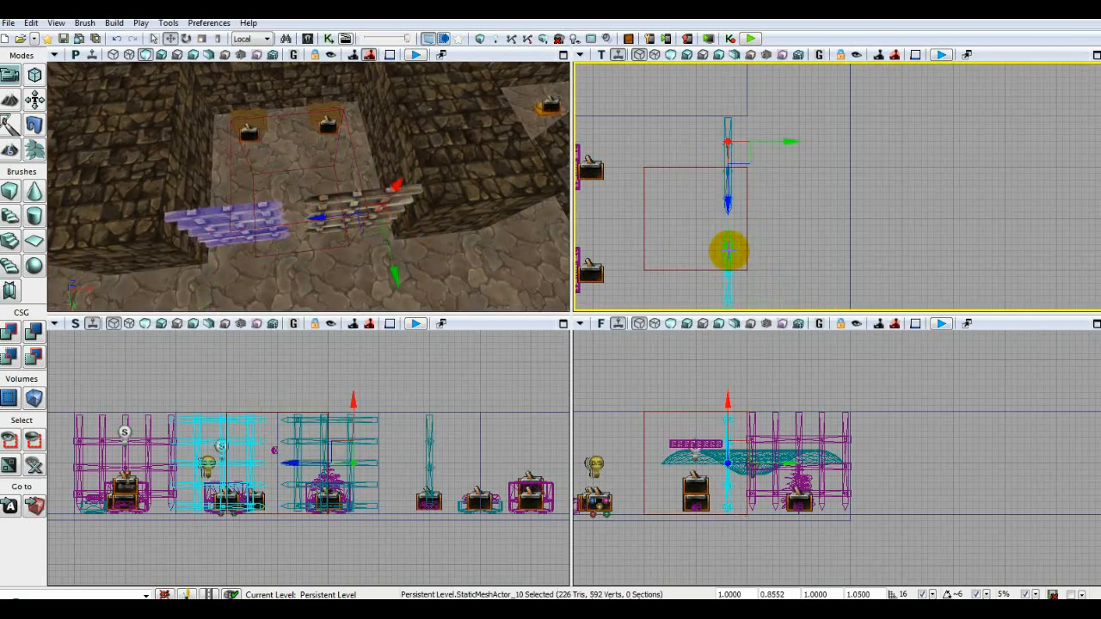
left_click_drag(769, 254, 747, 170)
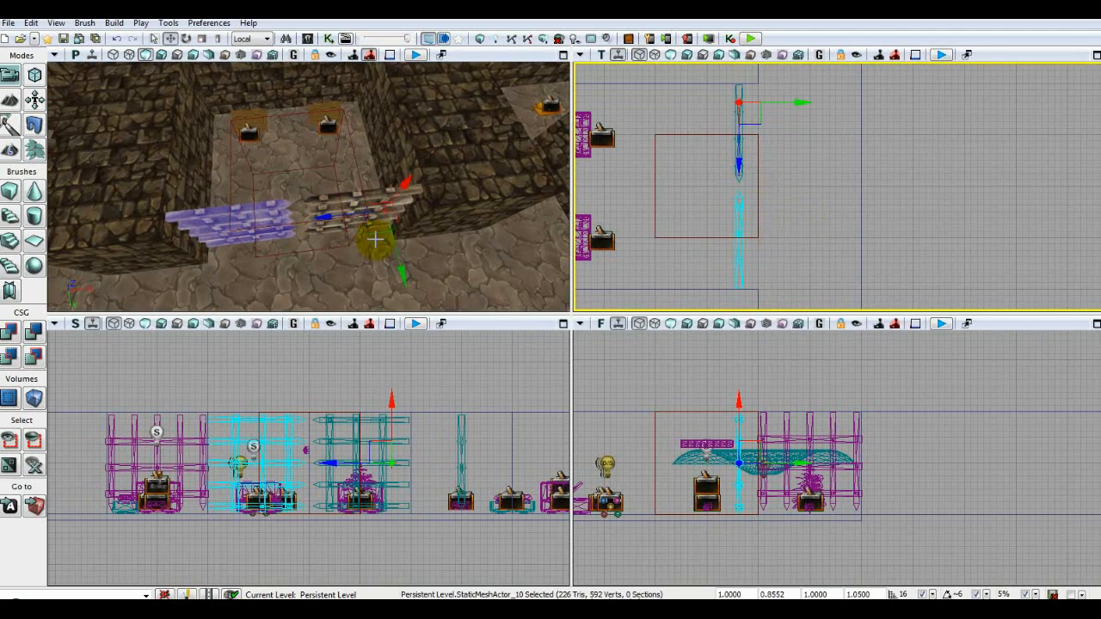
mouse_move(304, 278)
left_mouse_down()
mouse_move(291, 297)
mouse_move(268, 278)
mouse_move(314, 272)
left_mouse_up()
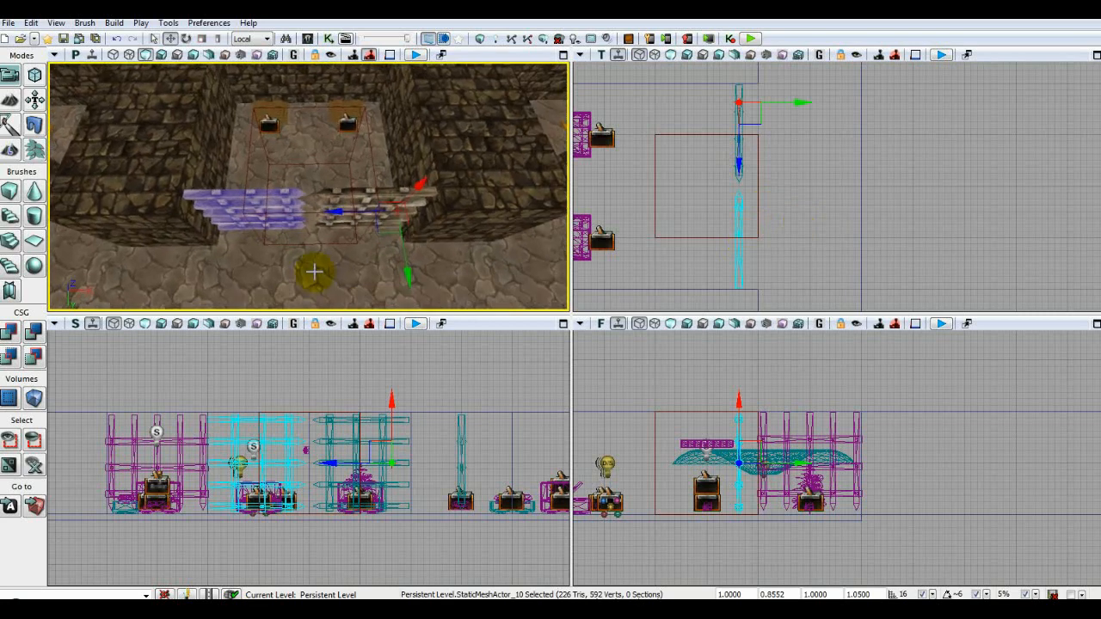
left_click(699, 265)
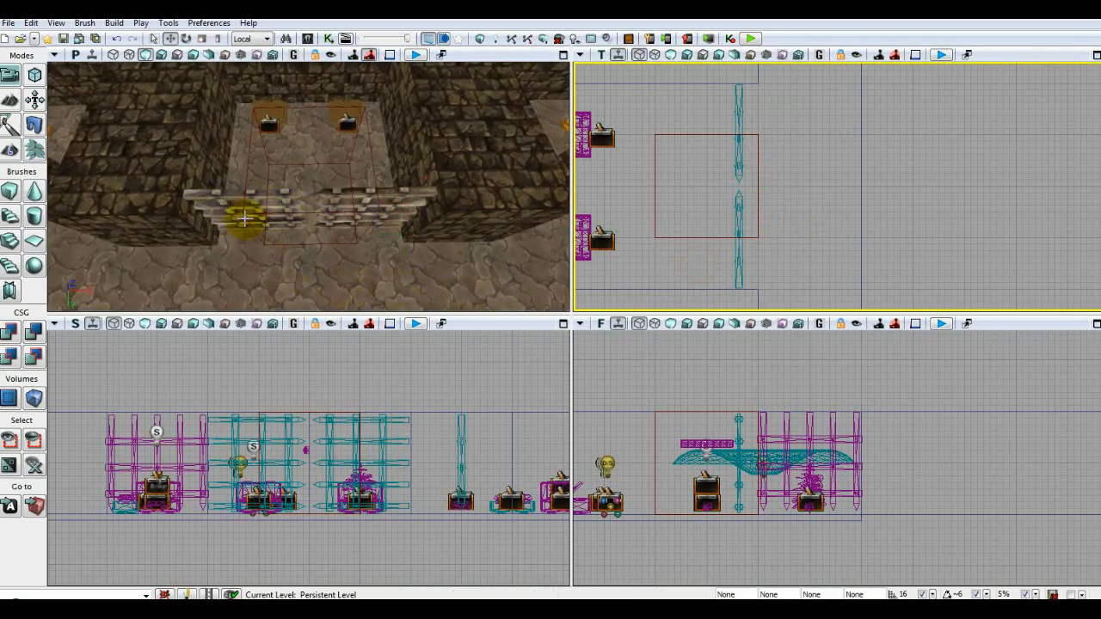
Convert the left-wall gate from a static mesh actor to a mover and deselect it
left_click(225, 207)
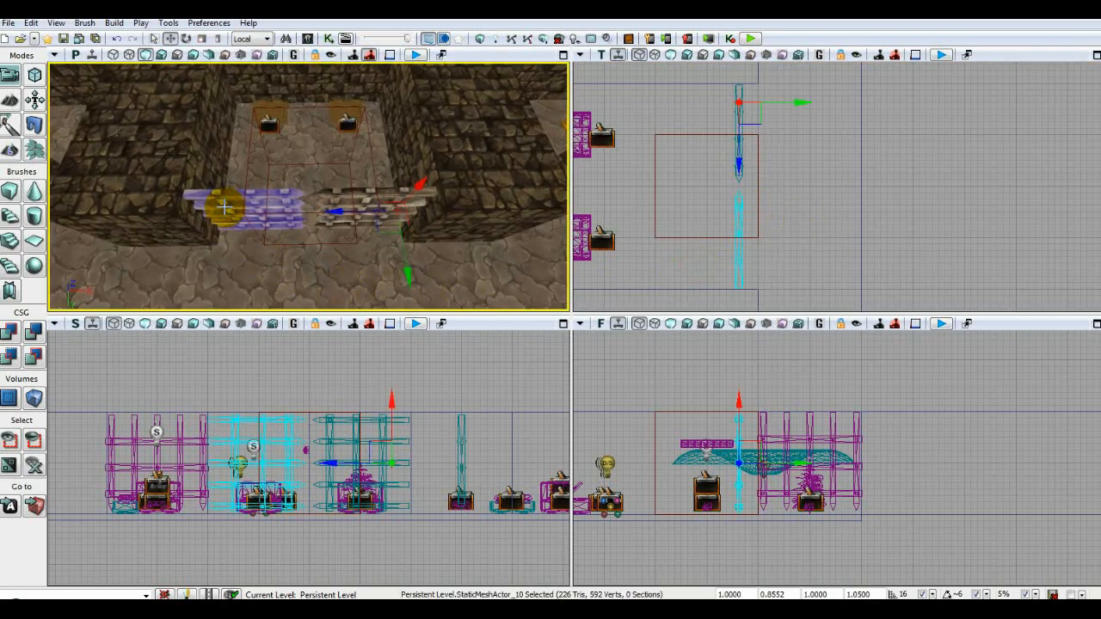
right_click(226, 212)
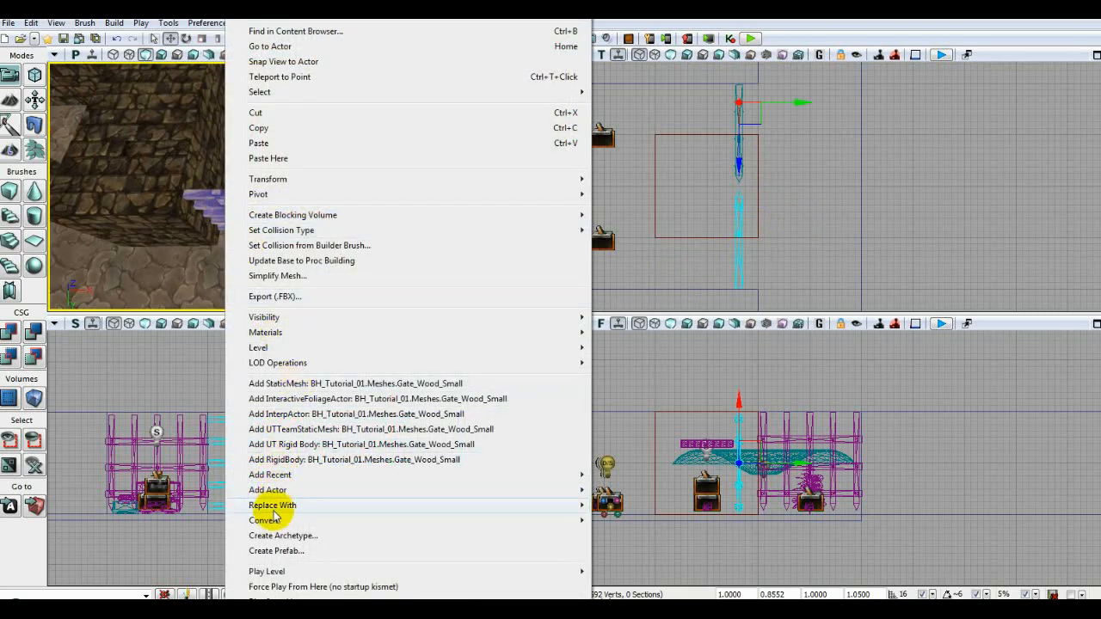
mouse_move(270, 523)
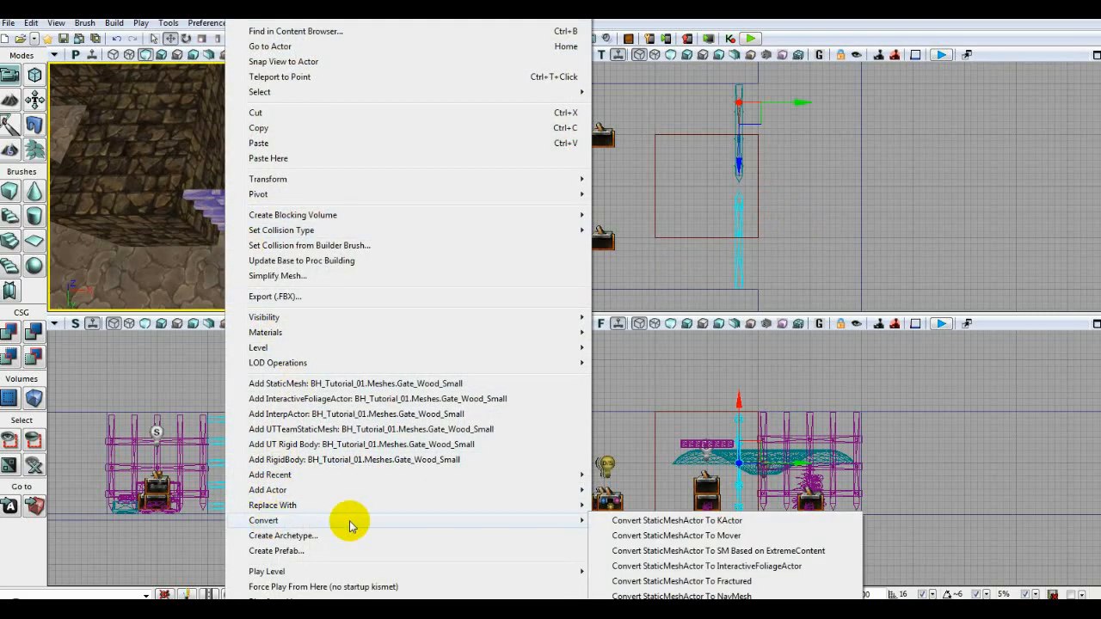
left_click(623, 538)
right_click(617, 534)
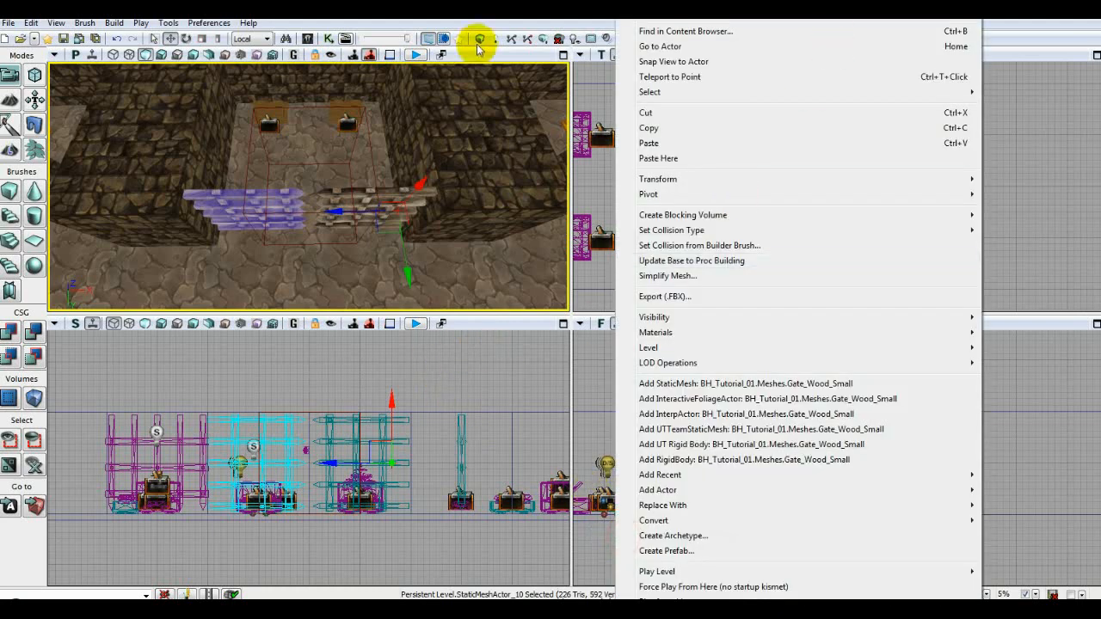
left_click(487, 361)
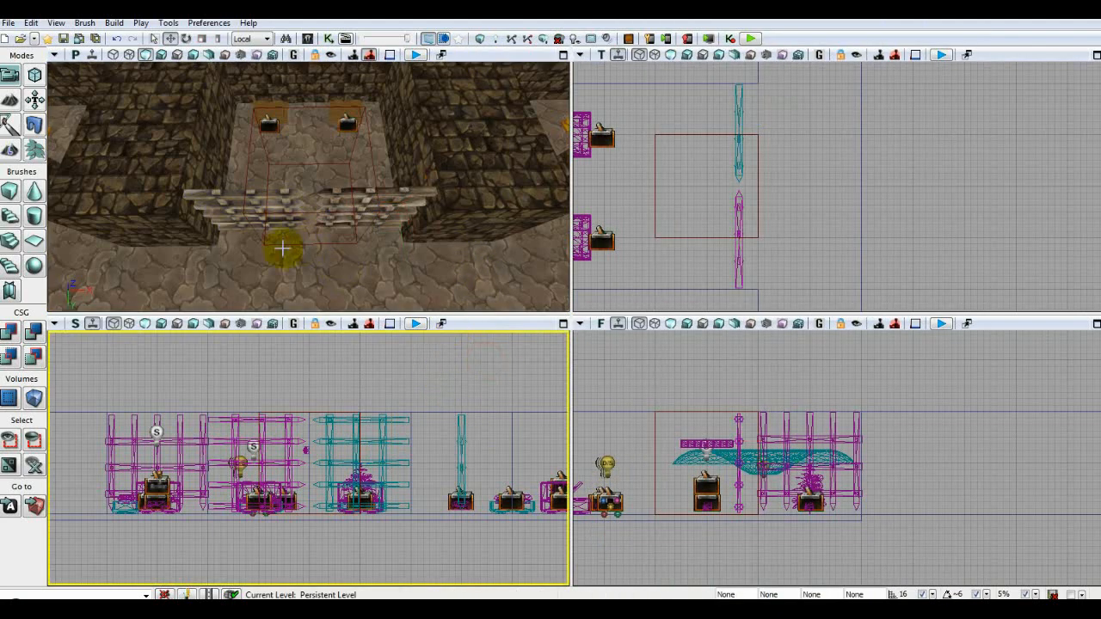
Convert the right-wall gate from a static mesh actor to a mover
left_click(393, 199)
right_click(394, 198)
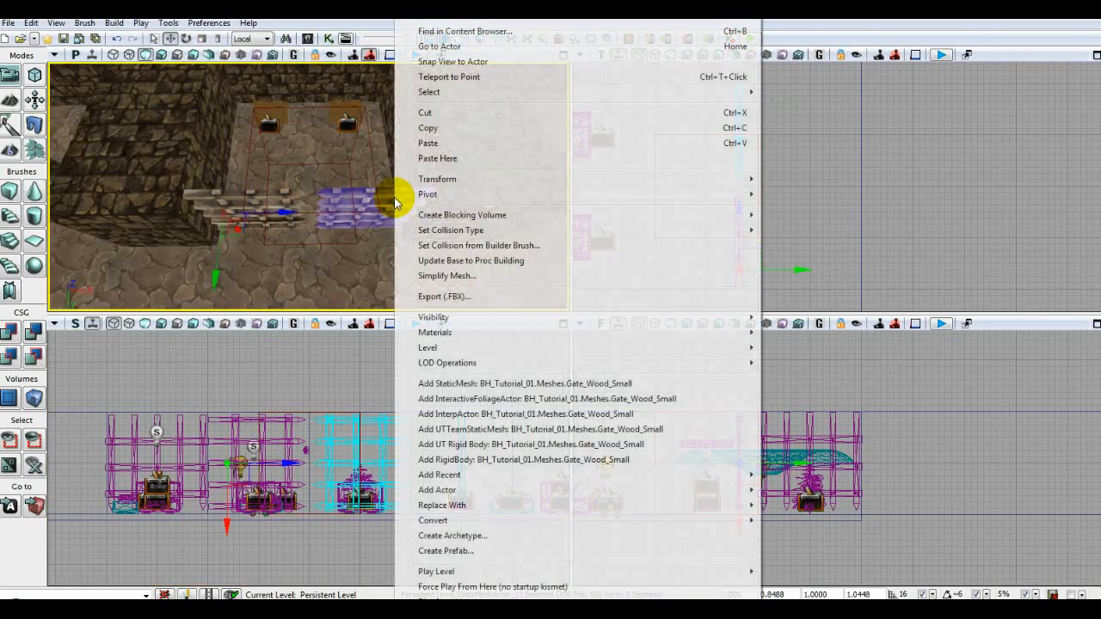
mouse_move(457, 522)
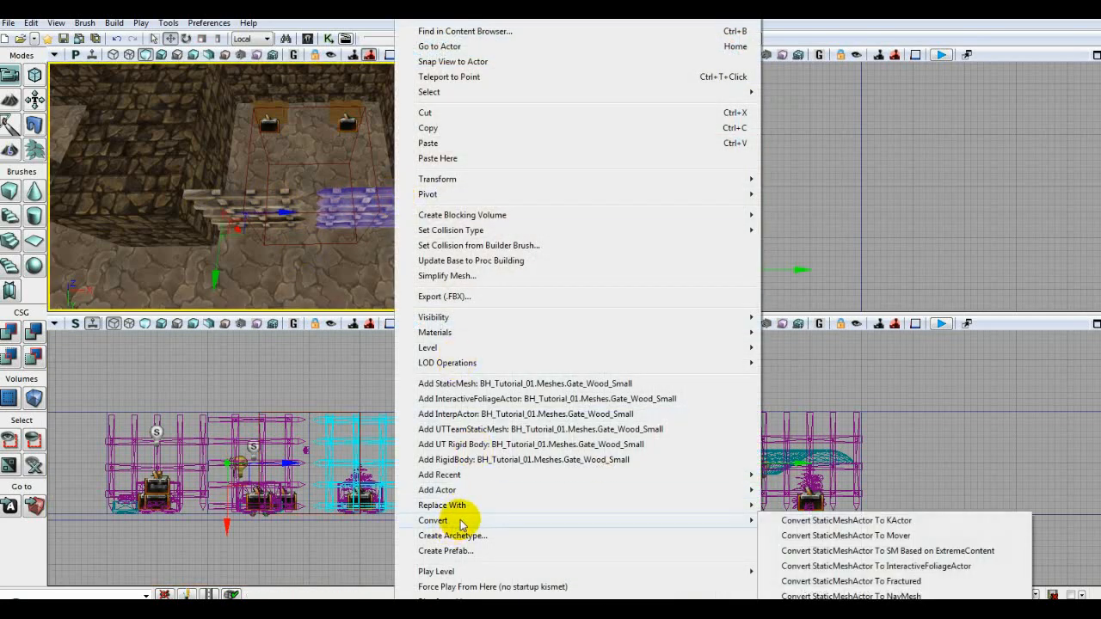
left_click(784, 537)
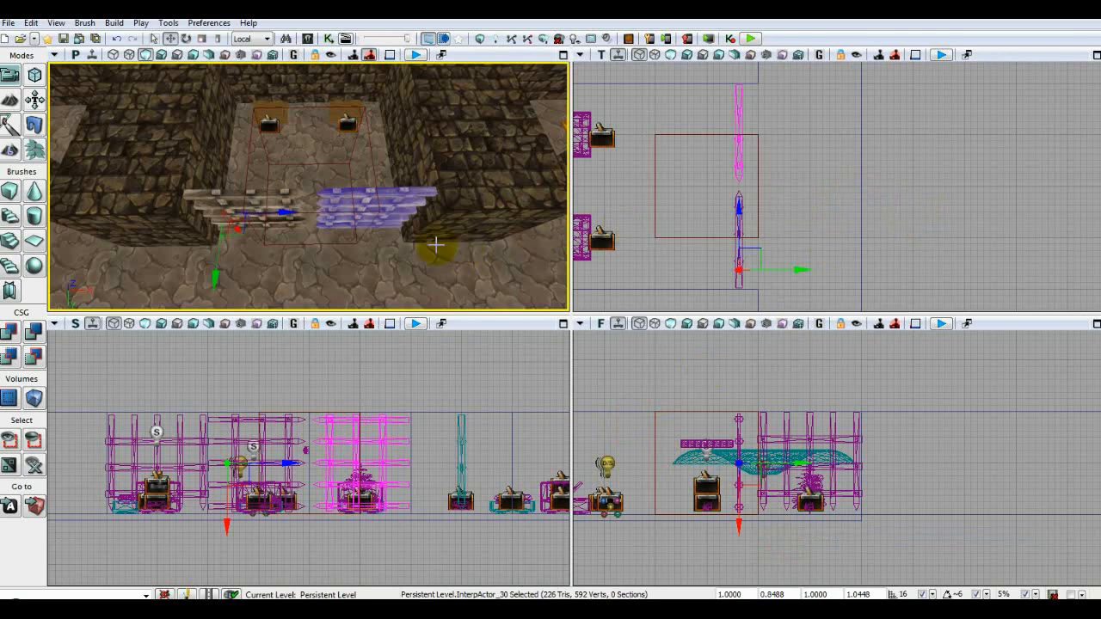
Set the collision type of the right-wall gate and the left-wall gate to Block All
mouse_move(398, 280)
right_mouse_down()
mouse_move(370, 287)
mouse_move(387, 284)
right_mouse_up()
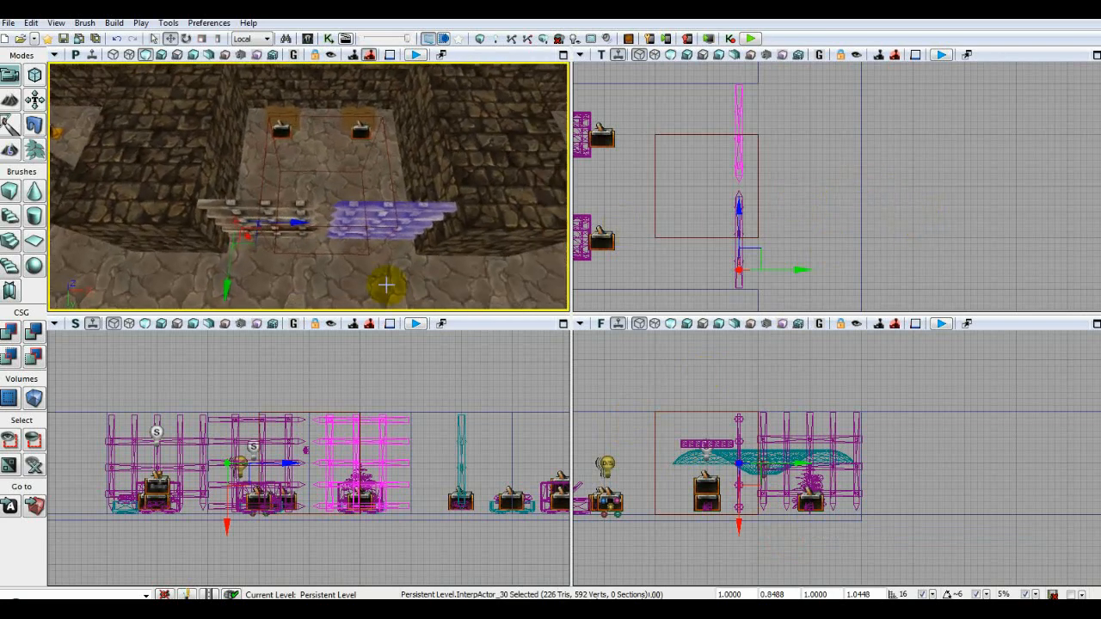
right_click(412, 213)
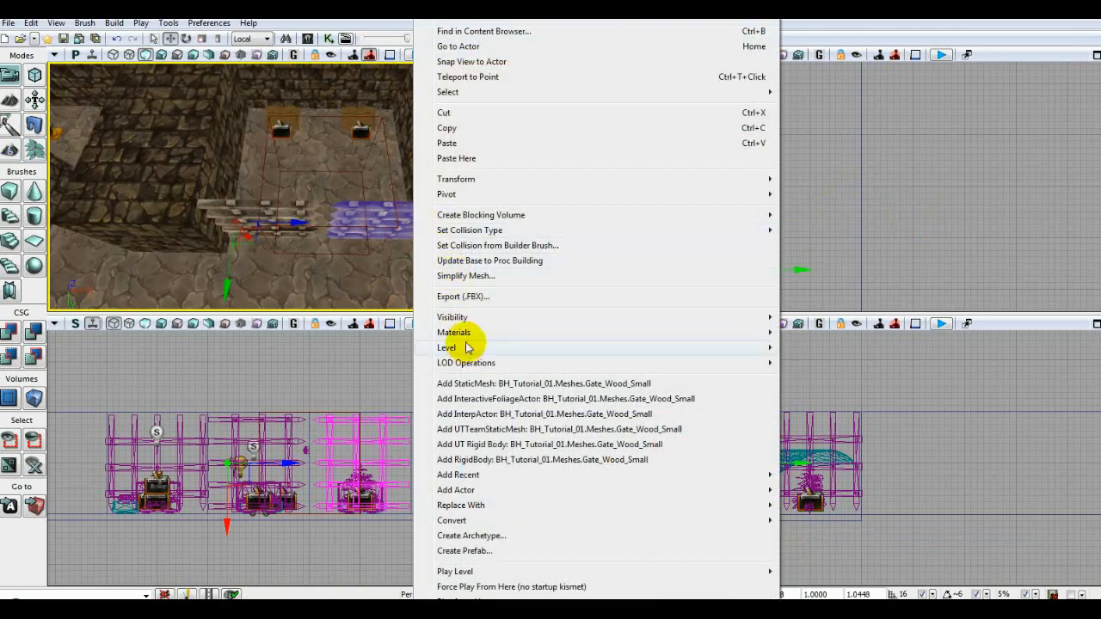
mouse_move(492, 230)
left_click(806, 232)
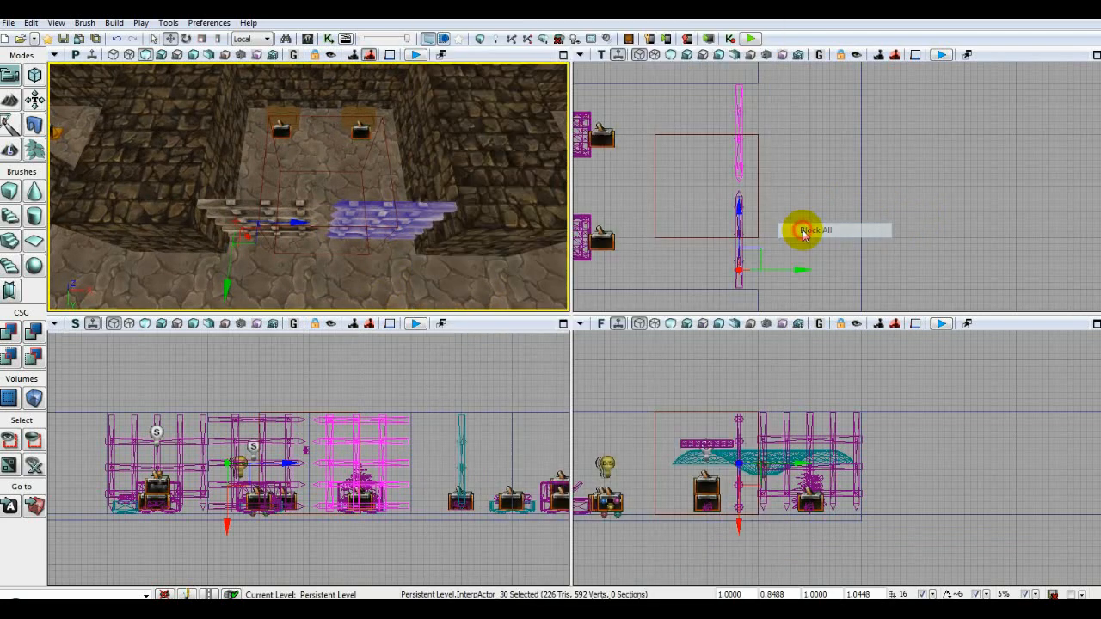
left_click(235, 214)
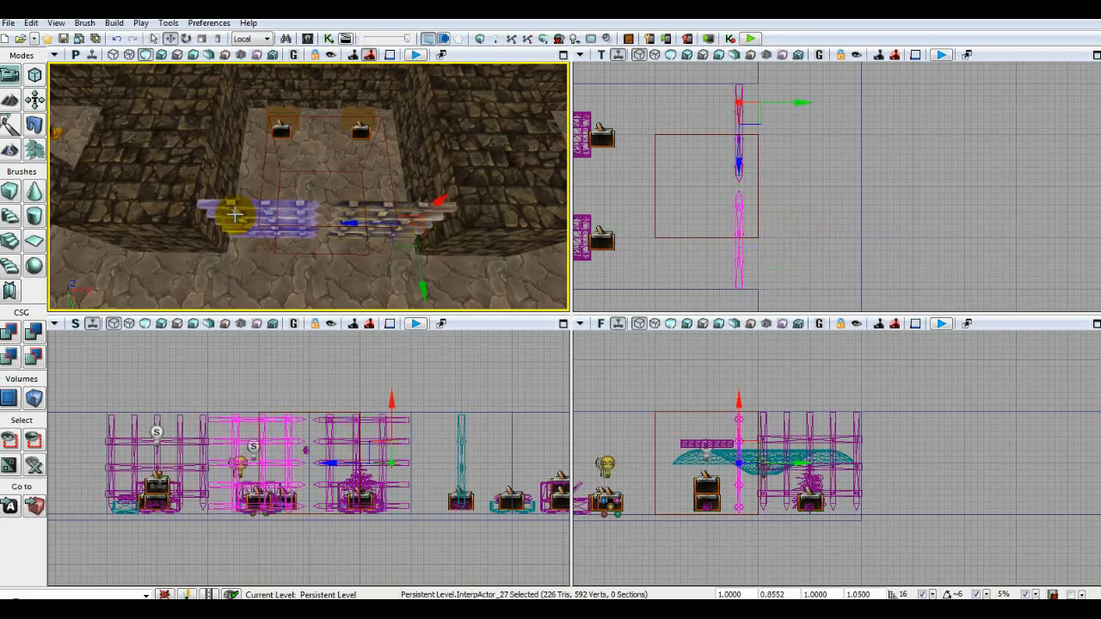
right_click(234, 214)
mouse_move(354, 234)
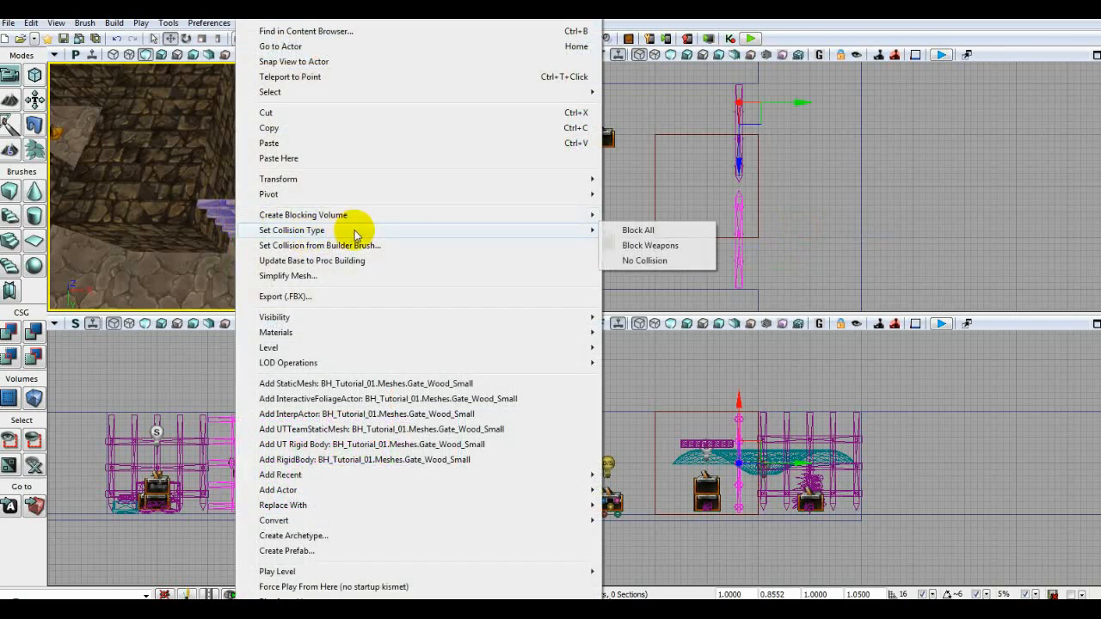
left_click(633, 229)
Select the red builder brush, centre it across the gate line and slide it over the right-wall gate
right_click(806, 211)
right_click_drag(807, 211, 801, 221)
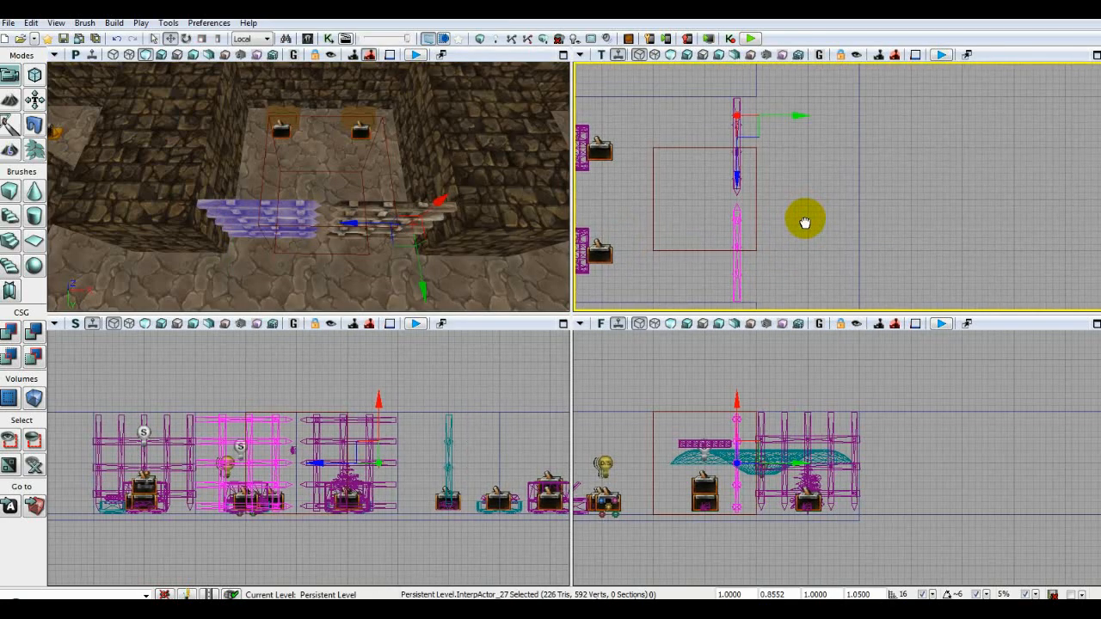
left_click(758, 210)
right_click_drag(803, 166, 801, 197)
left_click_drag(762, 230, 794, 234)
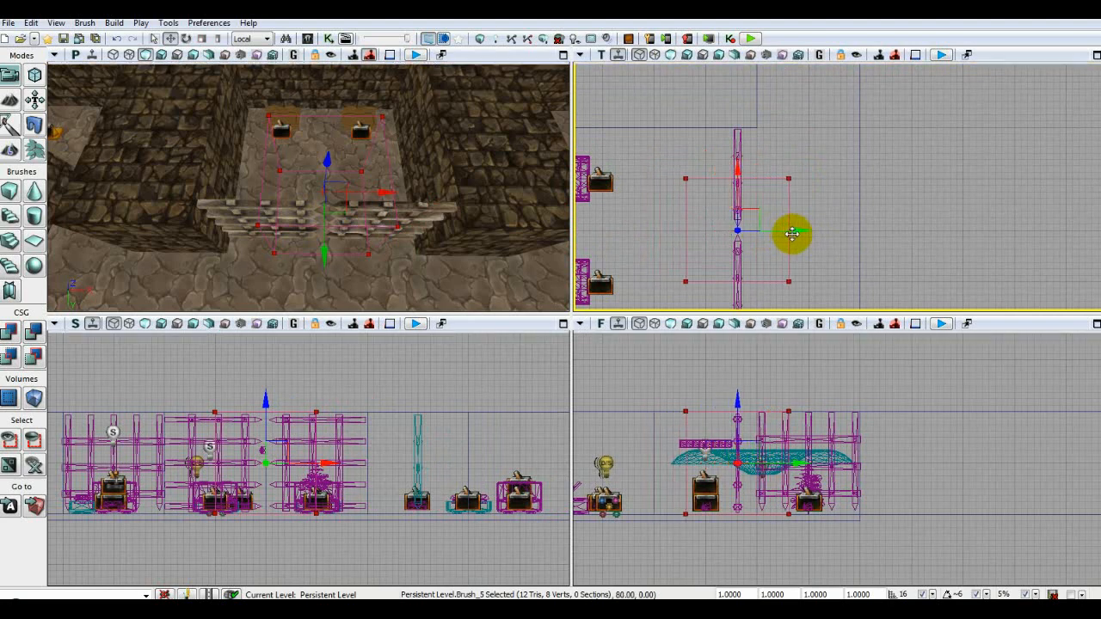
right_click_drag(838, 246, 838, 270)
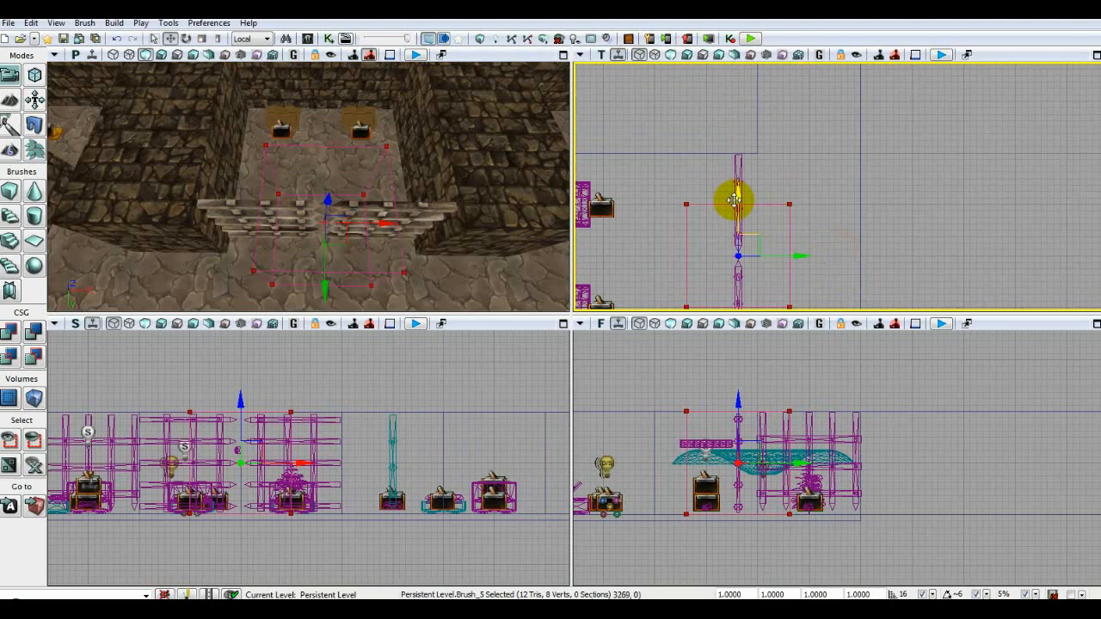
mouse_move(738, 200)
left_mouse_down()
mouse_move(734, 147)
mouse_move(744, 146)
left_mouse_up()
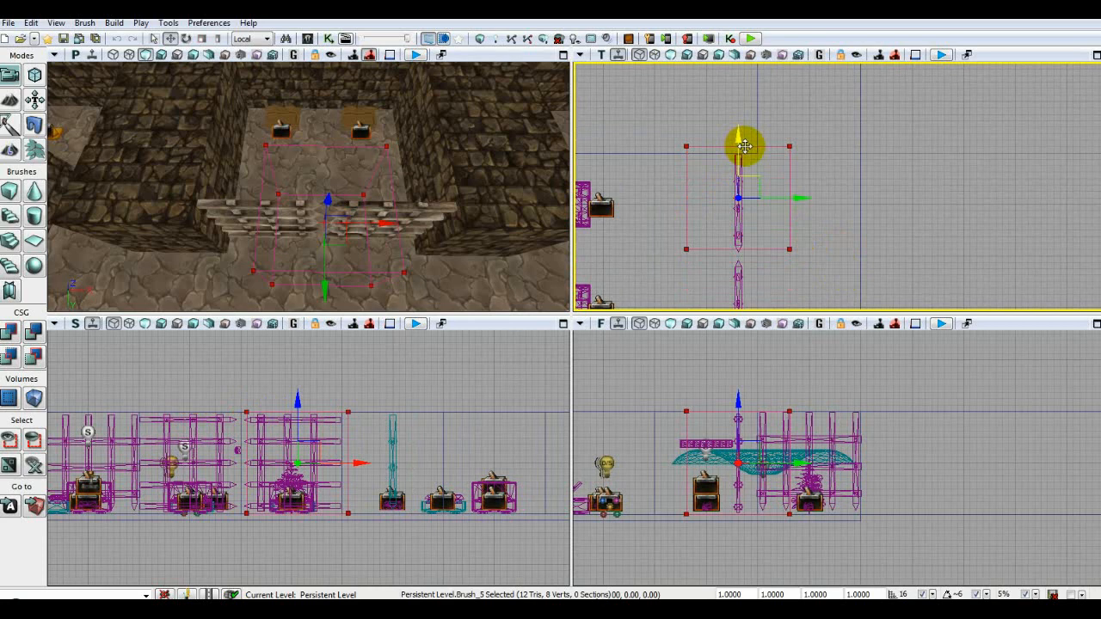
left_click_drag(747, 146, 743, 148)
left_click_drag(711, 192, 721, 213)
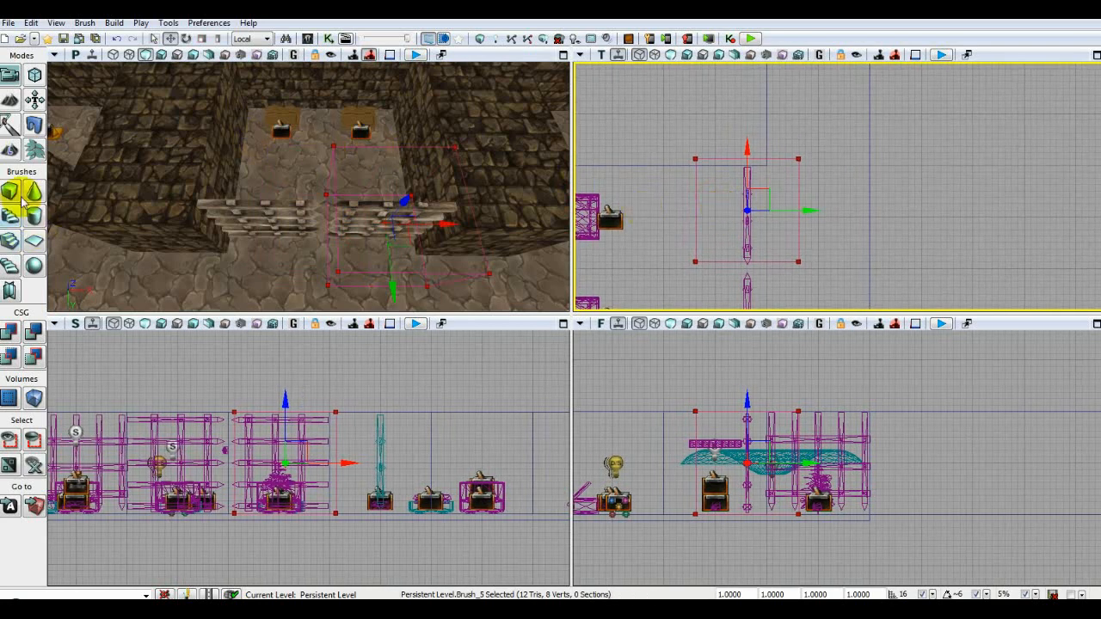
Scale the builder brush down across its thickness to match the right-wall gate's thickness
left_click(219, 39)
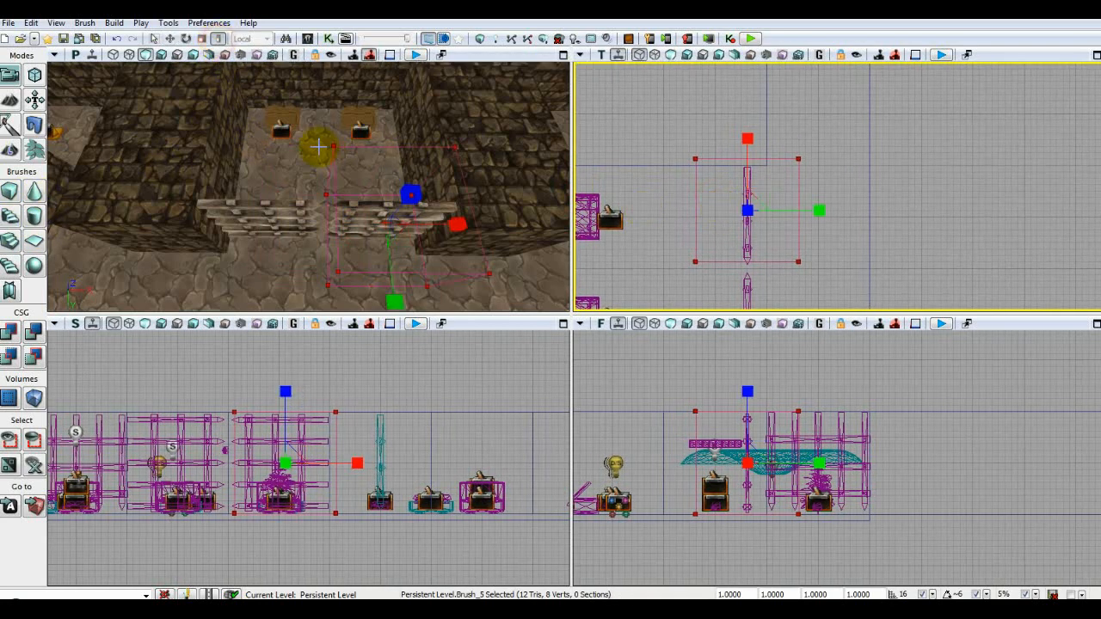
scroll(768, 249, "up", 3)
scroll(768, 249, "up", 2)
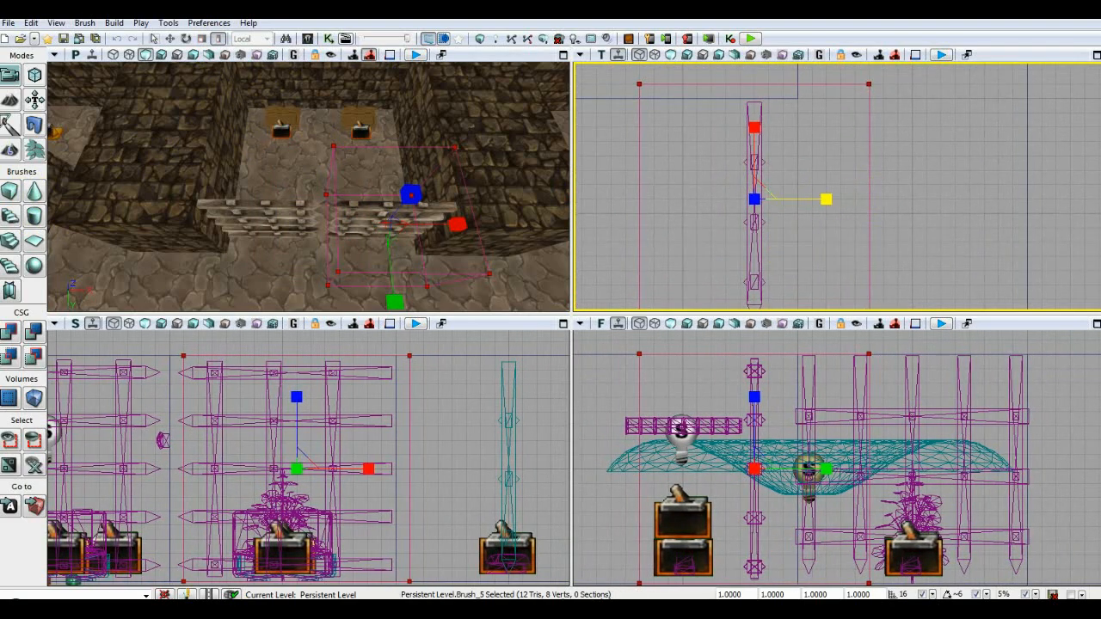
left_click_drag(826, 198, 685, 199)
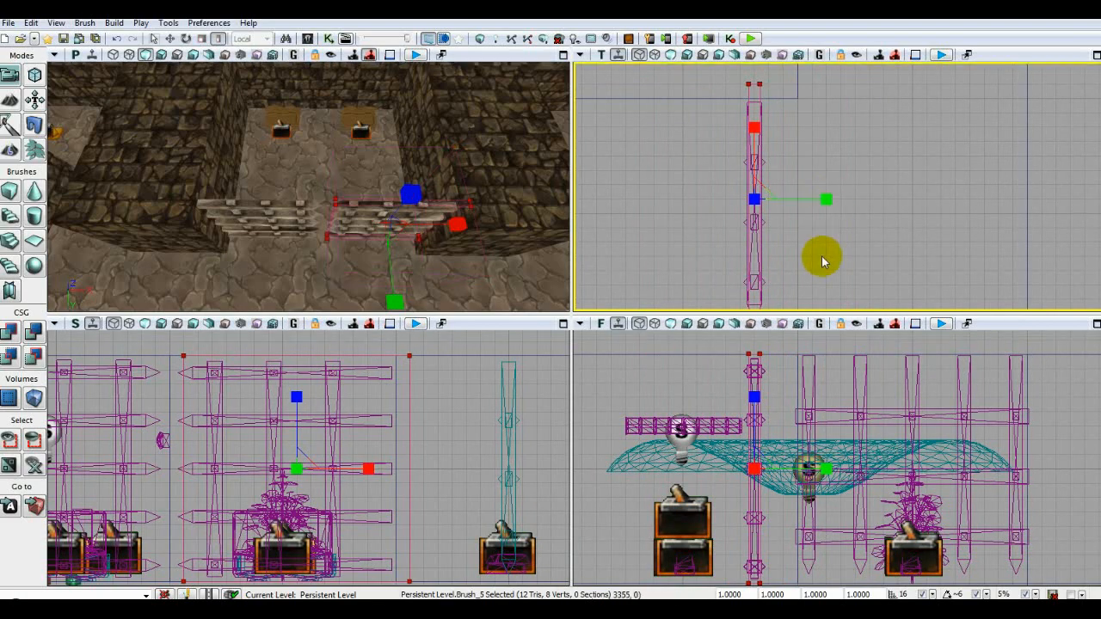
Slide the builder brush along the gate line so its inner end sits midway in the gap between the two gates
mouse_move(818, 256)
left_mouse_down()
mouse_move(826, 209)
mouse_move(819, 251)
left_mouse_up()
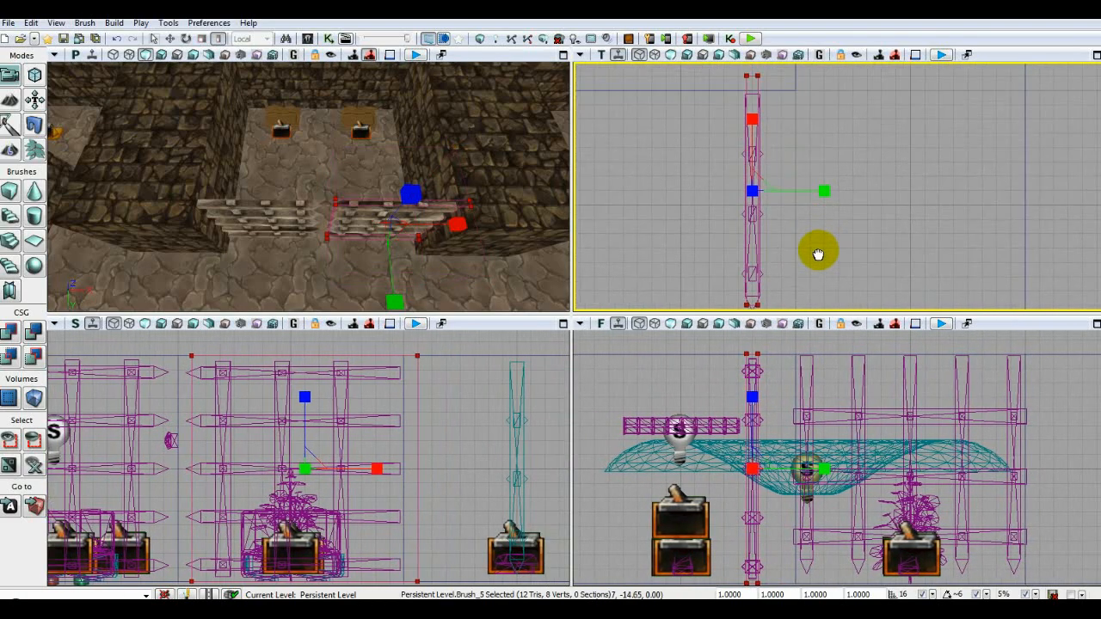
left_click(170, 38)
left_click_drag(650, 184, 650, 158)
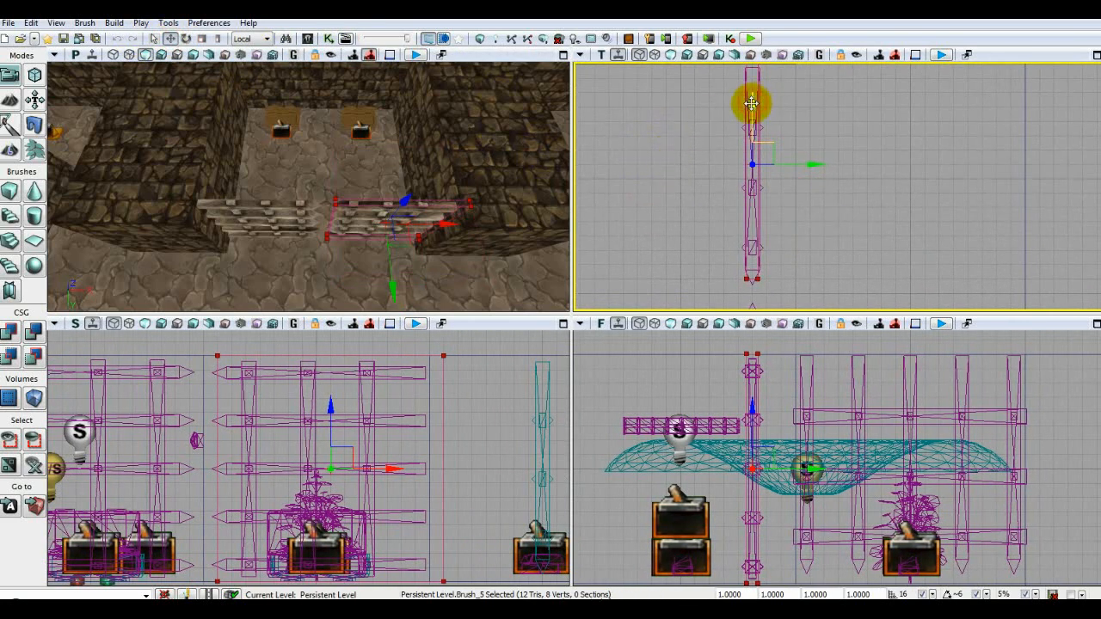
left_click_drag(752, 103, 749, 111)
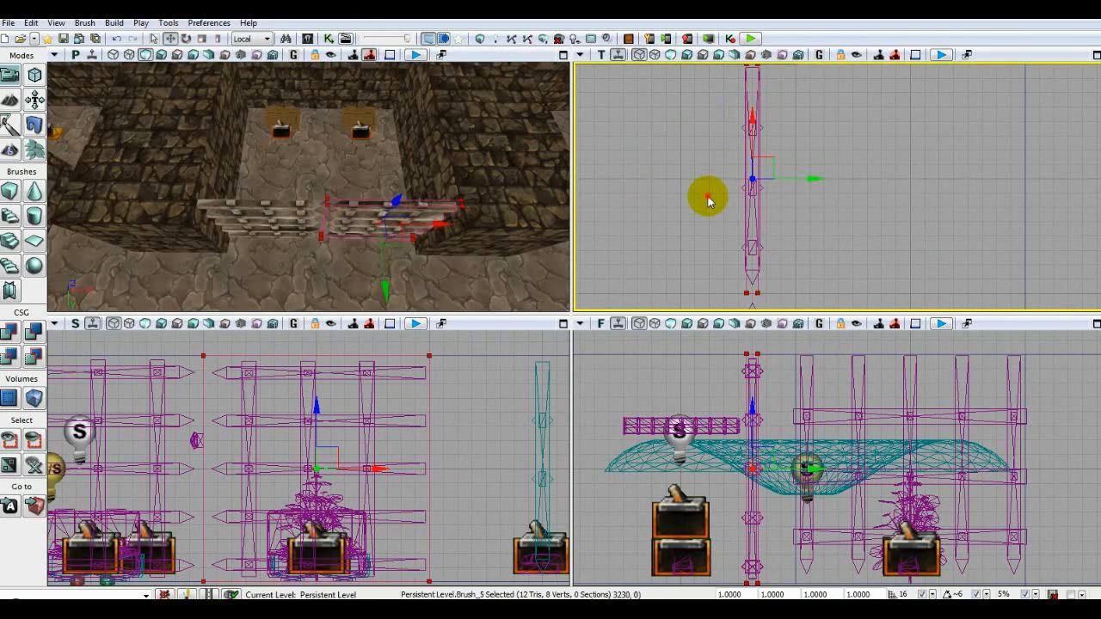
left_click_drag(709, 200, 717, 122)
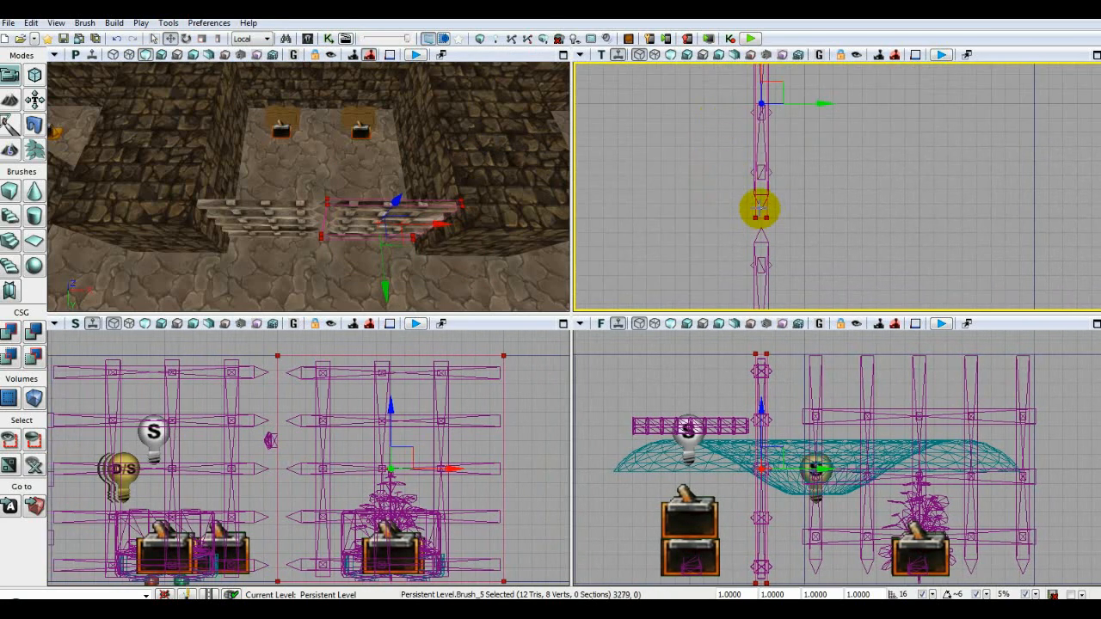
mouse_move(715, 231)
left_mouse_down()
mouse_move(713, 216)
mouse_move(717, 300)
left_mouse_up()
mouse_move(715, 169)
left_mouse_down()
mouse_move(711, 209)
mouse_move(723, 165)
left_mouse_up()
scroll(715, 209, "down", 2)
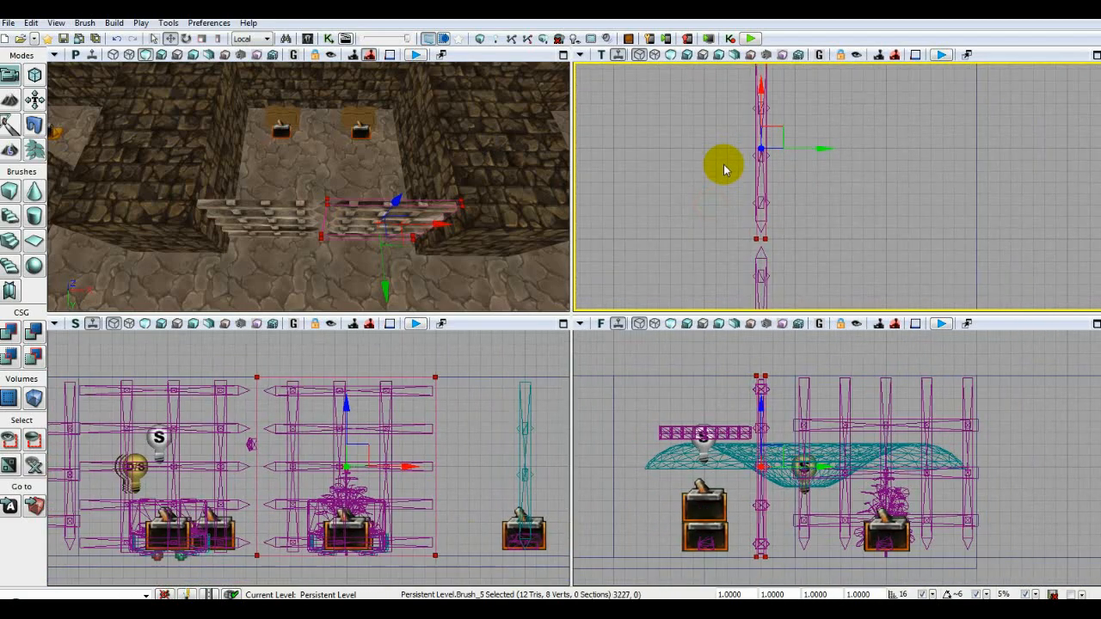
Create a DynamicPhysicsVolume from the builder brush and move the brush about 352 units away, clear of the gates
left_click(33, 401)
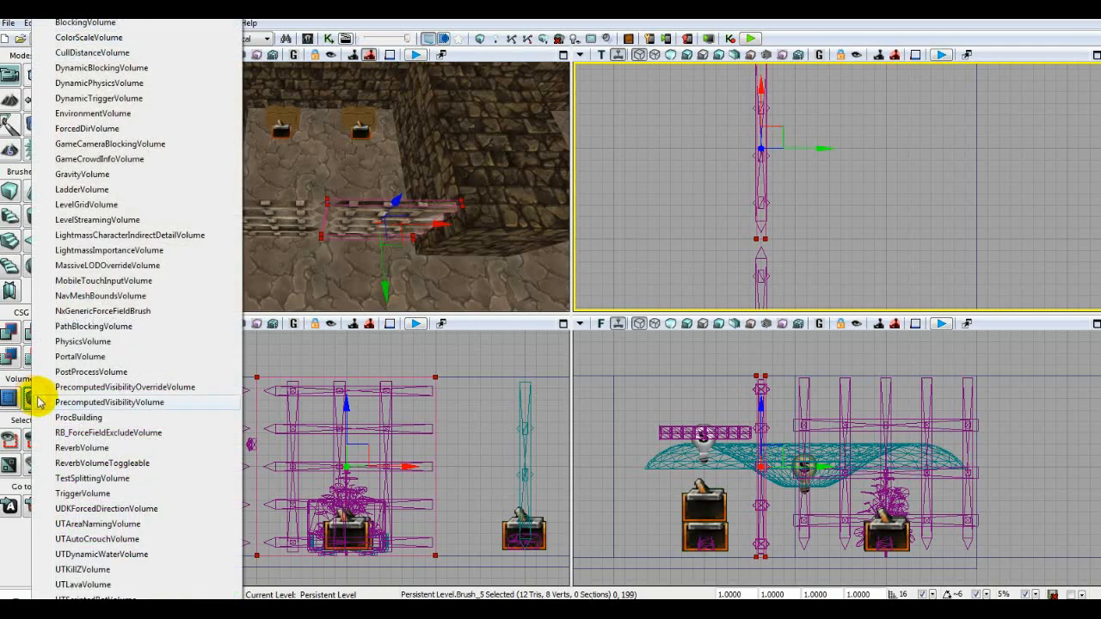
left_click(85, 91)
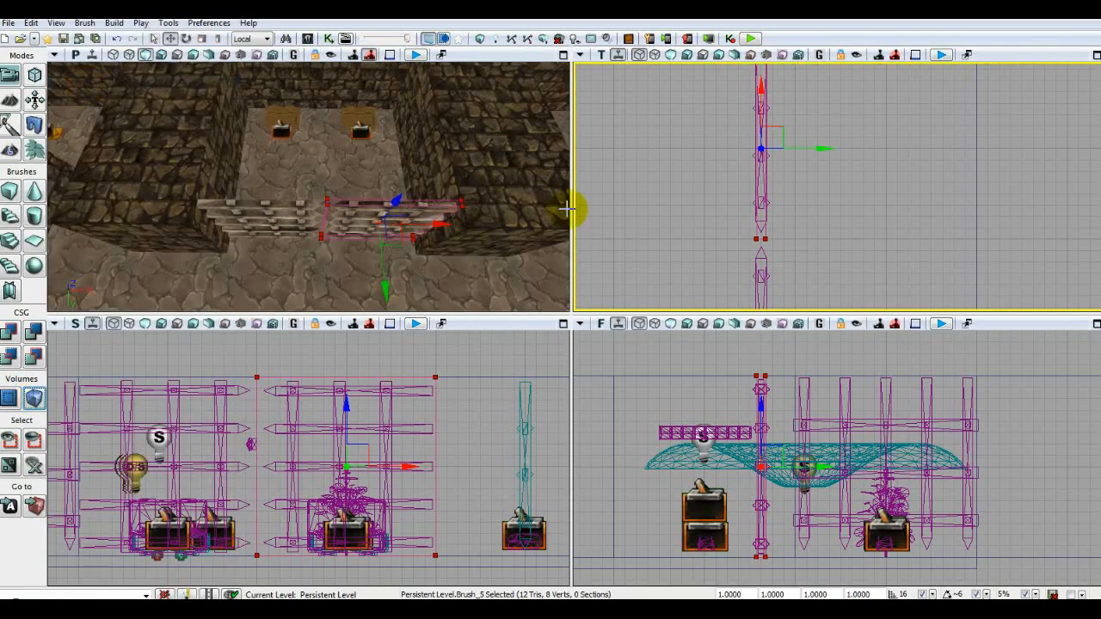
mouse_move(814, 148)
left_mouse_down()
mouse_move(903, 167)
mouse_move(1043, 167)
left_mouse_up()
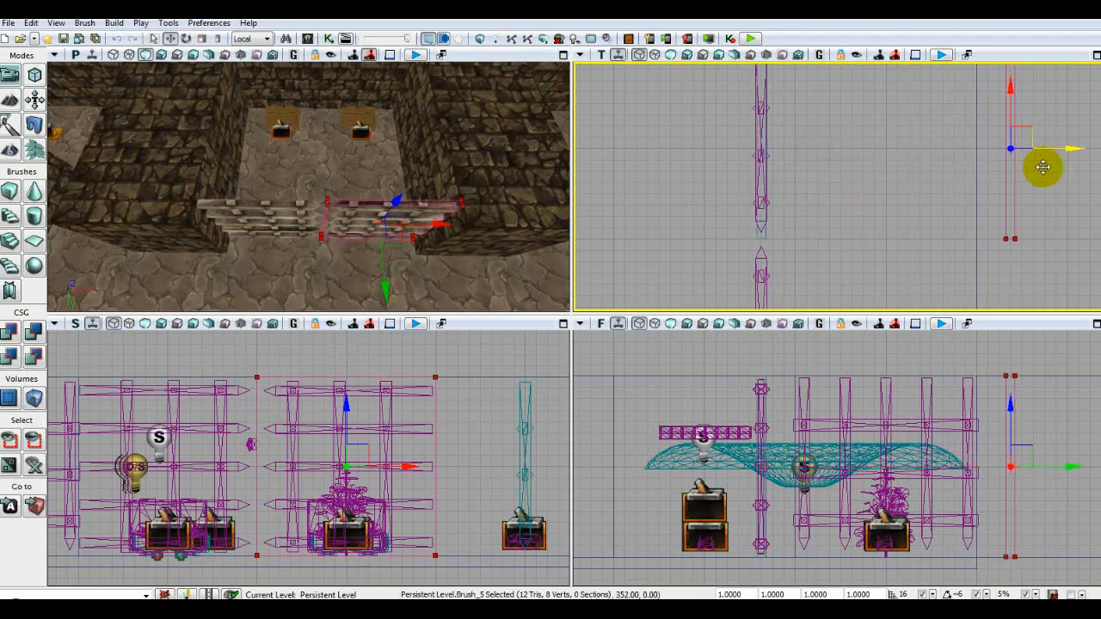
In the properties of the right-wall gate's physics volume, set Damage Type to DmgType_Crushed and enable Pain Causing
left_click(762, 237)
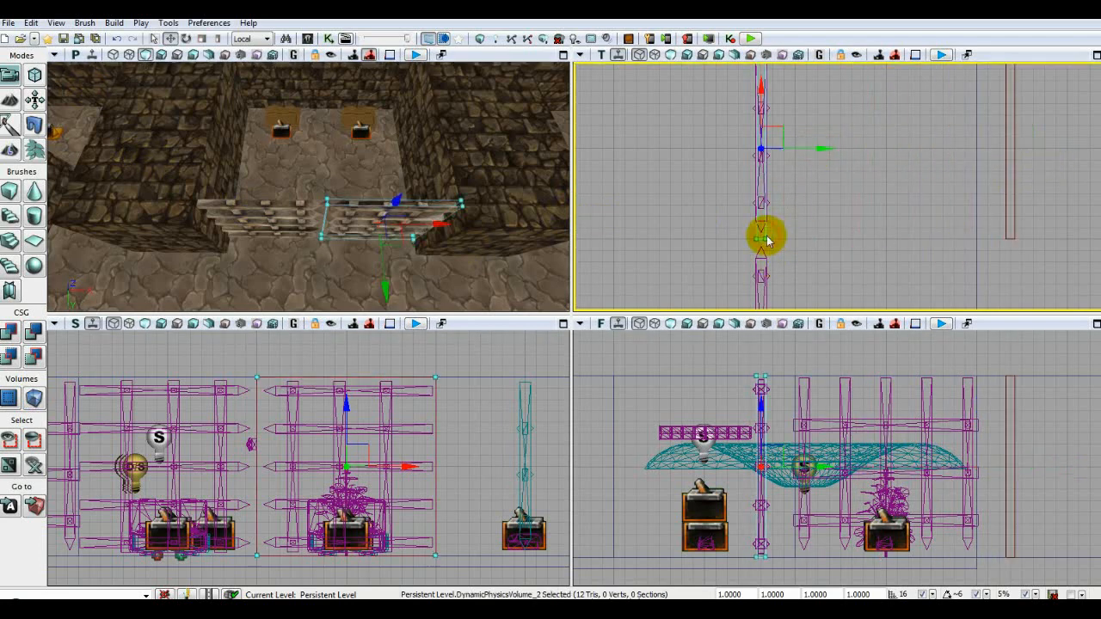
left_click_drag(826, 229, 810, 258)
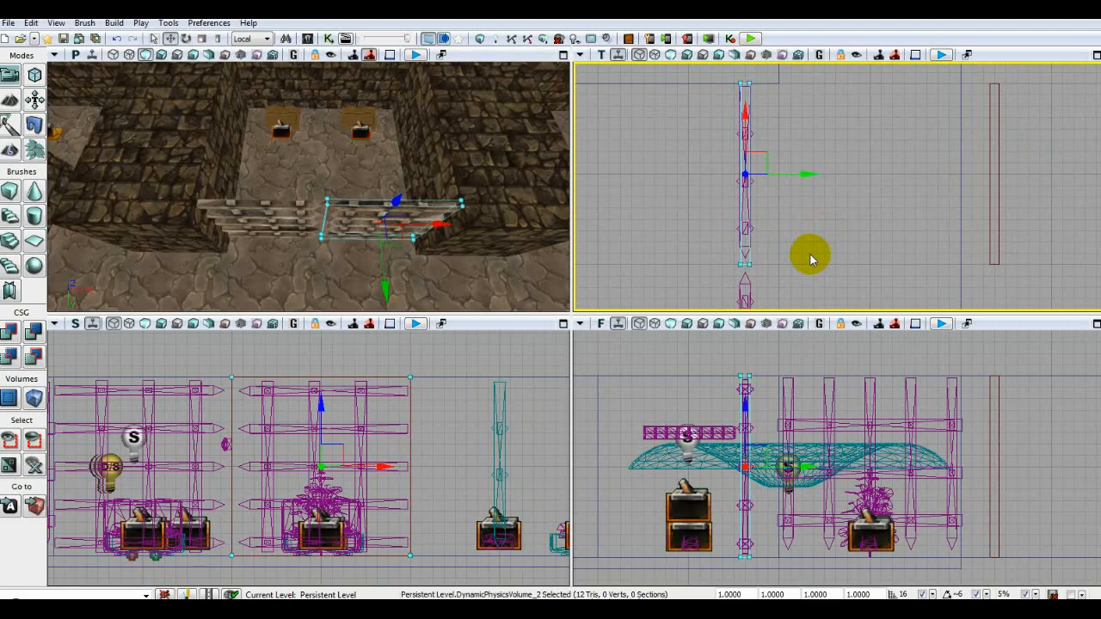
scroll(810, 258, "down", 4)
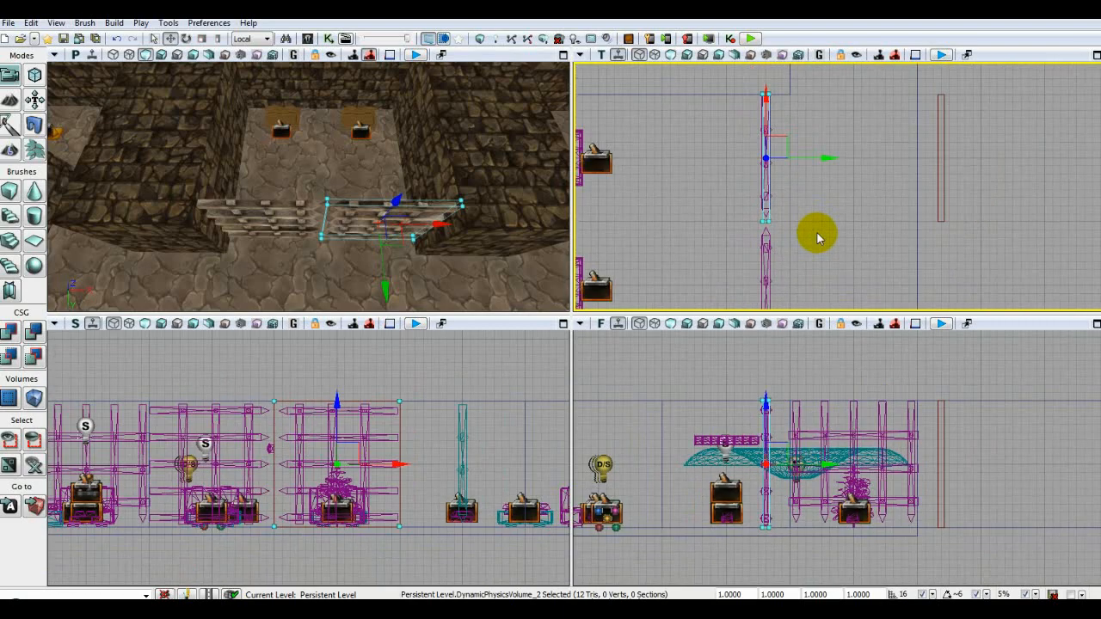
scroll(817, 238, "up", 1)
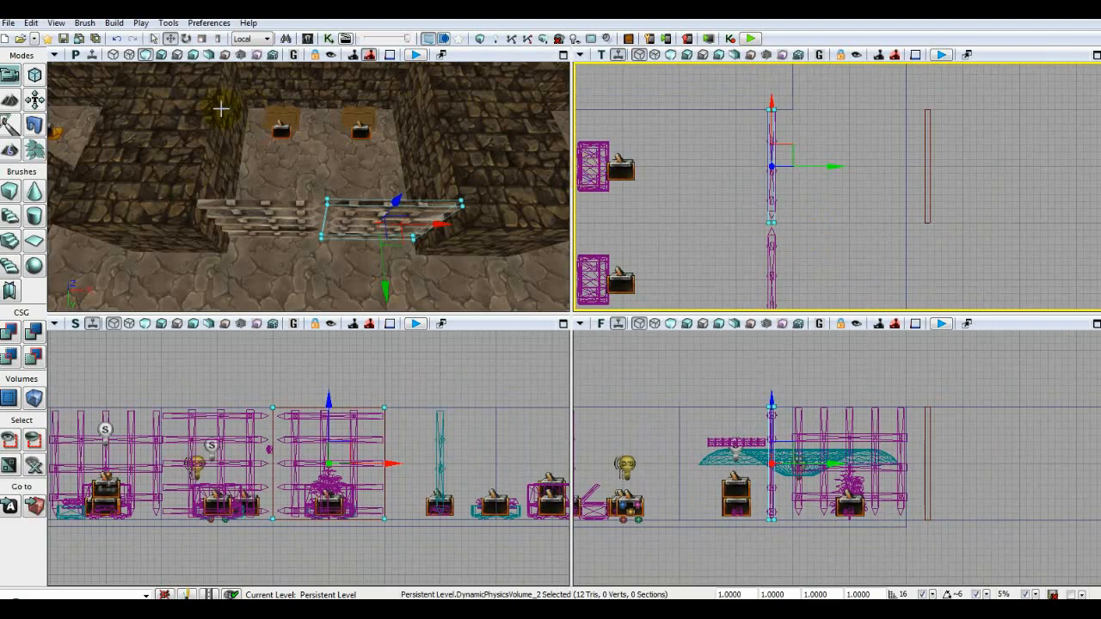
key("F4")
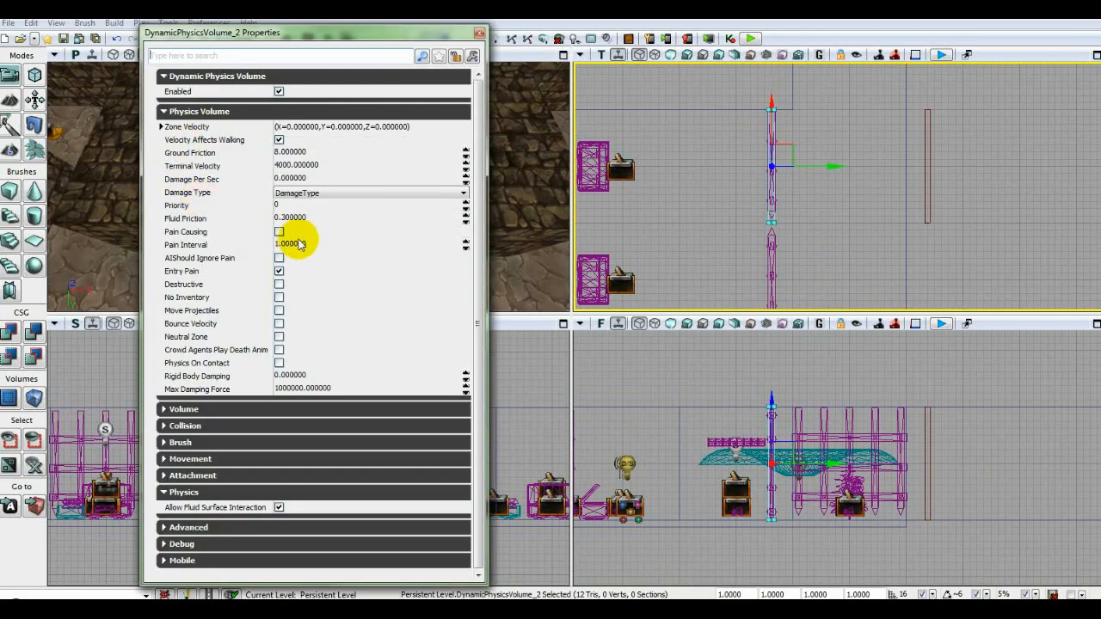
left_click(311, 194)
left_click(324, 217)
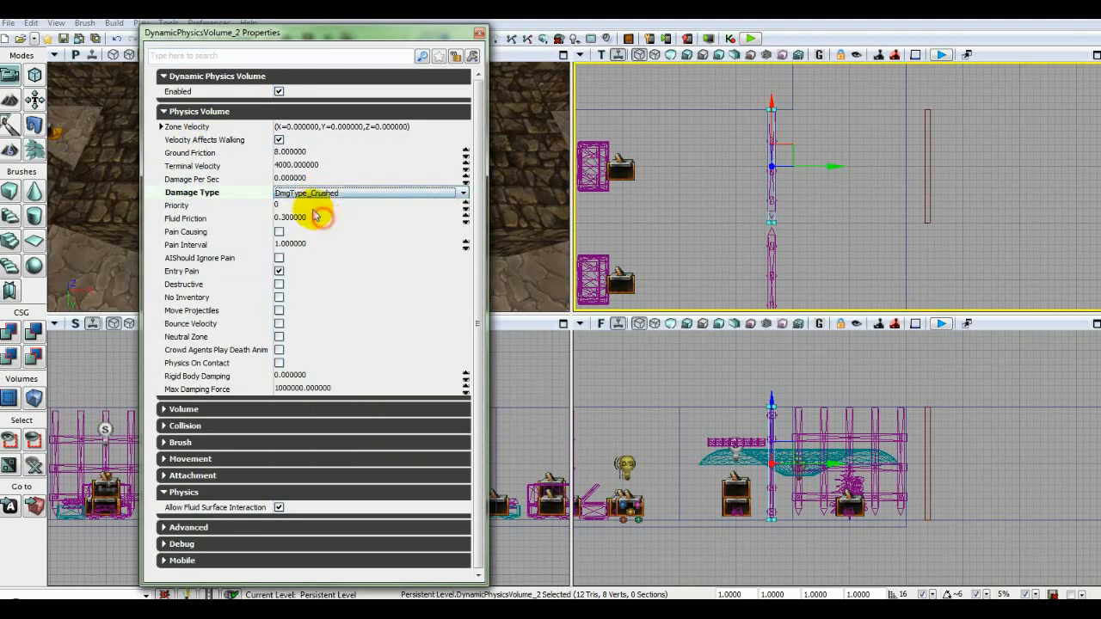
left_click(278, 233)
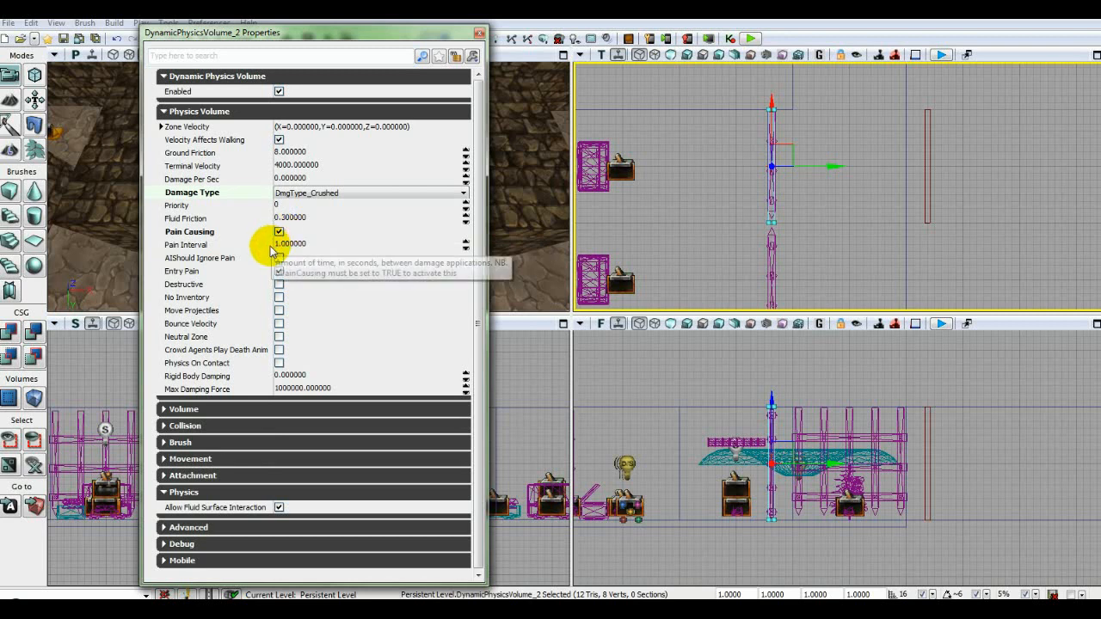
Set the volume's Damage Per Sec to 150 and close its properties
left_click(311, 181)
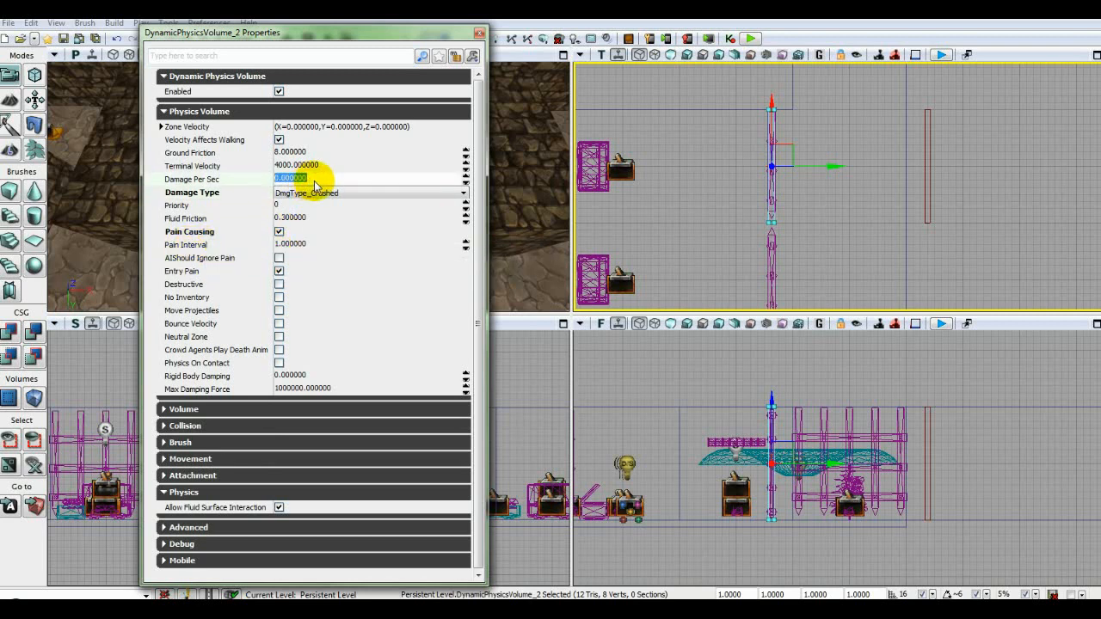
type("150")
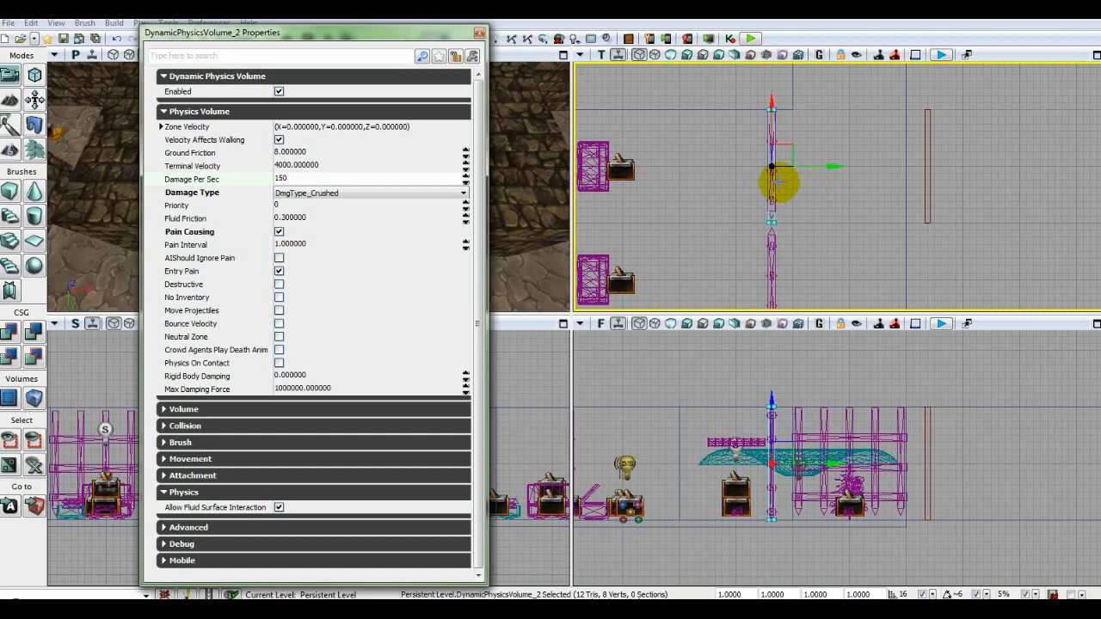
key("Return")
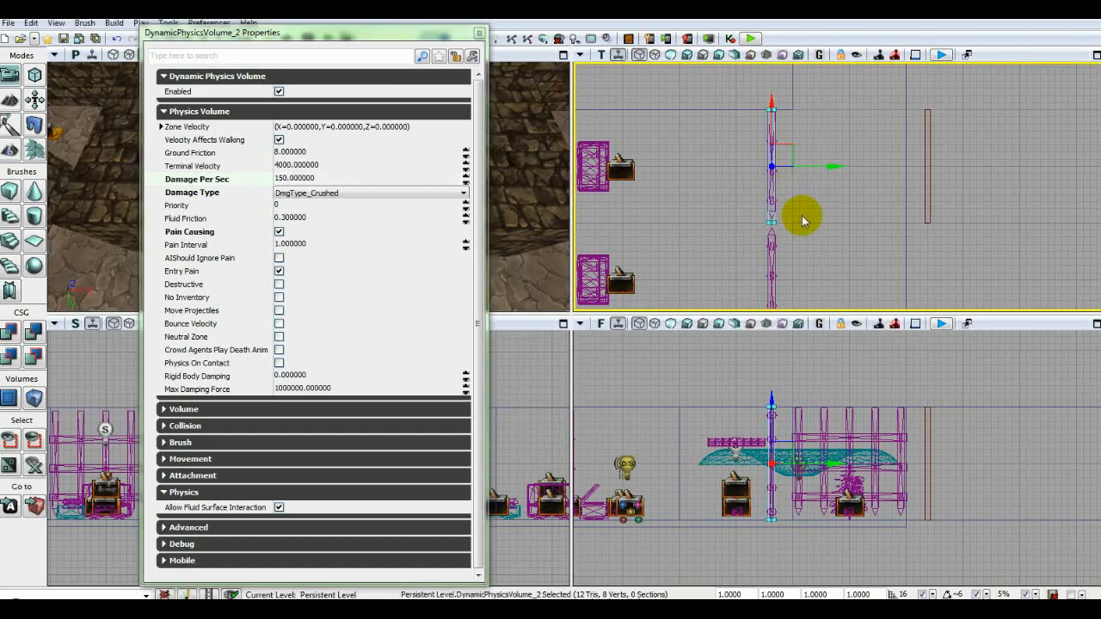
scroll(802, 216, "up", 3)
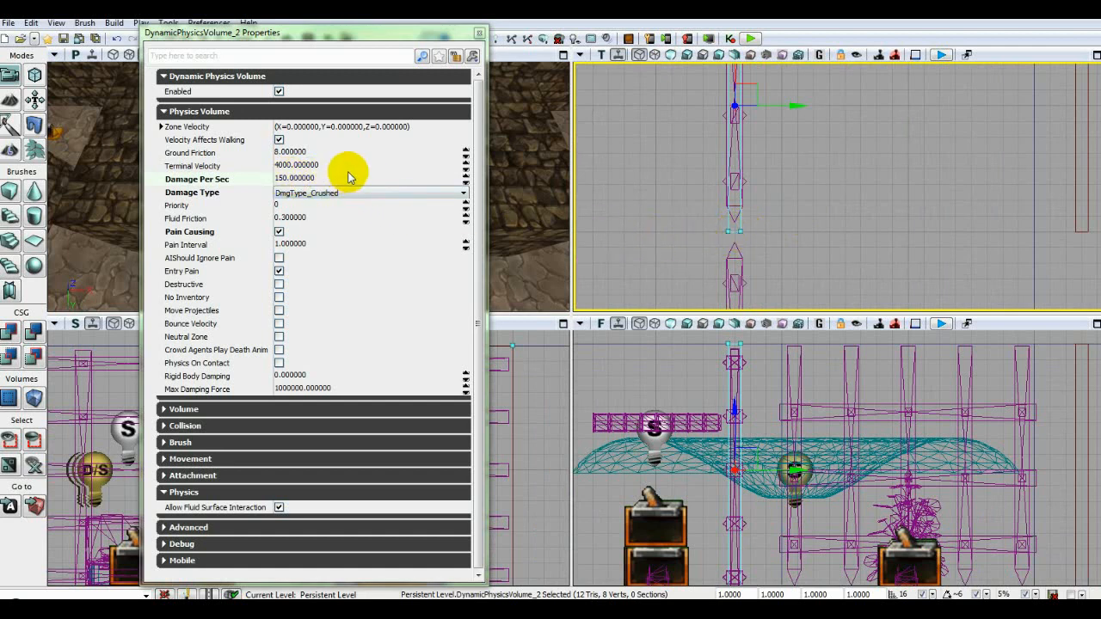
left_click(479, 33)
Duplicate the damage volume along the gate line over the left-wall gate, and check that both volumes meet in the gap
scroll(659, 219, "down", 1)
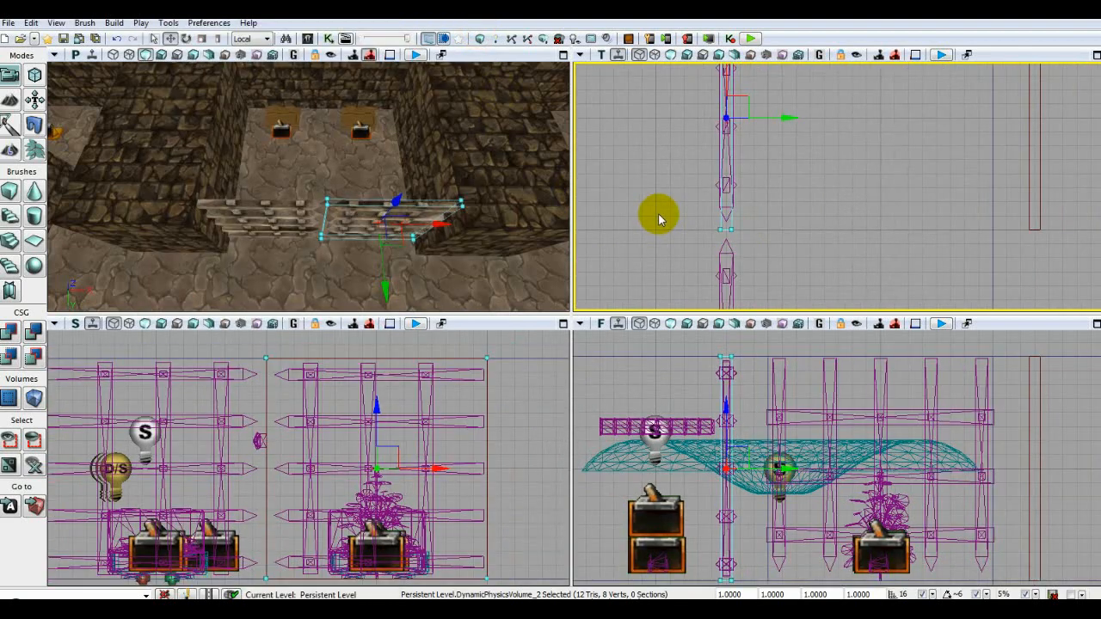
scroll(659, 220, "down", 3)
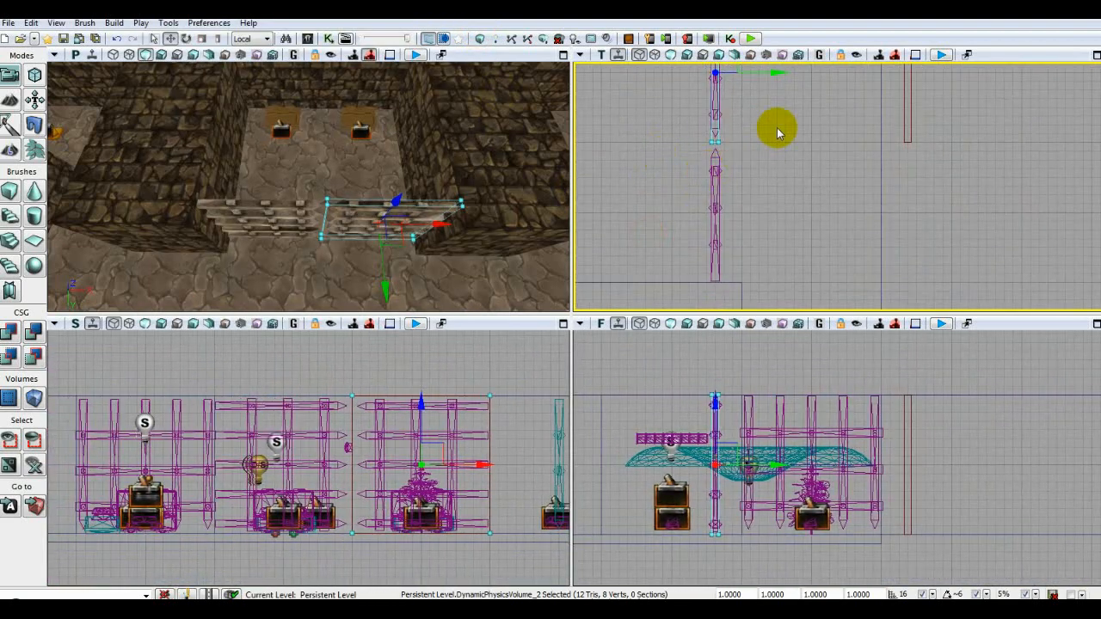
right_click_drag(777, 132, 787, 221)
left_click(720, 84)
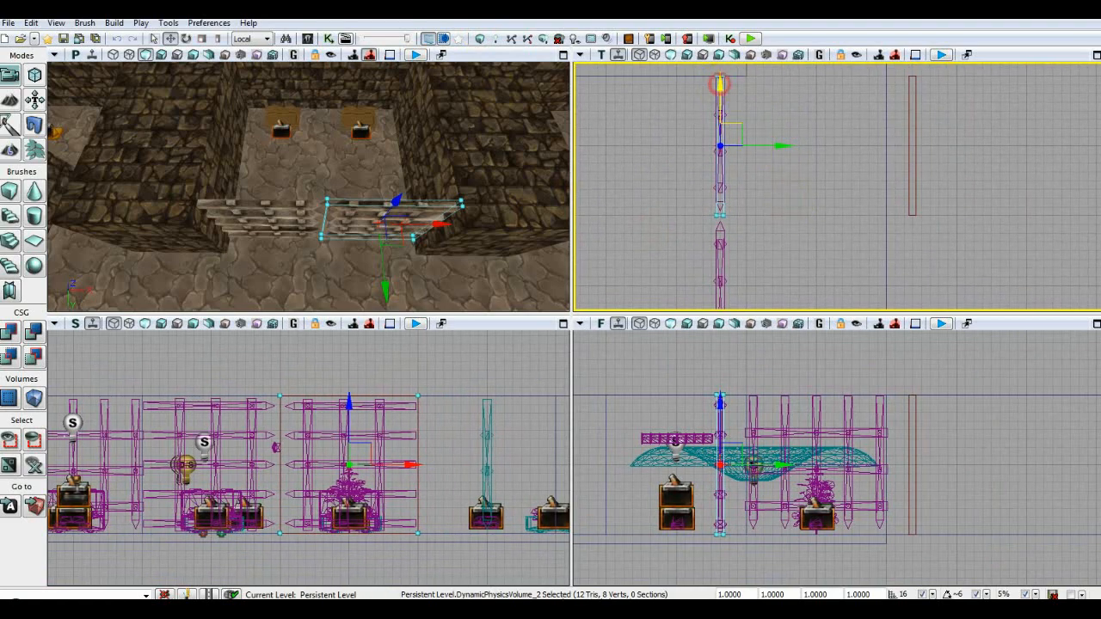
left_click_drag(720, 83, 721, 170)
left_click_drag(774, 195, 732, 149)
left_click(789, 159)
scroll(789, 159, "up", 5)
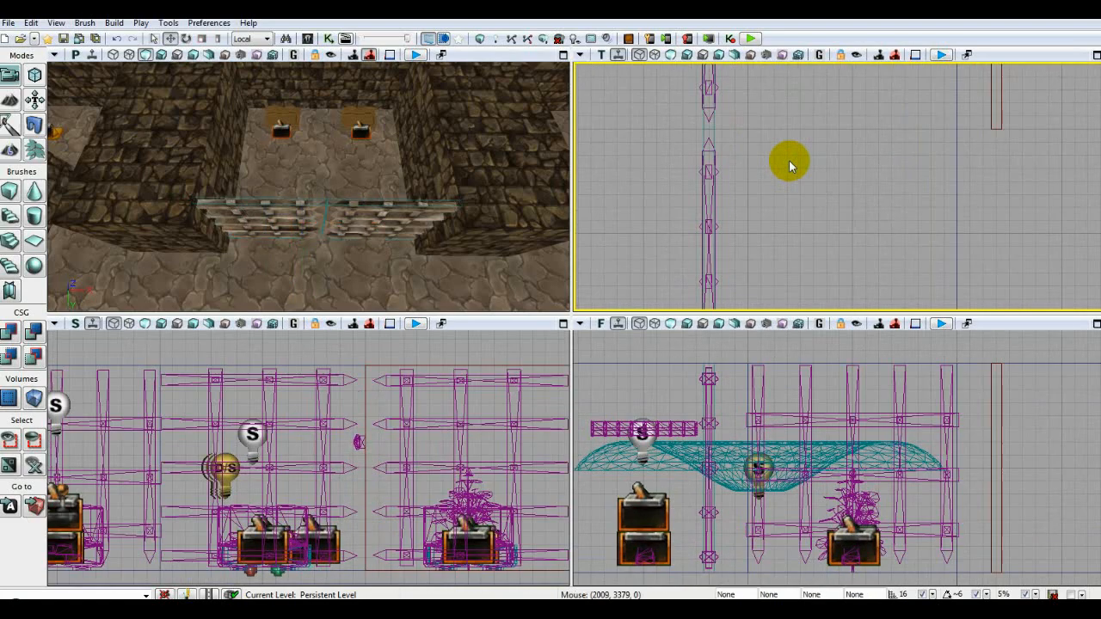
left_click(738, 215)
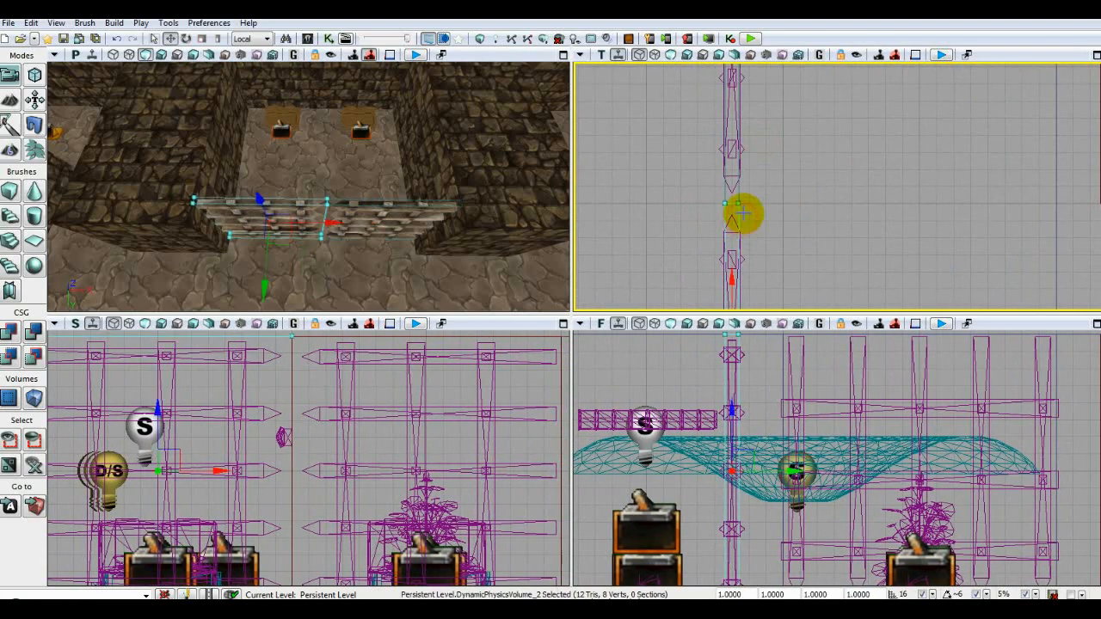
left_click(738, 195)
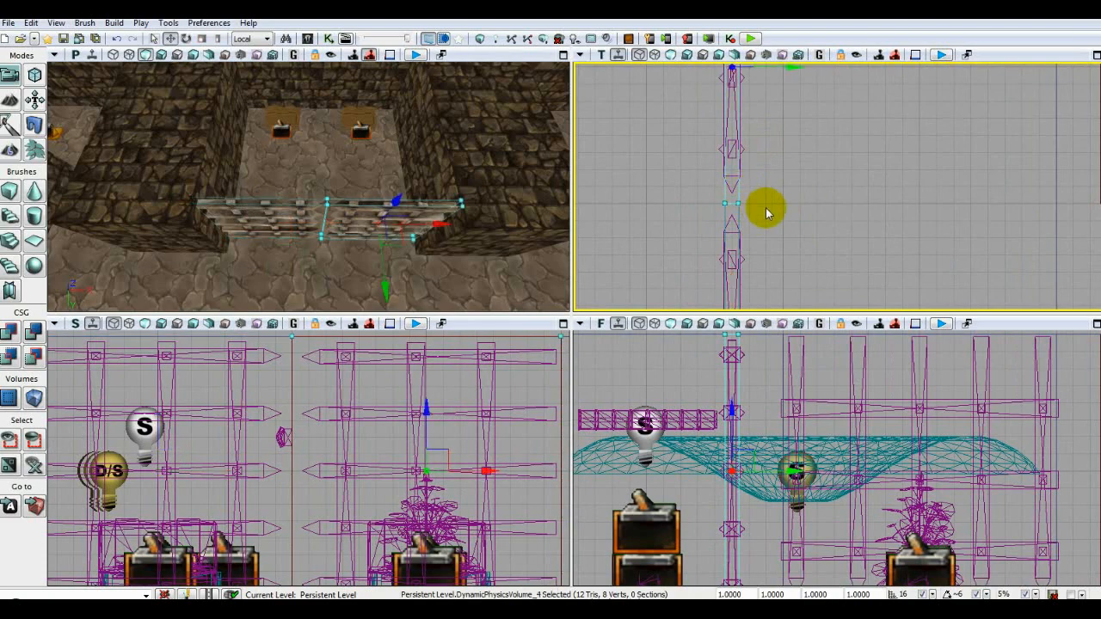
left_click(767, 244)
scroll(767, 244, "down", 5)
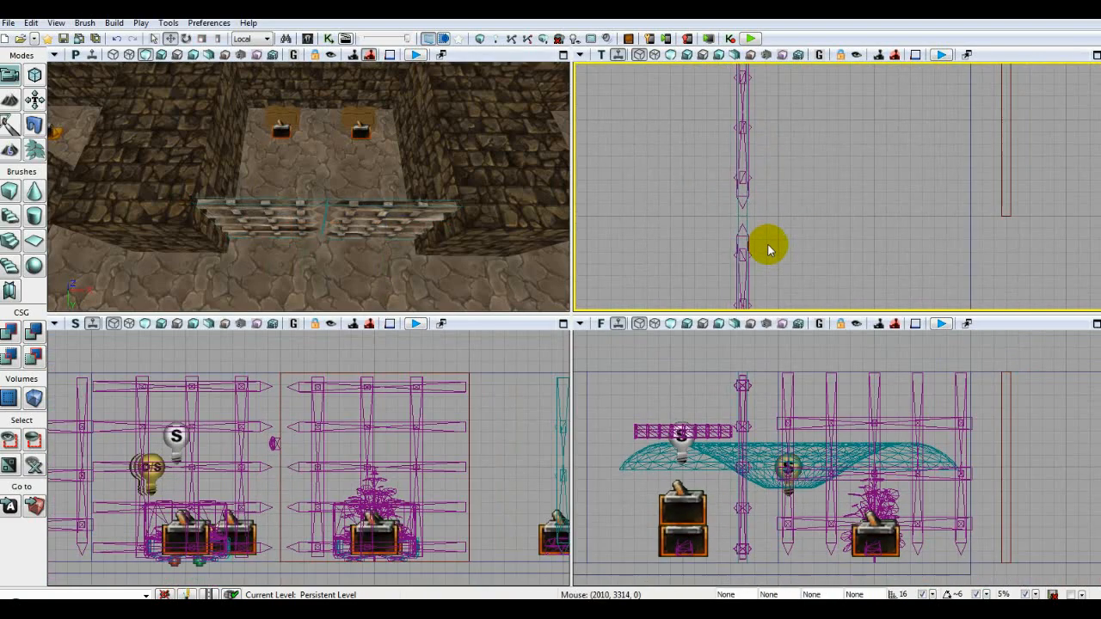
Reset the builder brush to a cube and move it about 1456 units away, outside the level
left_click_drag(812, 255, 833, 245)
left_click(919, 175)
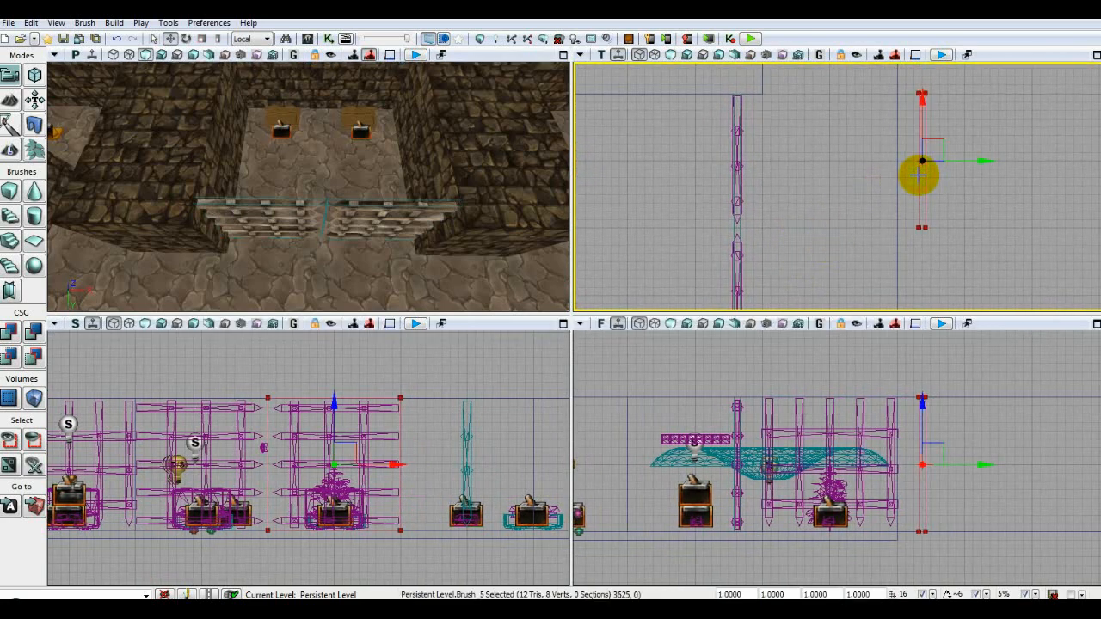
left_click(10, 191)
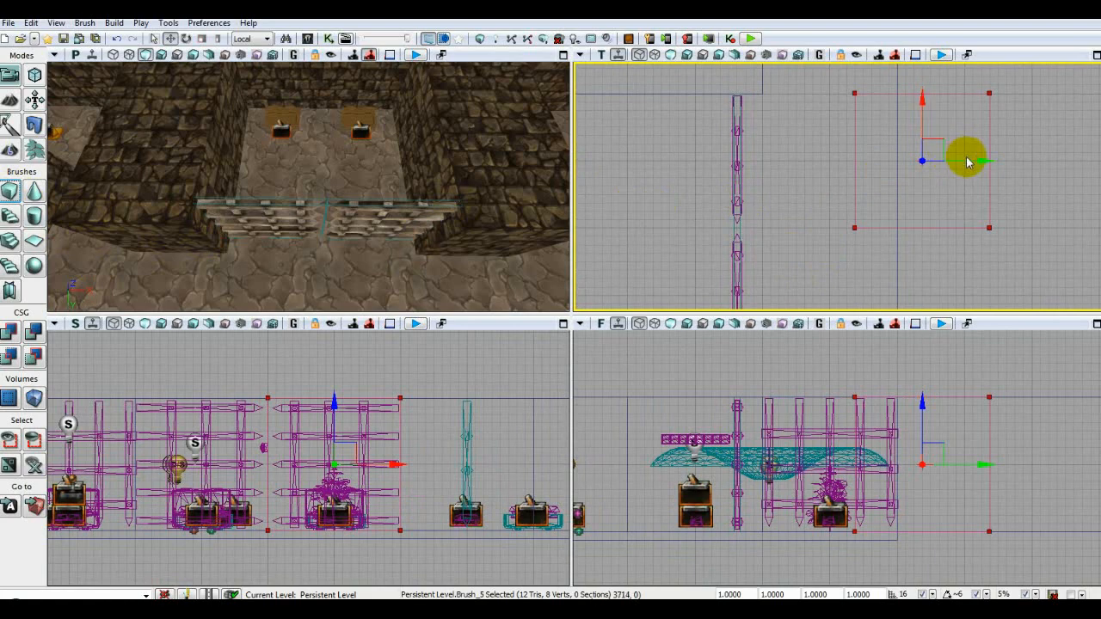
mouse_move(967, 162)
left_mouse_down()
mouse_move(992, 169)
mouse_move(949, 204)
mouse_move(997, 214)
left_mouse_up()
scroll(998, 213, "down", 5)
mouse_move(955, 258)
left_mouse_down()
mouse_move(910, 290)
mouse_move(762, 280)
left_mouse_up()
left_click_drag(823, 220, 1089, 221)
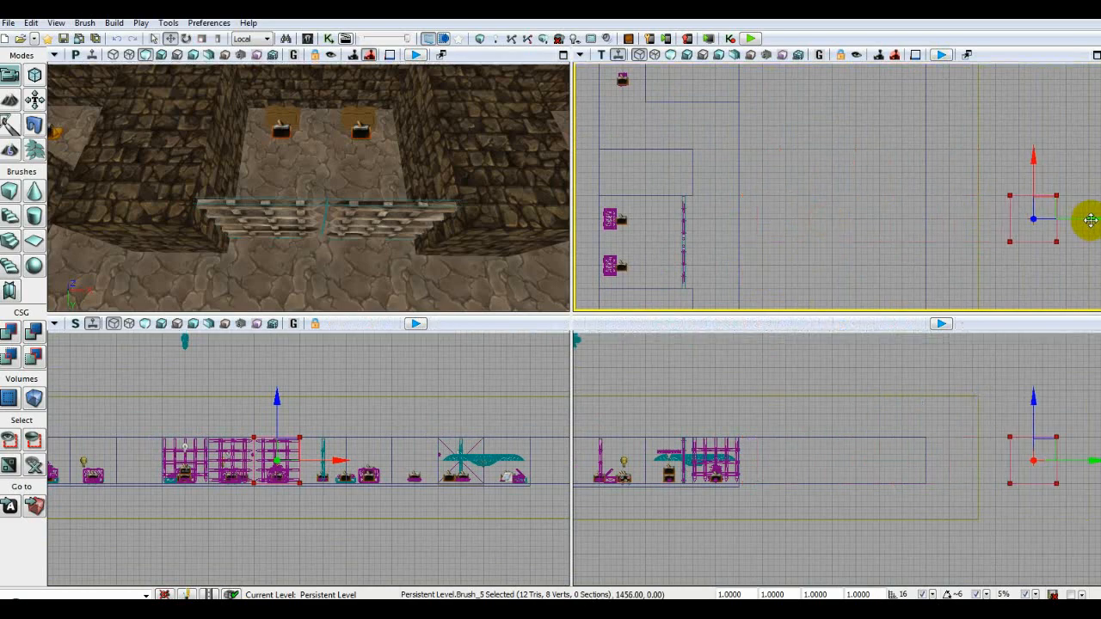
scroll(829, 230, "up", 5)
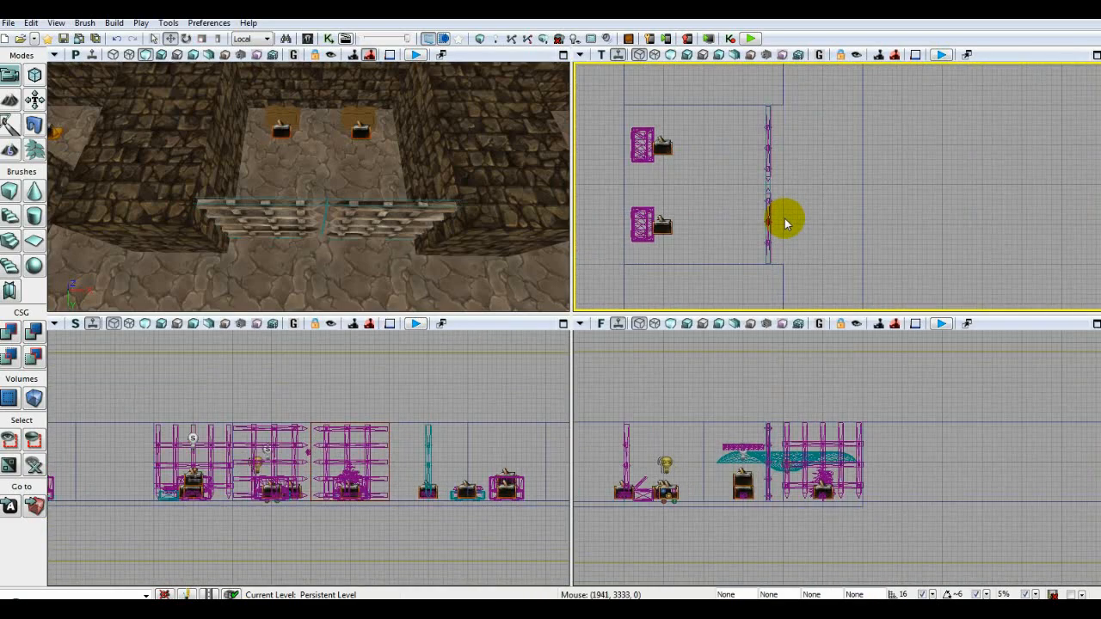
left_click_drag(825, 186, 792, 204)
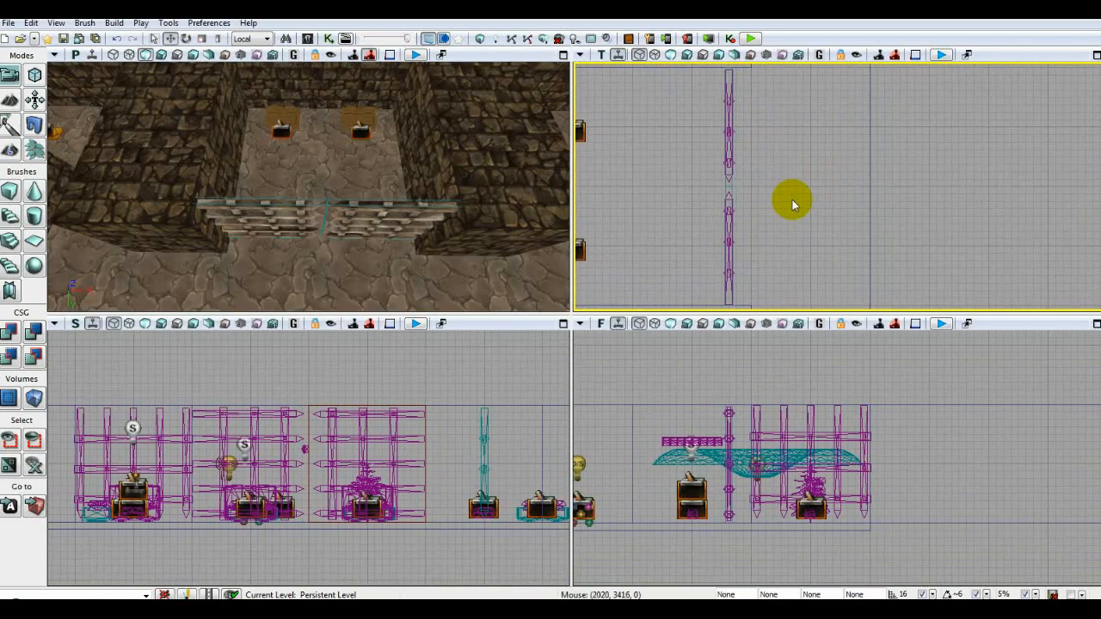
scroll(801, 215, "down", 5)
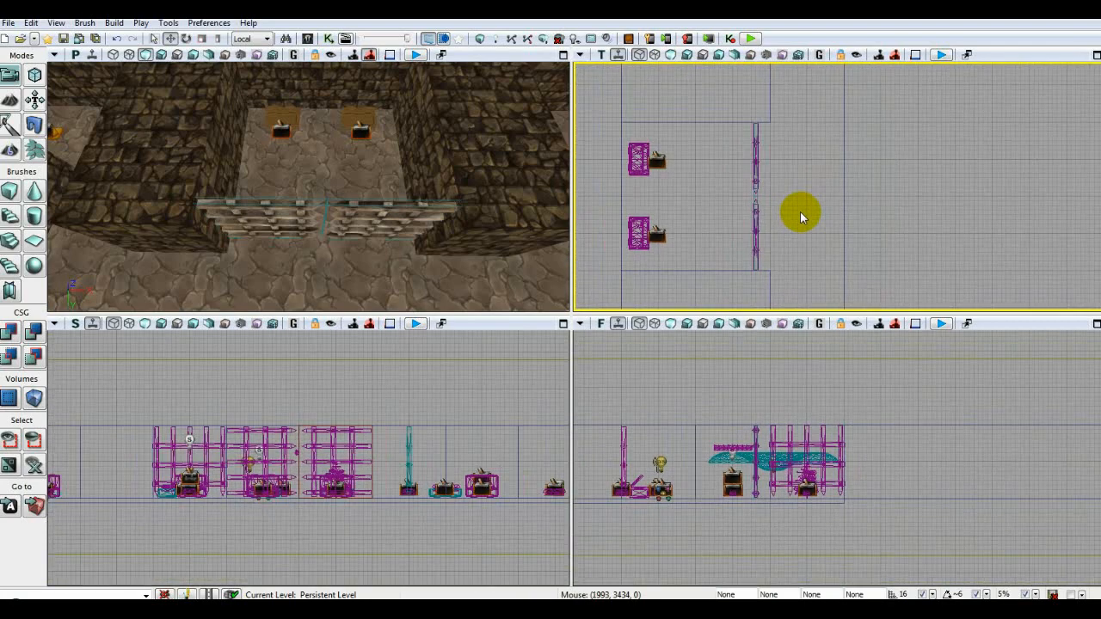
left_click_drag(795, 241, 826, 112)
scroll(833, 213, "down", 2)
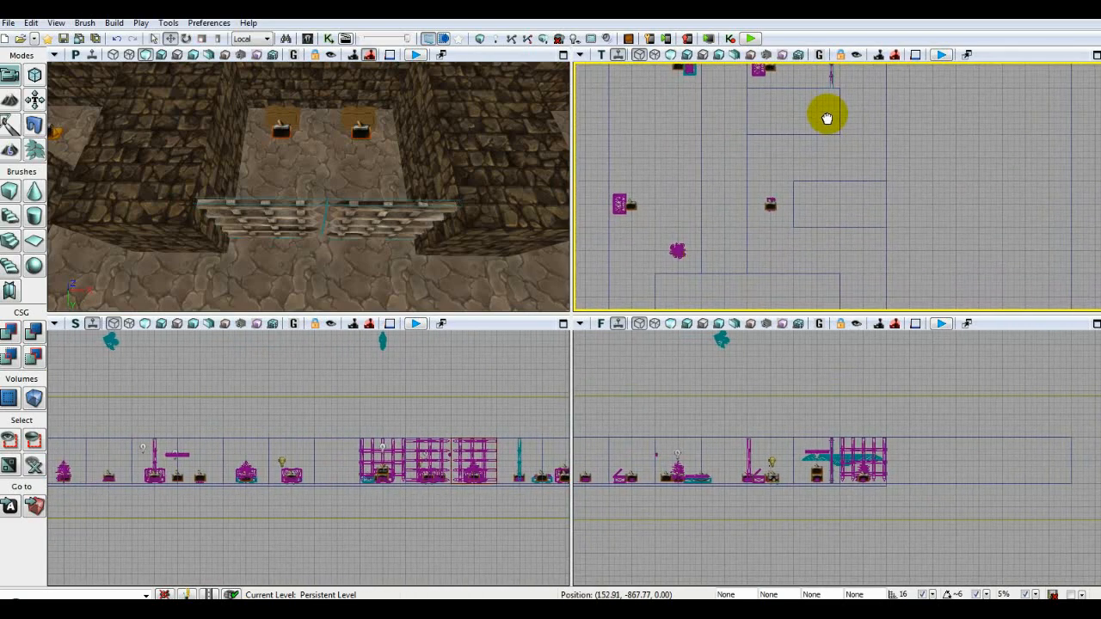
left_click_drag(835, 235, 776, 217)
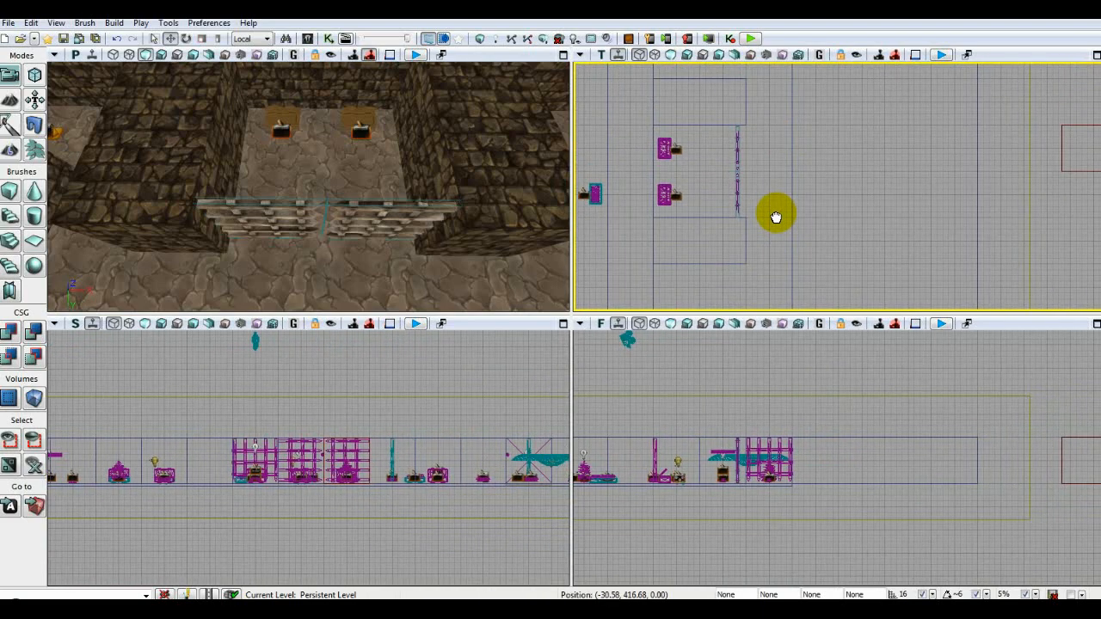
scroll(766, 173, "up", 5)
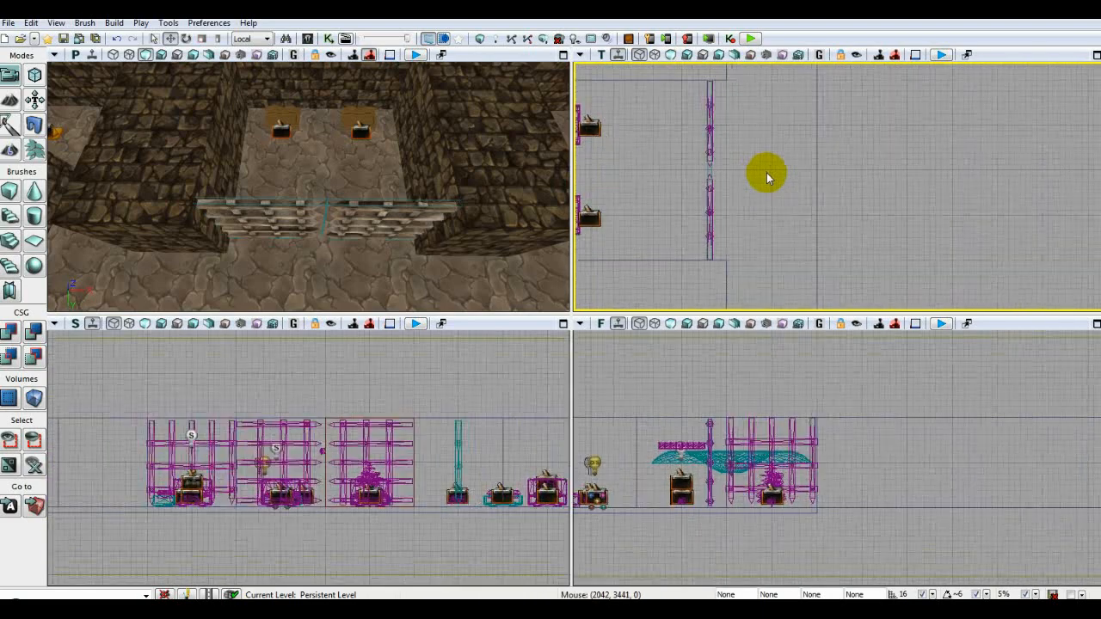
Find and select the trigger in the corridor beyond the gated alcove, and examine the route between it and the gate
scroll(762, 181, "down", 3)
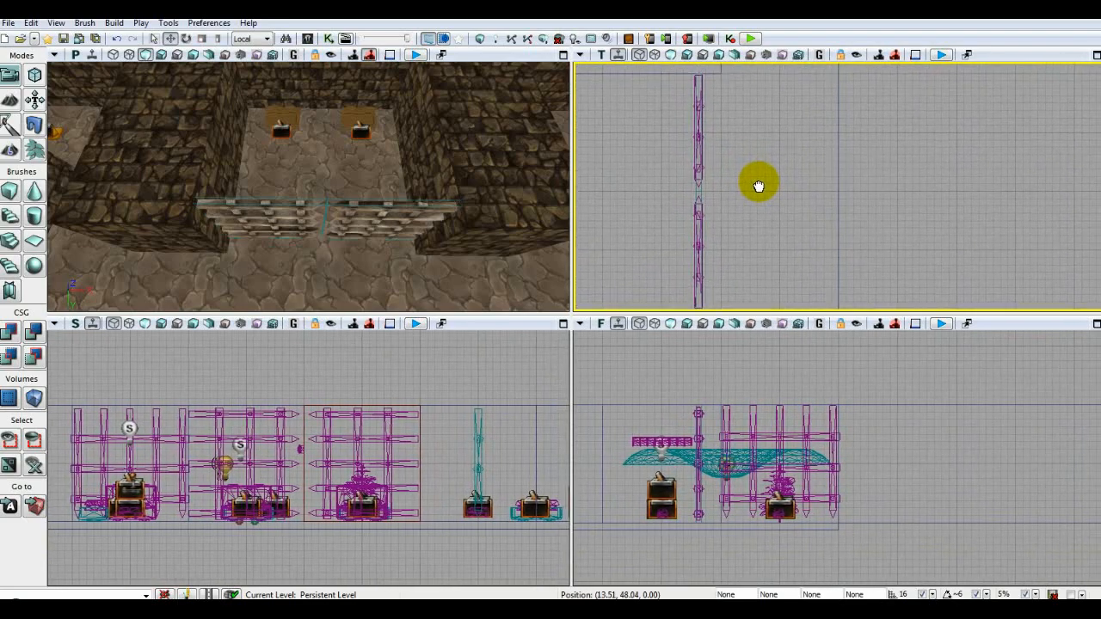
scroll(769, 177, "down", 3)
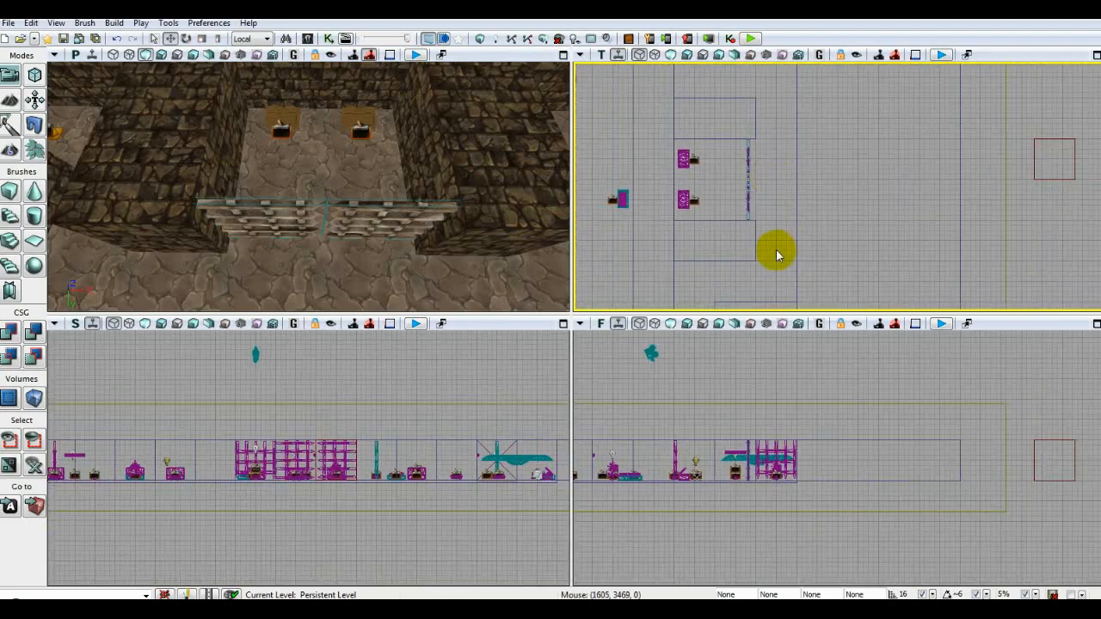
left_click_drag(777, 249, 818, 105)
left_click_drag(811, 241, 832, 201)
scroll(802, 239, "up", 1)
scroll(801, 239, "up", 4)
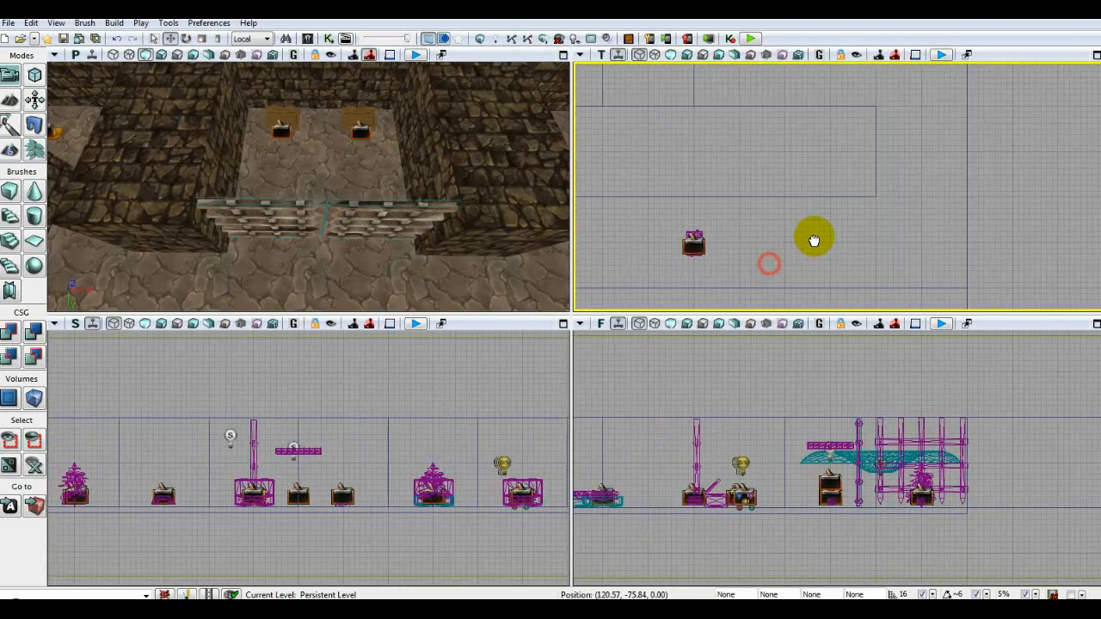
left_click(696, 245)
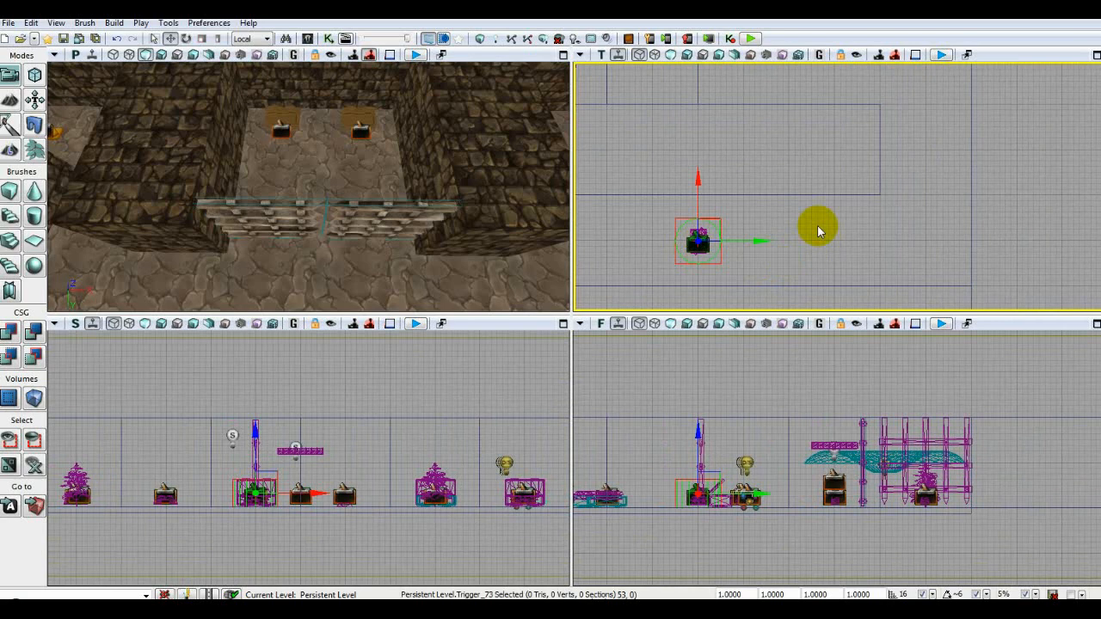
scroll(818, 225, "down", 2)
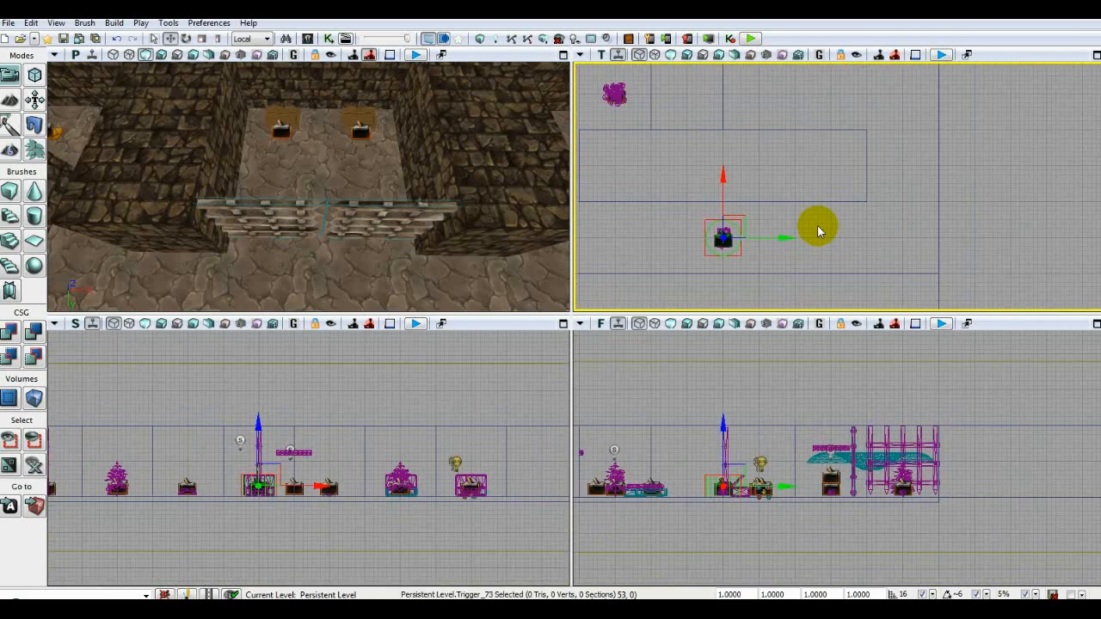
left_click_drag(880, 147, 835, 273)
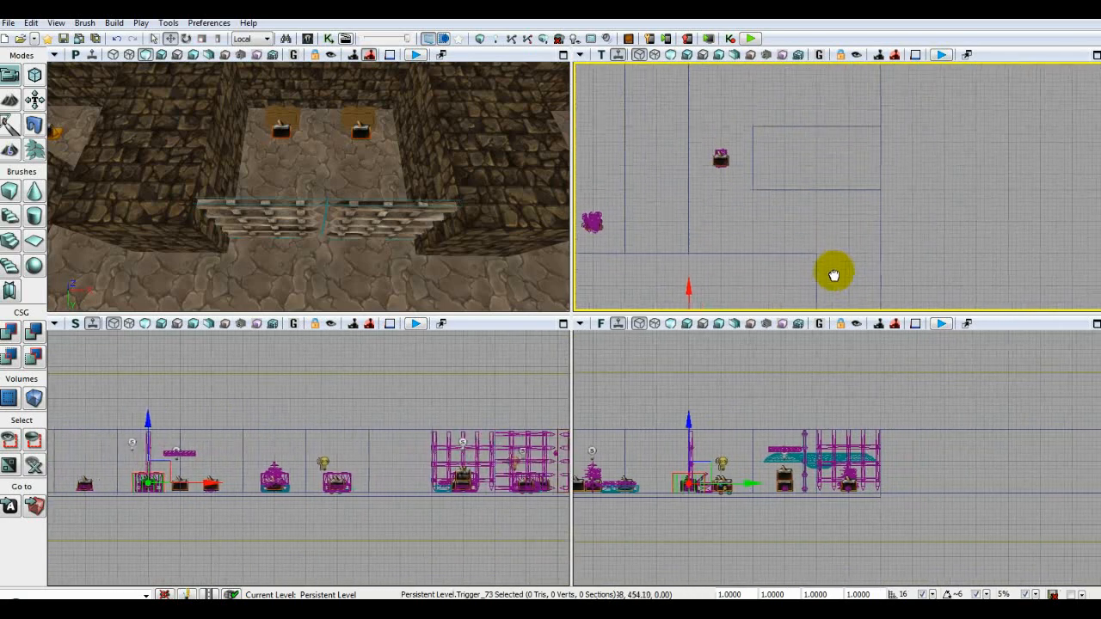
left_click_drag(834, 98, 803, 301)
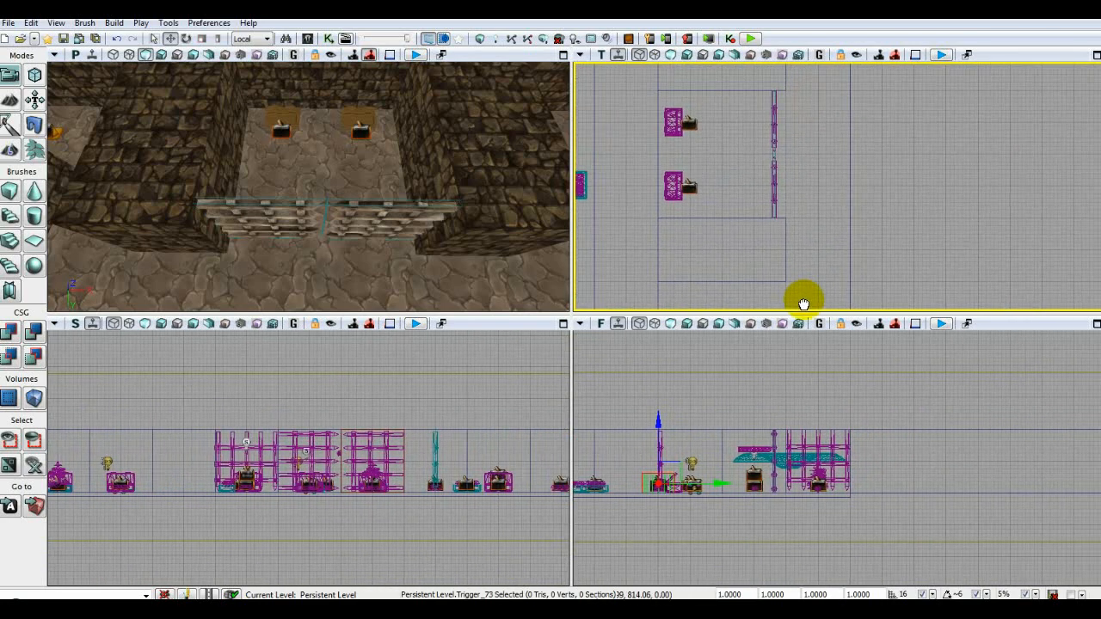
left_click_drag(824, 261, 830, 118)
left_click_drag(811, 270, 861, 103)
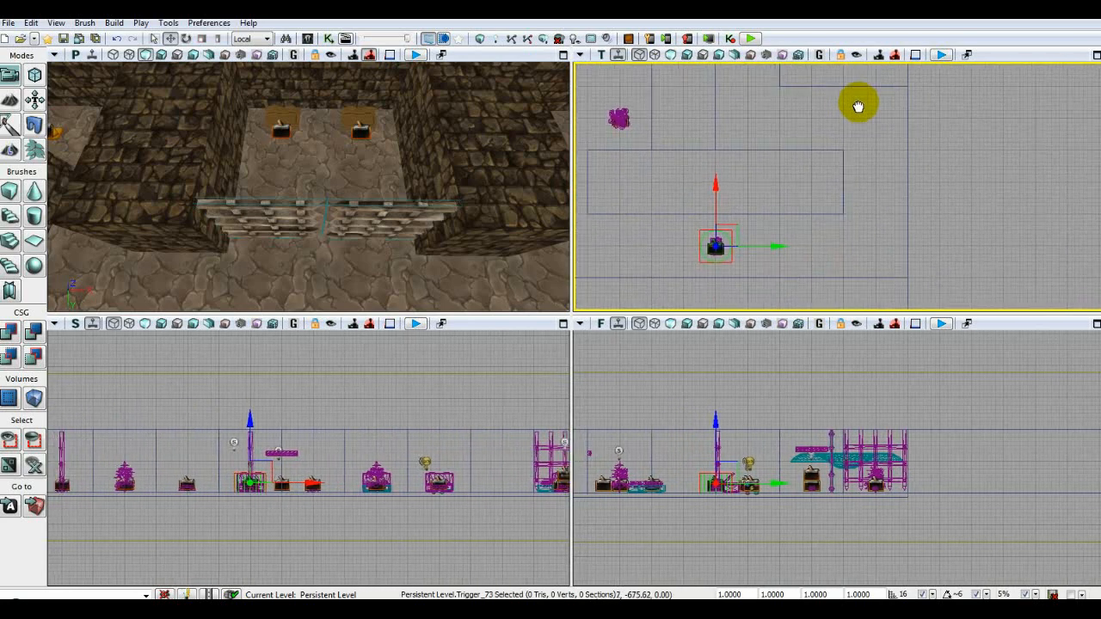
Open Kismet and add a Touch event for the selected corridor trigger to the main sequence
left_click(328, 38)
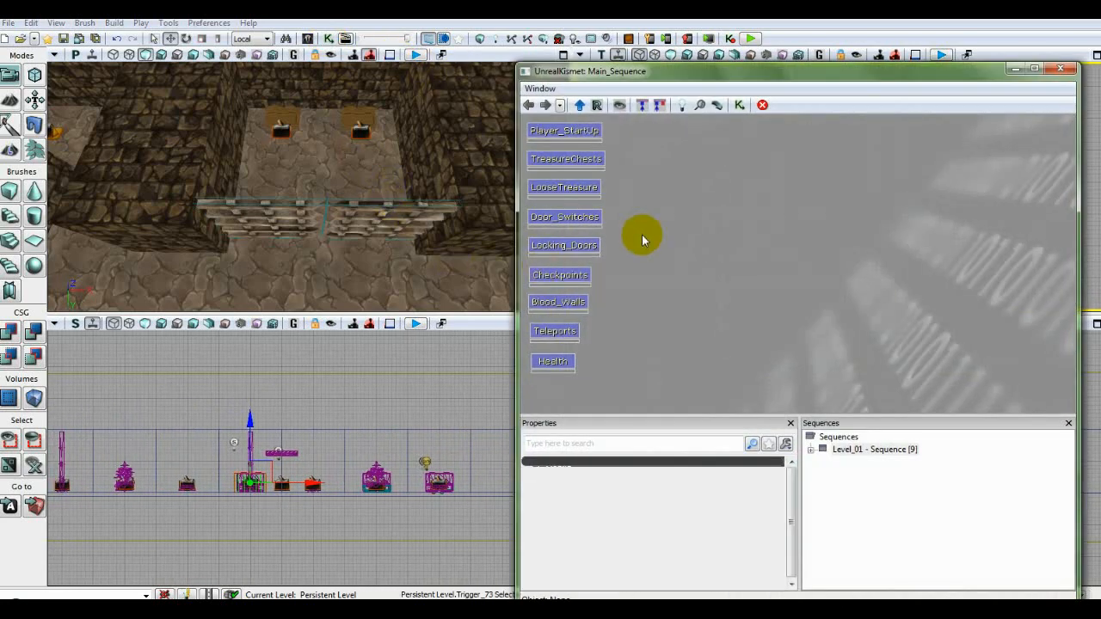
right_click(636, 140)
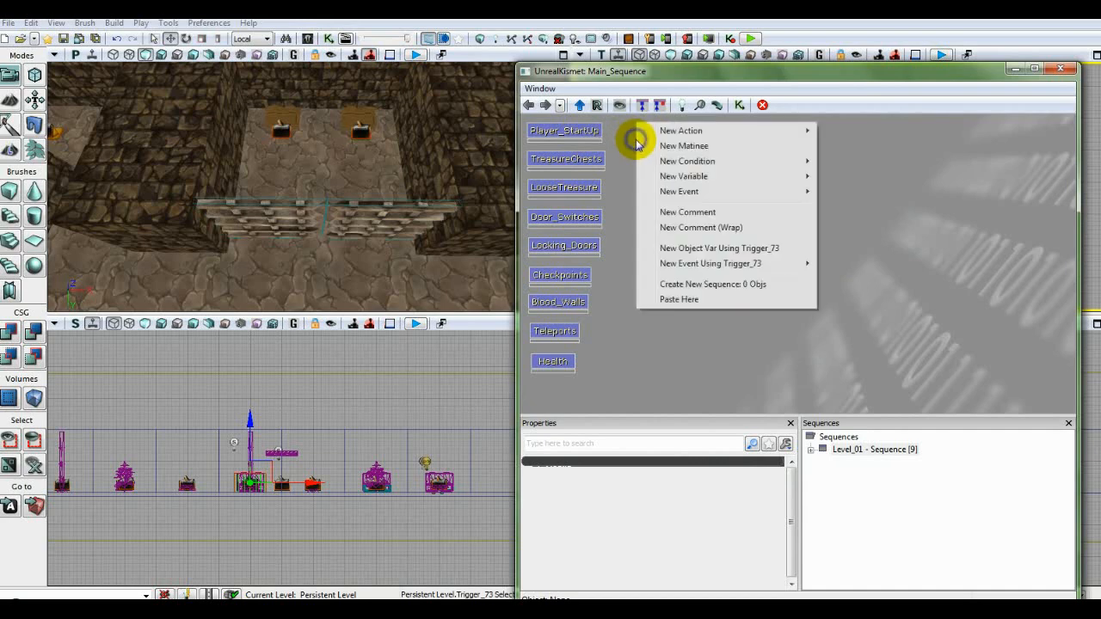
mouse_move(655, 135)
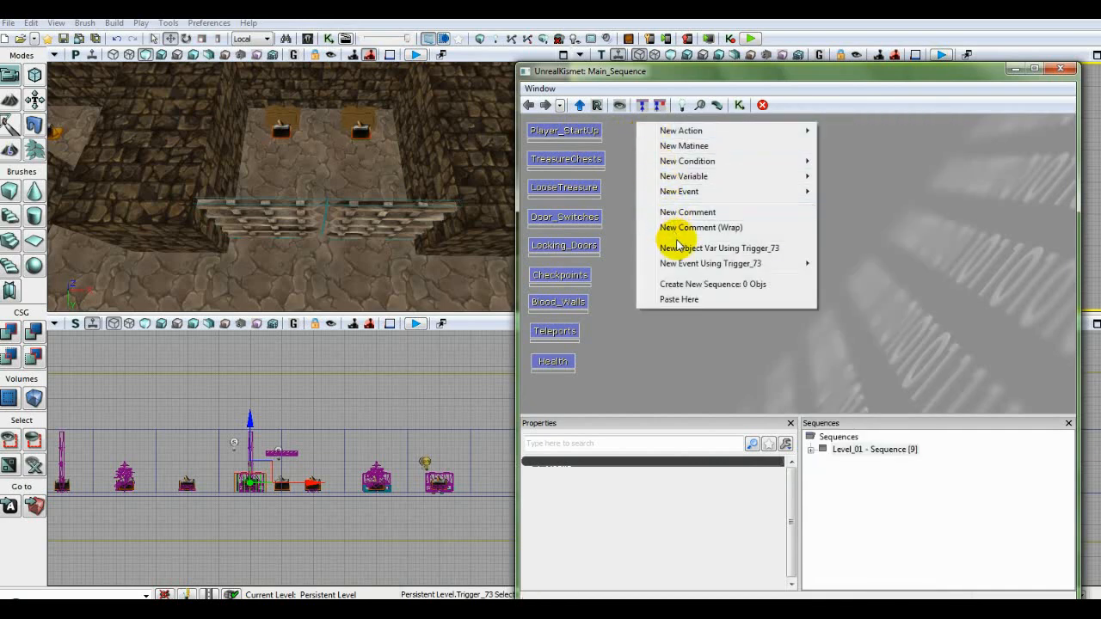
mouse_move(693, 263)
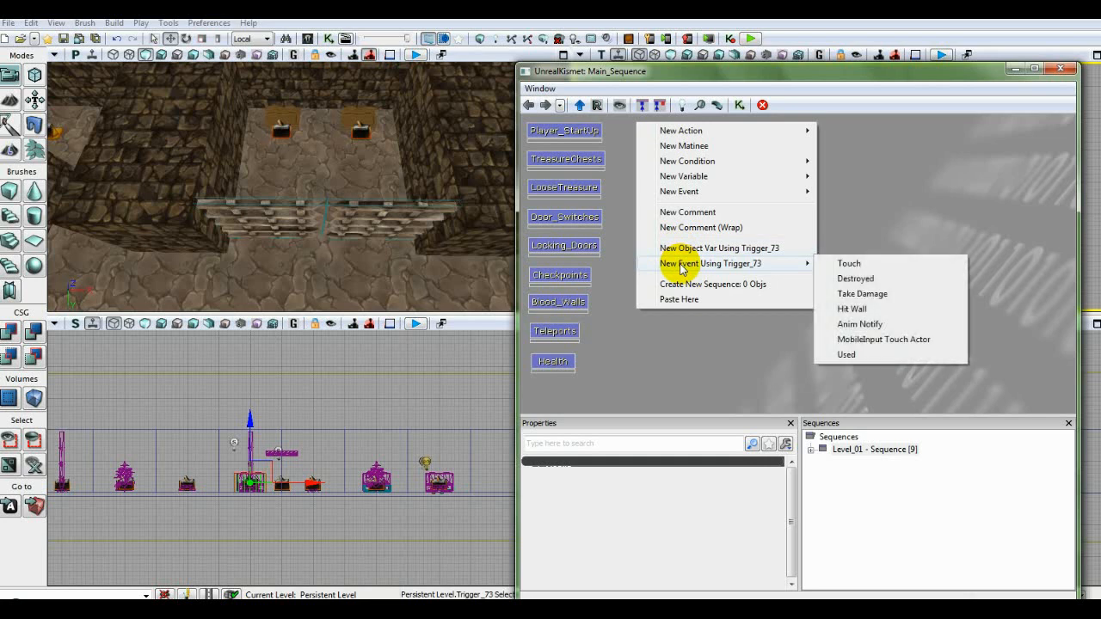
left_click(847, 264)
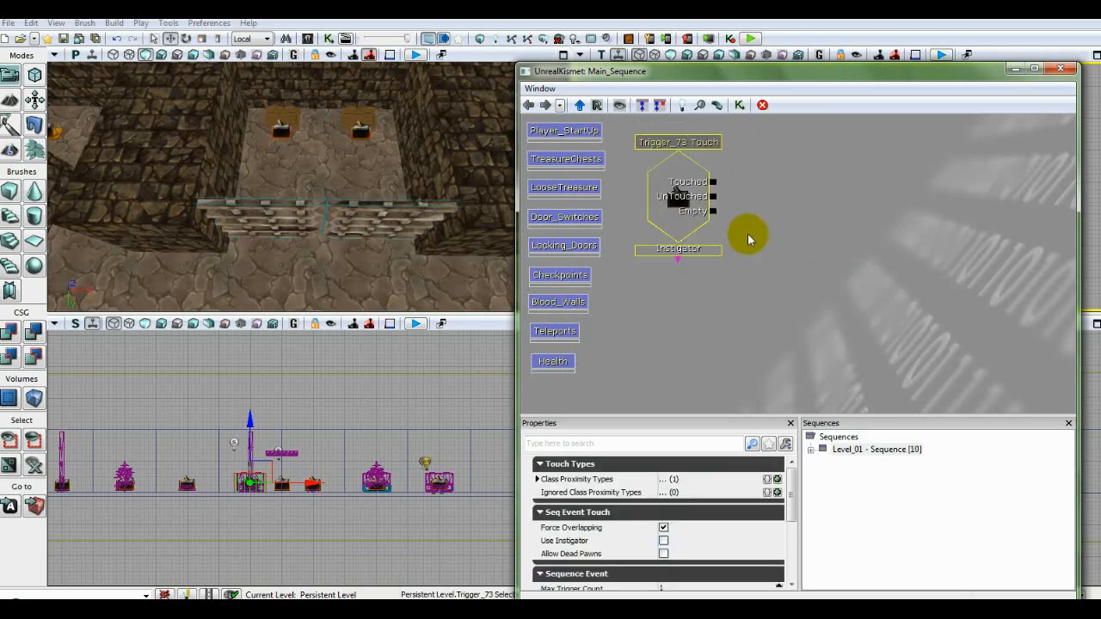
mouse_move(848, 169)
left_mouse_down()
mouse_move(838, 174)
mouse_move(851, 171)
left_mouse_up()
left_click(851, 172)
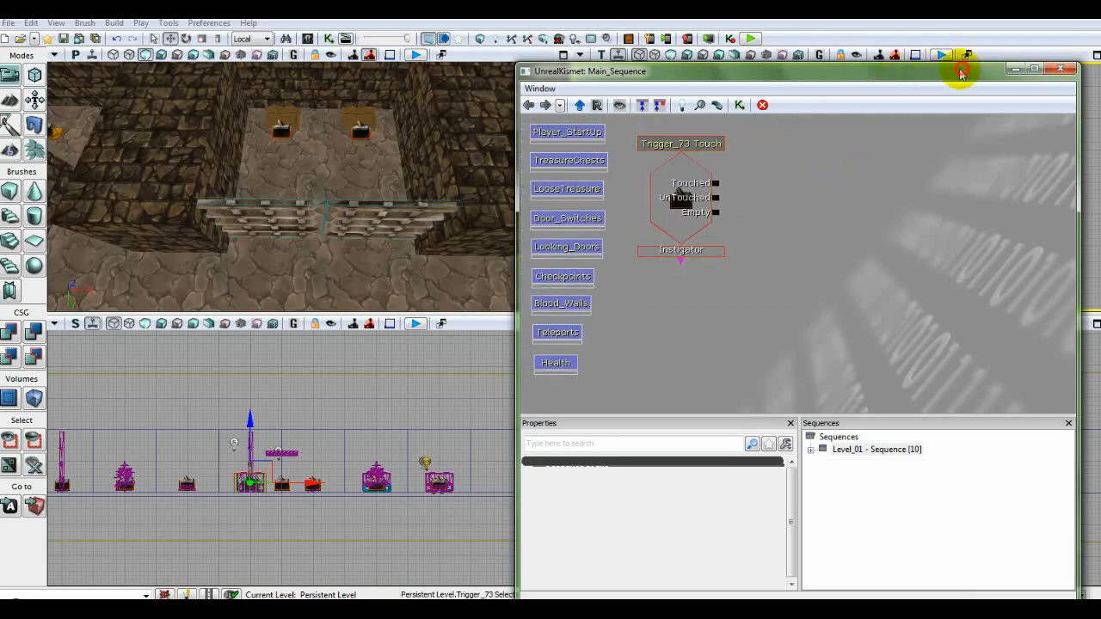
With the right-wall gate half selected, add a Matinee beside the trigger's Touch event and open it for editing
mouse_move(961, 73)
left_mouse_down()
mouse_move(469, 67)
mouse_move(978, 76)
mouse_move(975, 67)
left_mouse_up()
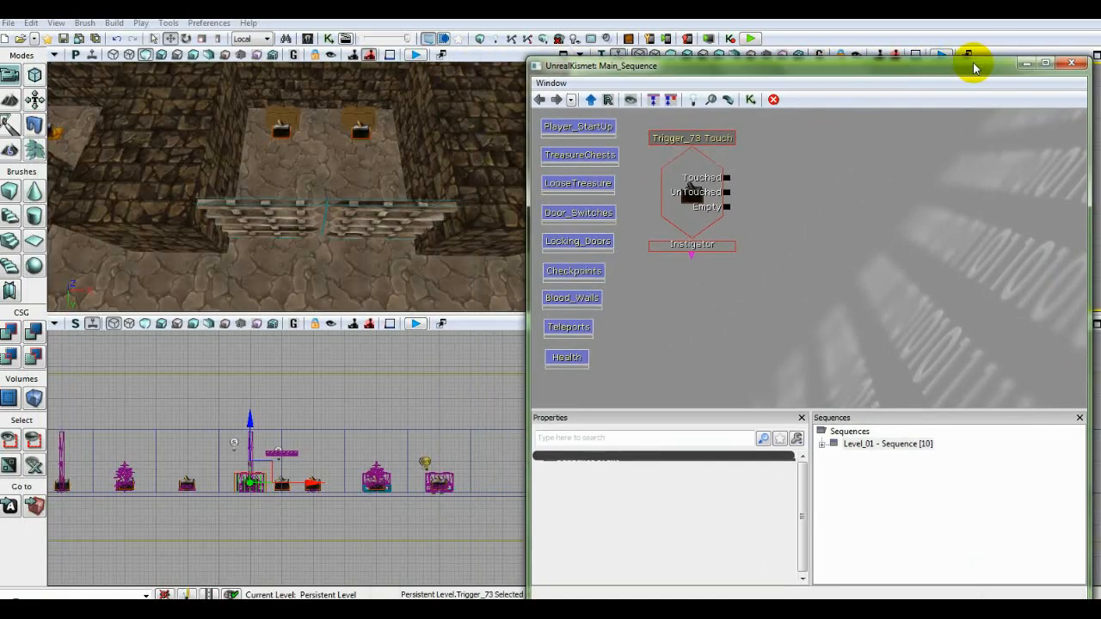
left_click(355, 222)
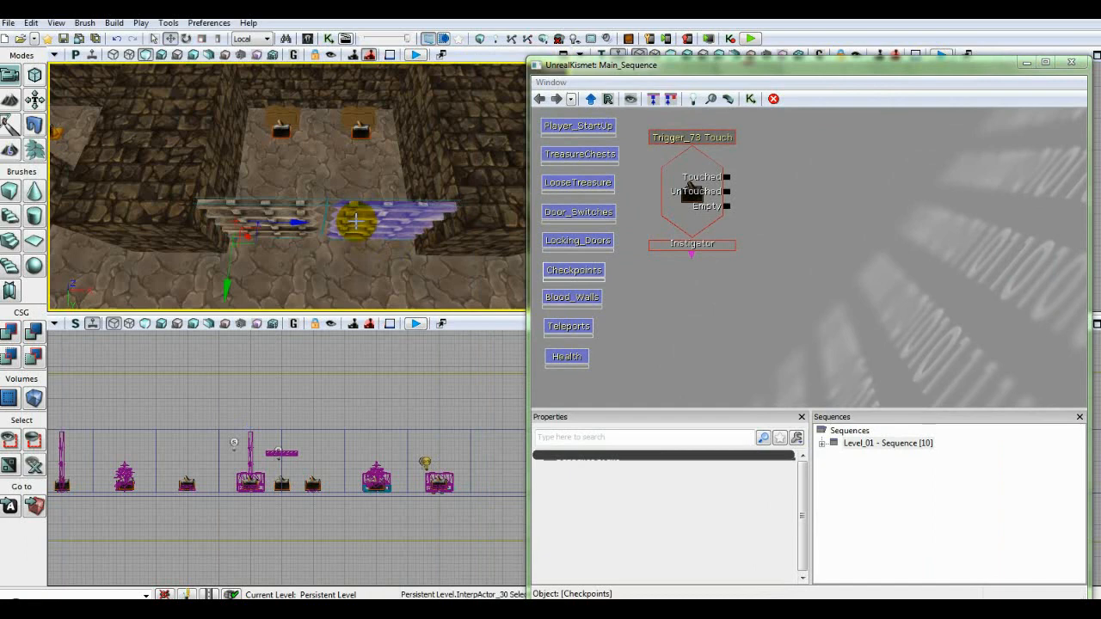
right_click(767, 147)
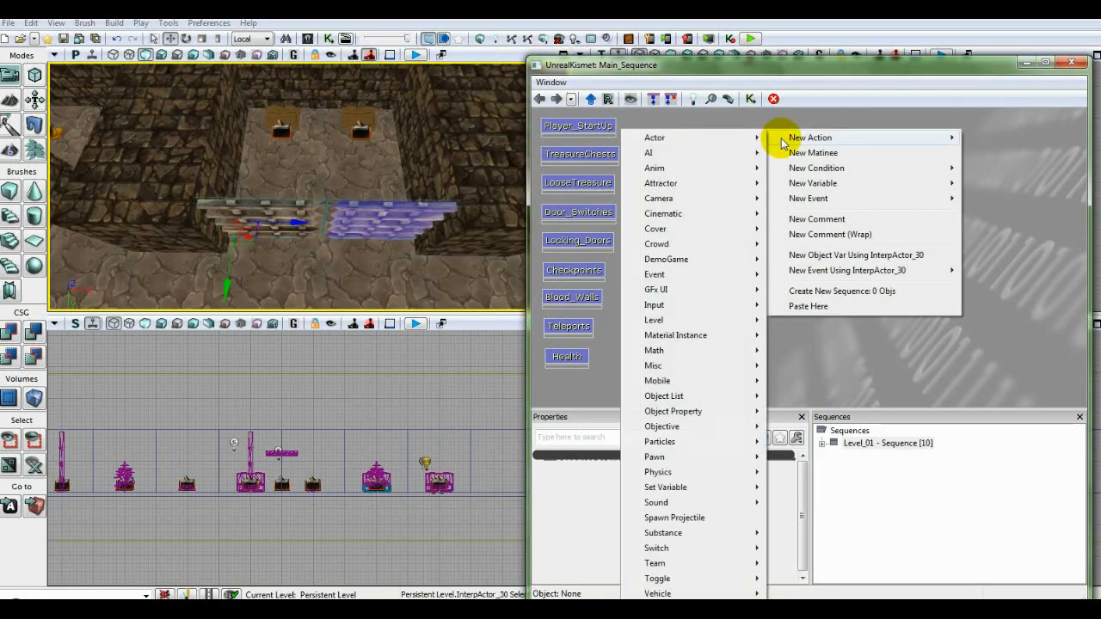
left_click(796, 155)
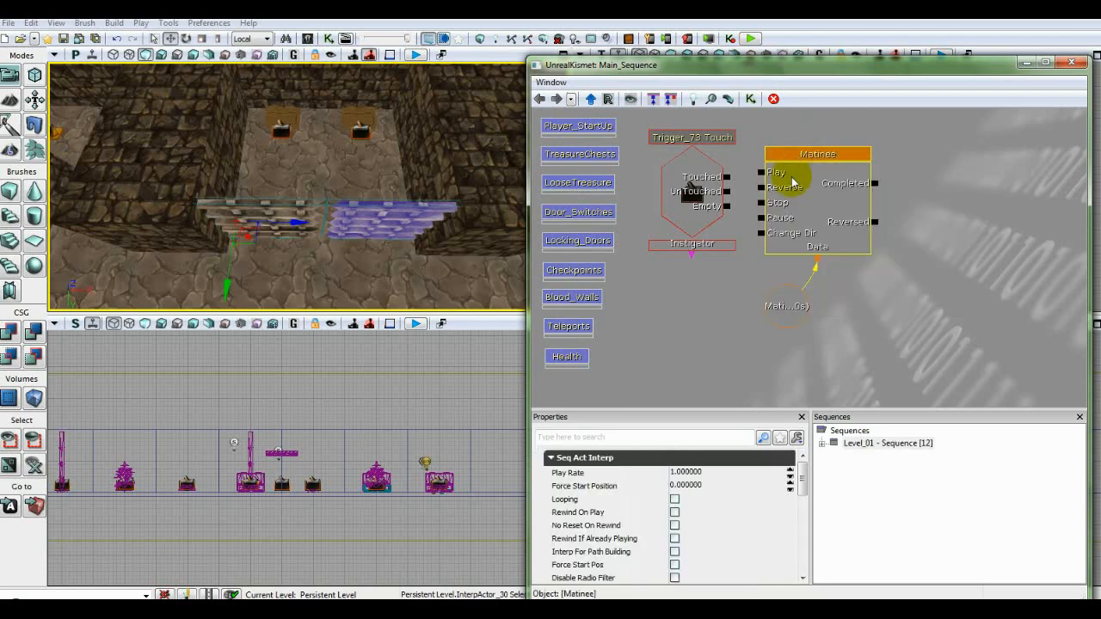
double_click(815, 200)
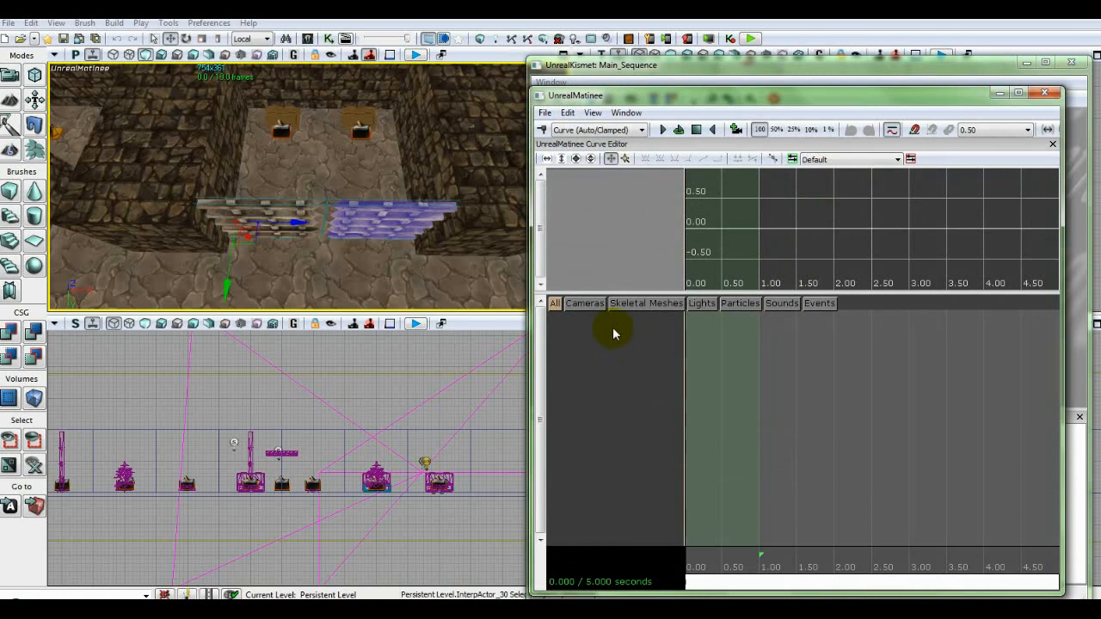
Add a new empty group named Spikes for the right-wall gate half
right_click(586, 322)
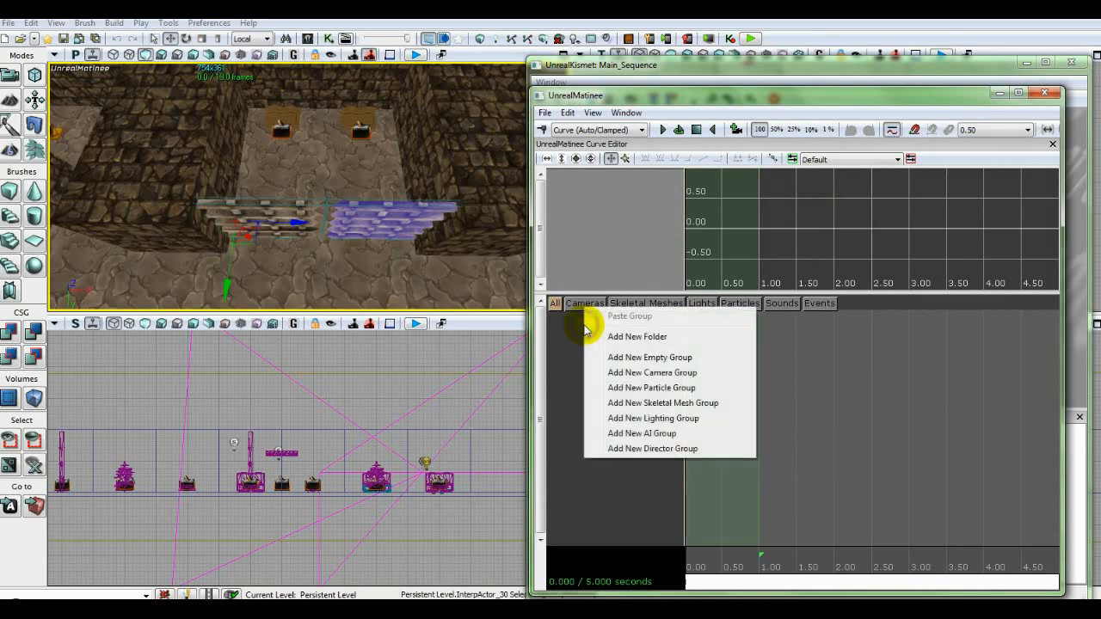
left_click(608, 358)
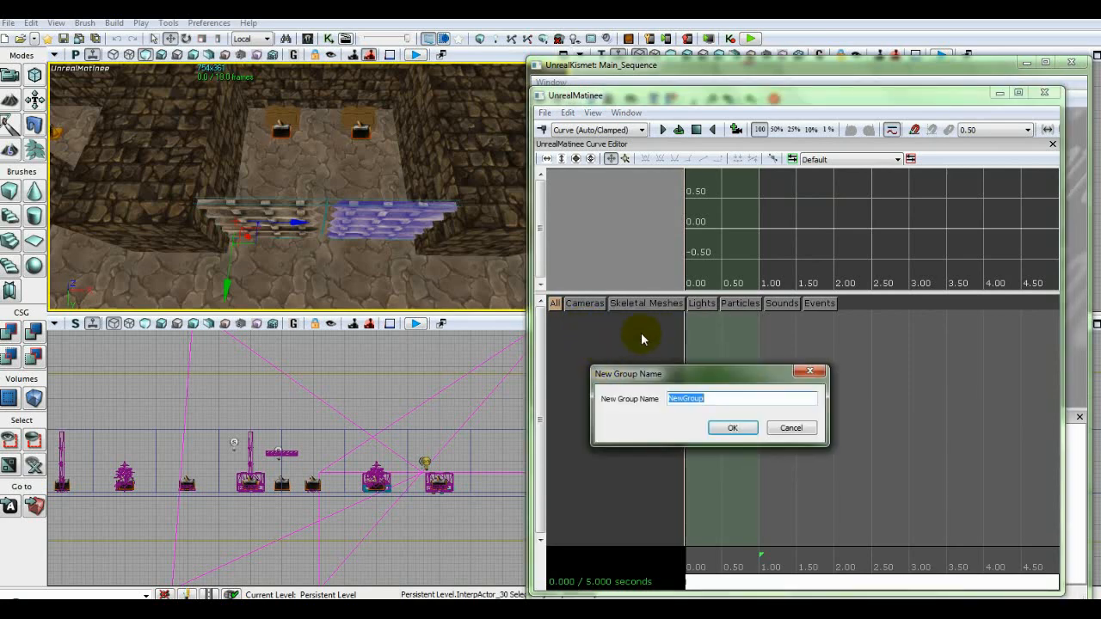
type("Spikes")
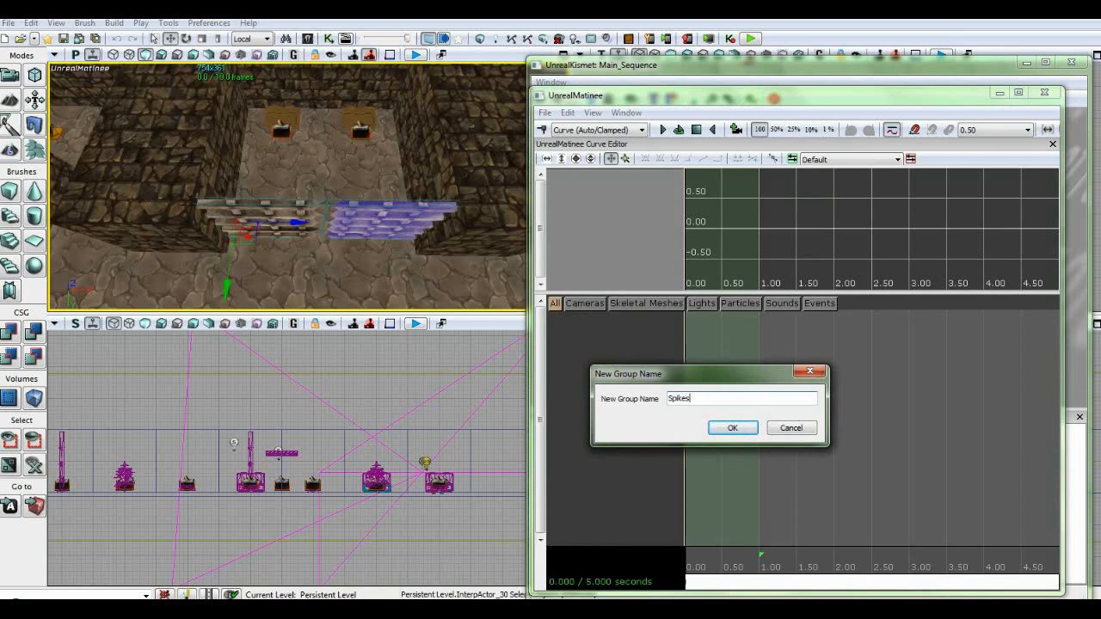
key("Return")
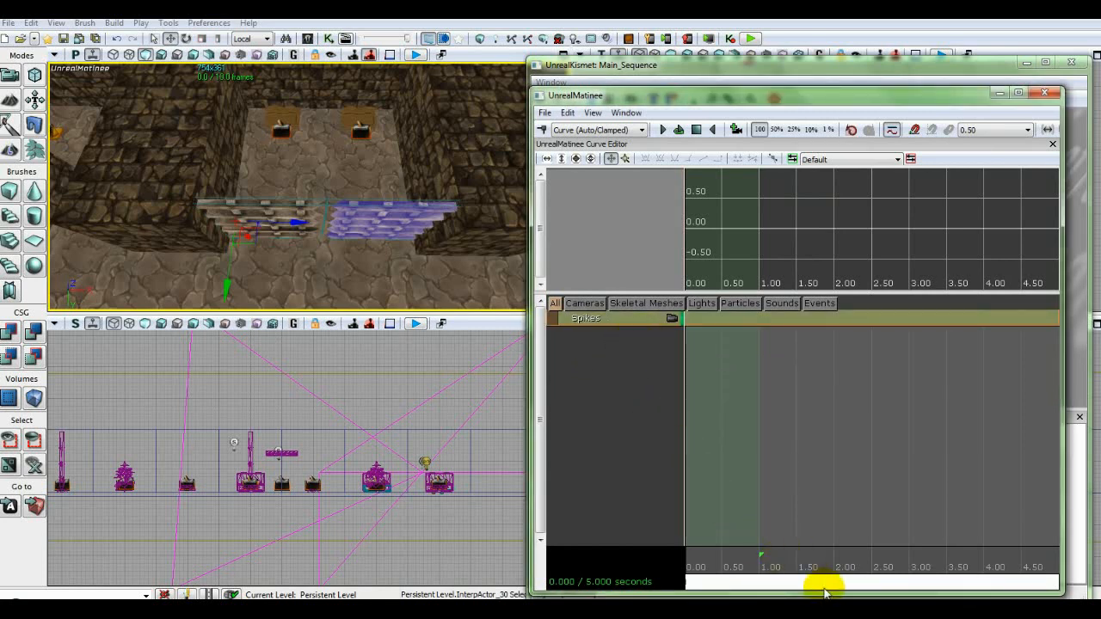
Extend the Matinee's highlighted time section to 4.00 seconds and add a movement track to the Spikes group
left_click(827, 585)
mouse_move(828, 585)
left_mouse_down()
mouse_move(807, 582)
mouse_move(787, 553)
mouse_move(924, 547)
mouse_move(1004, 564)
left_mouse_up()
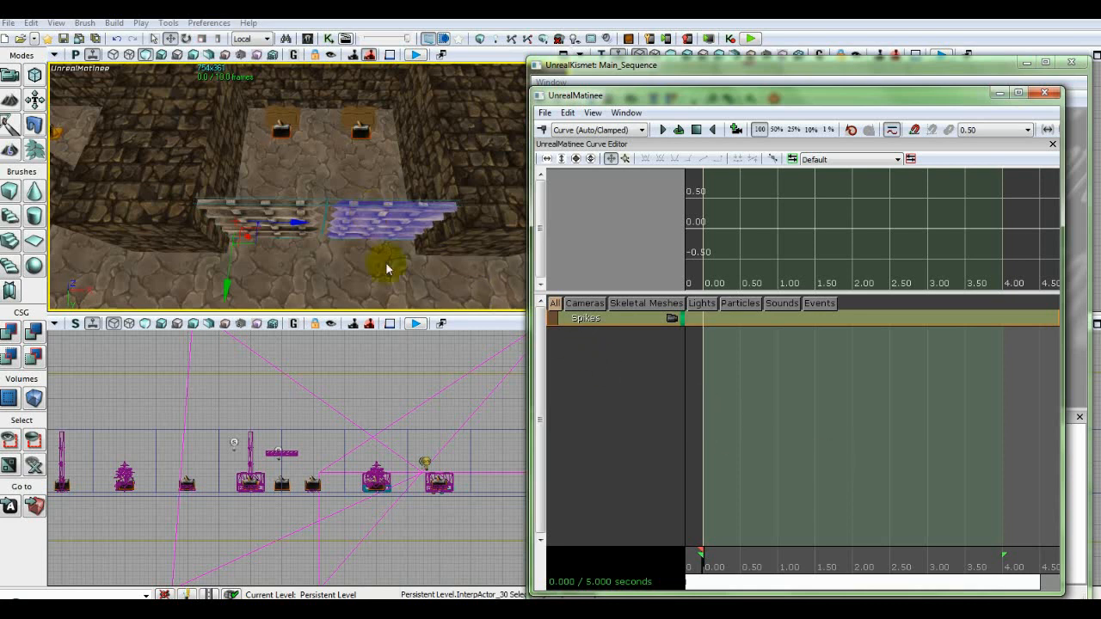
right_click(607, 321)
left_click(667, 334)
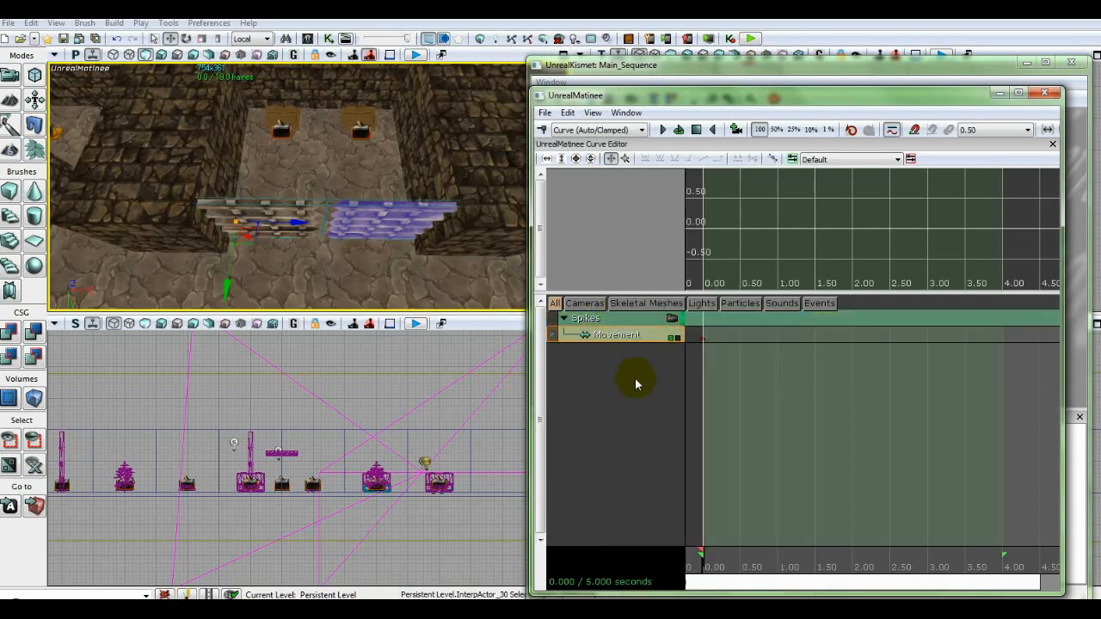
Try to add a second movement track to the Spikes group for the left-wall gate half
left_click(270, 214)
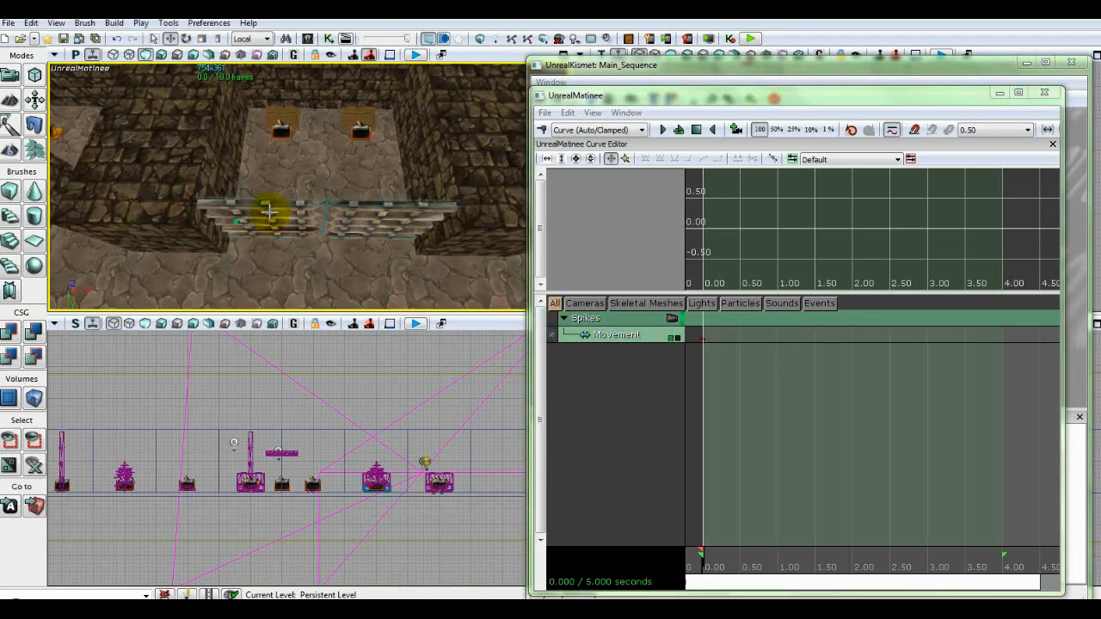
left_click(270, 214)
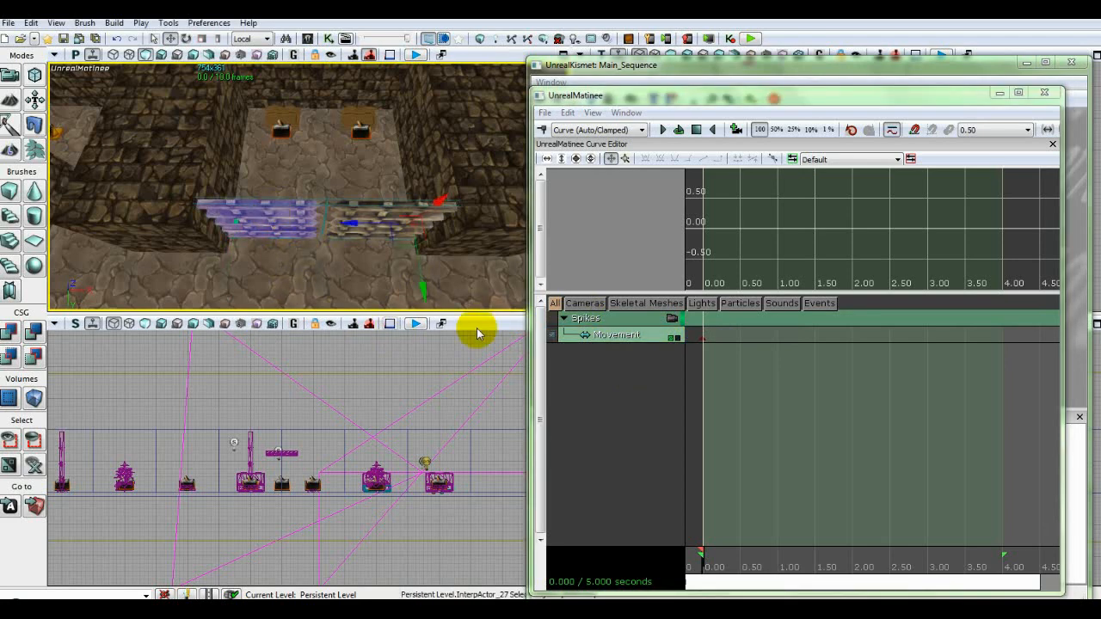
right_click(589, 321)
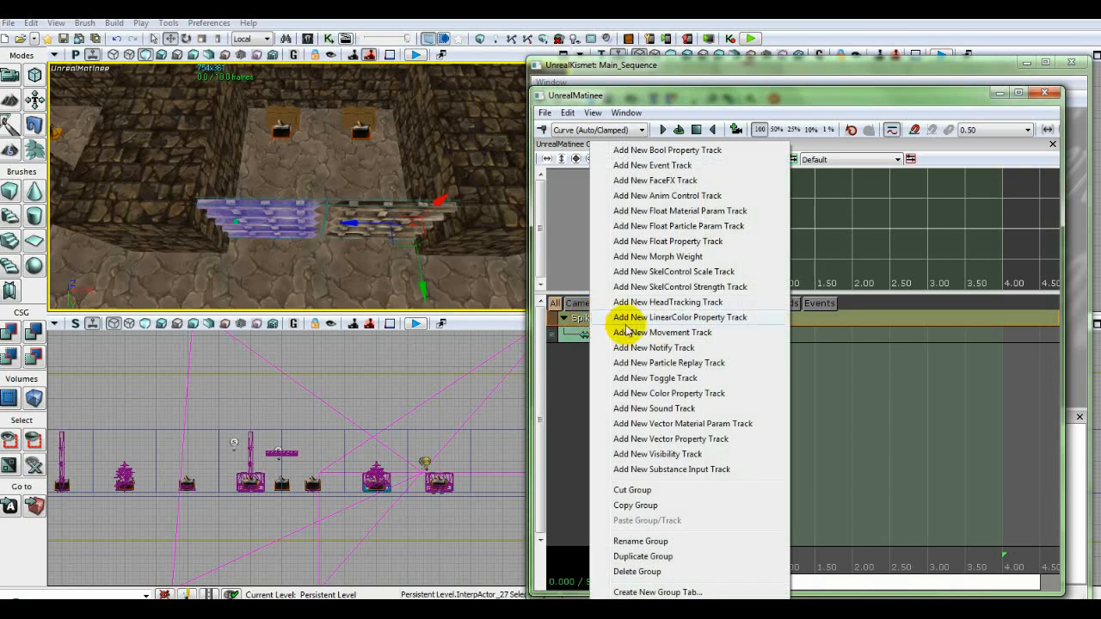
left_click(633, 333)
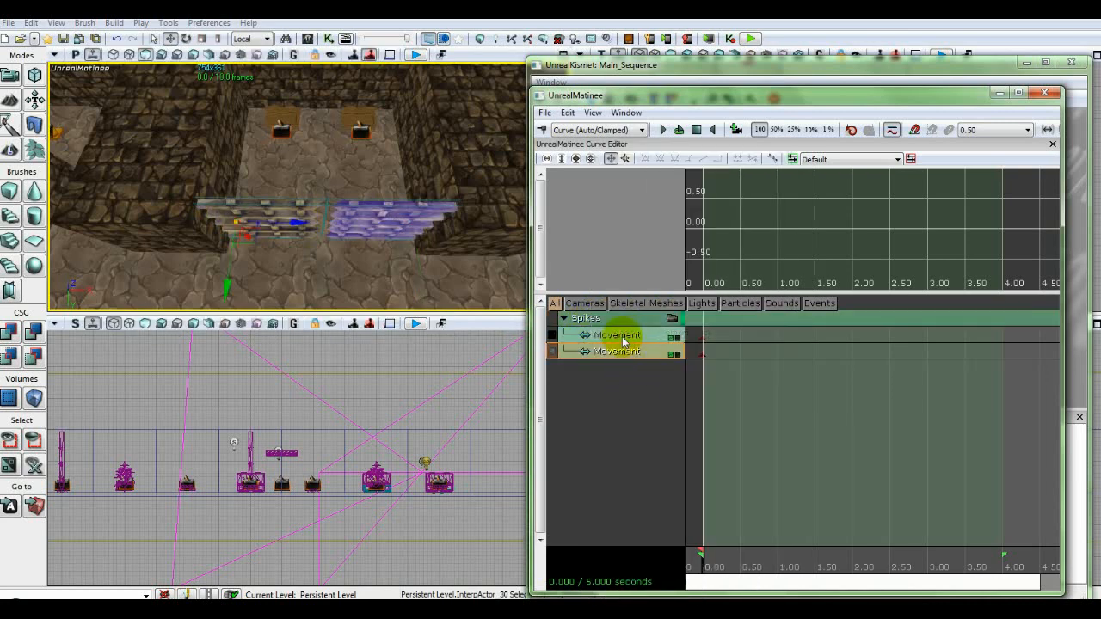
Delete the second movement track from the Spikes group
left_click(624, 339)
left_click(622, 352)
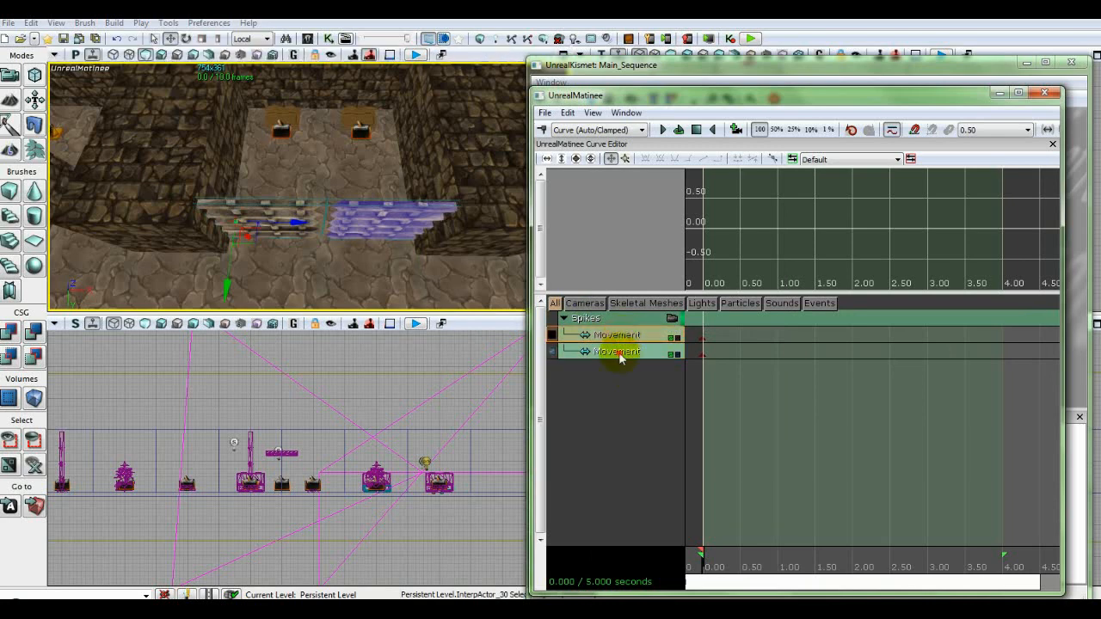
right_click(622, 352)
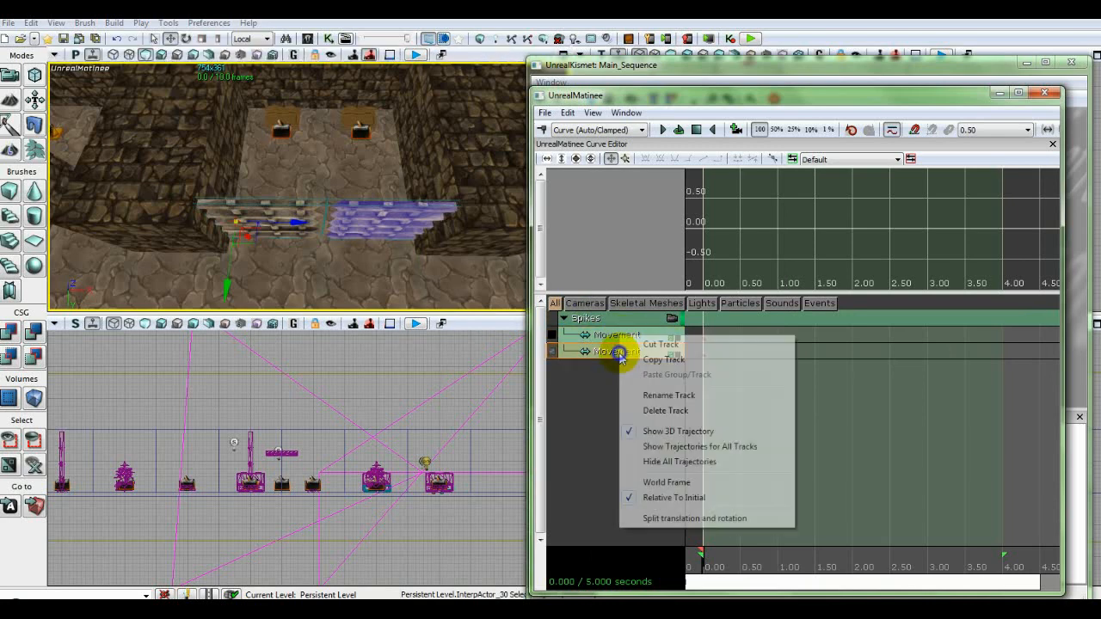
left_click(650, 411)
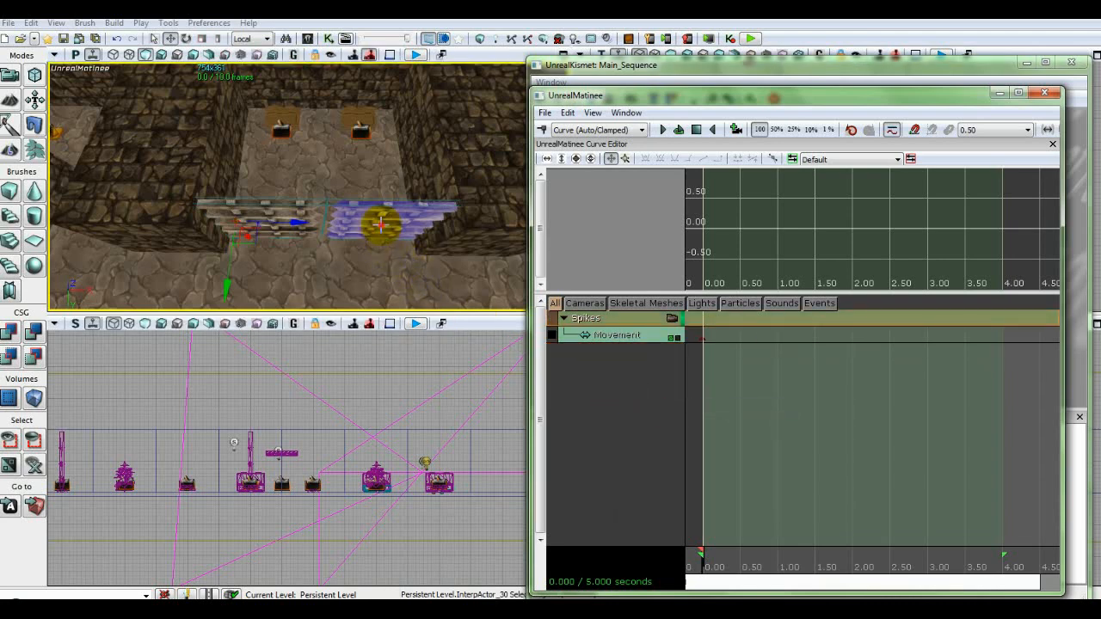
Delete the Spikes group's movement track and add a new one with the right-wall gate half and its damage volume selected
left_click(268, 216)
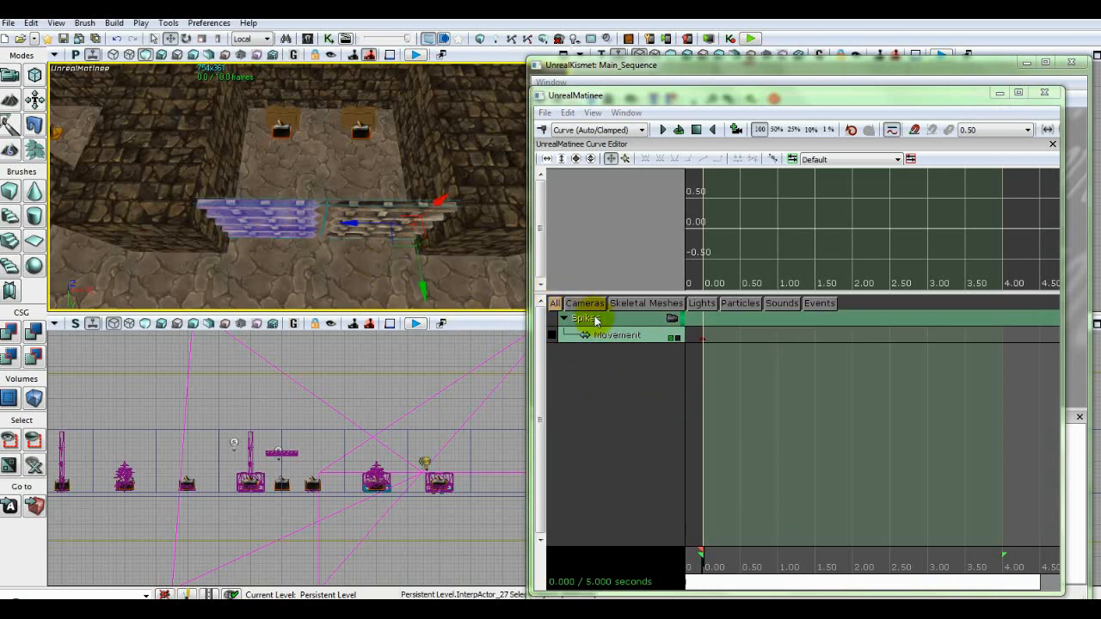
left_click(380, 214)
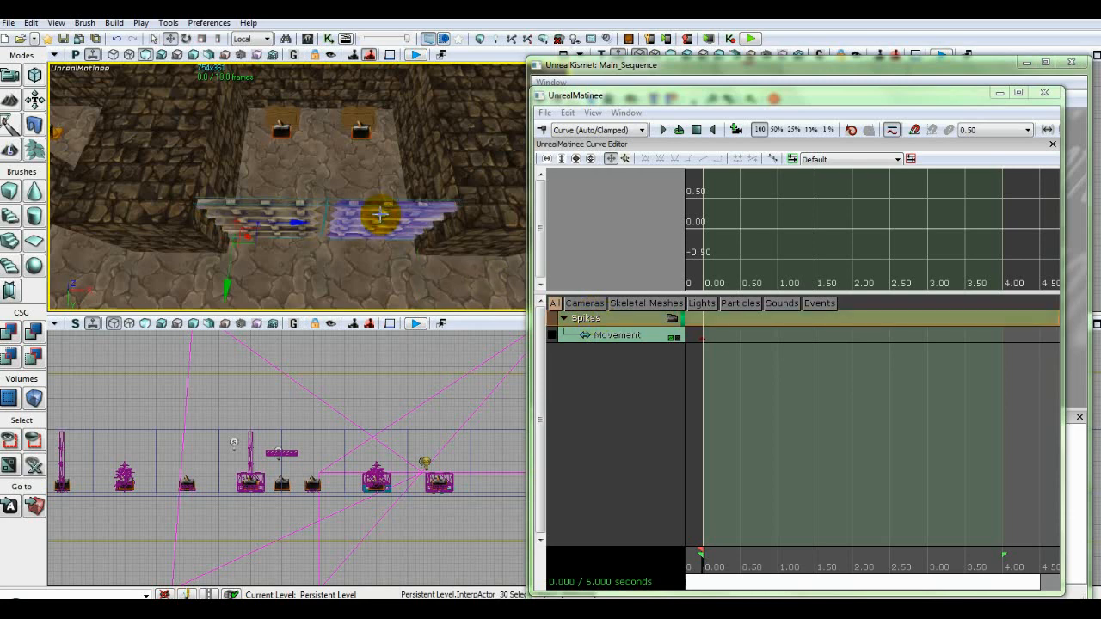
left_click(614, 336)
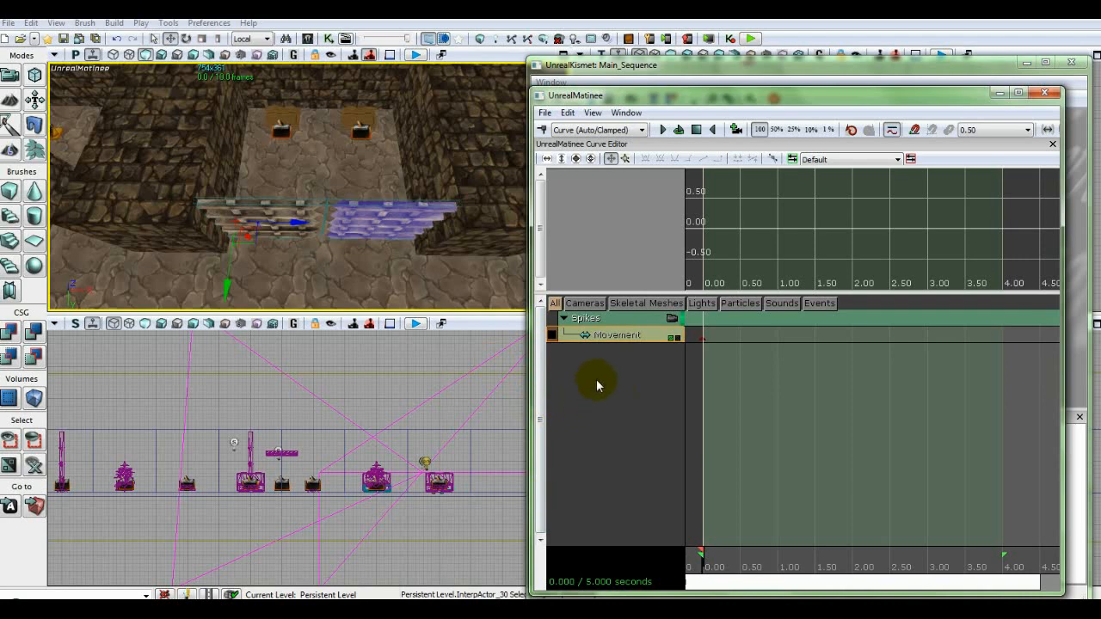
right_click(609, 343)
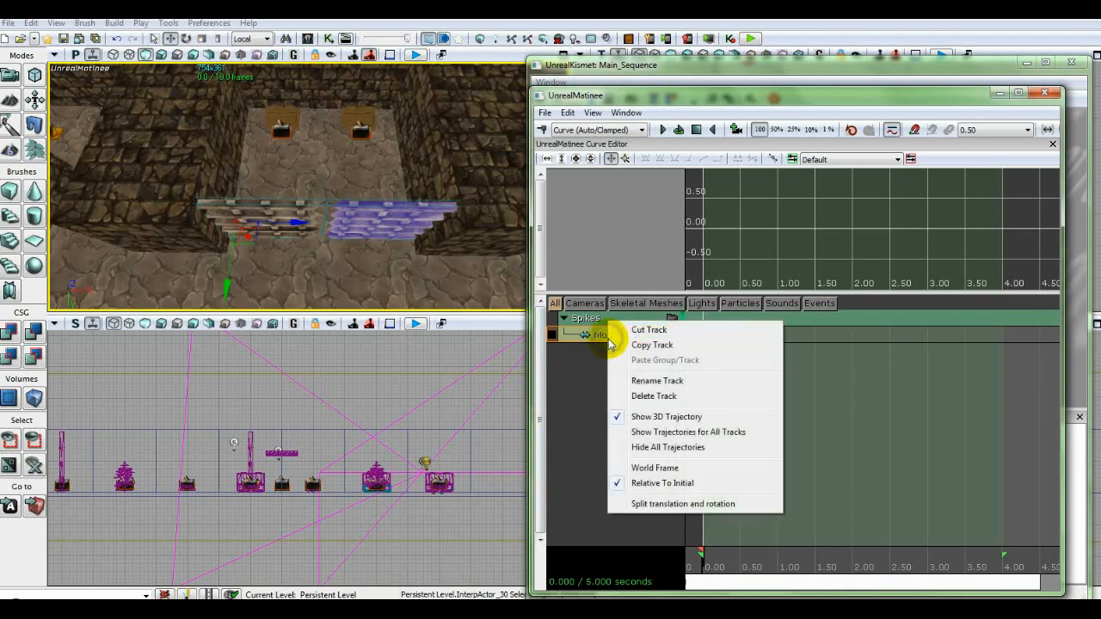
left_click(636, 396)
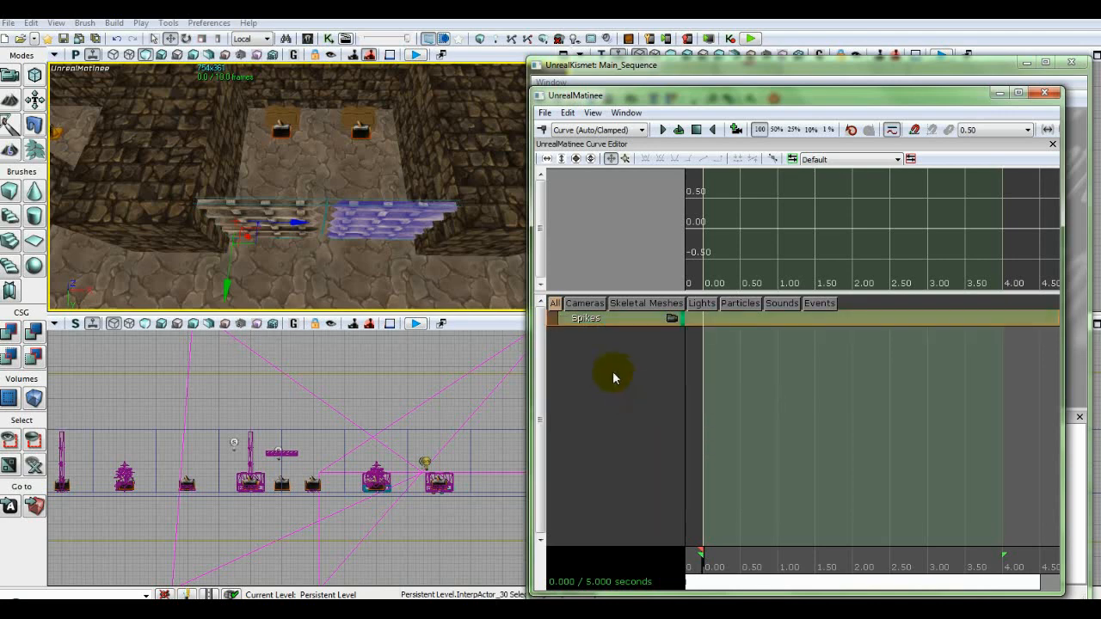
left_click(354, 223, "ctrl")
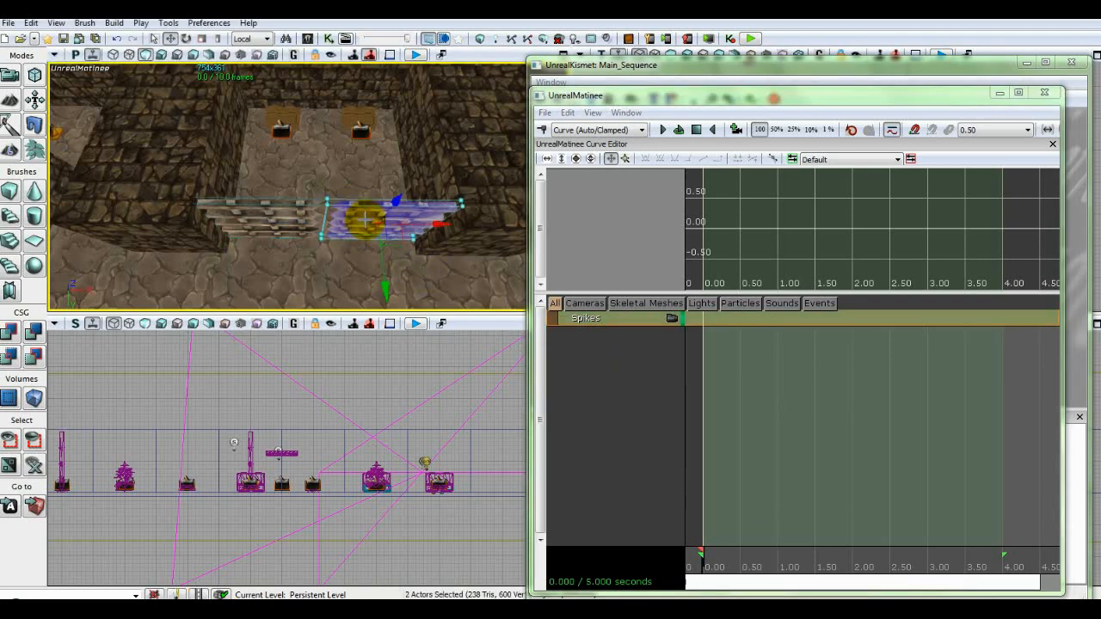
right_click(597, 319)
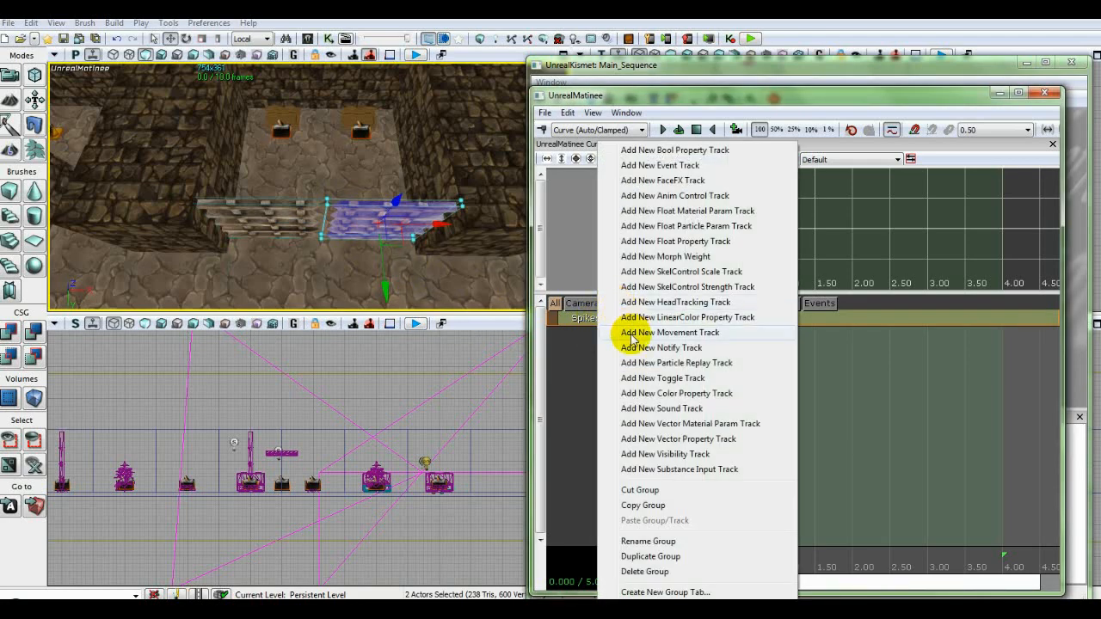
left_click(670, 333)
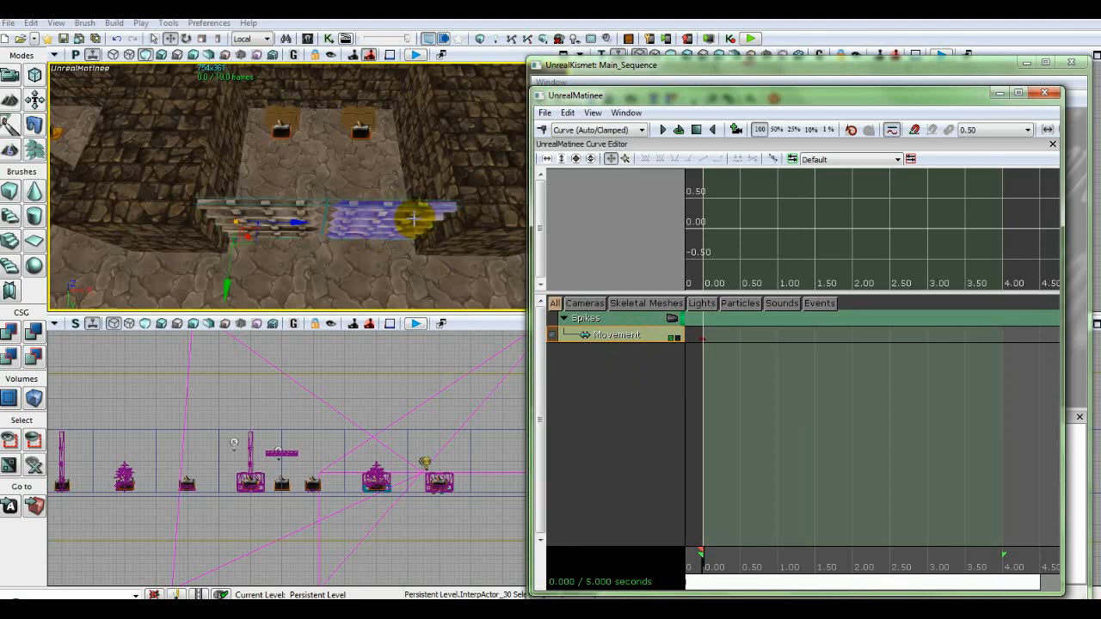
Add a second key to the Spikes movement track and set its time to 0.5 seconds
left_click(703, 338)
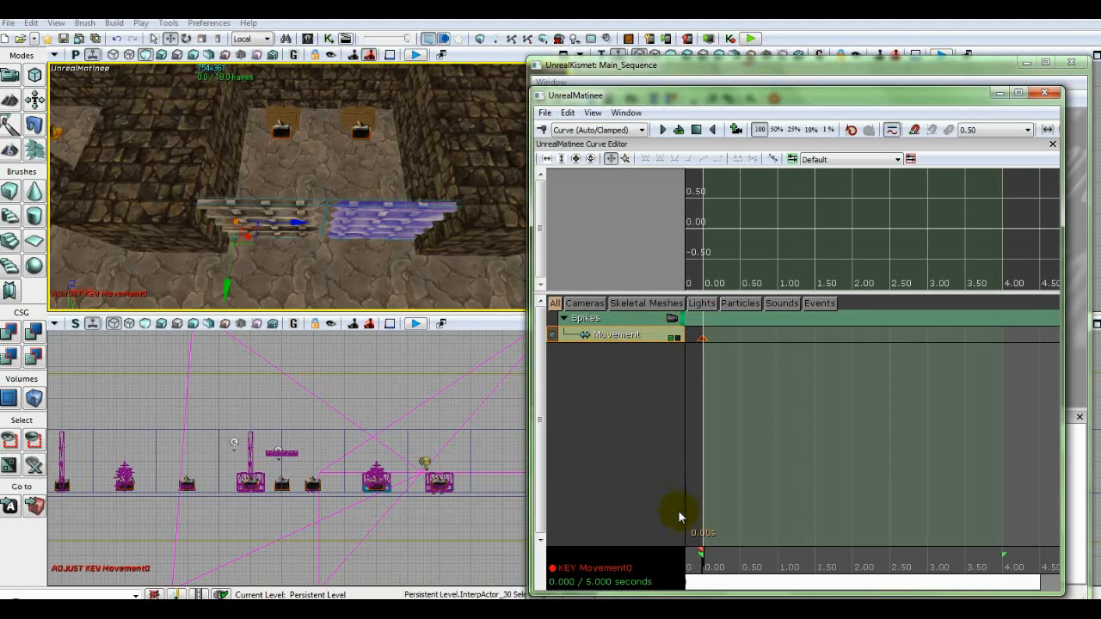
left_click_drag(705, 568, 745, 583)
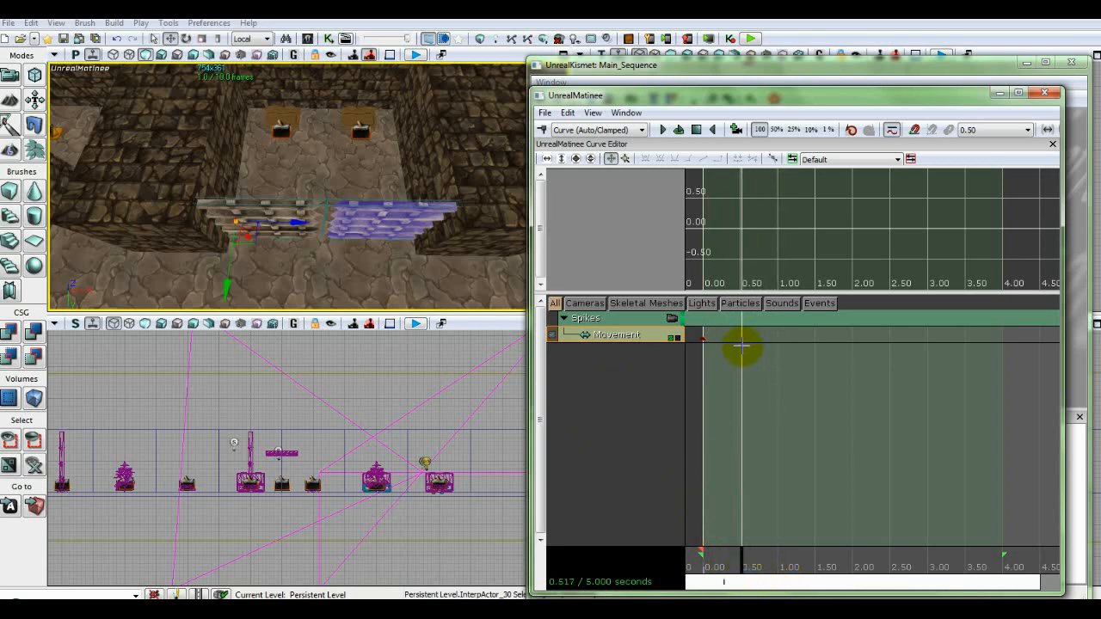
key("Return")
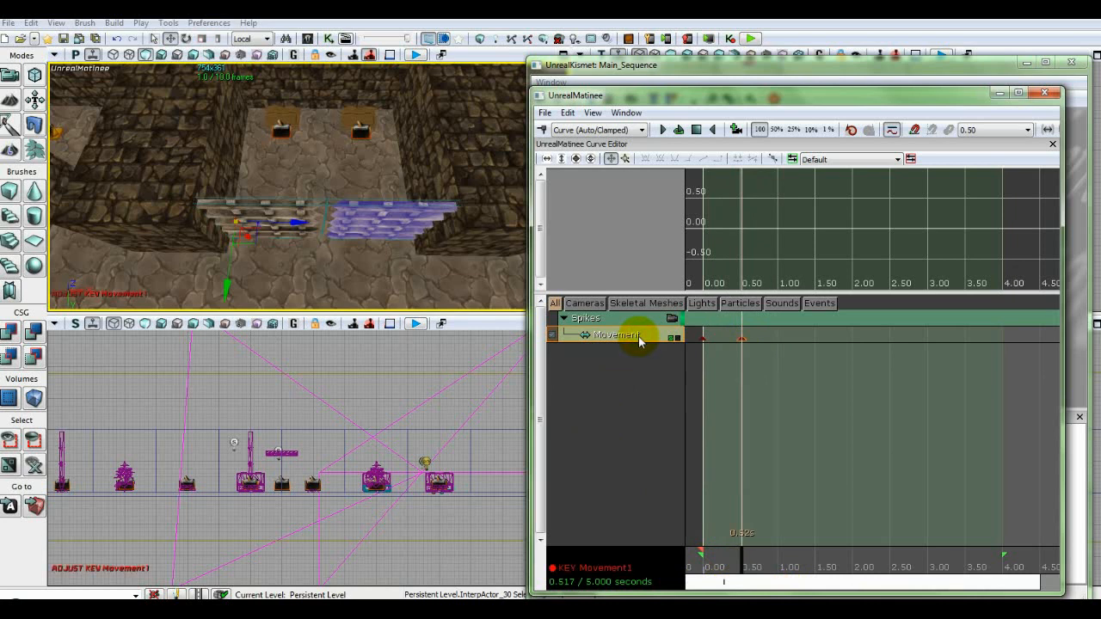
right_click(742, 340)
left_click(757, 347)
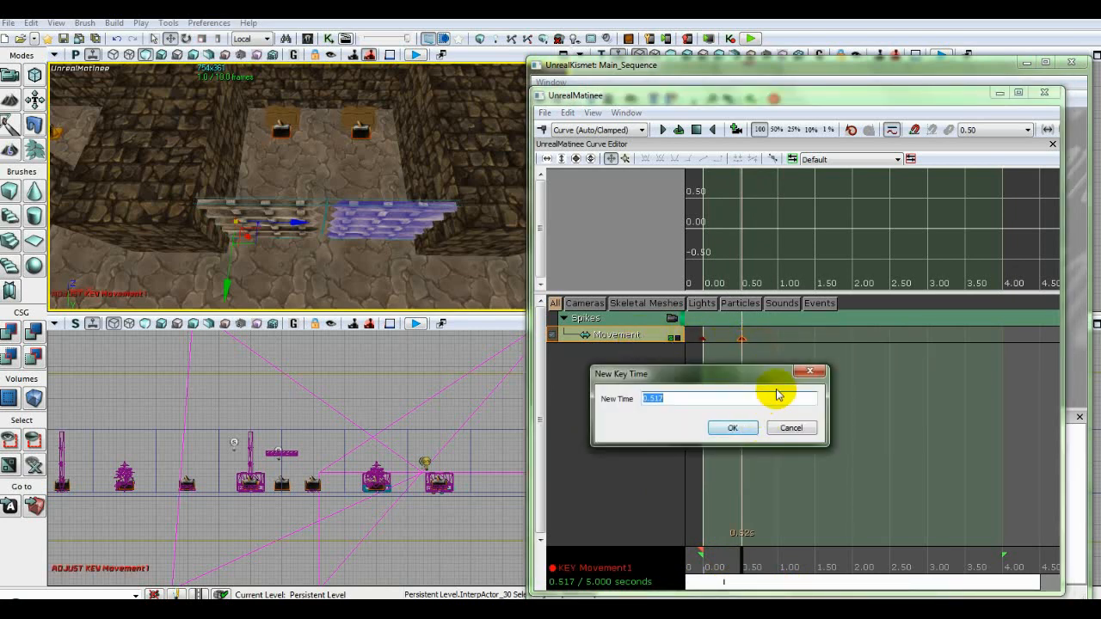
type("0.5")
key("Return")
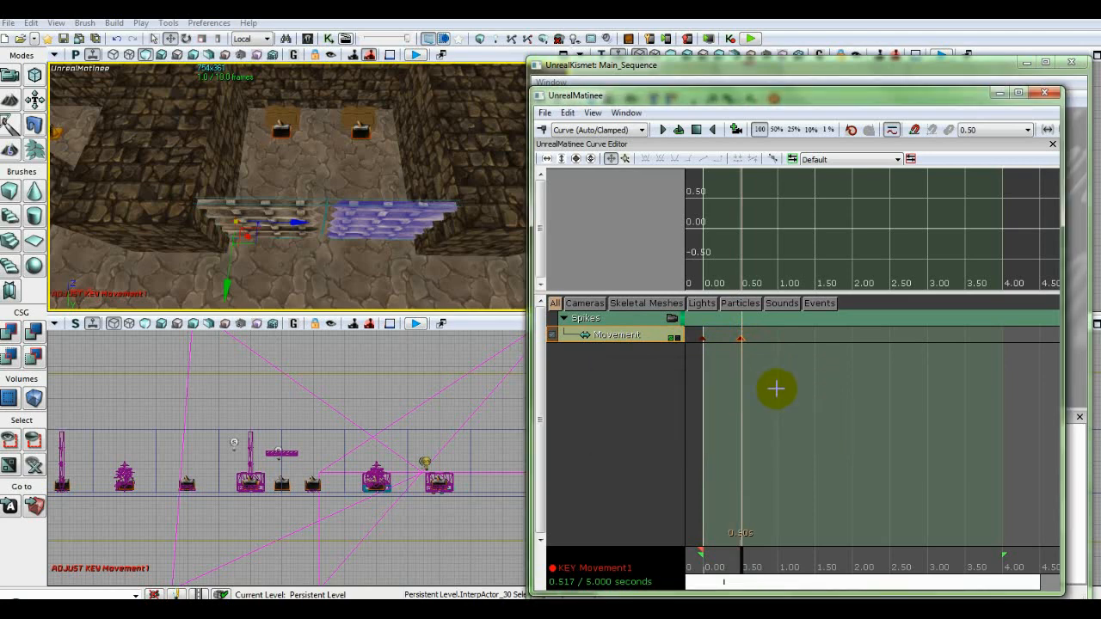
Try to slide the right-wall gate half into the wall for the 0.5-second key
double_click(295, 225)
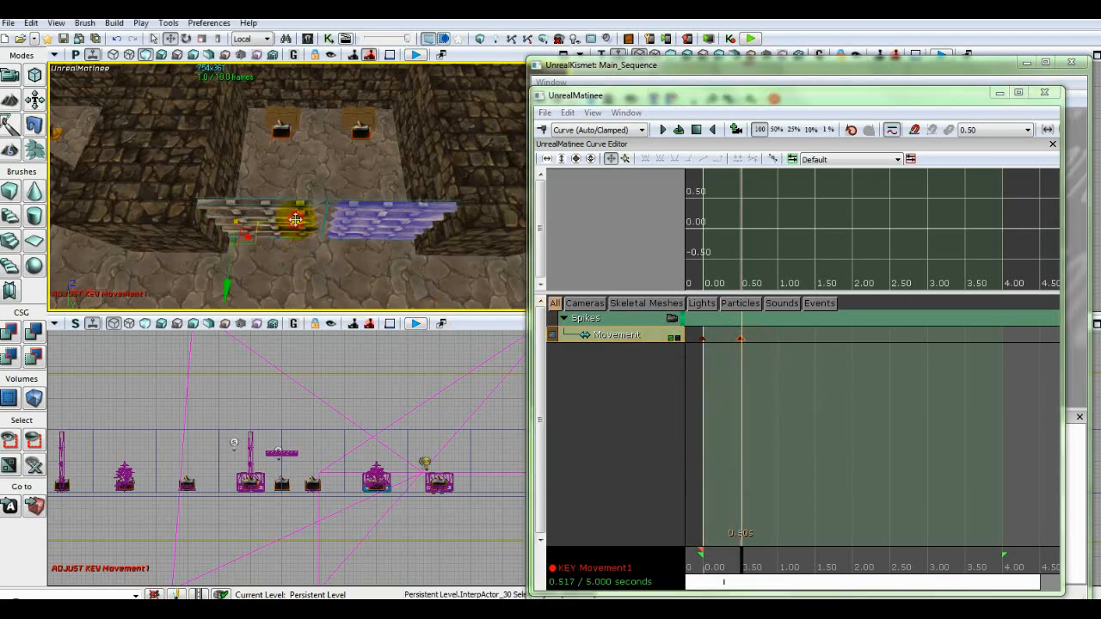
left_click(479, 32)
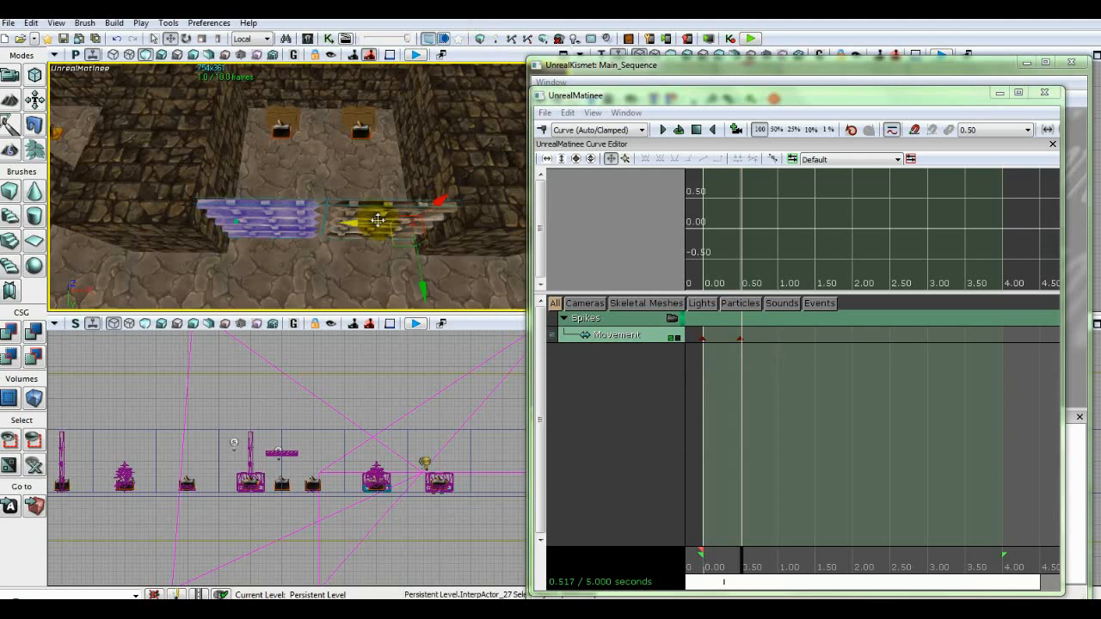
left_click(619, 340)
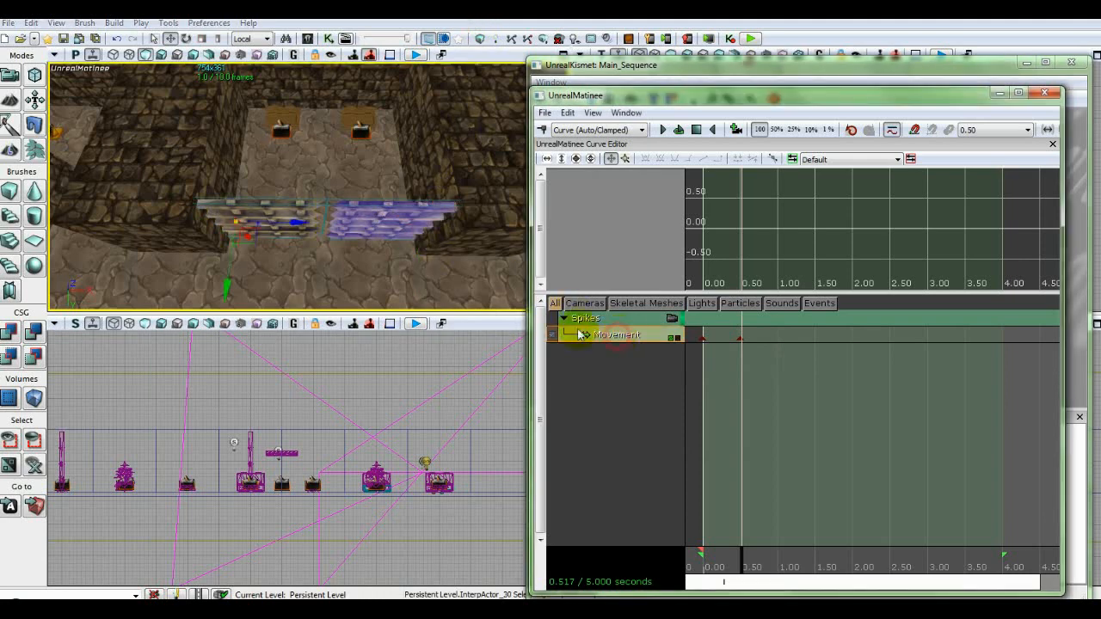
left_click(293, 223)
left_click_drag(293, 222, 382, 233)
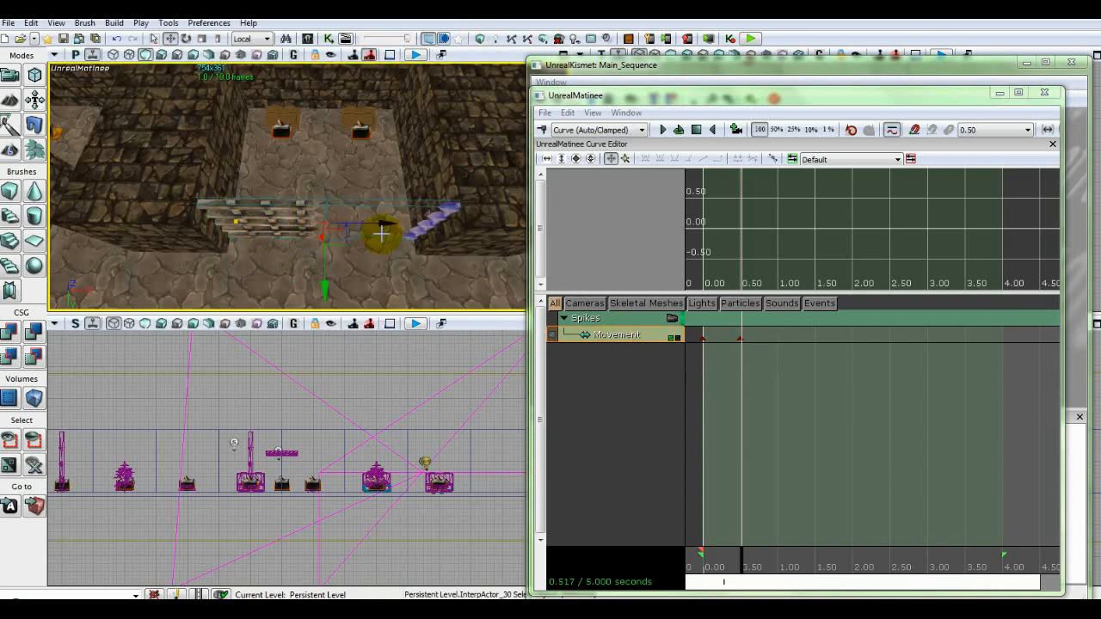
Review both movement keys, and replace the Spikes group's movement track with a fresh one
left_click(740, 338)
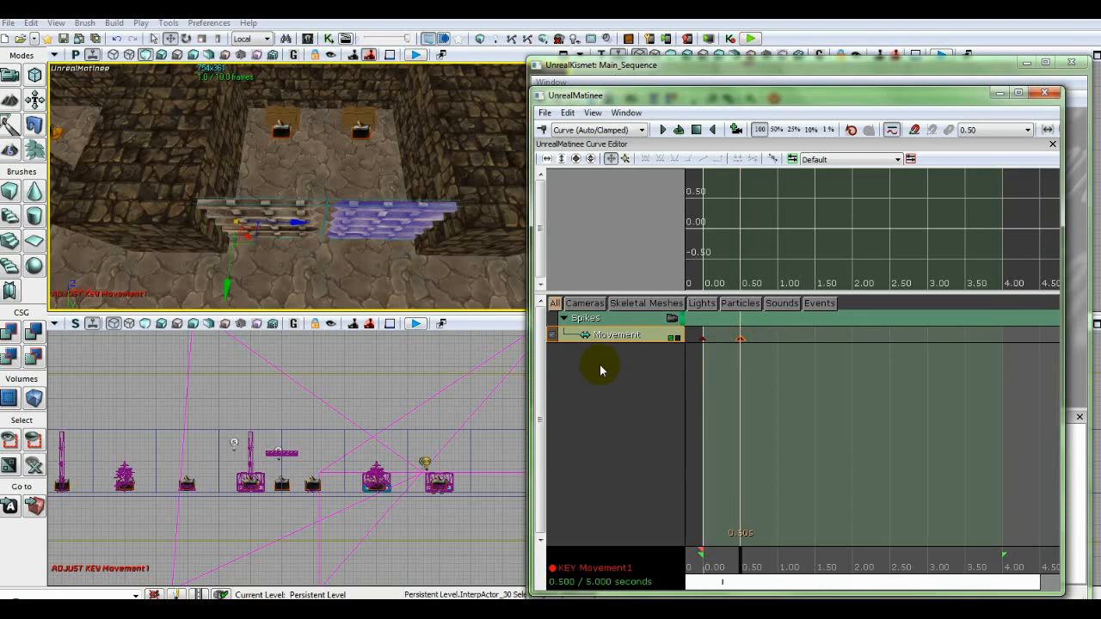
left_click(703, 338)
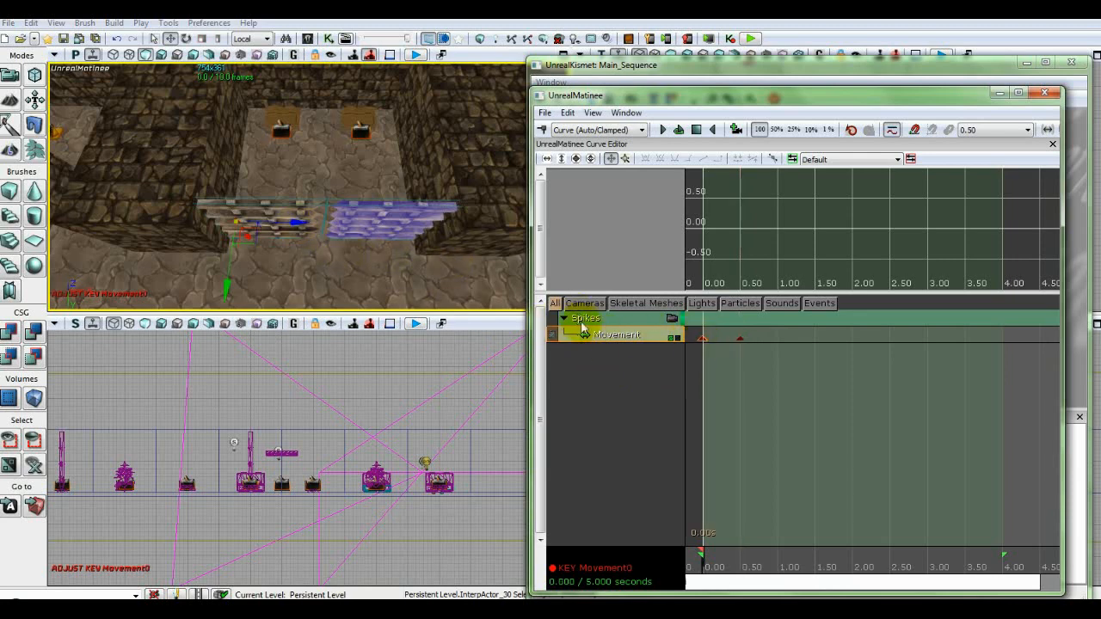
right_click(606, 334)
left_click(636, 394)
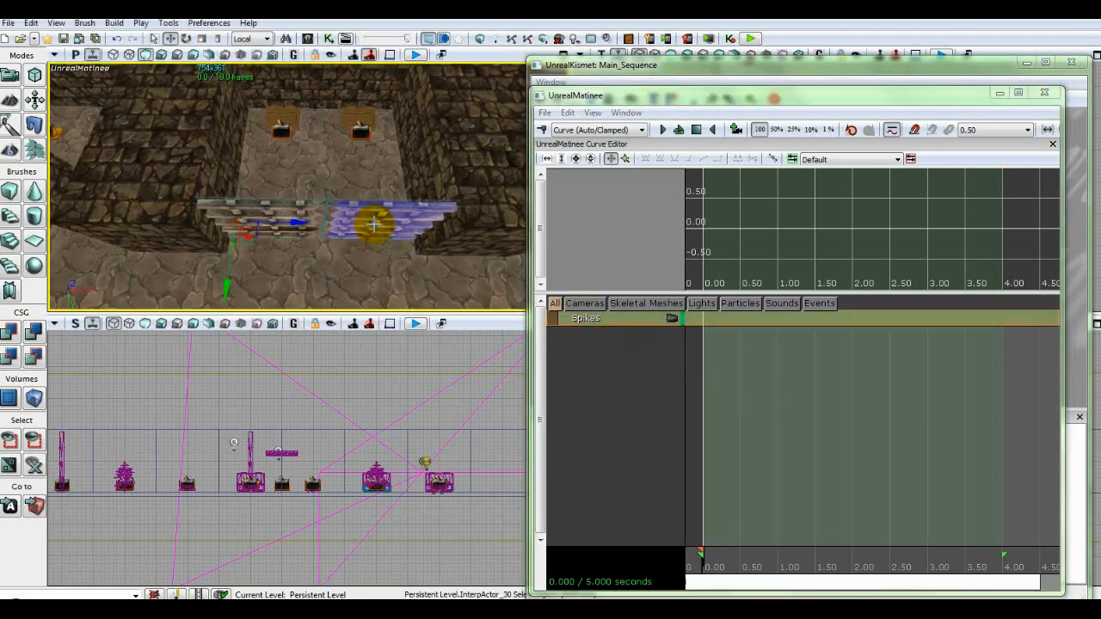
right_click(607, 319)
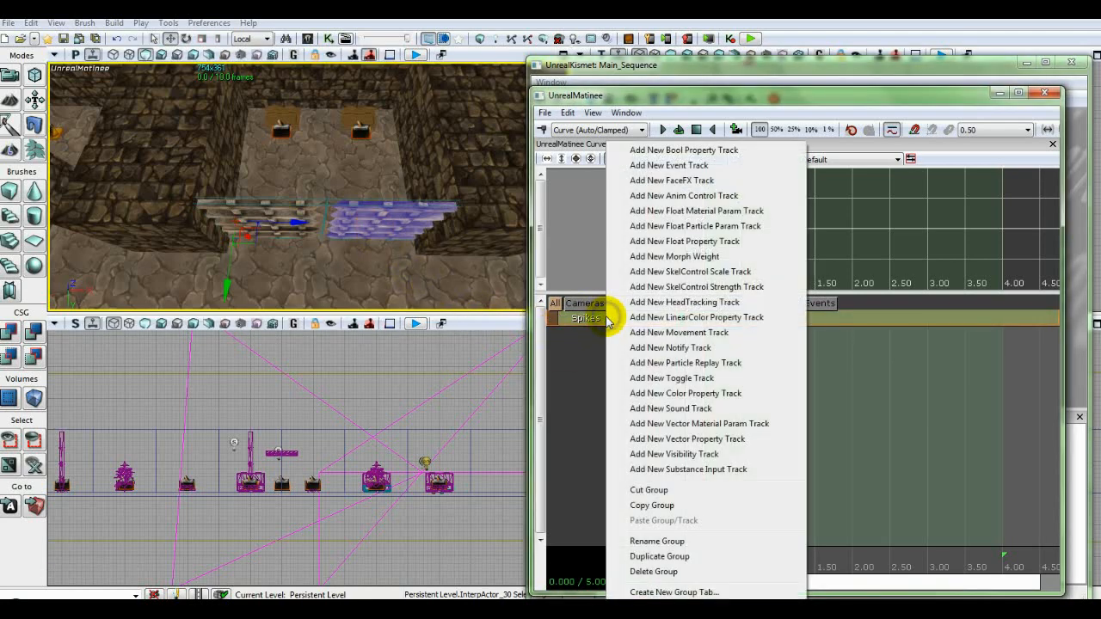
left_click(641, 335)
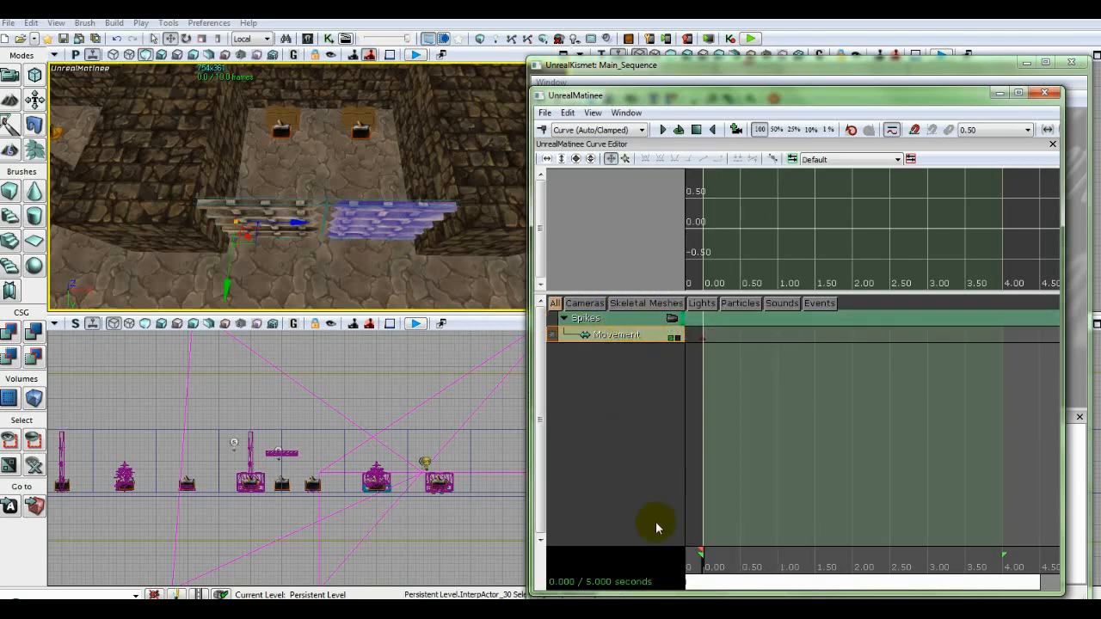
Add a second key to the new Spikes movement track and set its time to 1 second
left_click_drag(704, 564, 741, 575)
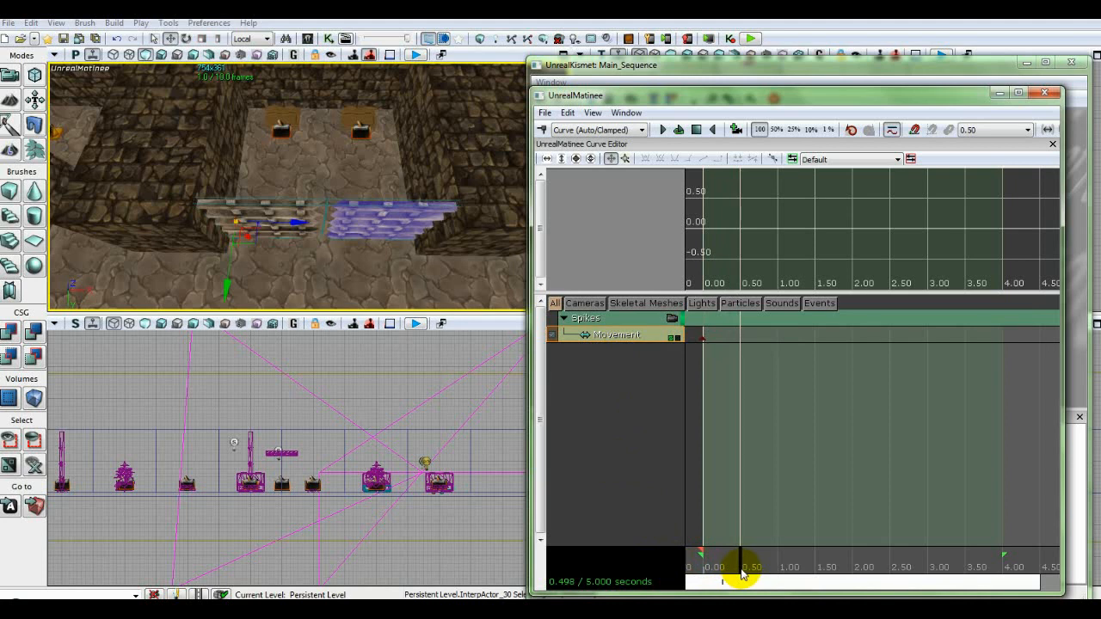
left_click_drag(741, 575, 780, 571)
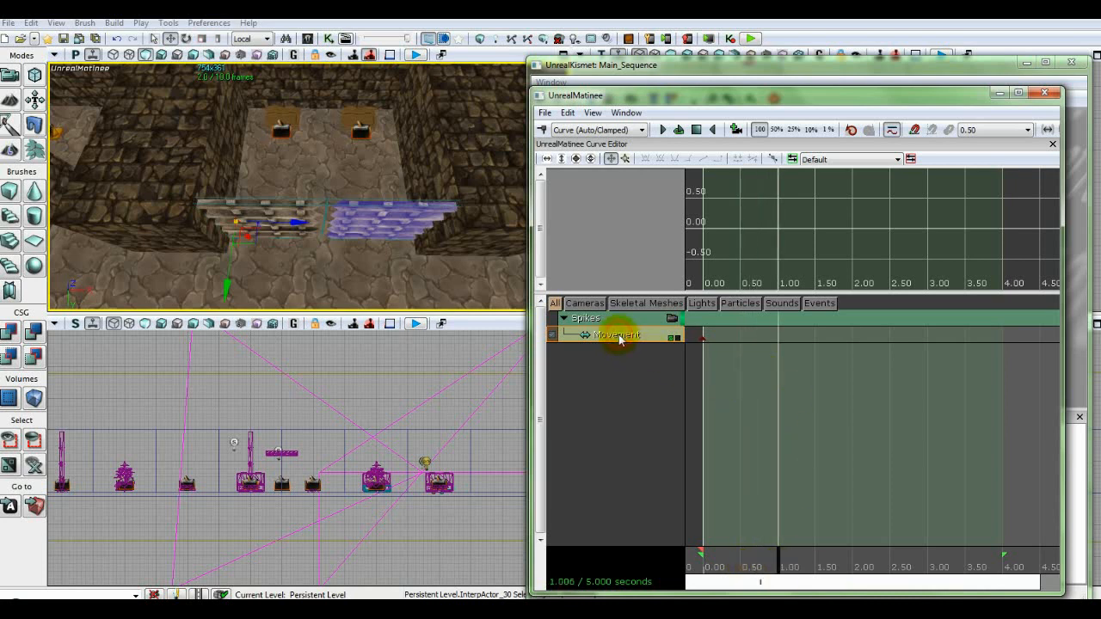
key("Return")
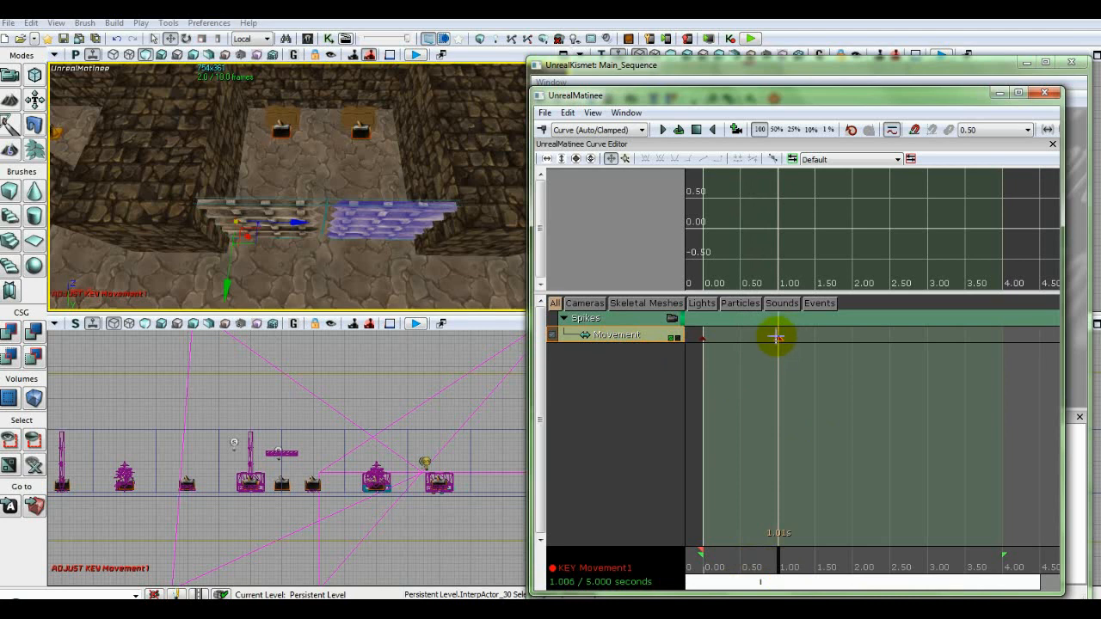
right_click(778, 341)
left_click(803, 347)
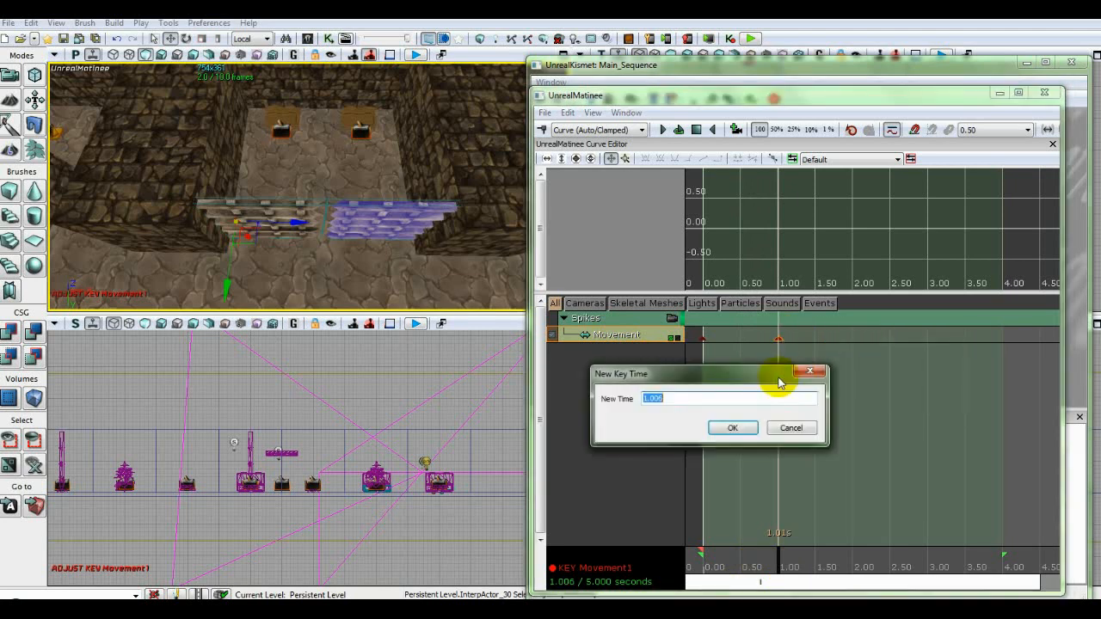
type("1")
key("Return")
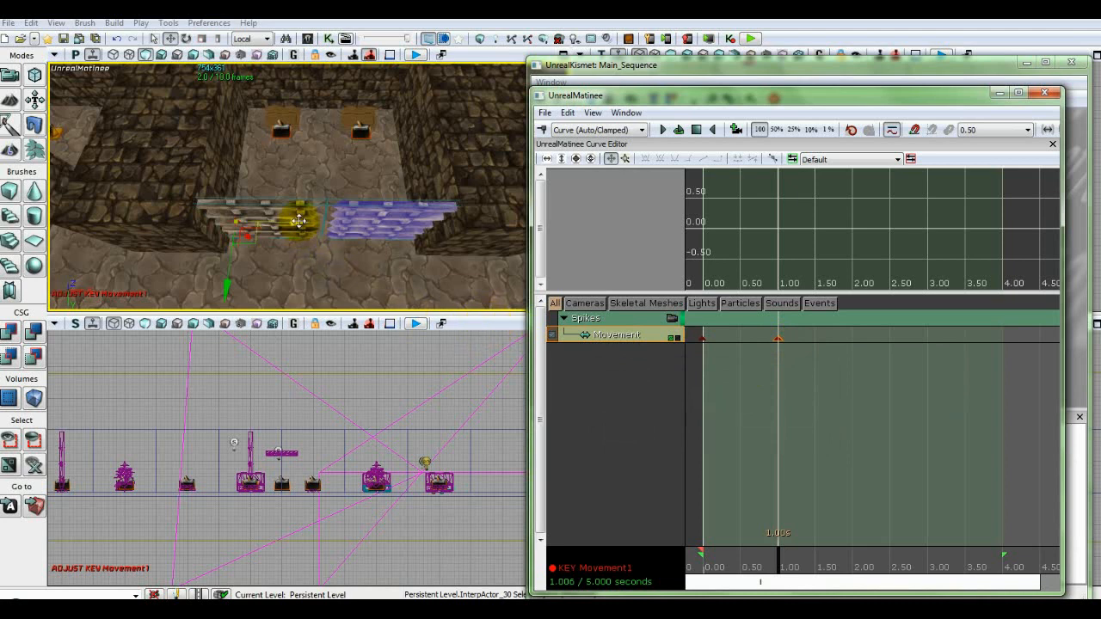
Slide the gate half into the right wall for the 1-second key and play back the Matinee to preview the motion
left_click_drag(292, 224, 381, 236)
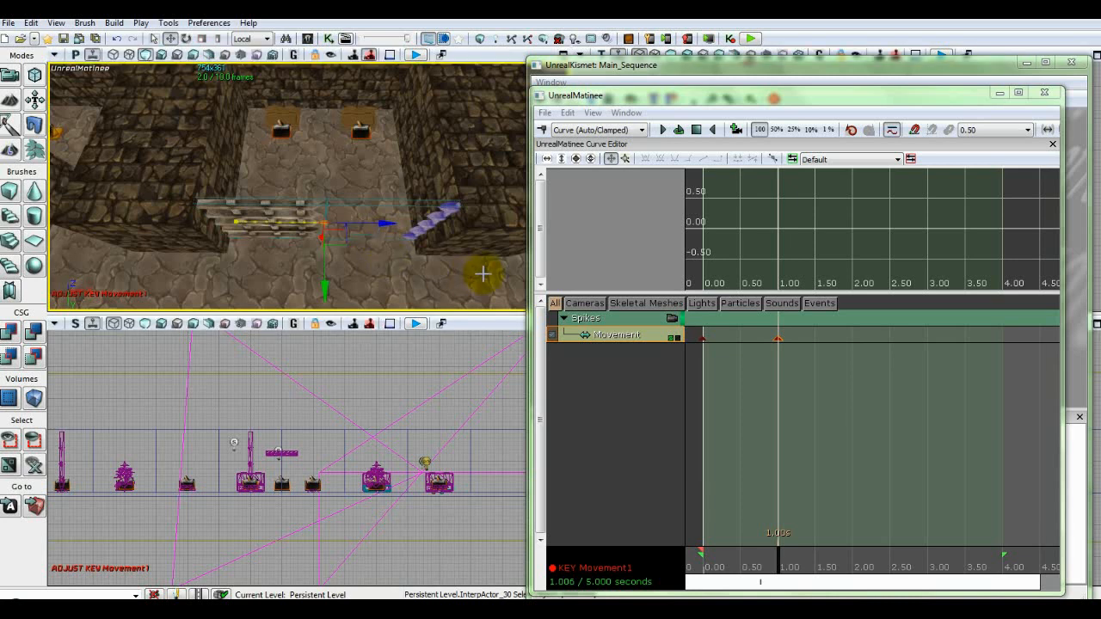
left_click(697, 129)
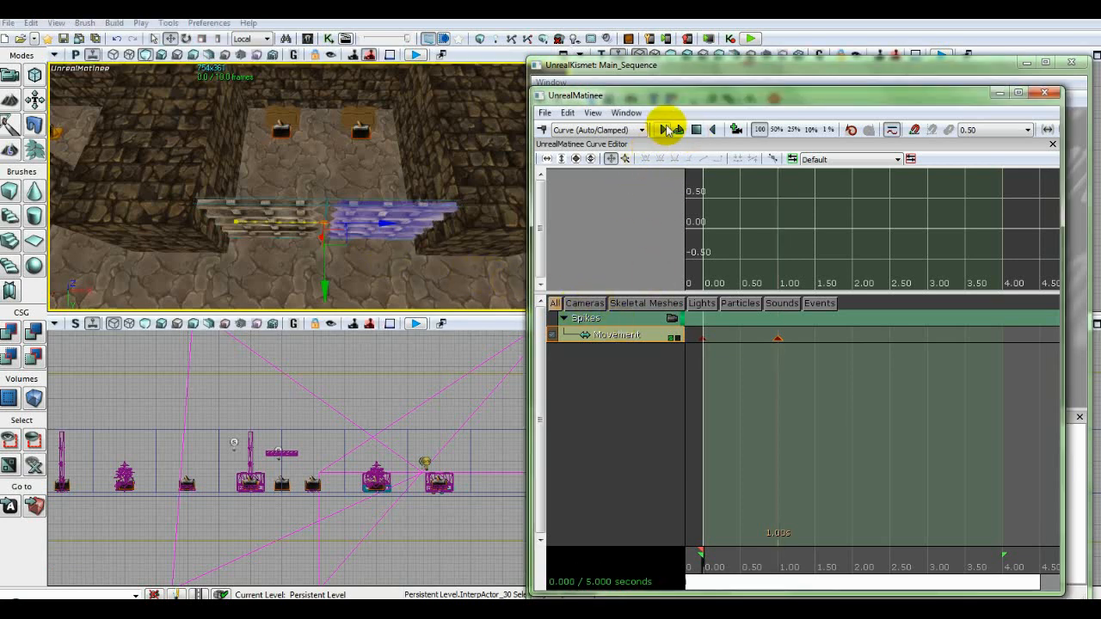
left_click(664, 129)
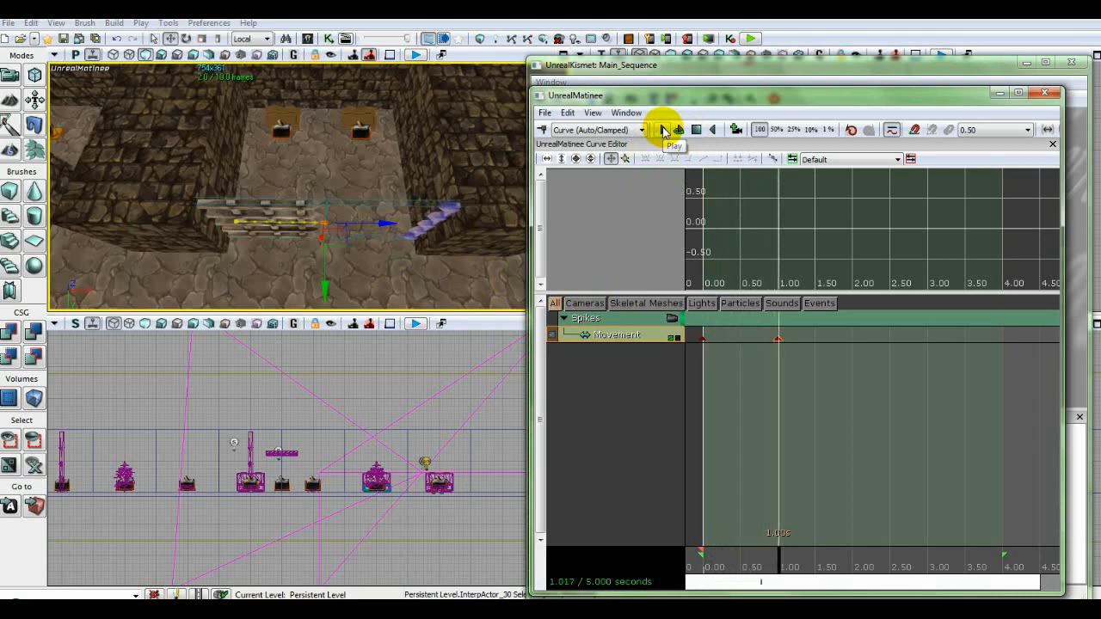
left_click(697, 129)
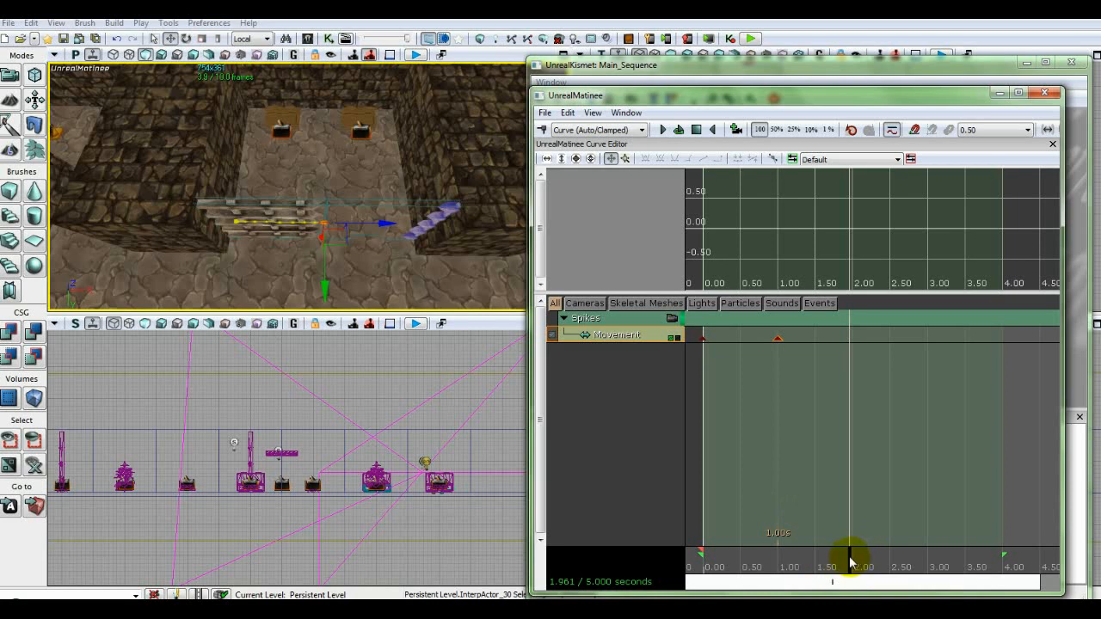
Add a third key to the Spikes movement track and set its time to 1.5 seconds
left_click_drag(850, 561, 817, 561)
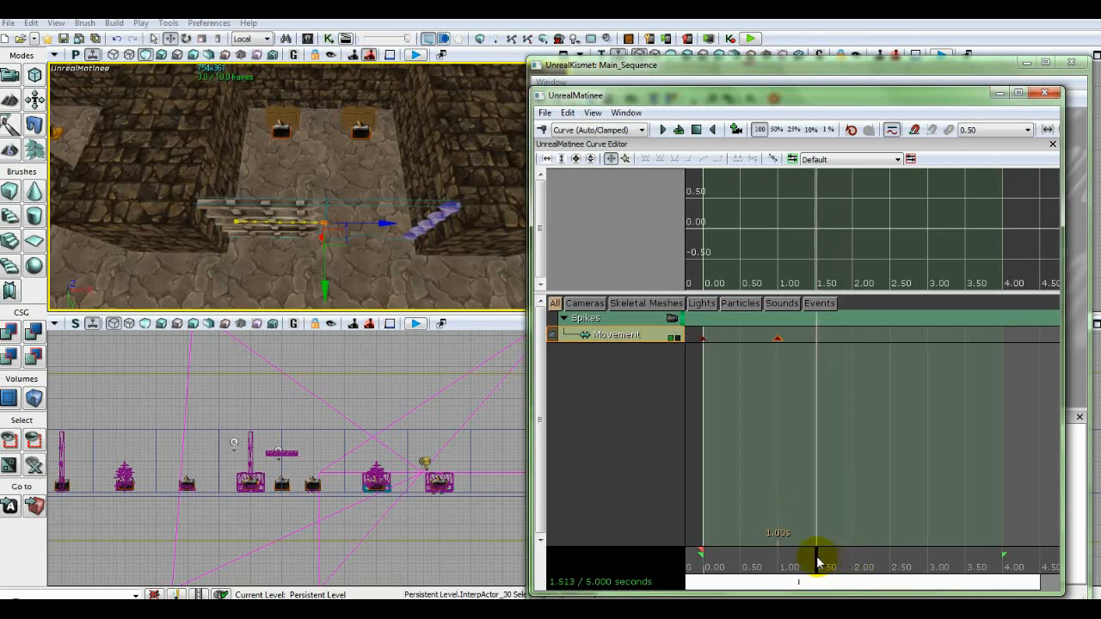
left_click_drag(818, 561, 815, 561)
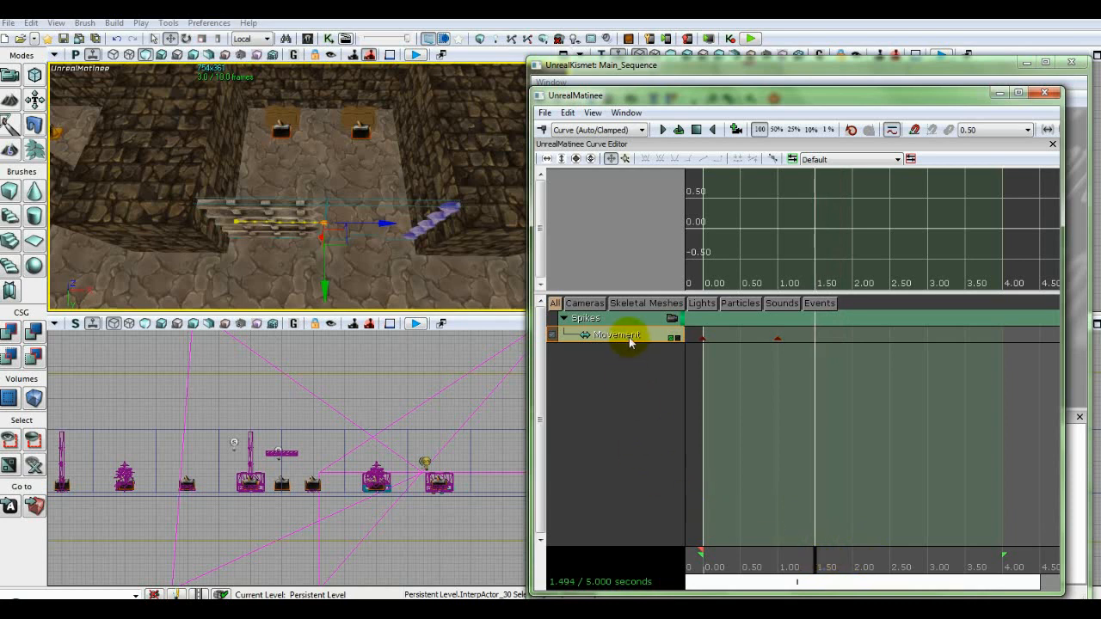
key("Return")
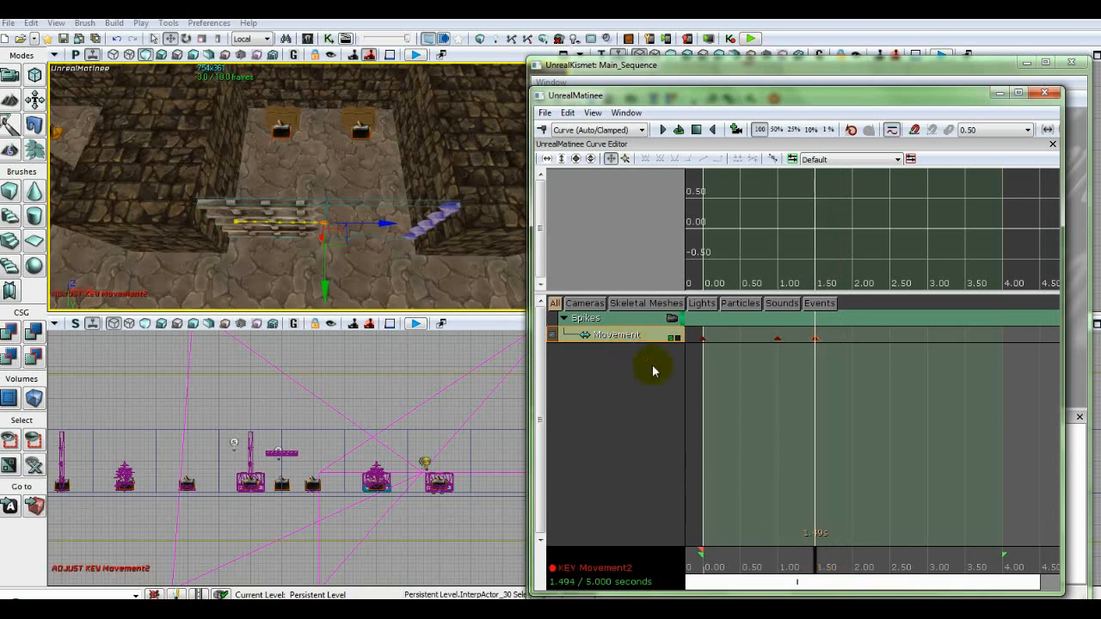
right_click(814, 338)
left_click(833, 346)
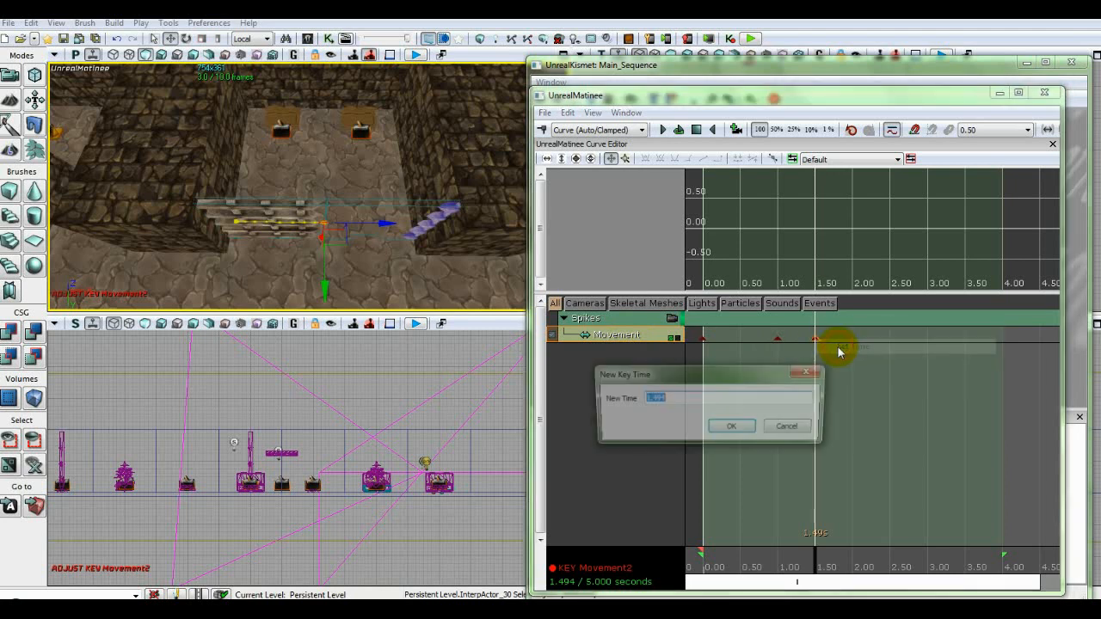
type("1.")
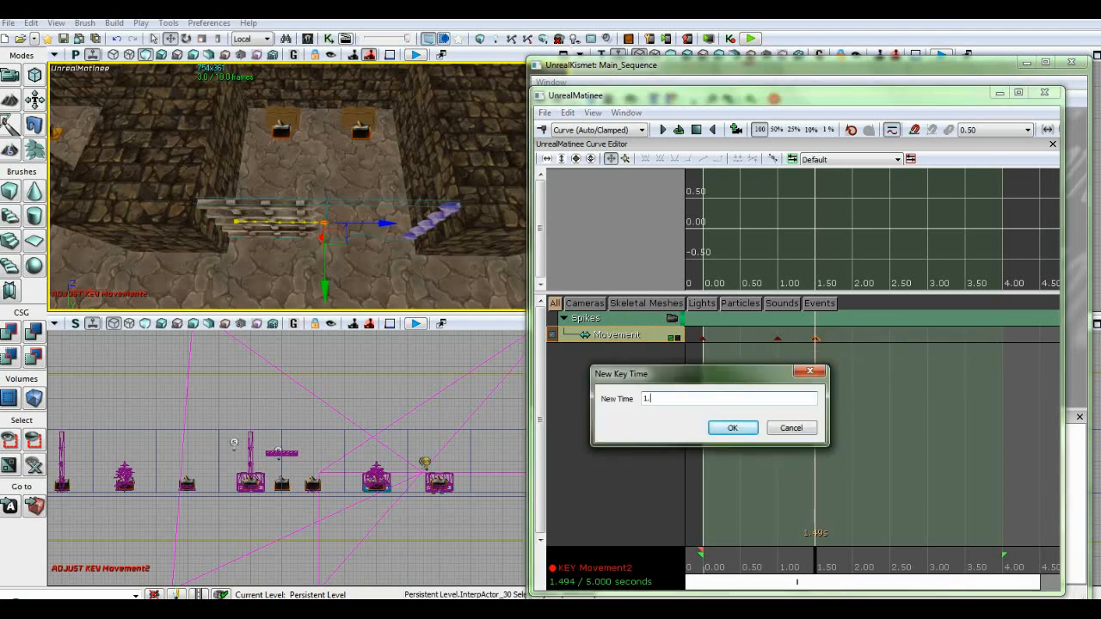
type("5")
key("Return")
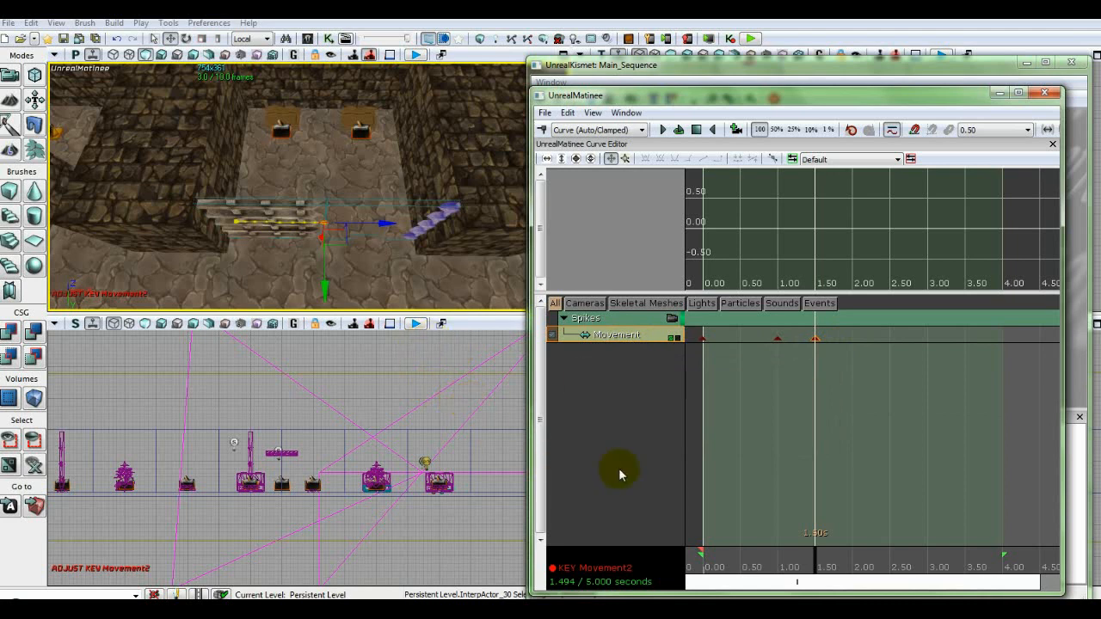
Add a fourth key to the Spikes movement track and set its time to 1.75 seconds
left_click_drag(815, 561, 836, 565)
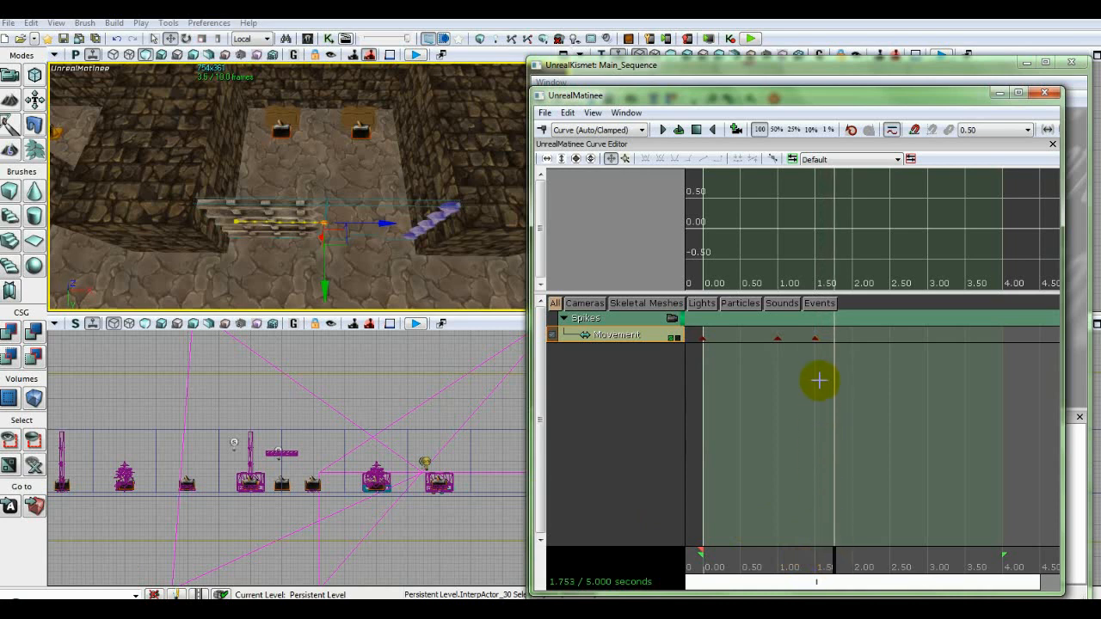
left_click(646, 341)
key("Return")
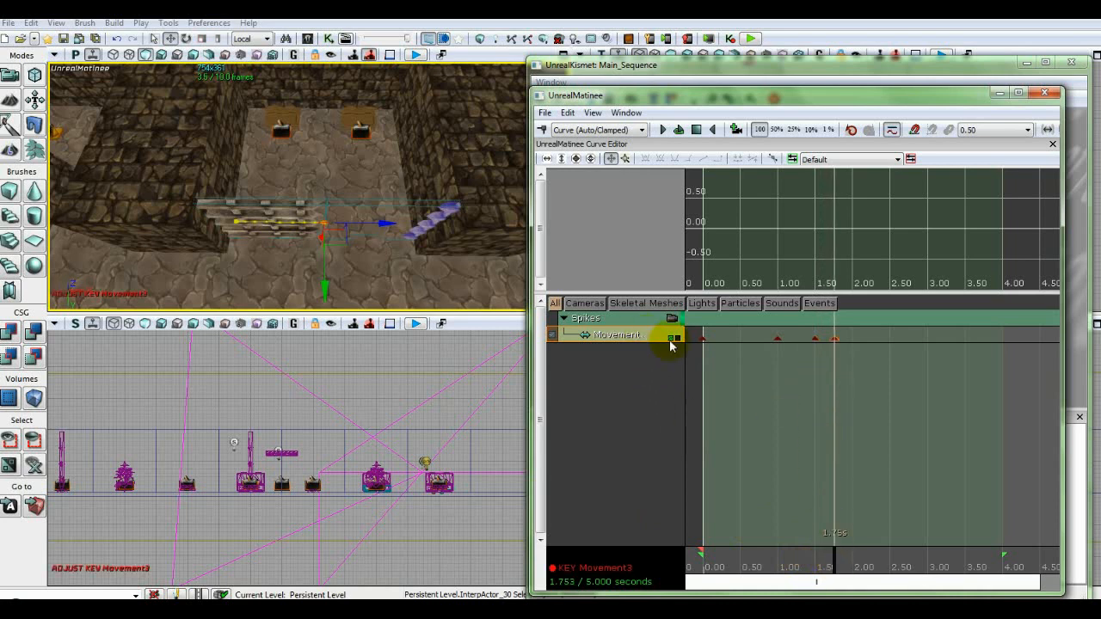
right_click(834, 339)
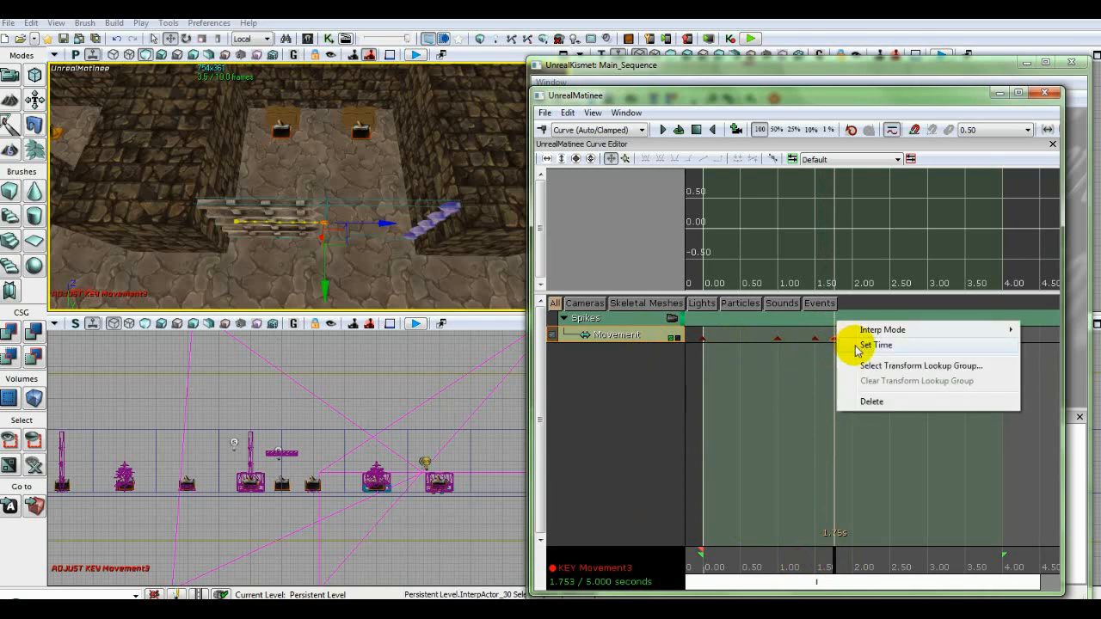
left_click(850, 345)
type("1.85")
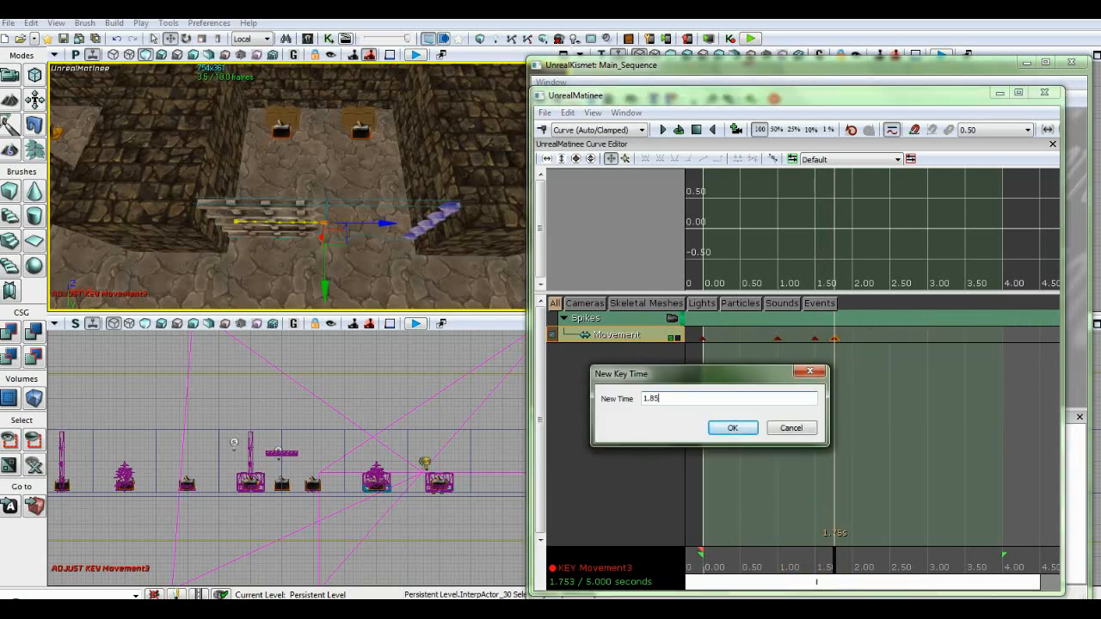
key("Return")
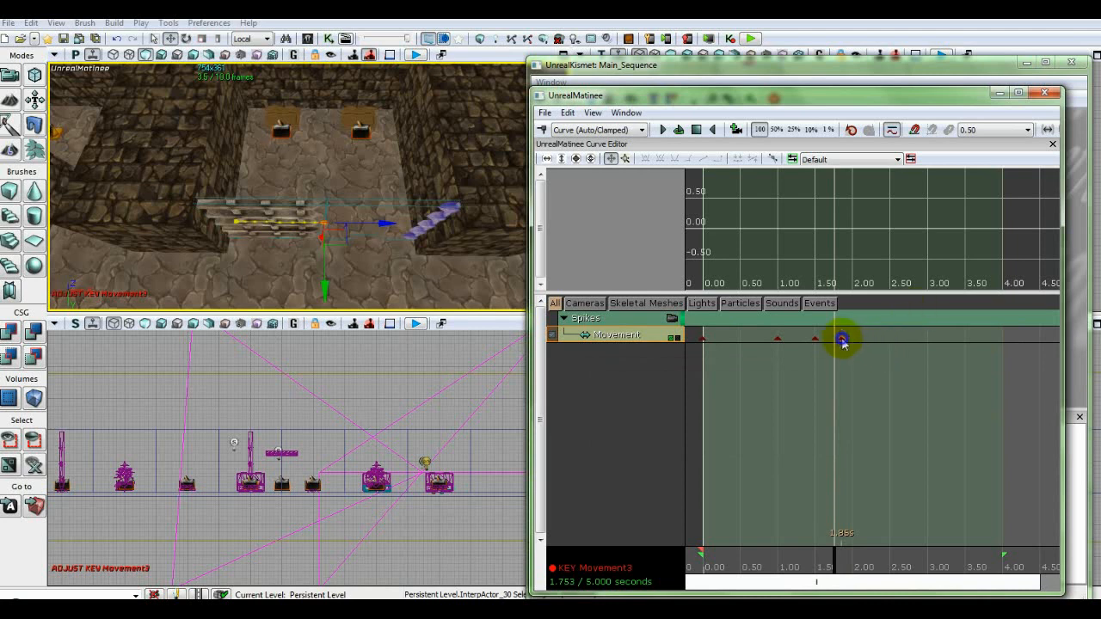
right_click(843, 343)
left_click(863, 347)
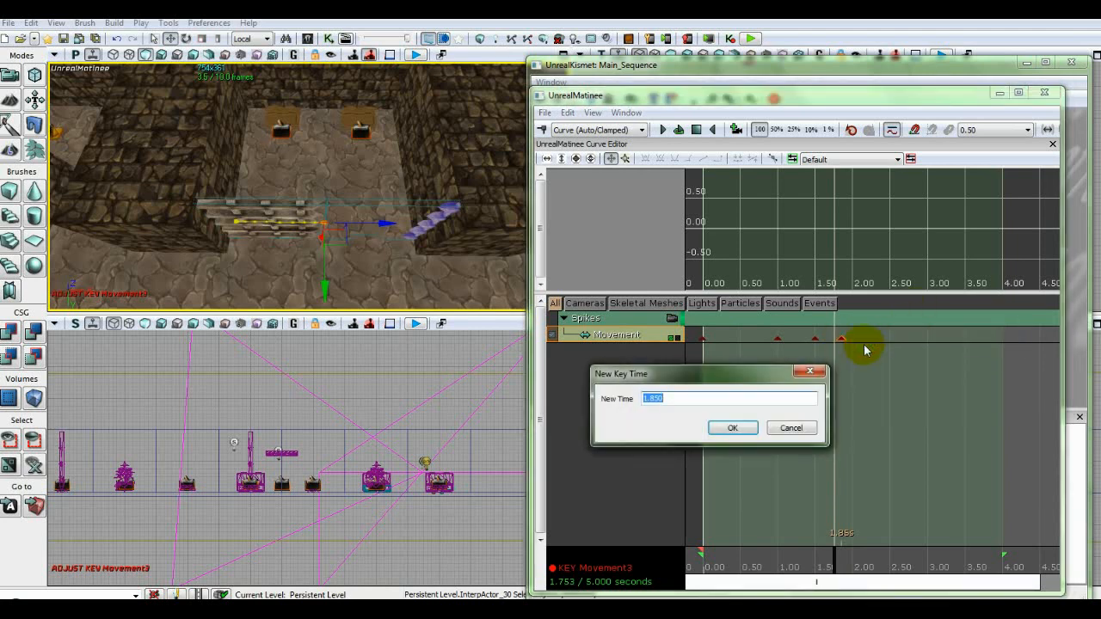
type("1")
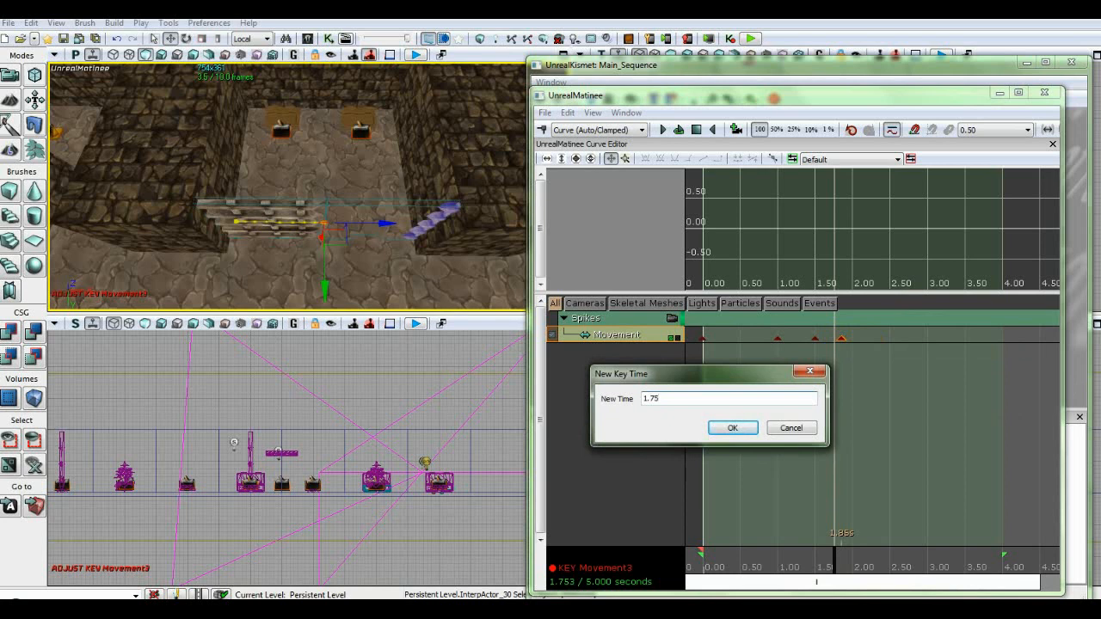
key("Return")
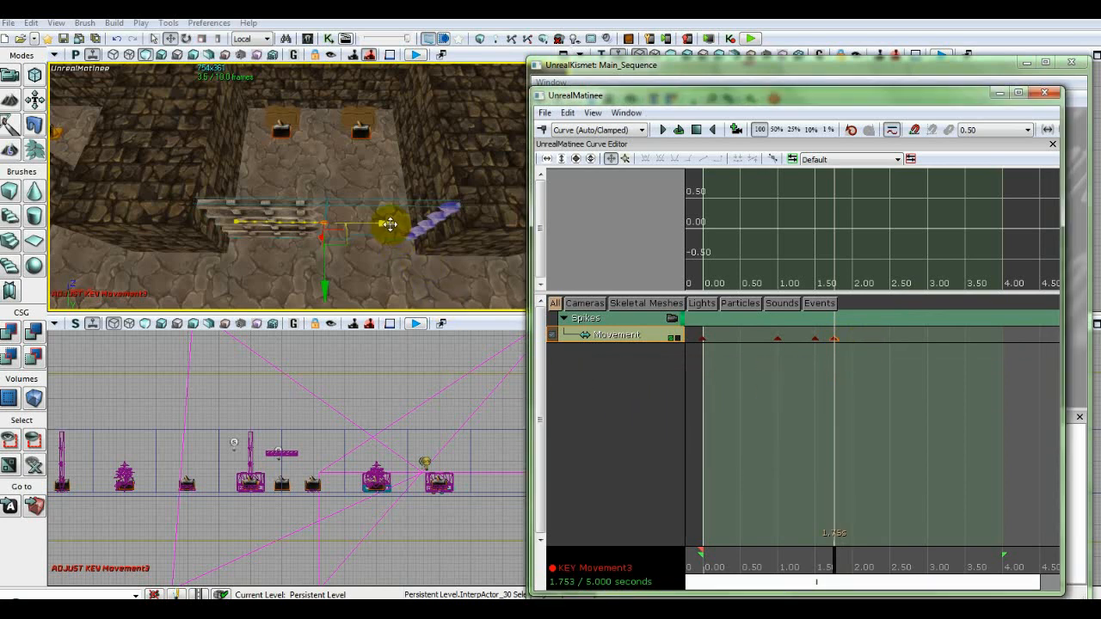
Slide the gate half back out of the right wall to its closed position for the 1.75-second key, and minimize the Kismet window
left_click_drag(390, 224, 299, 230)
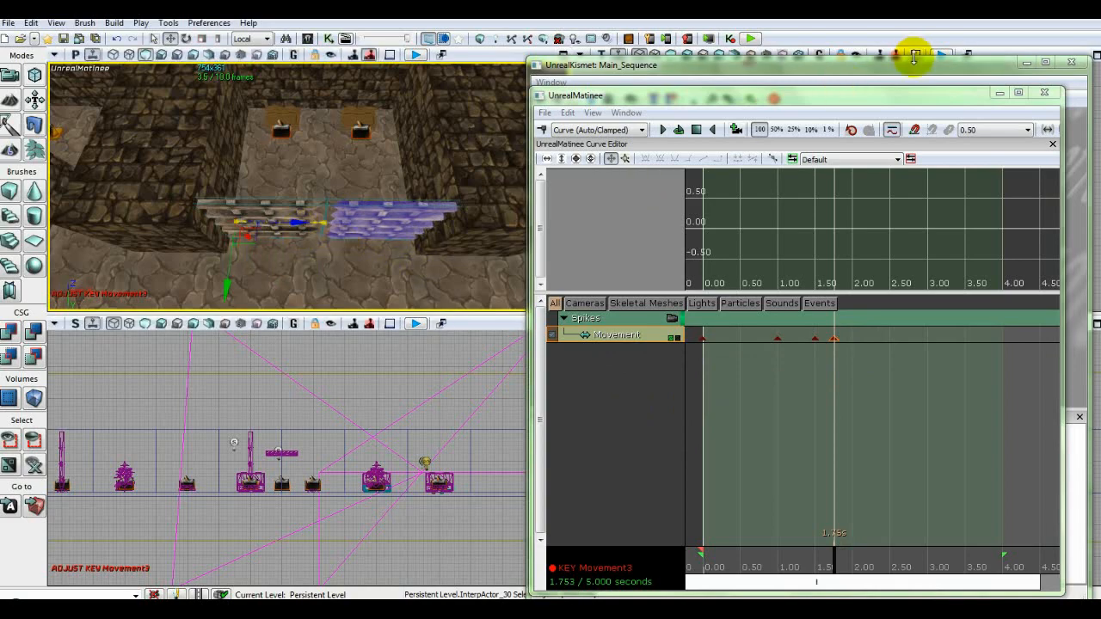
left_click_drag(901, 67, 442, 94)
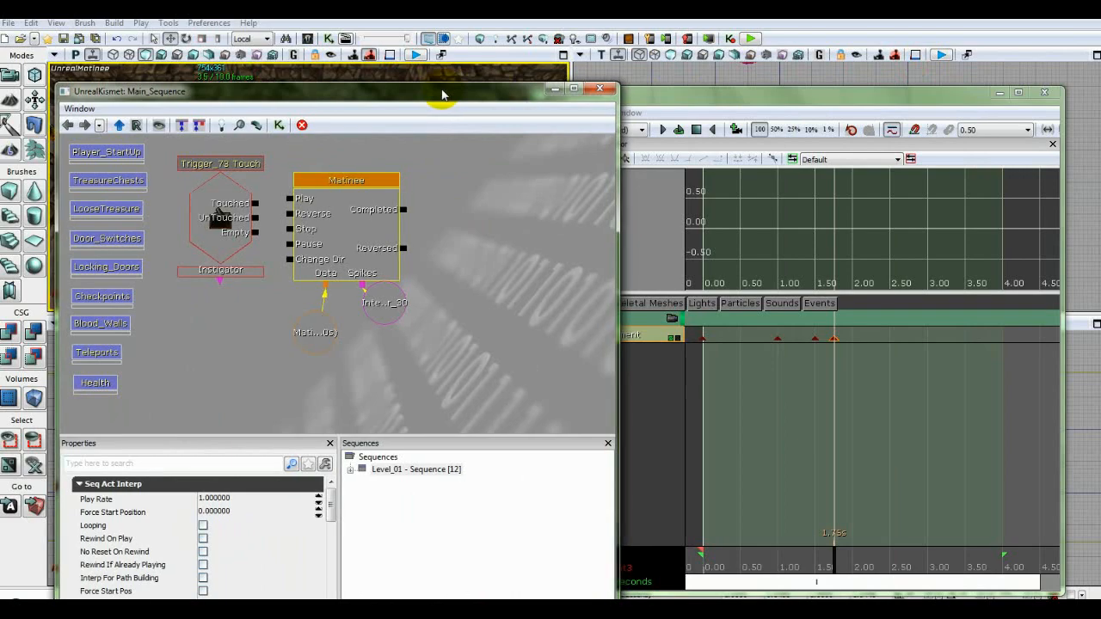
left_click(555, 89)
left_click_drag(927, 100, 506, 100)
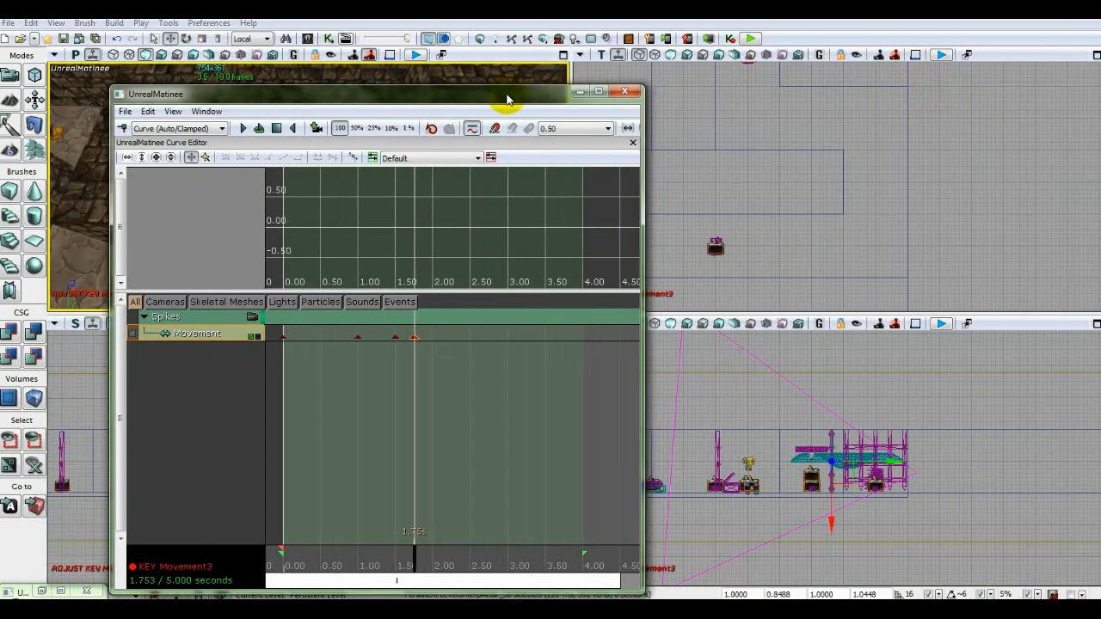
right_click_drag(814, 92, 811, 301)
right_click_drag(817, 120, 780, 309)
scroll(772, 158, "up", 5)
scroll(779, 231, "up", 4)
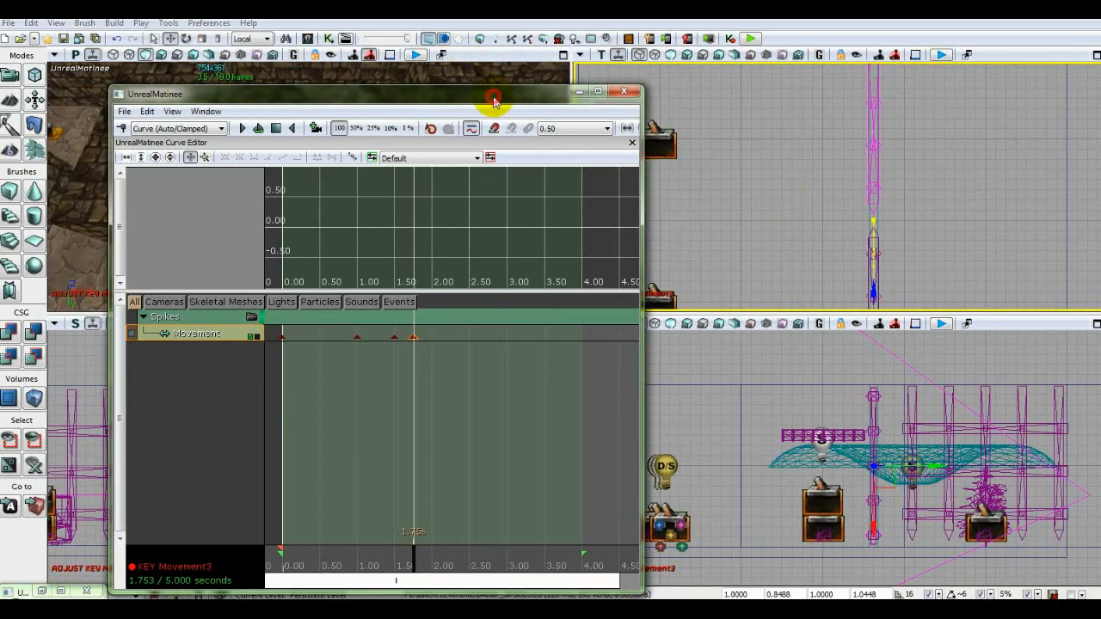
left_click_drag(499, 99, 935, 70)
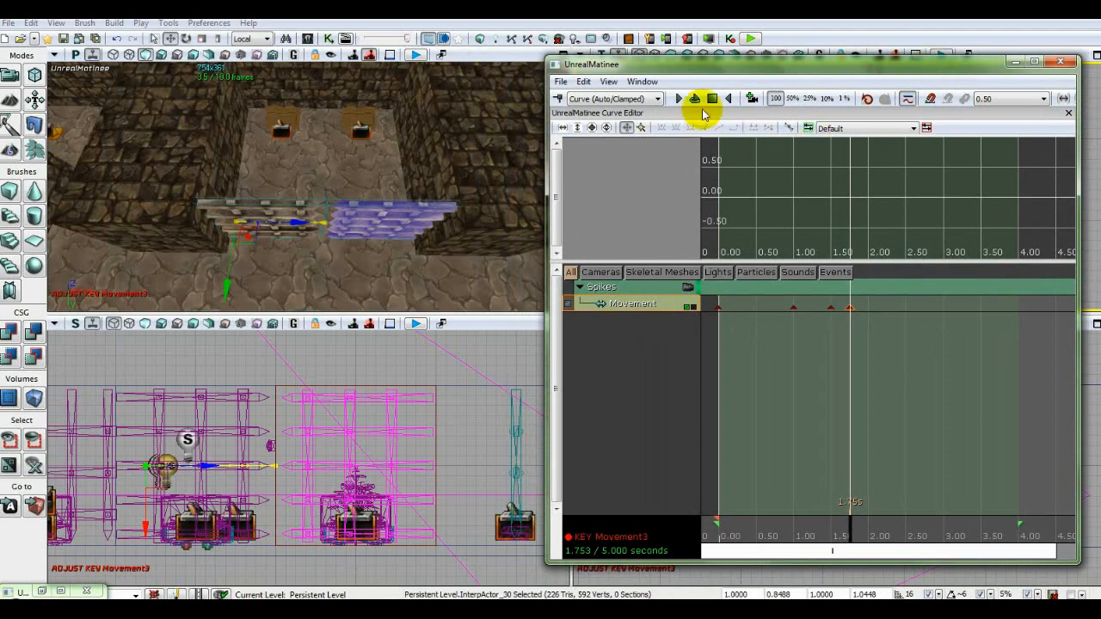
Play the Matinee from the start to preview the gate half opening and closing
left_click(713, 99)
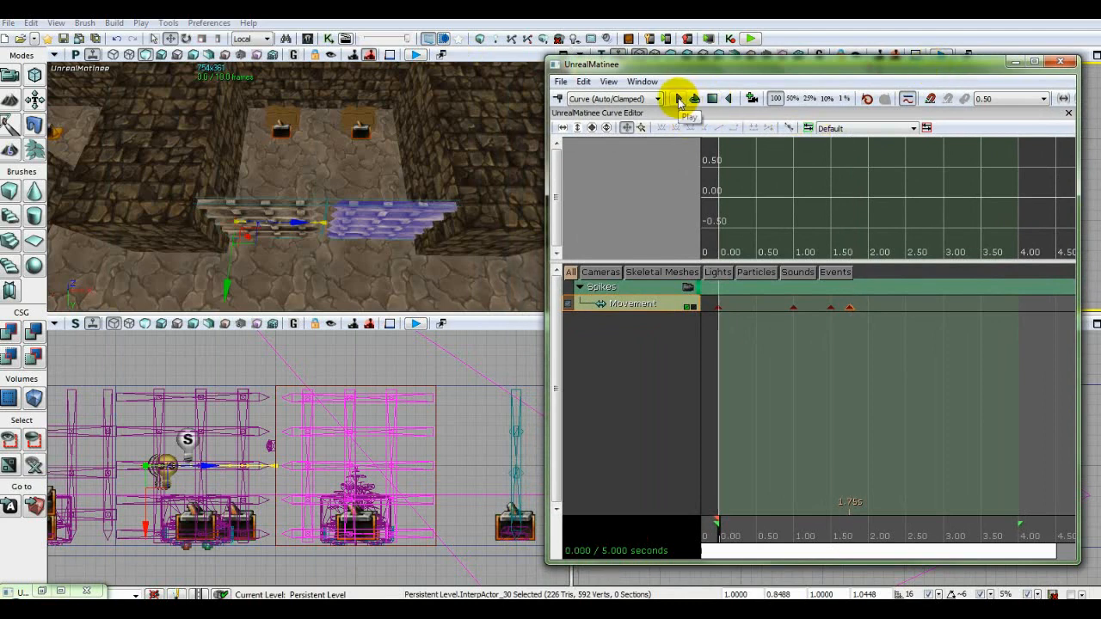
left_click(679, 100)
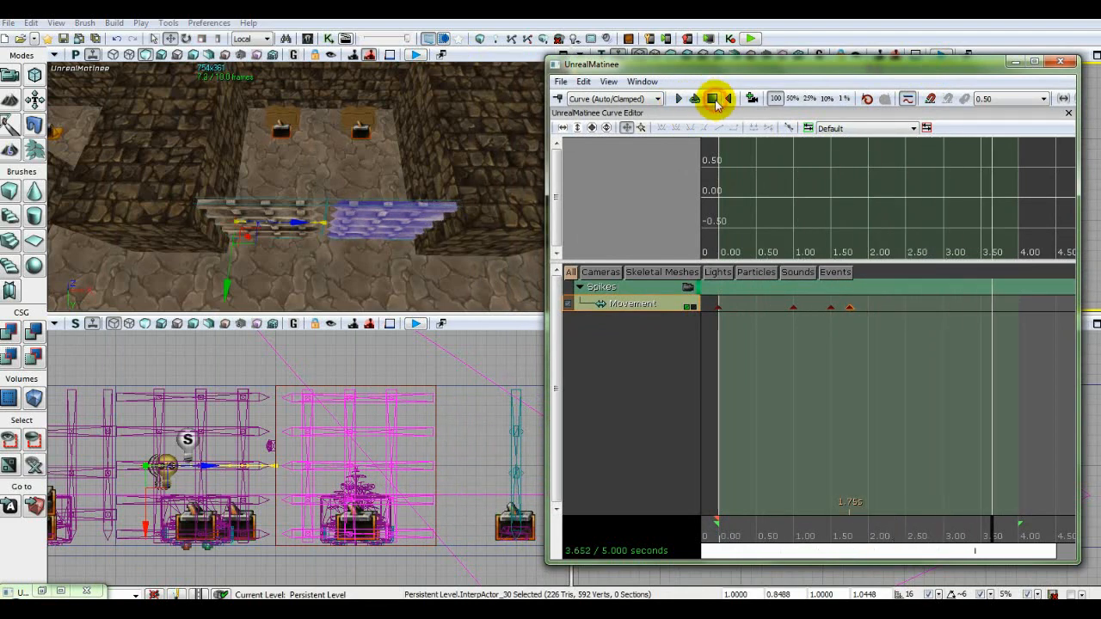
left_click(849, 307)
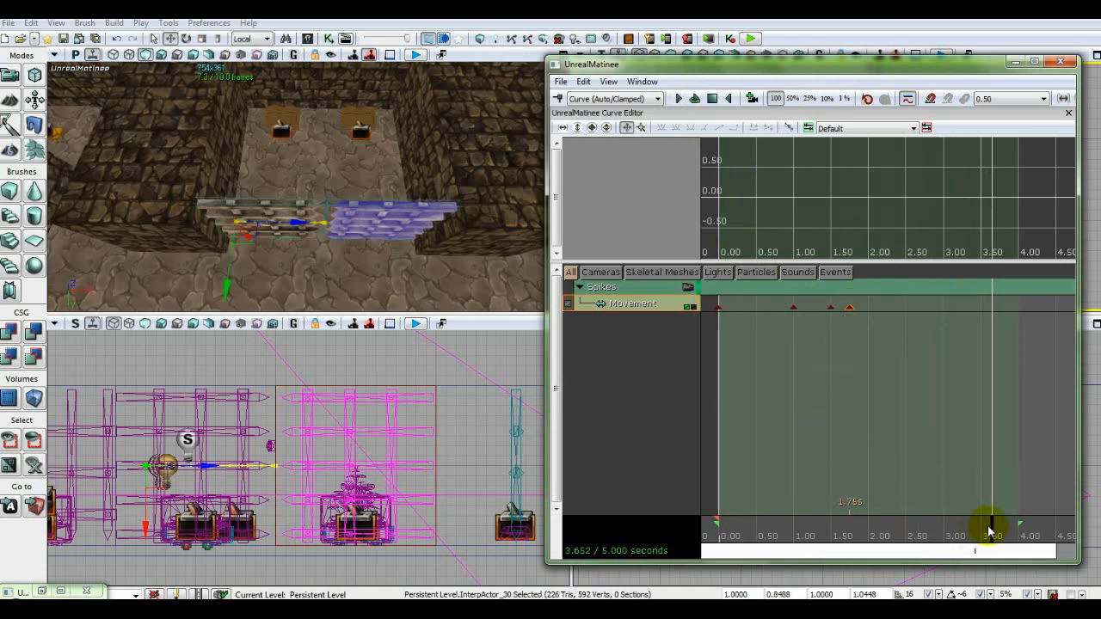
Add a fifth key to the Spikes movement track and set its time to 2 seconds
left_click_drag(992, 531, 869, 520)
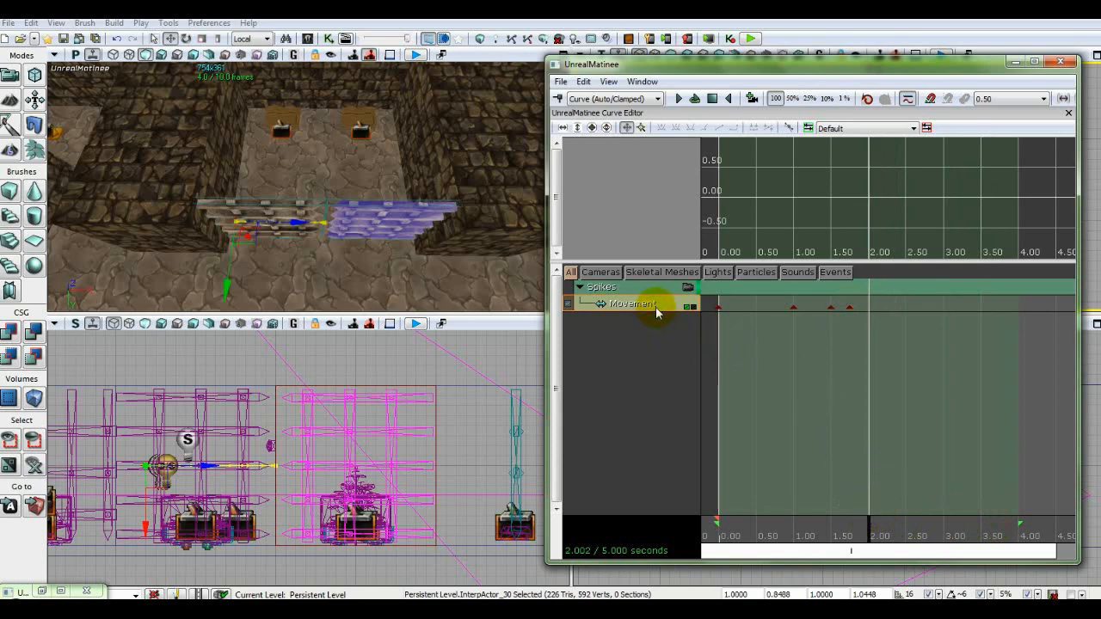
key("Return")
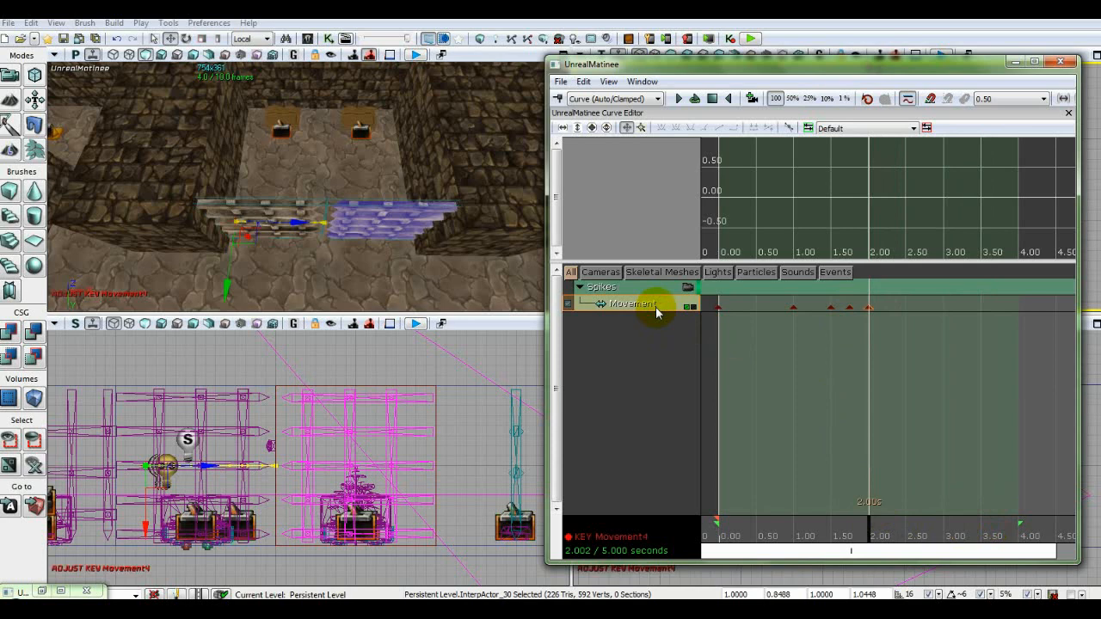
right_click(869, 308)
left_click(895, 316)
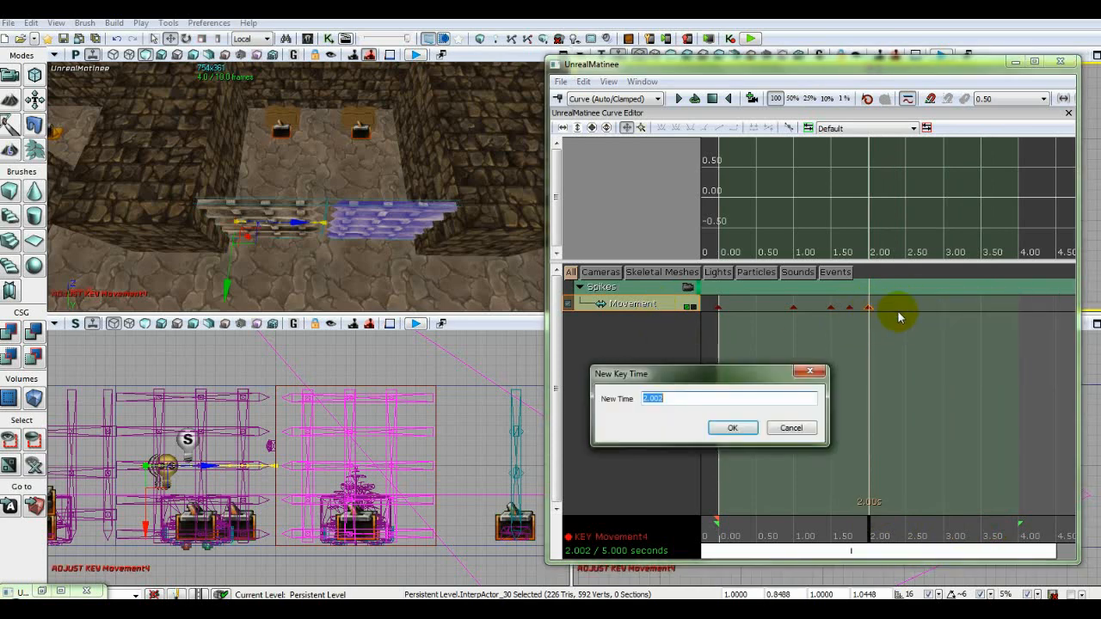
type("2")
key("Return")
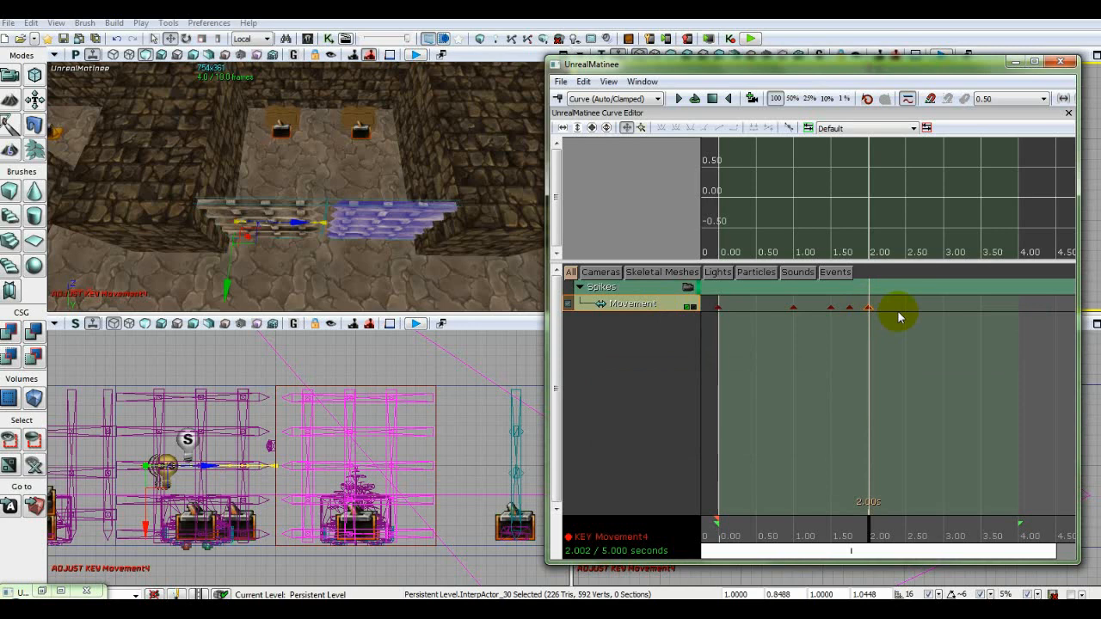
Move the loop section's end to the longest selected track endpoint and shorten the sequence to end at 2 seconds
right_click(1017, 519)
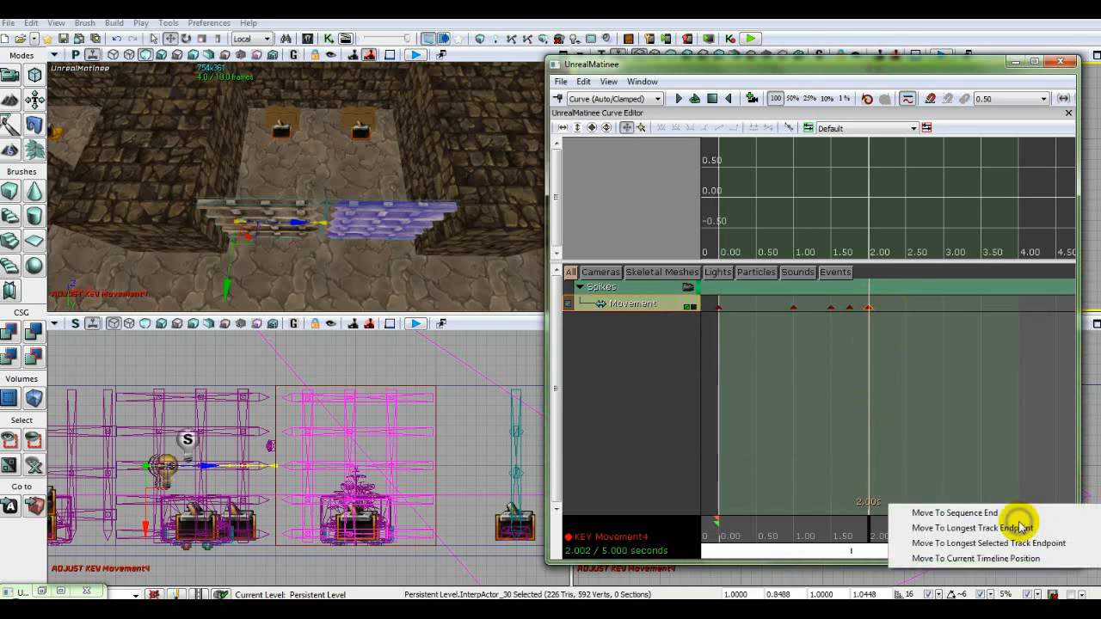
left_click(974, 545)
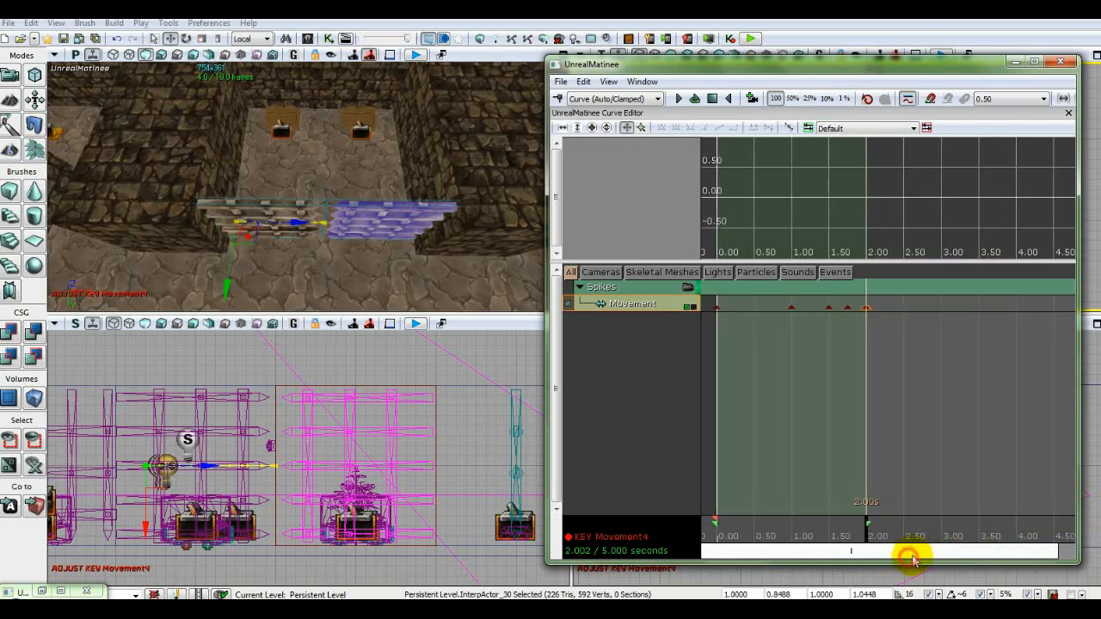
left_click_drag(914, 559, 996, 550)
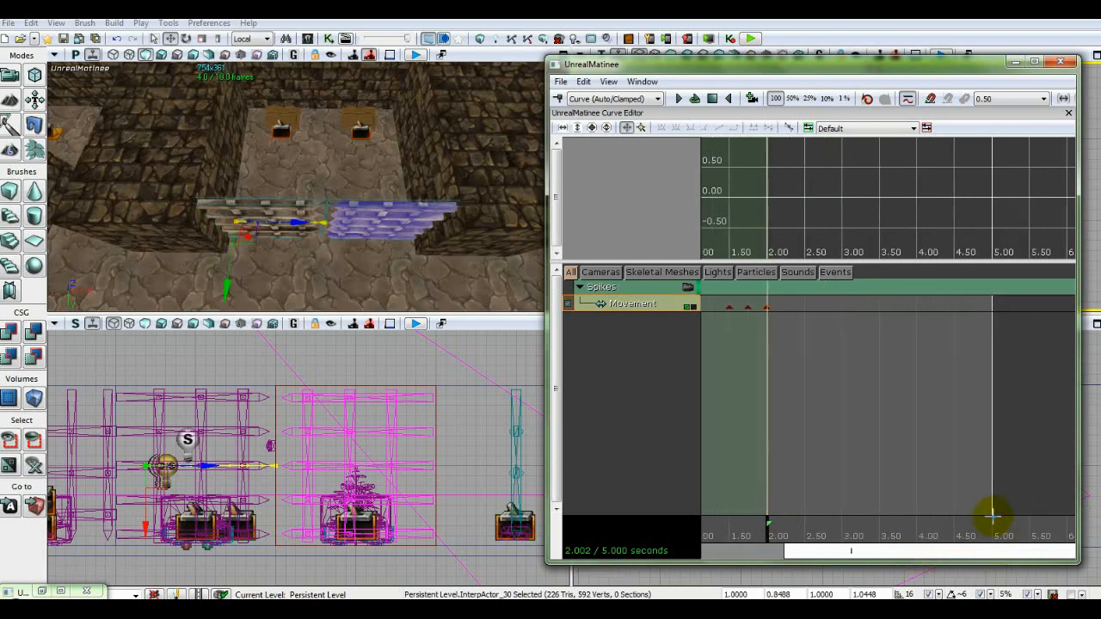
right_click(993, 516)
left_click(995, 521)
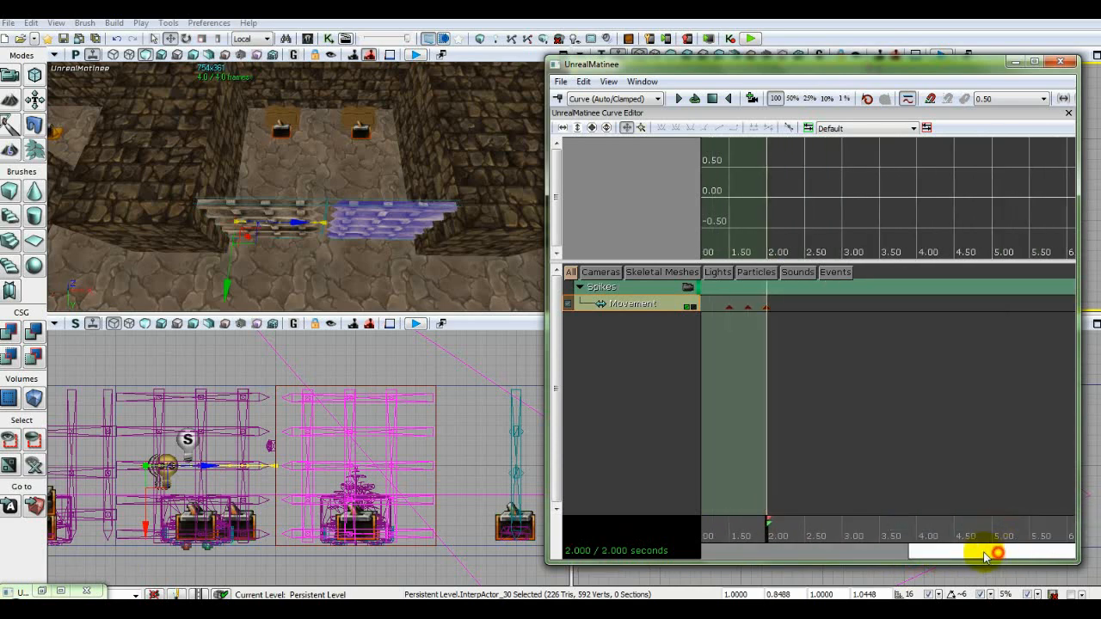
Play the shortened 2-second section in a loop from the start to check the gate half's motion
left_click_drag(985, 554, 768, 553)
left_click_drag(952, 554, 845, 551)
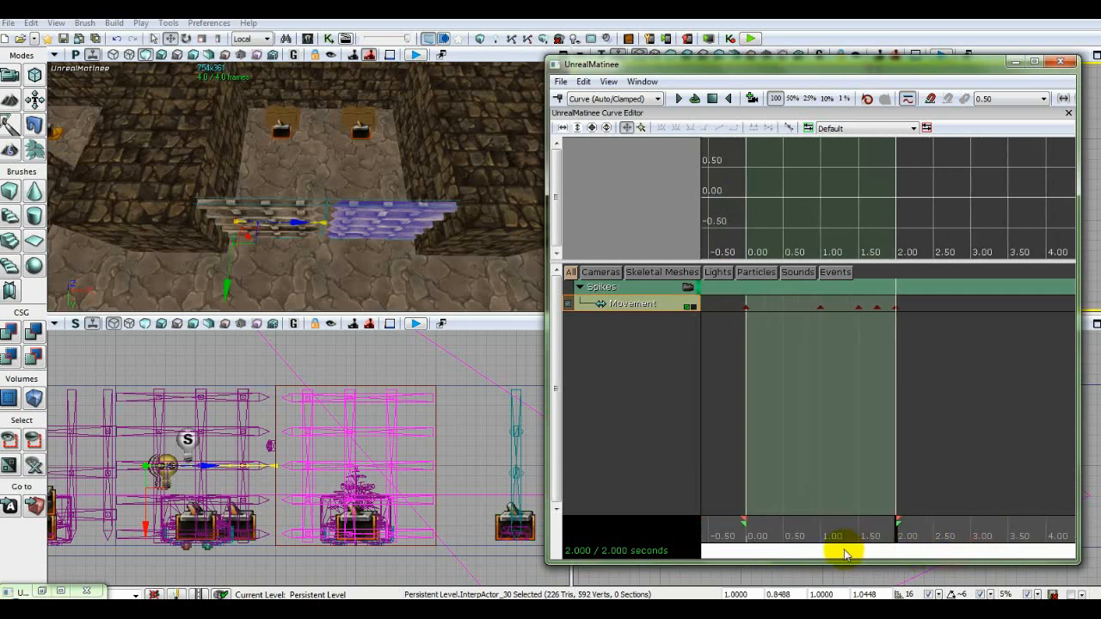
scroll(870, 430, "up", 3)
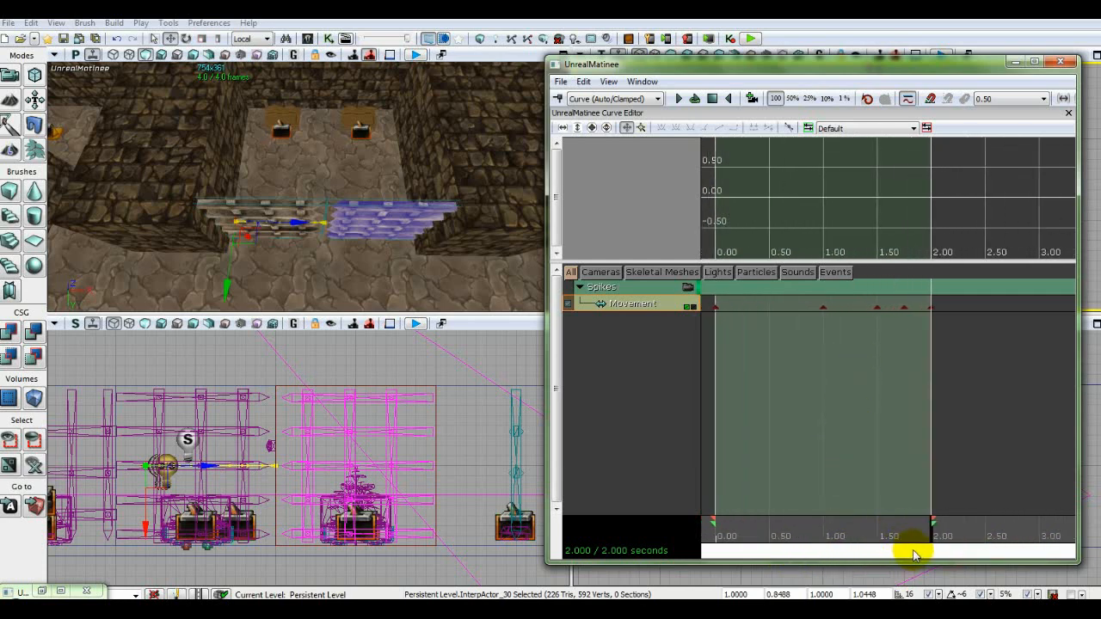
mouse_move(915, 556)
left_mouse_down()
mouse_move(873, 552)
mouse_move(896, 552)
left_mouse_up()
scroll(840, 431, "up", 2)
scroll(845, 447, "down", 1)
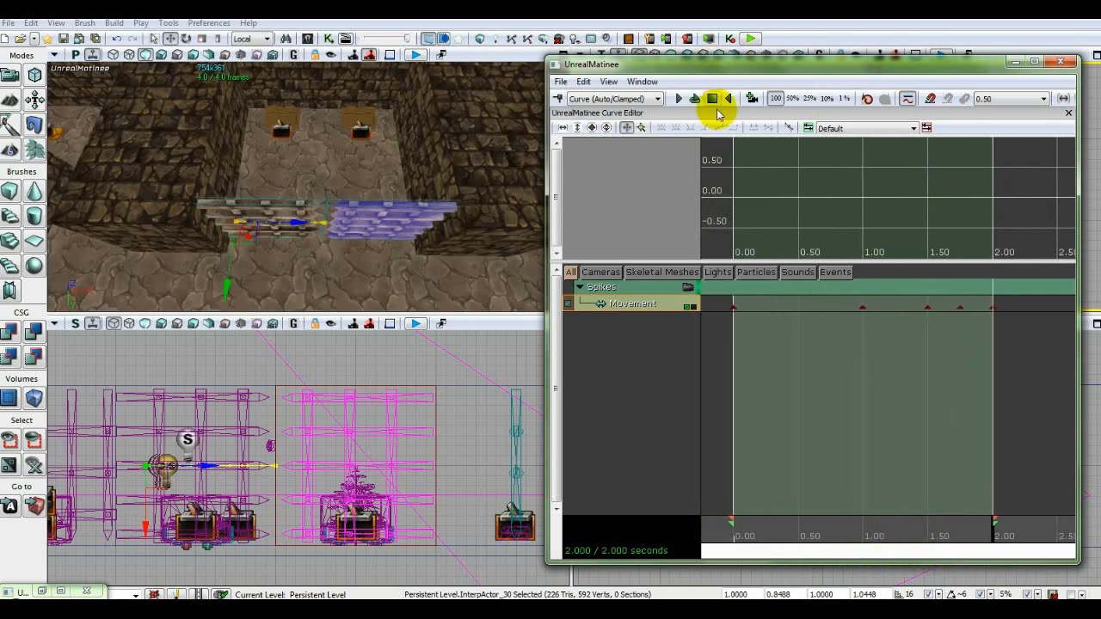
left_click(715, 99)
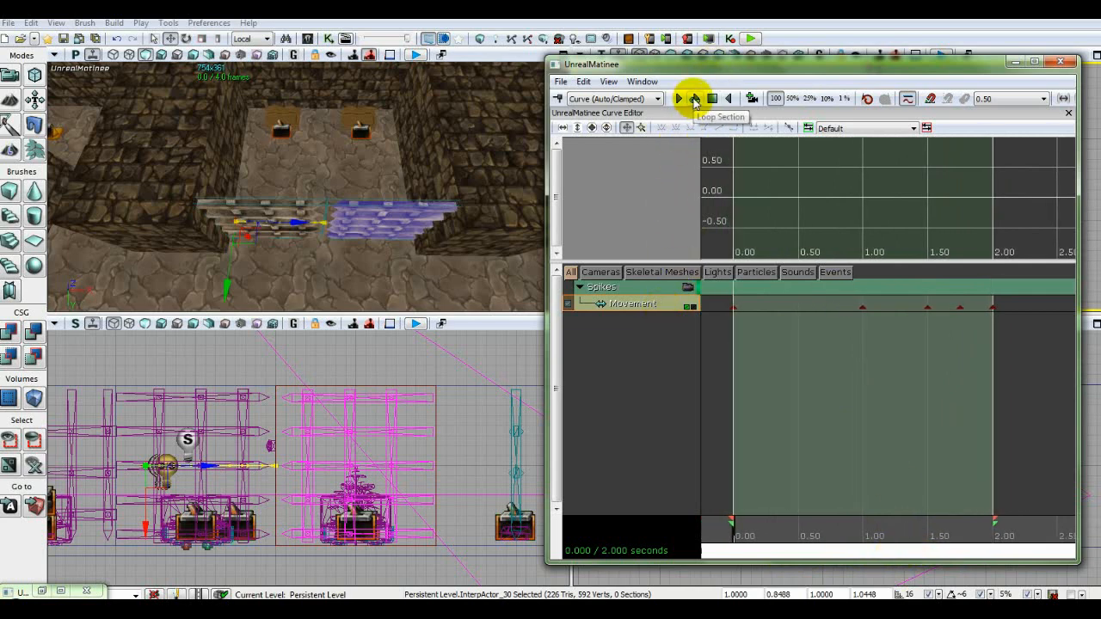
left_click(695, 99)
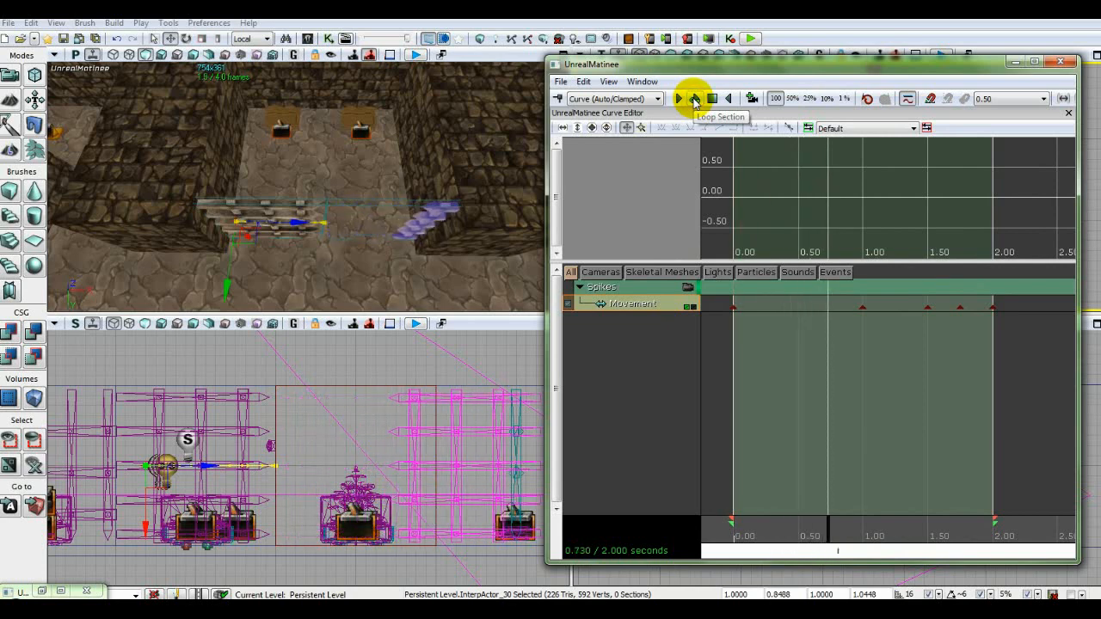
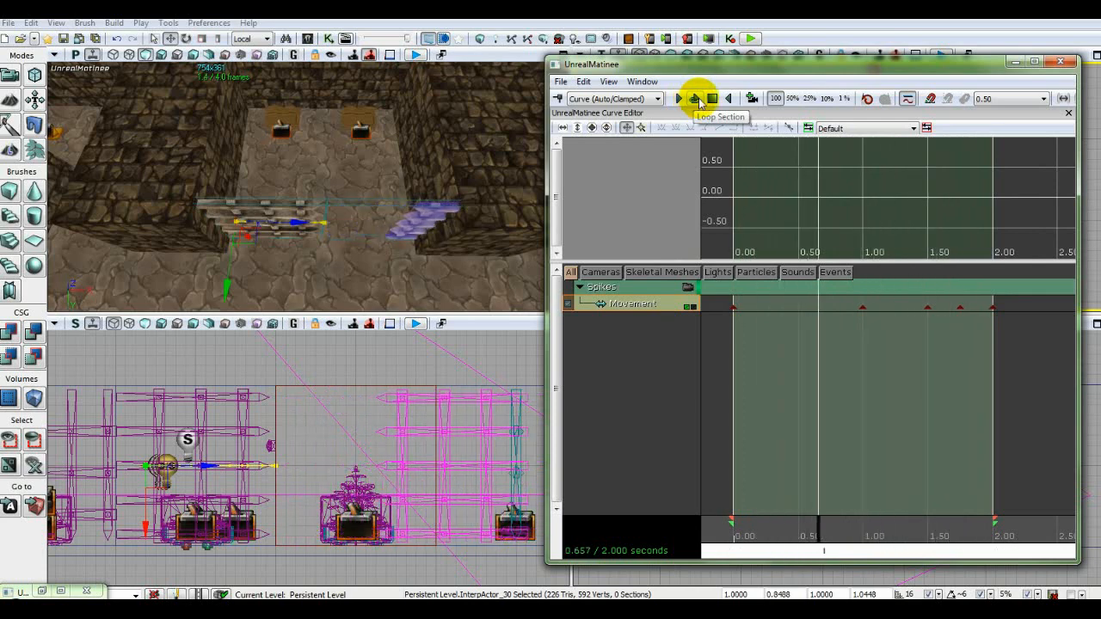
Stop the looping playback, reset it to the start, and create an empty Matinee group named Damage01 for the animated gate half's damage volume
left_click(713, 101)
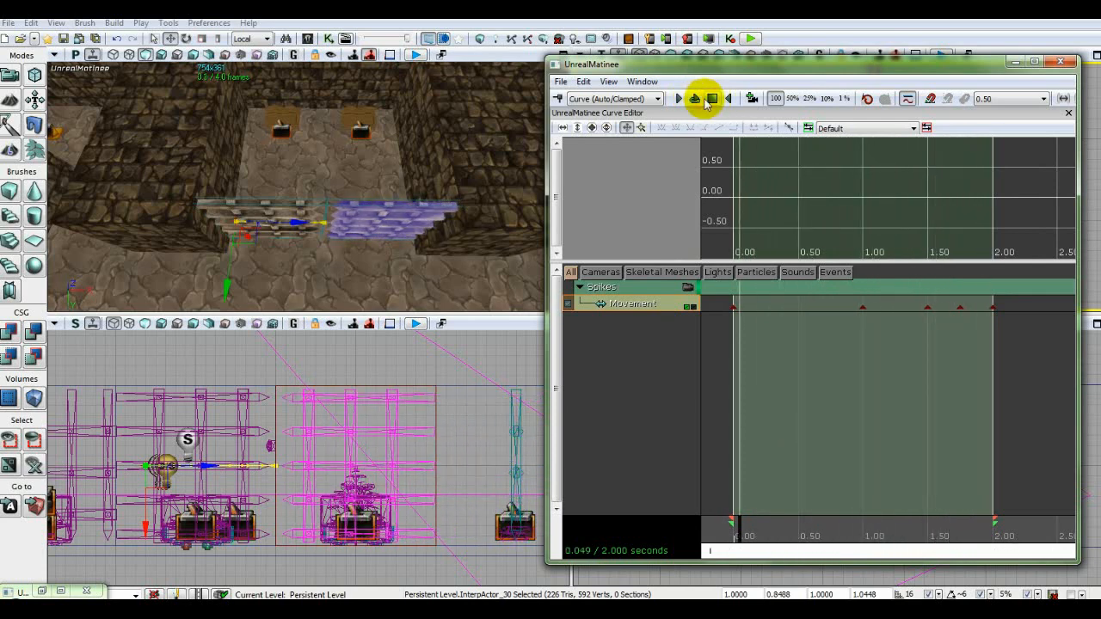
left_click(713, 100)
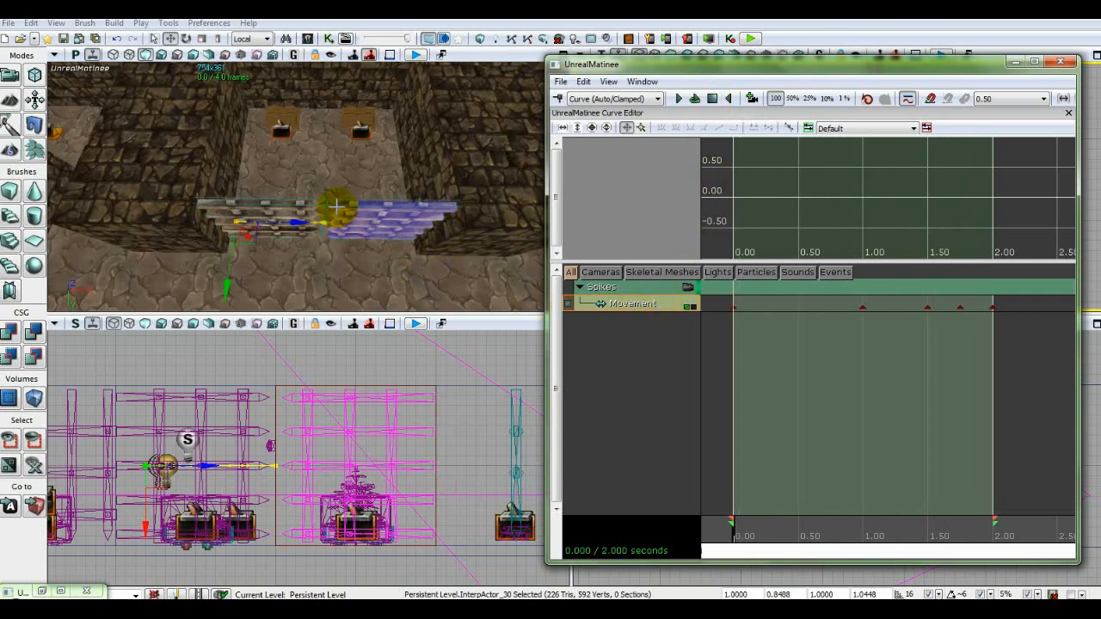
left_click(336, 207)
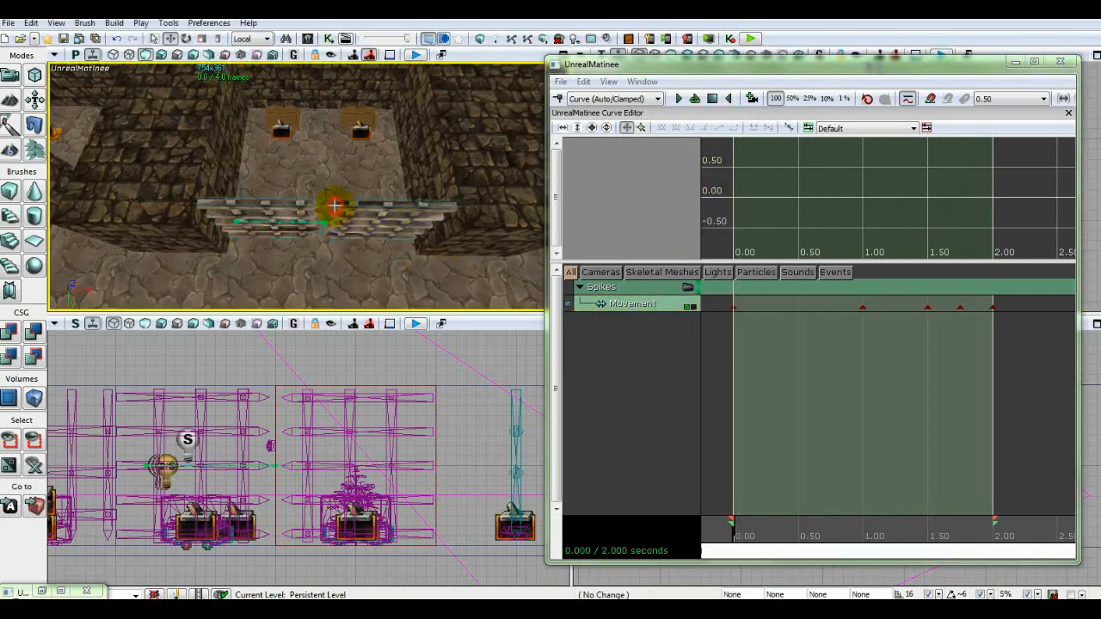
left_click(335, 207)
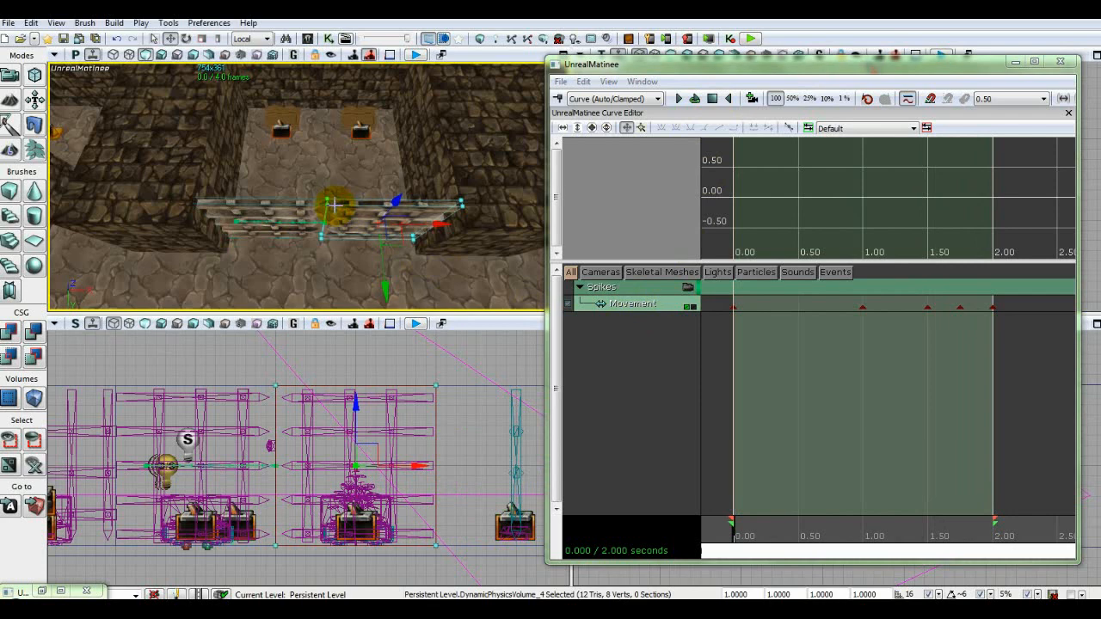
right_click(599, 326)
left_click(634, 352)
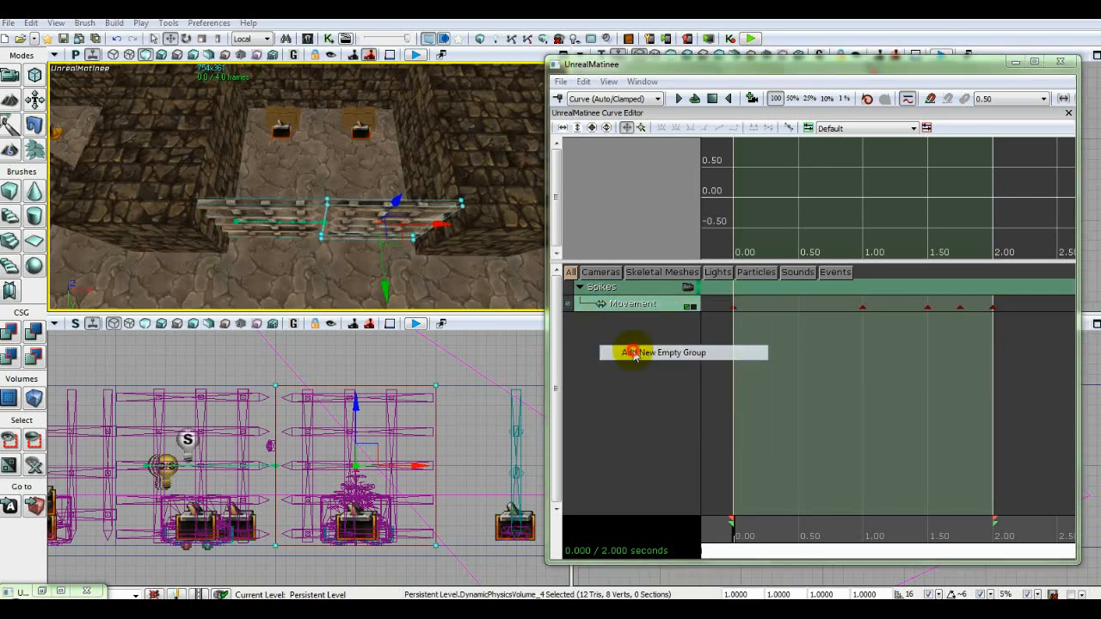
type("Damage01")
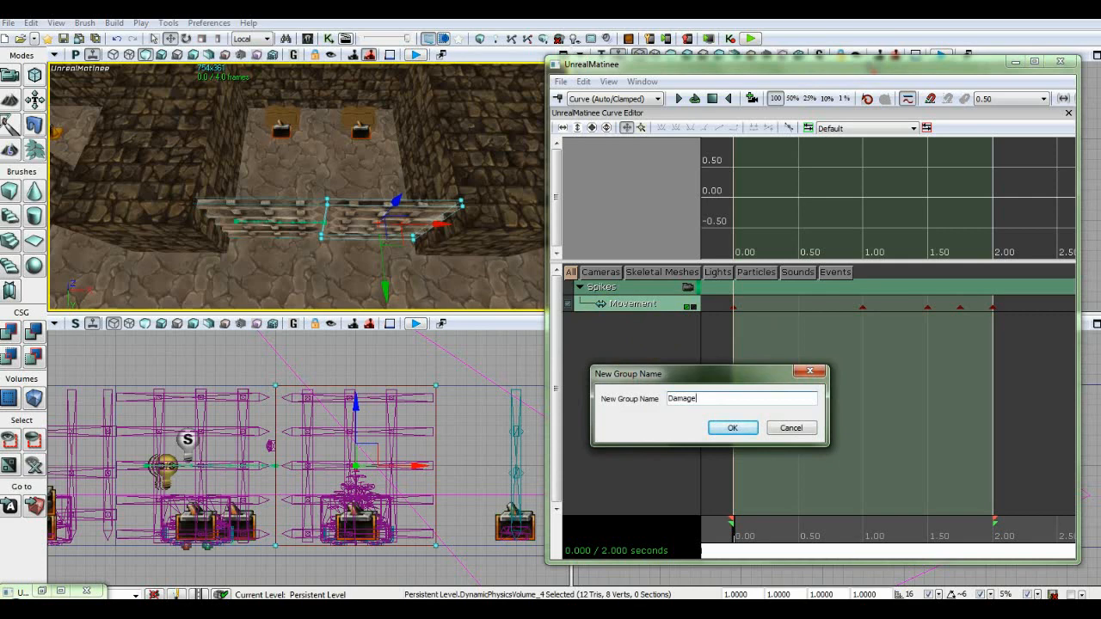
left_click(732, 428)
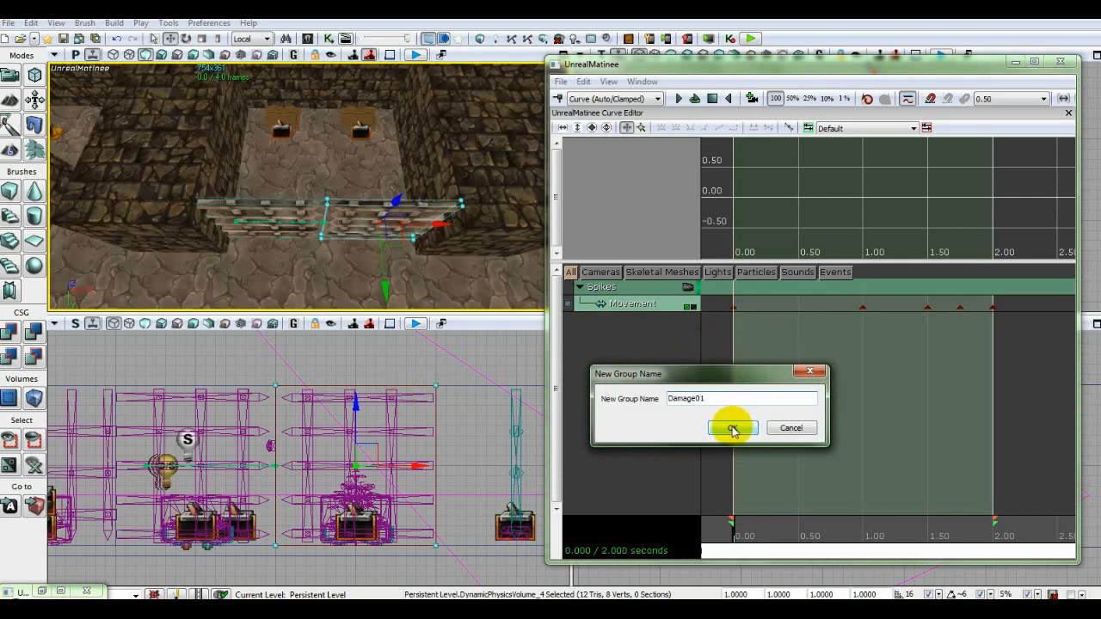
Rename the Spikes group as Spike01
left_click(628, 290)
right_click(628, 293)
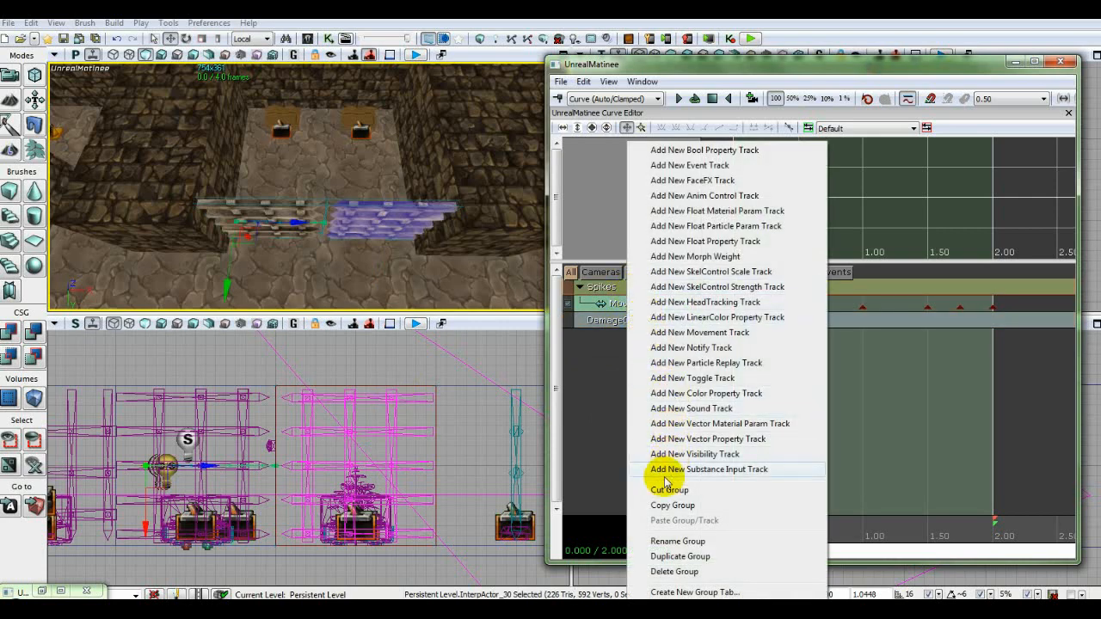
left_click(665, 541)
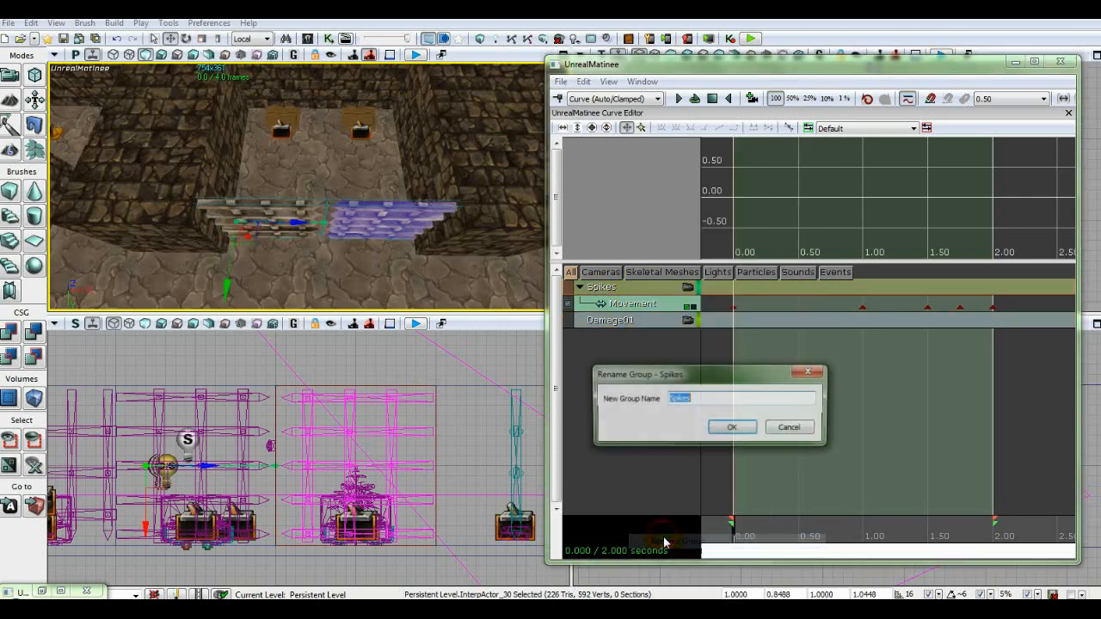
left_click(689, 399)
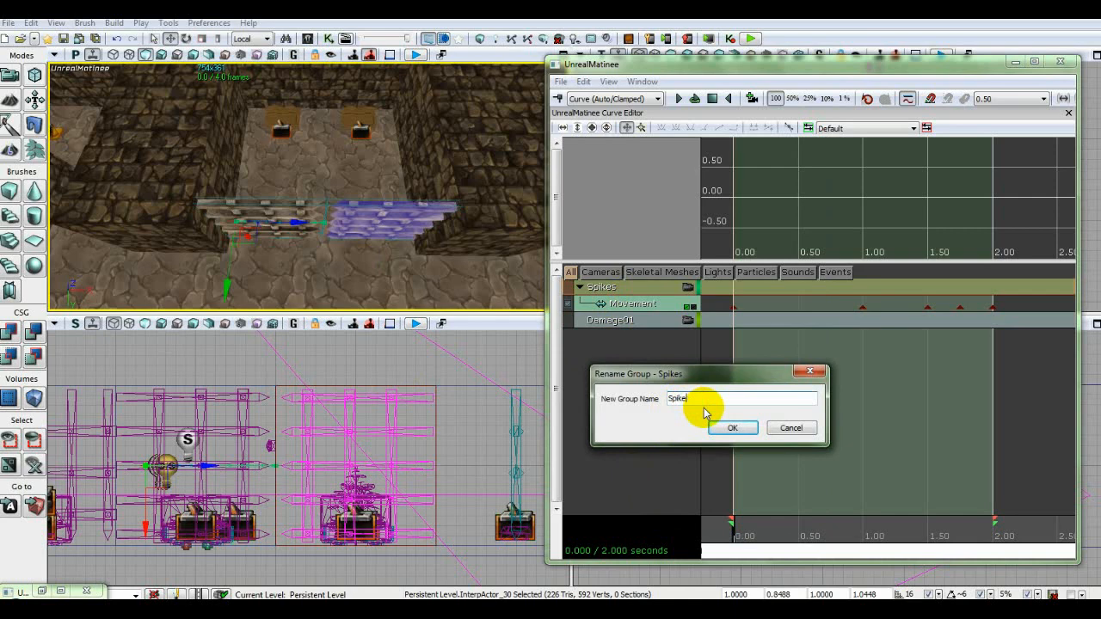
type("01")
left_click(733, 427)
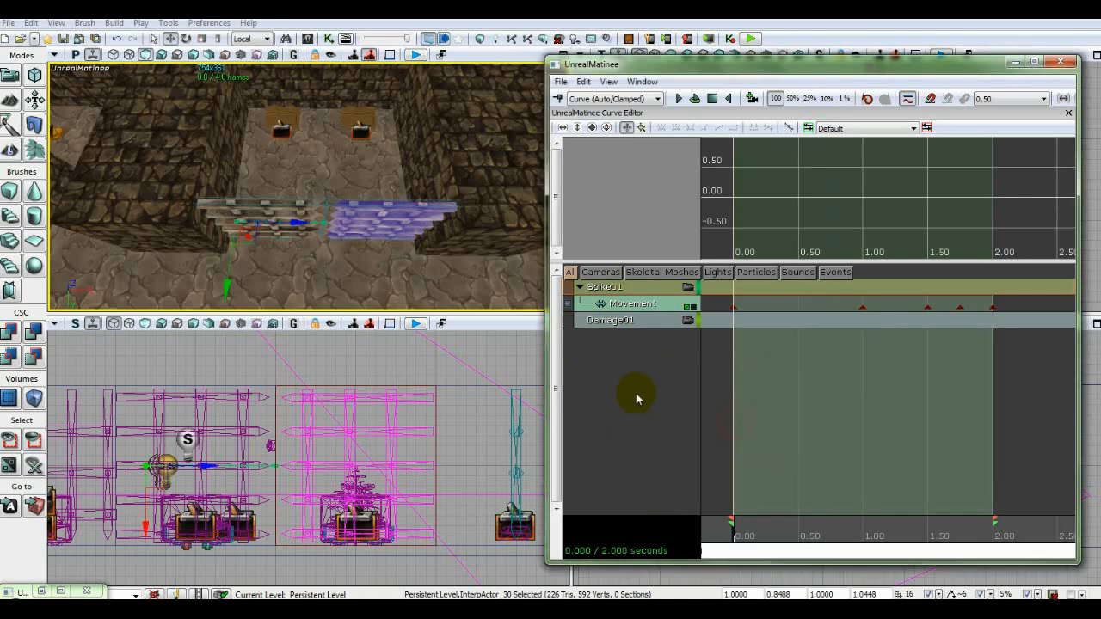
Add a movement track to the Damage01 group and set its first key at 0 seconds
left_click(626, 320)
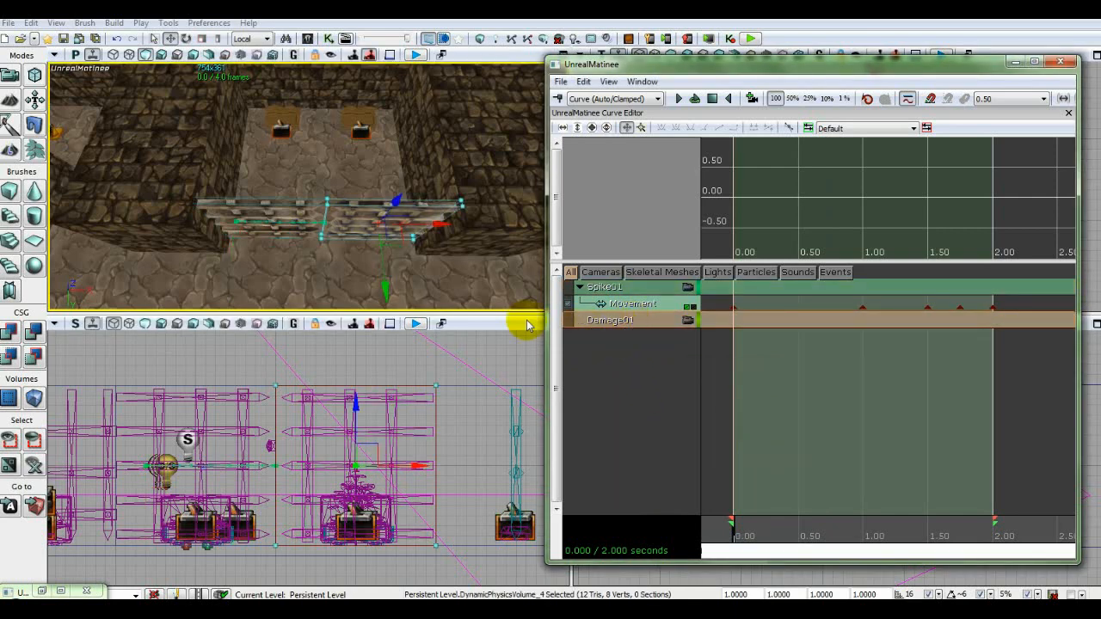
right_click(615, 326)
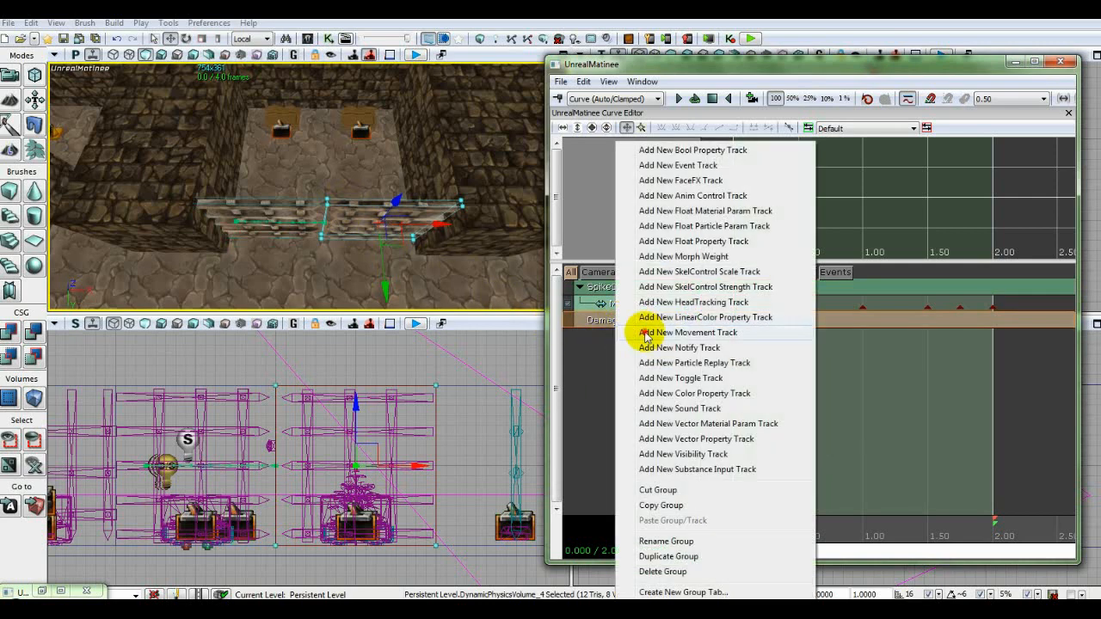
left_click(647, 334)
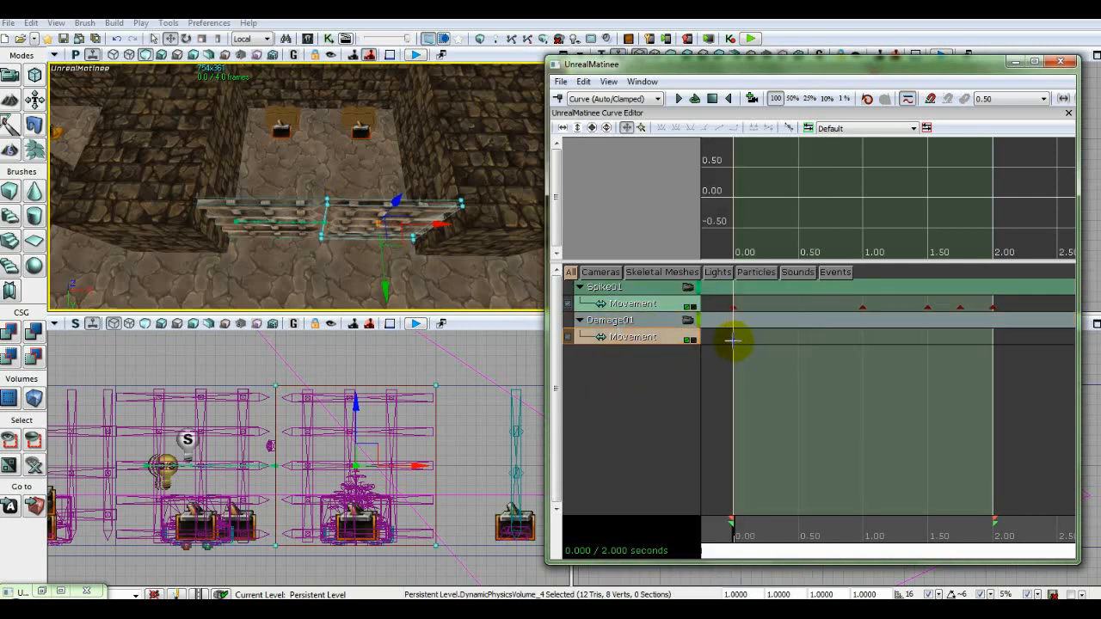
key("Return")
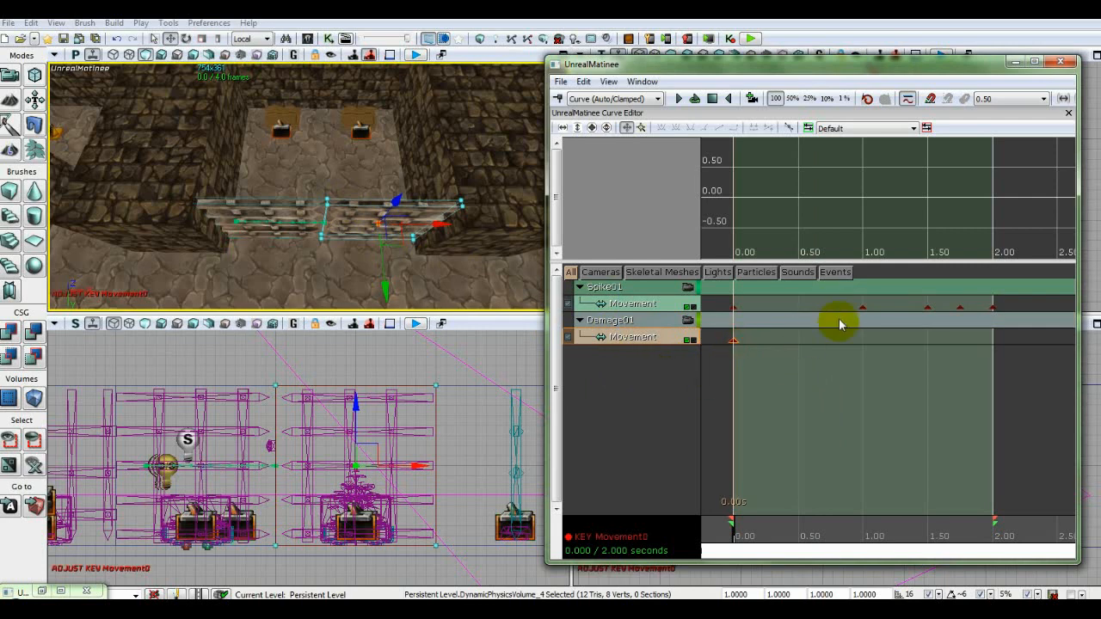
Try to move the damage volume sideways to the opened gate half at 1 second and key it on the Damage01 movement track
left_click(864, 307)
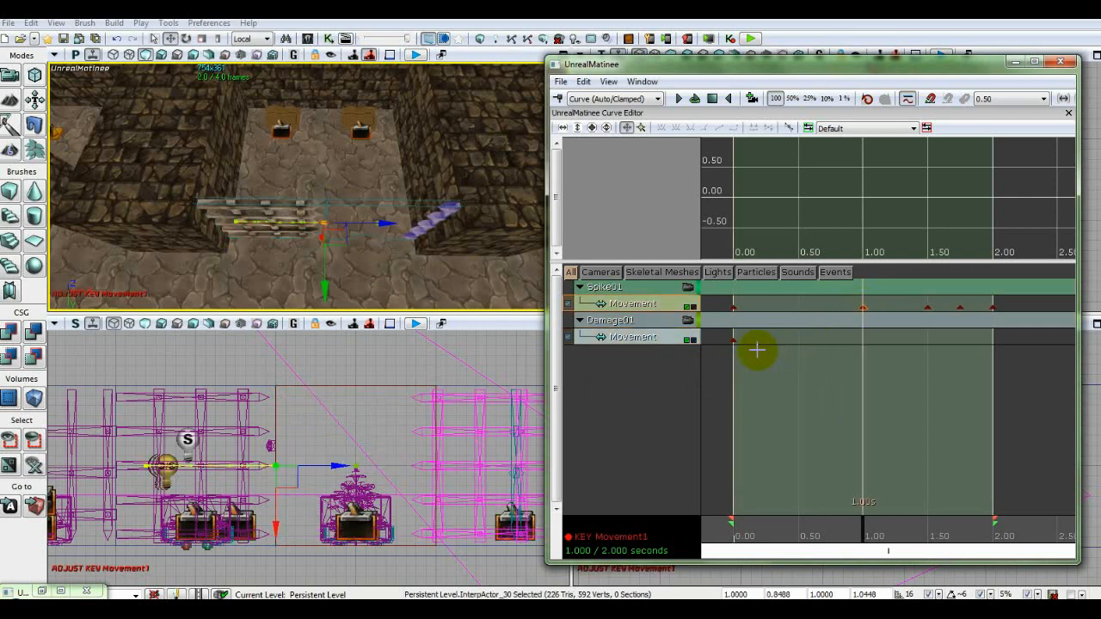
left_click(647, 338)
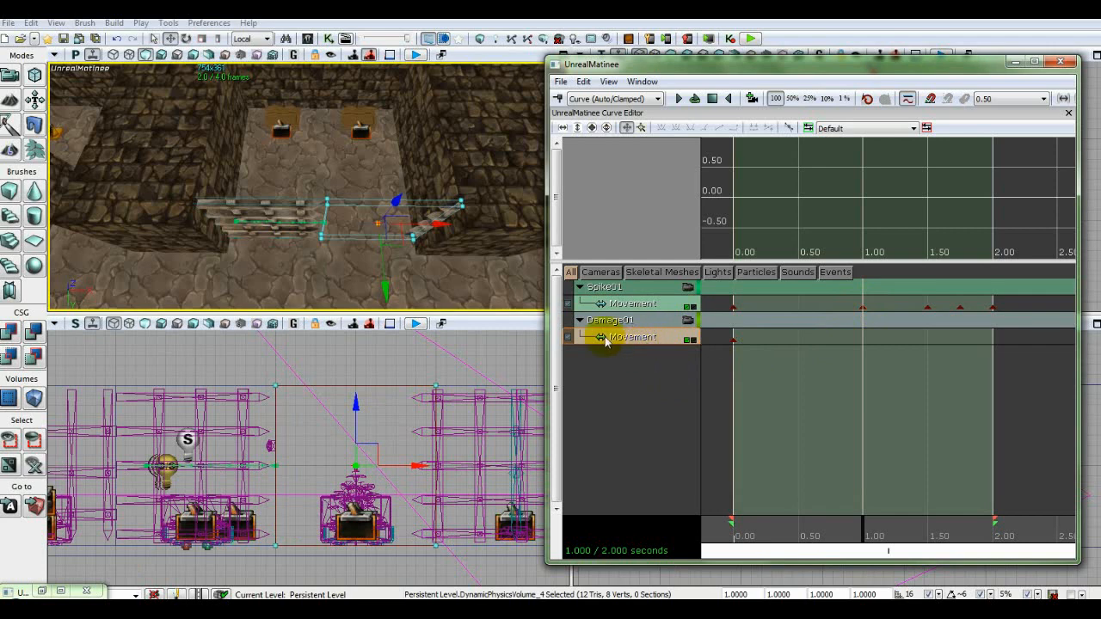
left_click_drag(438, 231, 549, 235)
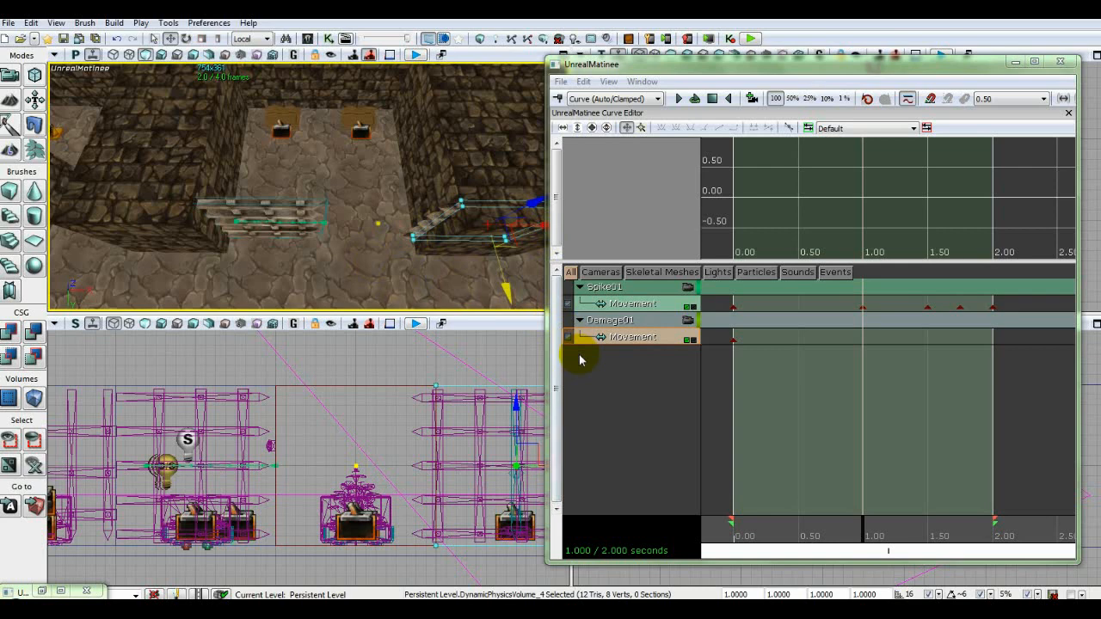
key("Return")
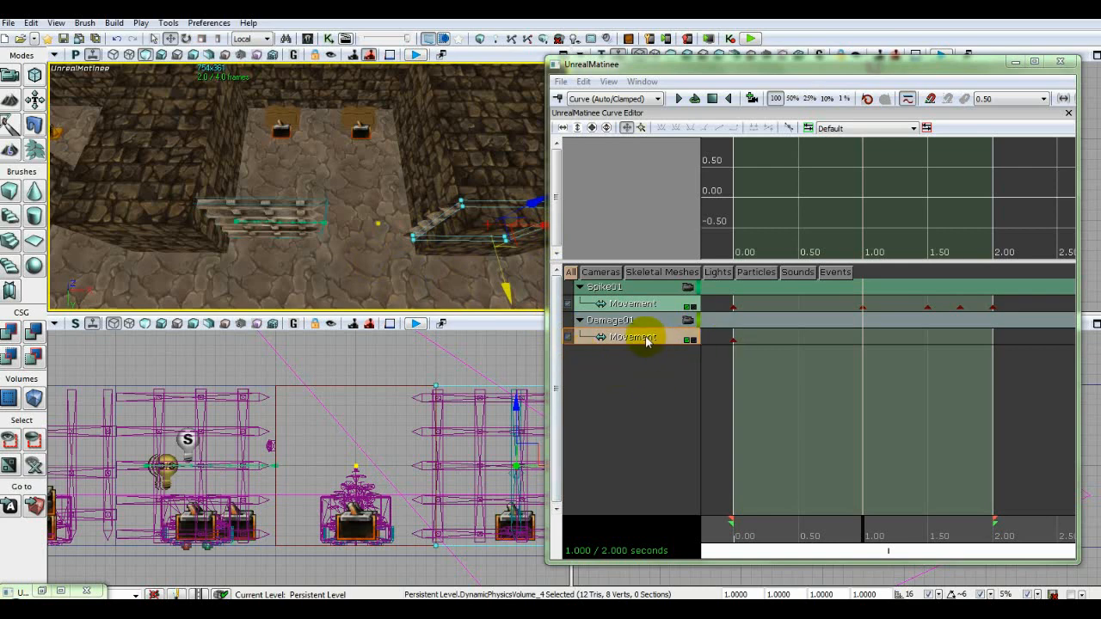
left_click(733, 340)
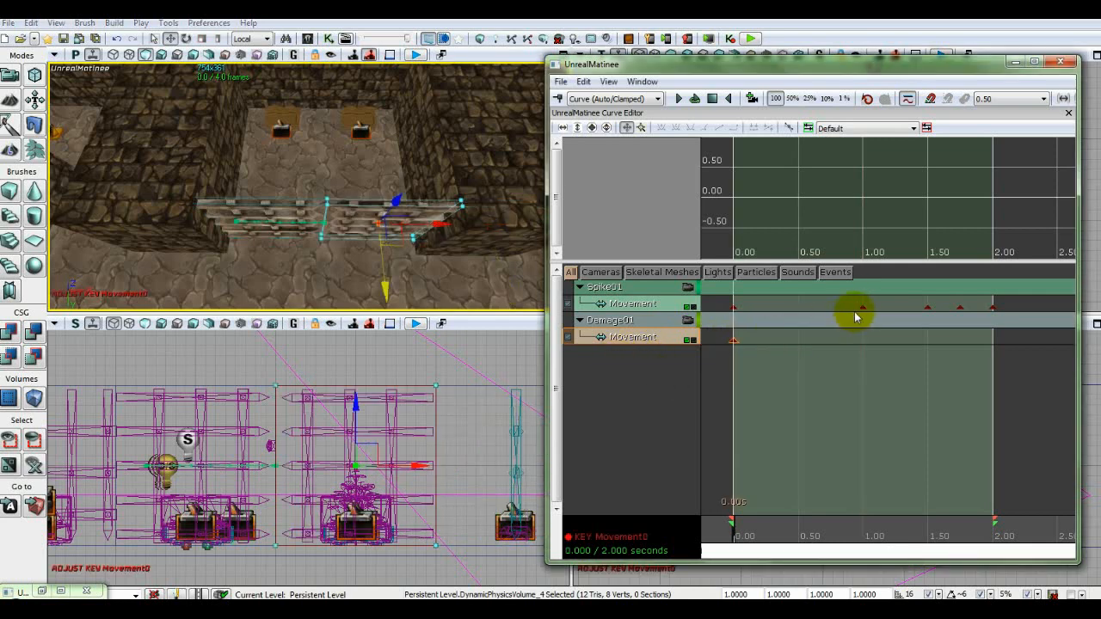
Set the time of Spike01's second movement key to 1.25 seconds, and return it to 1 second
left_click(862, 307)
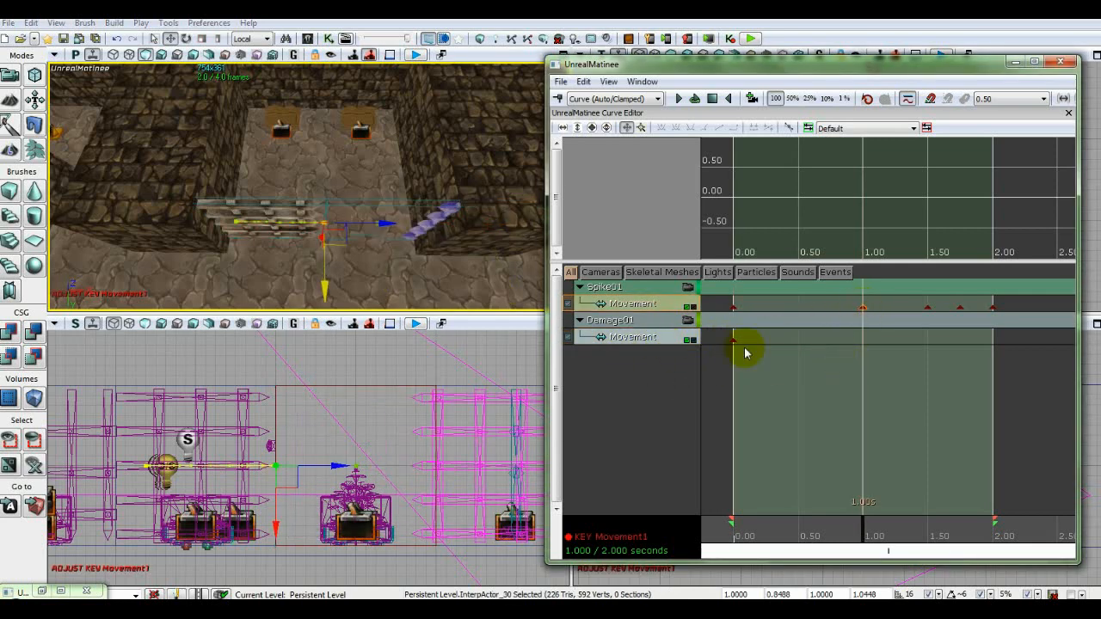
right_click(863, 307)
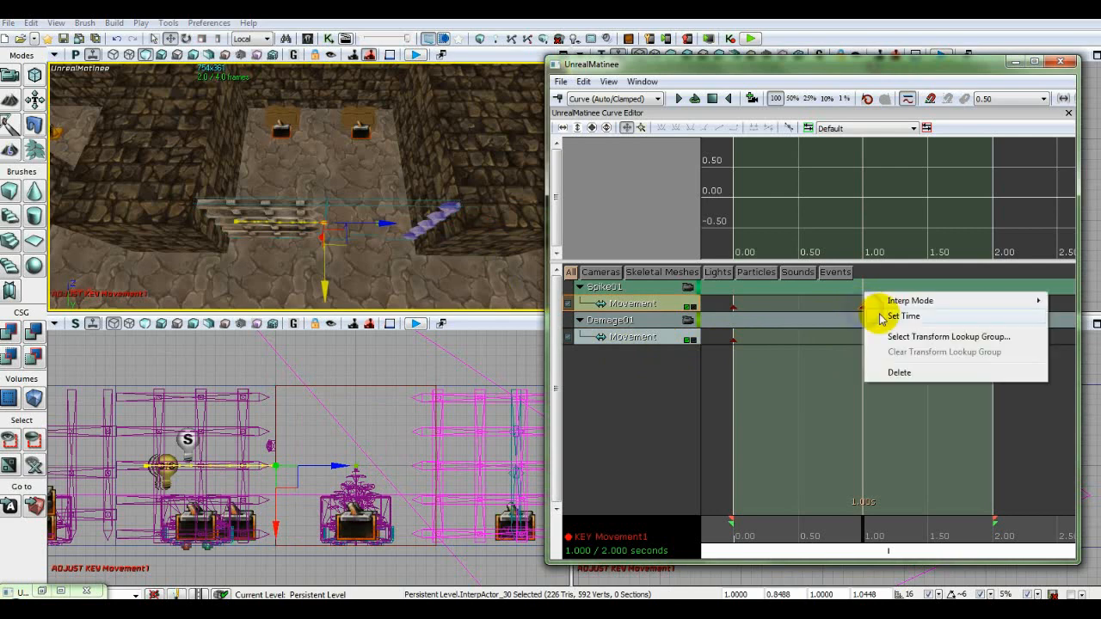
left_click(881, 315)
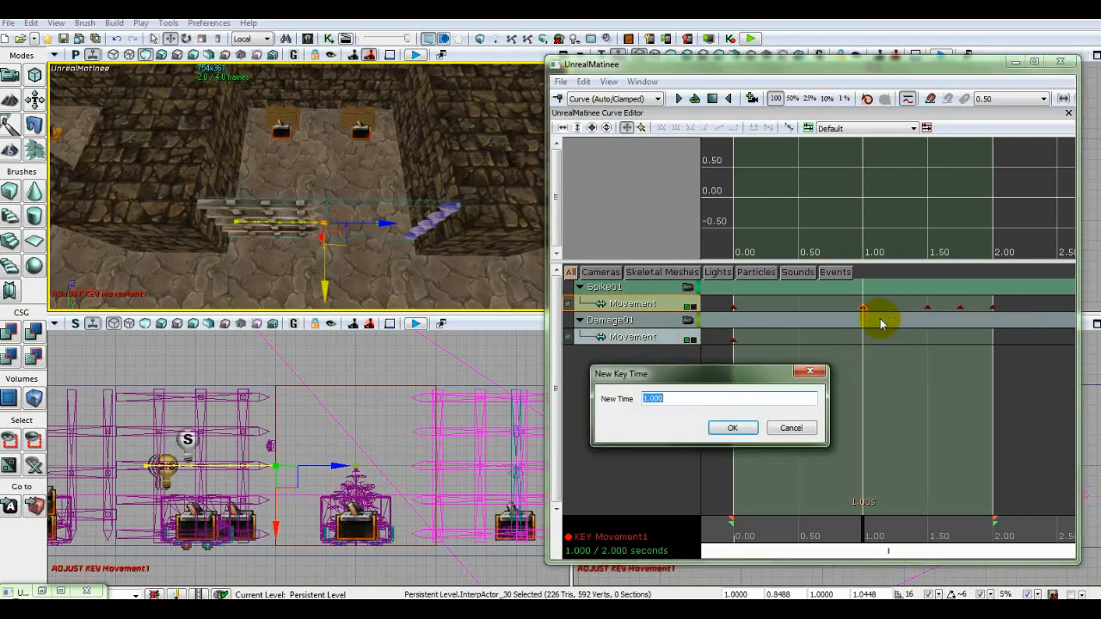
type("1.25")
left_click(712, 426)
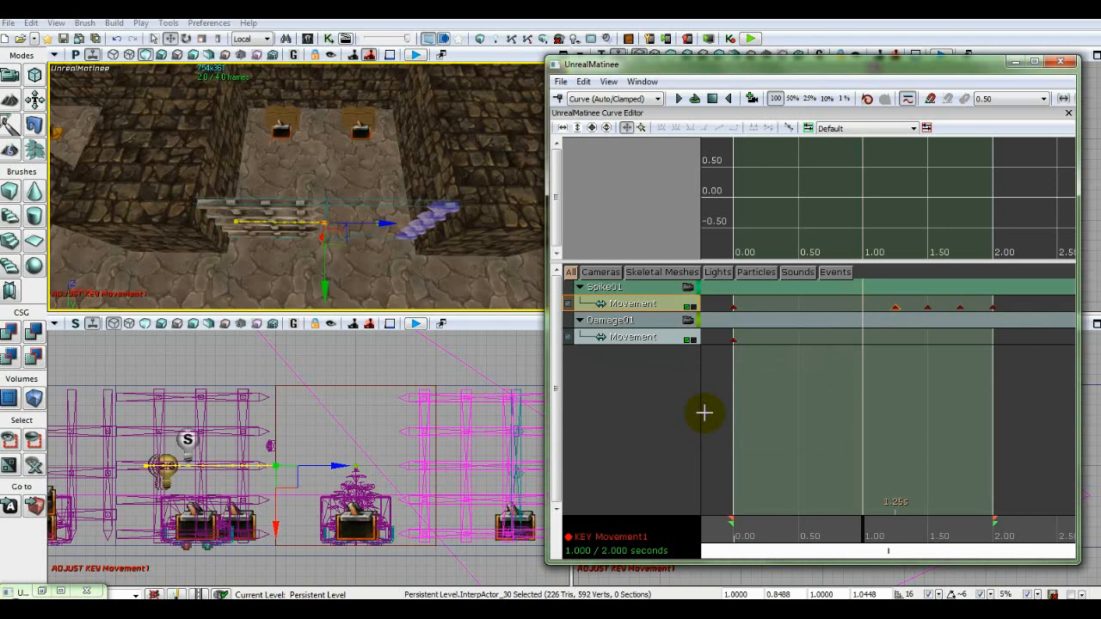
right_click(896, 307)
left_click(901, 313)
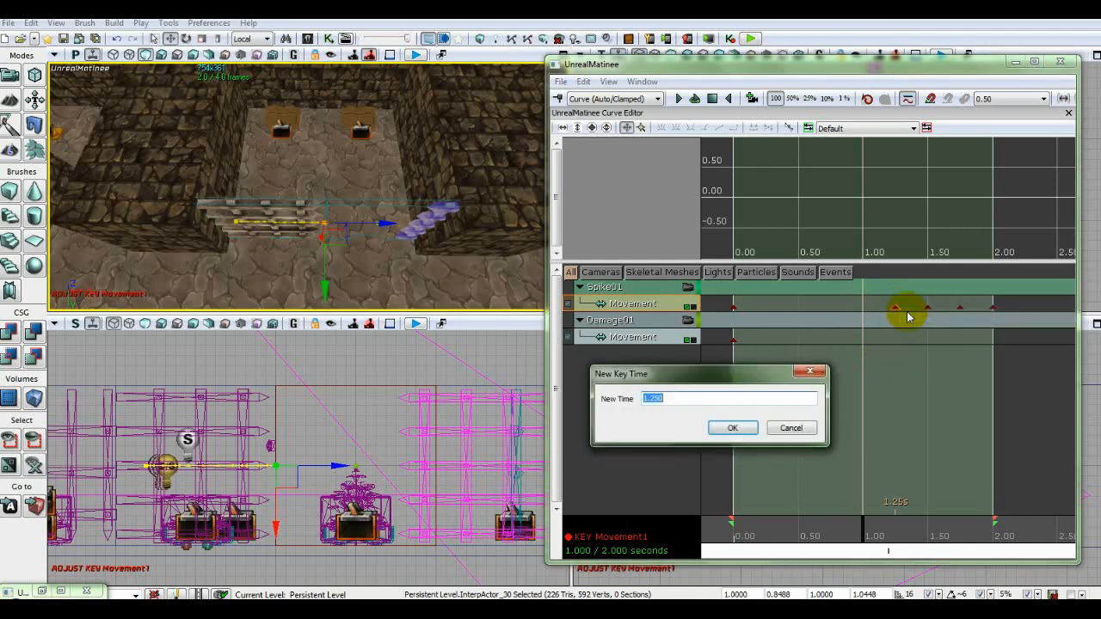
type("1")
key("Return")
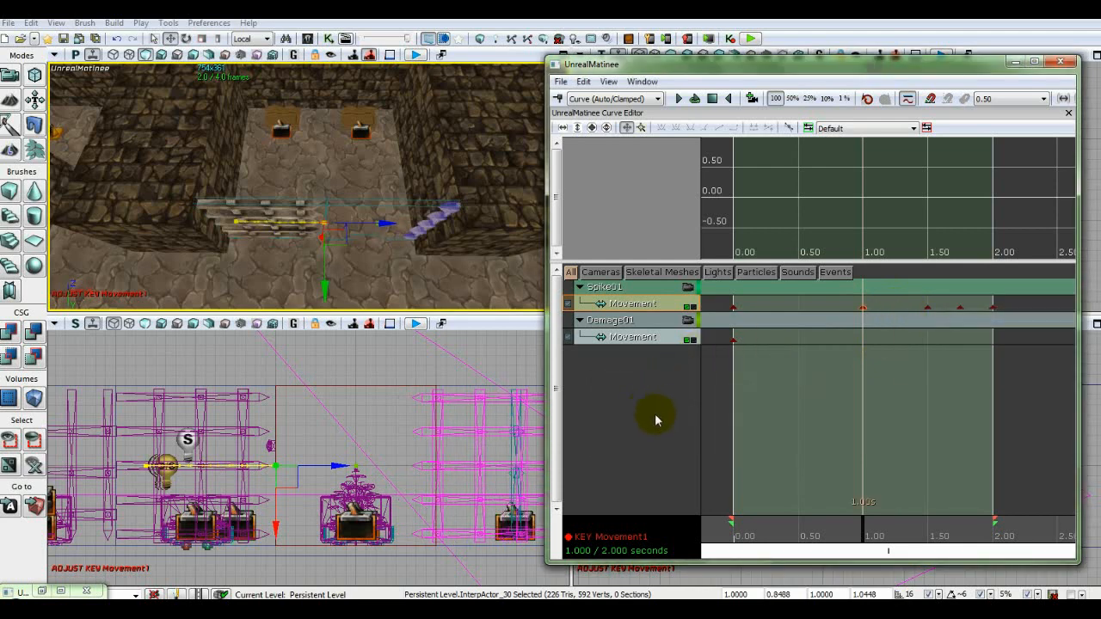
Add a Damage01 movement key at 1 second and shift the damage volume sideways by its own width, into the wall beside the opening
left_click(633, 338)
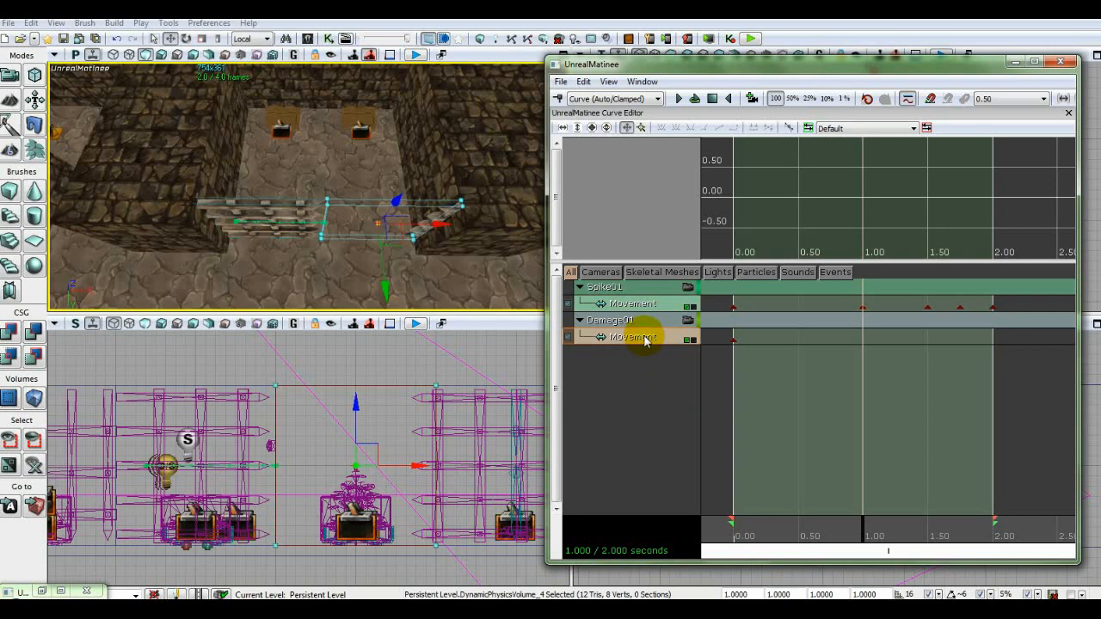
key("Return")
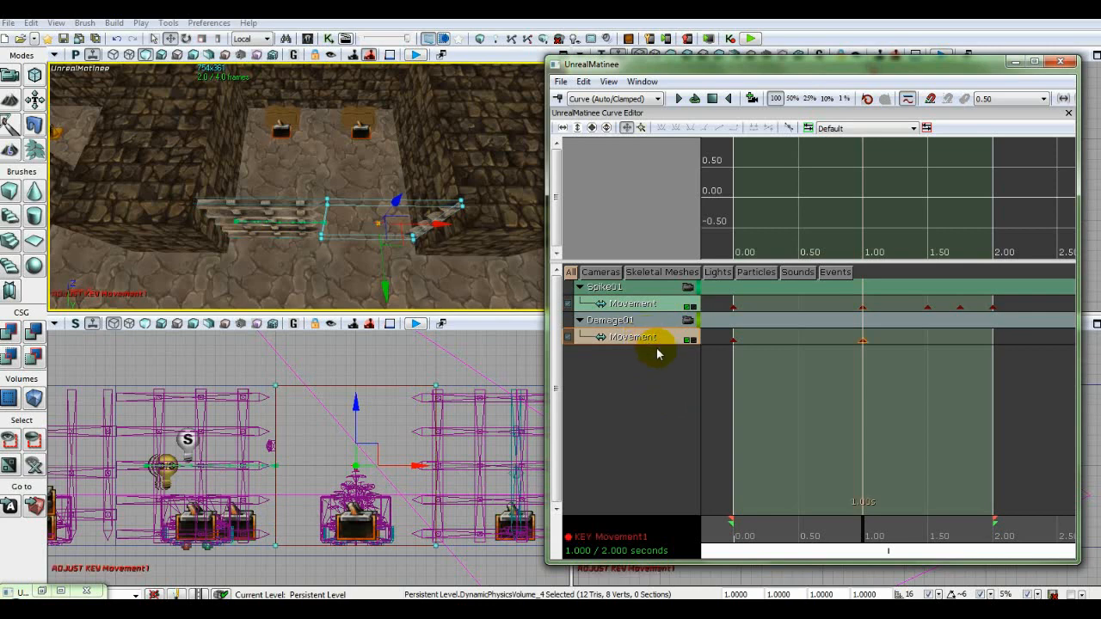
left_click_drag(437, 225, 554, 244)
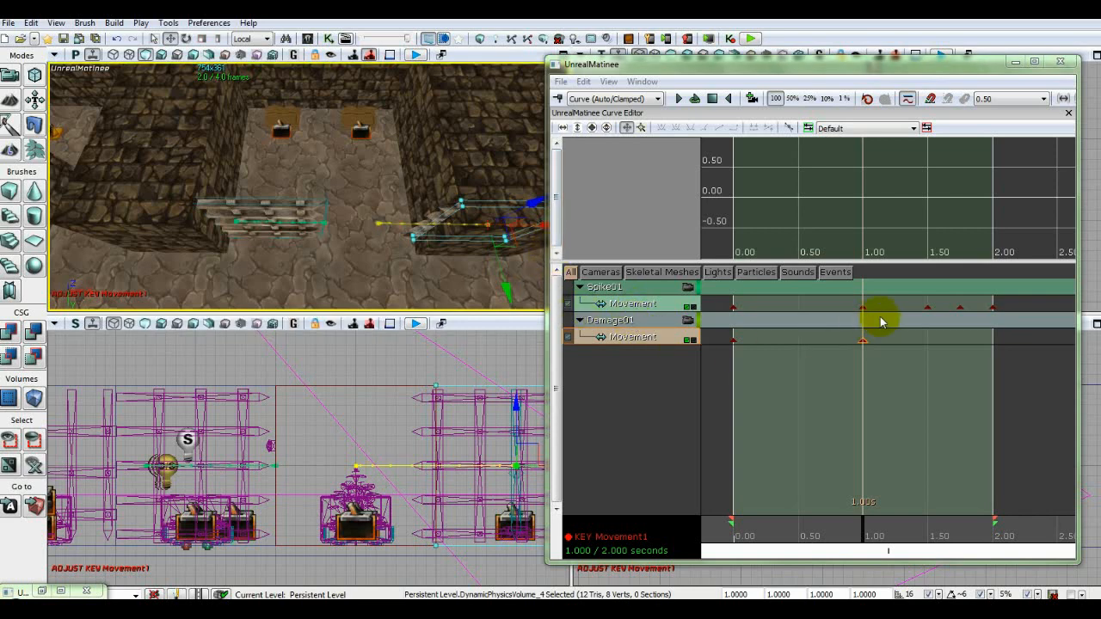
Add a Damage01 movement key at 1.5 seconds, aligned with Spike01's third key, keeping the volume in its open position
left_click(928, 306)
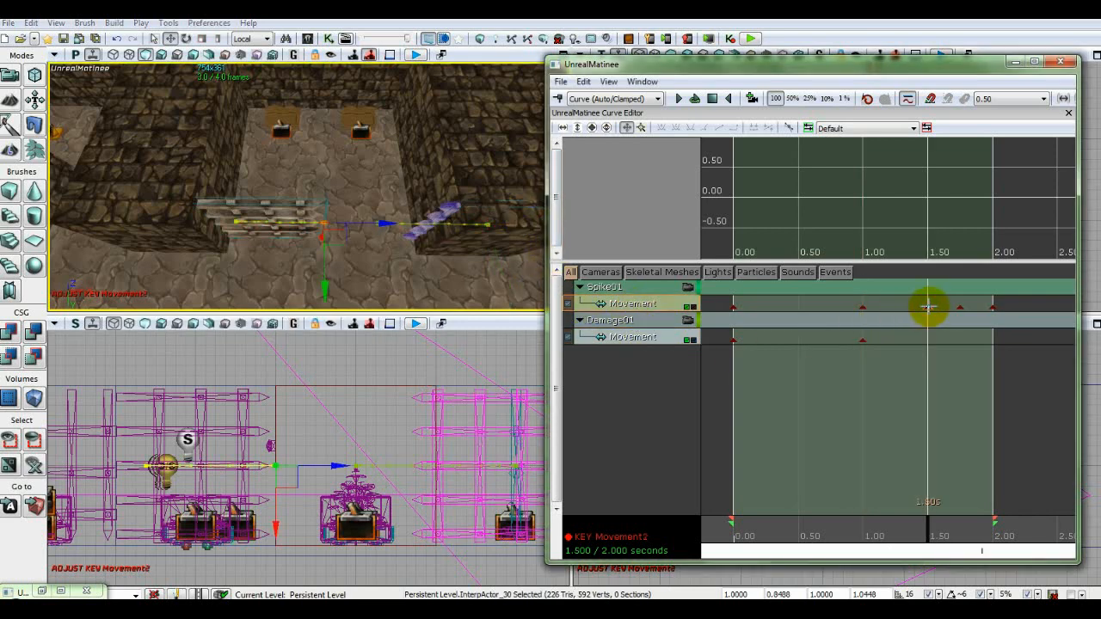
left_click(654, 338)
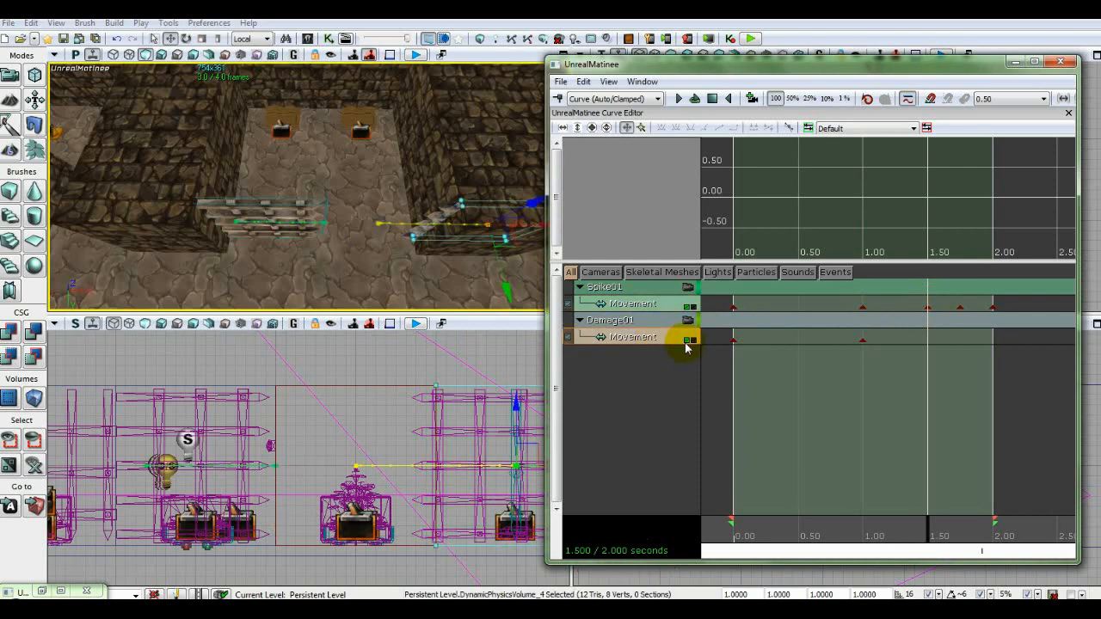
key("Return")
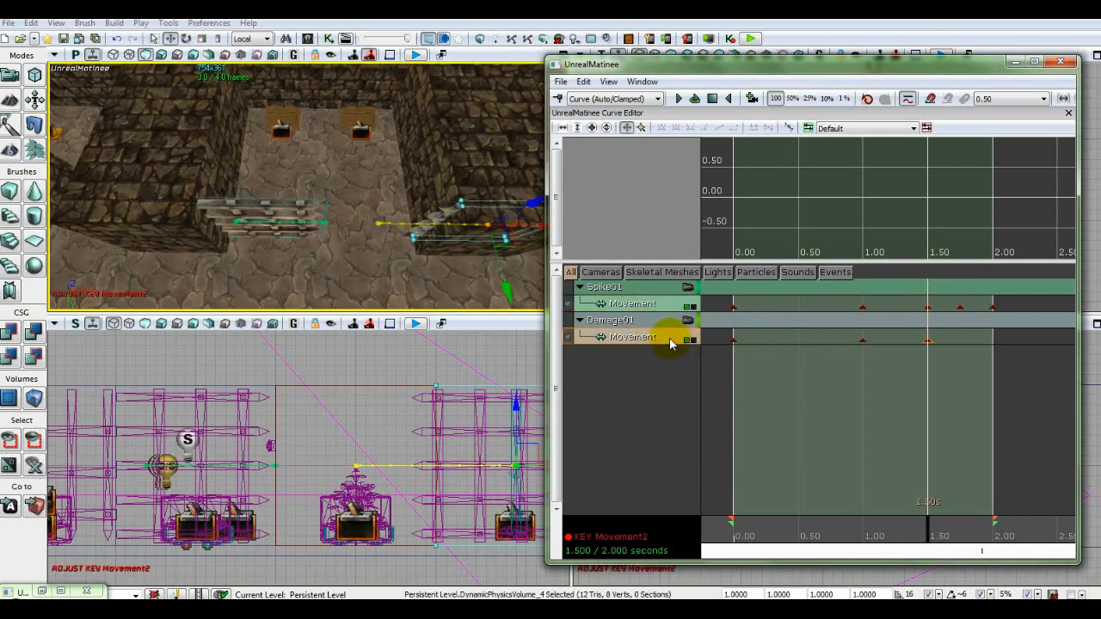
Add Damage01 movement keys at 1.75 and 2 seconds, moving the damage volume back over its closed gate half at 1.75 seconds
left_click(960, 307)
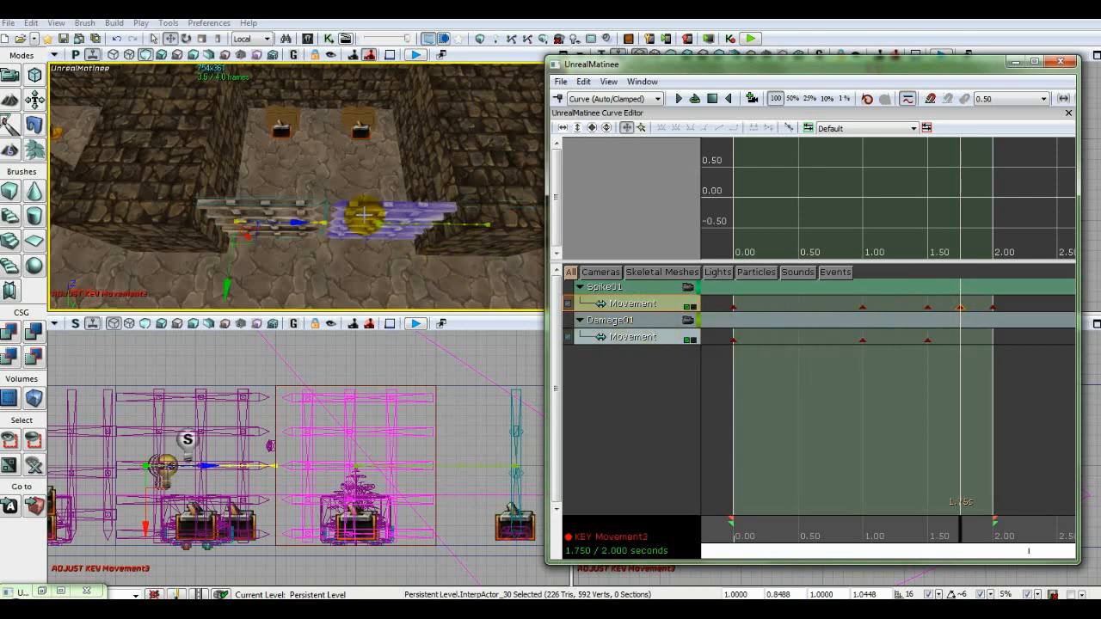
left_click(635, 339)
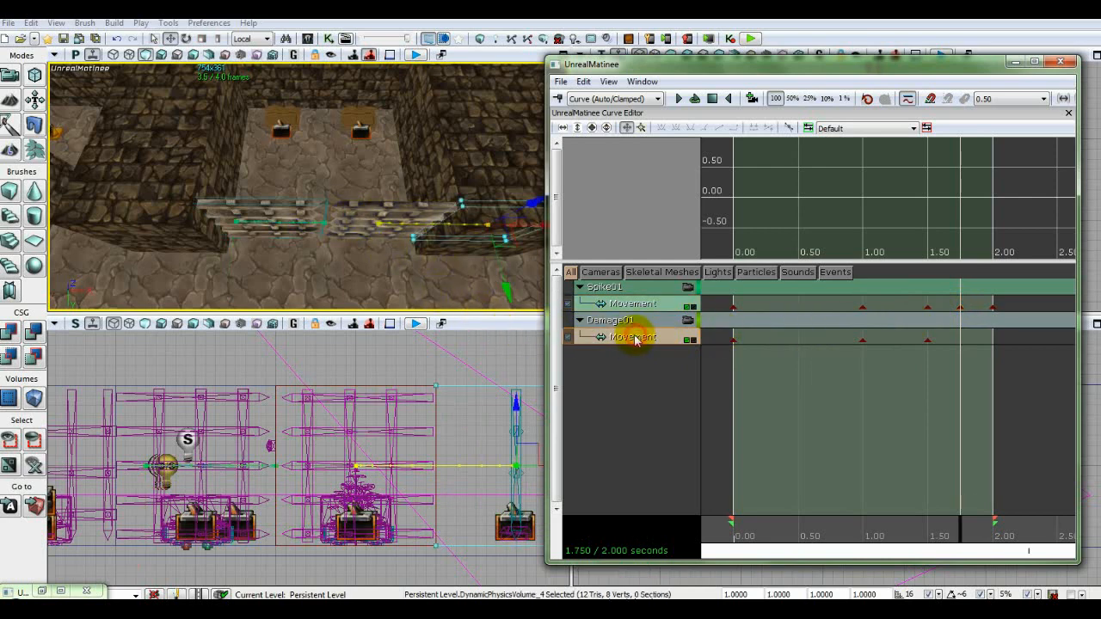
key("Return")
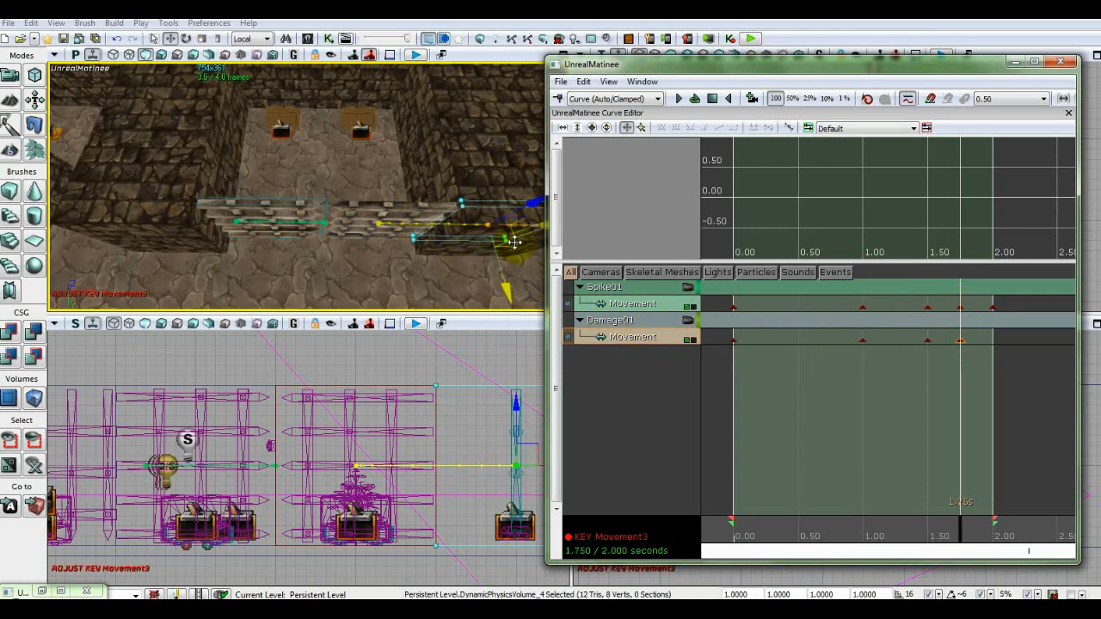
right_click_drag(452, 276, 485, 277)
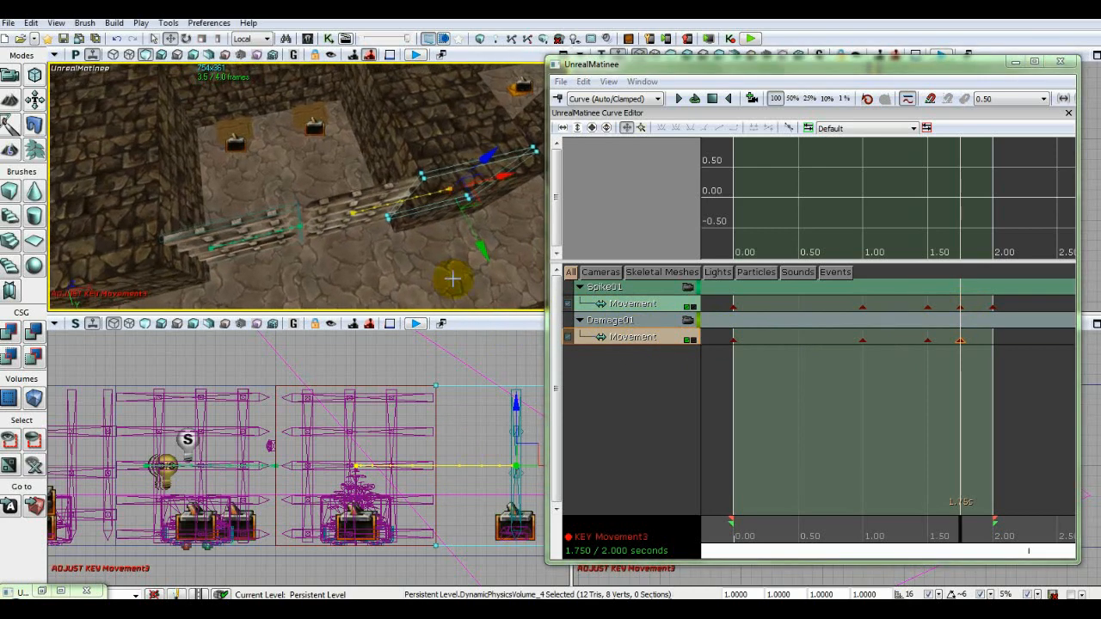
left_click_drag(511, 174, 409, 192)
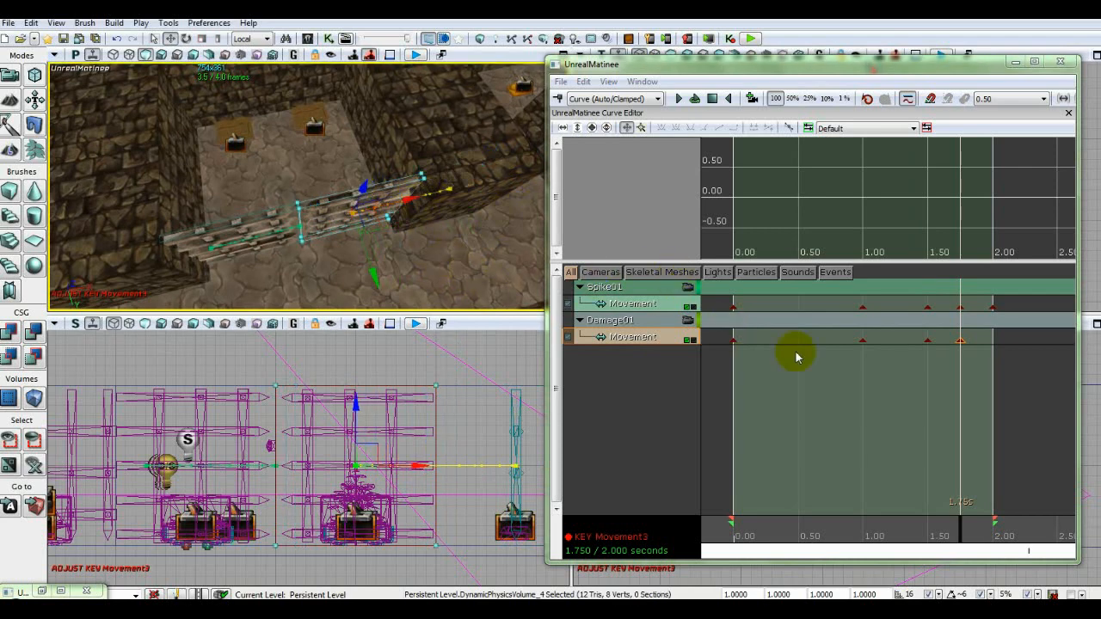
left_click(993, 308, "ctrl")
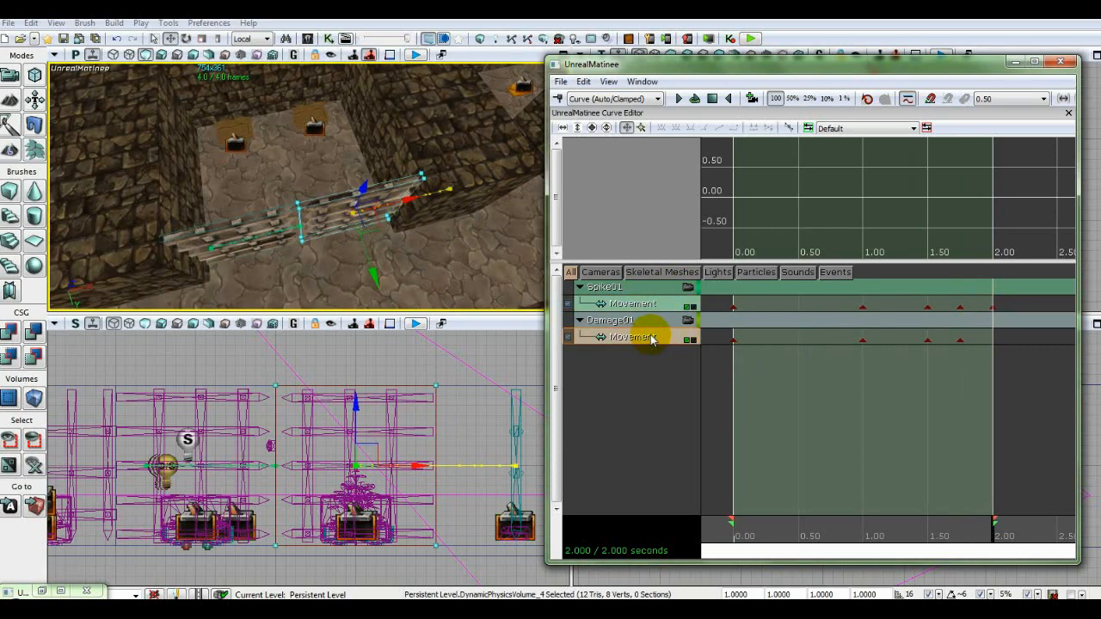
key("Return")
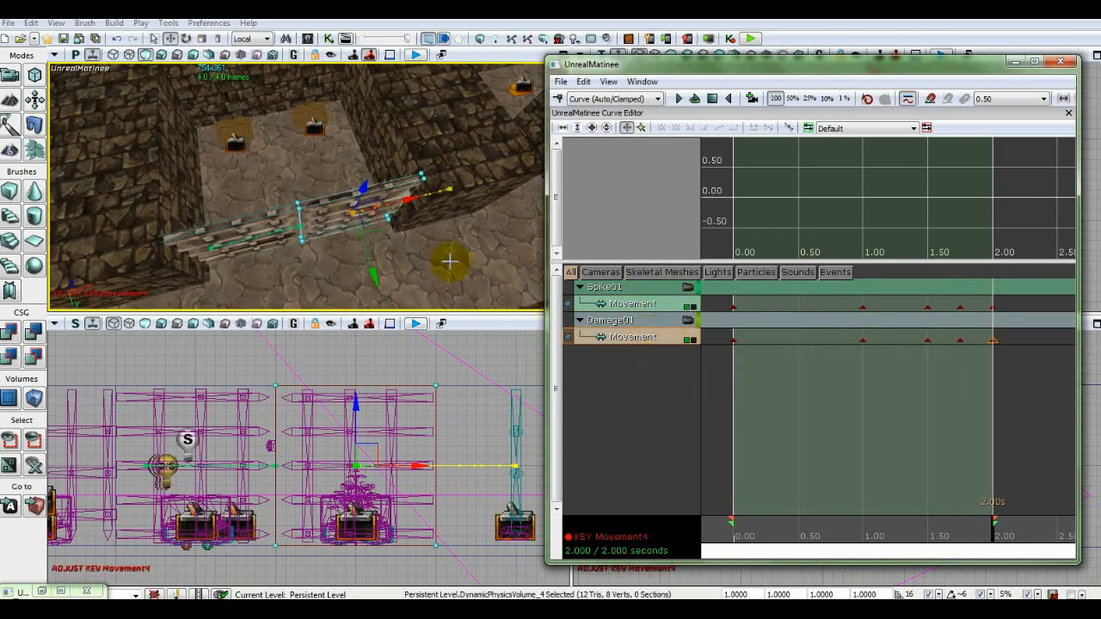
Add a new empty Matinee group named Spike02 for the other wooden gate half, the one without a movement track
right_click_drag(450, 247, 413, 251)
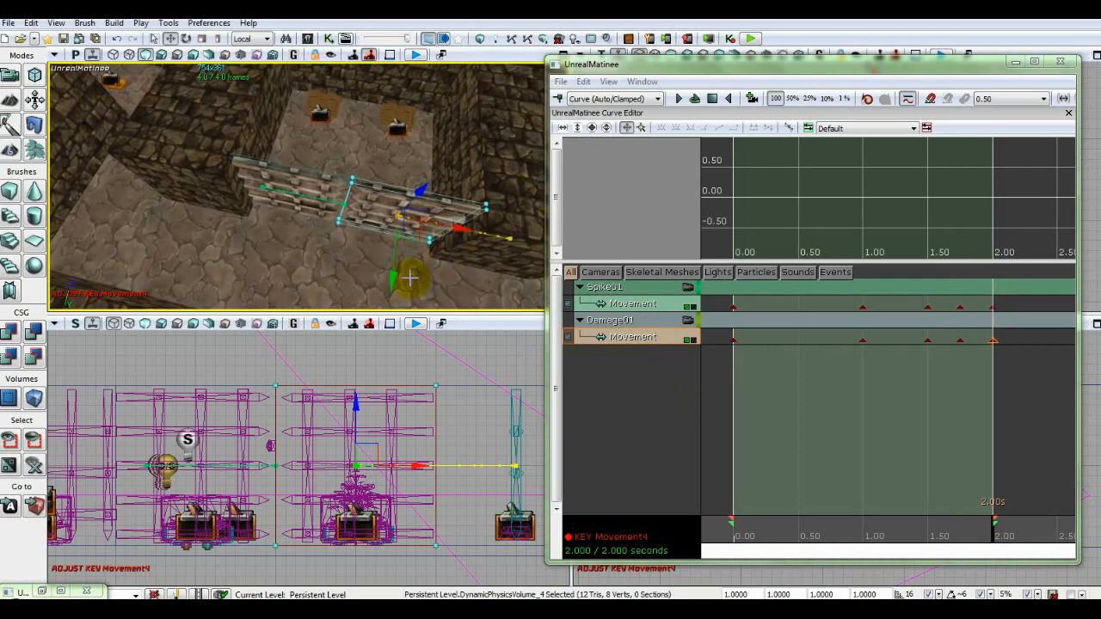
mouse_move(307, 291)
right_mouse_down()
mouse_move(223, 294)
mouse_move(332, 287)
mouse_move(309, 283)
mouse_move(317, 268)
mouse_move(308, 291)
right_mouse_up()
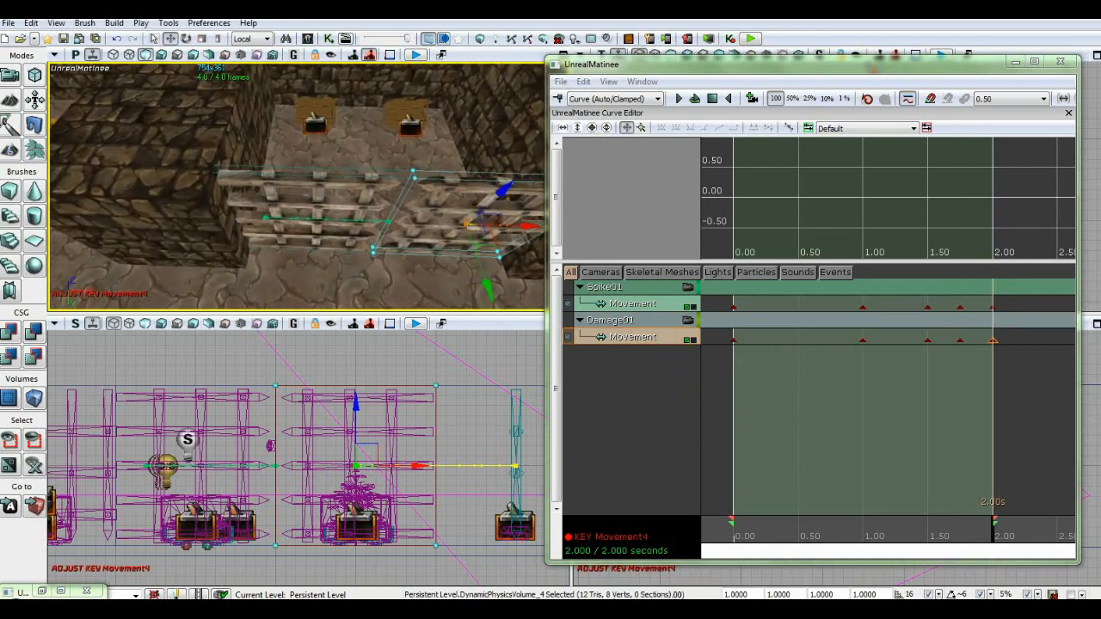
right_click_drag(278, 248, 306, 260)
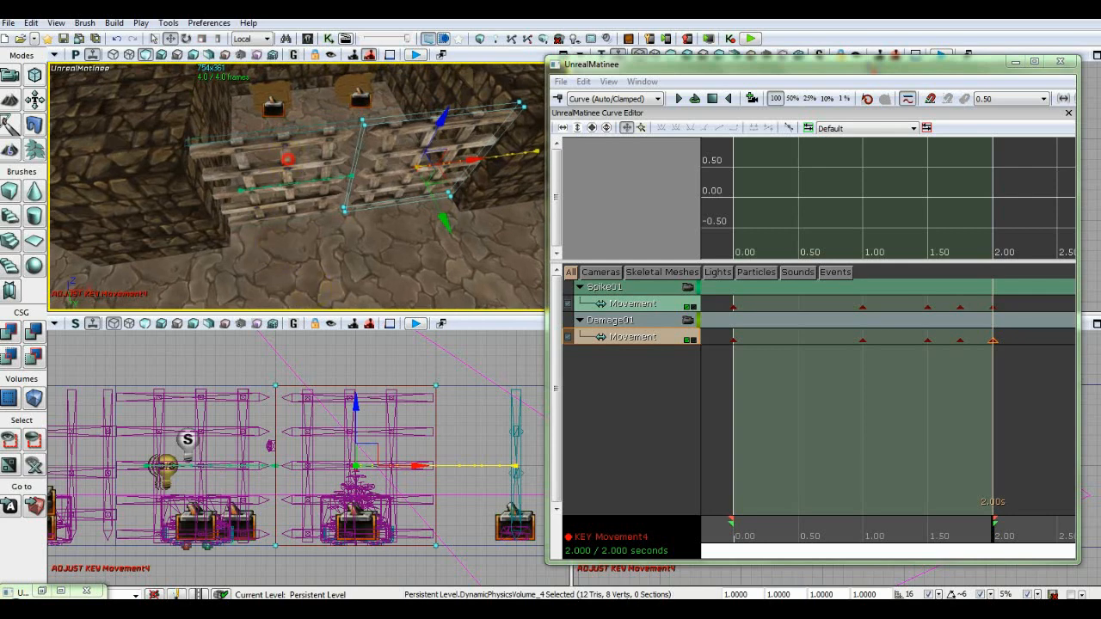
left_click(287, 159)
left_click(287, 159)
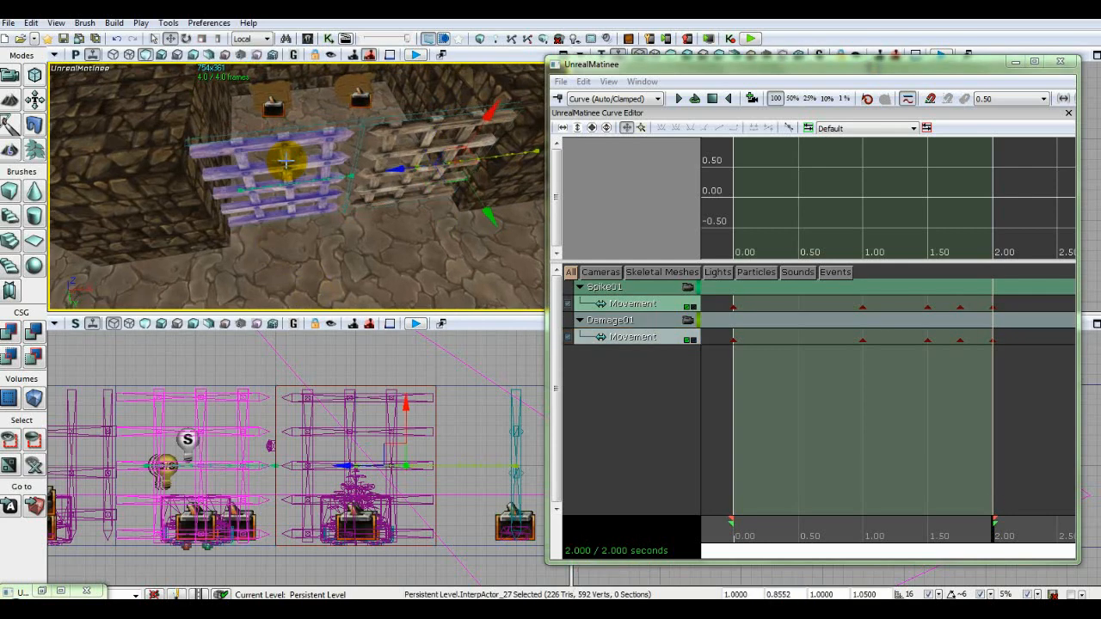
right_click(604, 368)
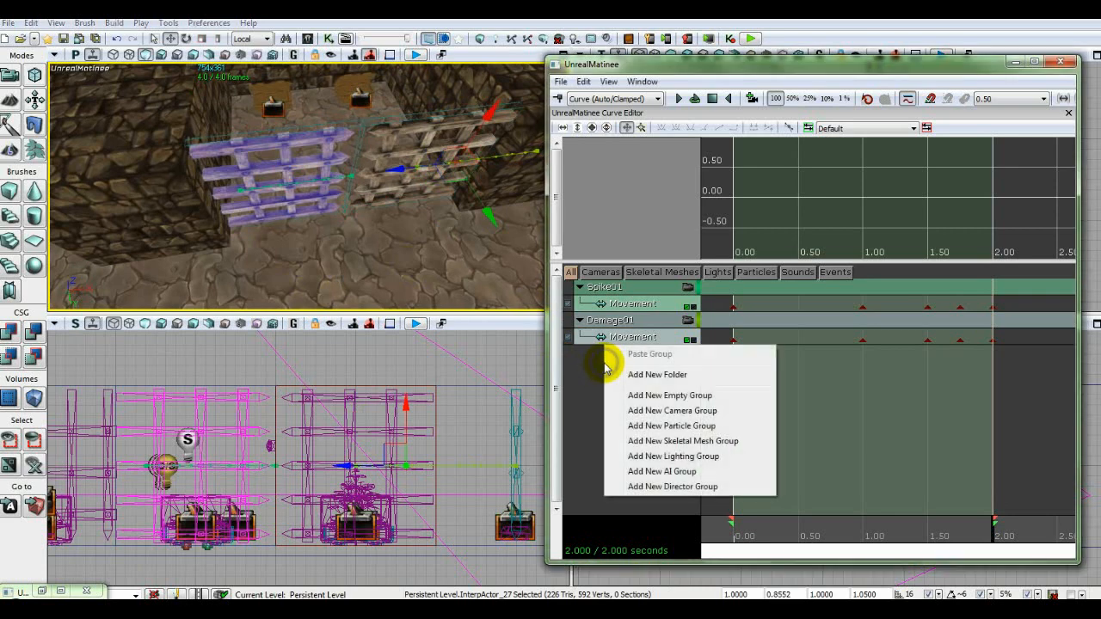
left_click(637, 395)
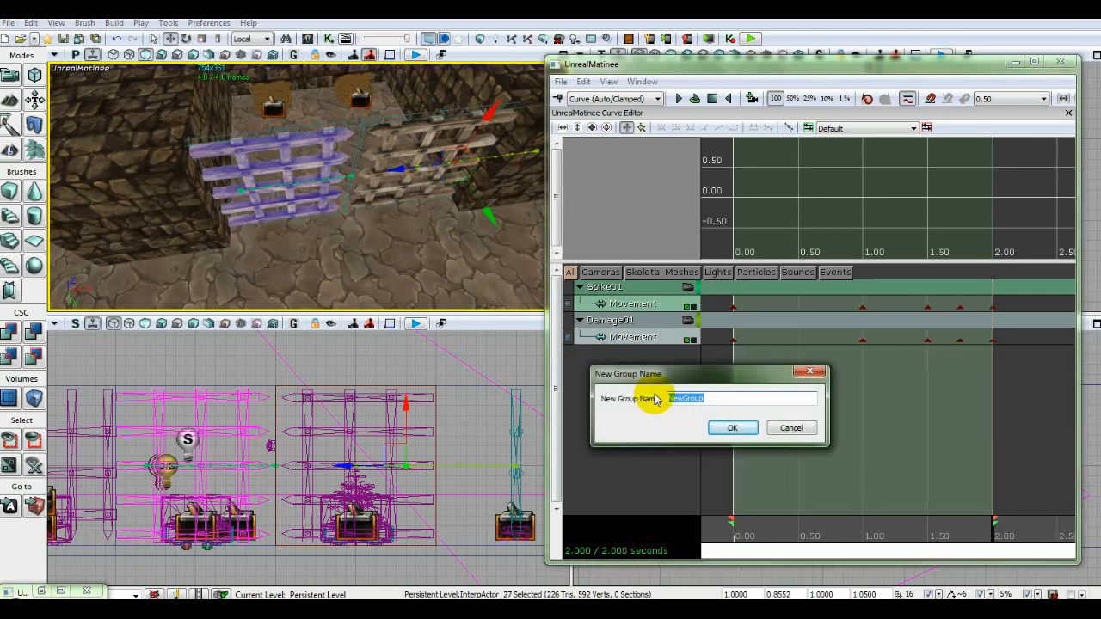
type("Spike02")
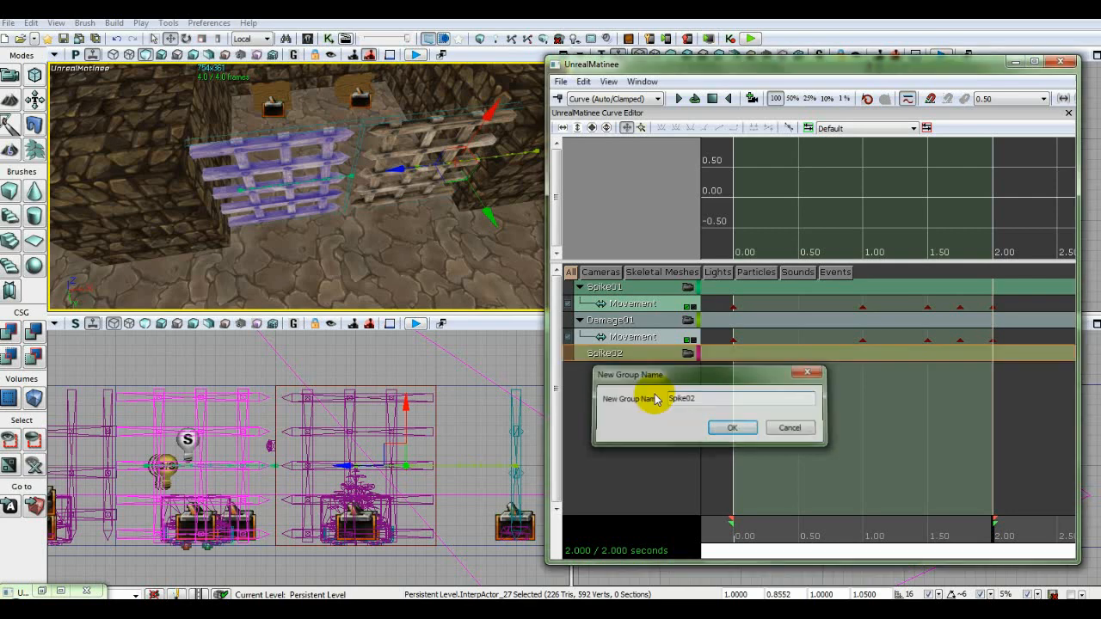
Create the Spike02 group for the selected spike gate and add a Movement track to it
key("Return")
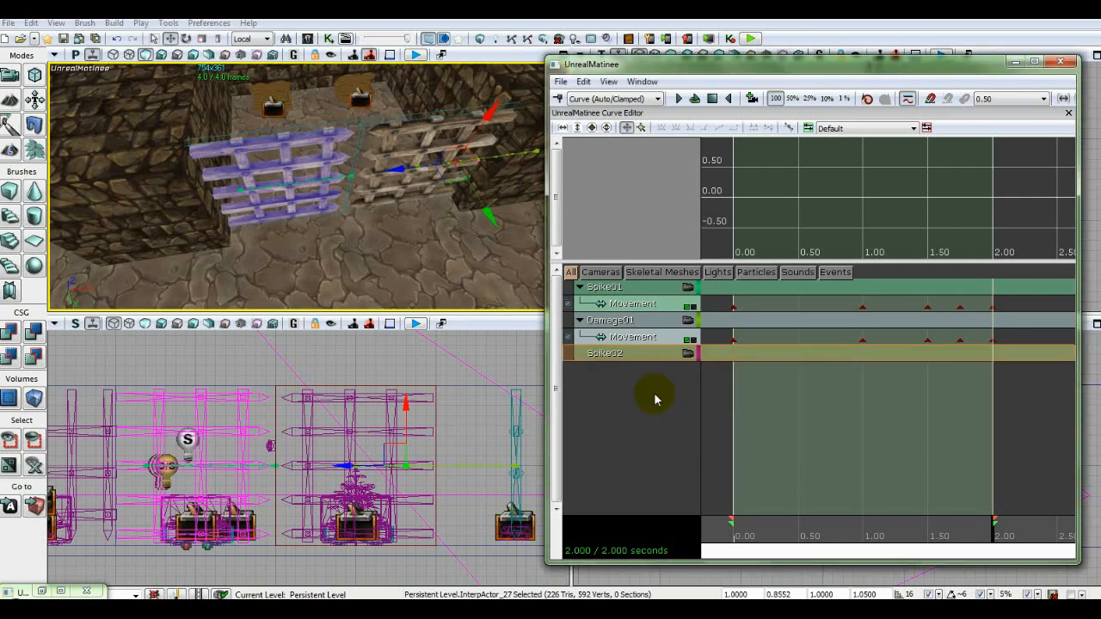
right_click(626, 360)
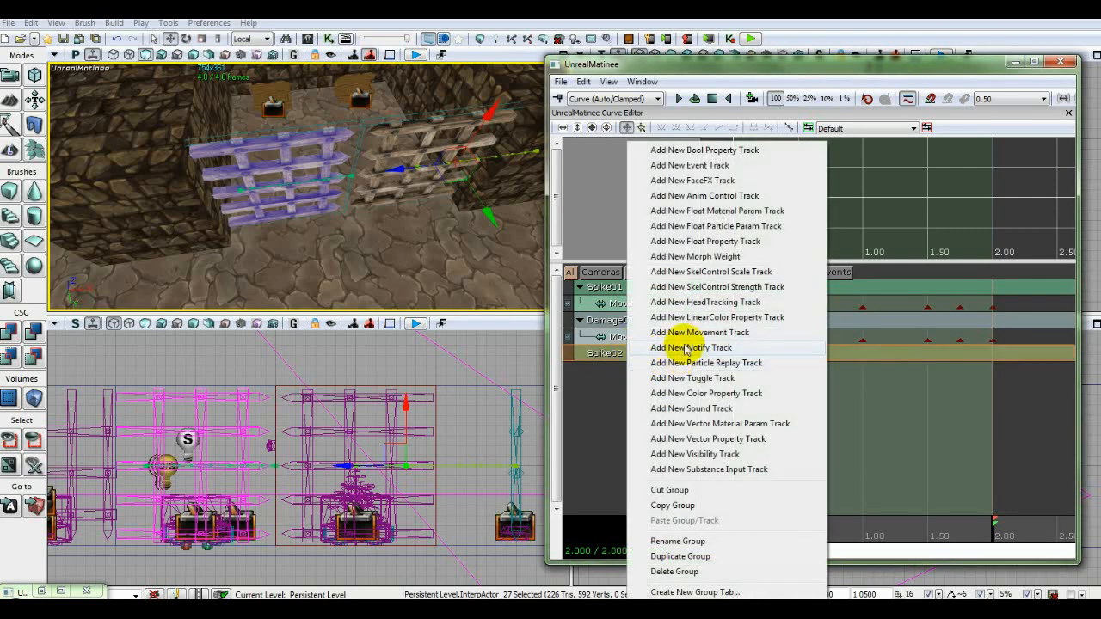
left_click(671, 328)
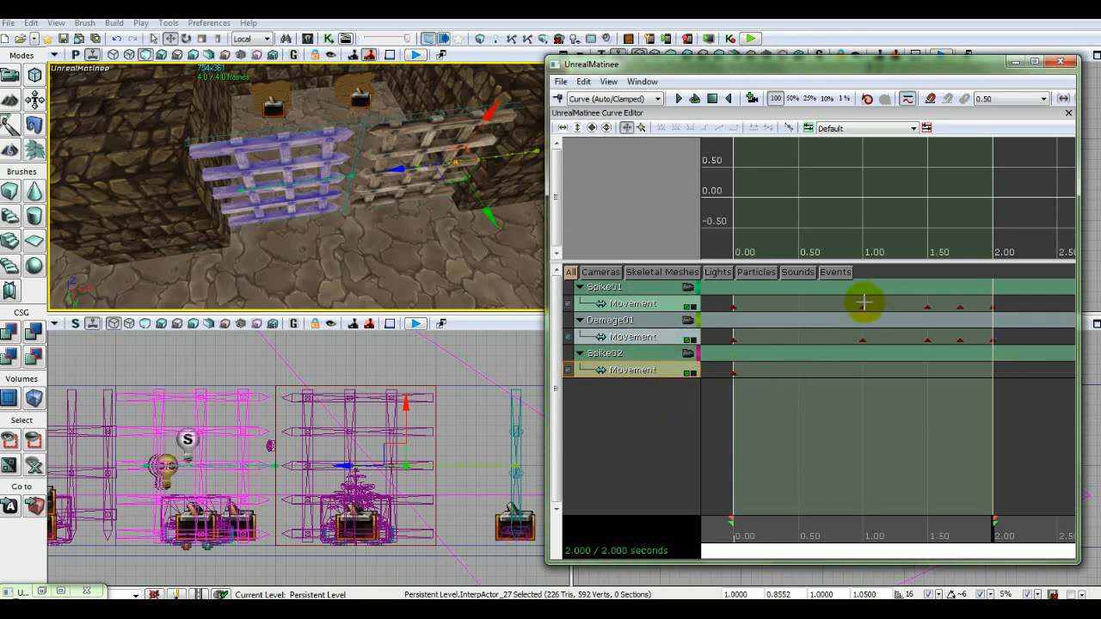
Key Spike02's movement at 1.00 s with the spike gate retracted into the left corridor wall, and hold that position with a key at 1.50 s
left_click(863, 340)
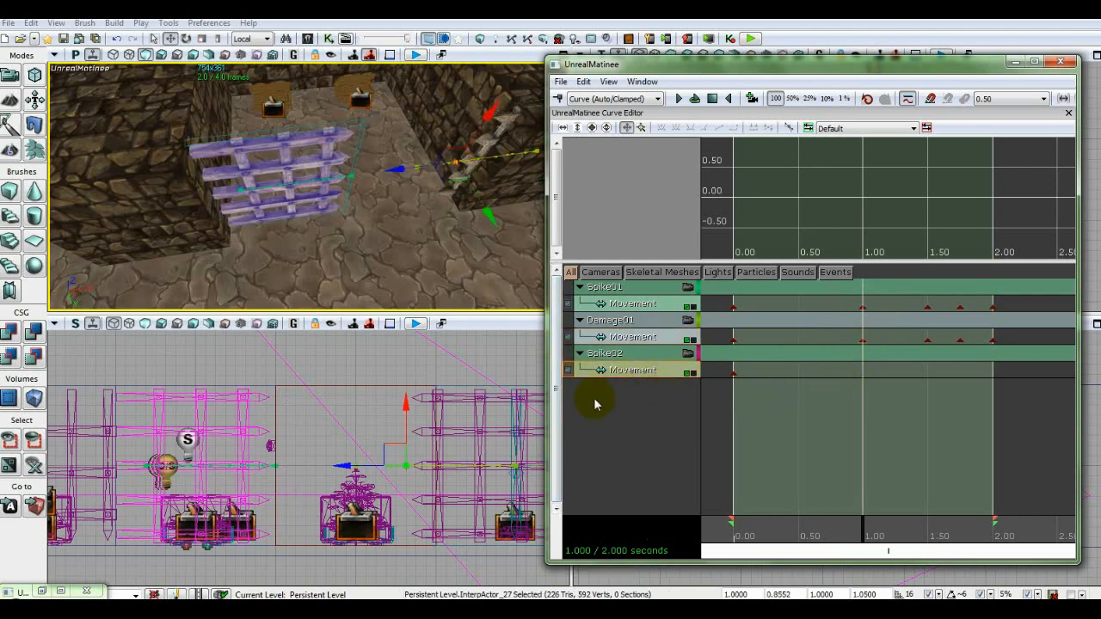
key("Return")
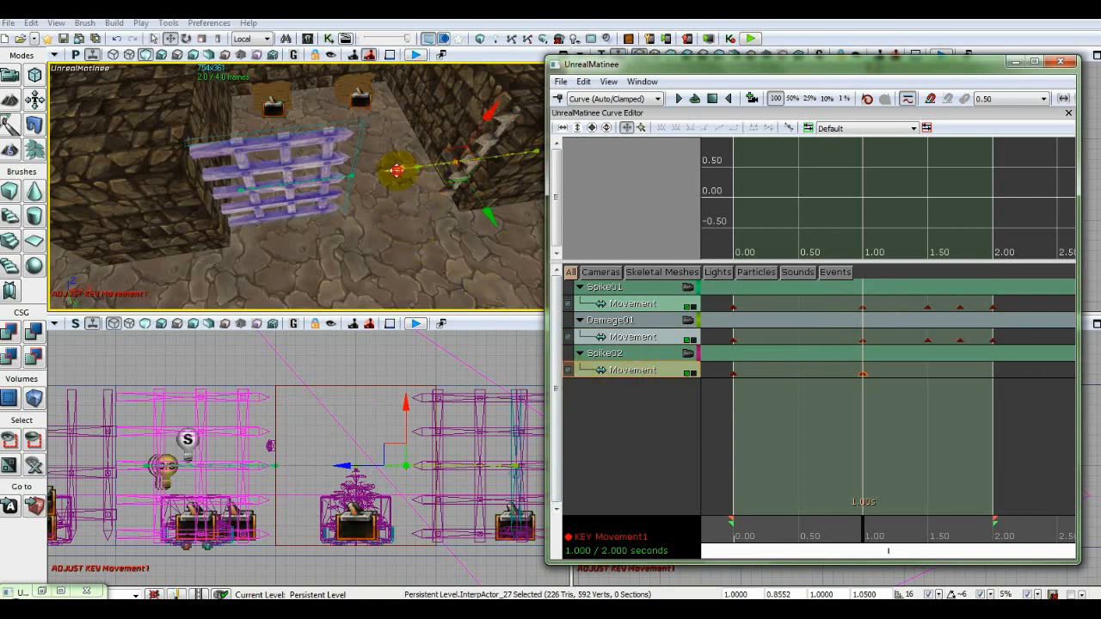
left_click_drag(397, 170, 285, 179)
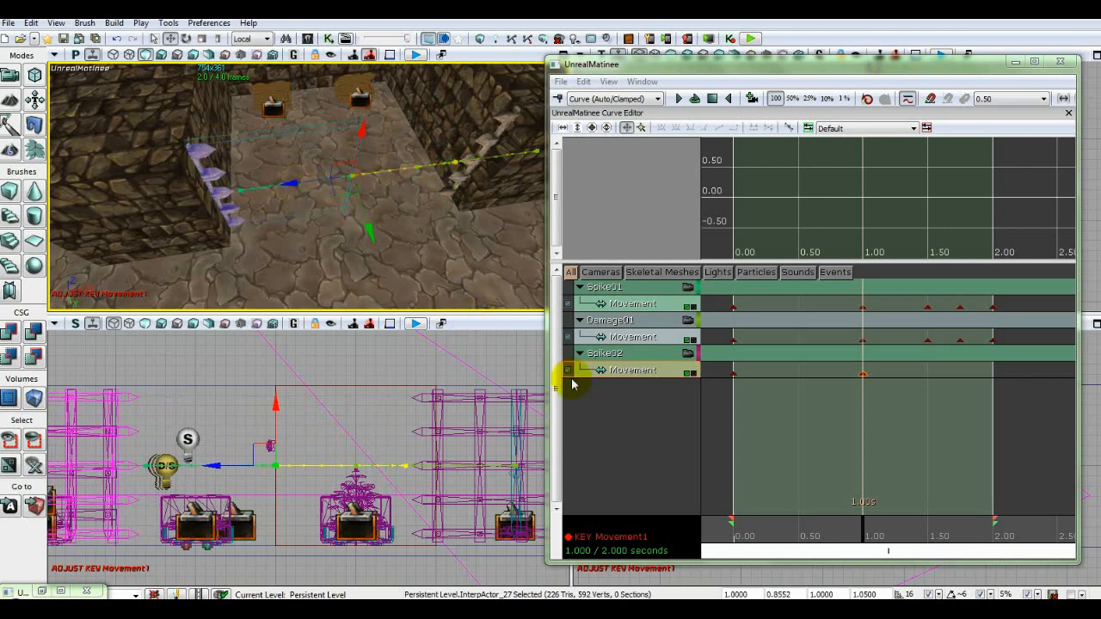
left_click(928, 341)
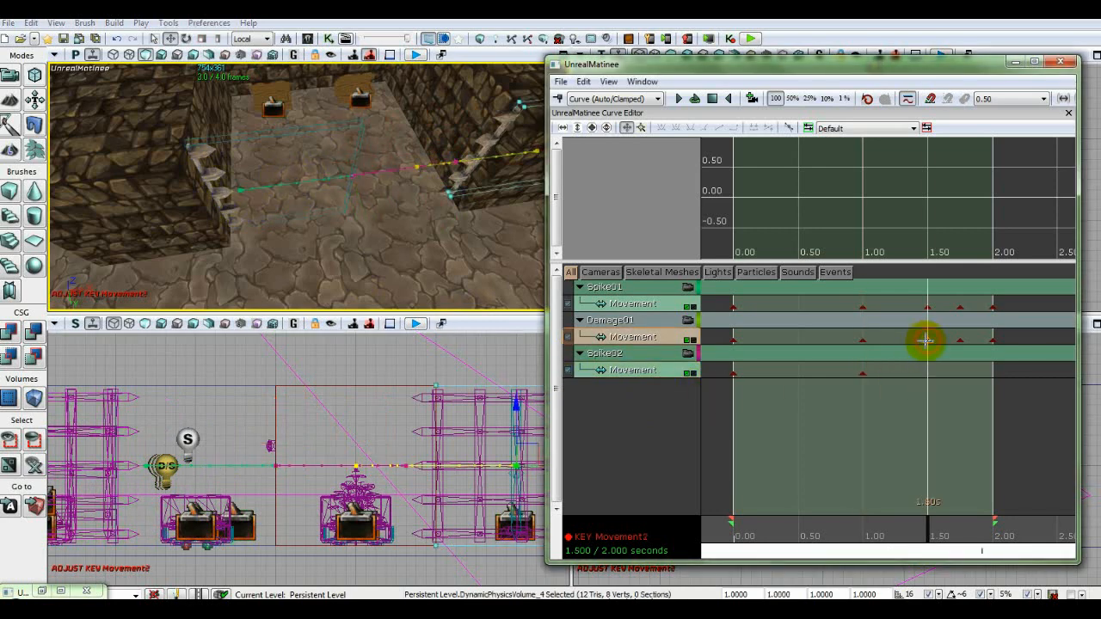
left_click(649, 373)
key("Return")
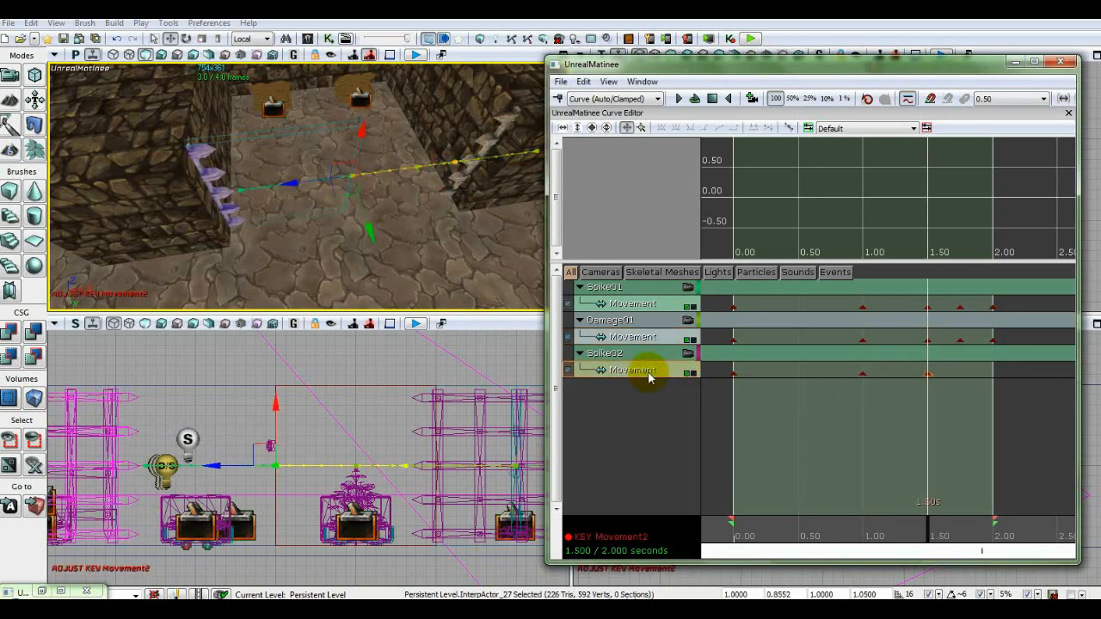
Key Spike02's movement at 1.75 s with the gate extended back across the corridor, and hold it there with a key at 2.00 s
left_click(961, 342)
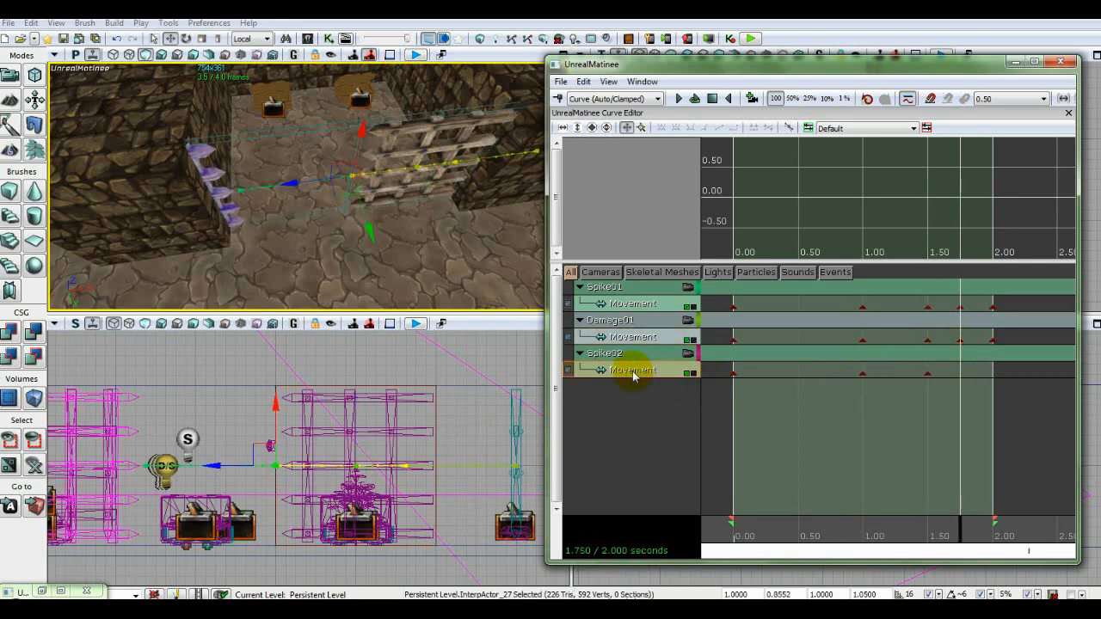
key("Return")
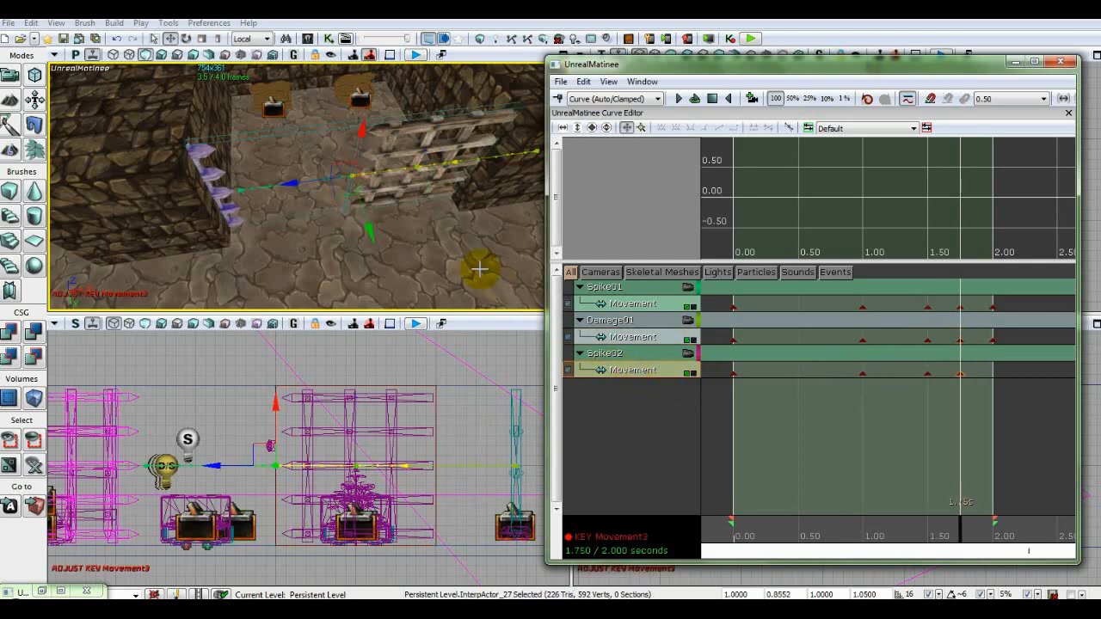
left_click_drag(295, 184, 411, 186)
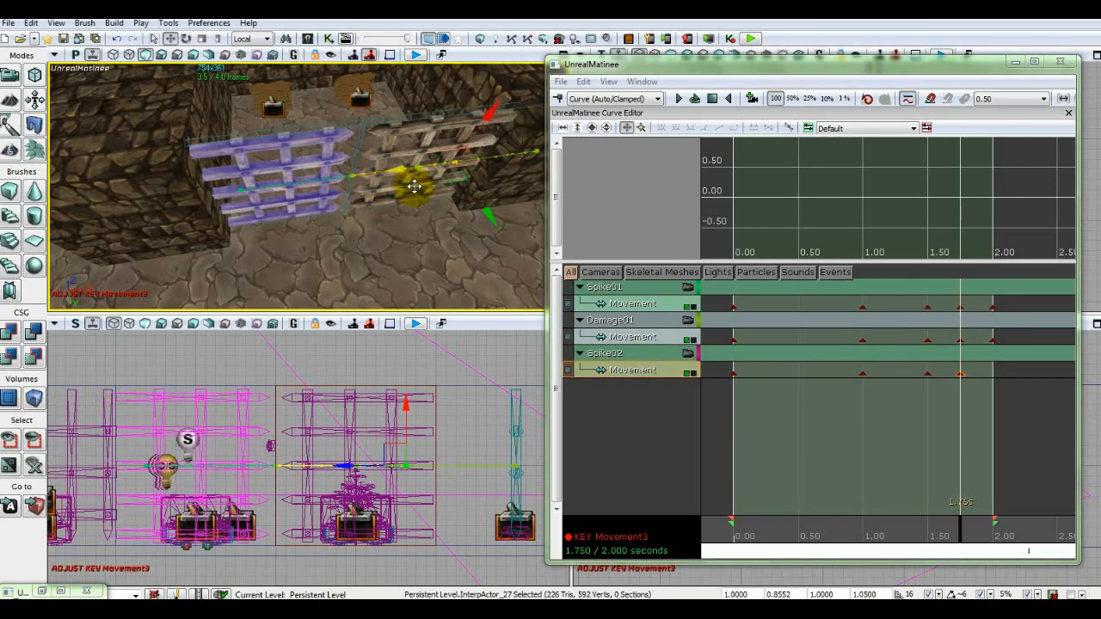
left_click(995, 339)
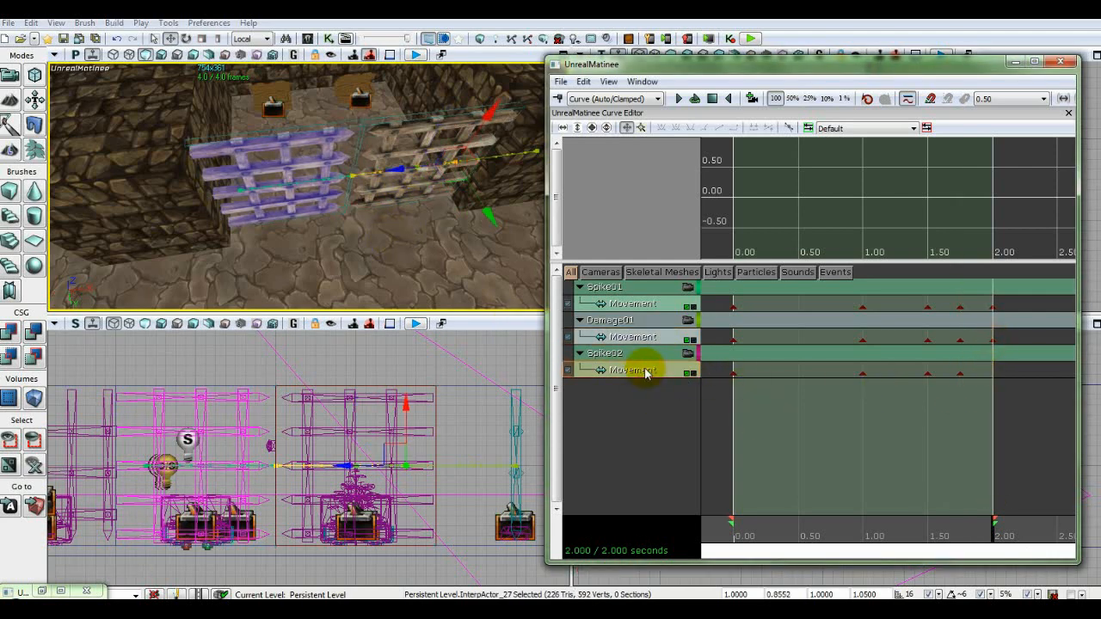
key("Return")
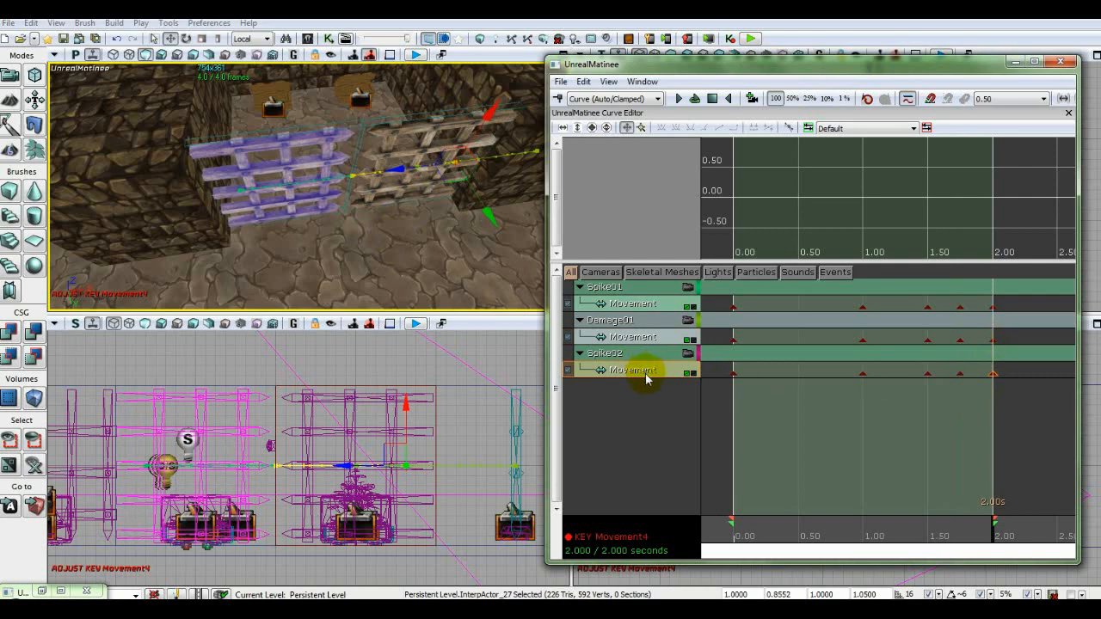
Create a Damage02 group for the physics volume around the left spike gate and add a Movement track to it
left_click(306, 130)
left_click(302, 130)
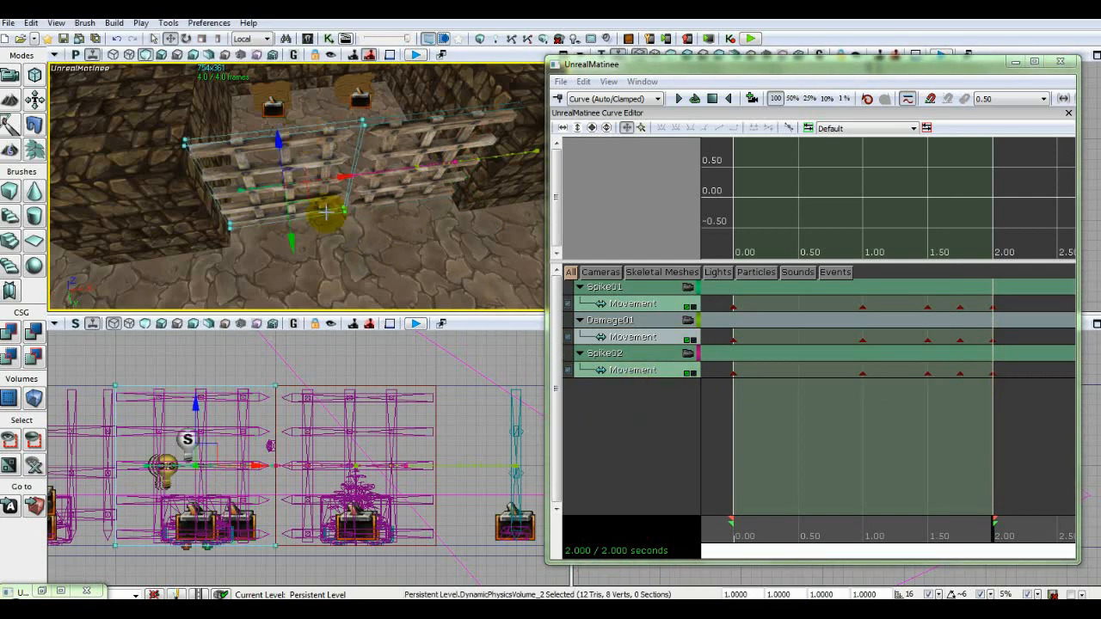
right_click(608, 394)
left_click(667, 423)
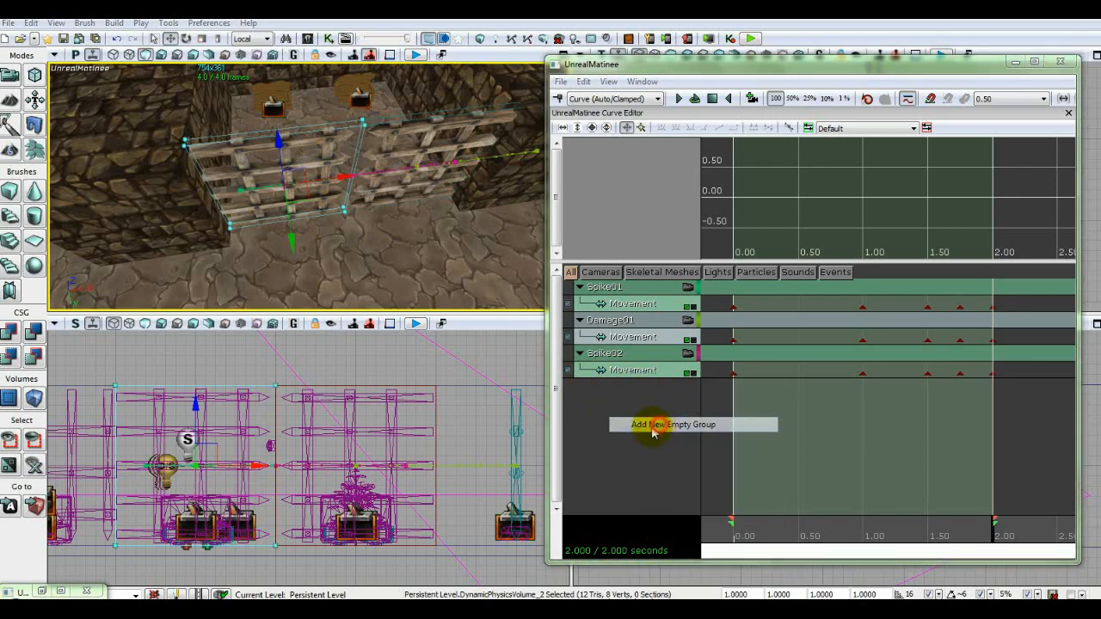
type("Damage02")
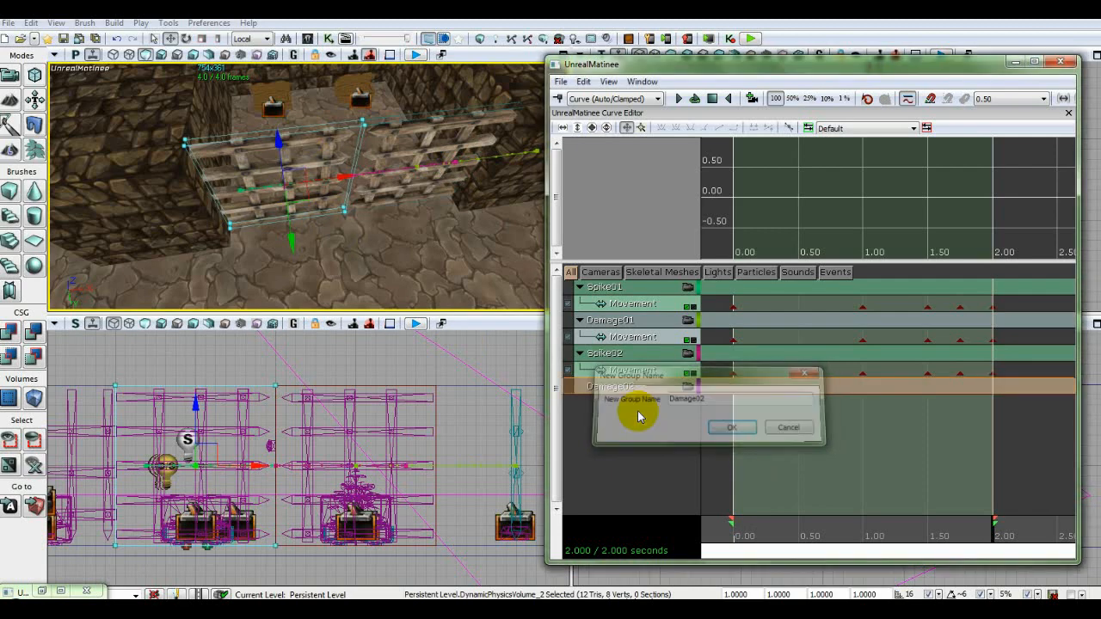
key("Return")
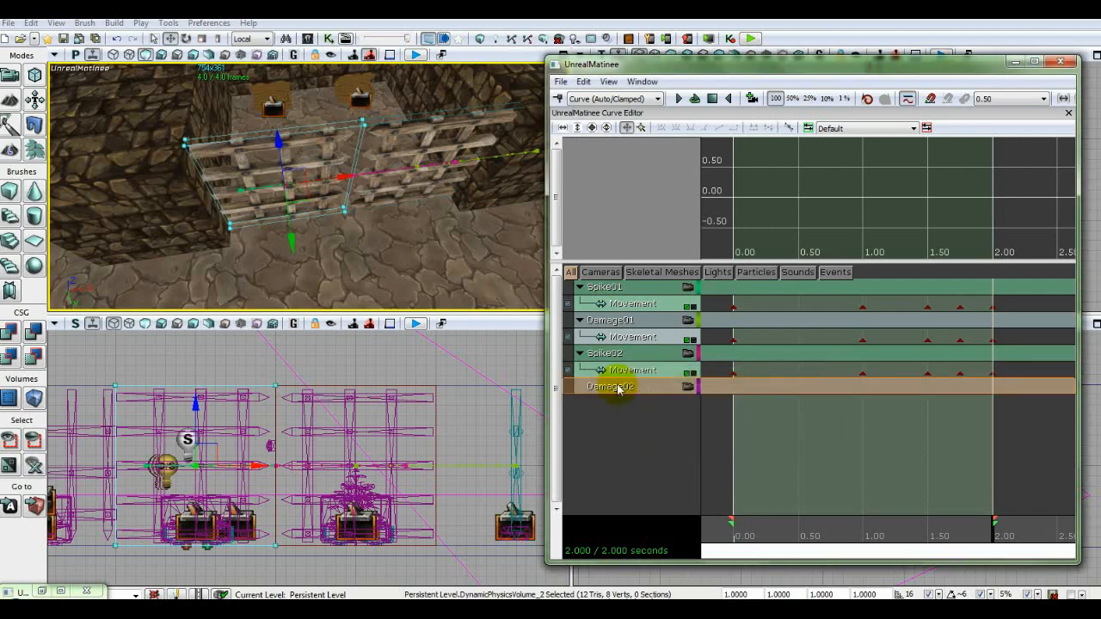
right_click(613, 392)
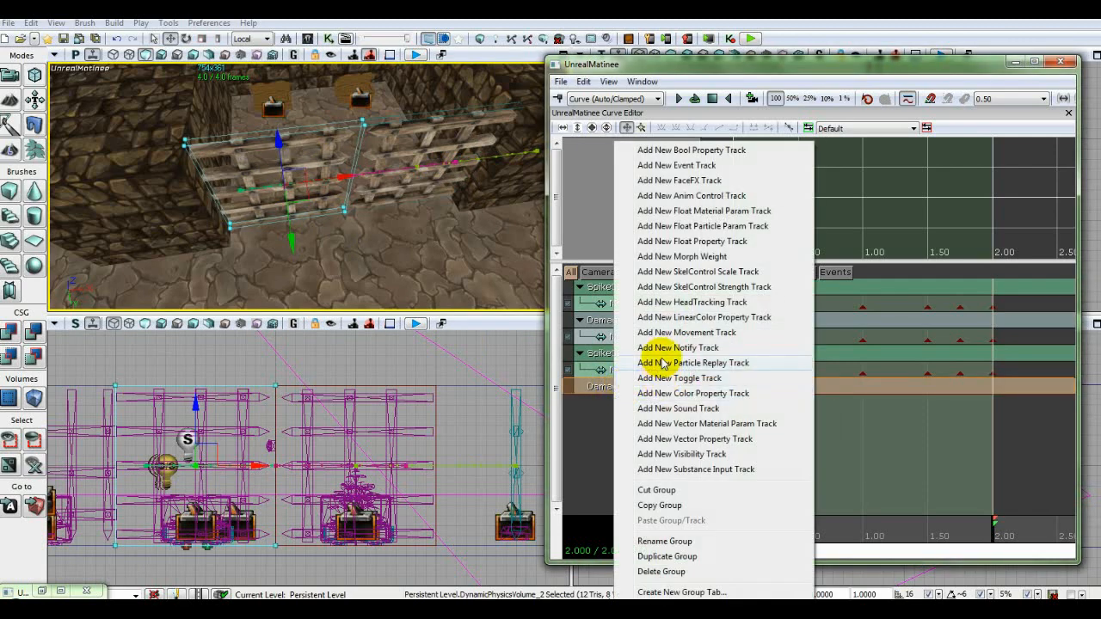
left_click(661, 332)
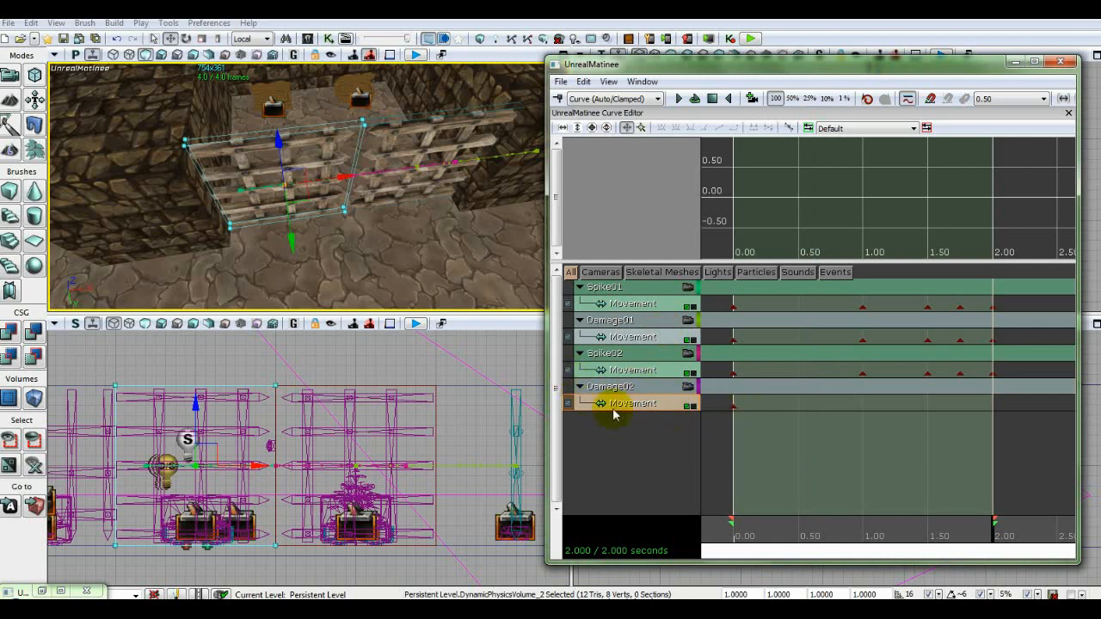
Key Damage02's movement at 1.00 s with the volume moved into the left wall, and hold that position with a key at 1.50 s
left_click(863, 374)
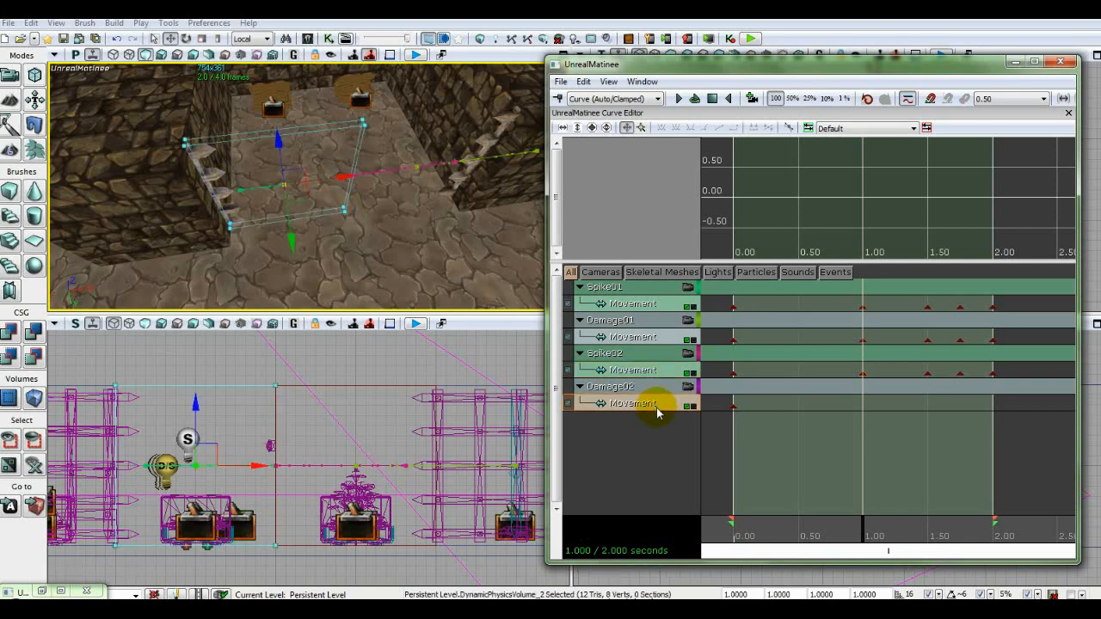
key("Return")
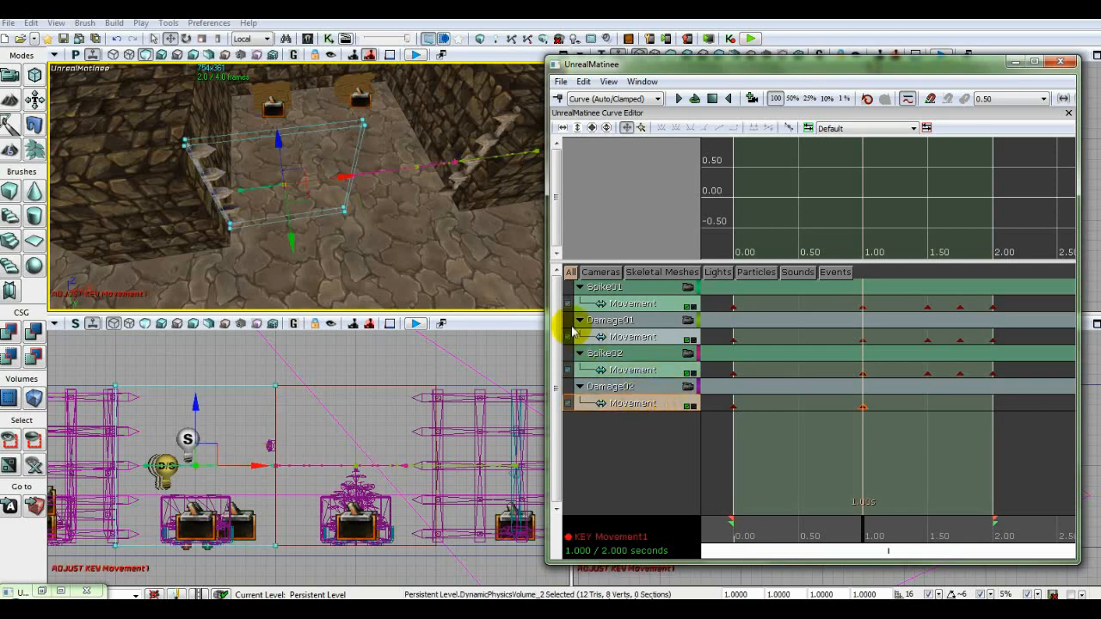
left_click_drag(343, 177, 206, 191)
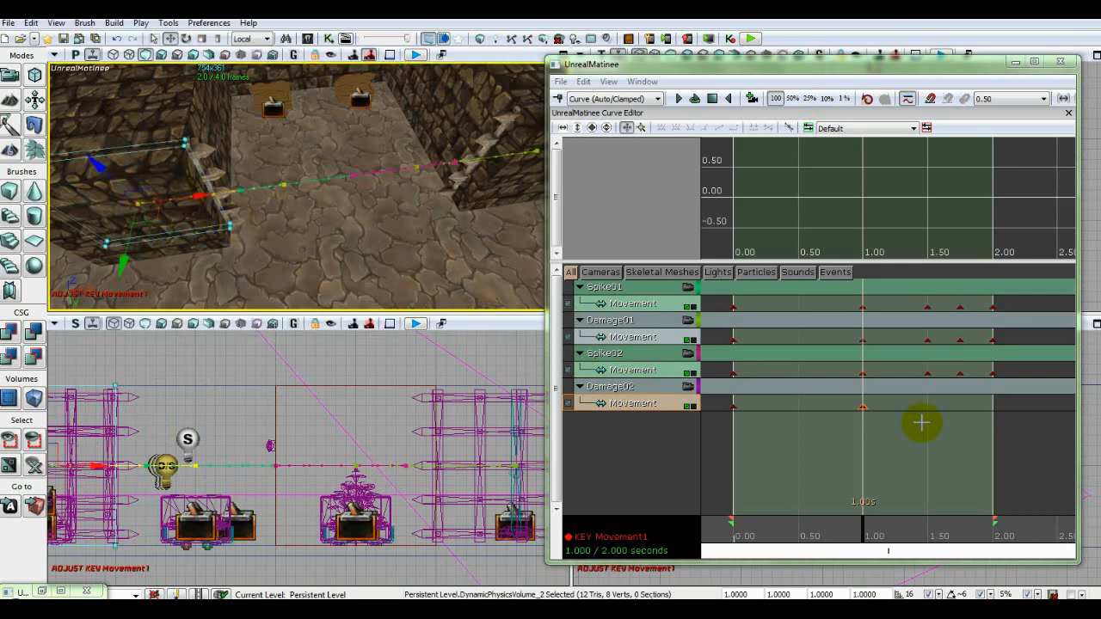
left_click(928, 374)
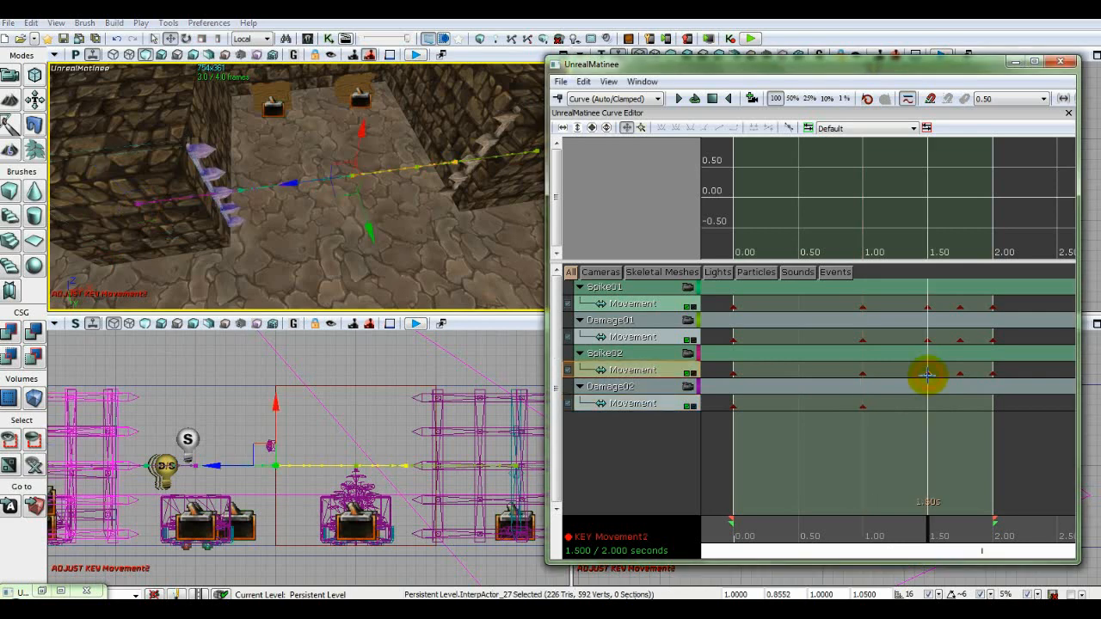
key("Return")
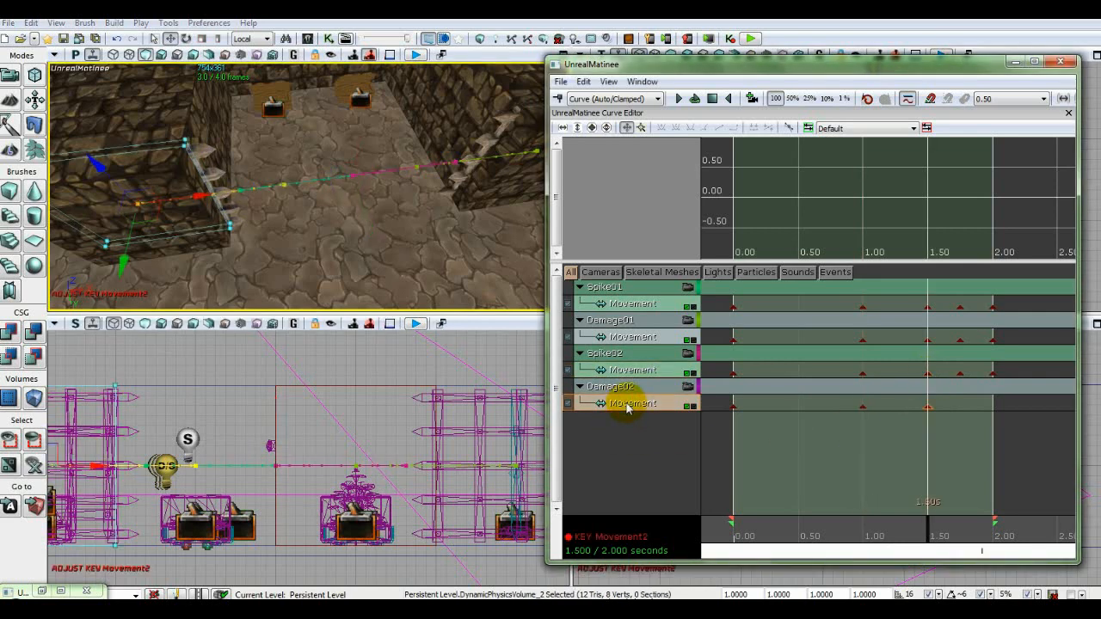
Key Damage02's movement at 1.75 s with the volume back over the extended gate, and hold it there with a key at 2.00 s
left_click(960, 373)
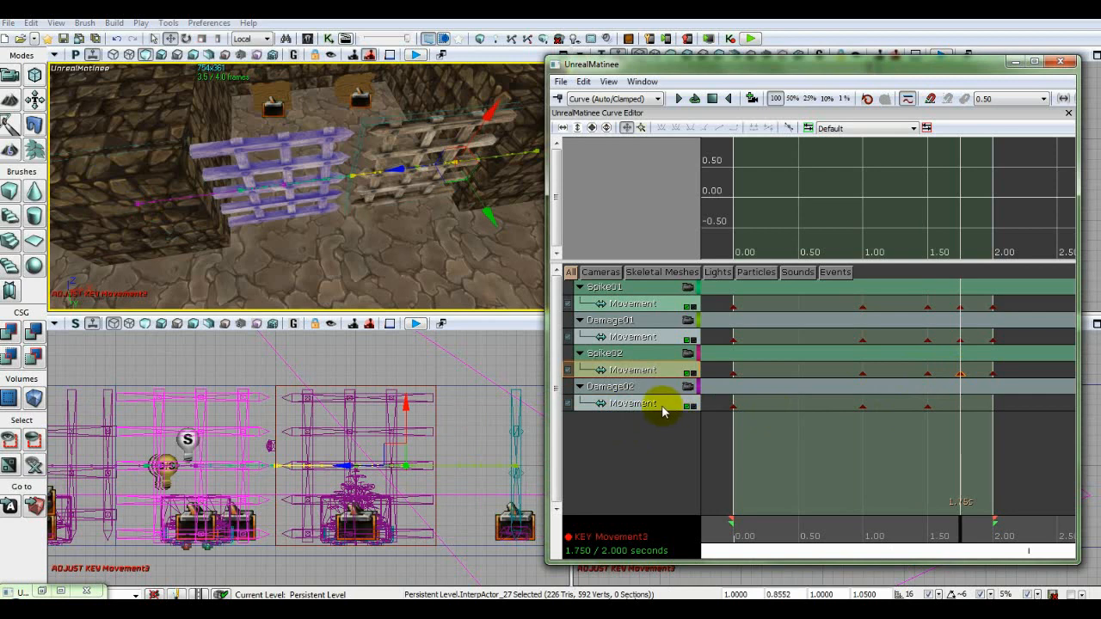
left_click(666, 406)
key("Return")
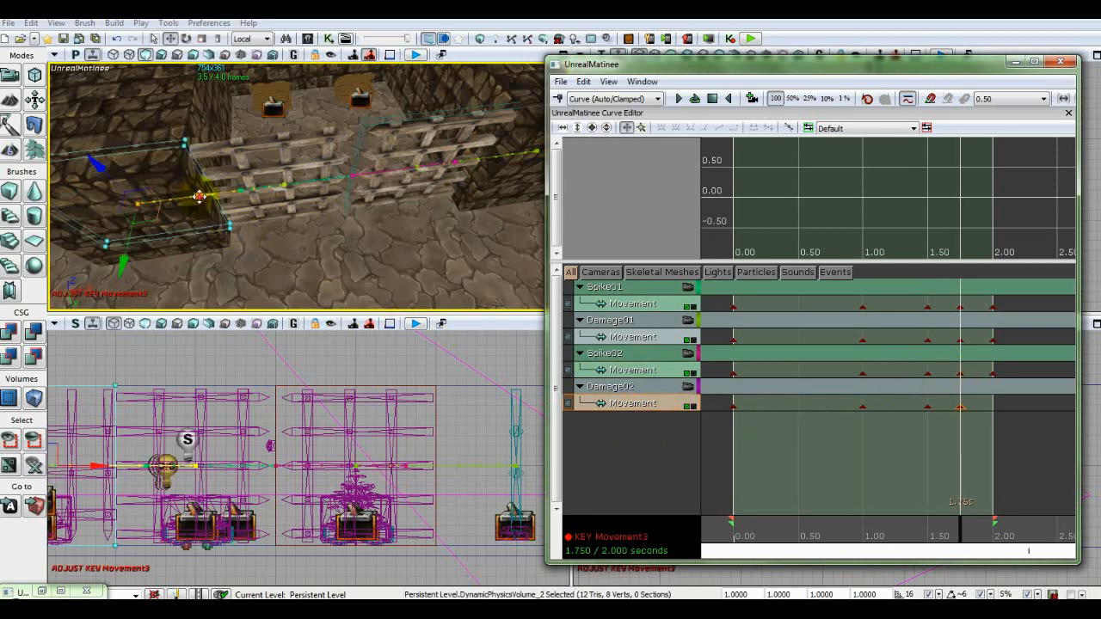
left_click_drag(199, 196, 346, 200)
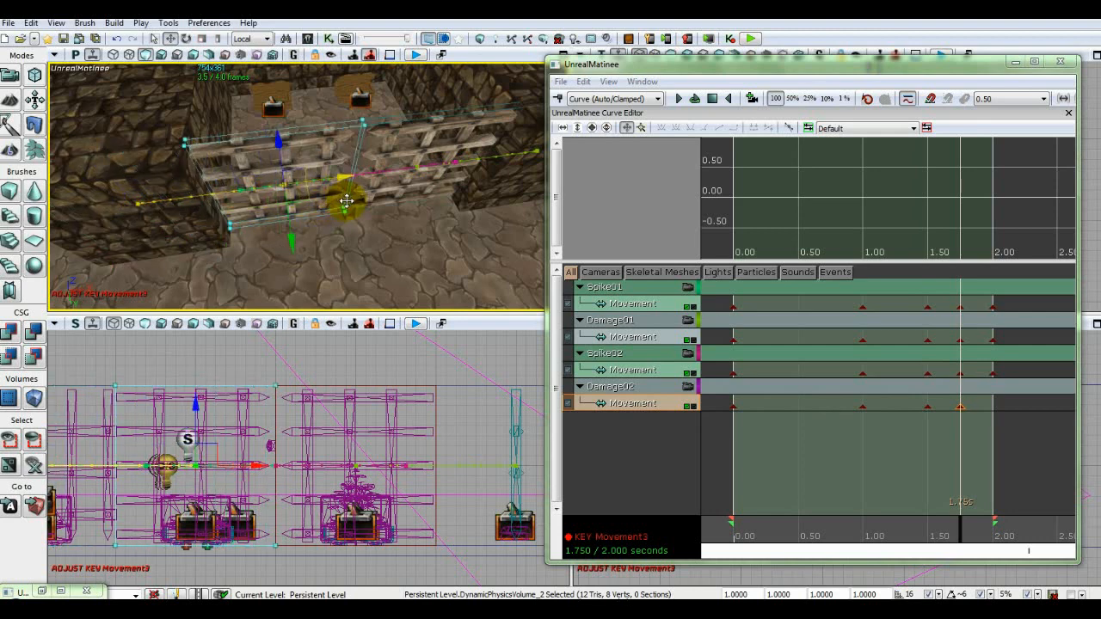
left_click(994, 373)
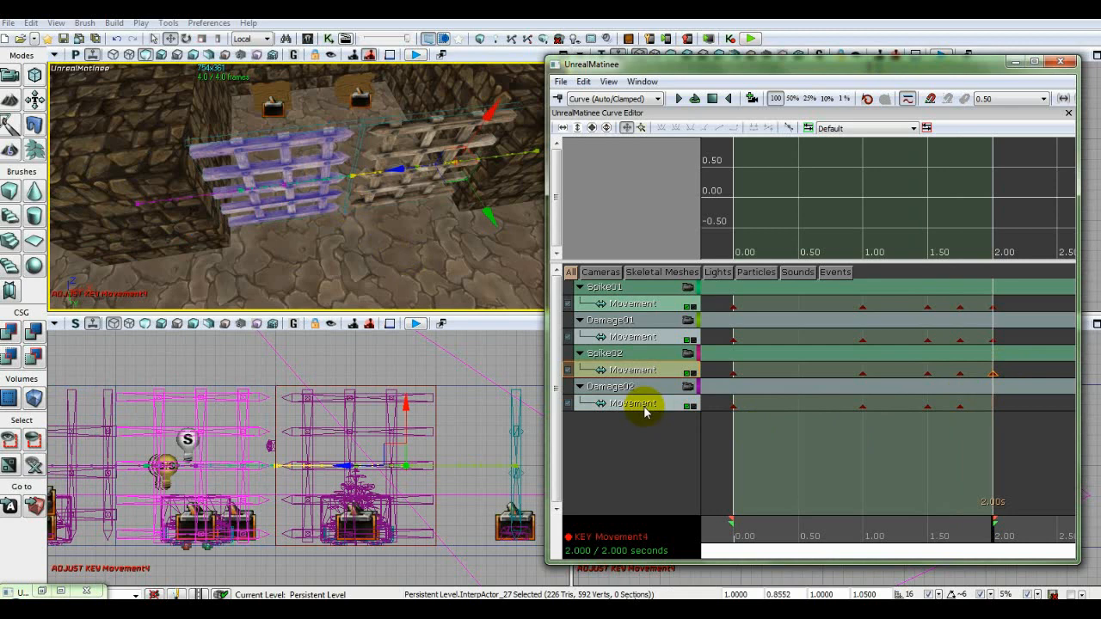
left_click(643, 406)
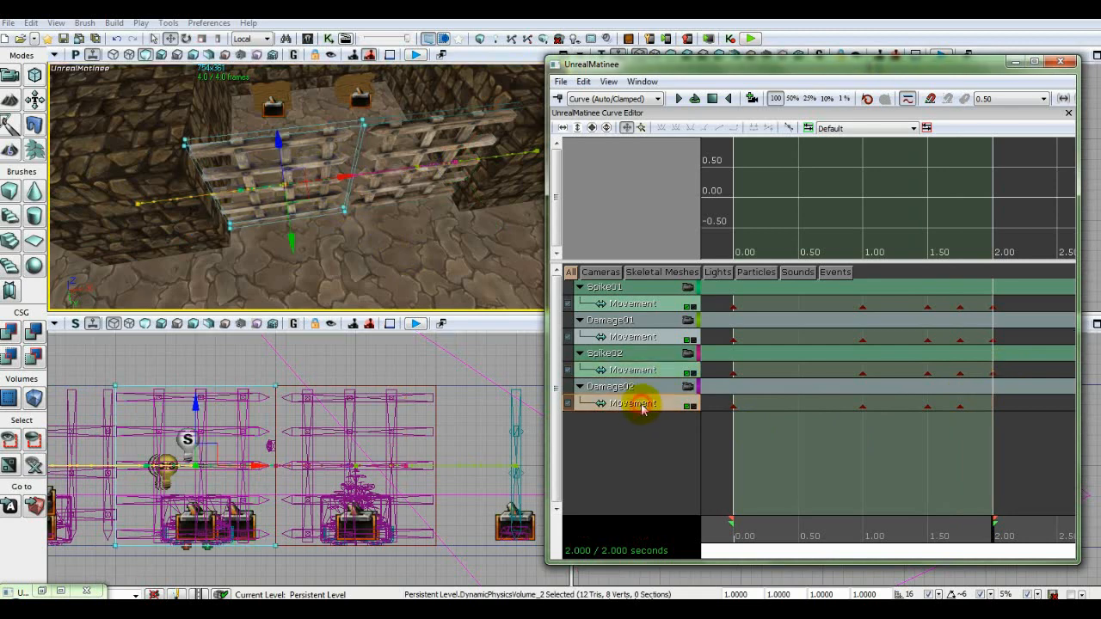
key("Return")
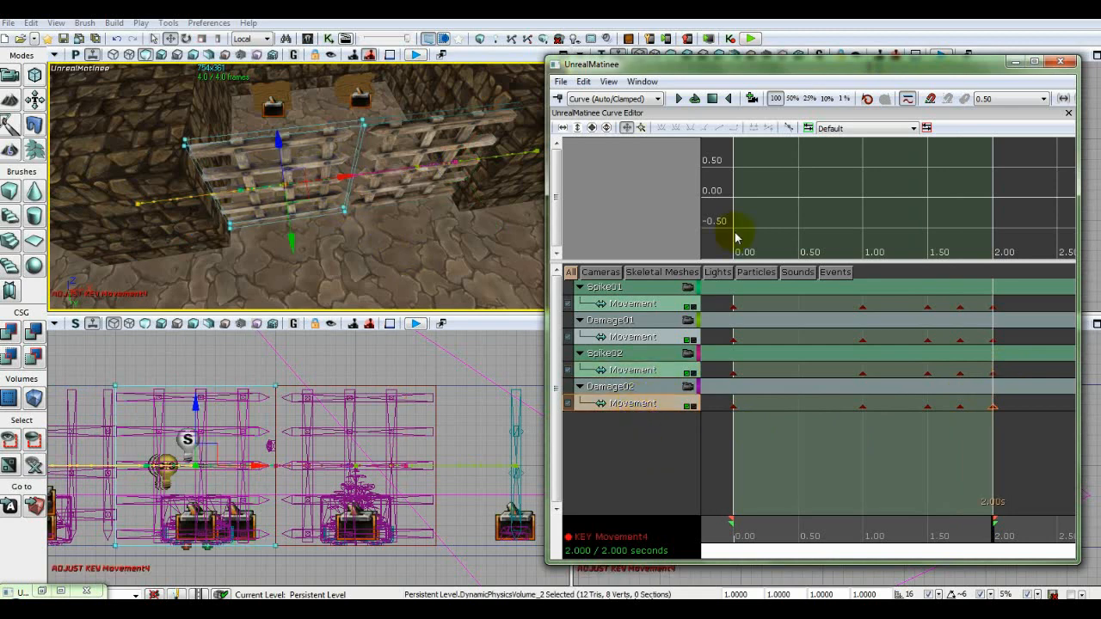
Rewind the sequence and play it in a loop to check the motion of both spike gates and their damage volumes
left_click(712, 98)
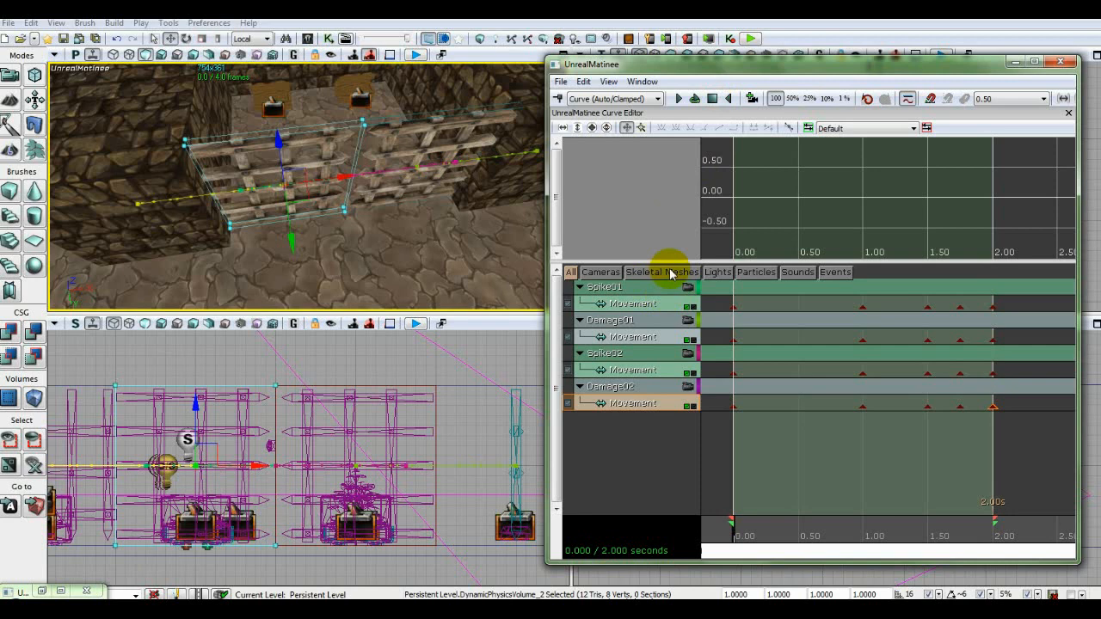
left_click(694, 99)
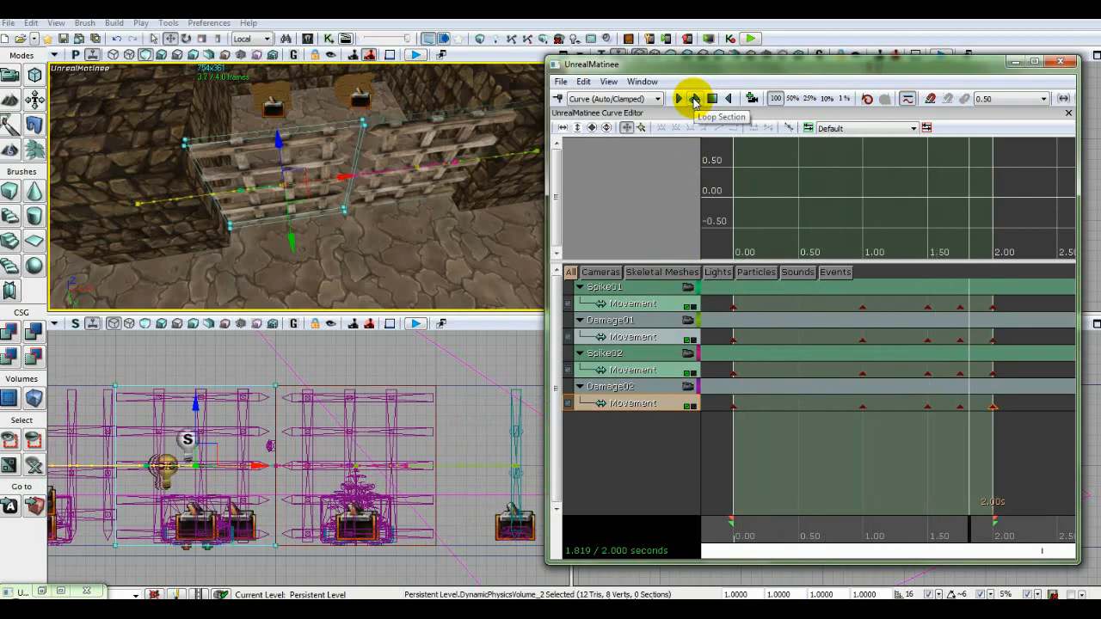
left_click(712, 98)
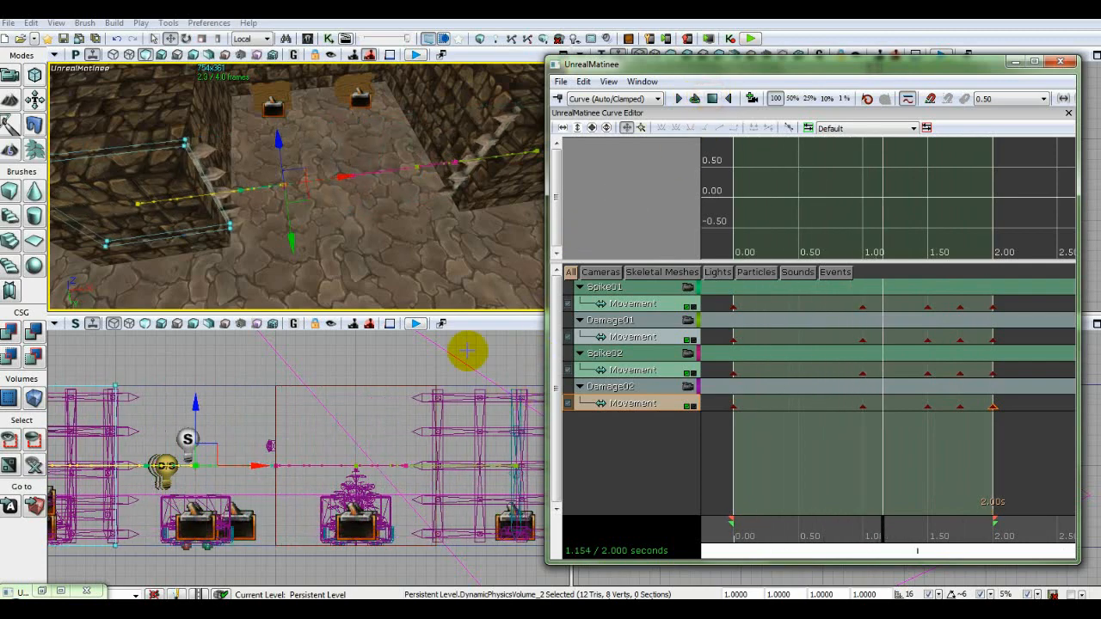
left_click(712, 98)
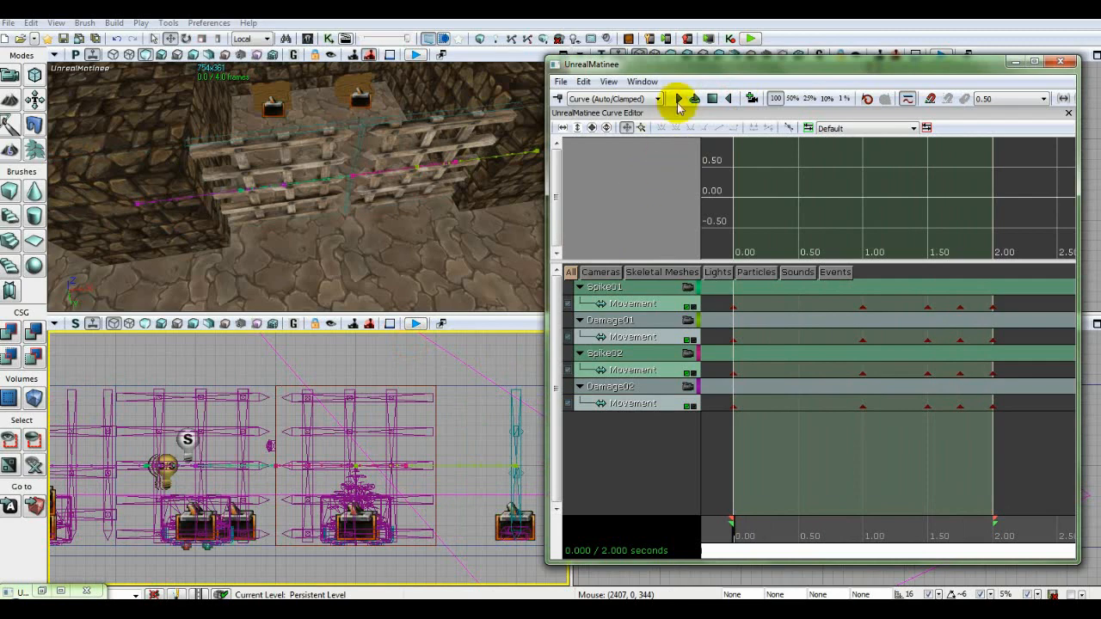
left_click(692, 98)
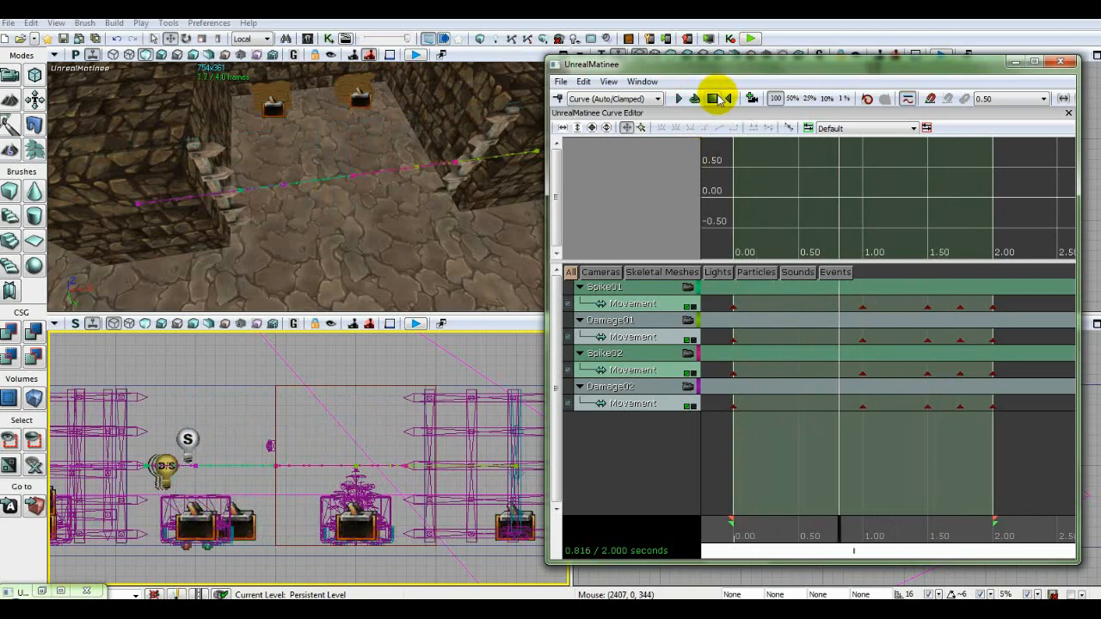
Stop the looping playback and return the sequence to 0.00 s
left_click(713, 99)
left_click(714, 99)
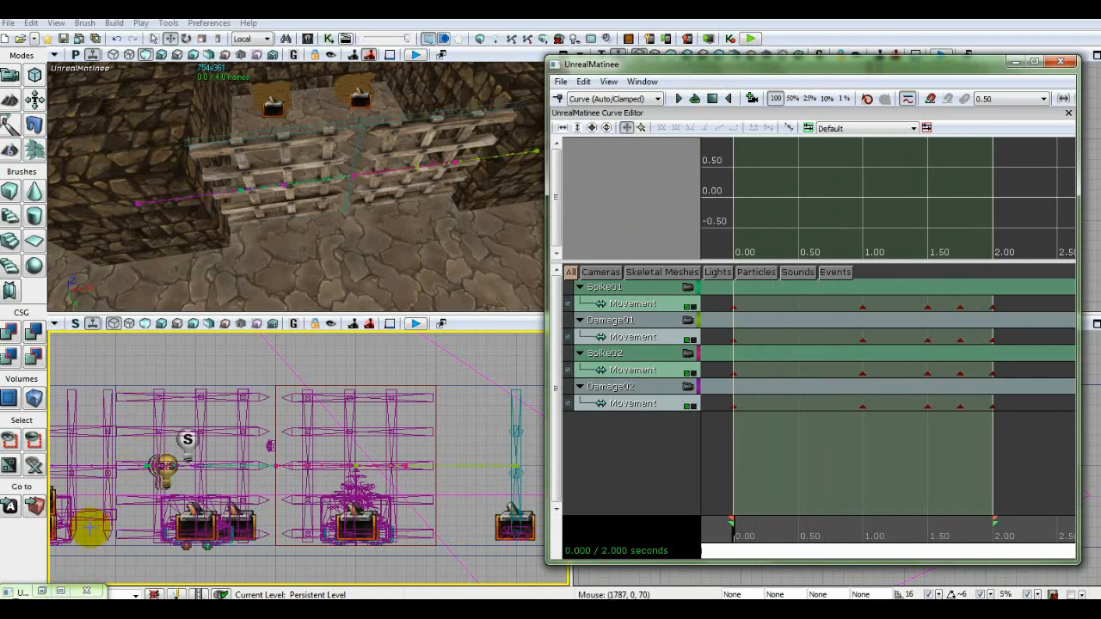
Show only Sound Cues from all assets in the Content Browser and search them for "wood"
left_click(307, 39)
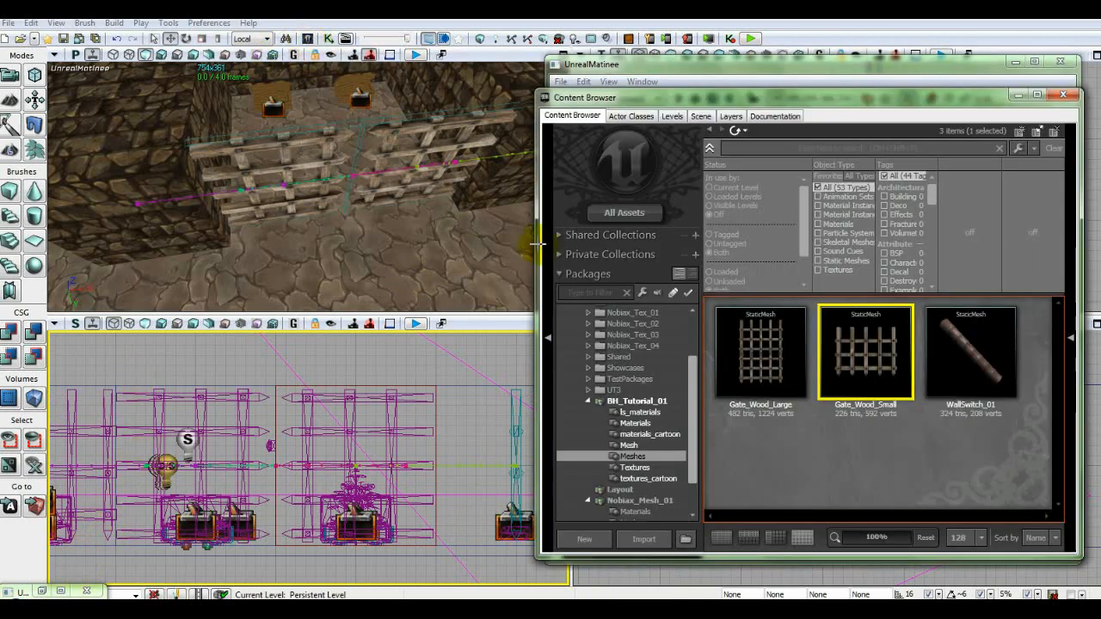
left_click(742, 149)
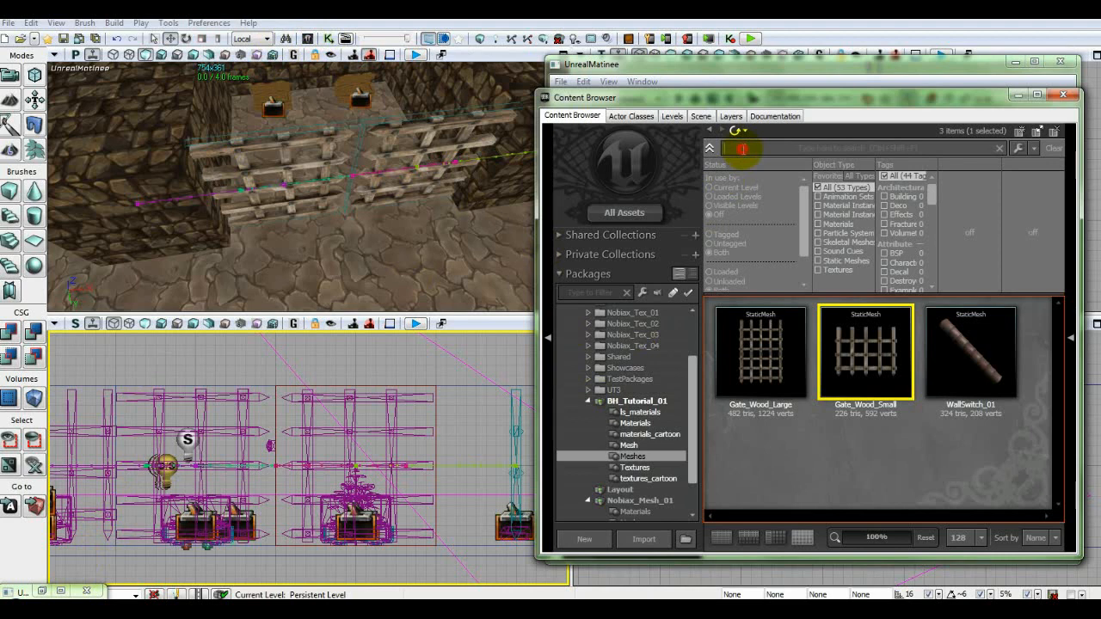
left_click(641, 214)
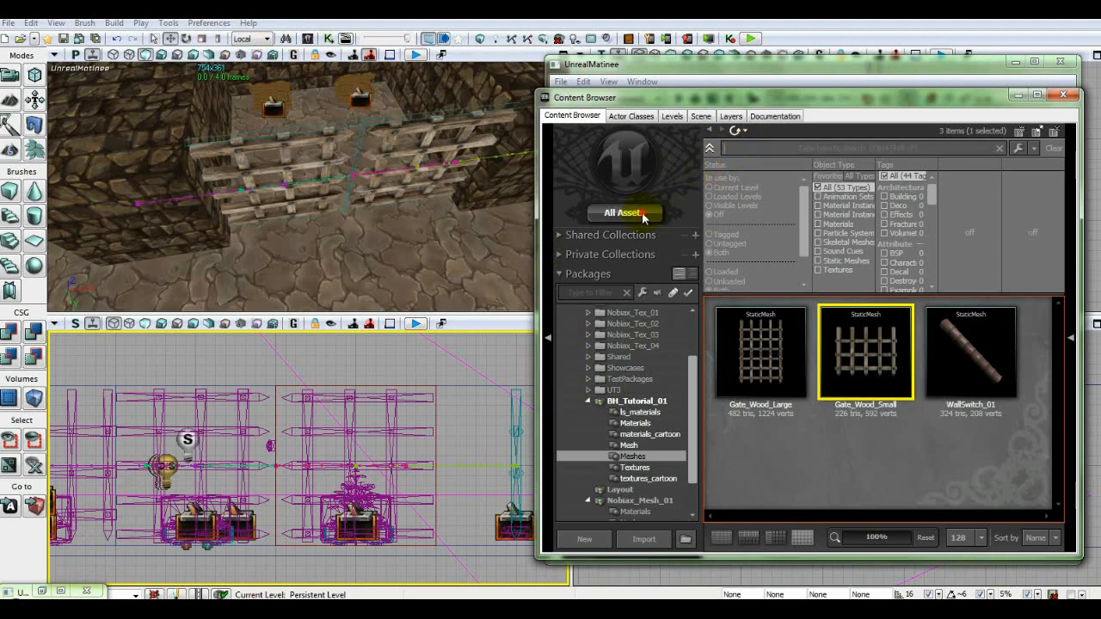
left_click(819, 251)
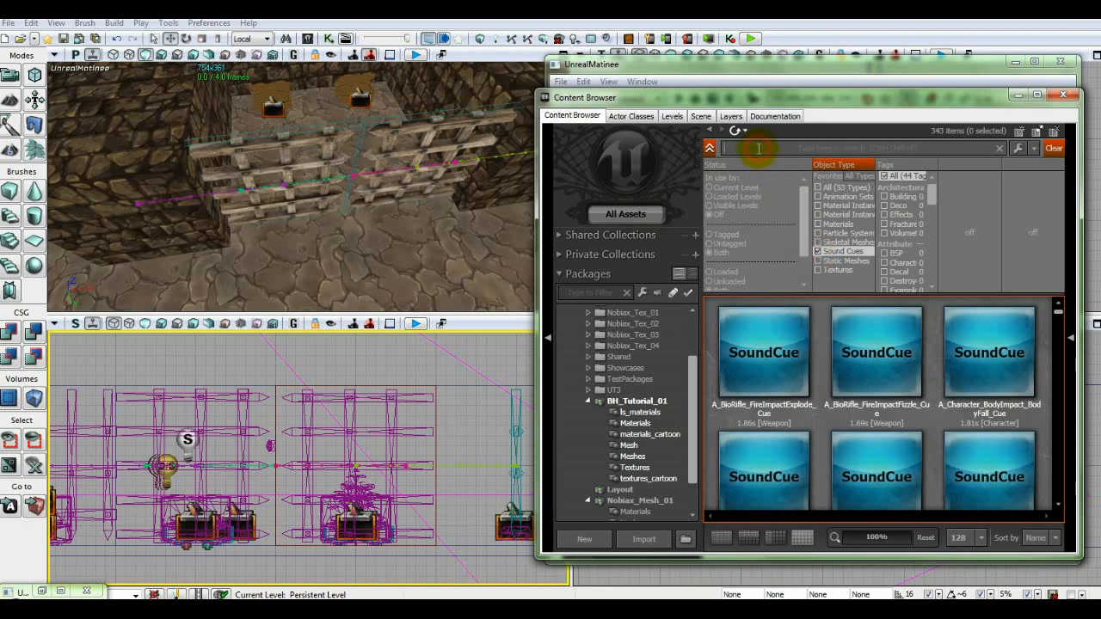
type("woo")
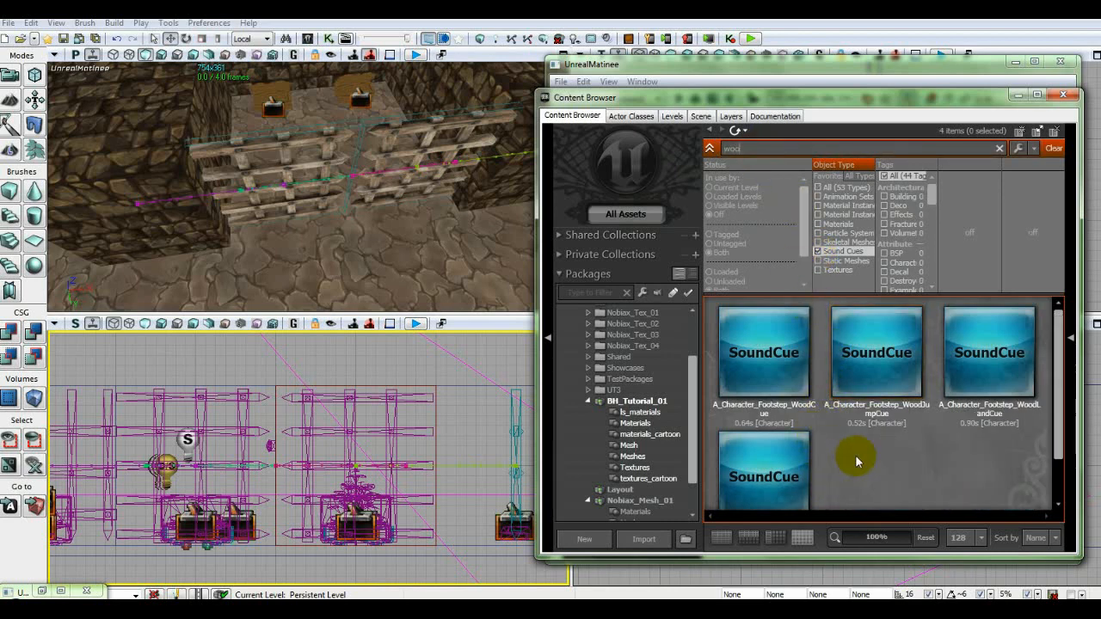
scroll(855, 456, "down", 1)
left_click(784, 442)
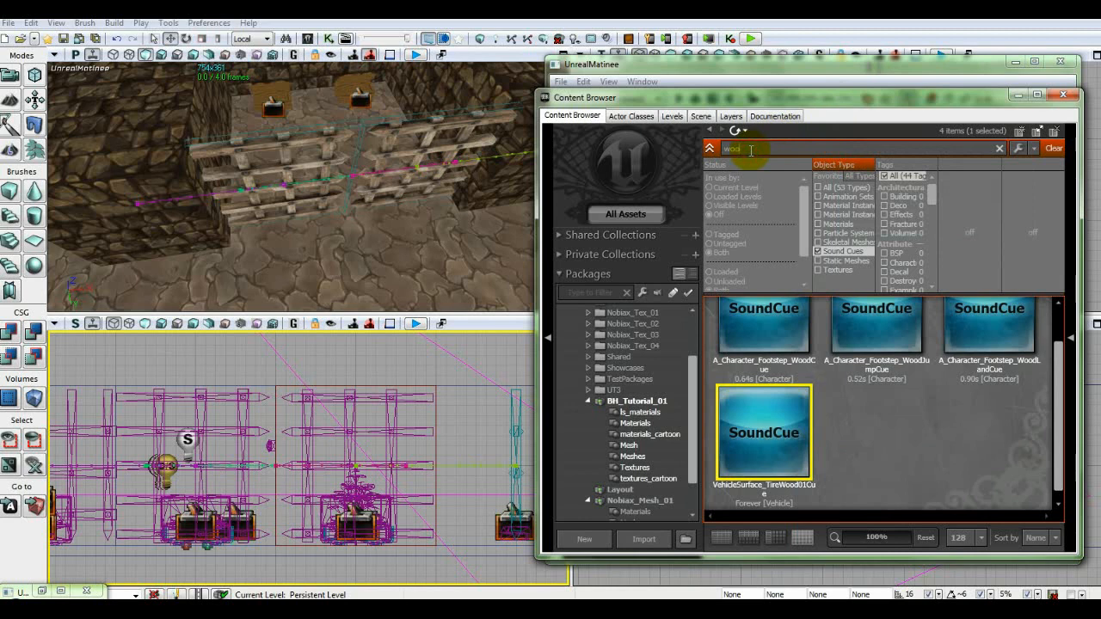
type("d")
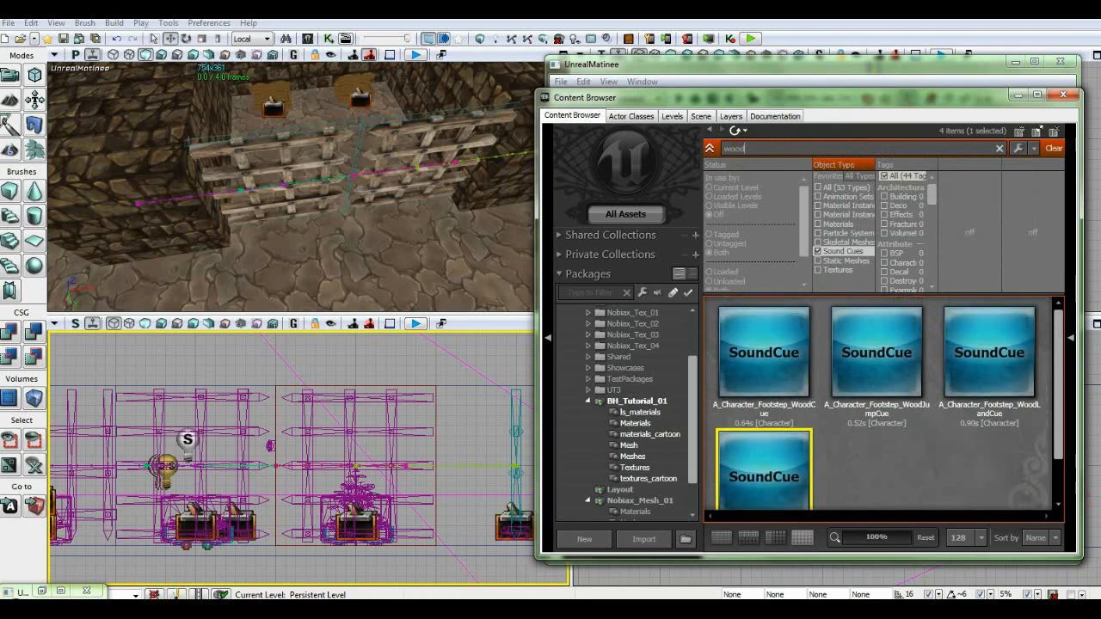
Select the VehicleSurface_TireWood01Cue sound cue and minimize the Content Browser to get back to Matinee
left_click(893, 447)
scroll(892, 449, "down", 1)
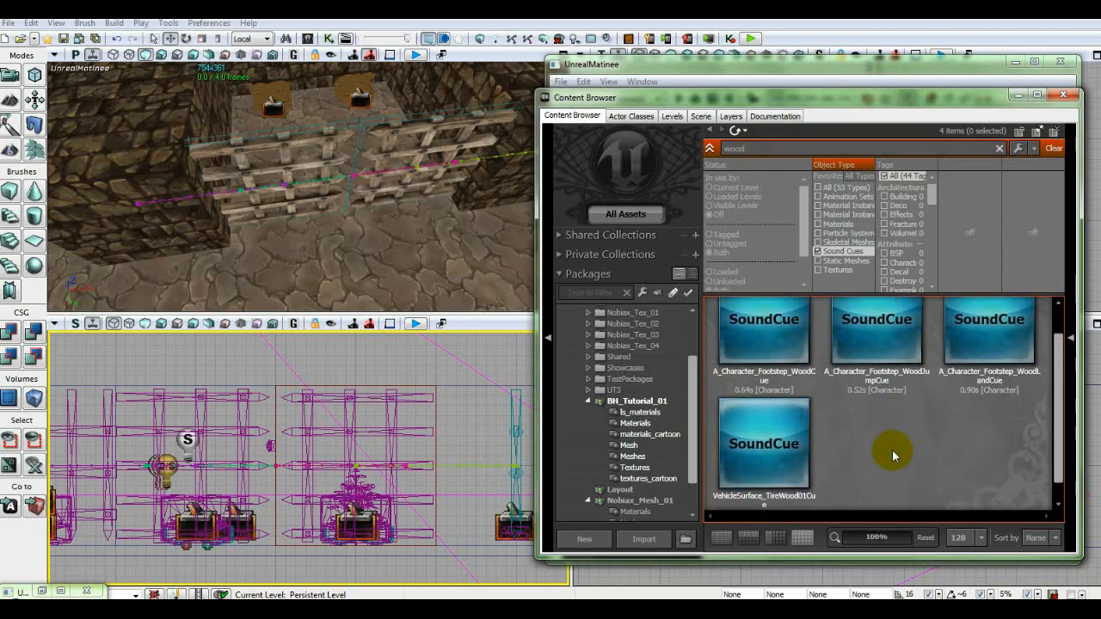
left_click(776, 463)
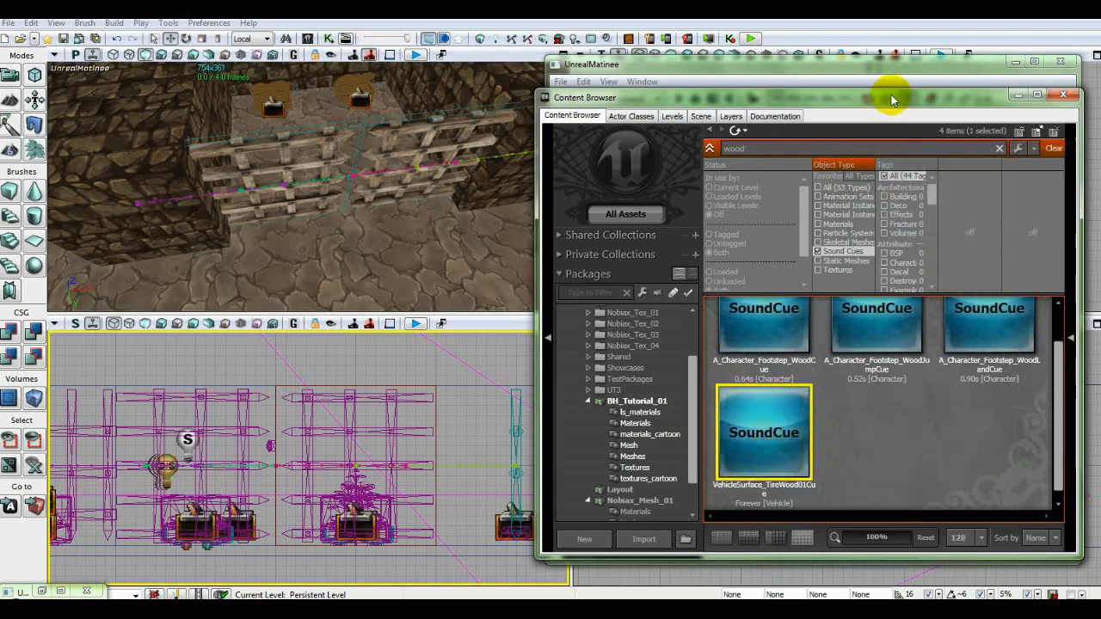
left_click(1017, 95)
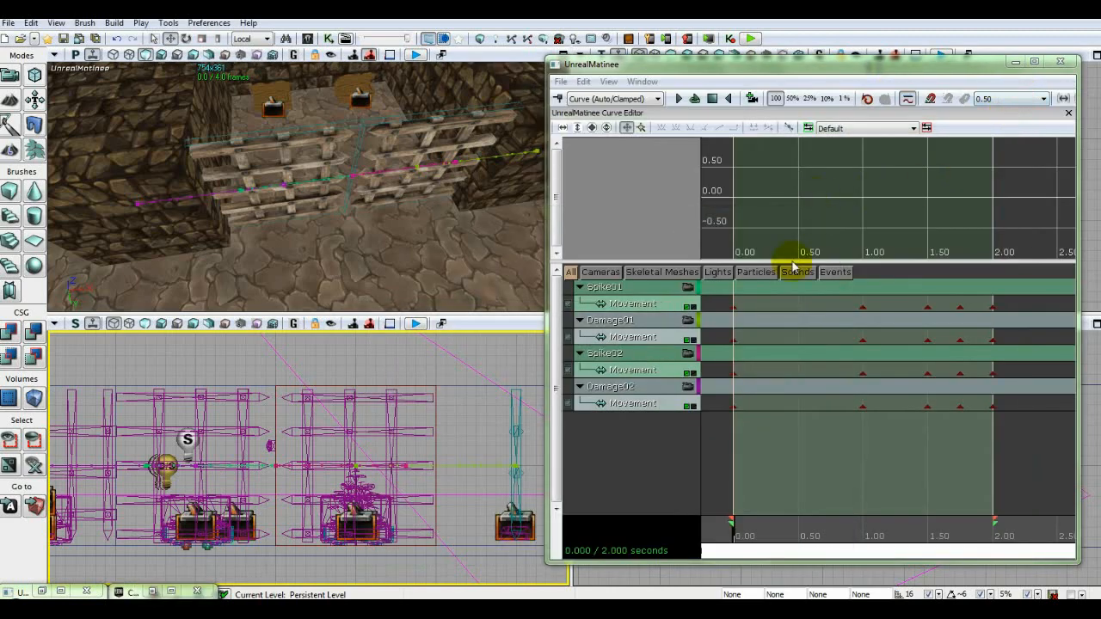
Create an empty Matinee group named Sound and add a Sound track to it
right_click(616, 427)
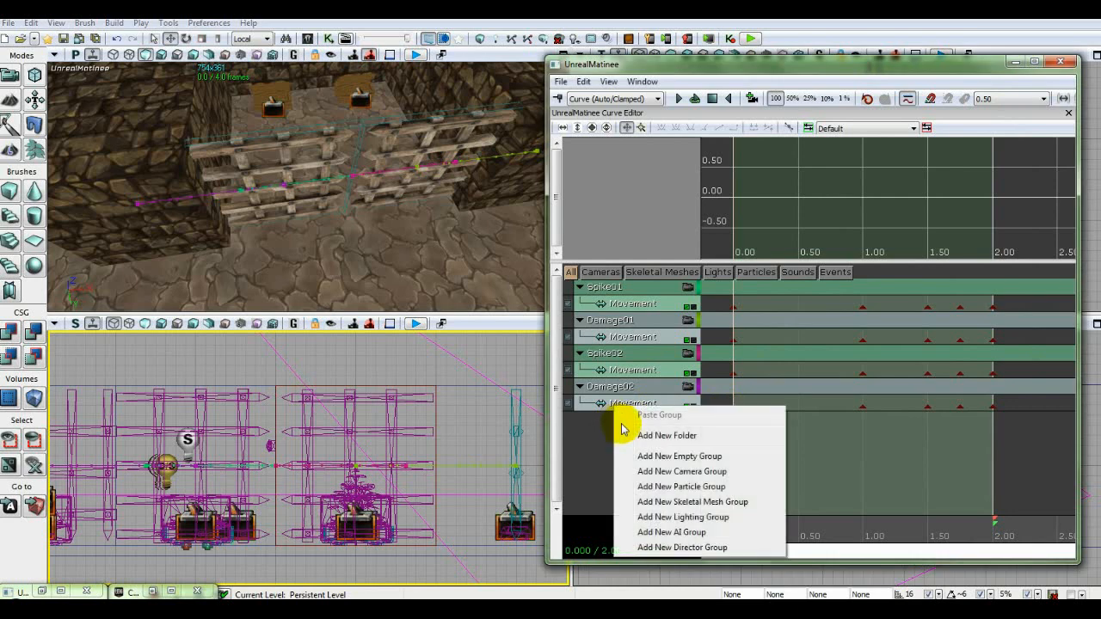
left_click(668, 456)
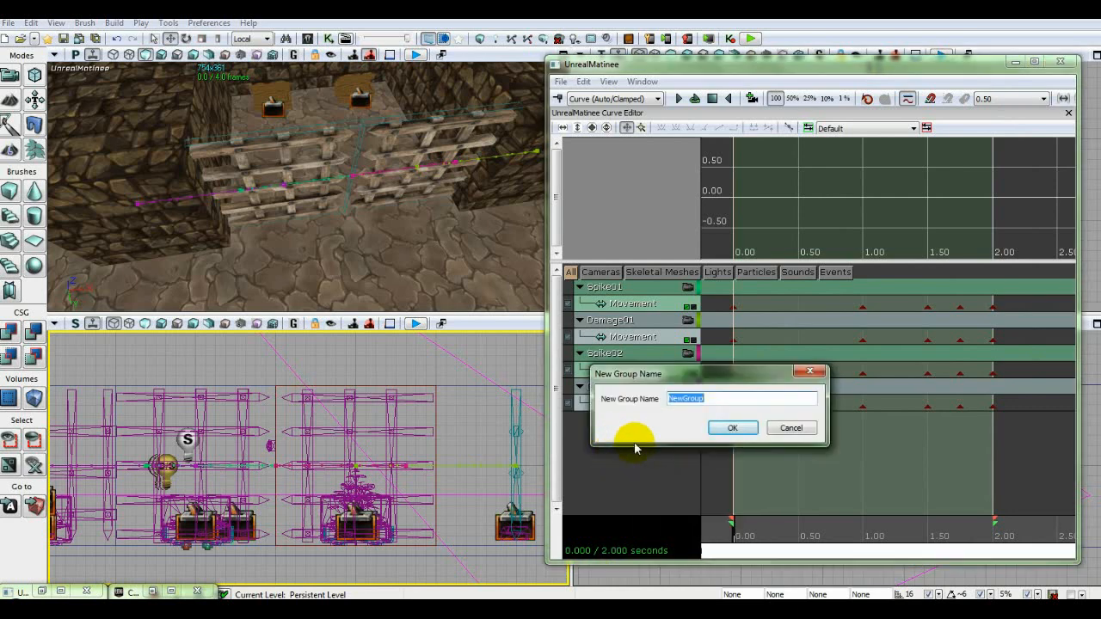
type("Sound")
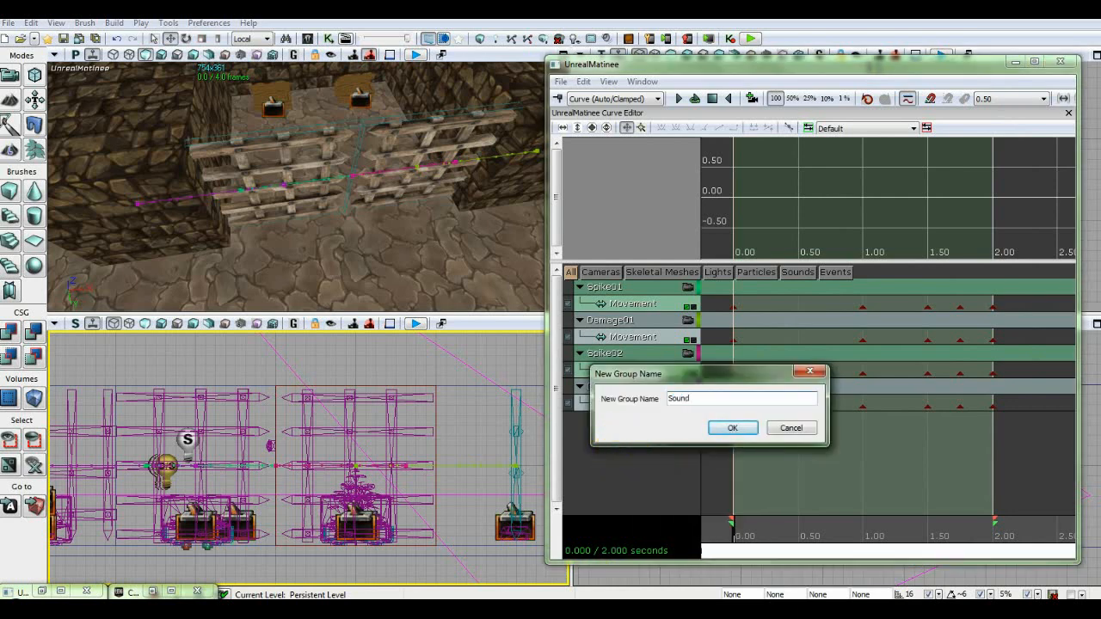
left_click(723, 430)
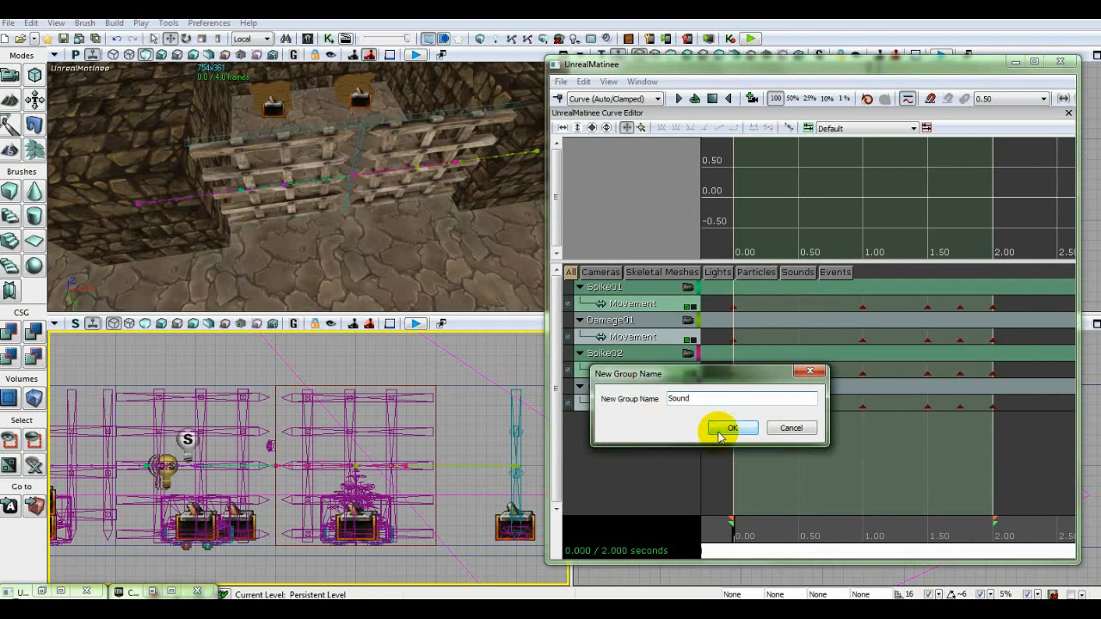
right_click(636, 421)
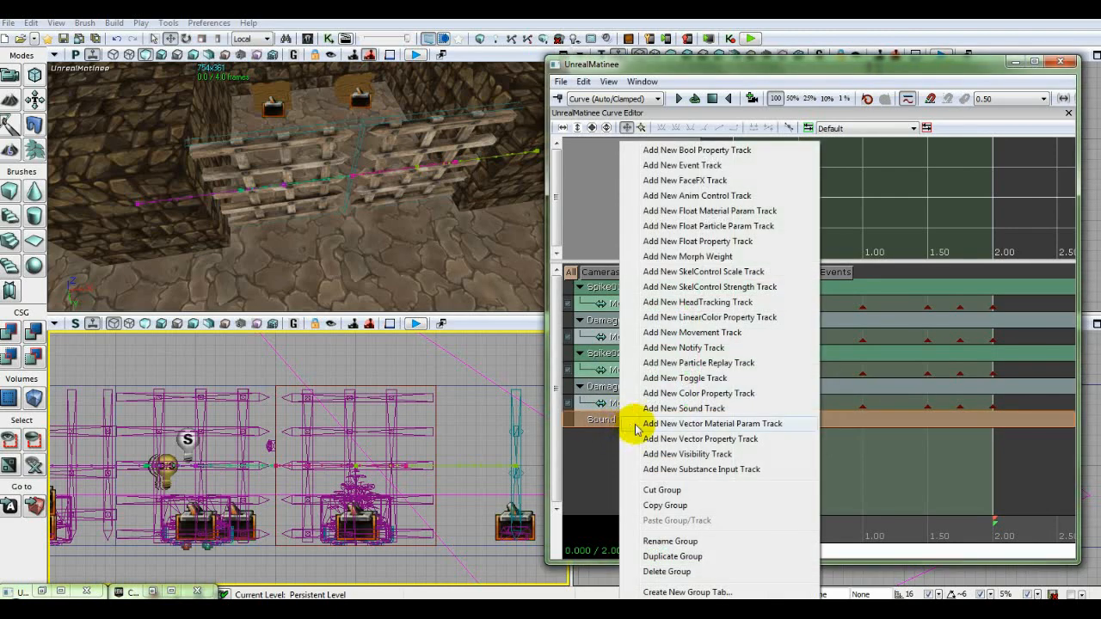
left_click(649, 408)
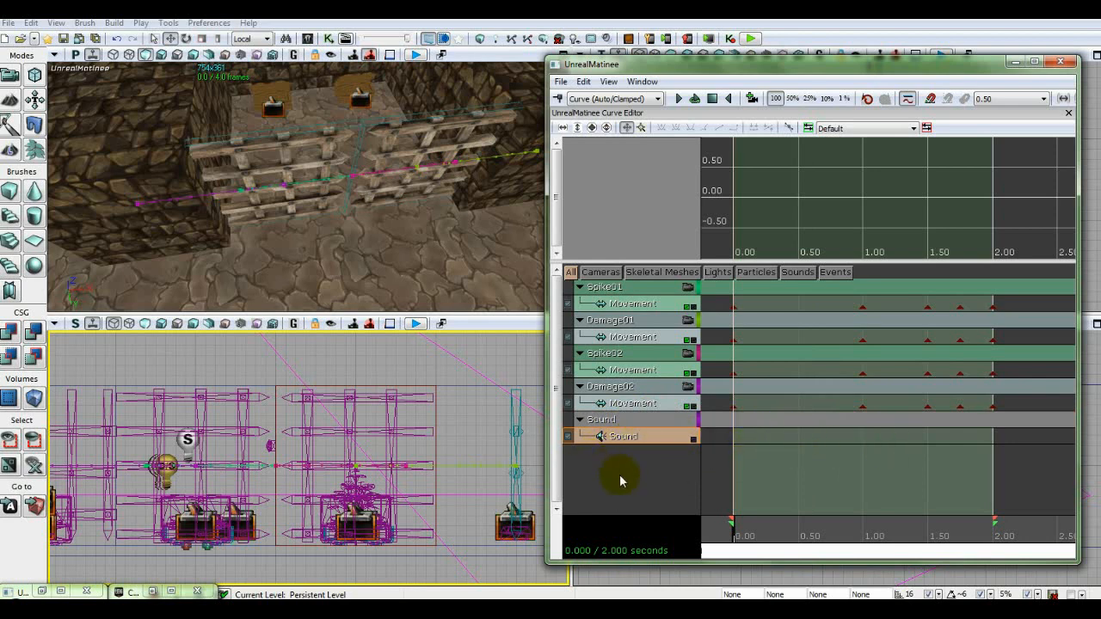
Key VehicleSurface_TireWood01Cue at 0.00 s on the Sound track and play the sequence to hear it with the gate motion
key("Return")
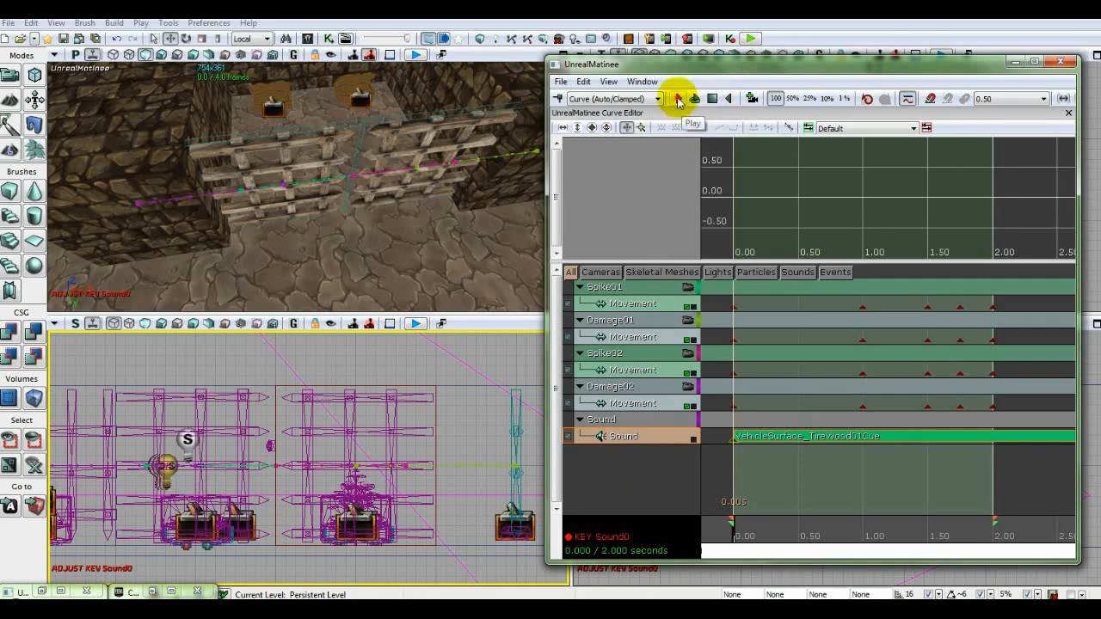
left_click(679, 99)
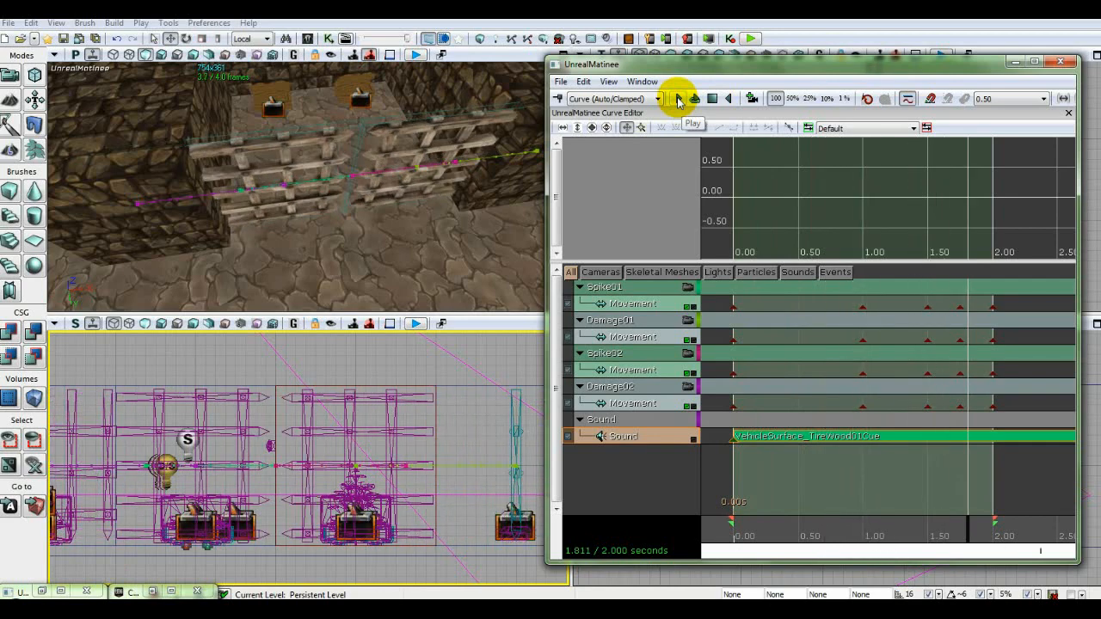
left_click(711, 99)
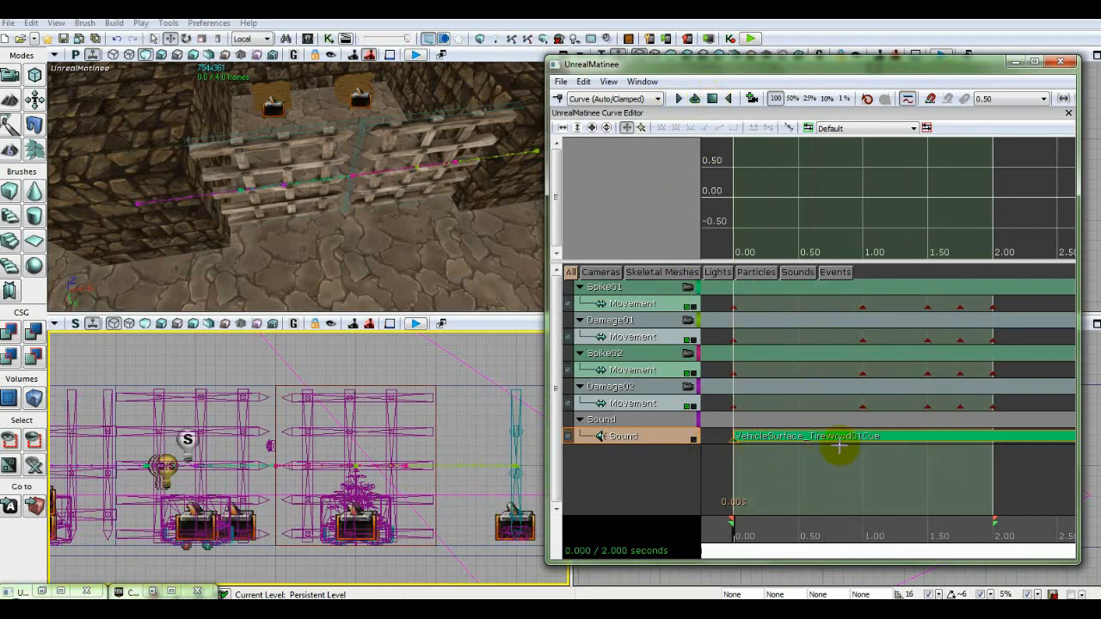
left_click(862, 407)
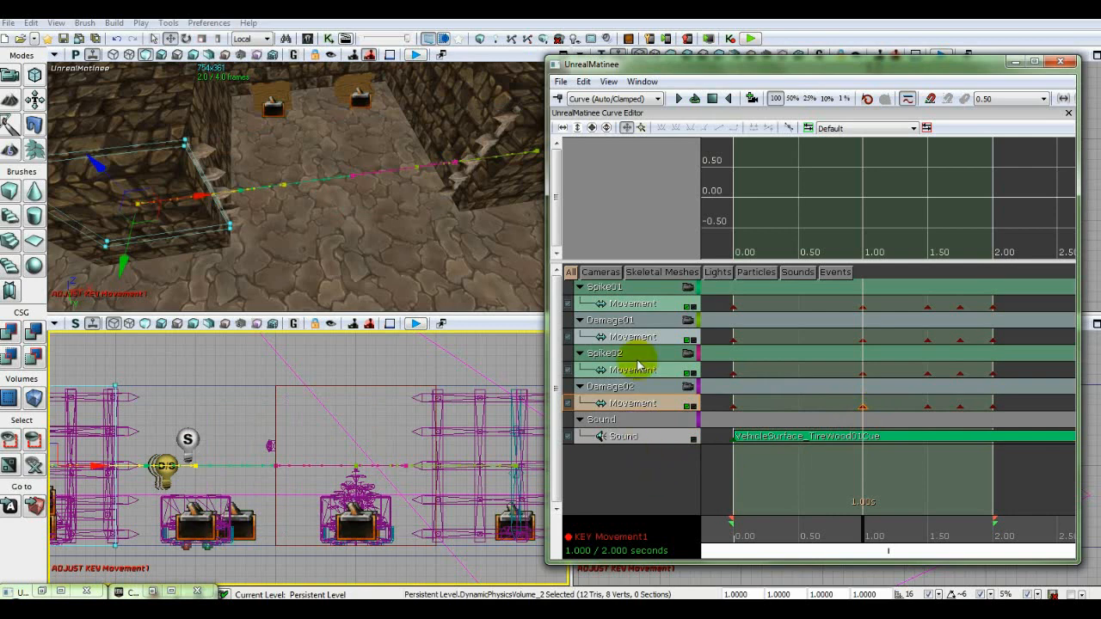
right_click(630, 436)
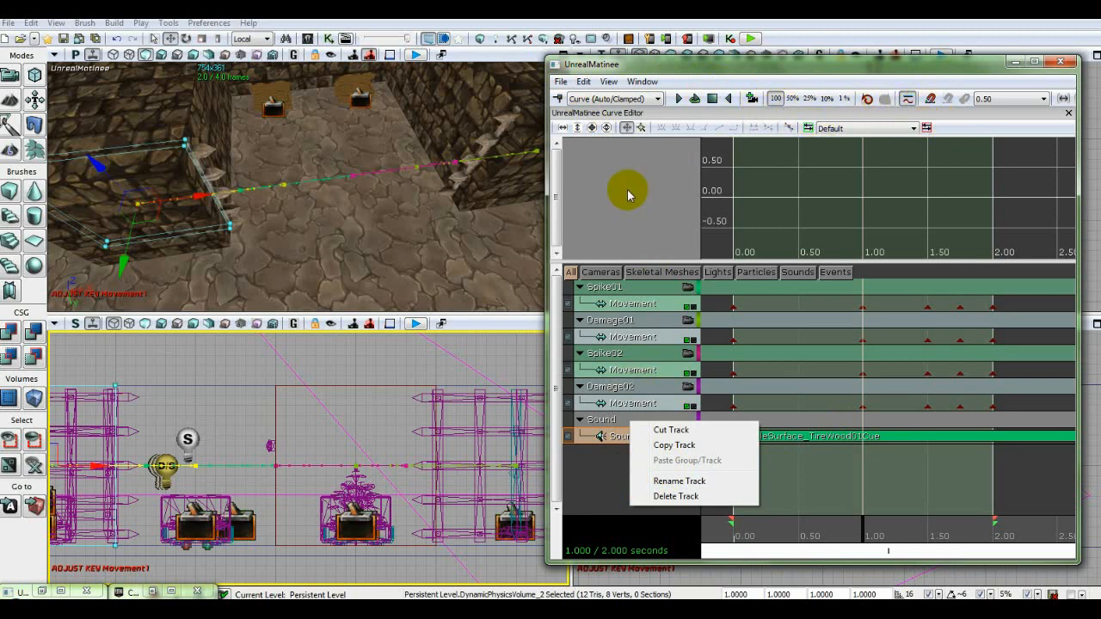
left_click(584, 81)
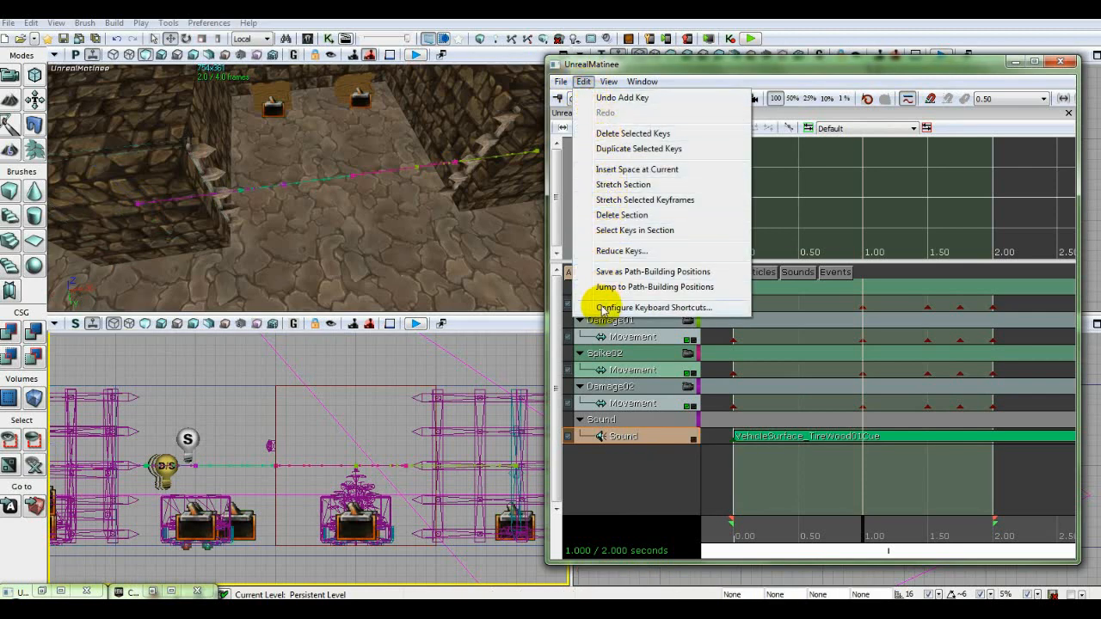
left_click(643, 480)
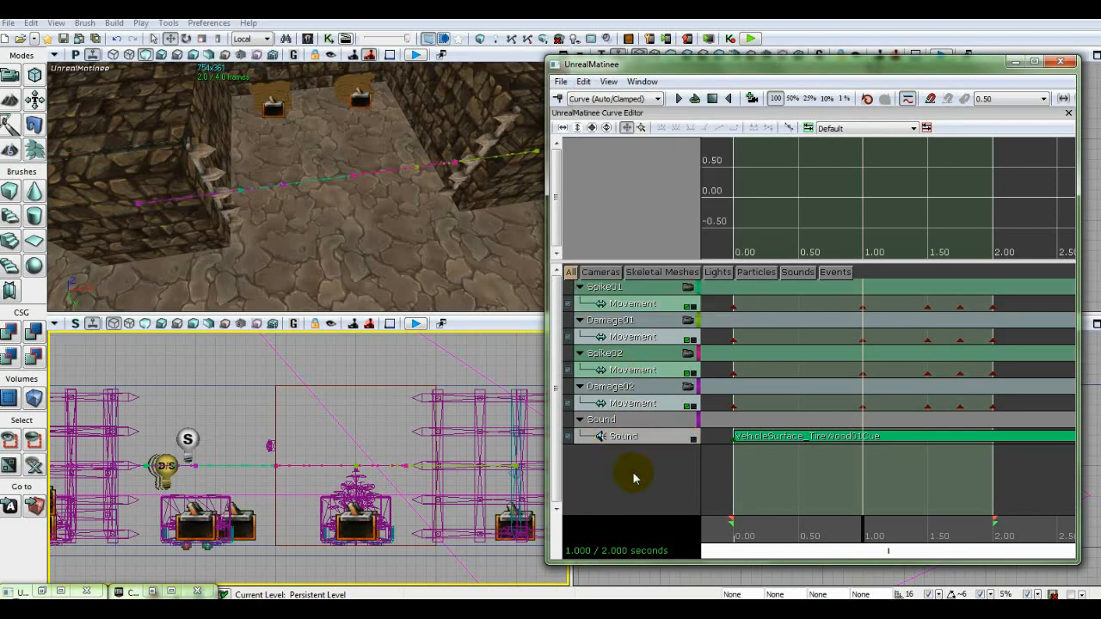
Set the current time to Damage02's 1.50 s movement key and search the Content Browser's sound cues for "door"
left_click(929, 406)
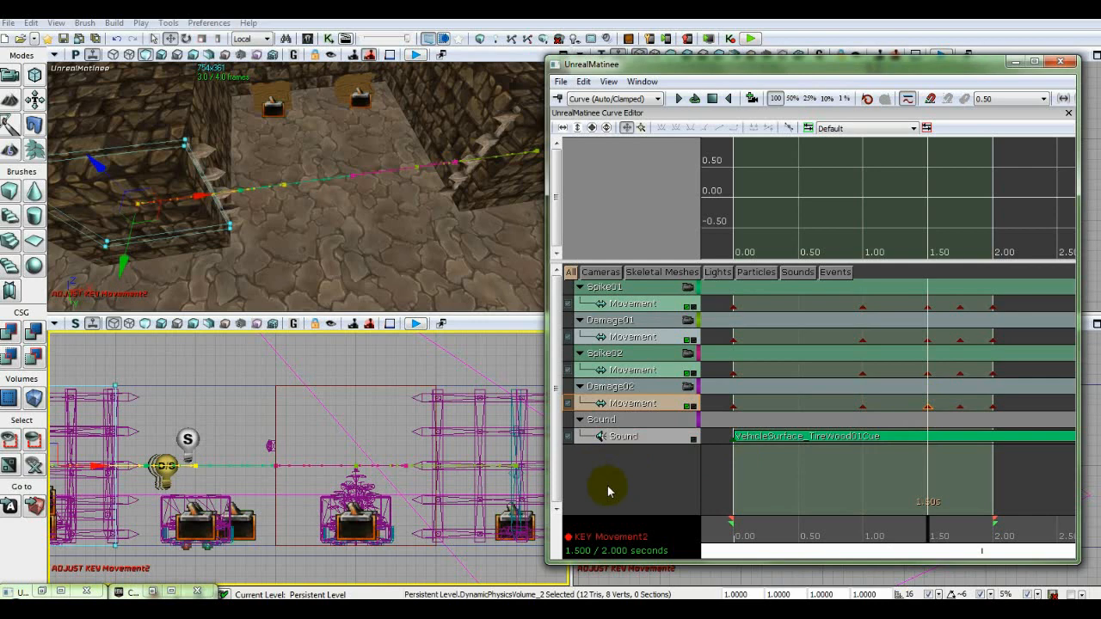
left_click(138, 592)
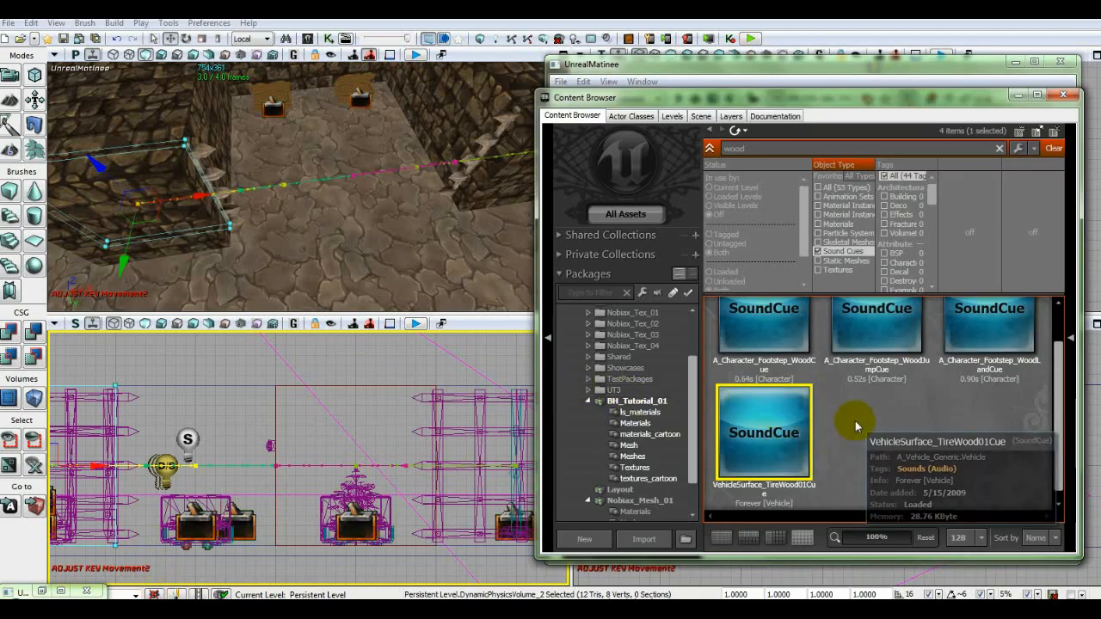
left_click_drag(730, 149, 719, 150)
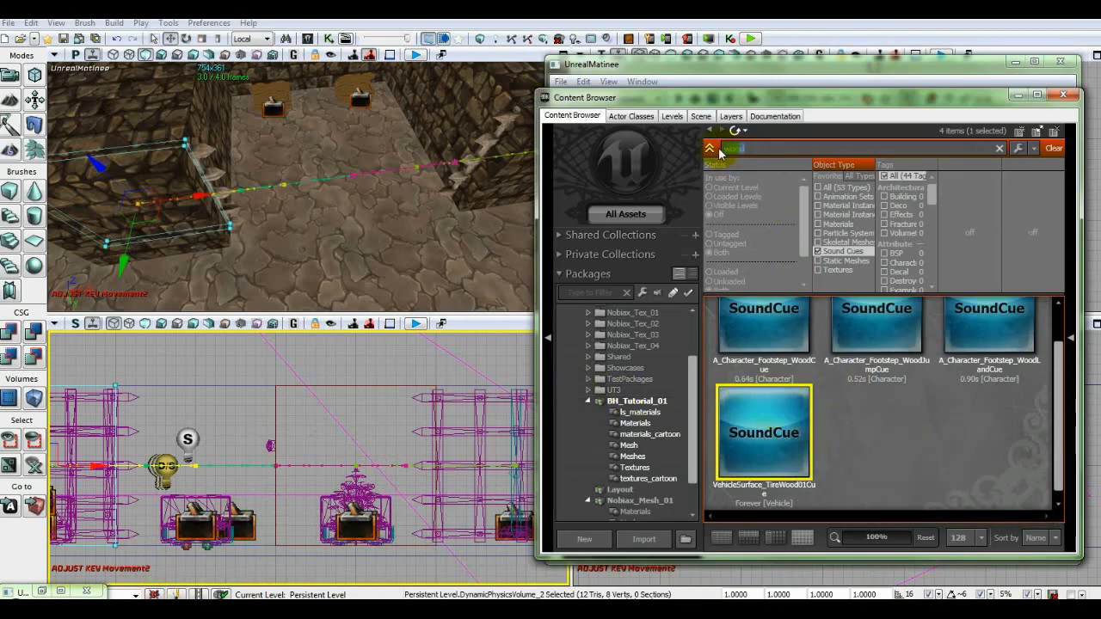
type("door")
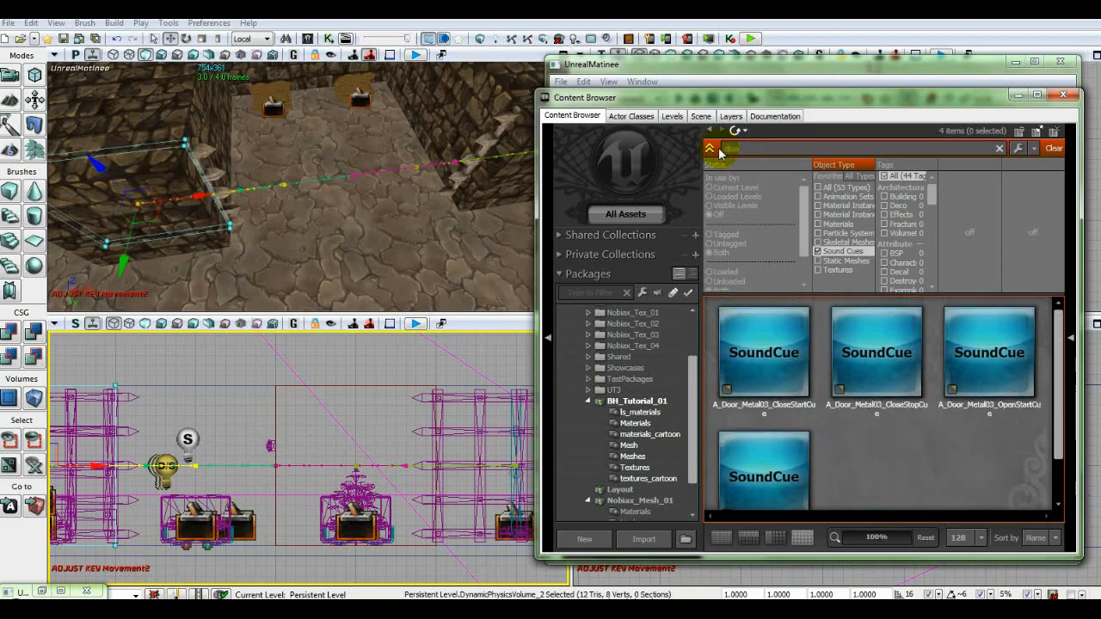
Compare the A_Door_Metal03 sound cues, select A_Door_Metal03_CloseStartCue, and move the Content Browser off the Matinee timeline
left_click(763, 365)
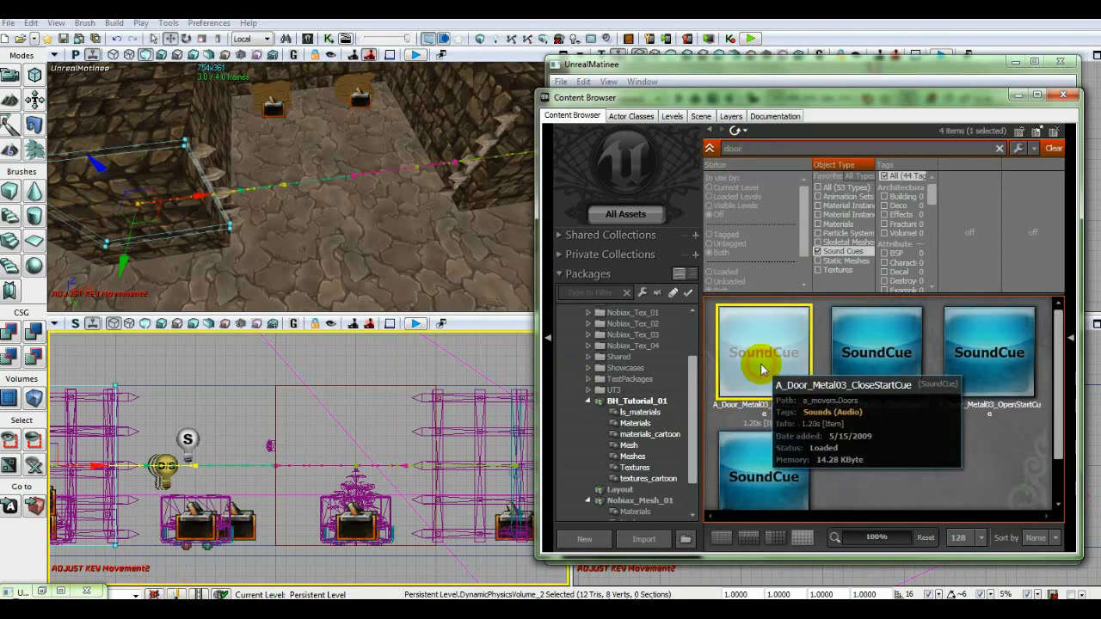
left_click(878, 353)
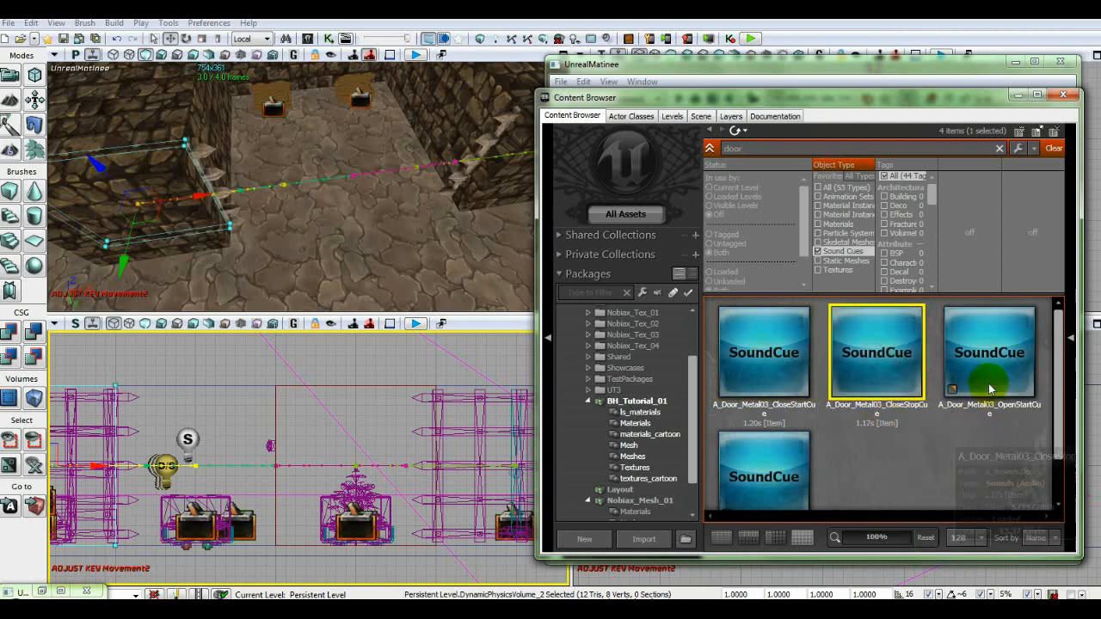
left_click(995, 366)
left_click(777, 457)
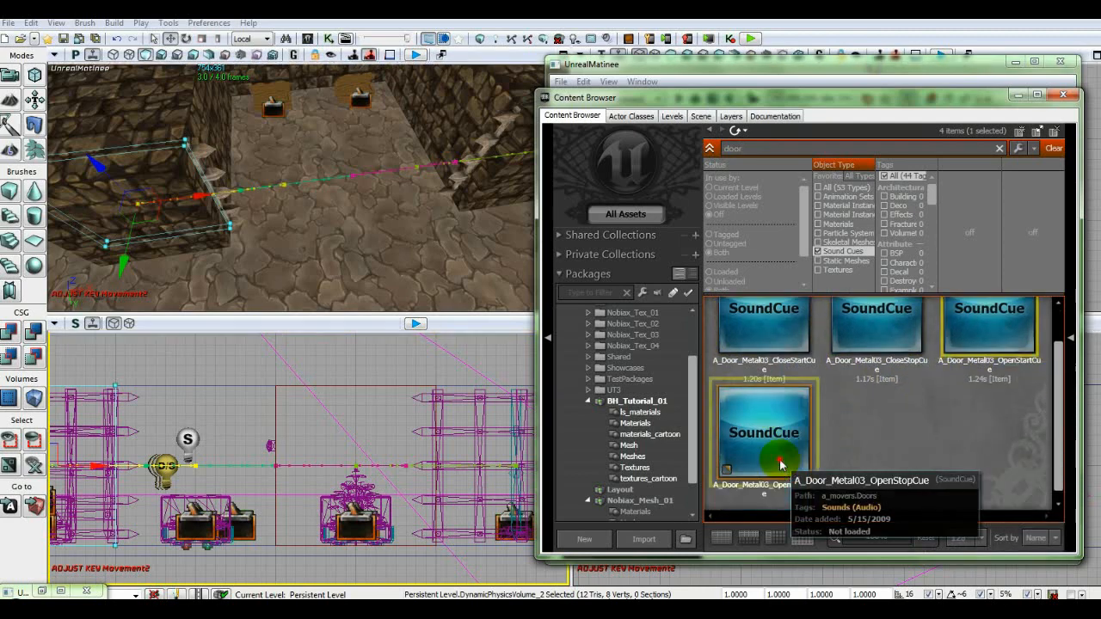
left_click(766, 323)
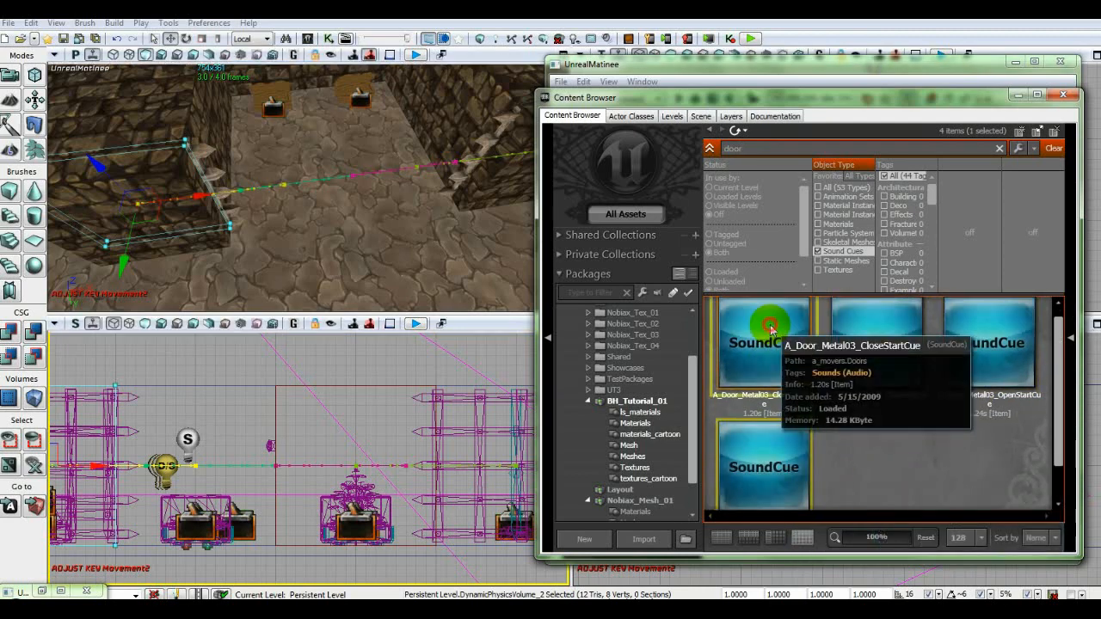
left_click(991, 348)
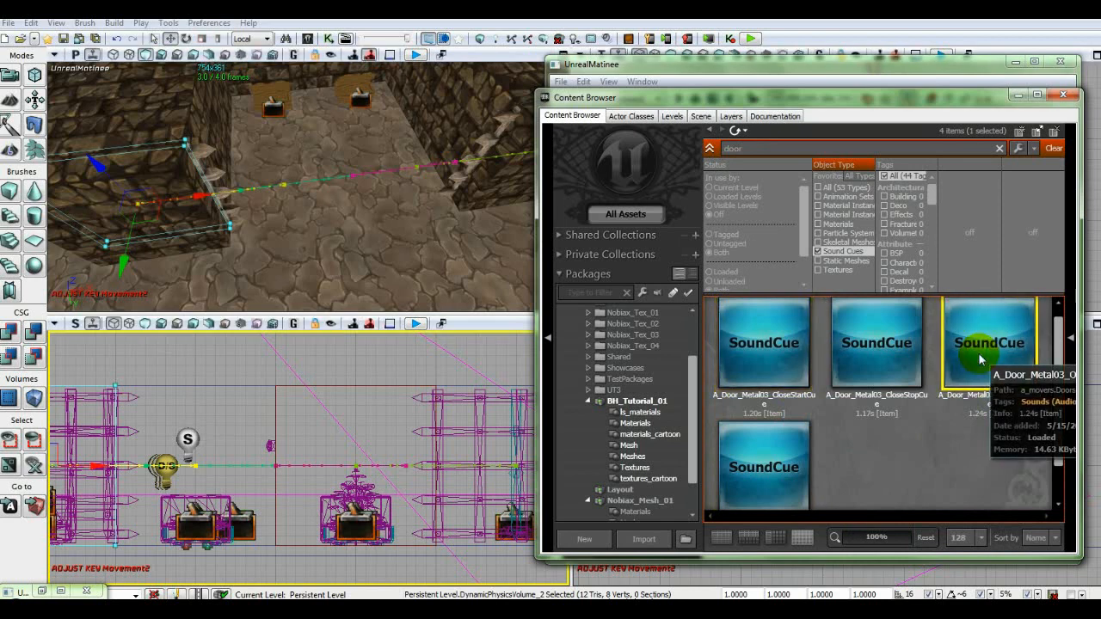
left_click(775, 366)
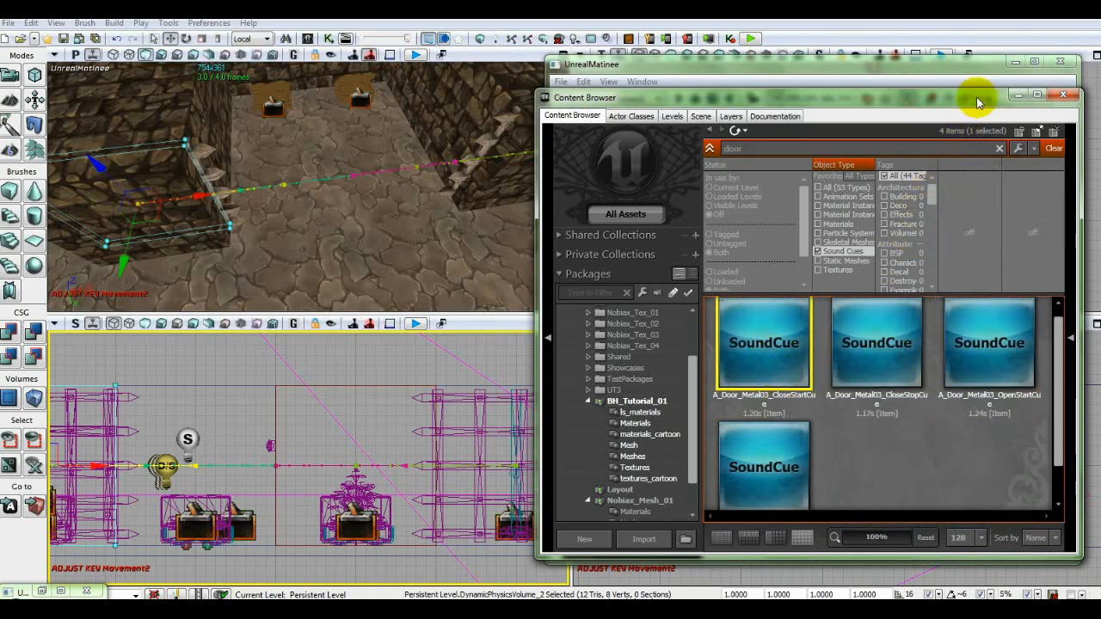
left_click_drag(978, 98, 550, 110)
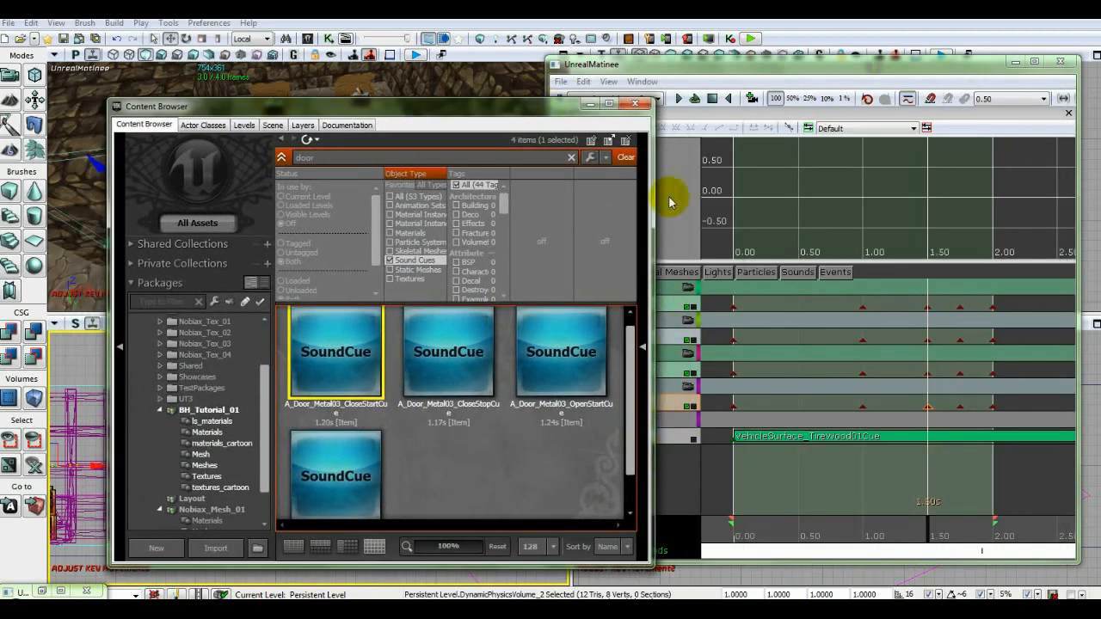
Minimize the Content Browser and key A_Door_Metal03_CloseStartCue at 1.50 s on the Sound track
left_click(591, 106)
left_click(633, 438)
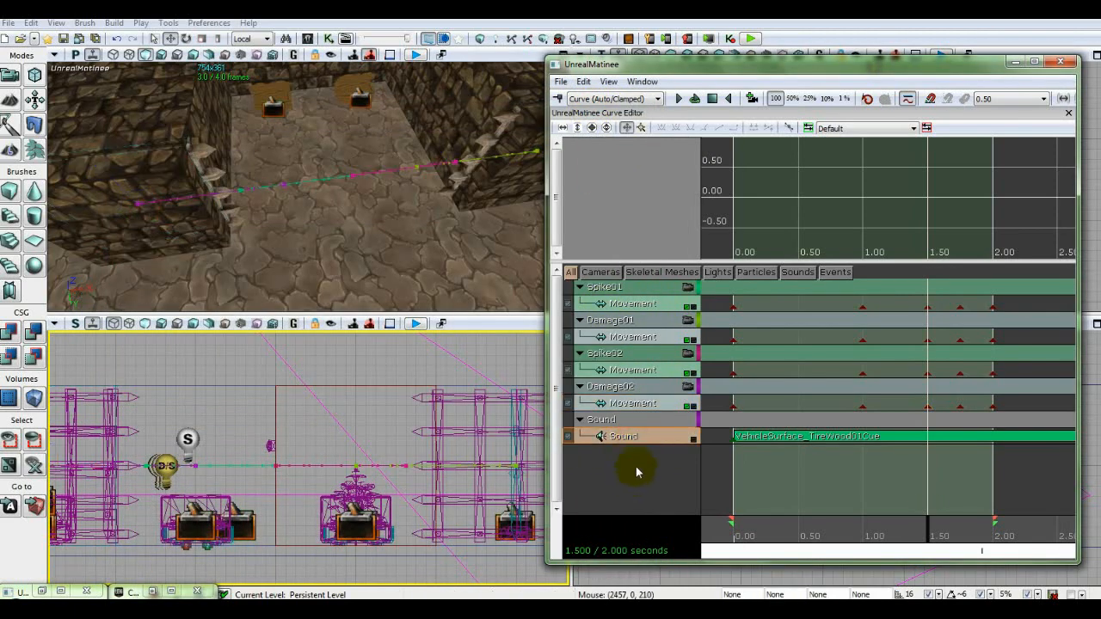
key("Return")
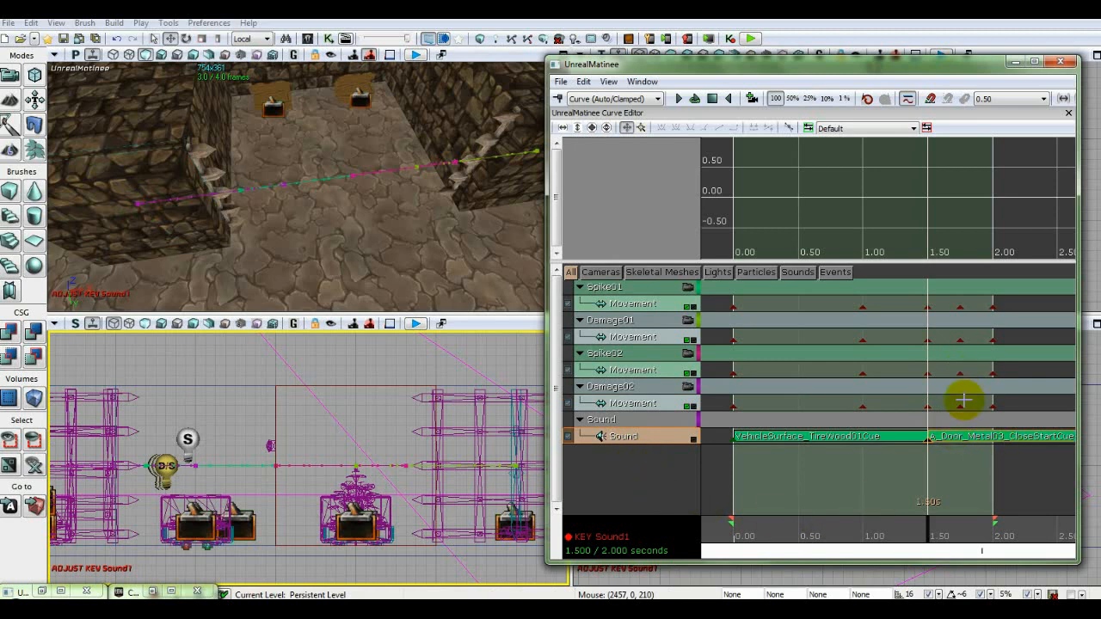
Create a Director group with an Audio Master track, and set the current time to Damage02's 1.00 s movement key
right_click(618, 460)
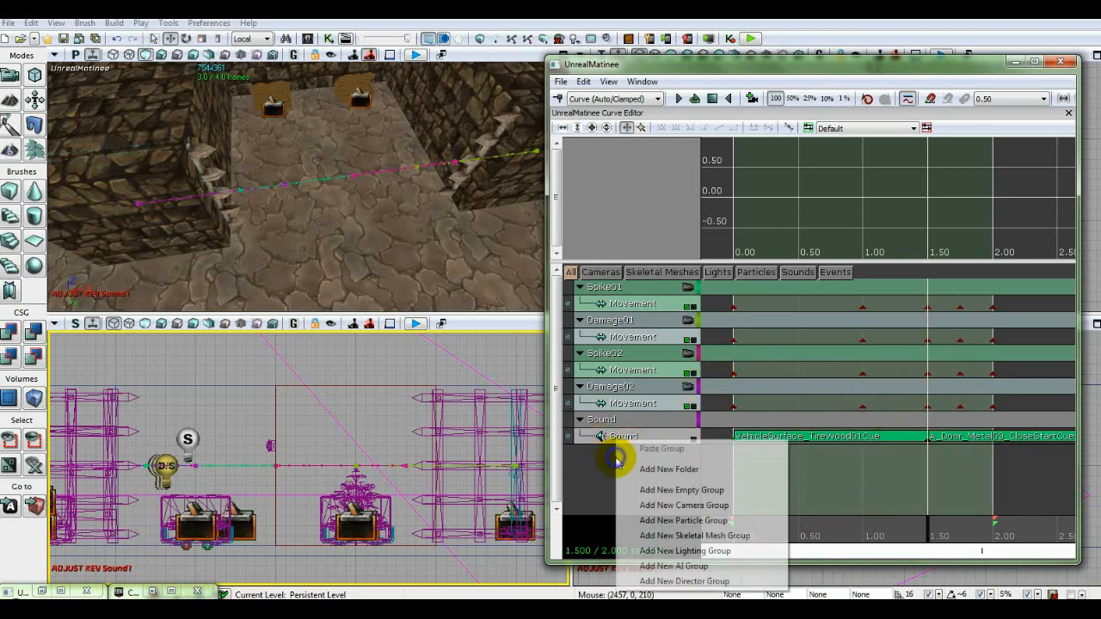
left_click(658, 581)
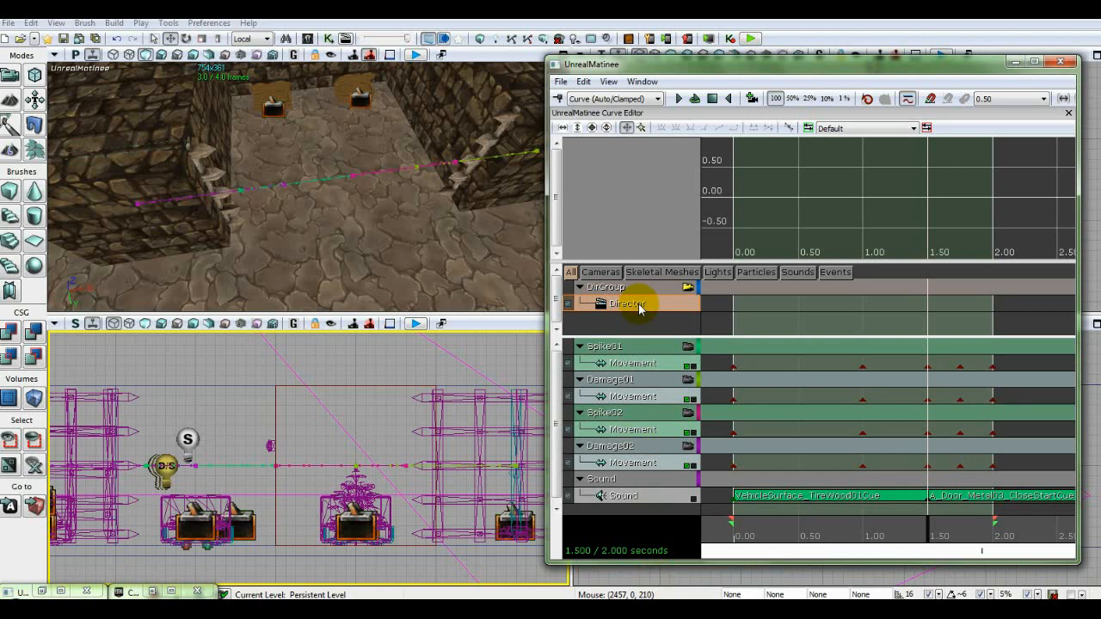
left_click(863, 466)
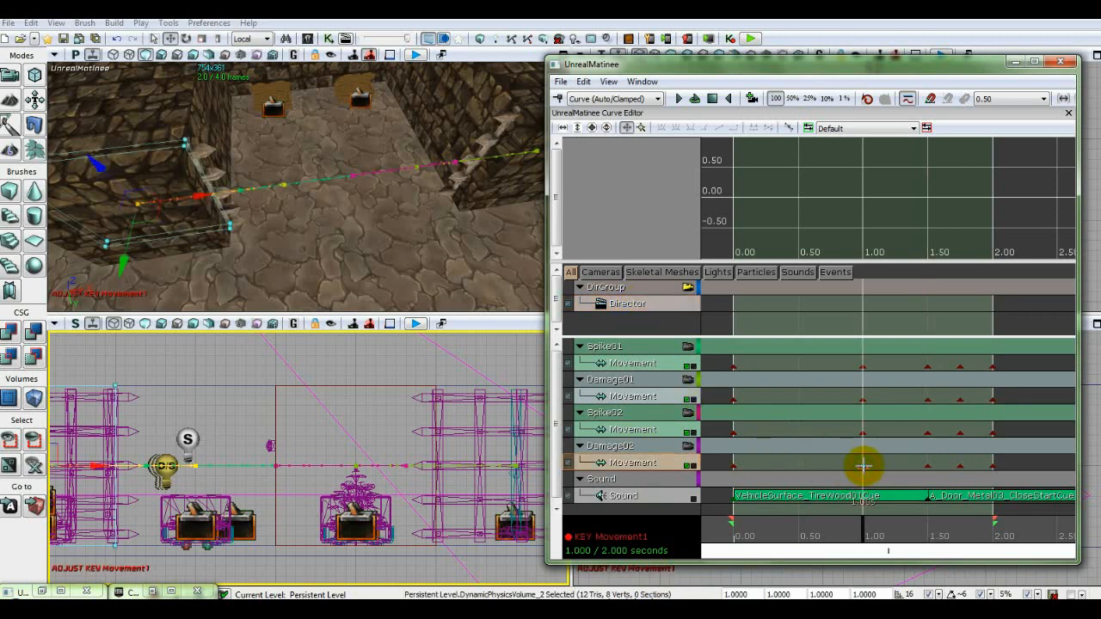
right_click(640, 311)
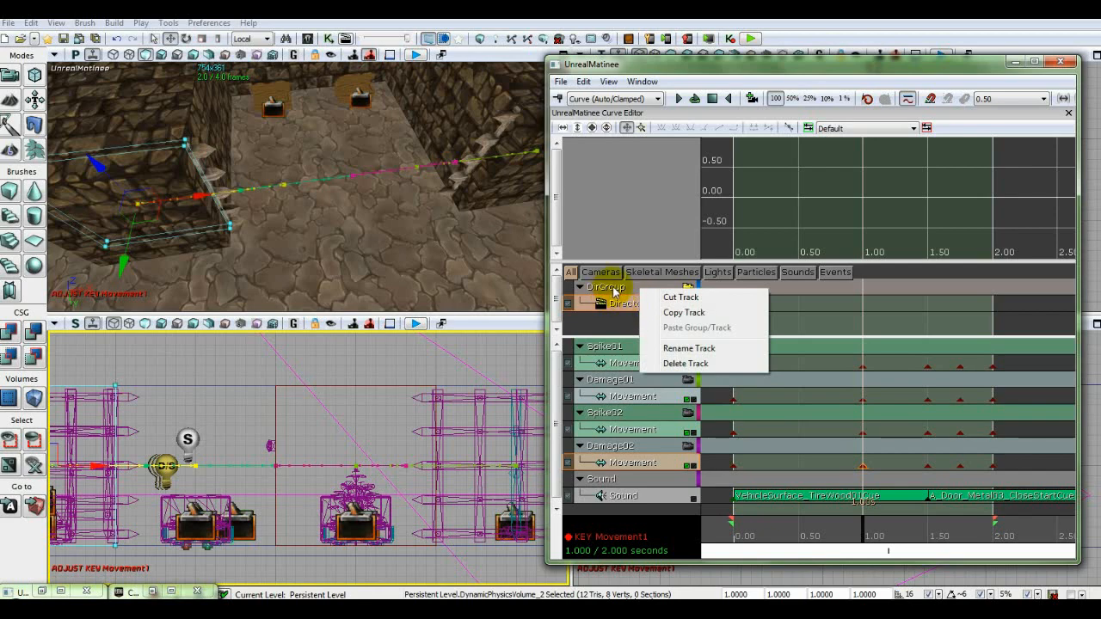
right_click(614, 292)
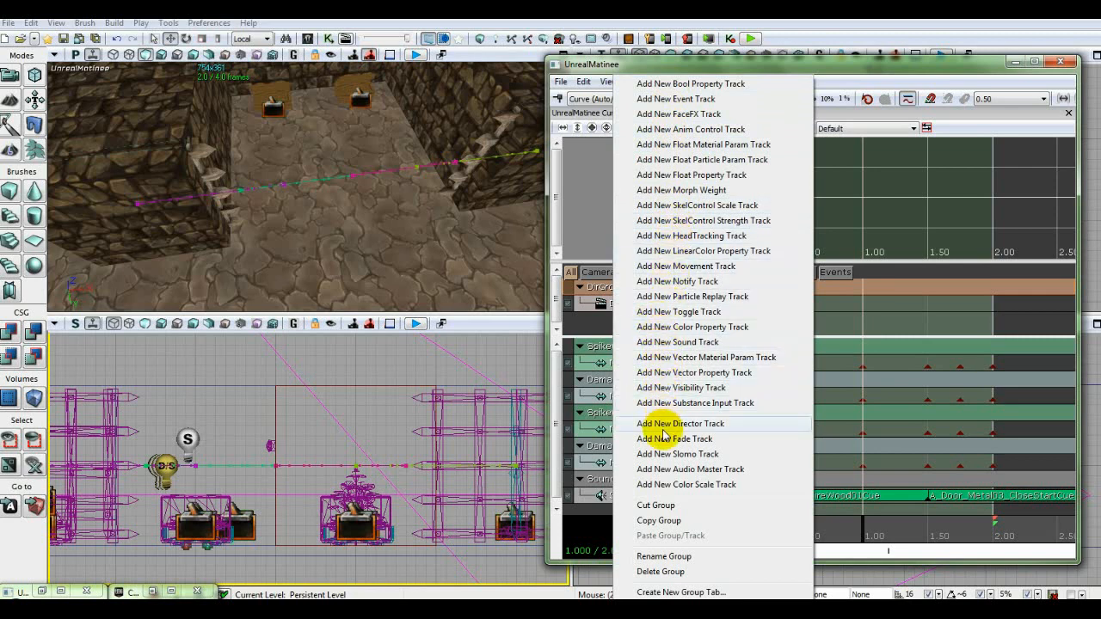
left_click(664, 469)
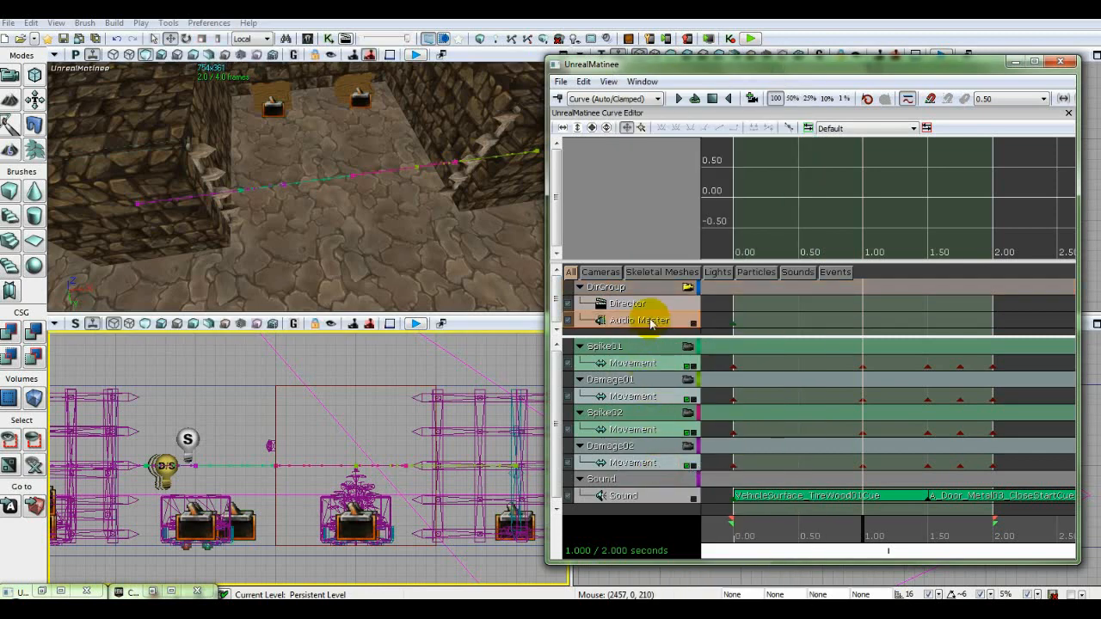
Key the Audio Master track at 1.00 s and set that key's master volume to 0
key("Return")
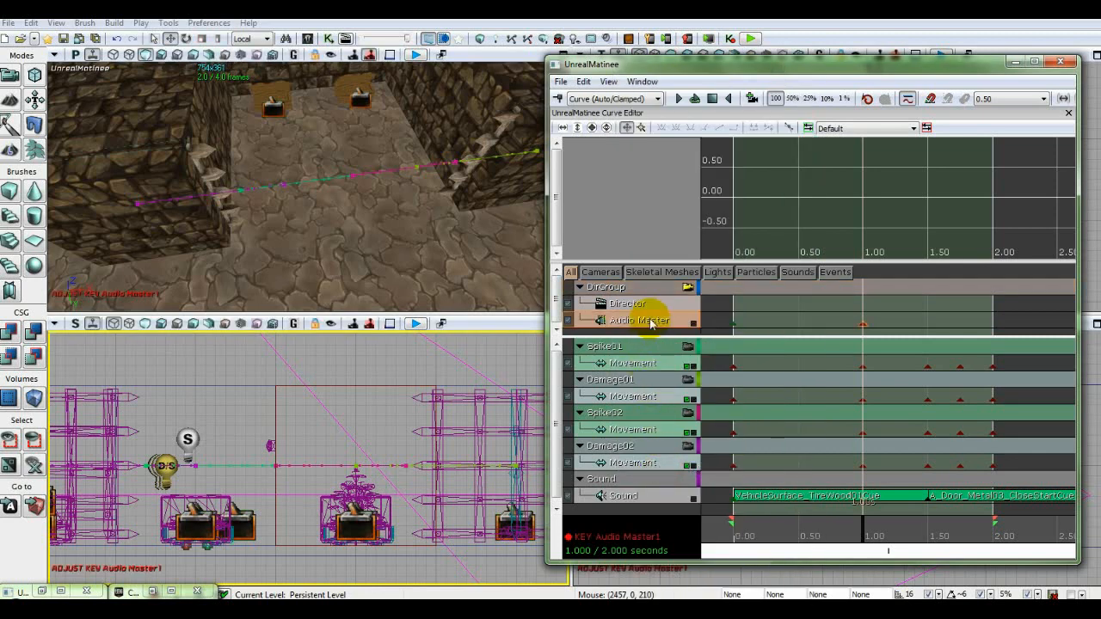
right_click(864, 329)
mouse_move(892, 320)
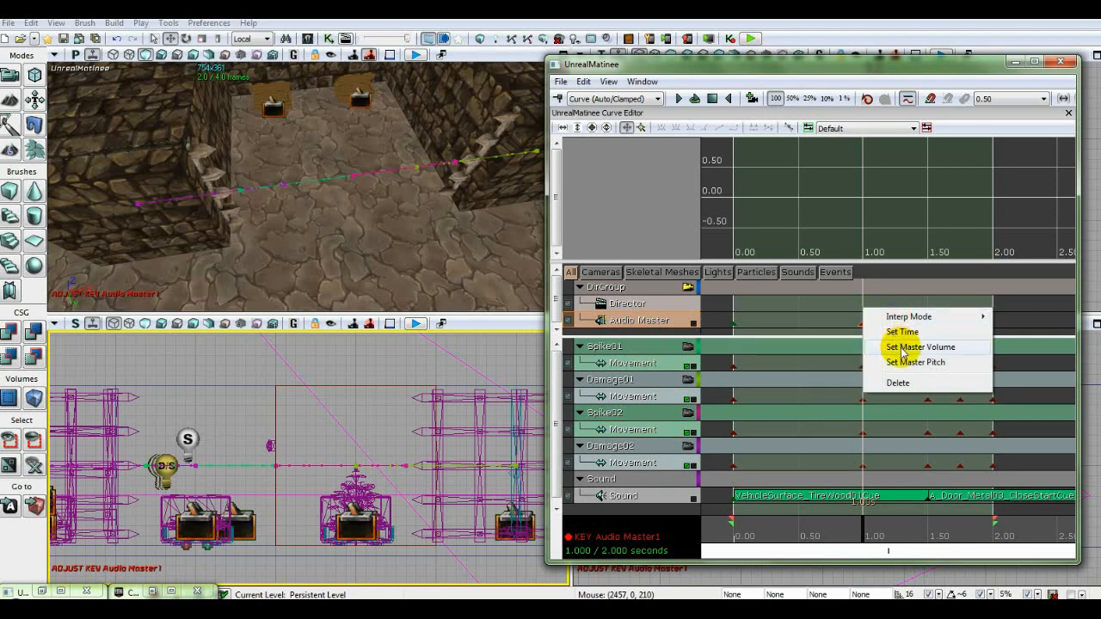
left_click(903, 347)
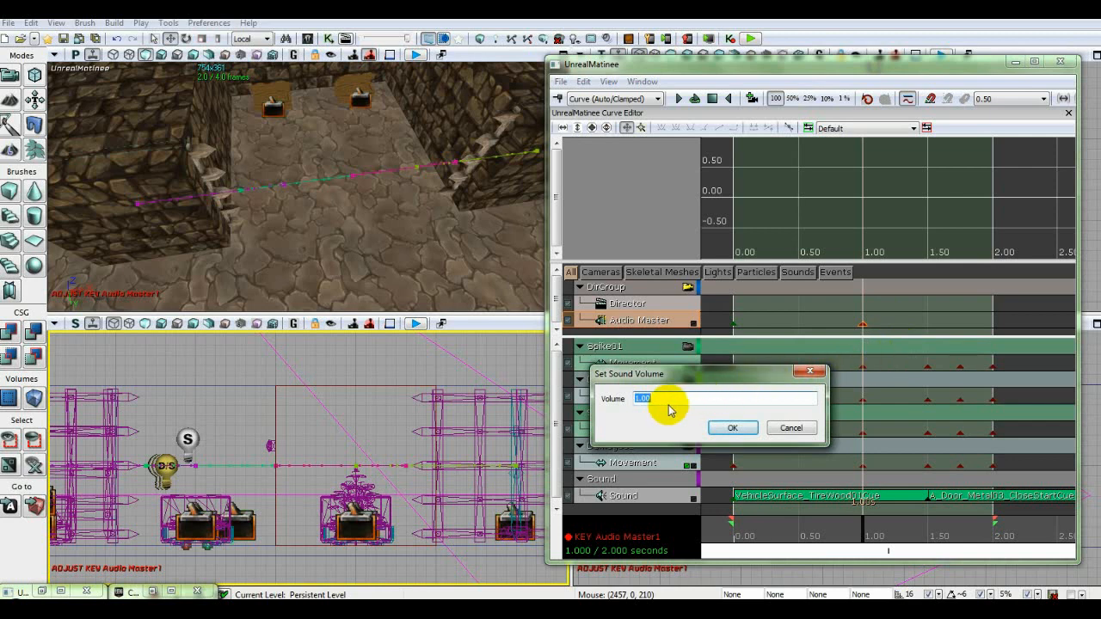
type("0")
key("Return")
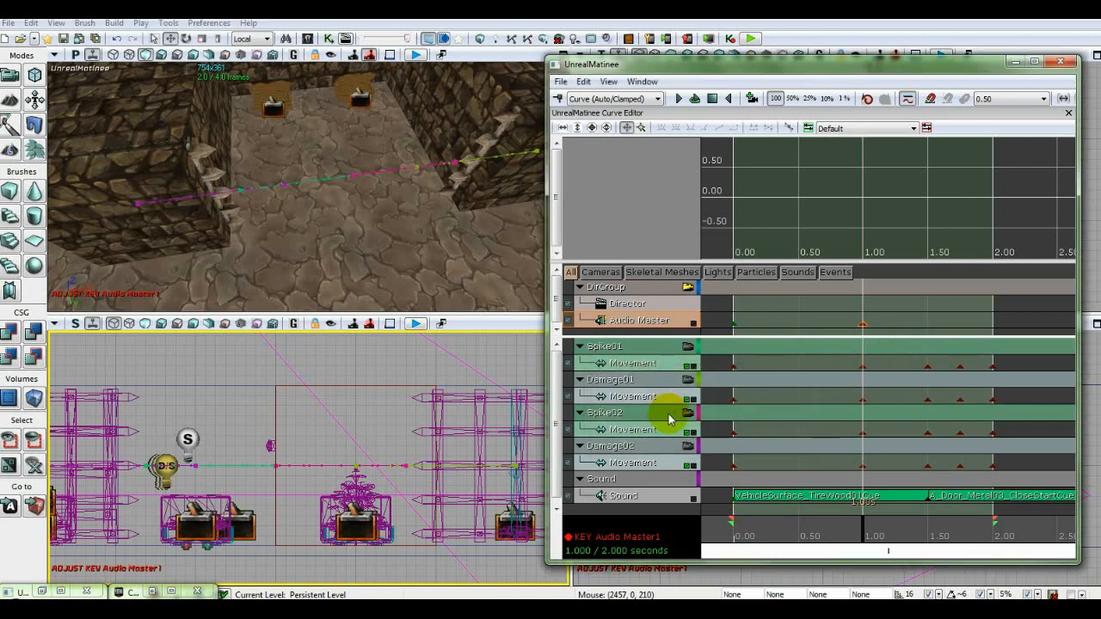
Key the Audio Master track at 1.75 s with master volume 0, and play the sequence from the start
left_click(960, 366)
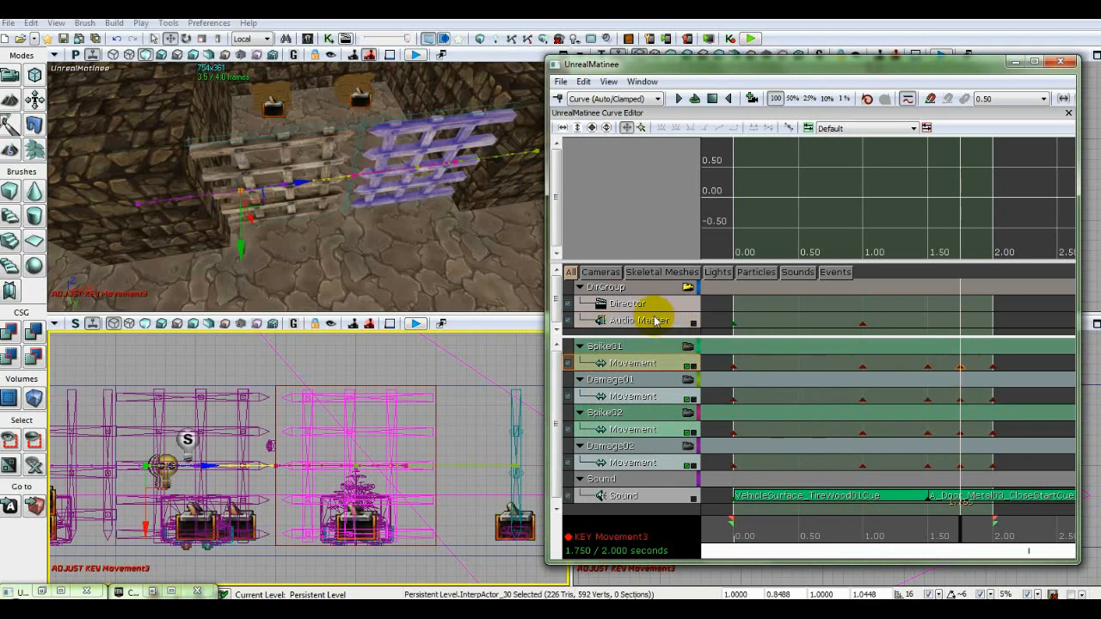
left_click(652, 324)
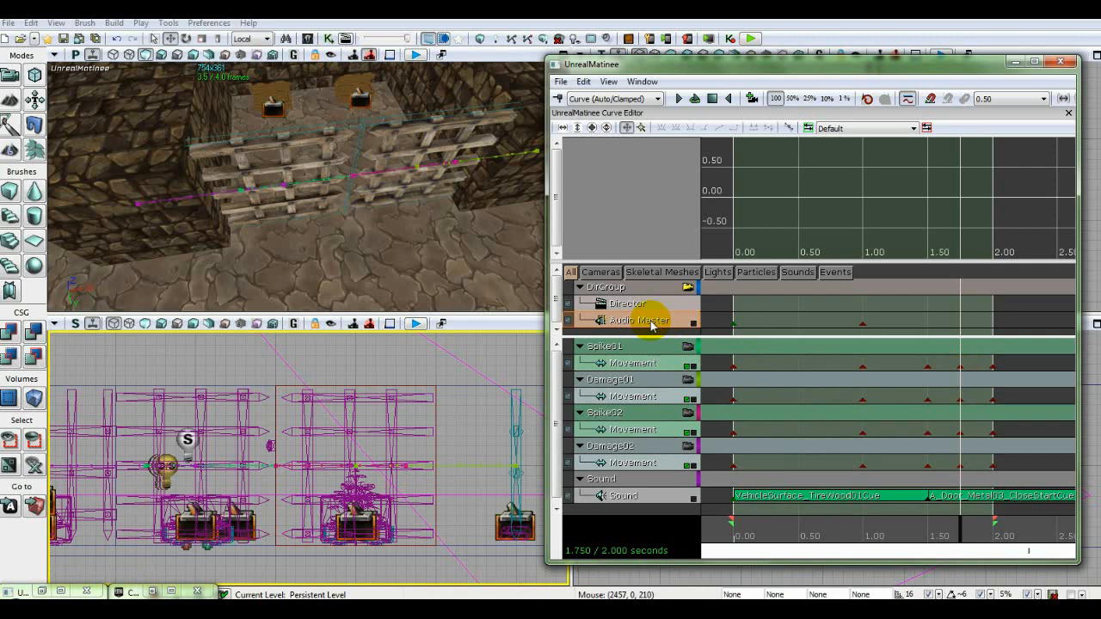
key("Return")
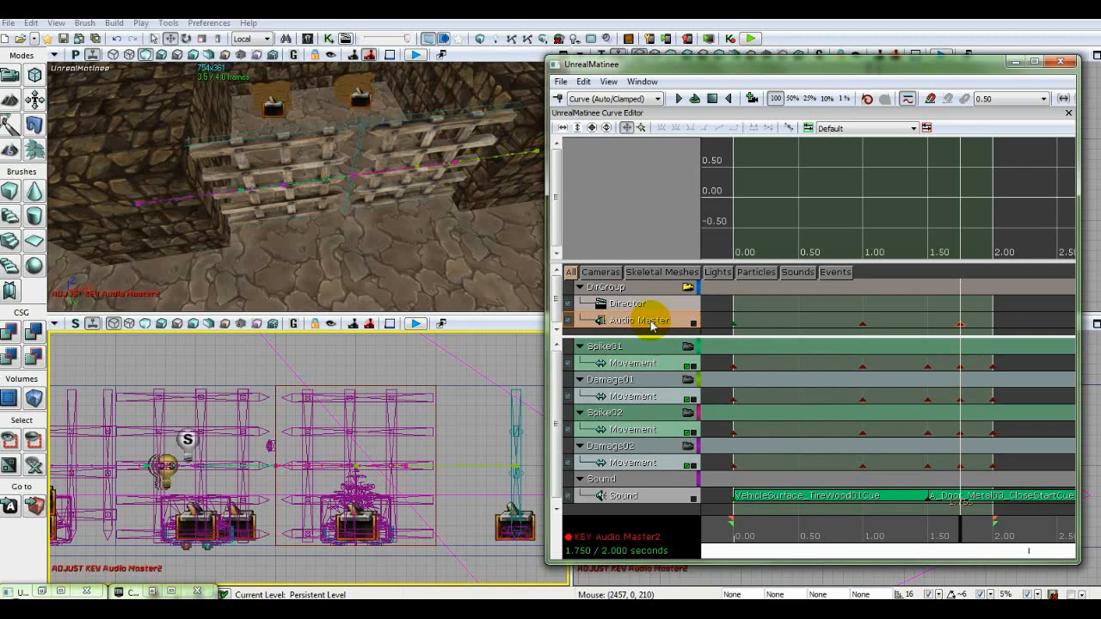
right_click(960, 325)
left_click(991, 348)
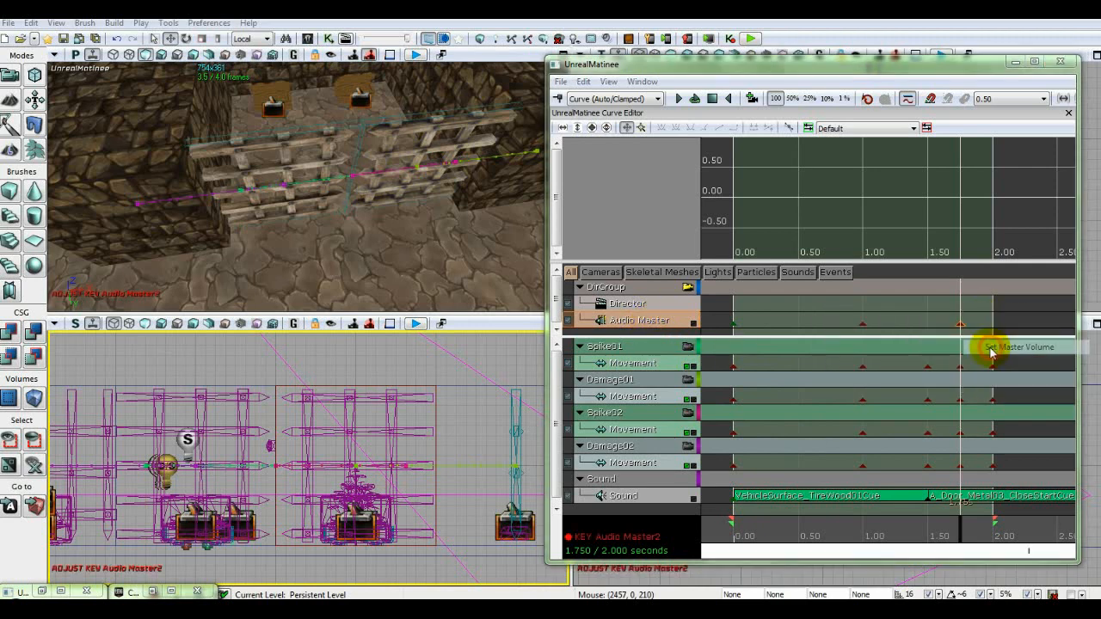
type("0")
key("Return")
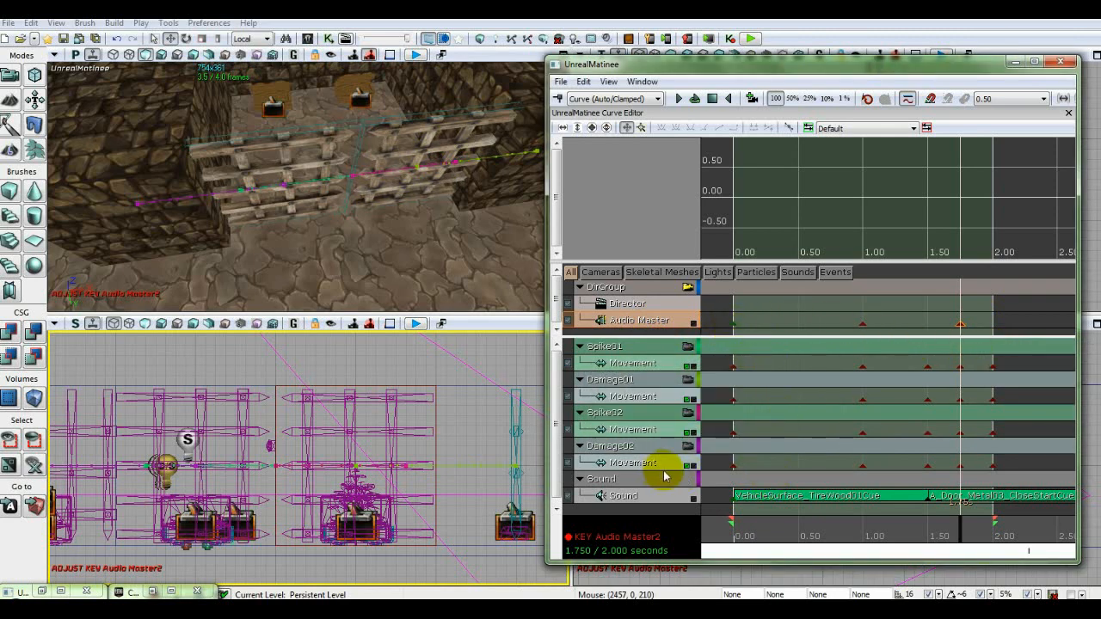
left_click(711, 97)
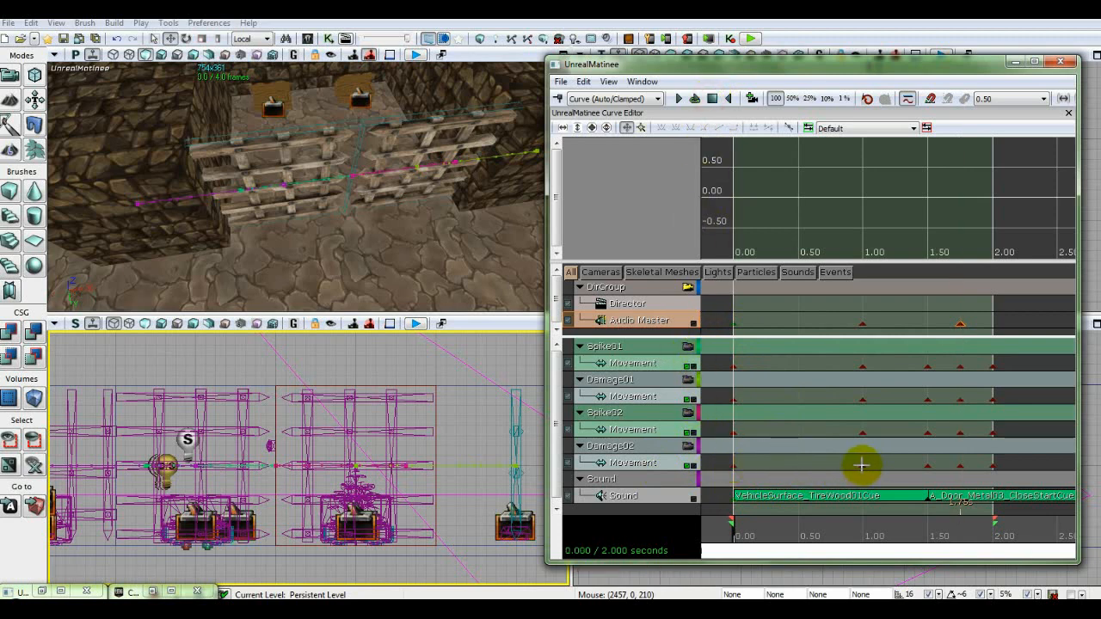
left_click(678, 99)
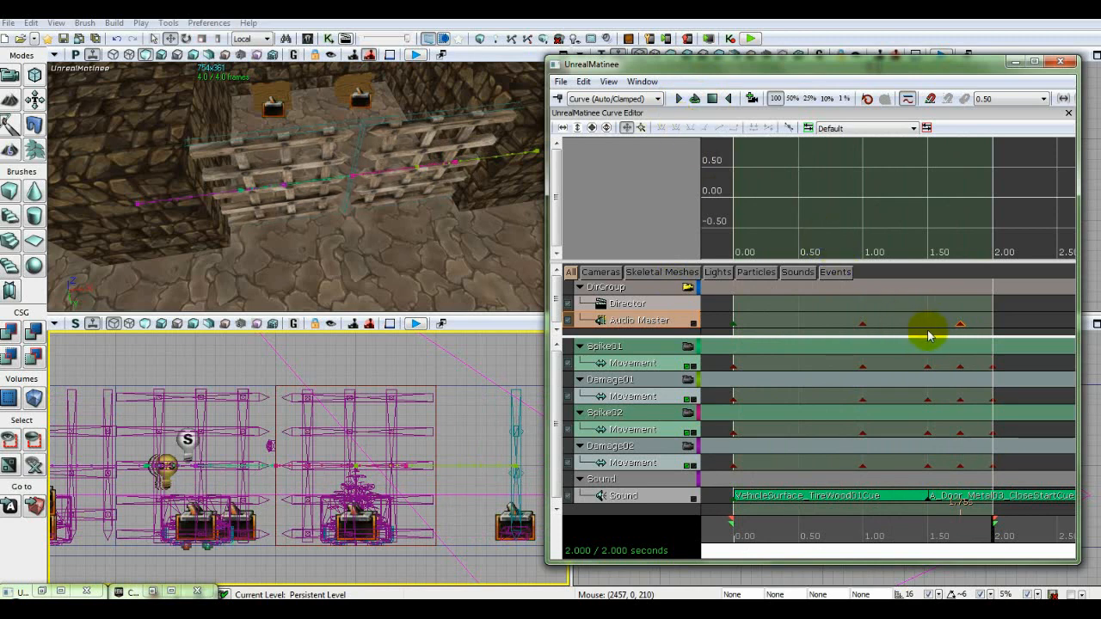
Key the Audio Master track at Spike01's 1.50 s movement key with a master volume of 1.00
left_click(928, 367)
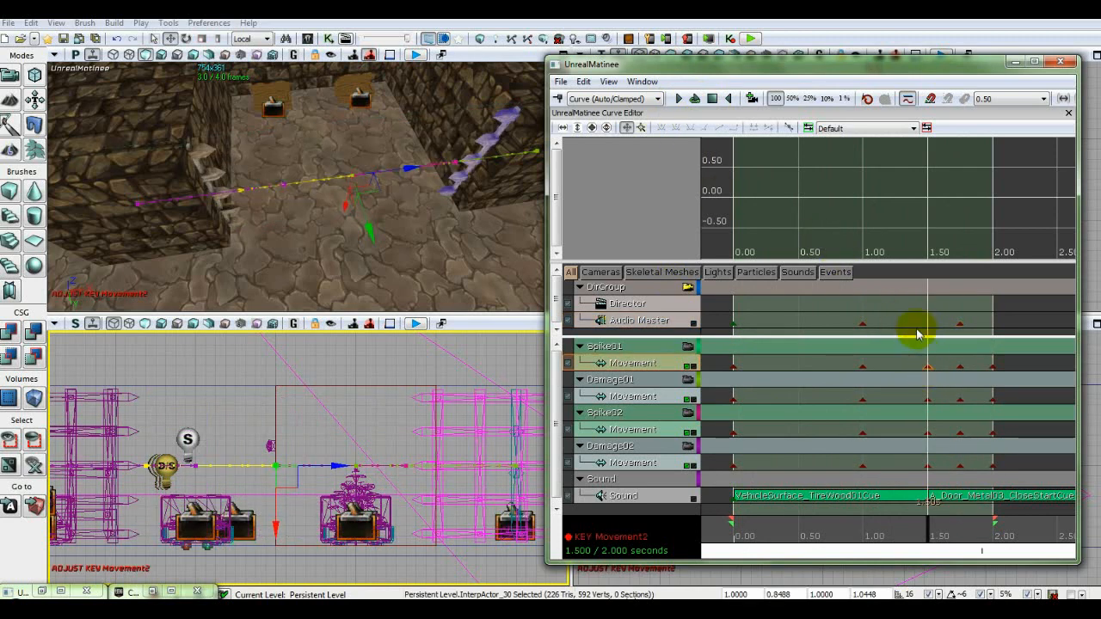
left_click(660, 320)
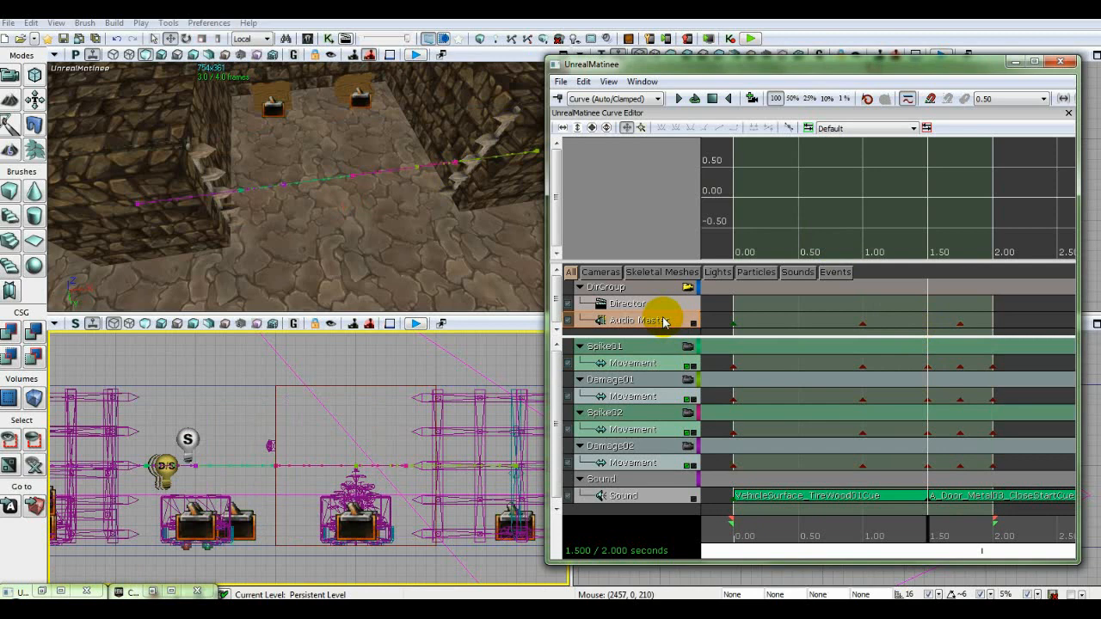
key("Return")
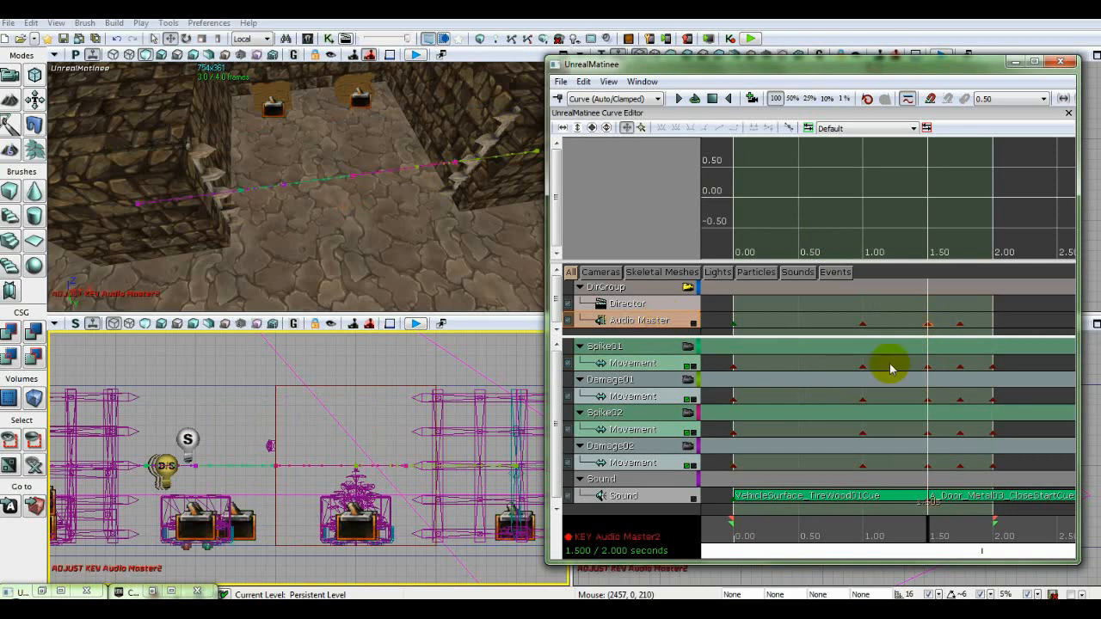
right_click(928, 324)
left_click(960, 346)
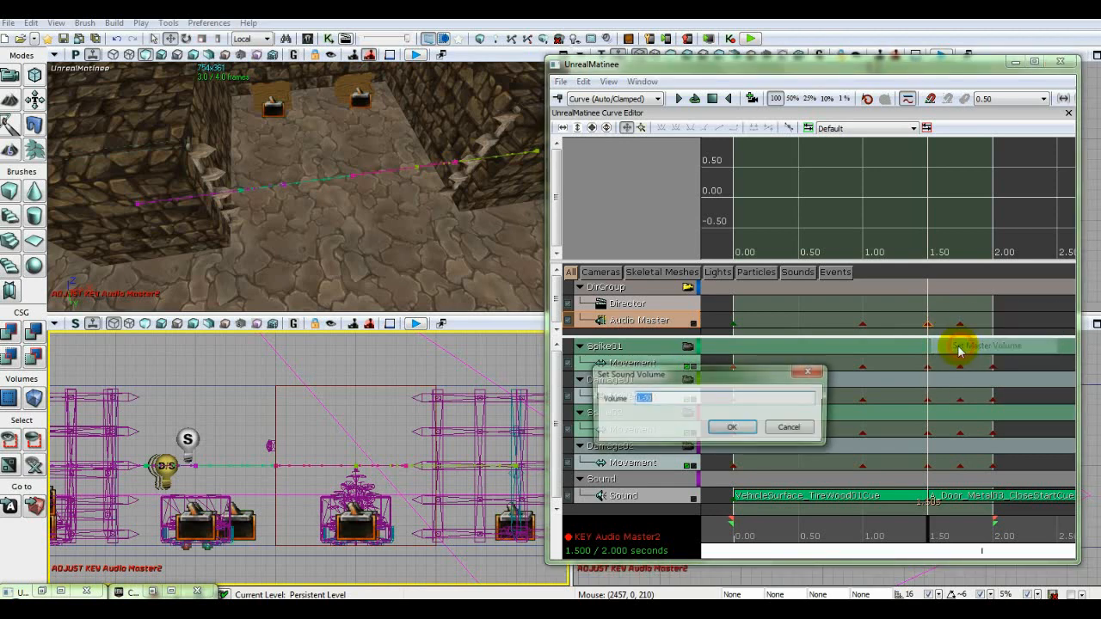
key("Return")
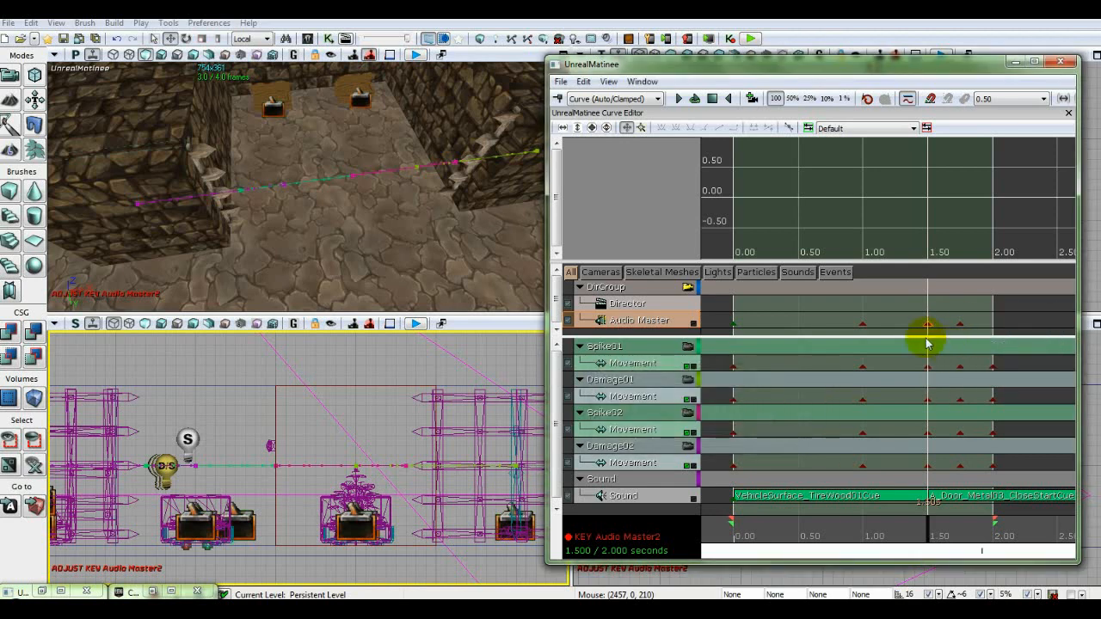
Play the sequence from the start and loop the section to check the volume changes, and stop playback at 0.00 s
left_click(712, 100)
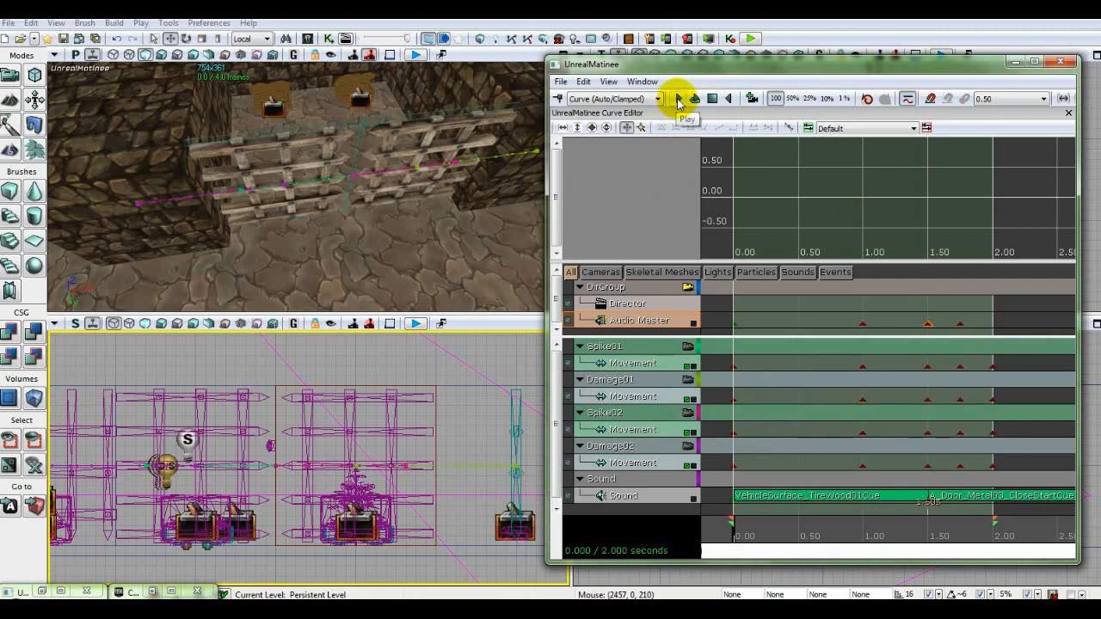
left_click(679, 100)
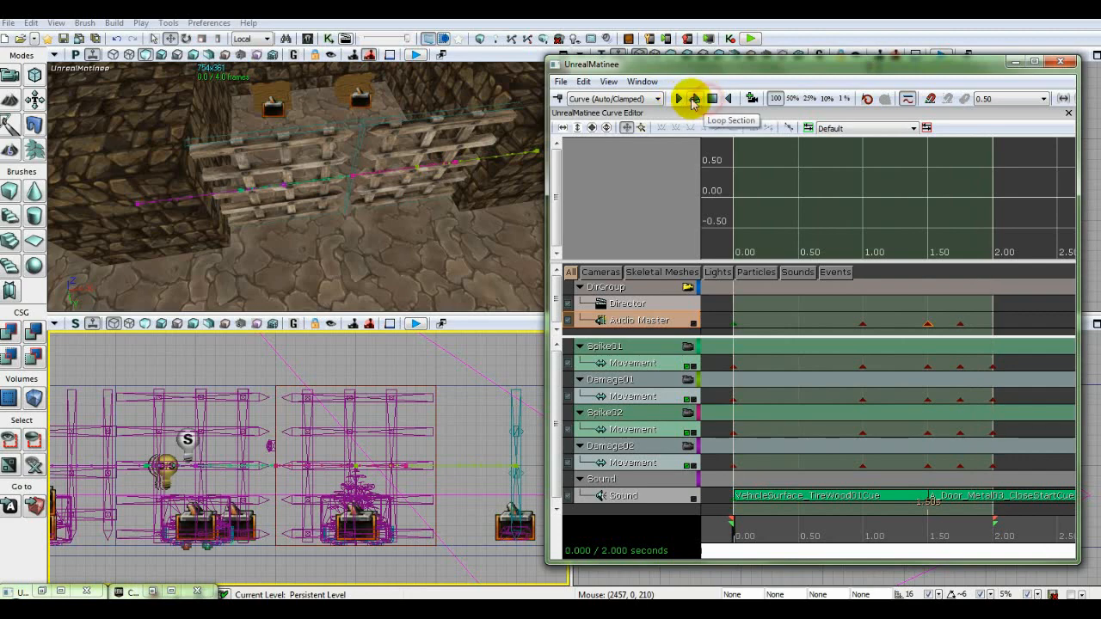
left_click(694, 100)
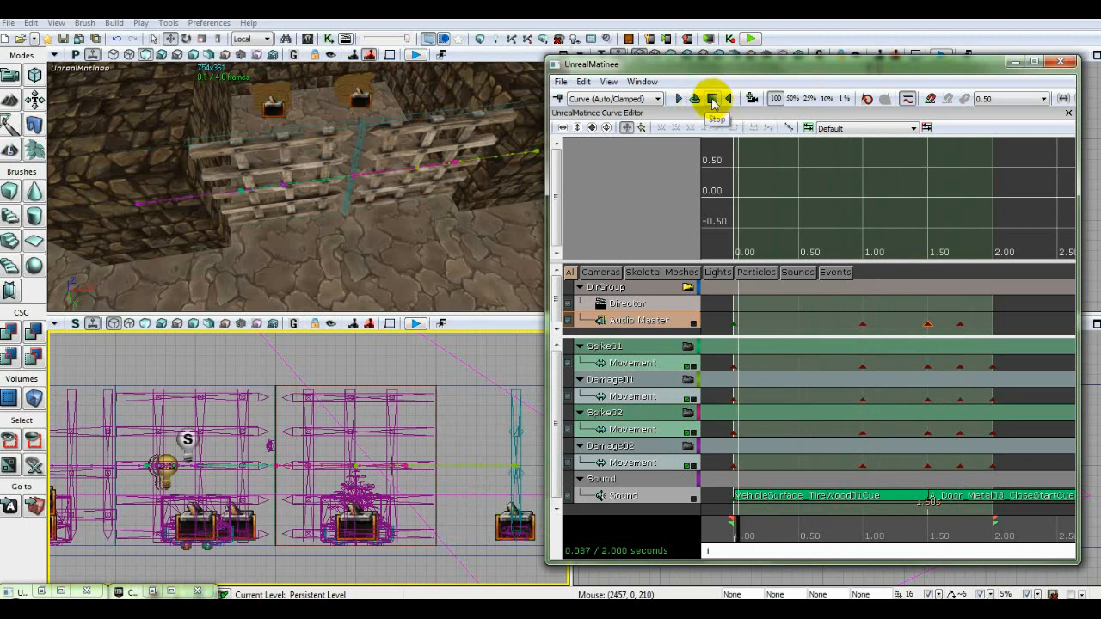
left_click(713, 101)
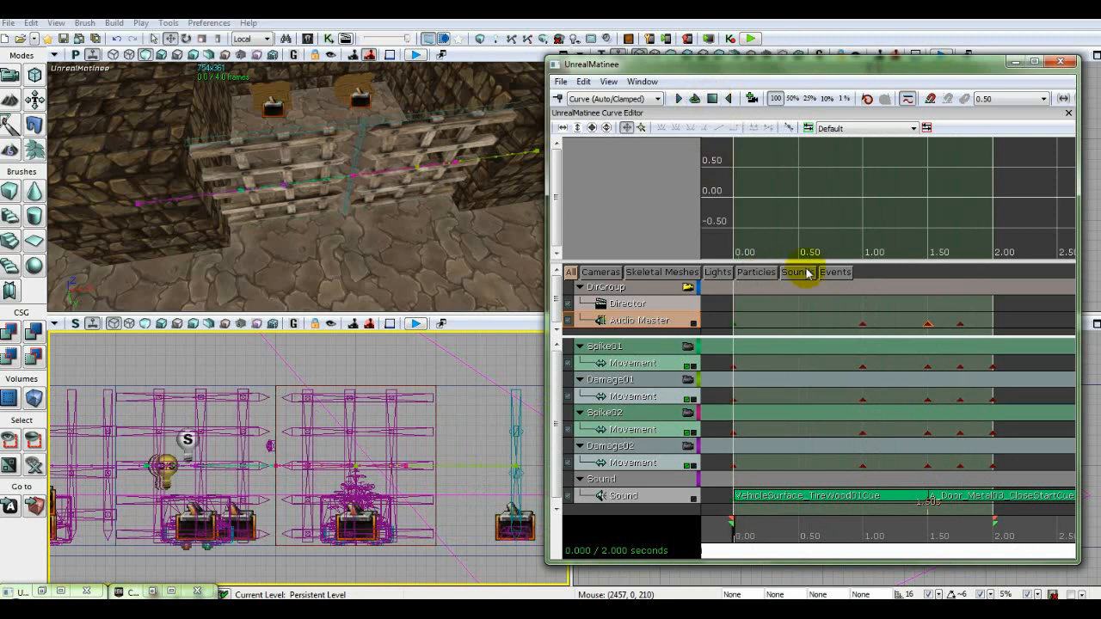
Add an Audio Master key at about 1.476 s, just ahead of the existing 1.50 s key
left_click(927, 323)
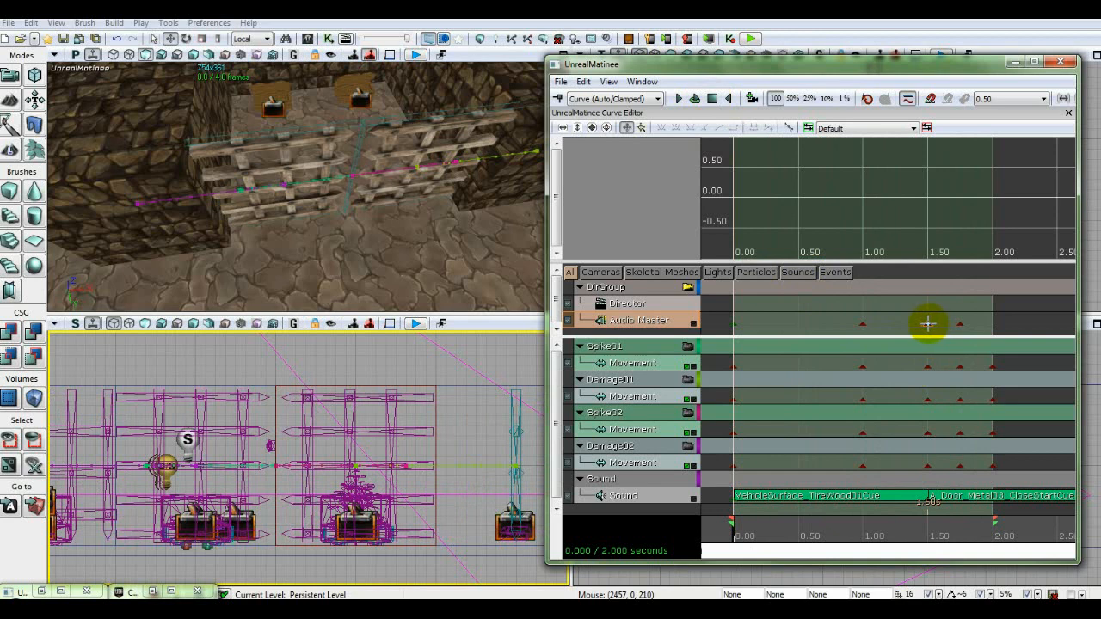
left_click(928, 324)
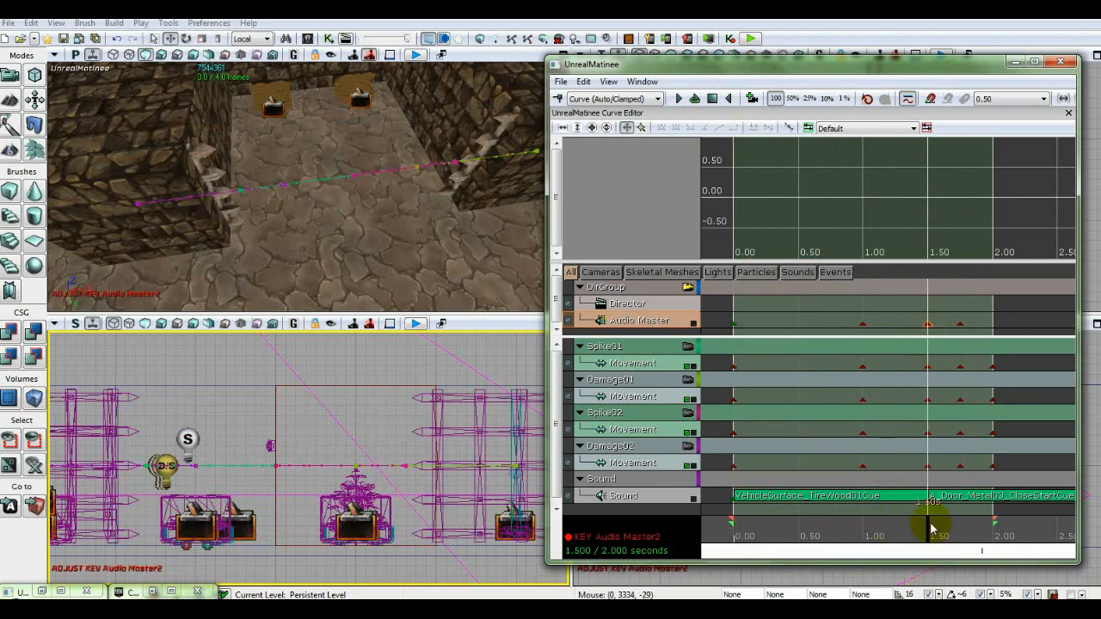
left_click(927, 525)
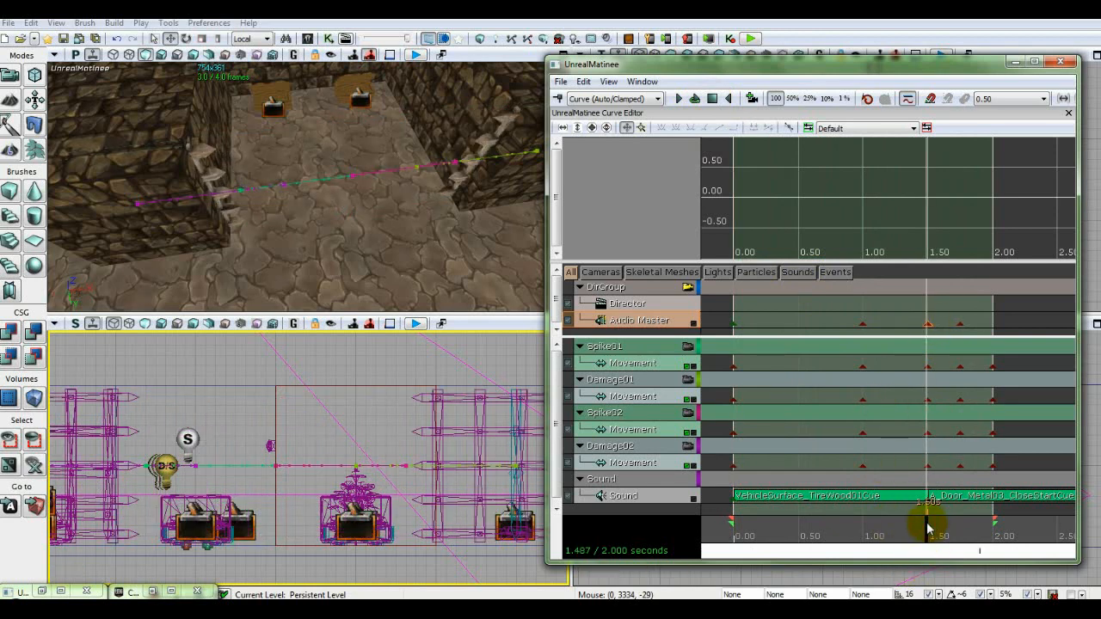
left_click_drag(927, 525, 926, 526)
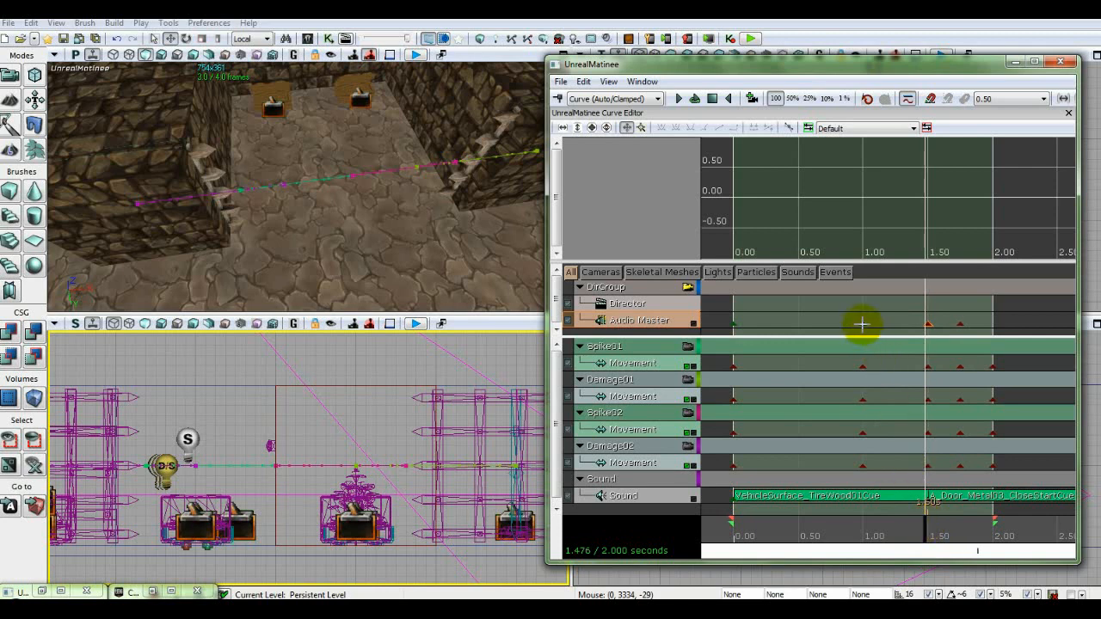
left_click(927, 323)
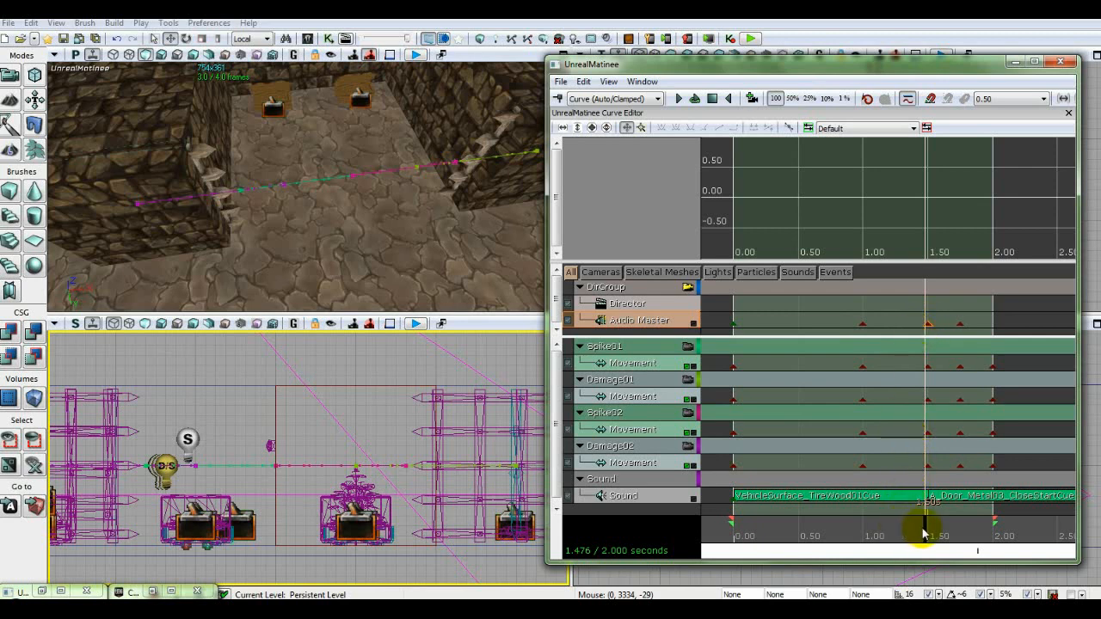
left_click_drag(924, 534, 926, 534)
key("Return")
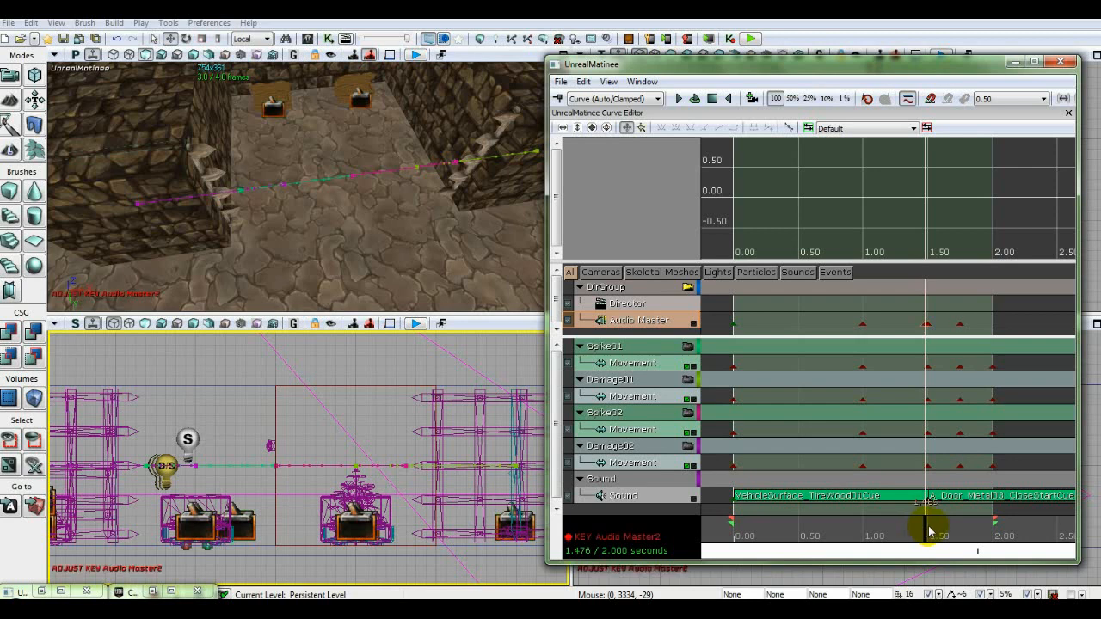
Set the new Audio Master key's time to 1.475 s and set its master volume
right_click(925, 324)
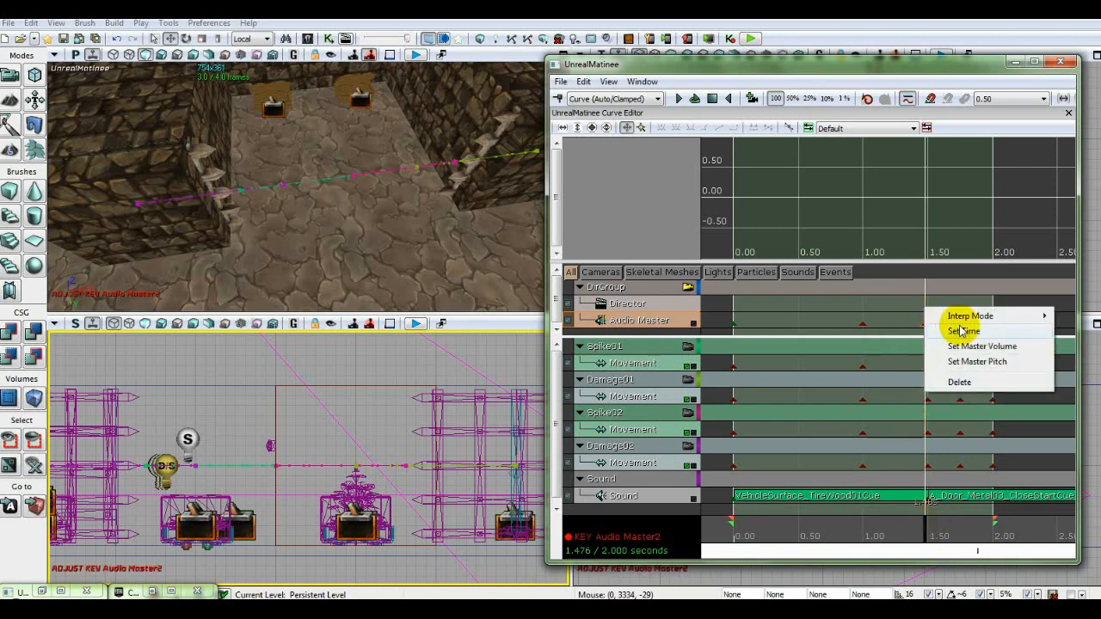
left_click(957, 334)
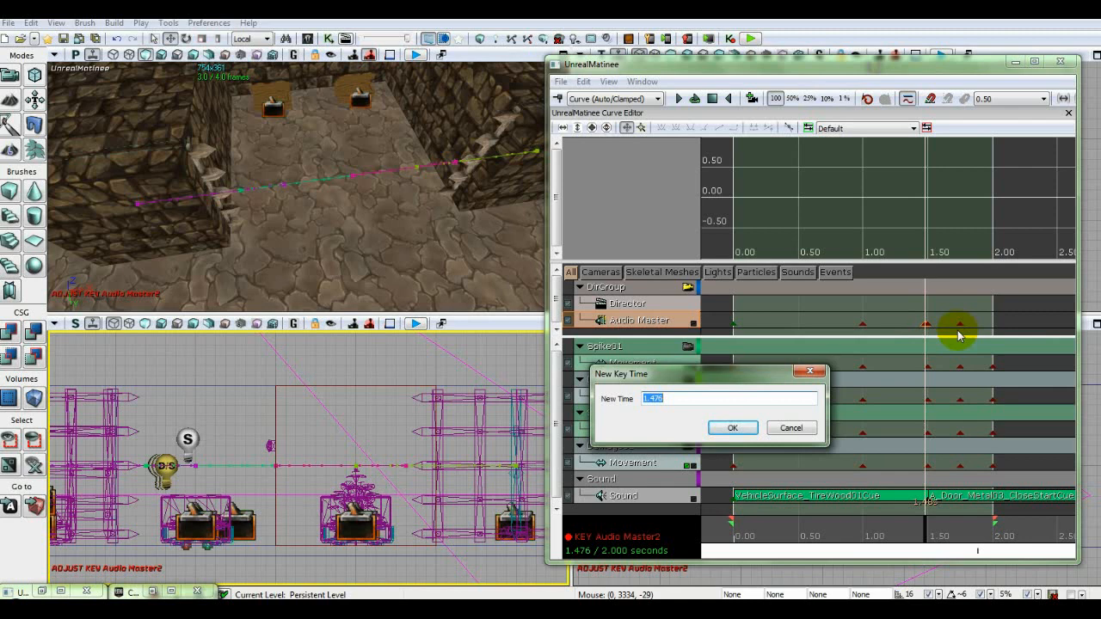
type("1")
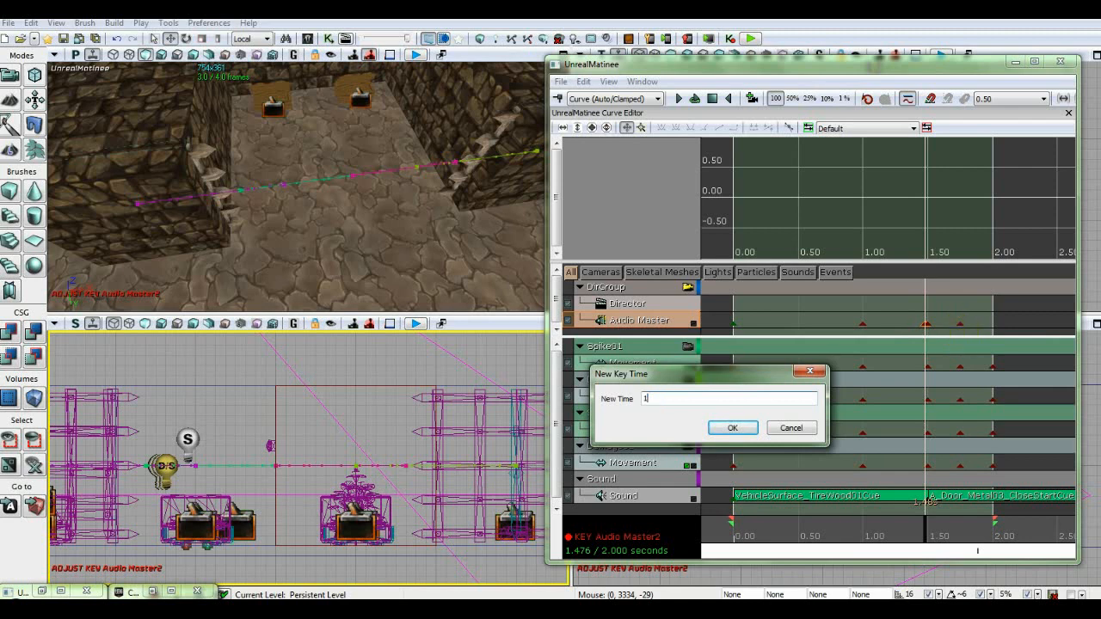
type(".475")
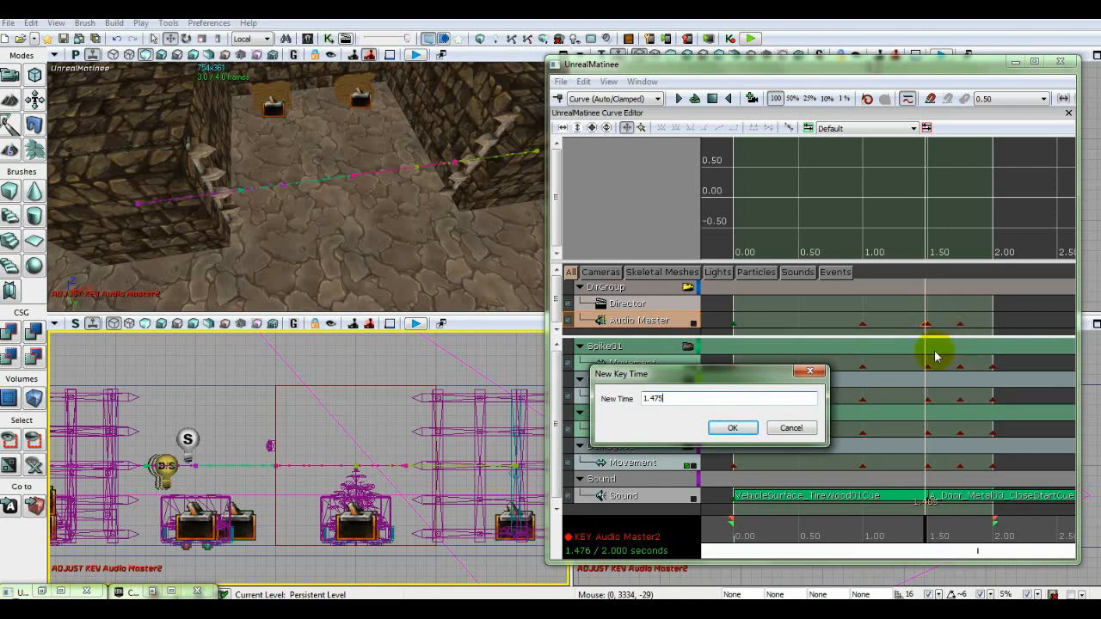
left_click(743, 428)
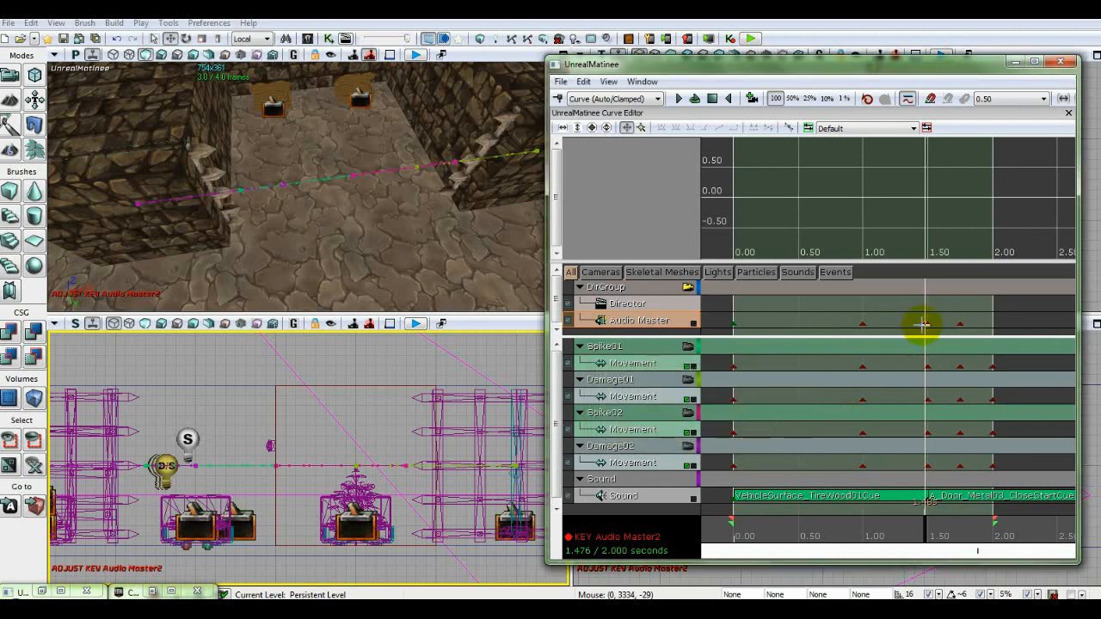
right_click(922, 324)
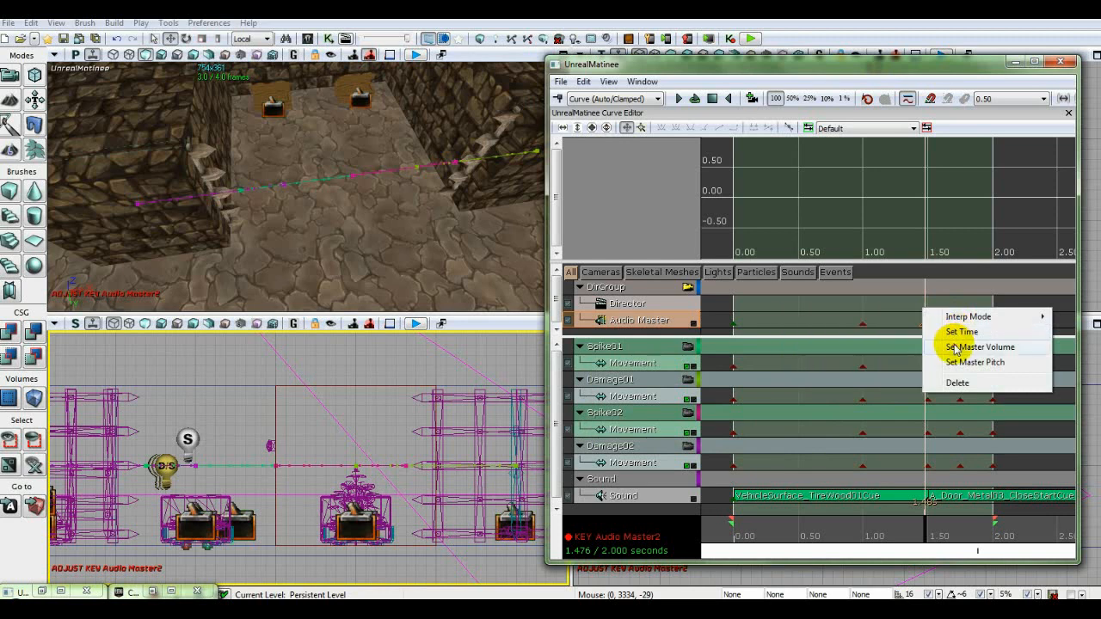
left_click(955, 347)
key("Return")
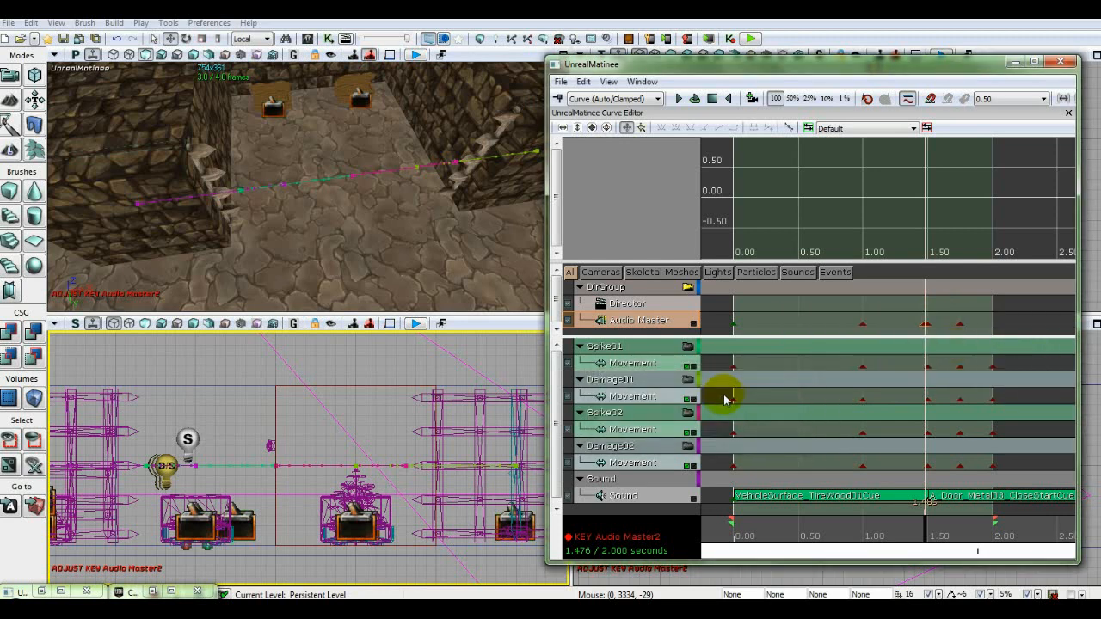
Loop the section from the start to check the volume changes against the gate motion, and close Matinee
left_click(712, 99)
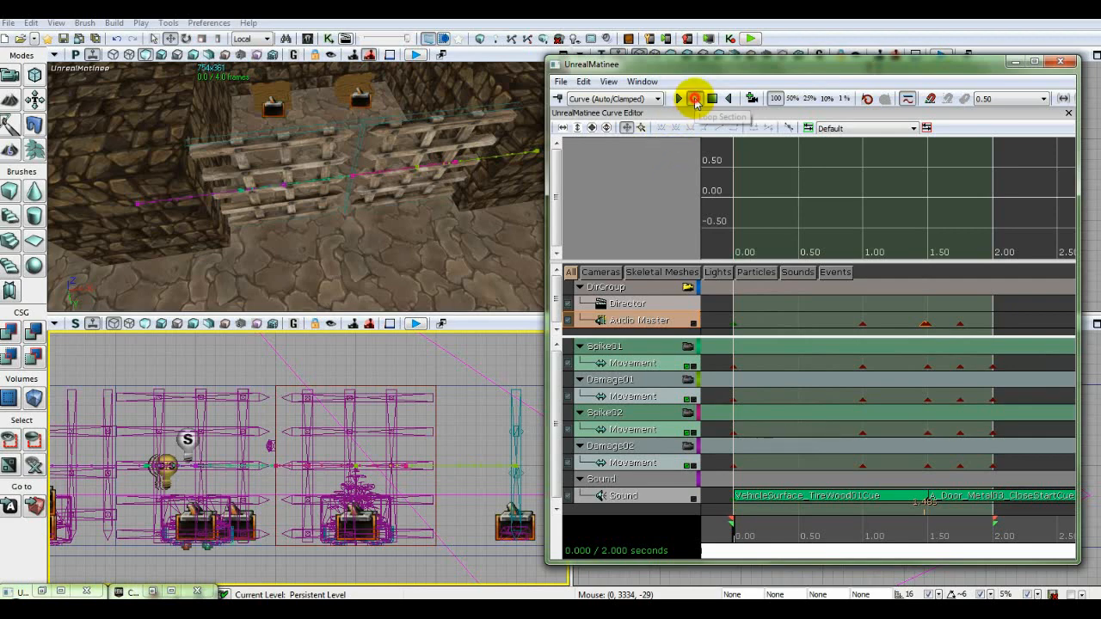
left_click(696, 99)
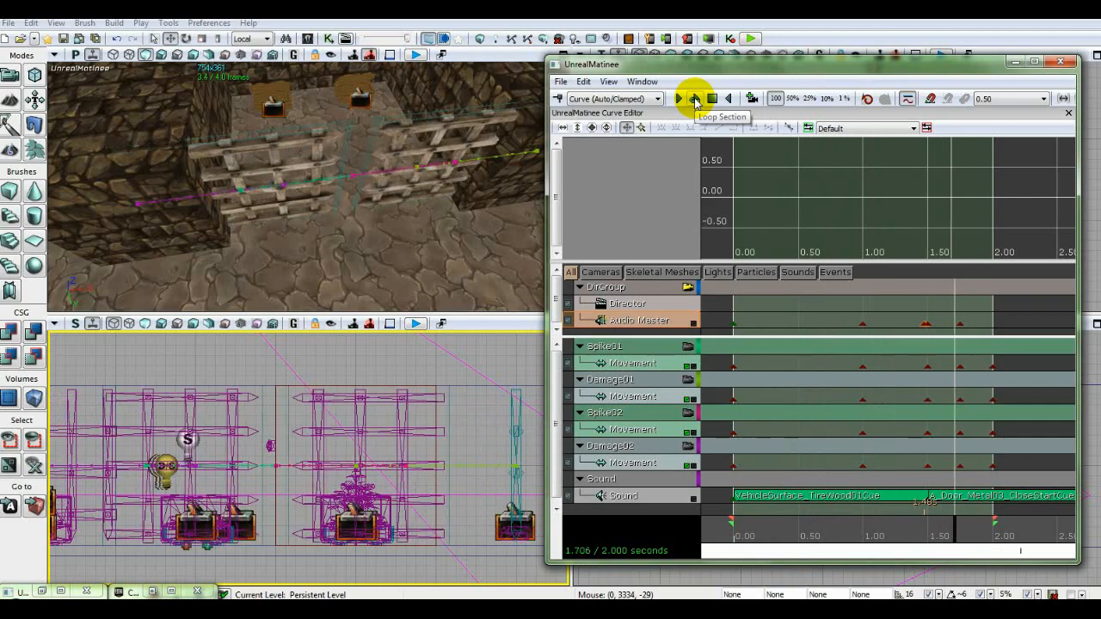
left_click(1062, 62)
Reopen the Kismet main sequence and link the Trigger_73 Touch event's Touched output to the Matinee's Play input
left_click(701, 225)
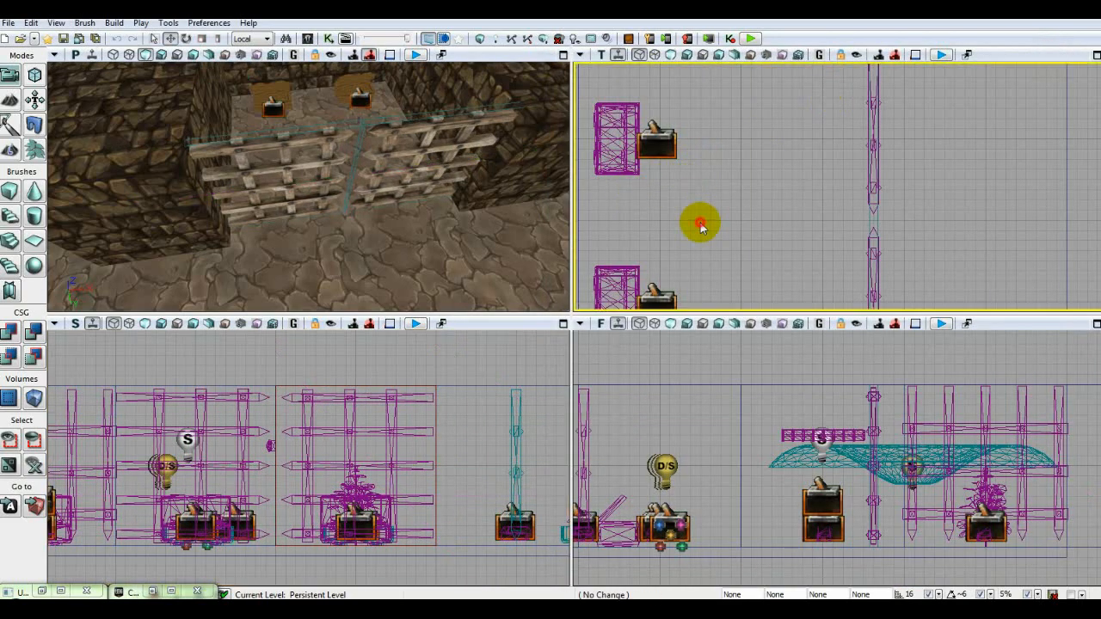
scroll(700, 224, "down", 5)
left_click_drag(744, 236, 743, 192)
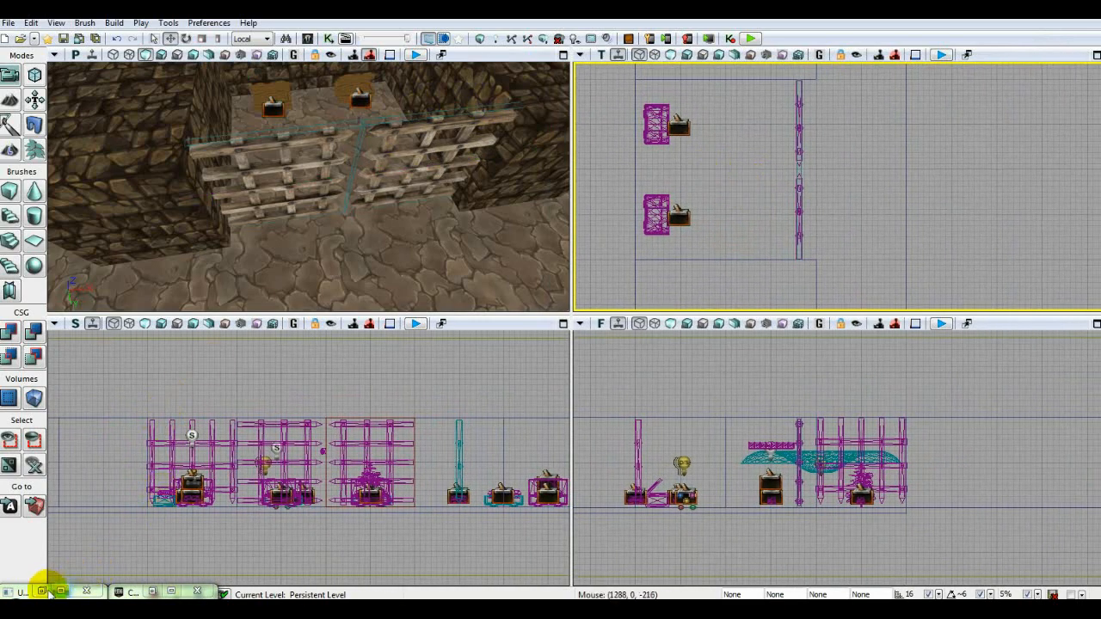
left_click(41, 592)
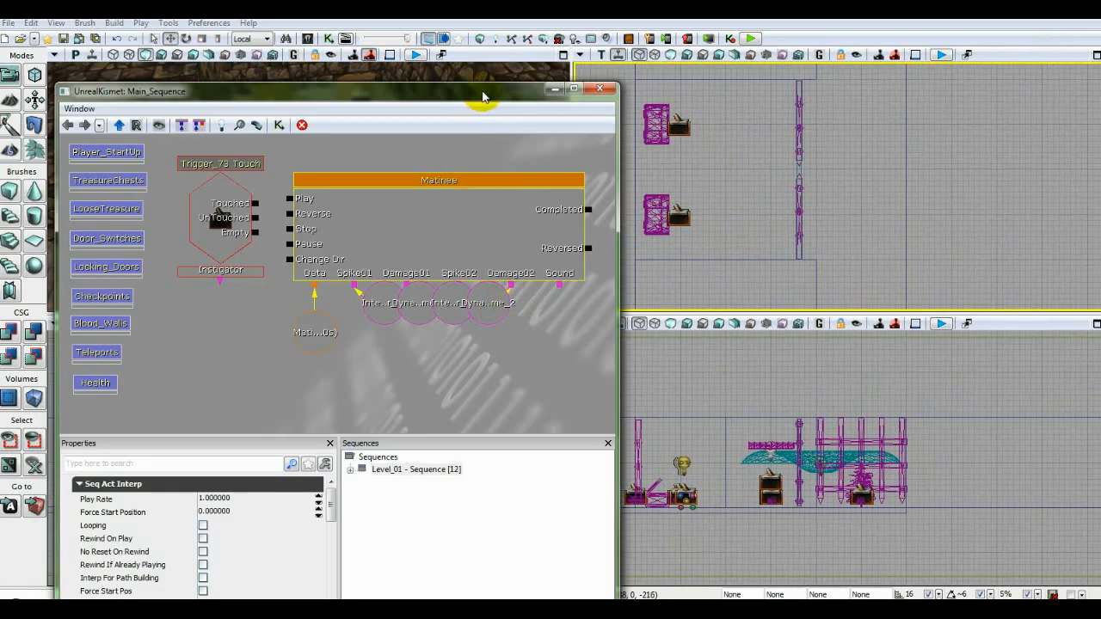
left_click_drag(483, 96, 848, 84)
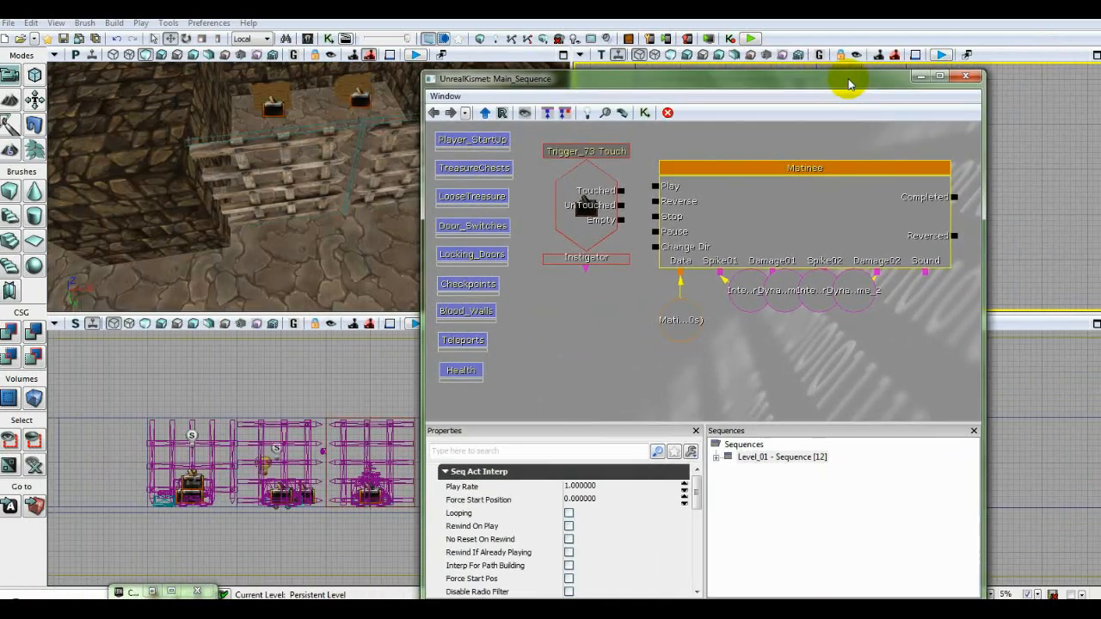
left_click(594, 198)
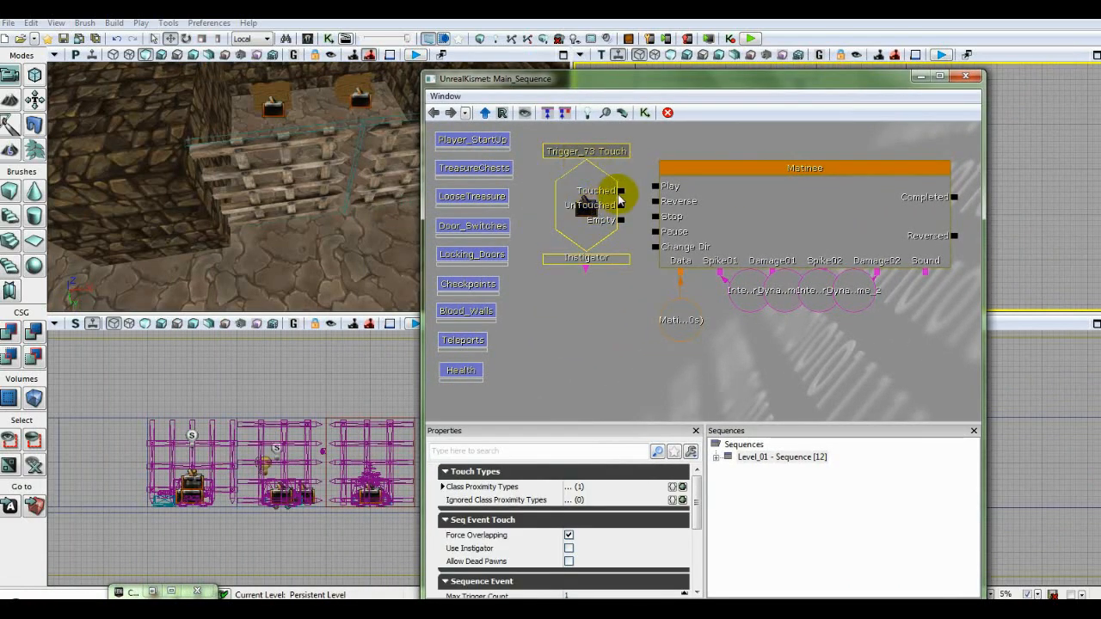
left_click_drag(623, 198, 656, 187)
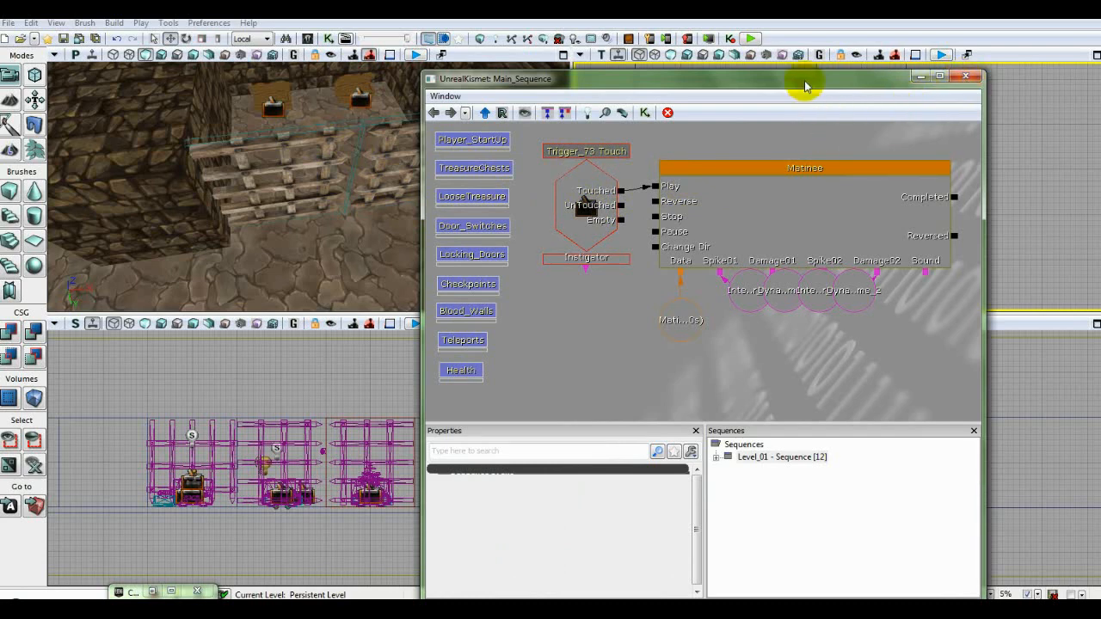
Spread the Matinee data, spike actor and damage volume variables in a non-overlapping row beneath the Matinee node
mouse_move(323, 271)
left_mouse_down()
mouse_move(383, 250)
mouse_move(405, 185)
mouse_move(435, 164)
mouse_move(581, 163)
mouse_move(727, 198)
mouse_move(323, 262)
left_mouse_up()
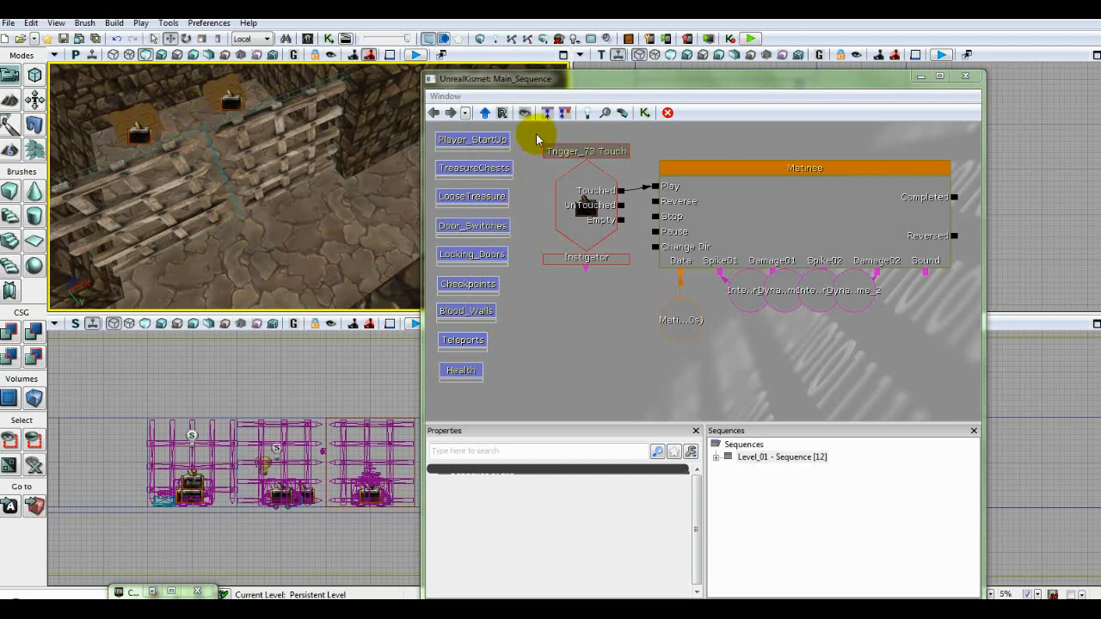
left_click_drag(536, 134, 965, 361, "ctrl+alt")
left_click(937, 364)
left_click(690, 331)
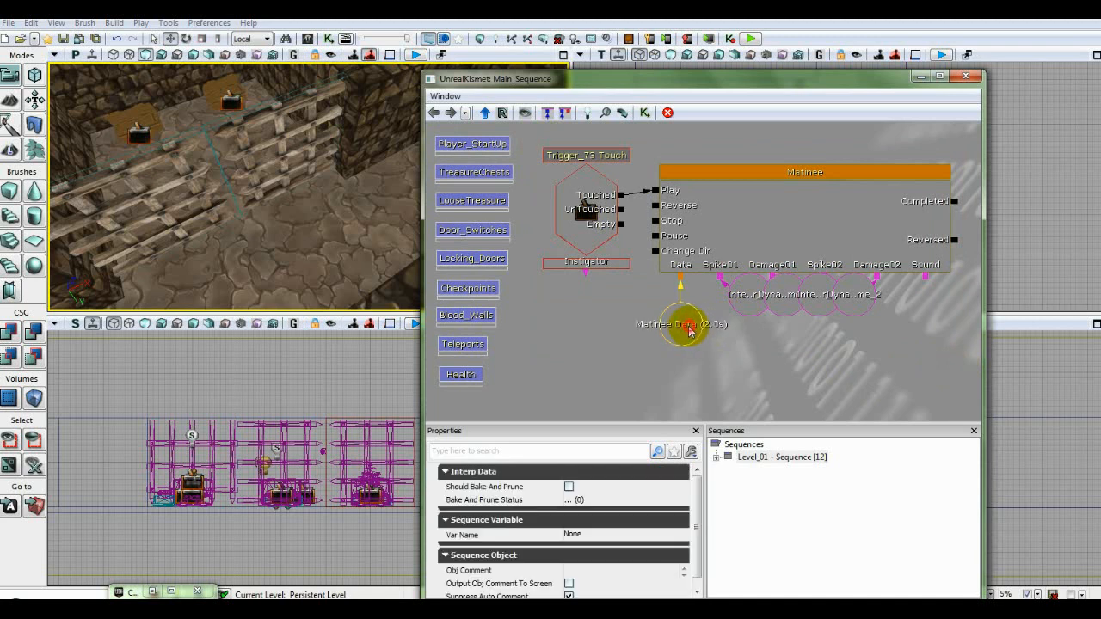
left_click_drag(681, 331, 656, 316)
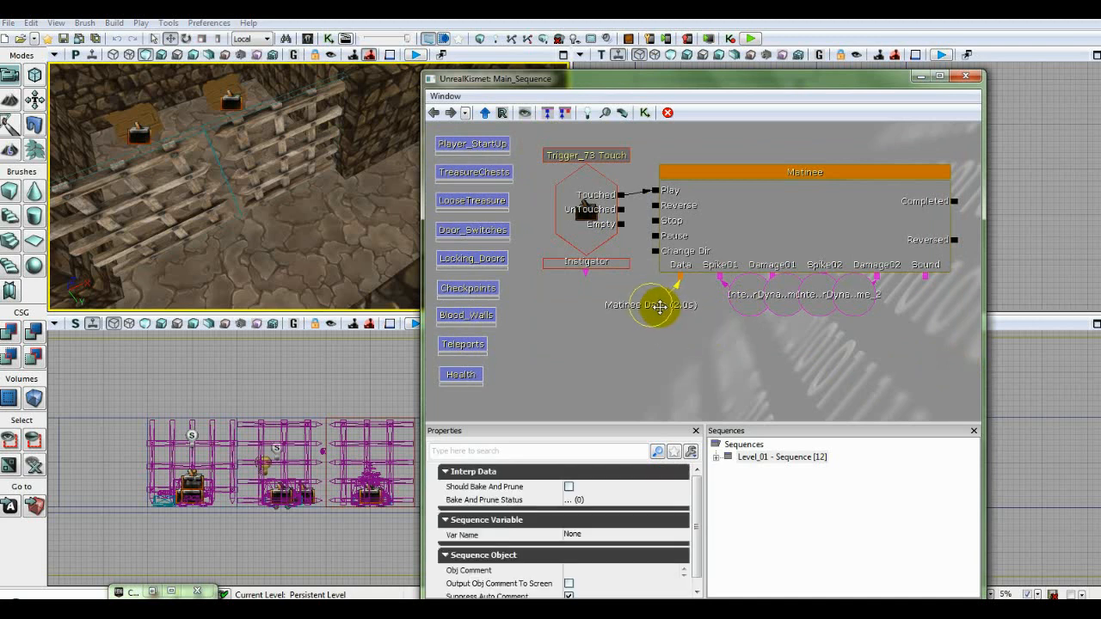
left_click(745, 301)
left_click_drag(747, 305, 720, 321)
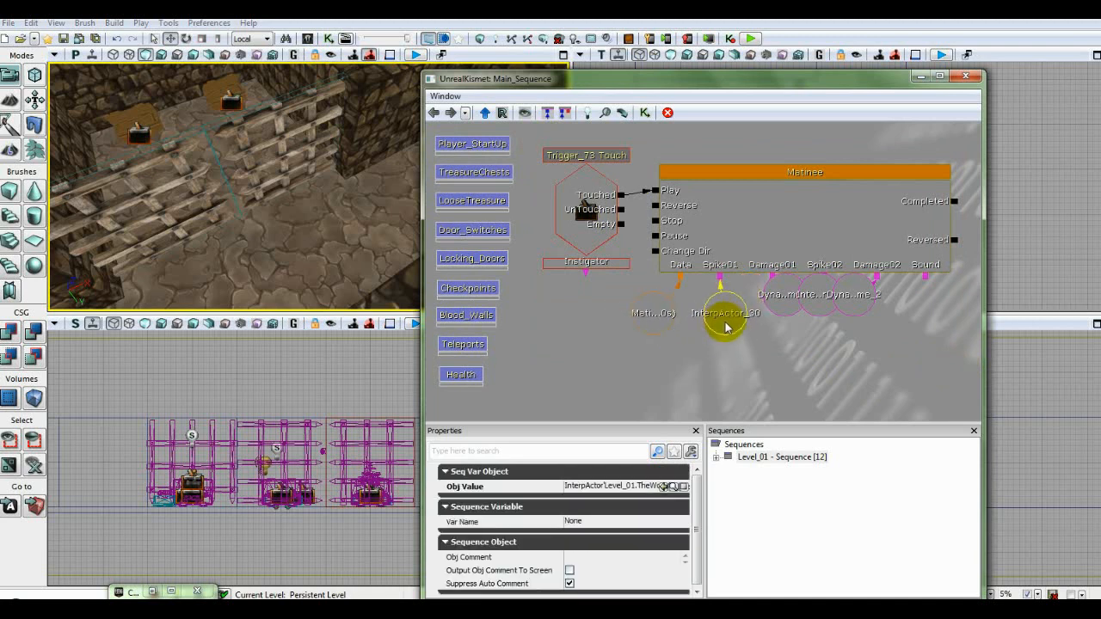
left_click_drag(865, 299, 905, 322)
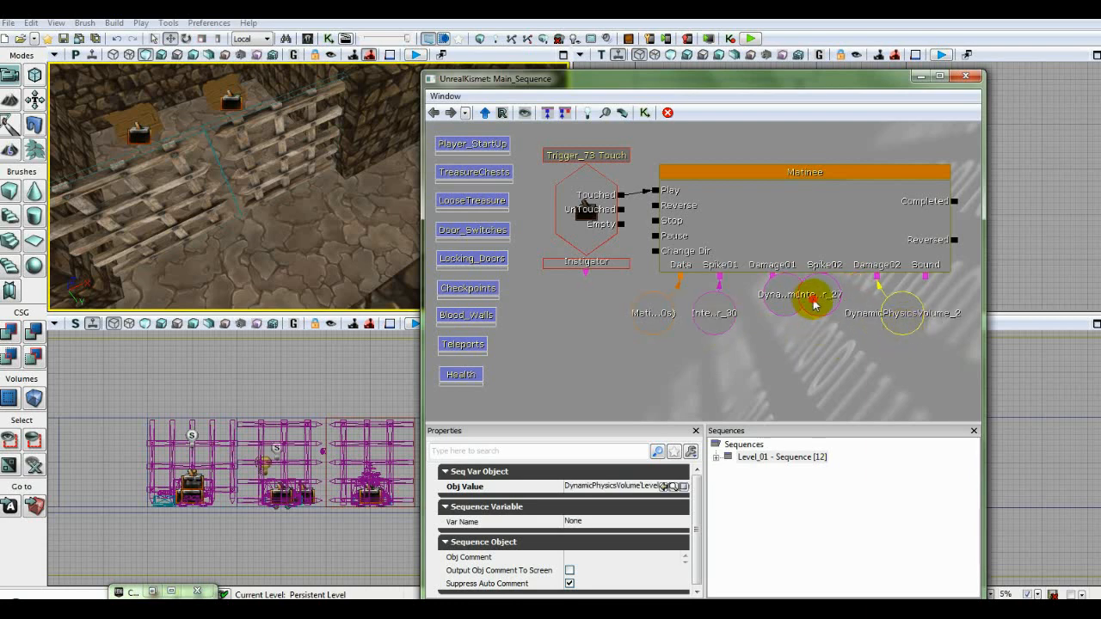
left_click_drag(815, 305, 841, 323)
left_click(783, 295)
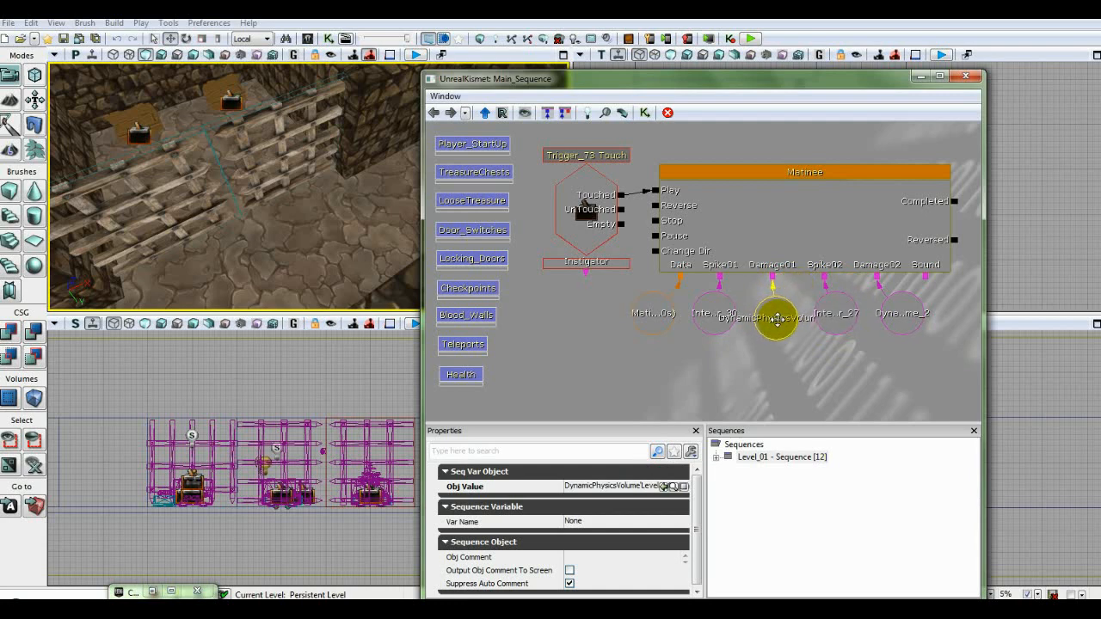
left_click(776, 361)
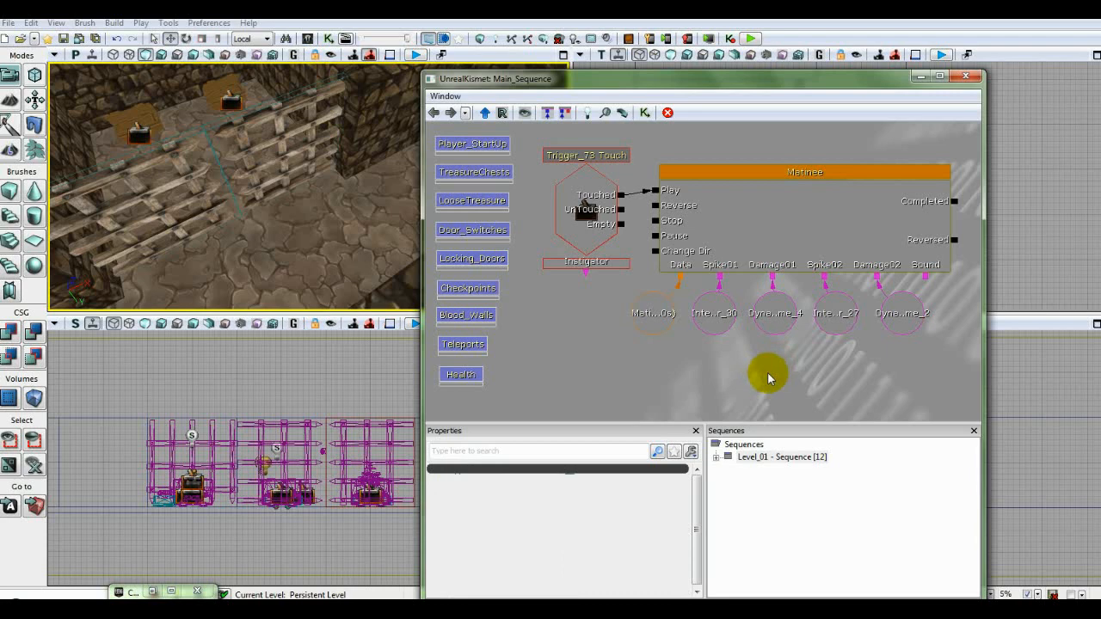
Group the trigger event, Matinee and all linked variables into a new sequence named SpikeTrap
left_click_drag(550, 140, 972, 355, "ctrl+alt")
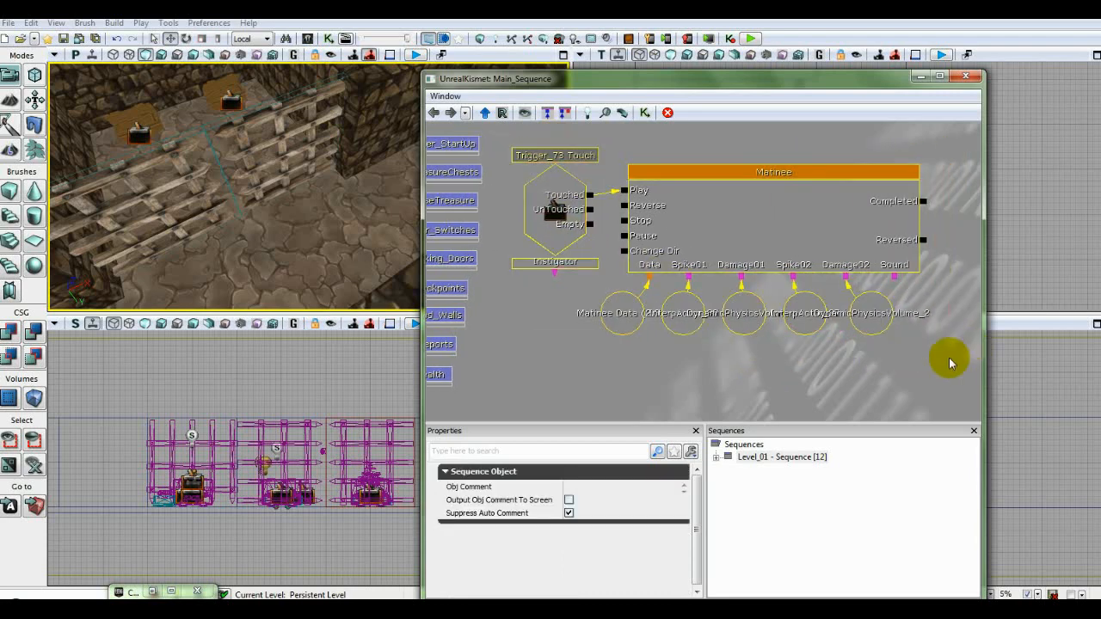
right_click(748, 215)
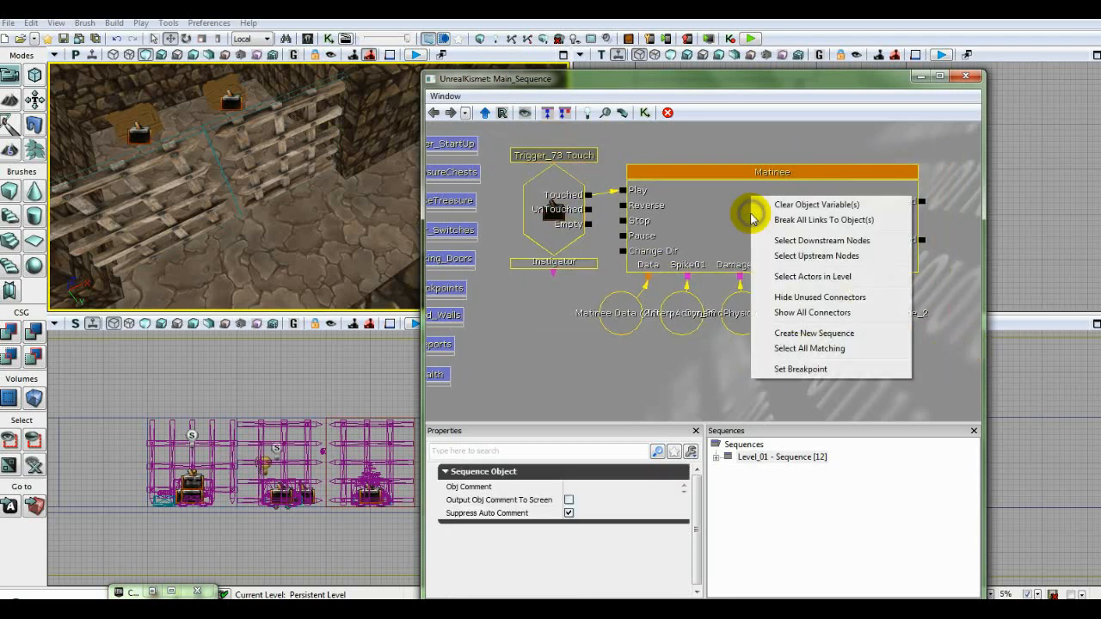
left_click(797, 334)
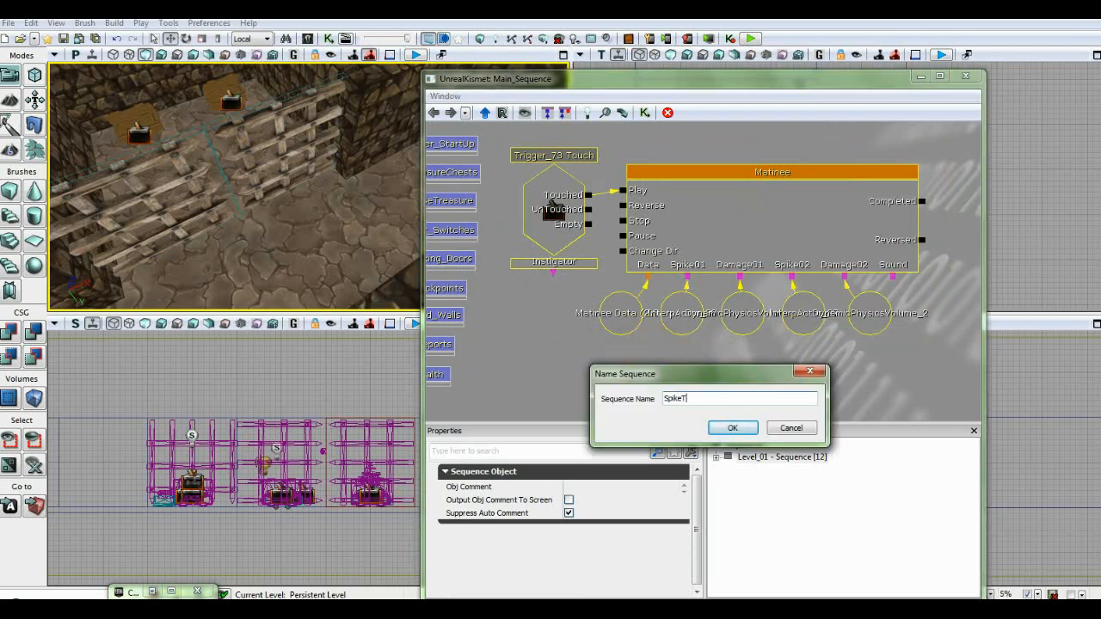
type("SpikeTrap")
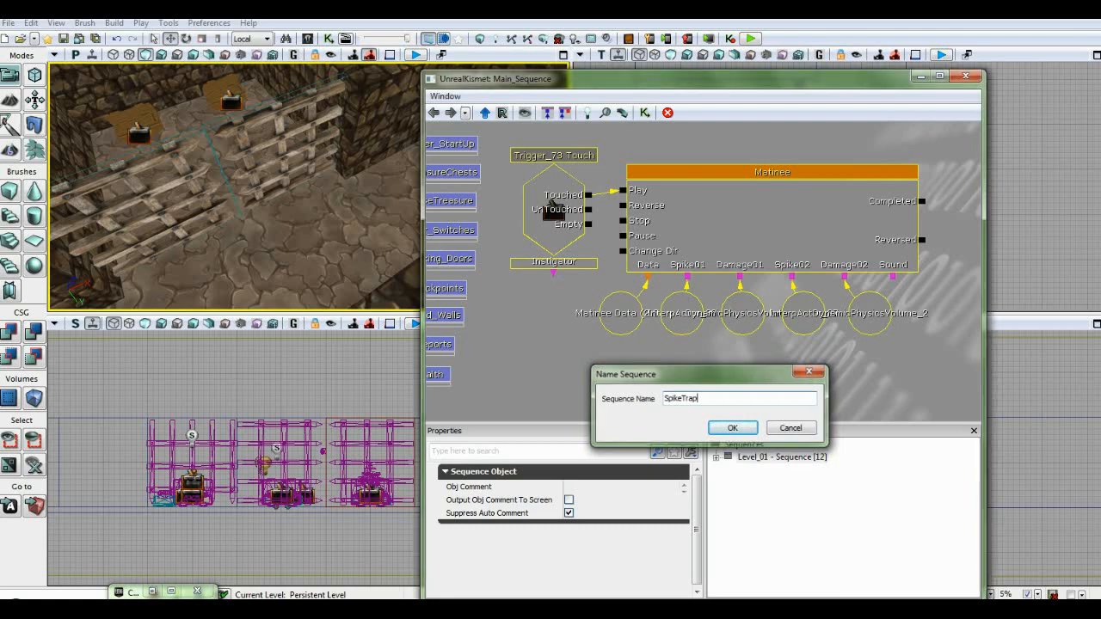
key("Return")
Place the SpikeTrap sequence below Health in the column of sequences, and close Kismet
left_click_drag(673, 353, 704, 334)
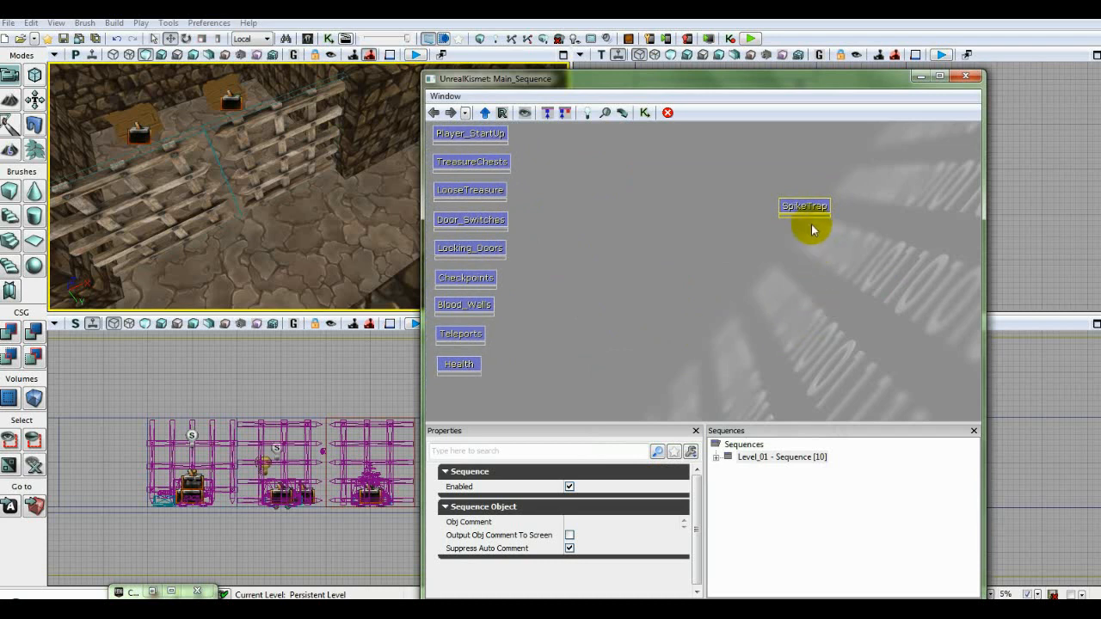
mouse_move(807, 211)
left_mouse_down()
mouse_move(634, 373)
mouse_move(467, 394)
left_mouse_up()
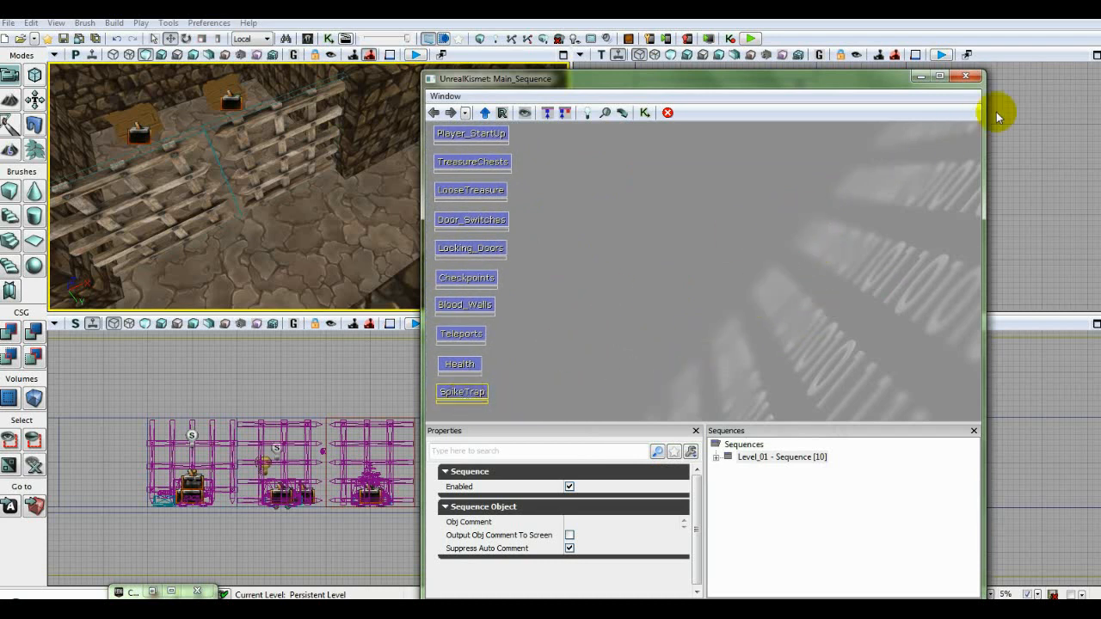
left_click(964, 77)
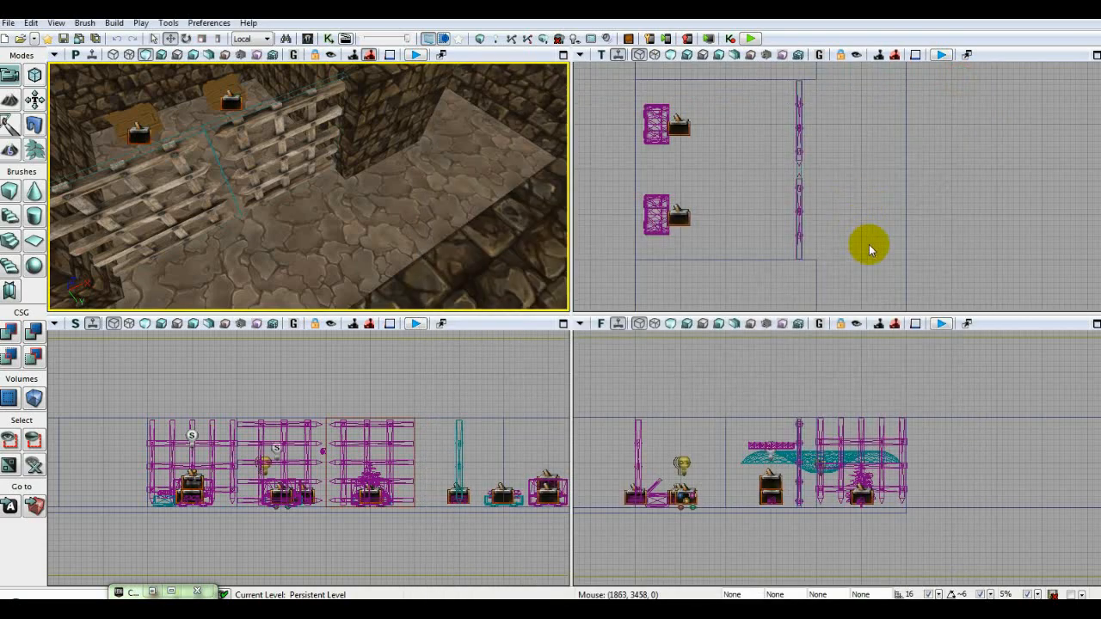
Start a preview of the level from the corridor floor near the treasure chest, away from the spike trap
left_click_drag(869, 244, 858, 131)
left_click_drag(792, 261, 856, 148)
left_click_drag(364, 213, 456, 67)
left_click_drag(301, 211, 359, 210)
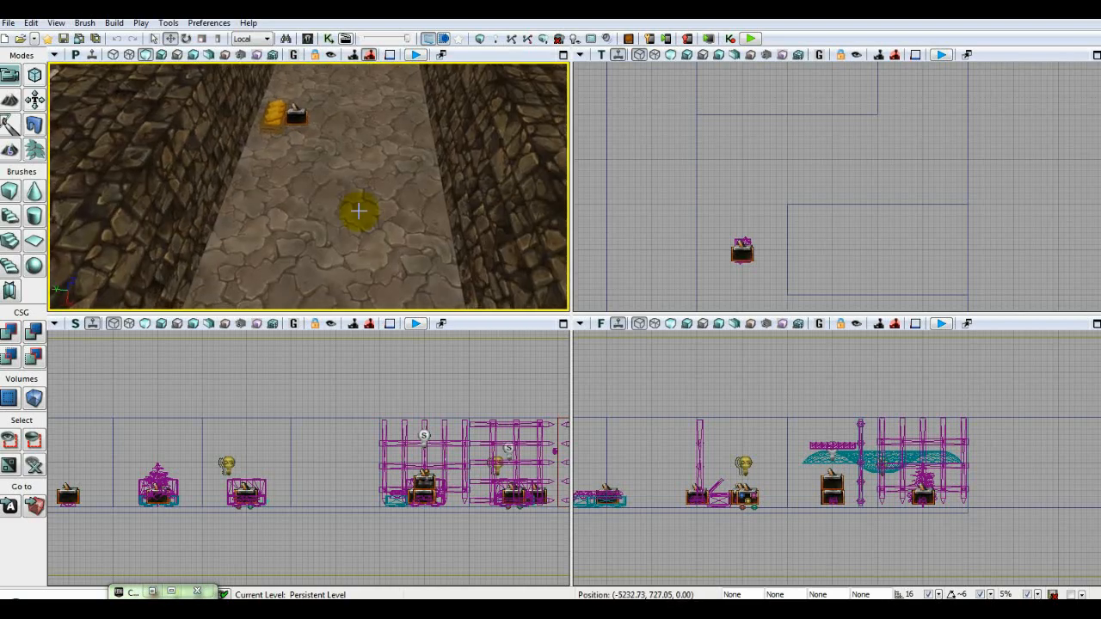
left_click(337, 247)
right_click(329, 256)
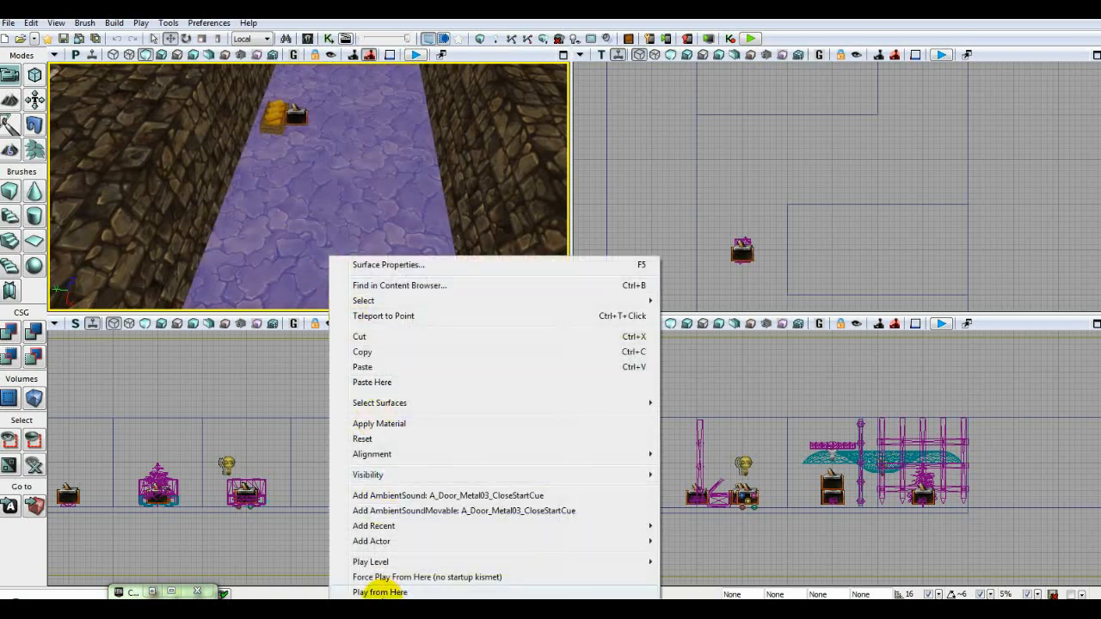
left_click(380, 592)
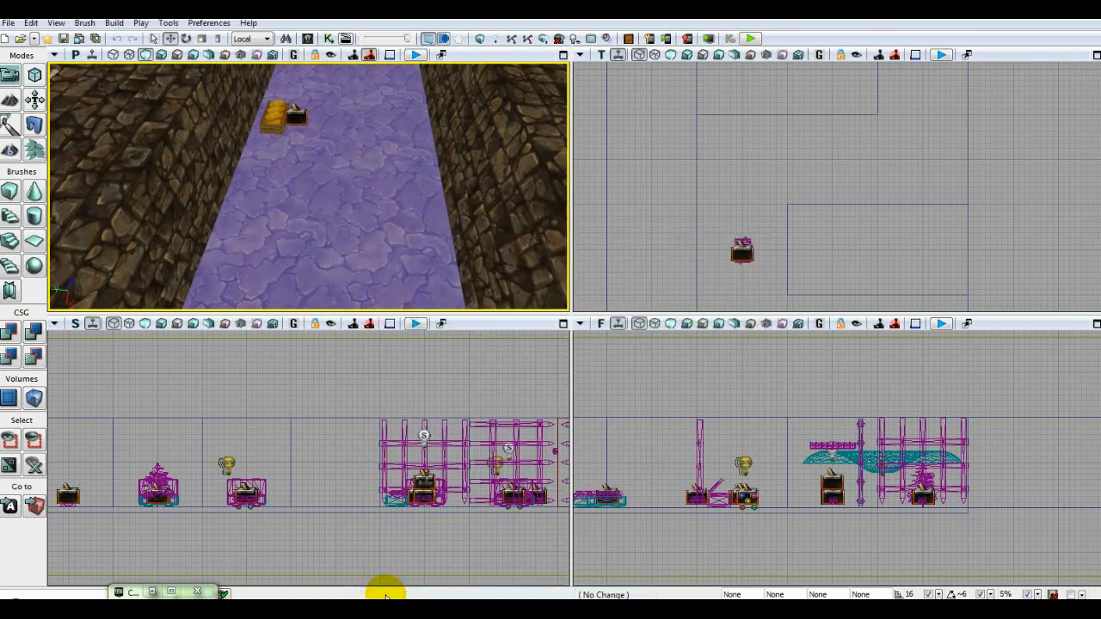
Run through the corridors in the preview, collect the treasure and health pickups along the way, and end the preview
key("w")
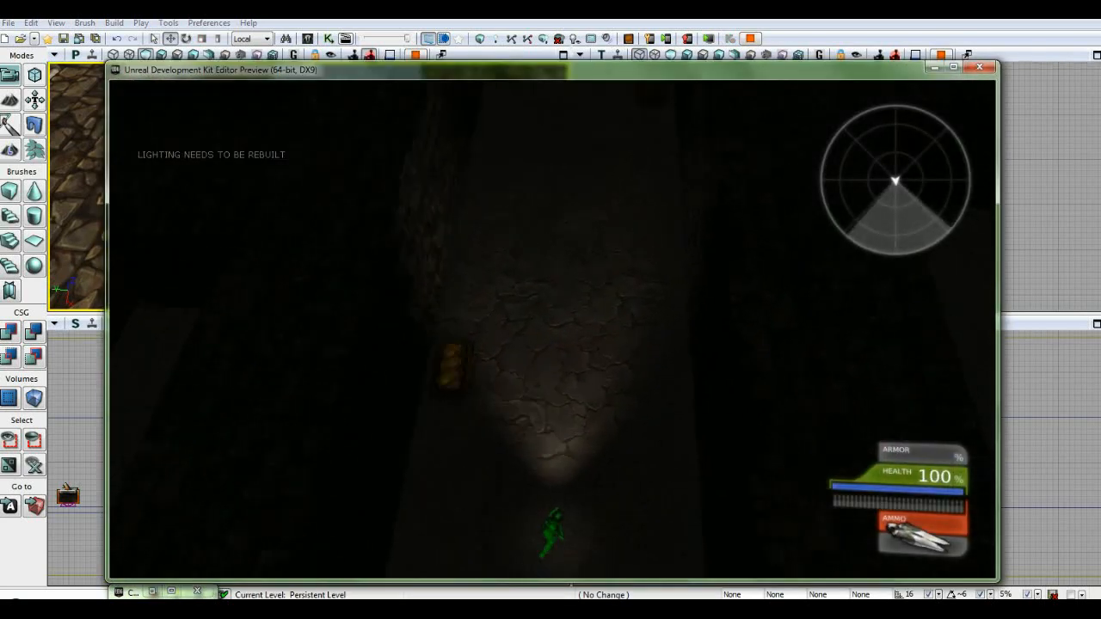
key("e")
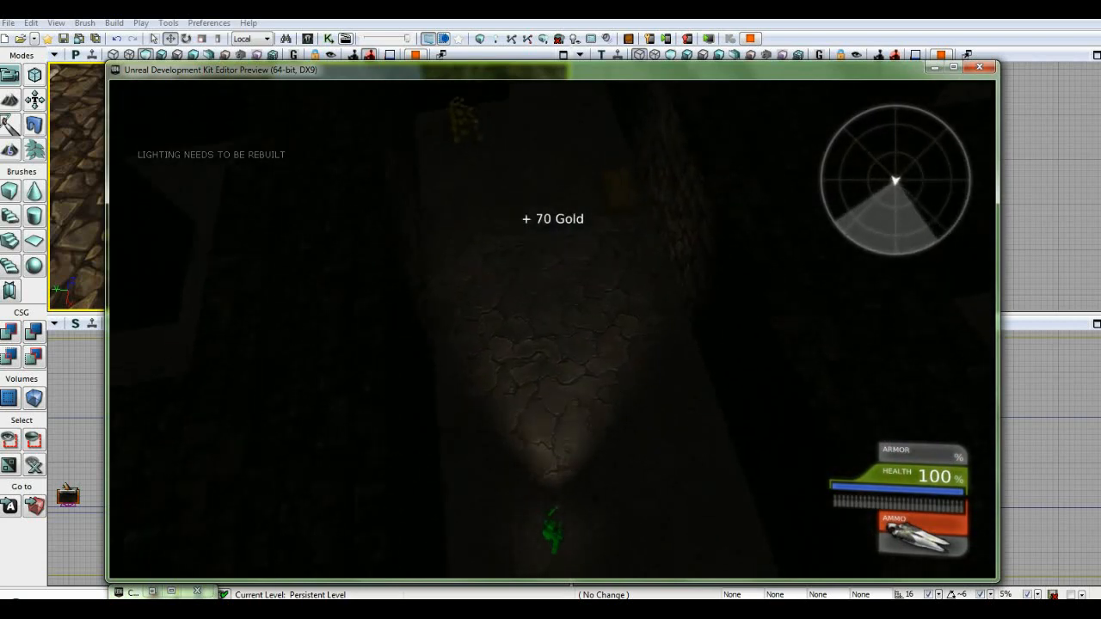
key("w")
key("e")
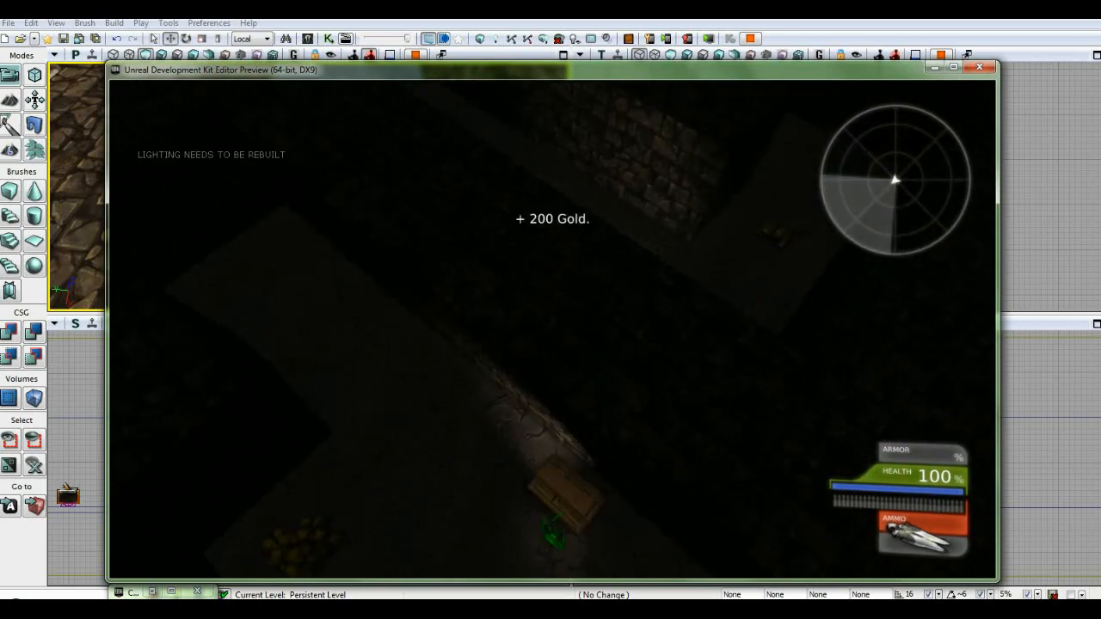
key("w")
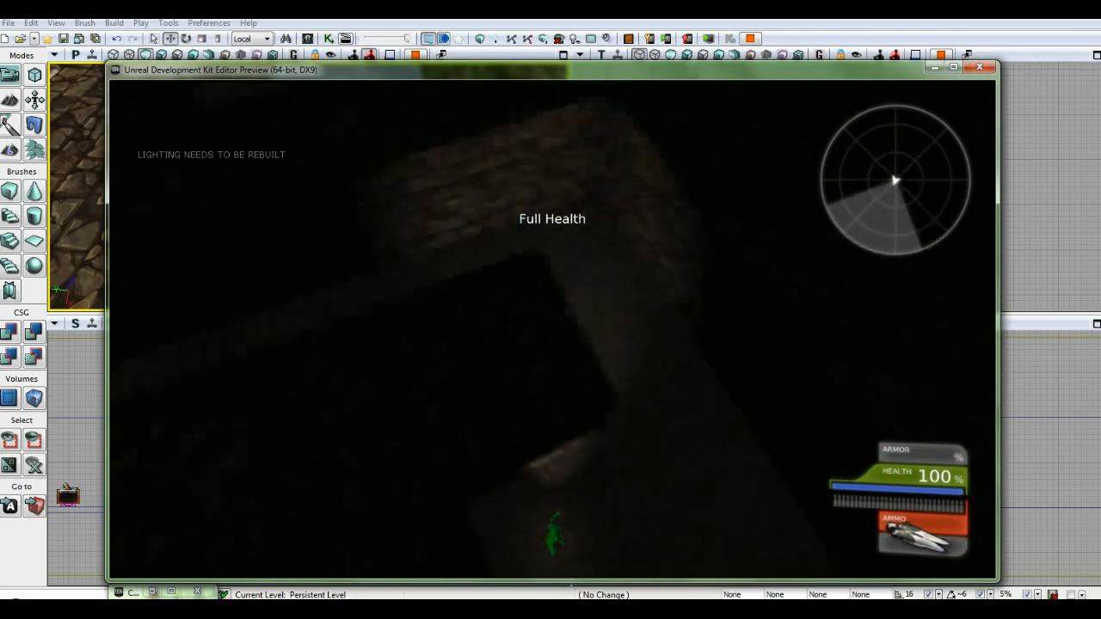
key("w")
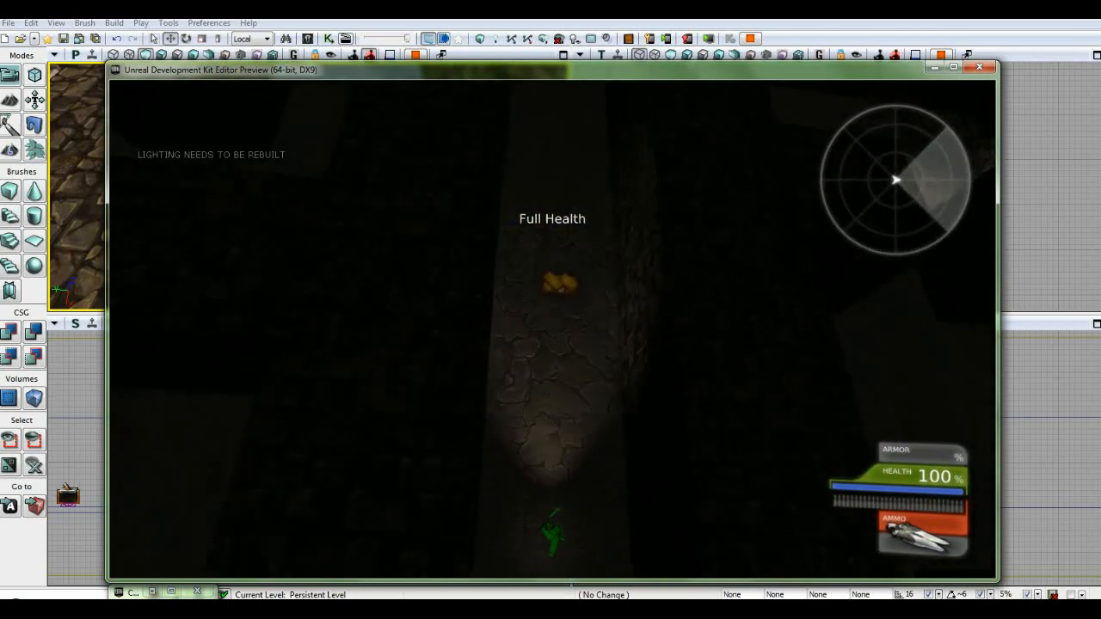
key("w")
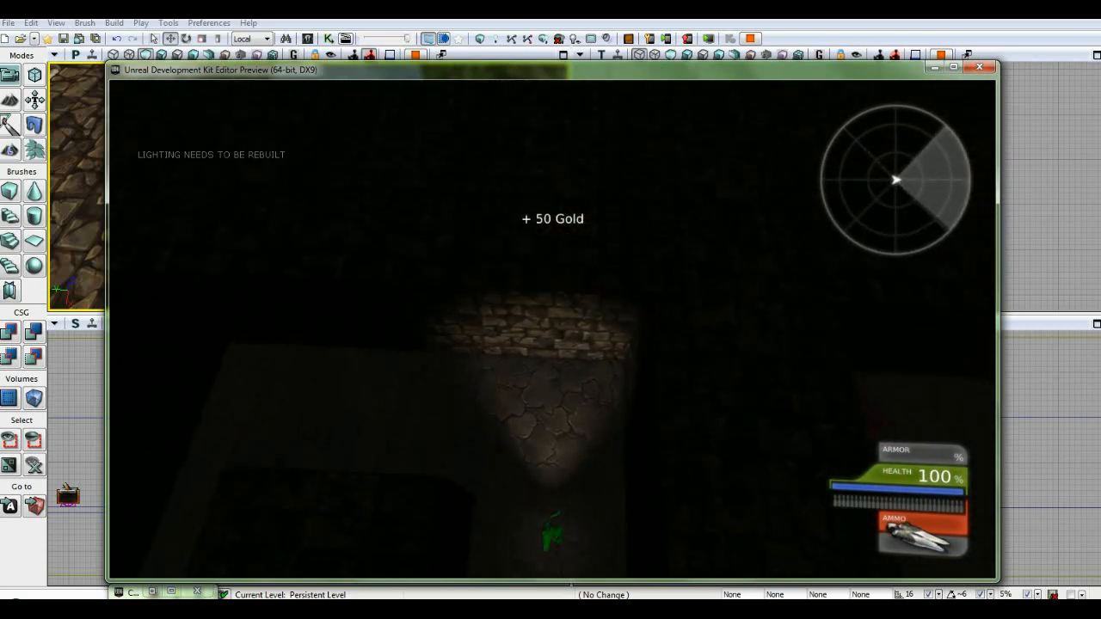
key("w")
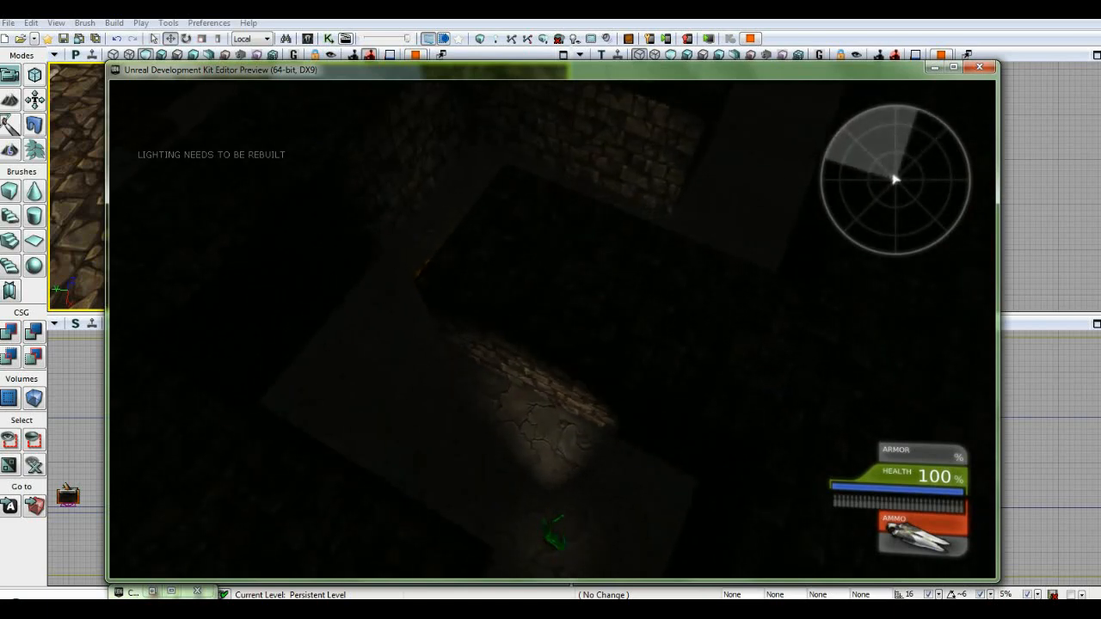
key("Escape")
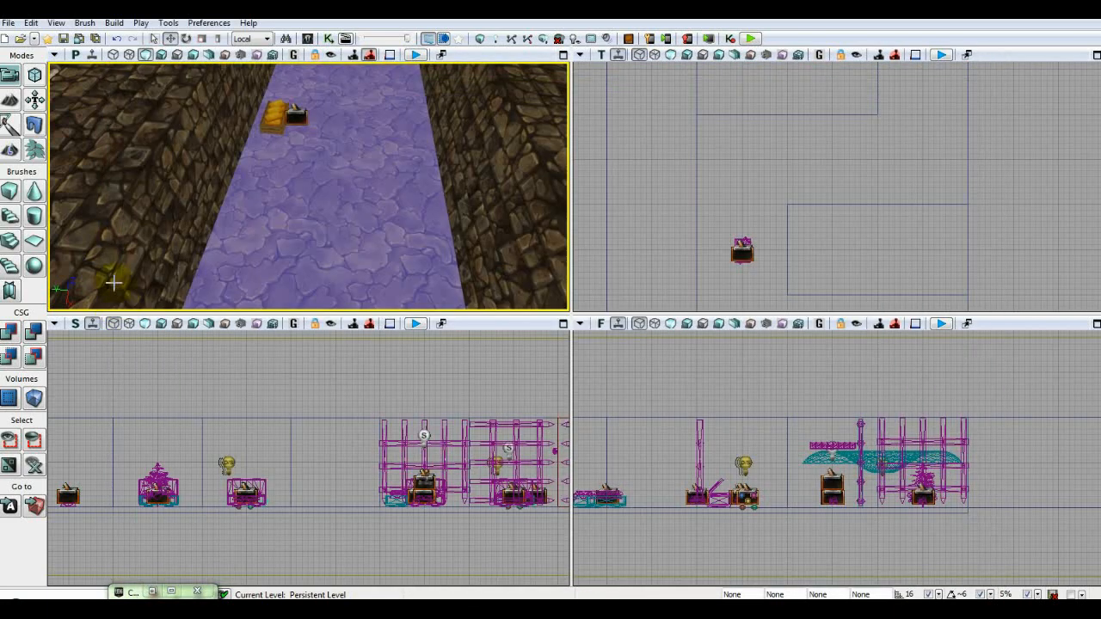
Open the SpikeTrap sequence in Kismet, check the Matinee's Looping option, open the Matinee for editing and close Kismet
left_click(328, 40)
double_click(470, 394)
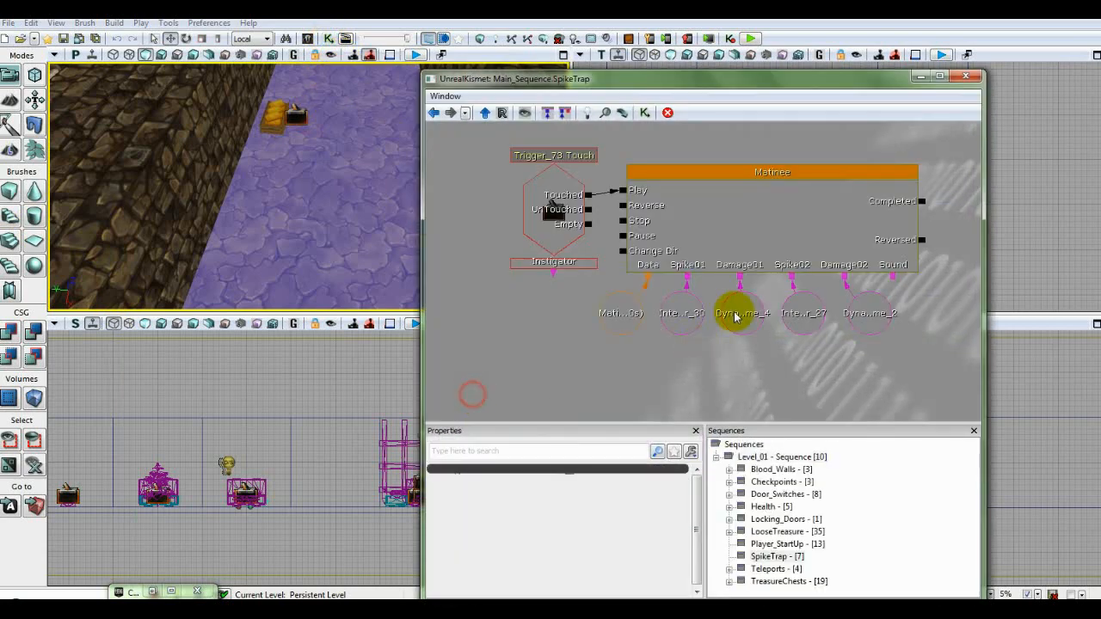
left_click(760, 232)
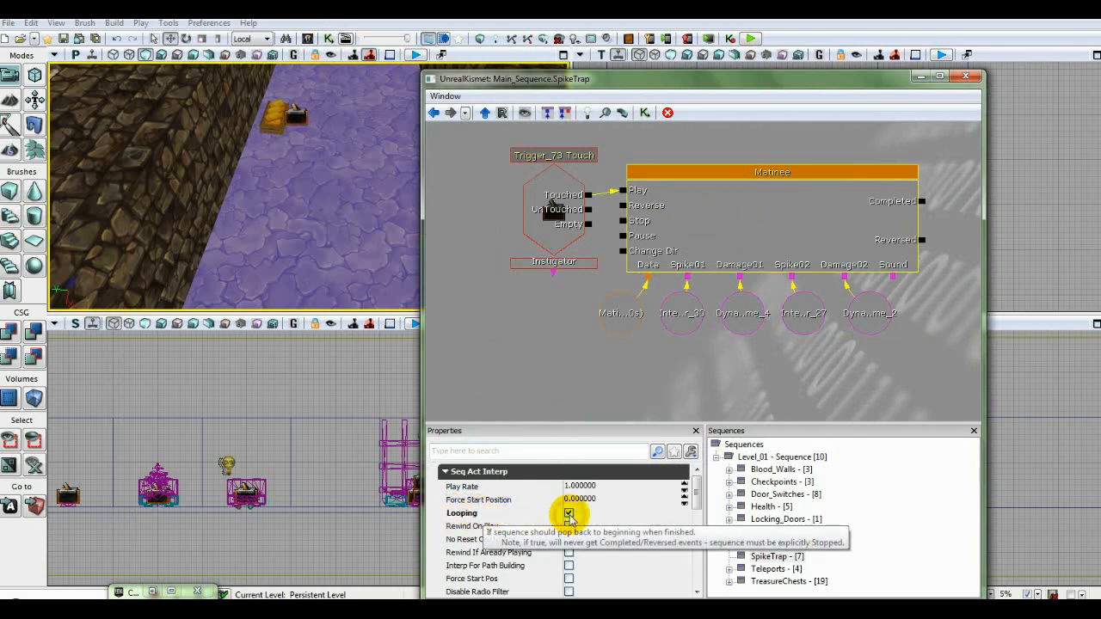
double_click(775, 248)
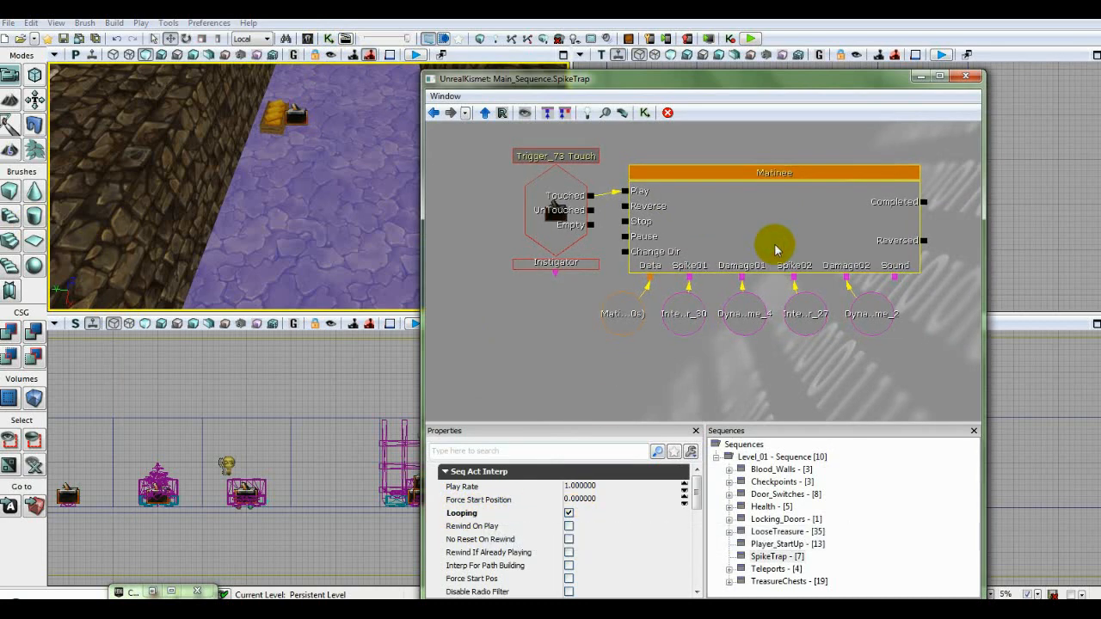
double_click(768, 232)
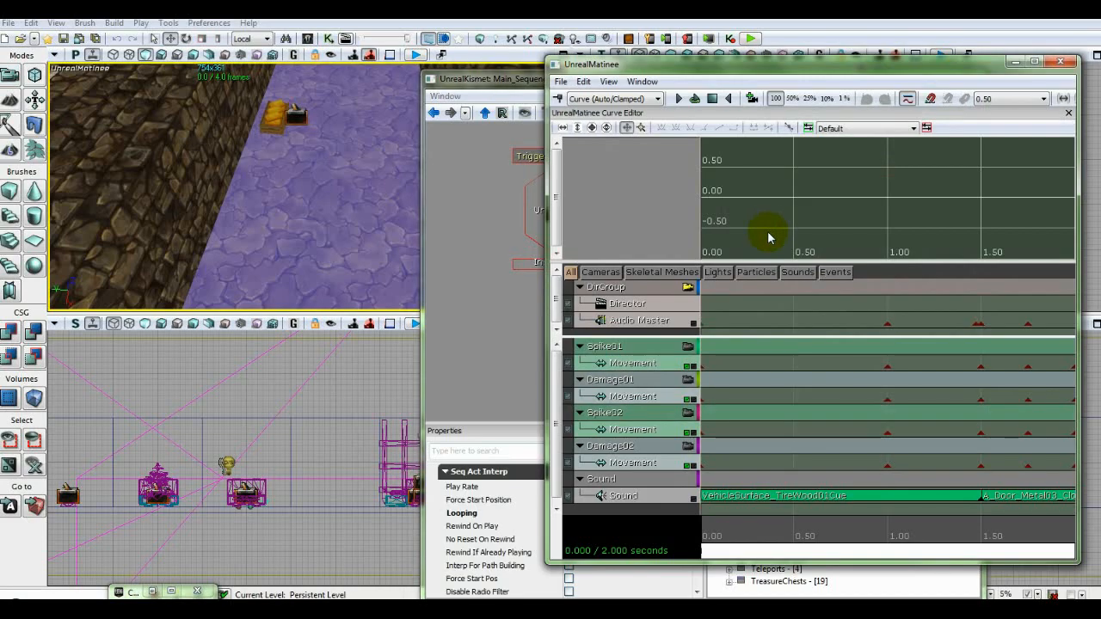
left_click(503, 79)
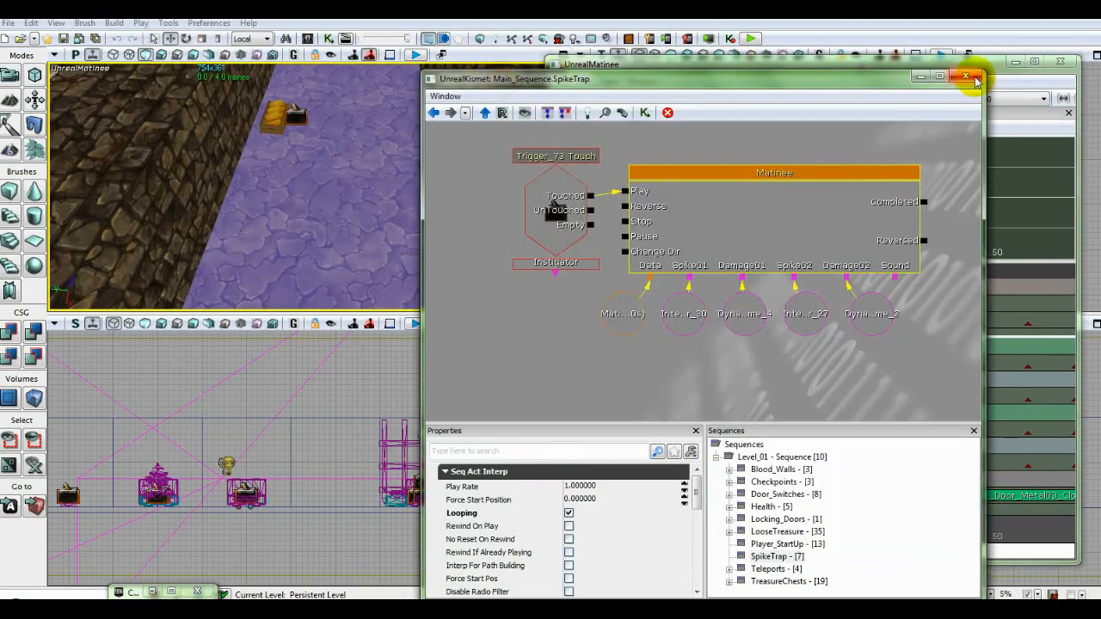
left_click(976, 82)
Play the Matinee while watching both spike gates from above, and stop it back at the start
left_click_drag(337, 254, 862, 67)
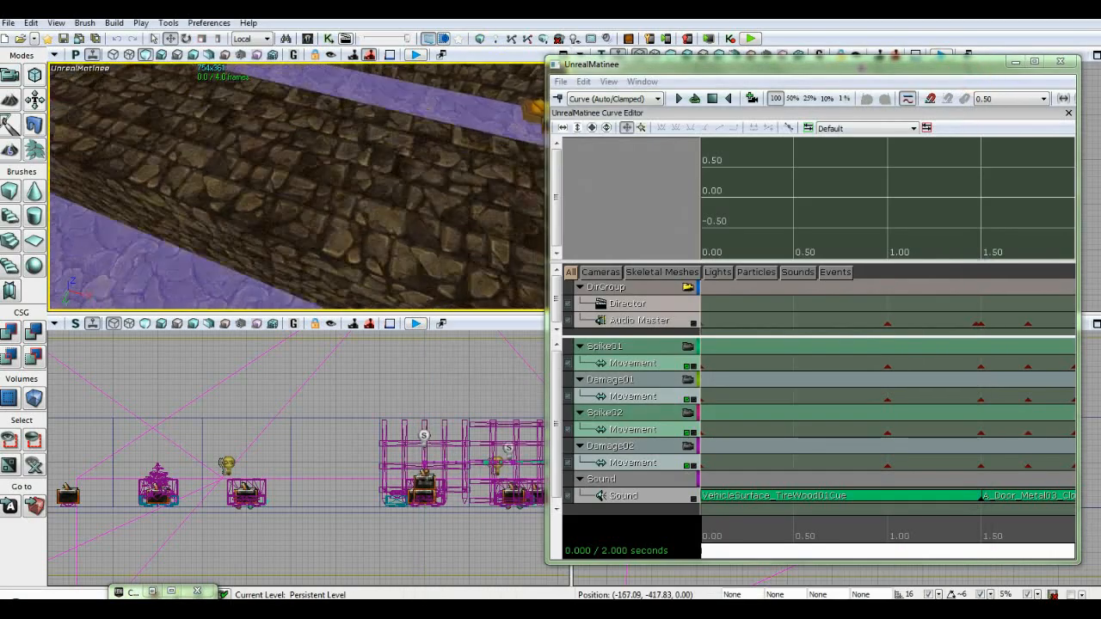
left_click_drag(337, 185, 378, 264)
left_click(850, 459)
scroll(850, 460, "down", 3)
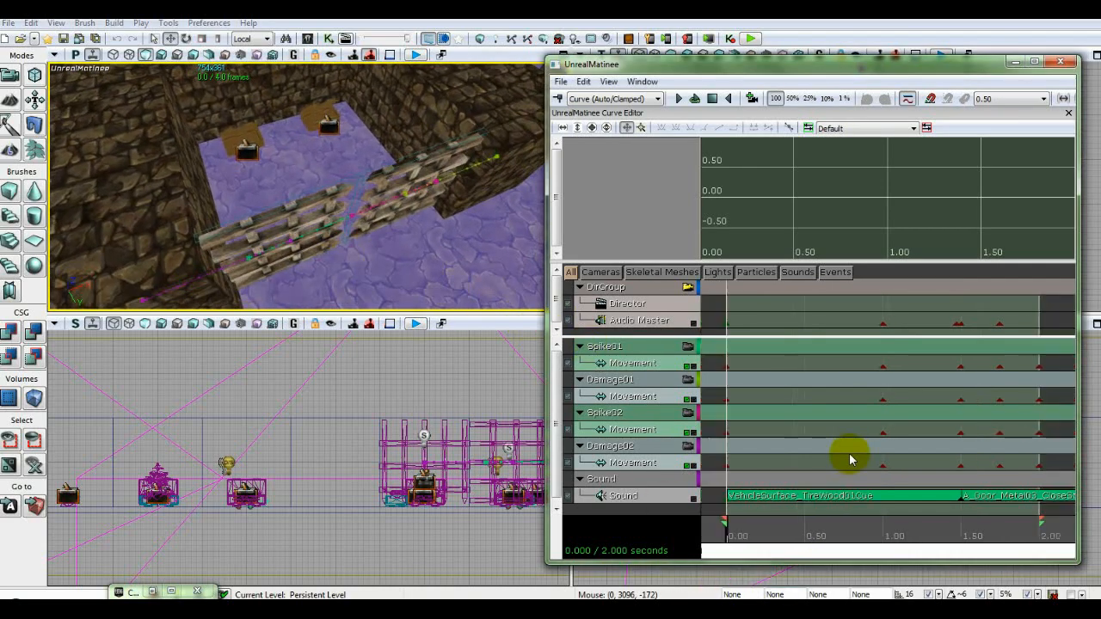
scroll(850, 459, "up", 1)
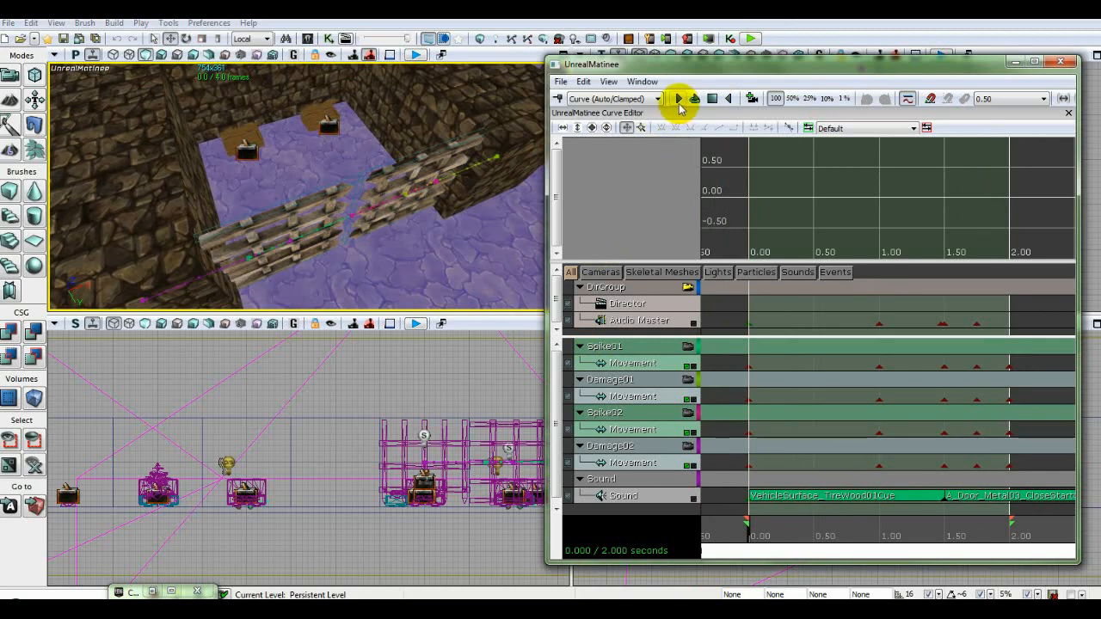
left_click(680, 99)
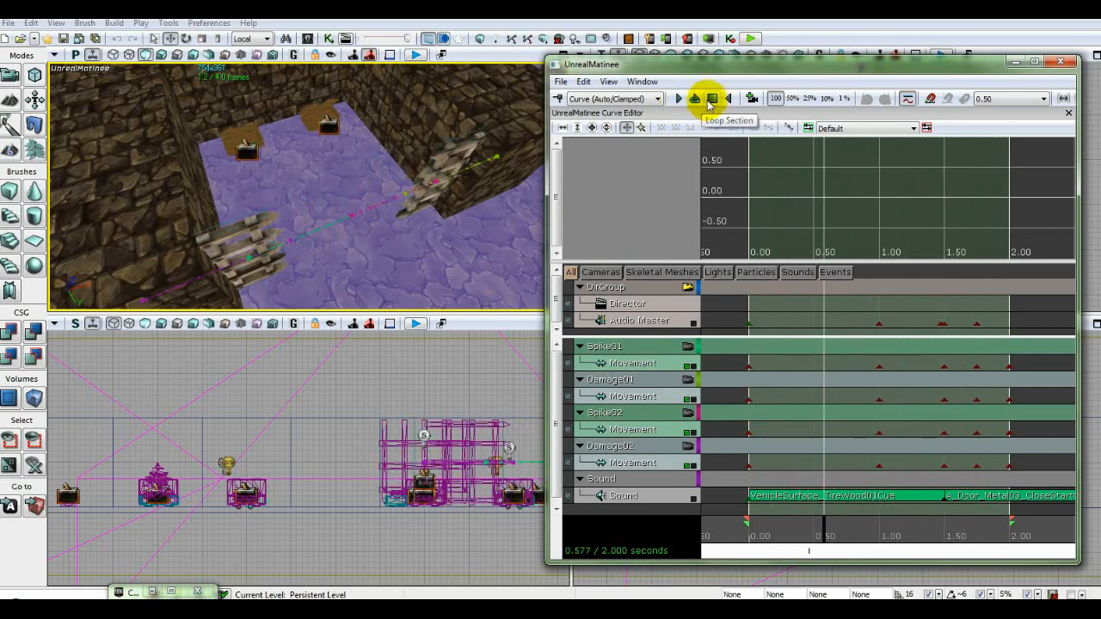
left_click(711, 98)
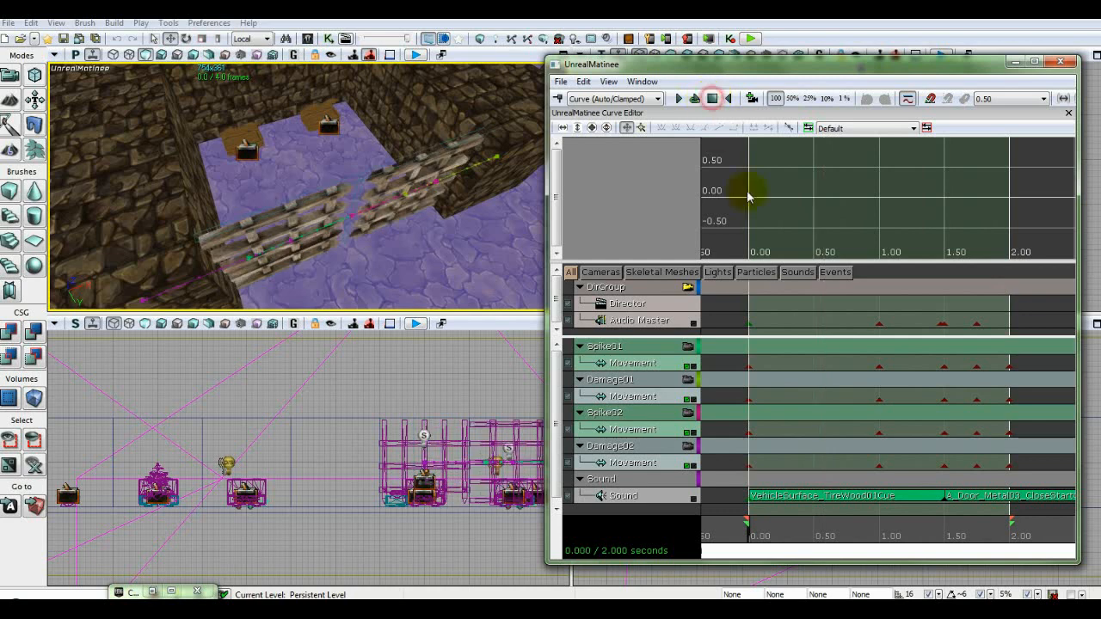
Add an Audio Master key just before the one at 1.0 second and adjust its time
left_click(878, 324)
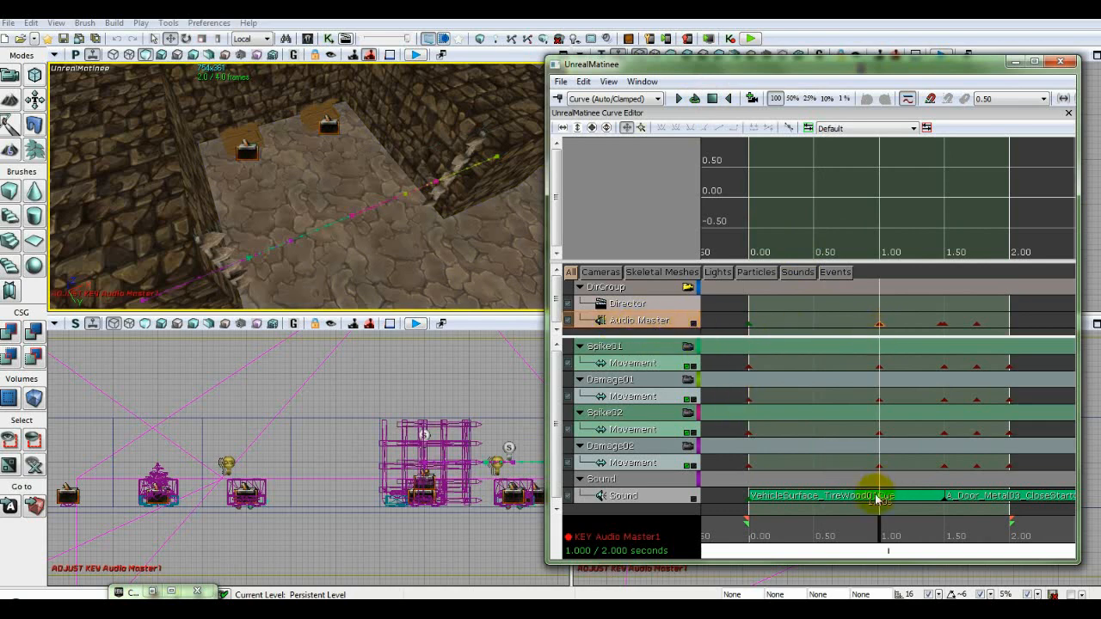
left_click(882, 531)
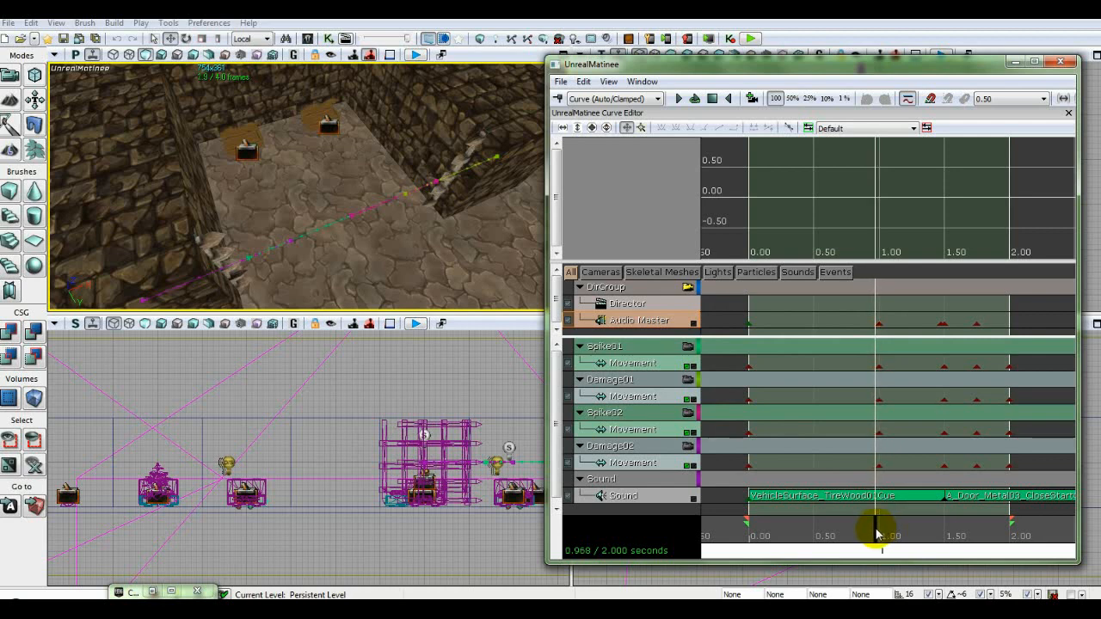
key("Return")
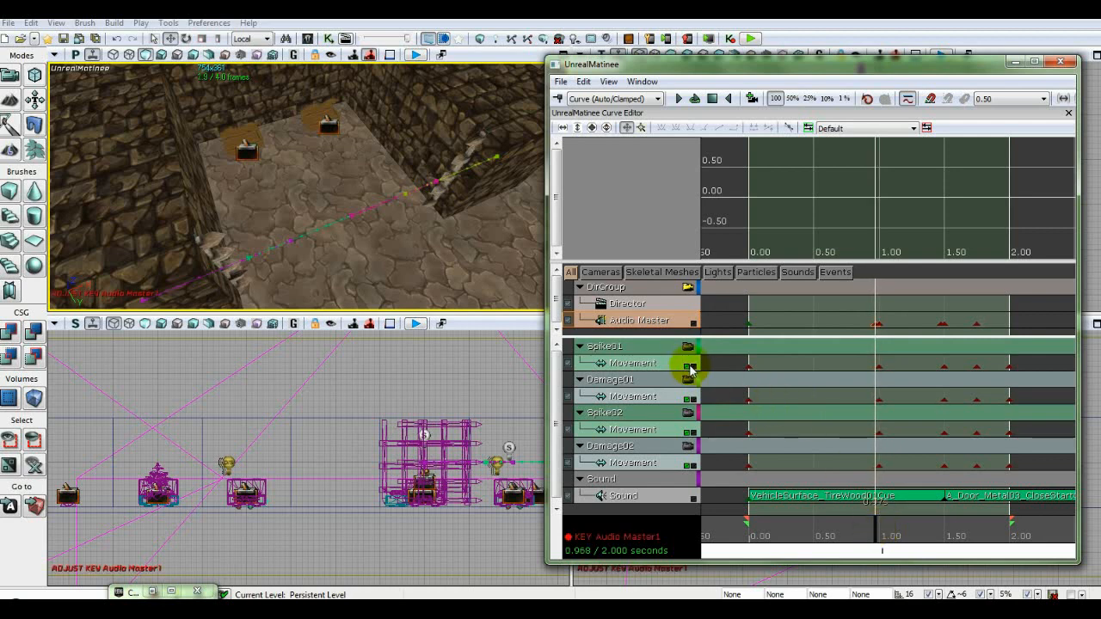
right_click(873, 326)
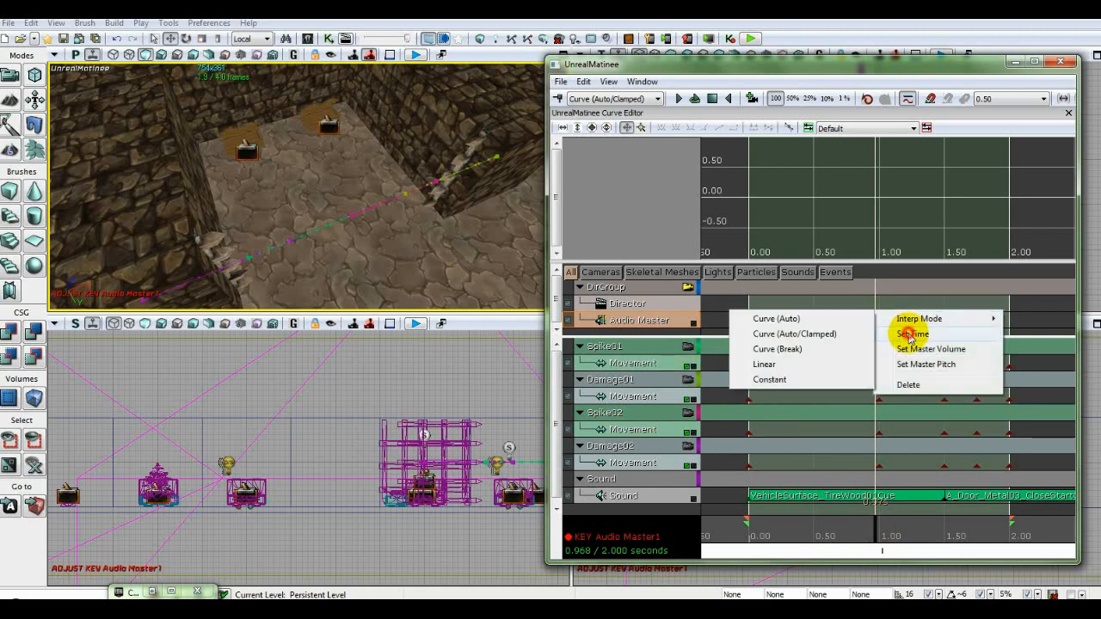
left_click(913, 334)
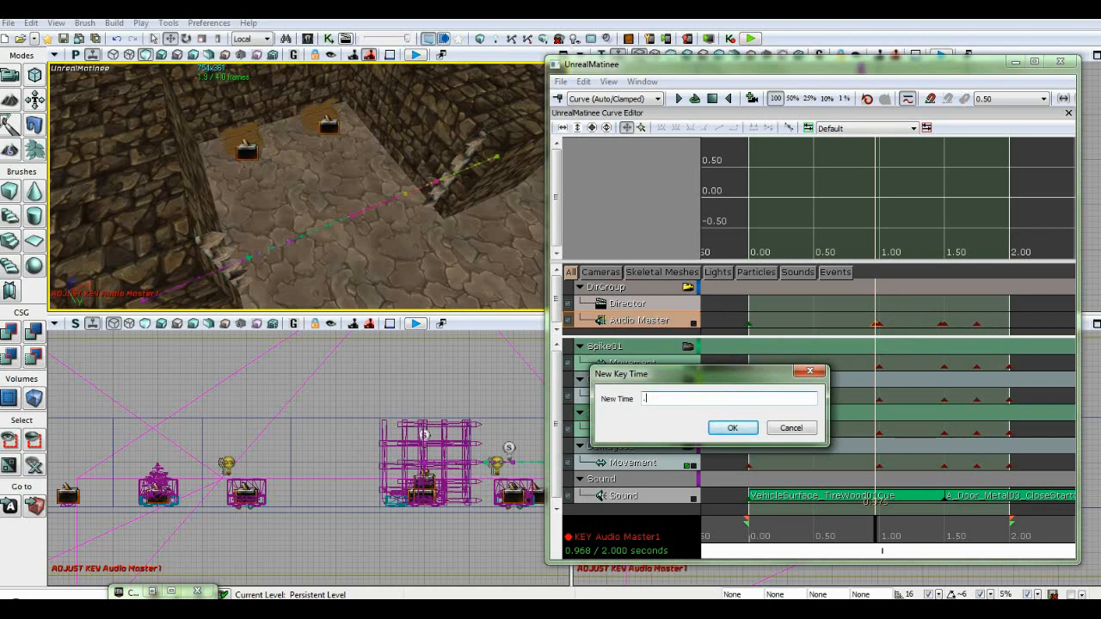
key("Return")
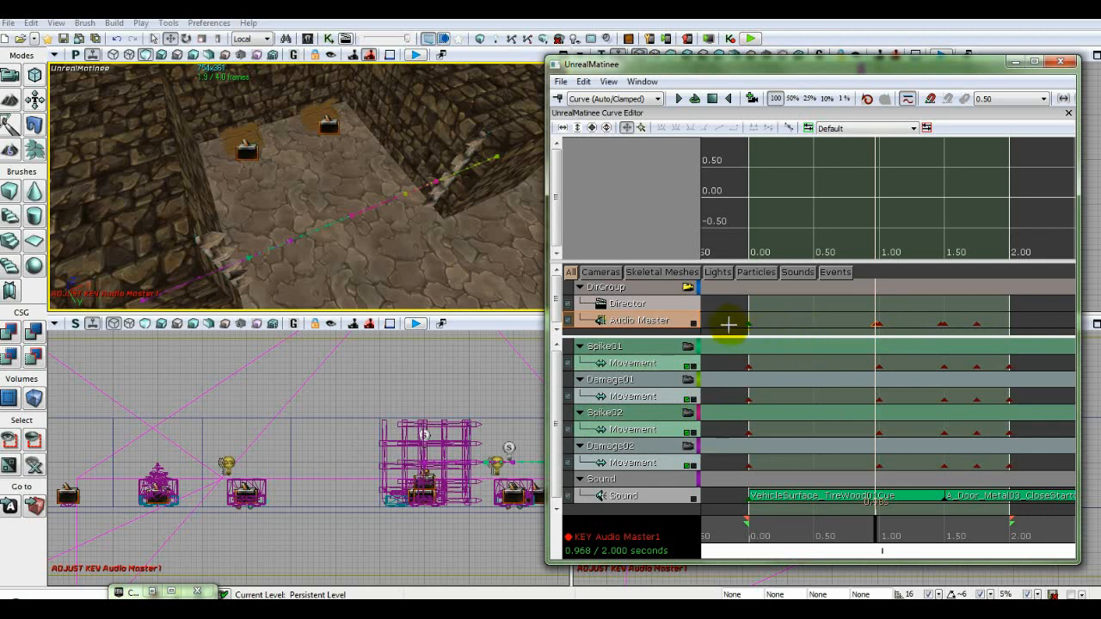
Set the master volume of the new Audio Master key to 1.00
right_click(875, 324)
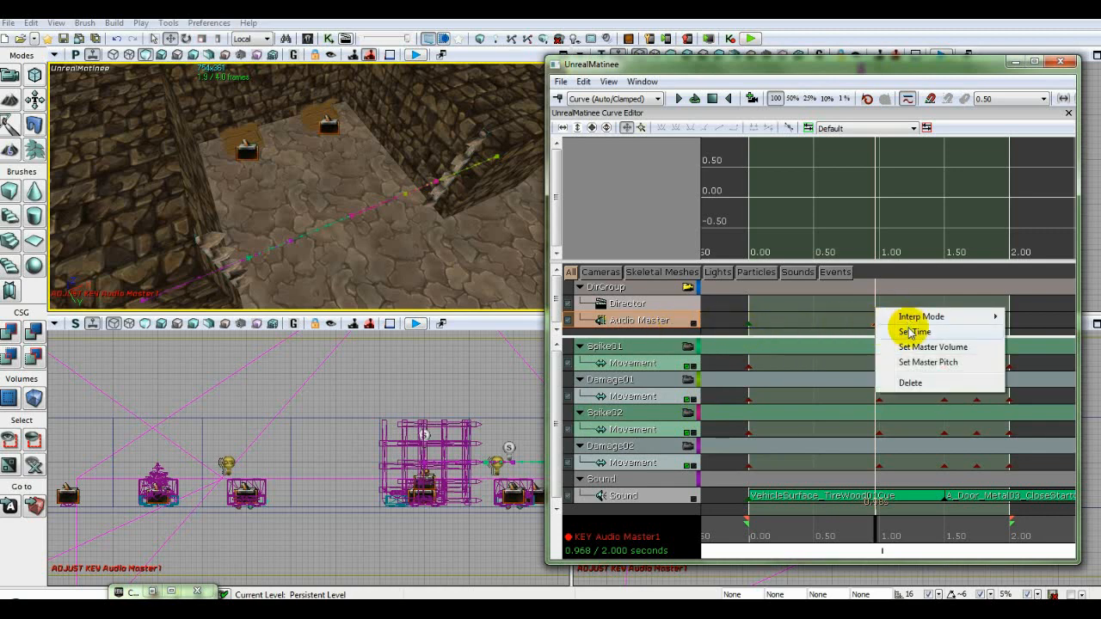
left_click(909, 346)
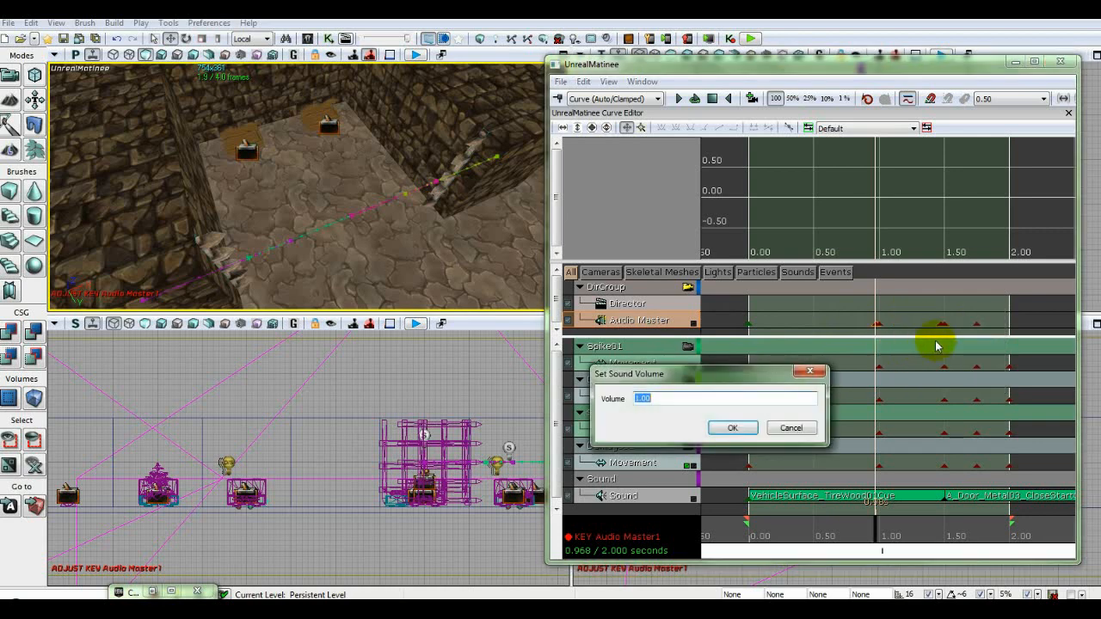
key("Return")
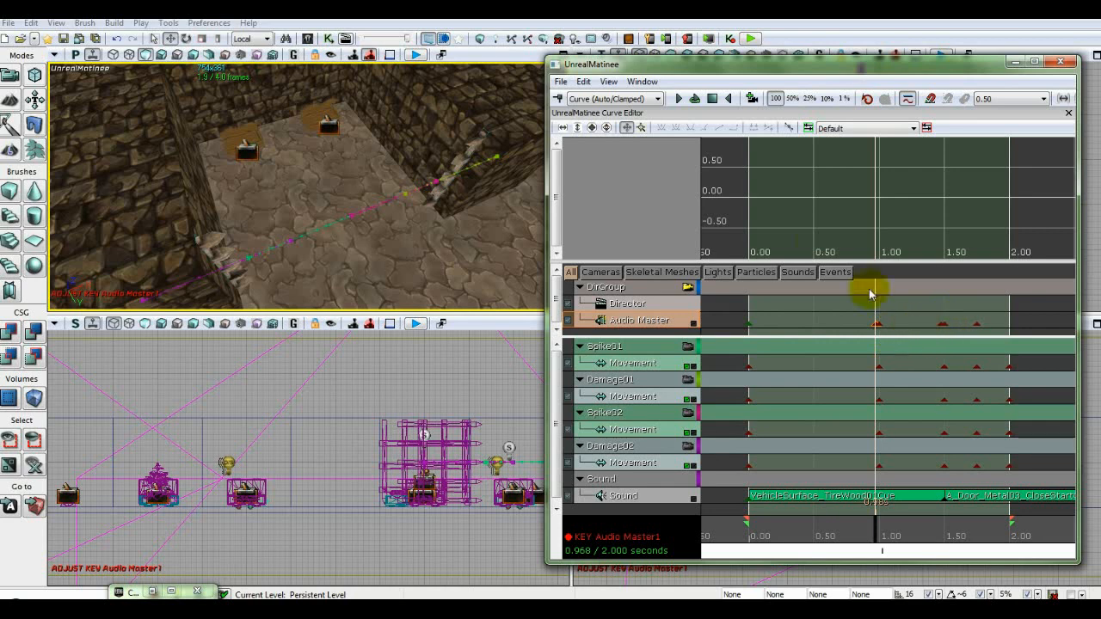
Replay the Matinee from the start to check the sound with the added key, and close Matinee
left_click(713, 99)
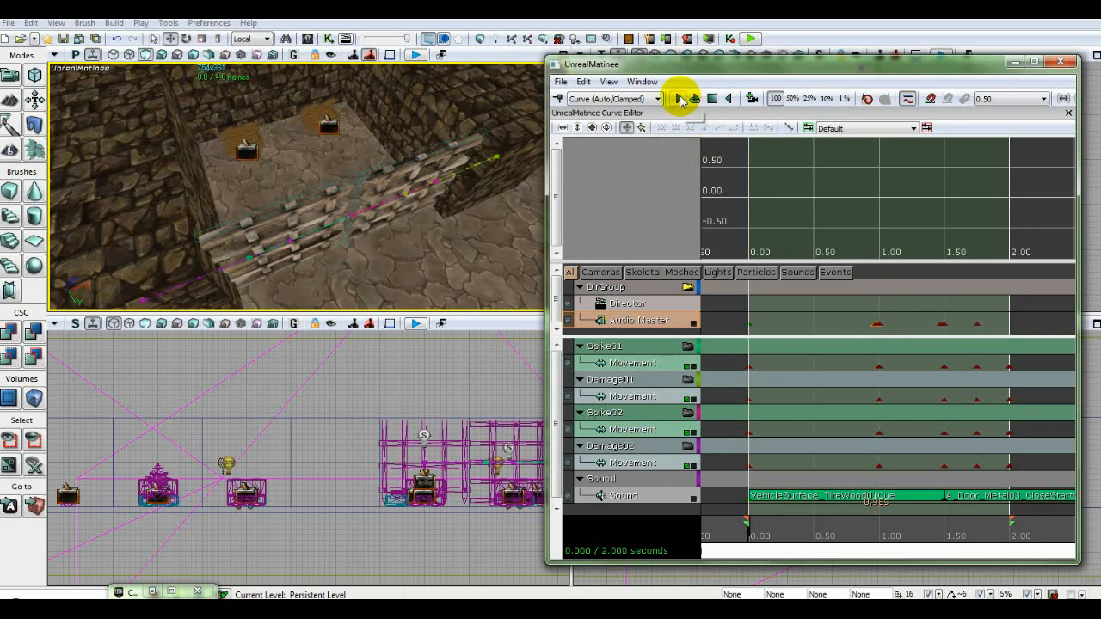
left_click(678, 99)
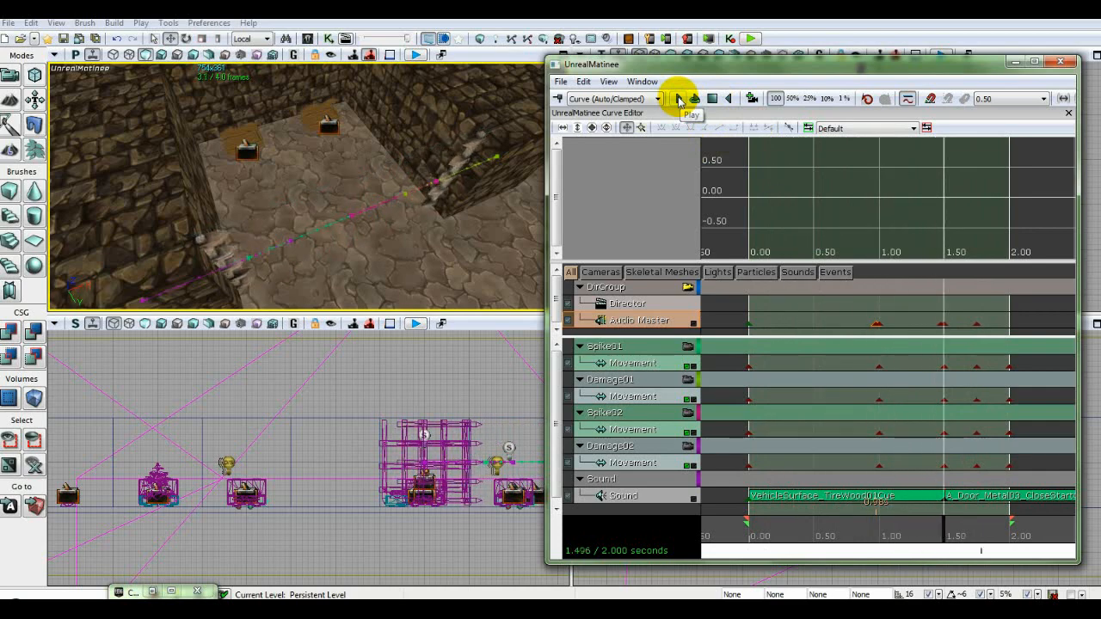
left_click(713, 98)
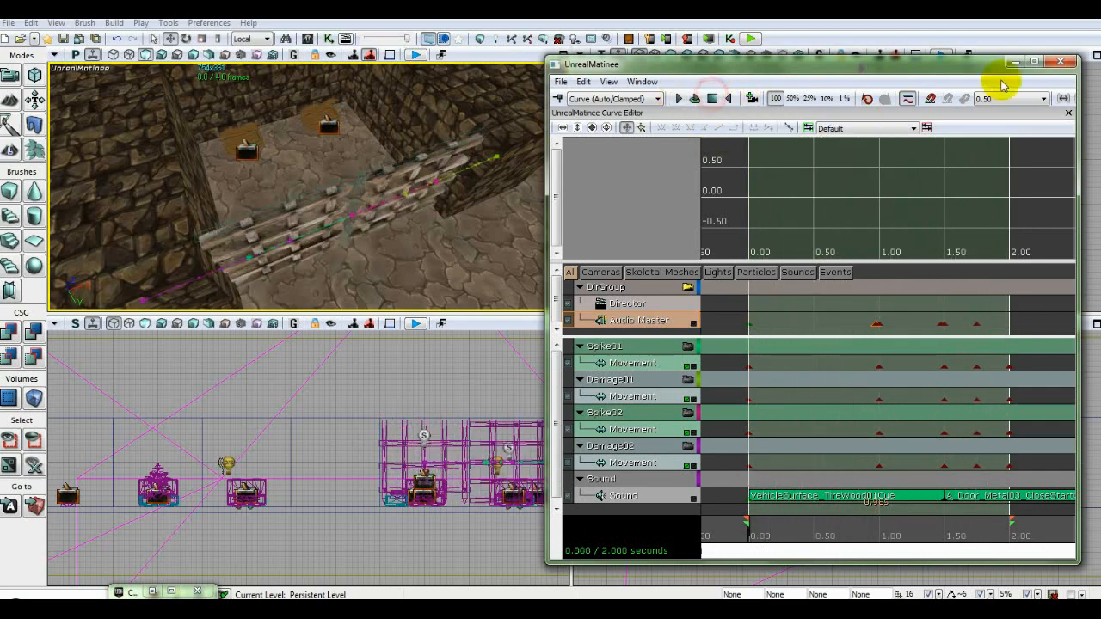
left_click(1061, 63)
Start a play test from the corridor floor near the crate and open that crate with the character
left_click_drag(501, 234, 419, 278)
right_click(361, 296)
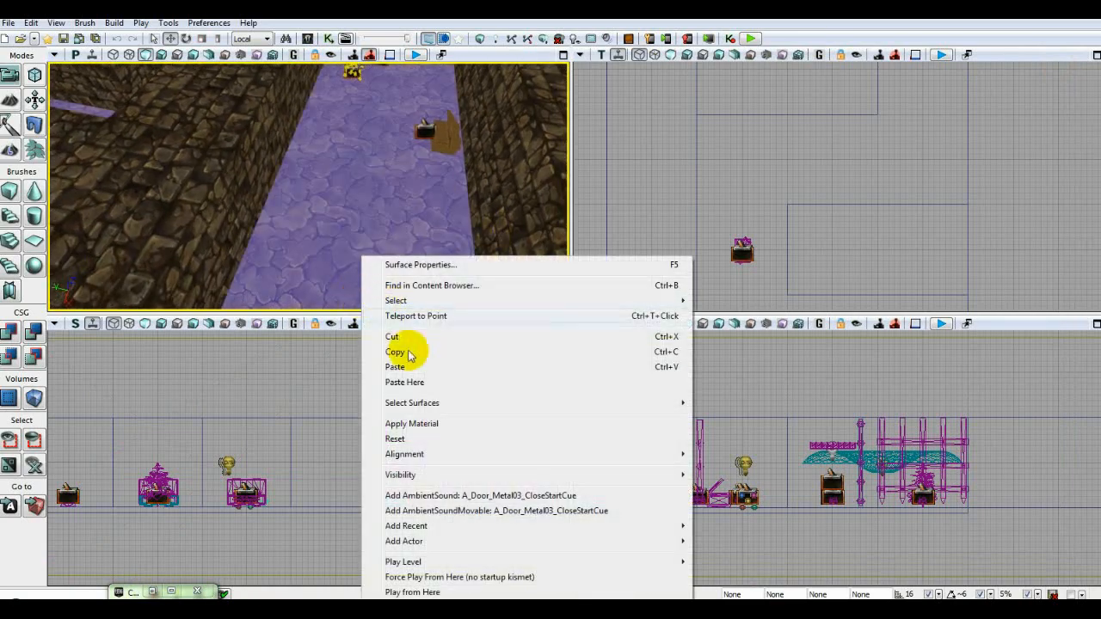
left_click(413, 593)
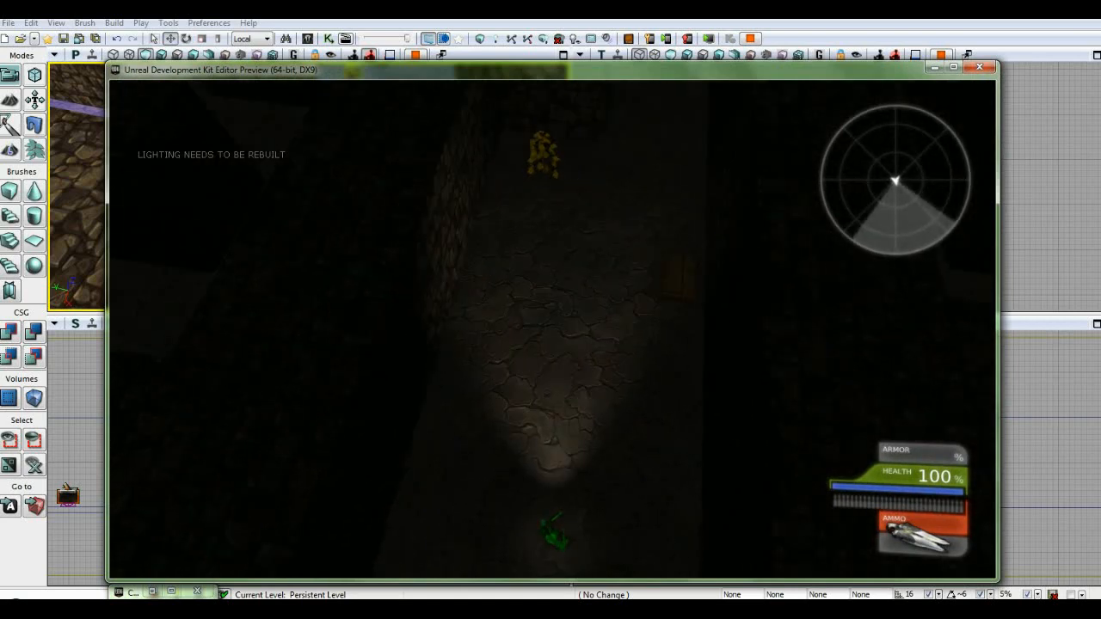
key("w")
key("e")
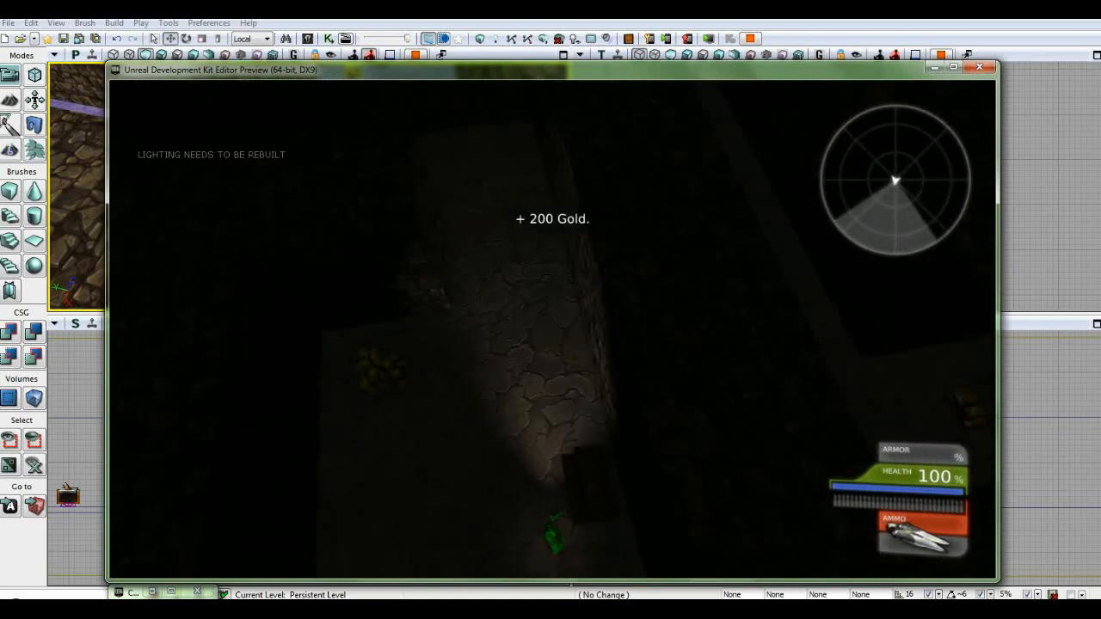
Run the character through the dark maze corridors, collecting the gold on the way to the next crate
key("w")
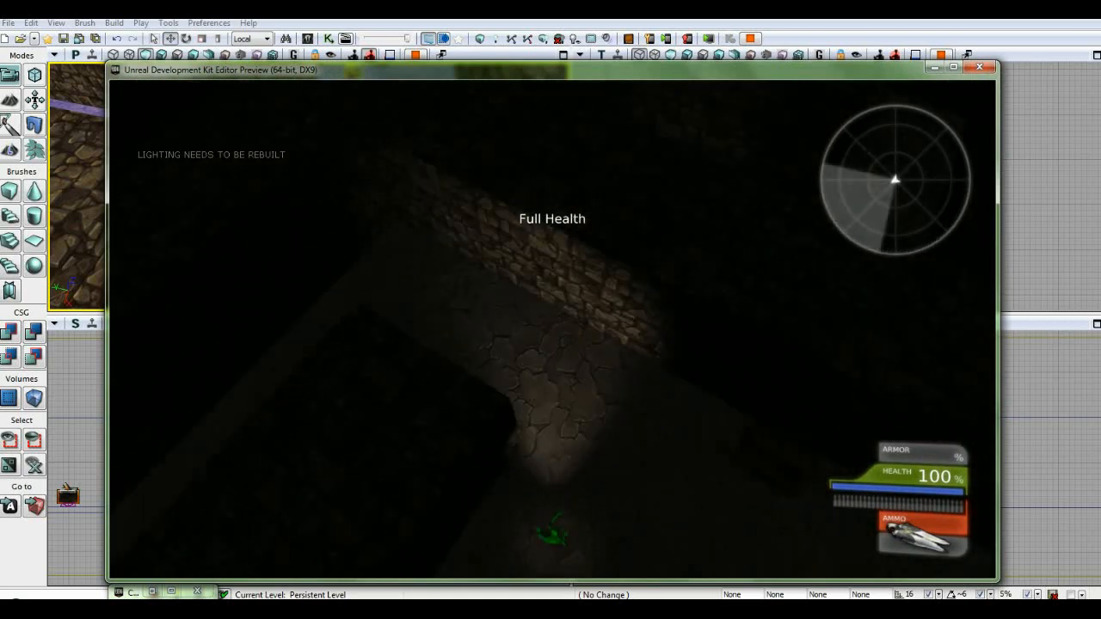
key("w")
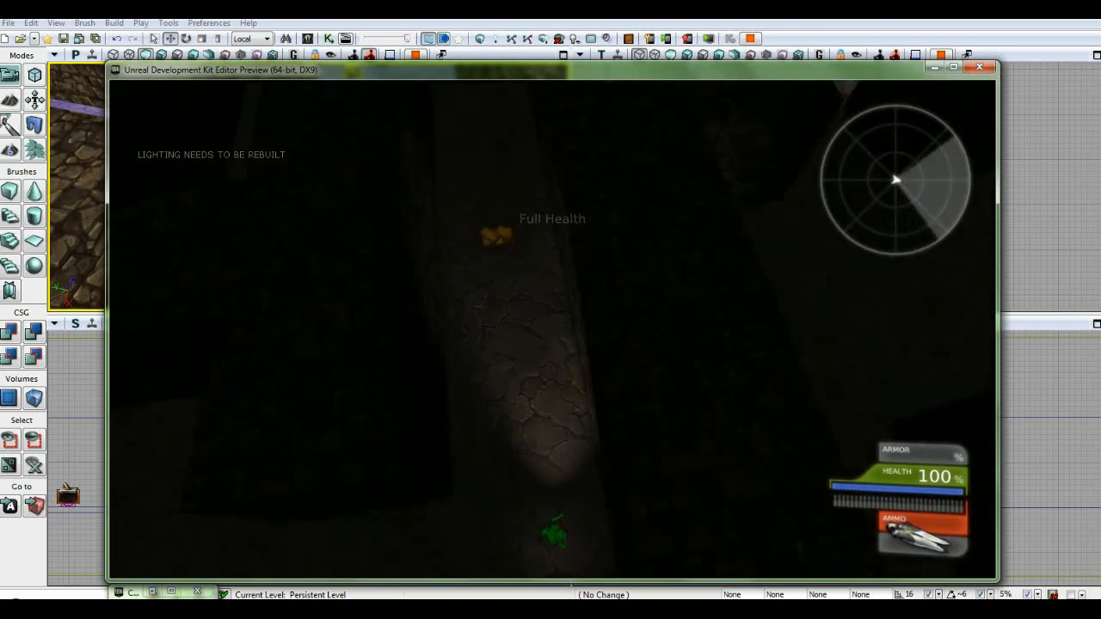
key("w")
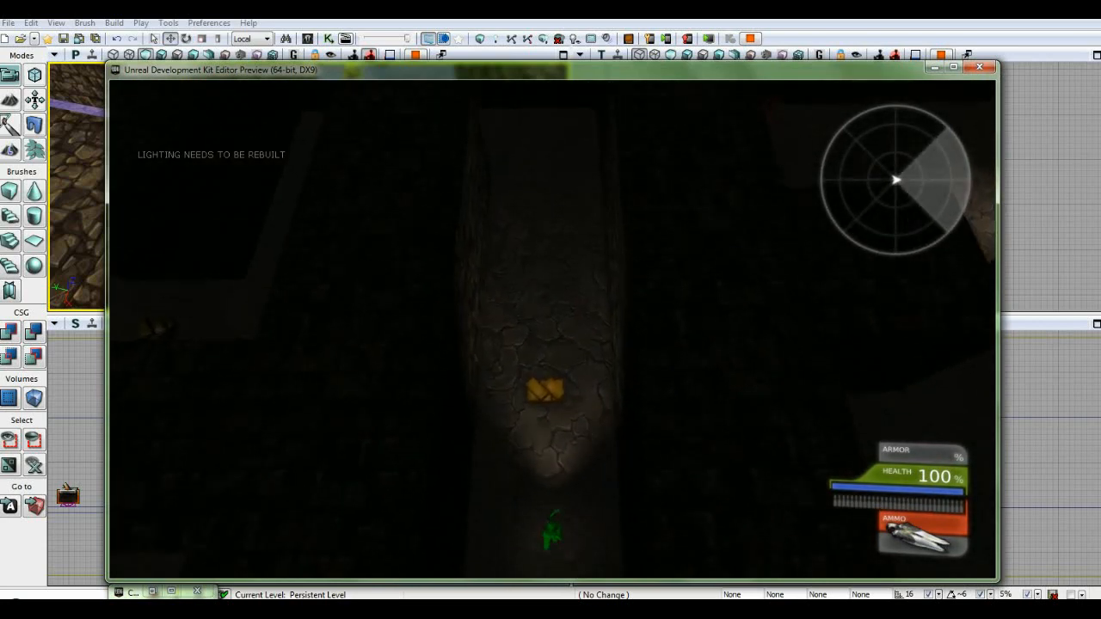
key("w")
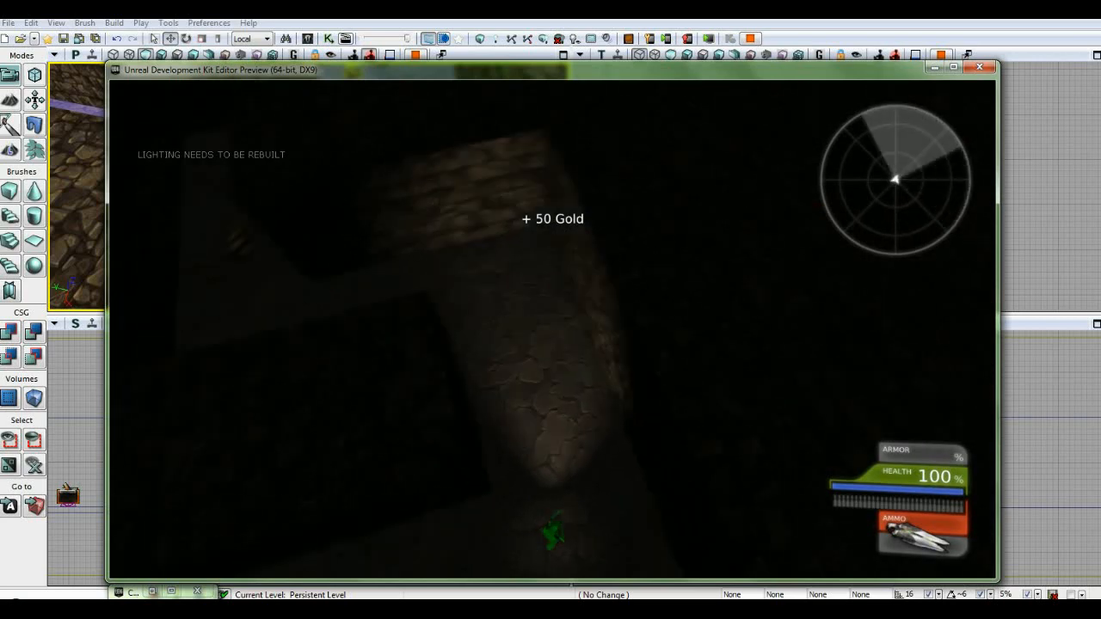
key("w")
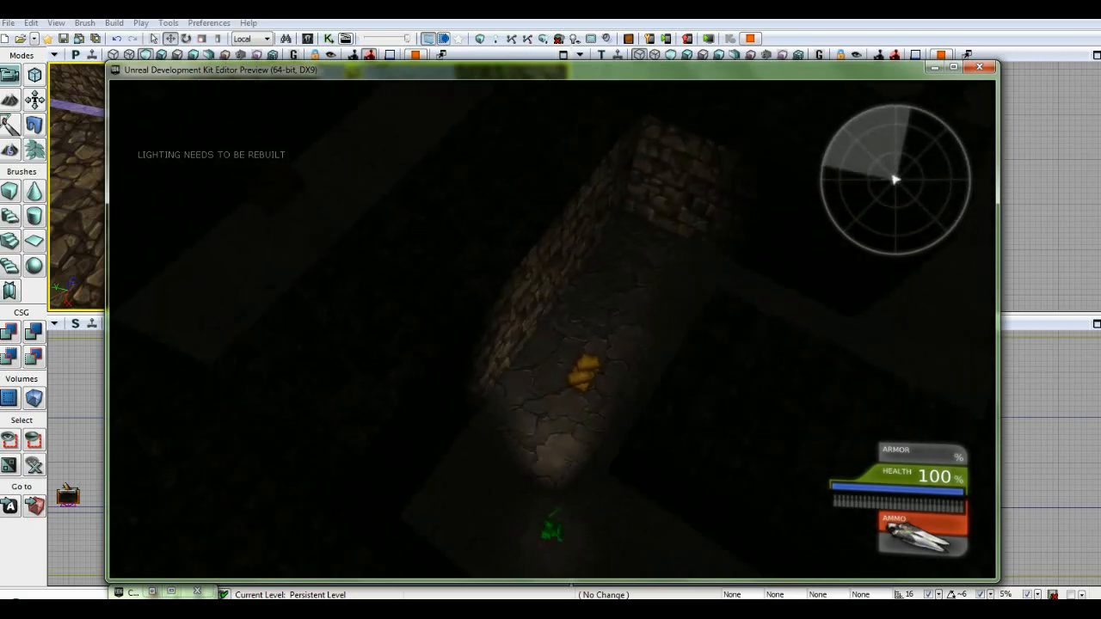
key("w")
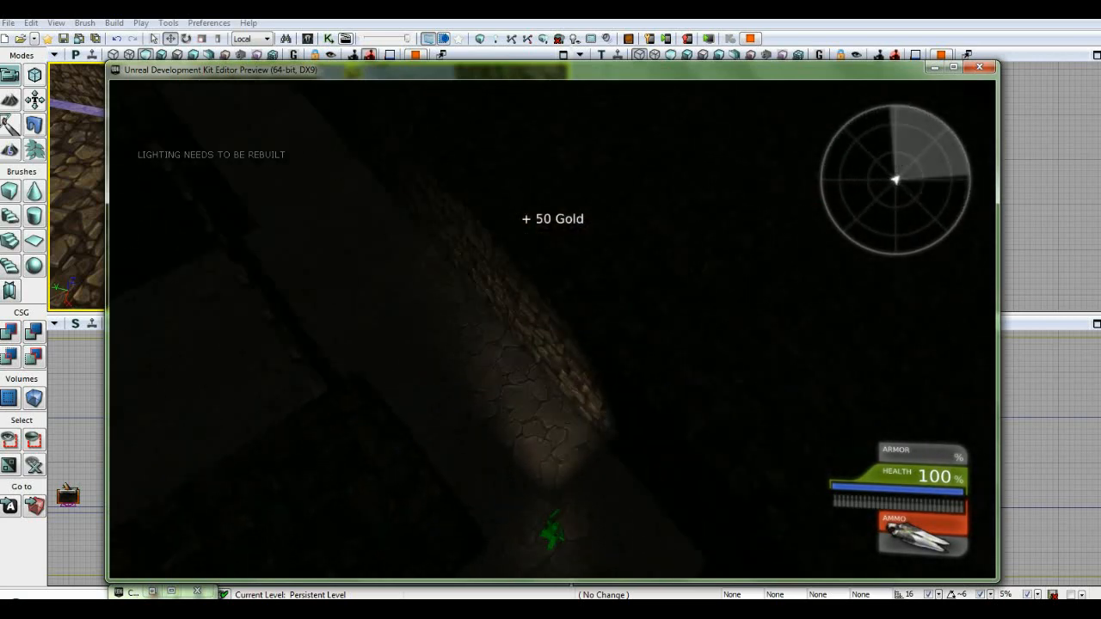
key("w")
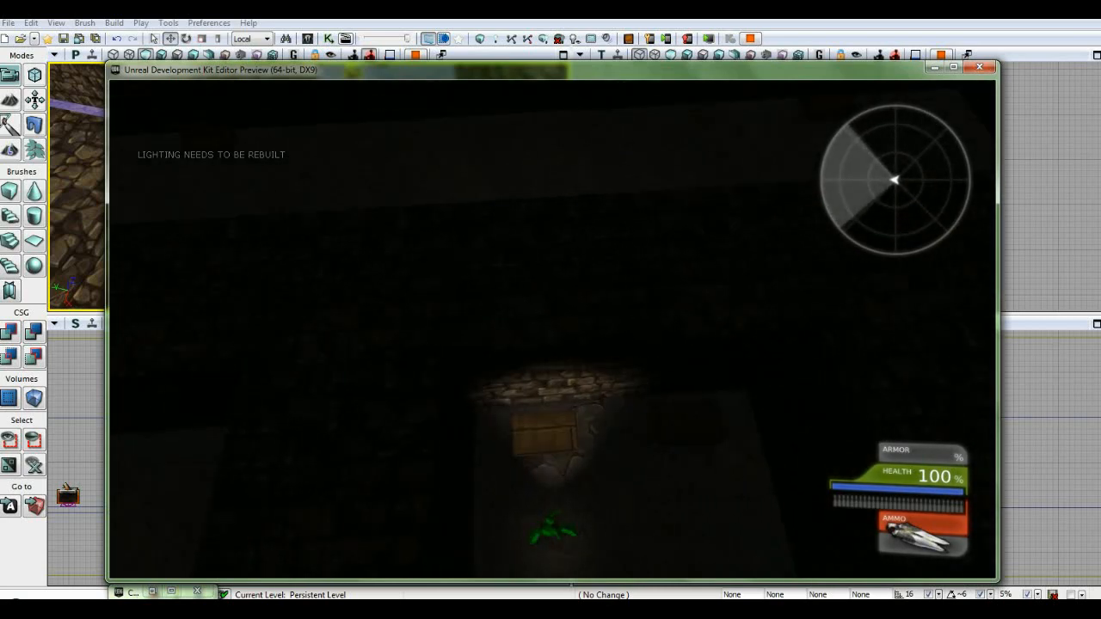
Open the crate at the wall, run on through the maze to test the traps, and end the play test
key("e")
key("d")
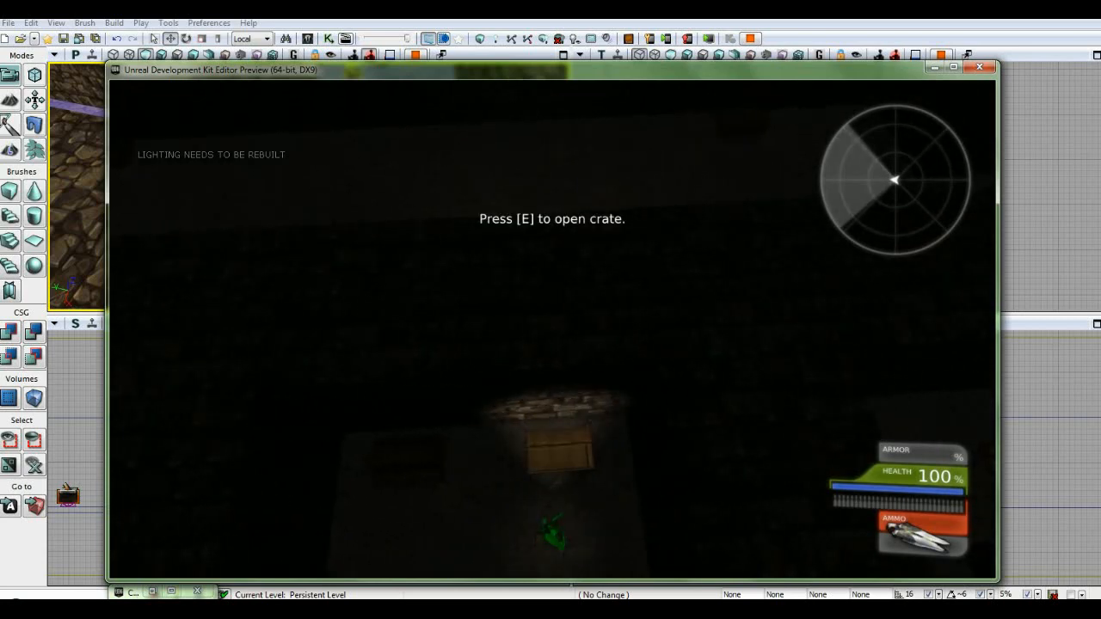
key("e")
key("w")
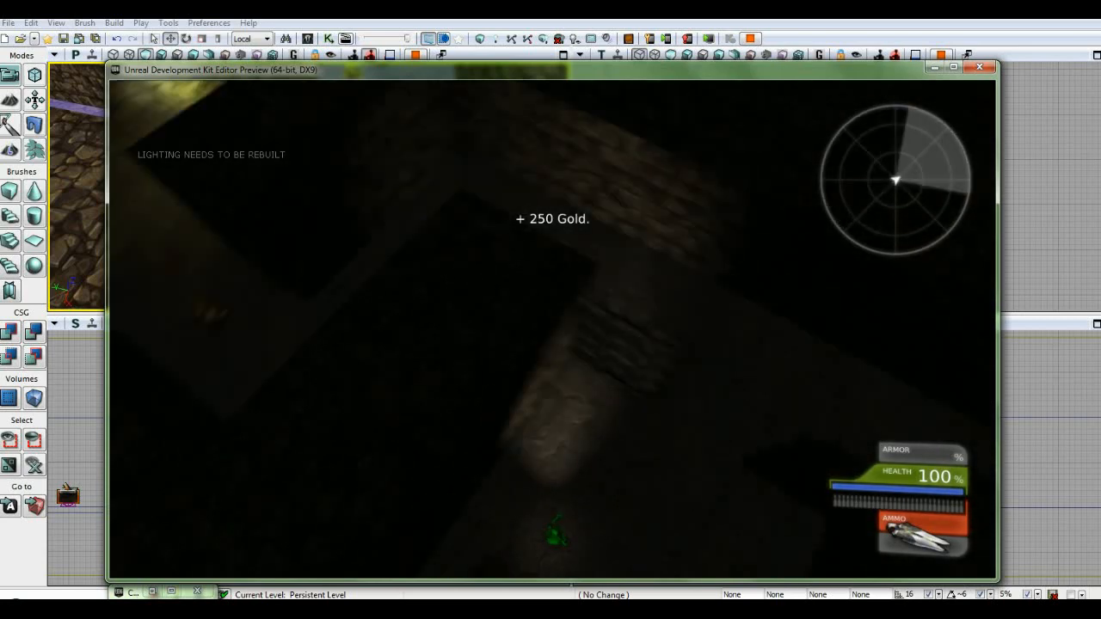
key("w")
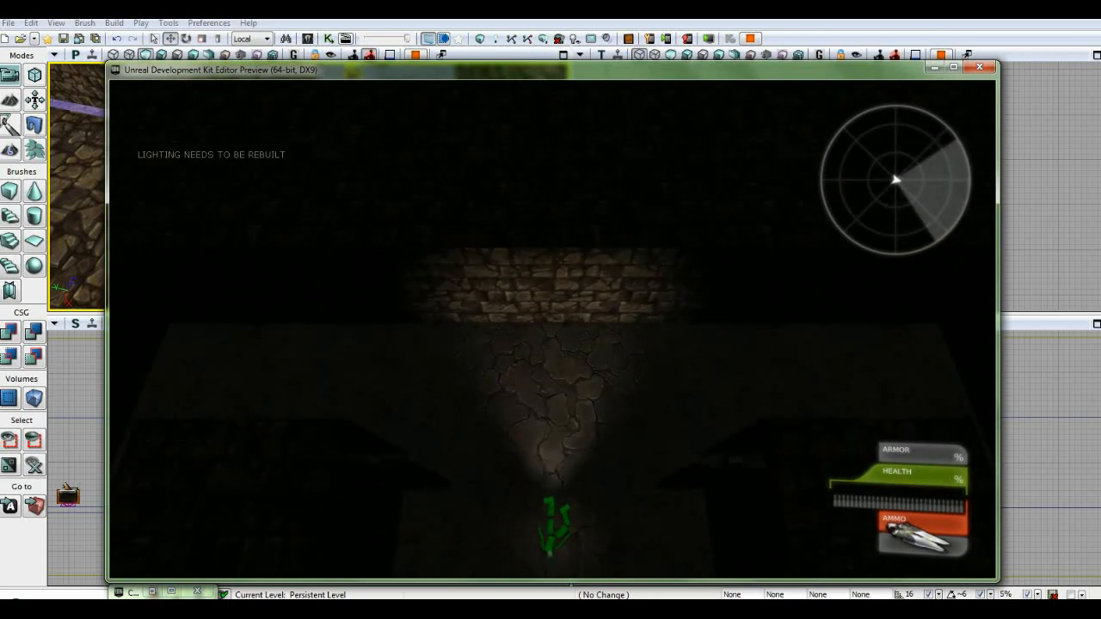
key("Escape")
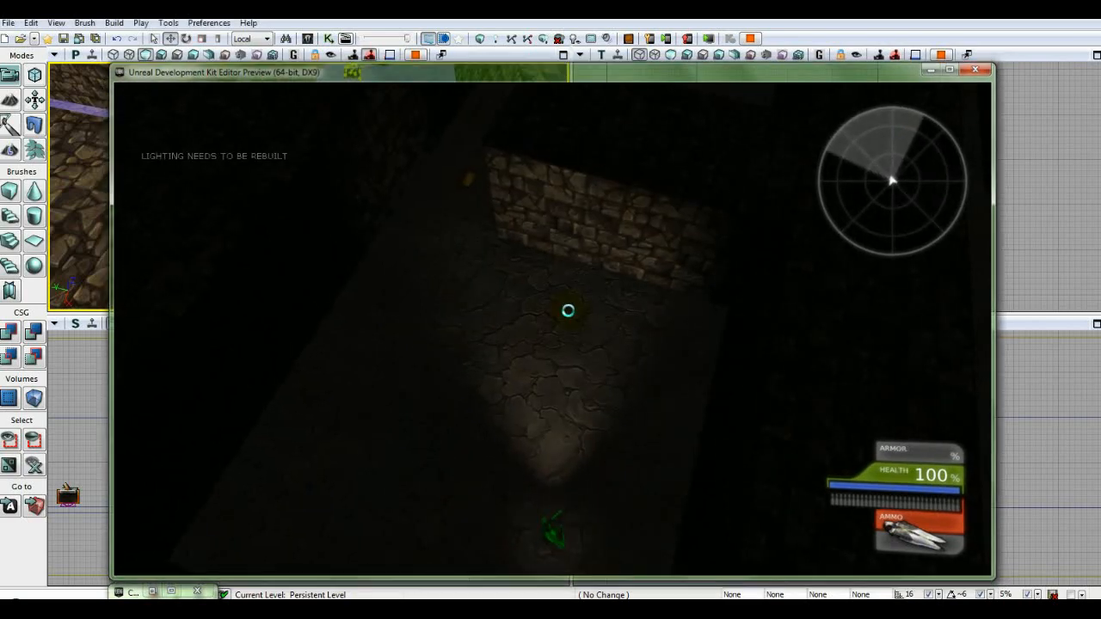
Examine the maze layout in the top view, from the spike gates to the note actor above the closed gate
left_click_drag(801, 186, 730, 217)
scroll(729, 217, "down", 5)
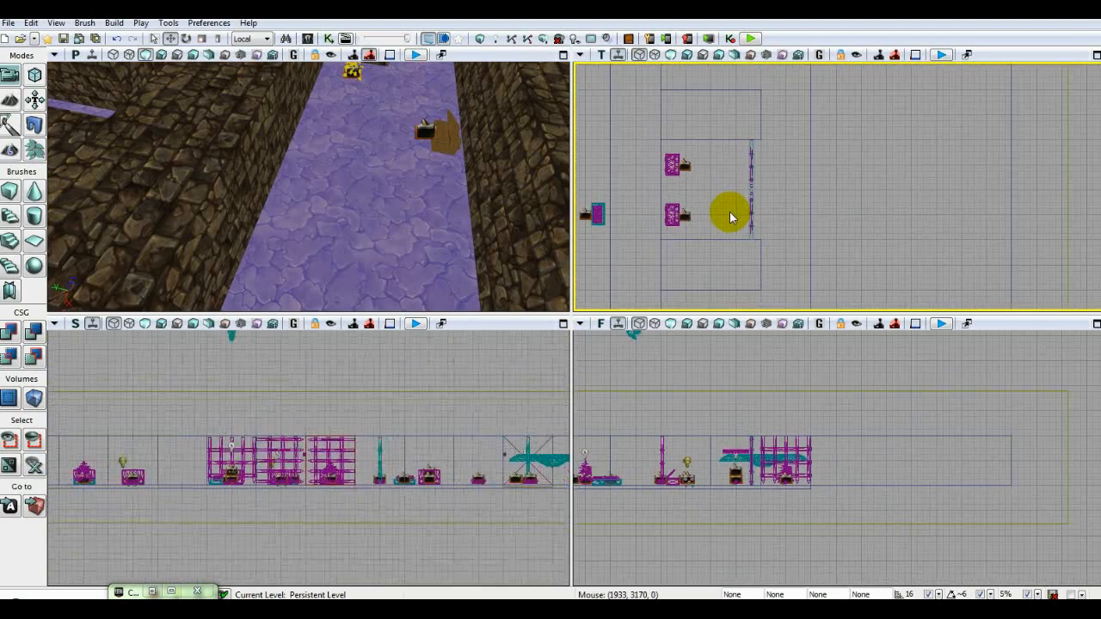
left_click_drag(642, 155, 805, 258)
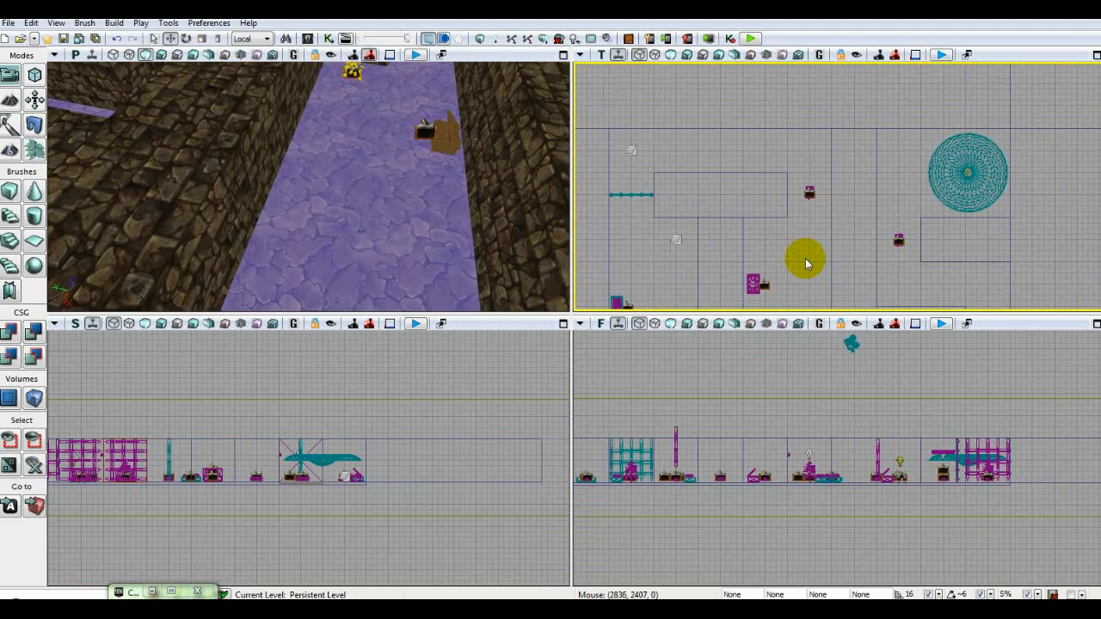
scroll(805, 259, "down", 2)
scroll(805, 258, "up", 2)
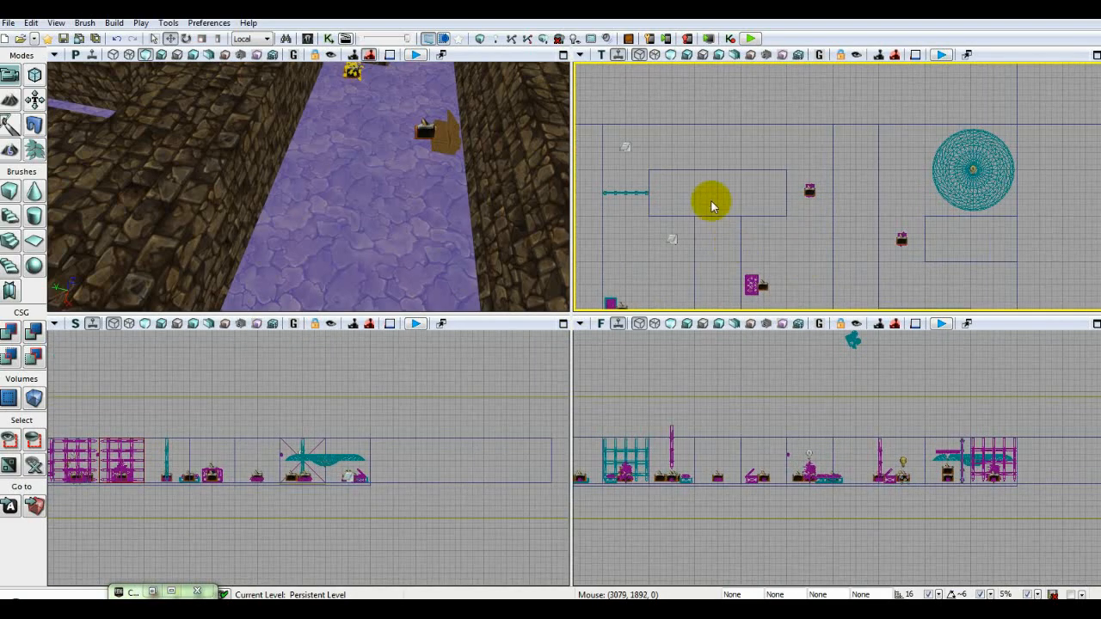
left_click_drag(711, 201, 688, 225)
scroll(739, 190, "up", 4)
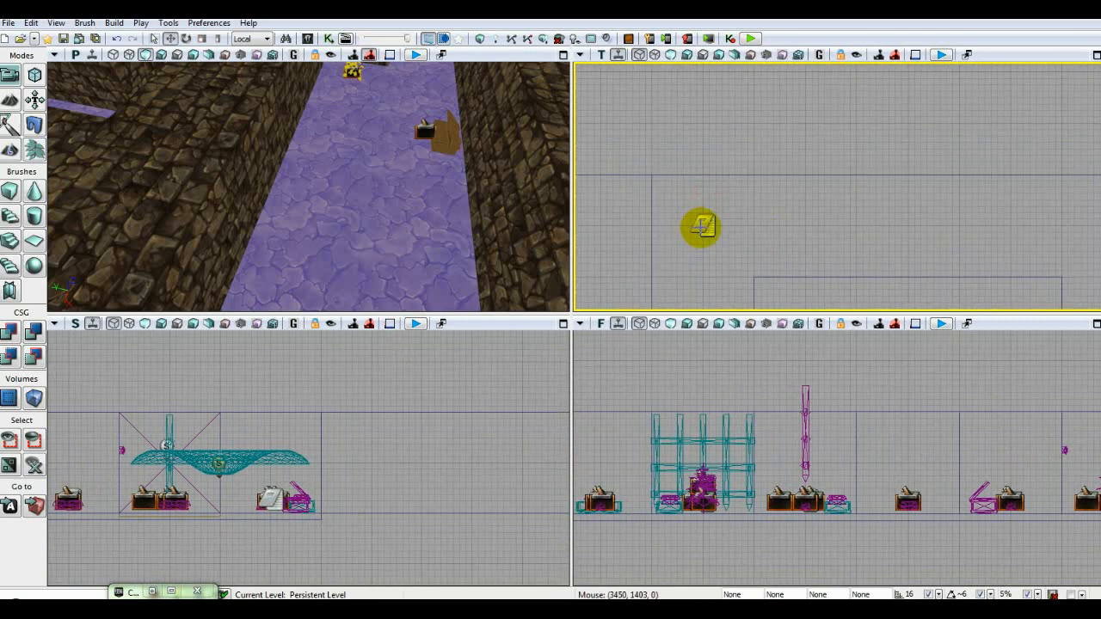
left_click(702, 227)
left_click_drag(755, 270, 729, 234)
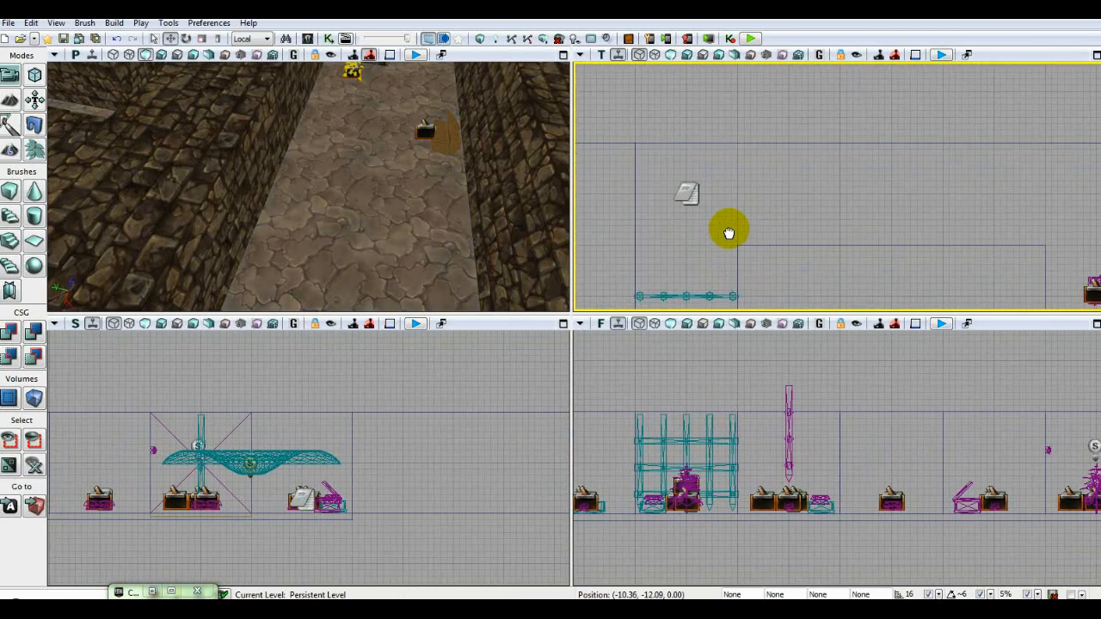
scroll(725, 216, "down", 5)
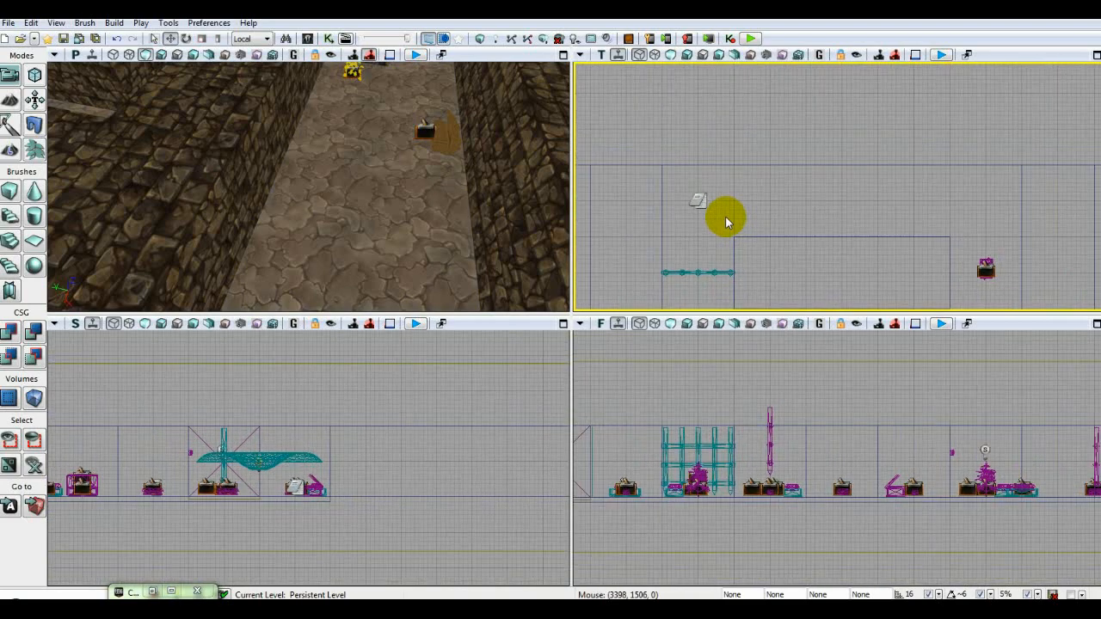
scroll(726, 216, "down", 3)
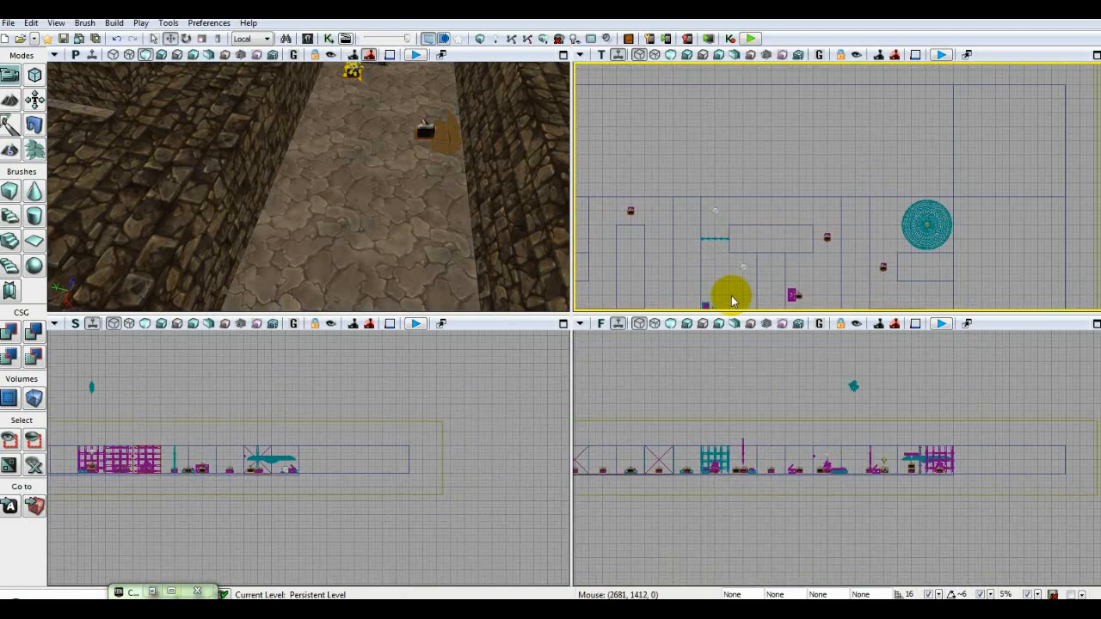
Select Trigger_13 in the top view and add a Touch event for it in the SpikeTrap Kismet sequence
left_click_drag(728, 270, 772, 155)
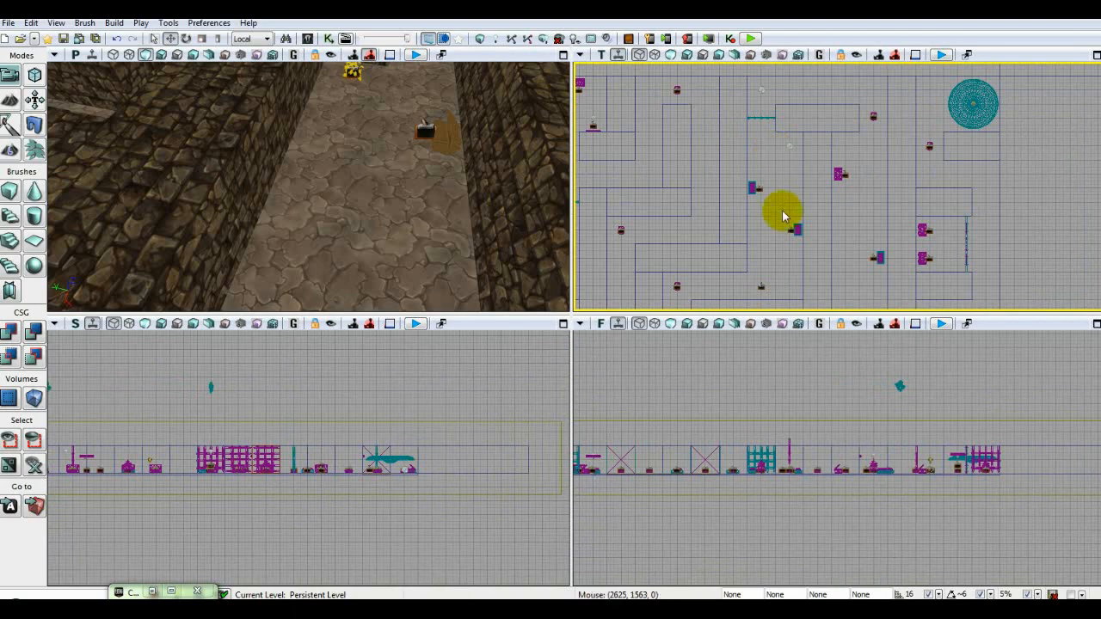
left_click_drag(779, 267, 770, 197)
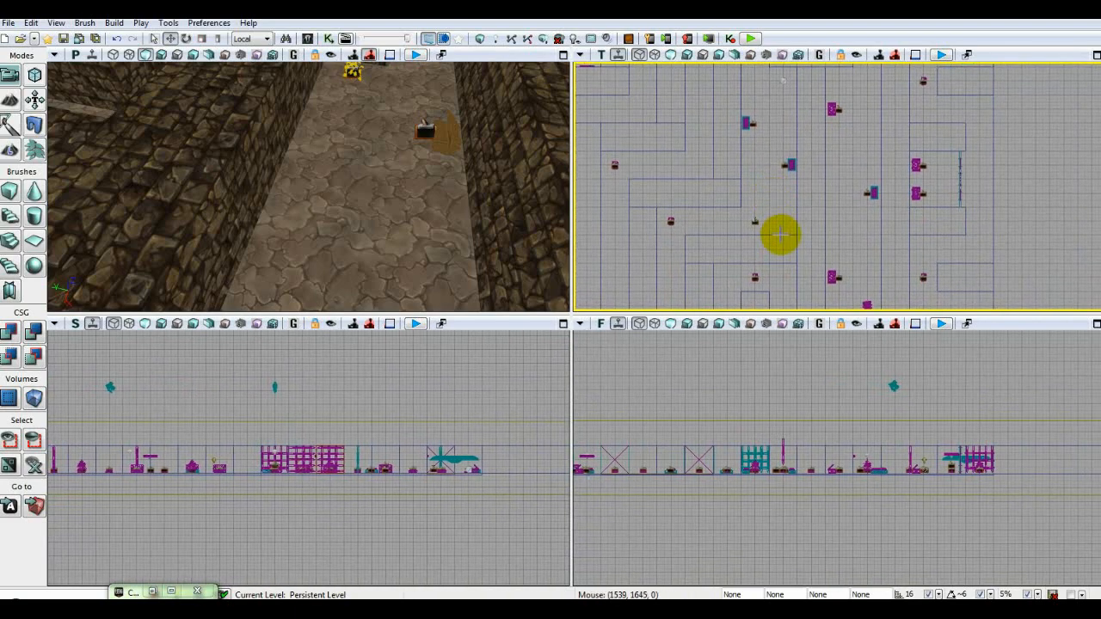
scroll(781, 235, "up", 3)
scroll(732, 249, "up", 6)
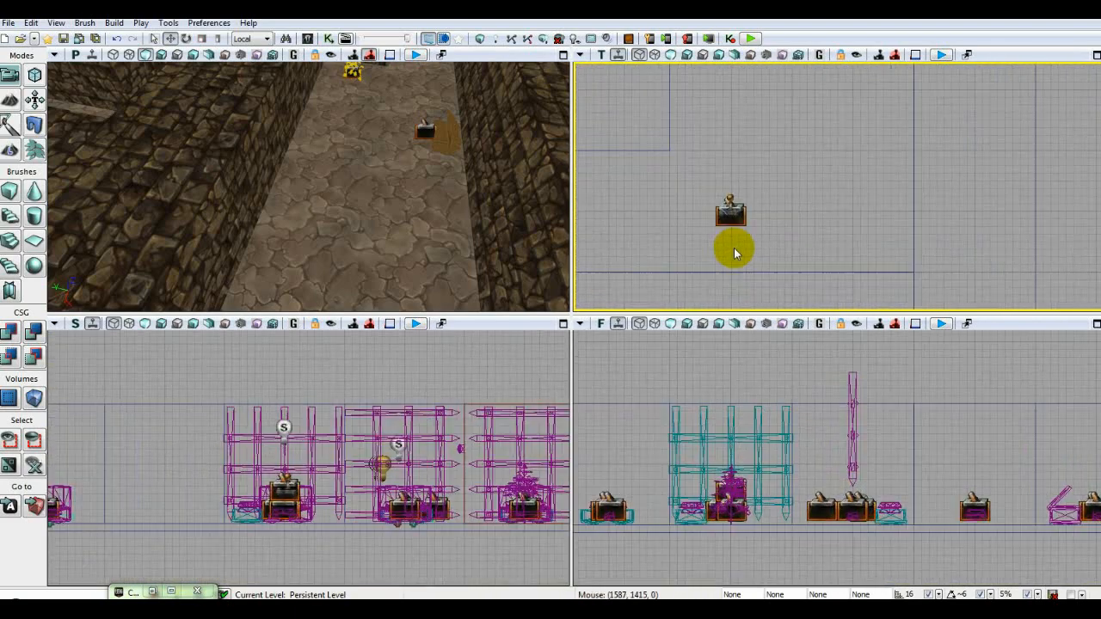
left_click(745, 217)
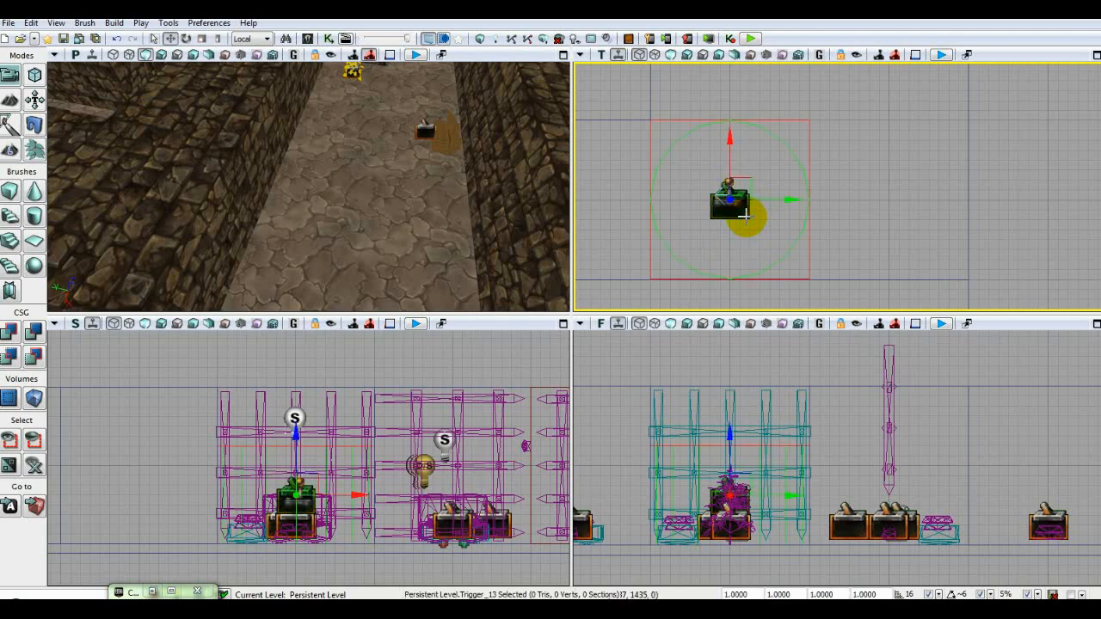
left_click(329, 38)
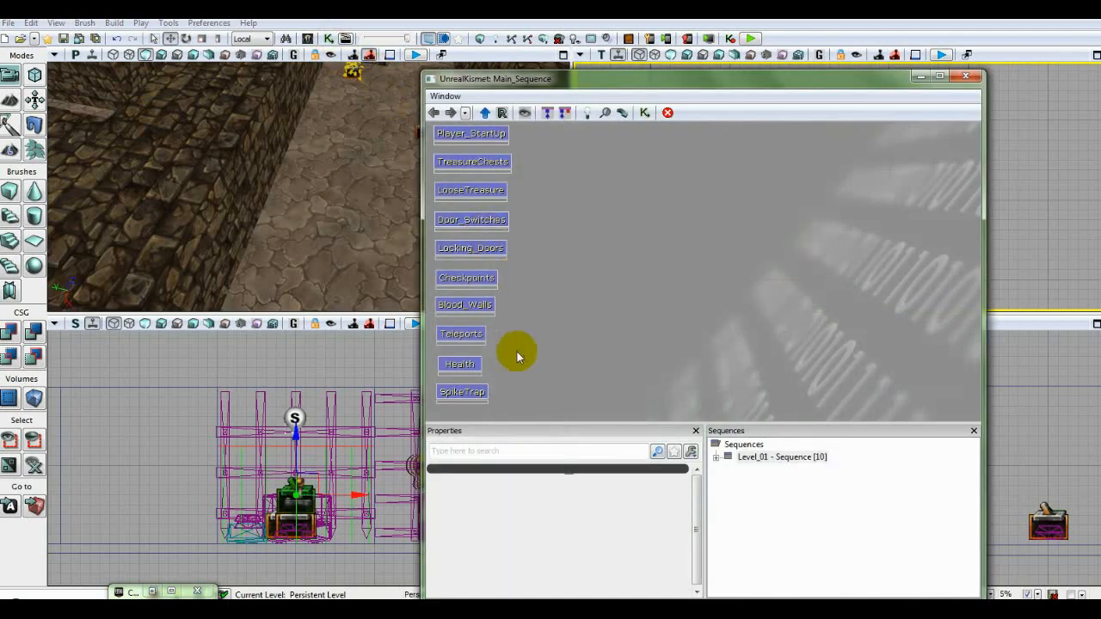
double_click(473, 392)
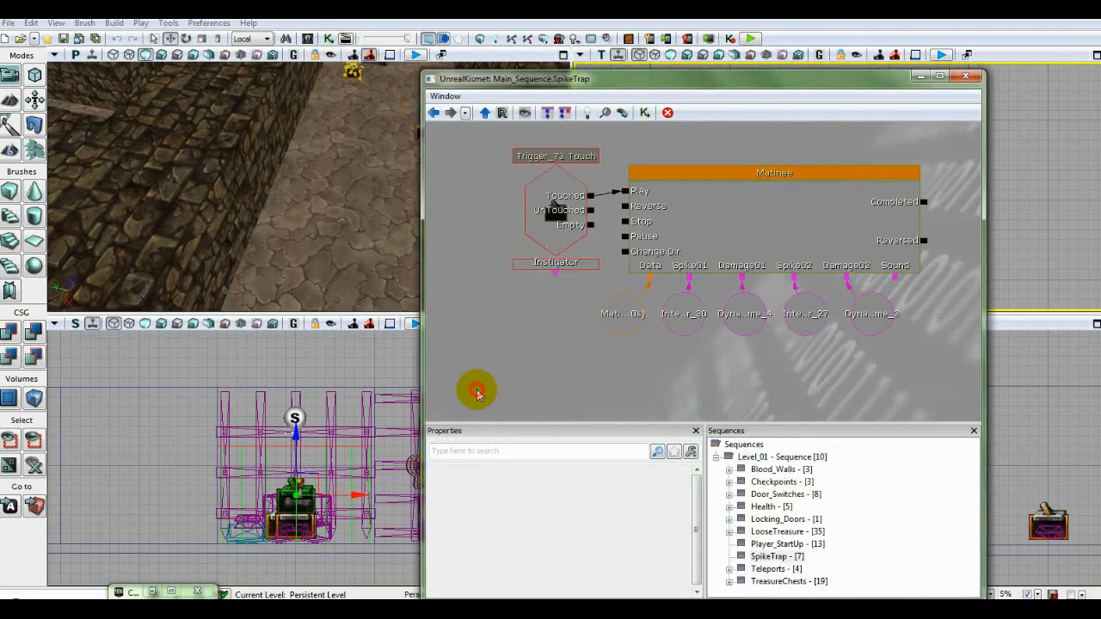
right_click(519, 294)
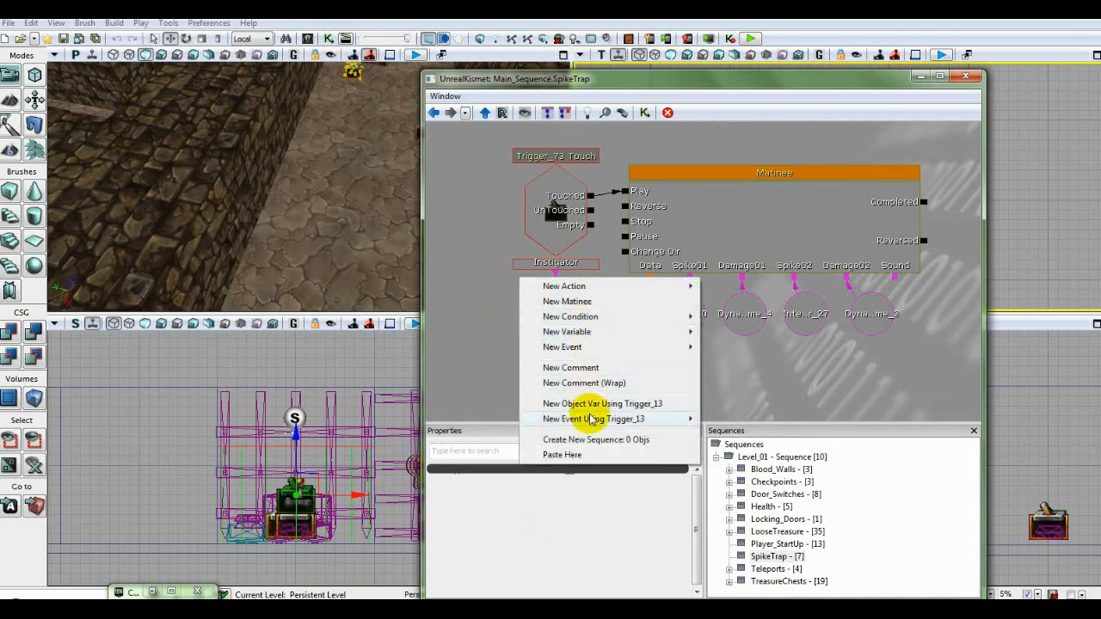
mouse_move(591, 421)
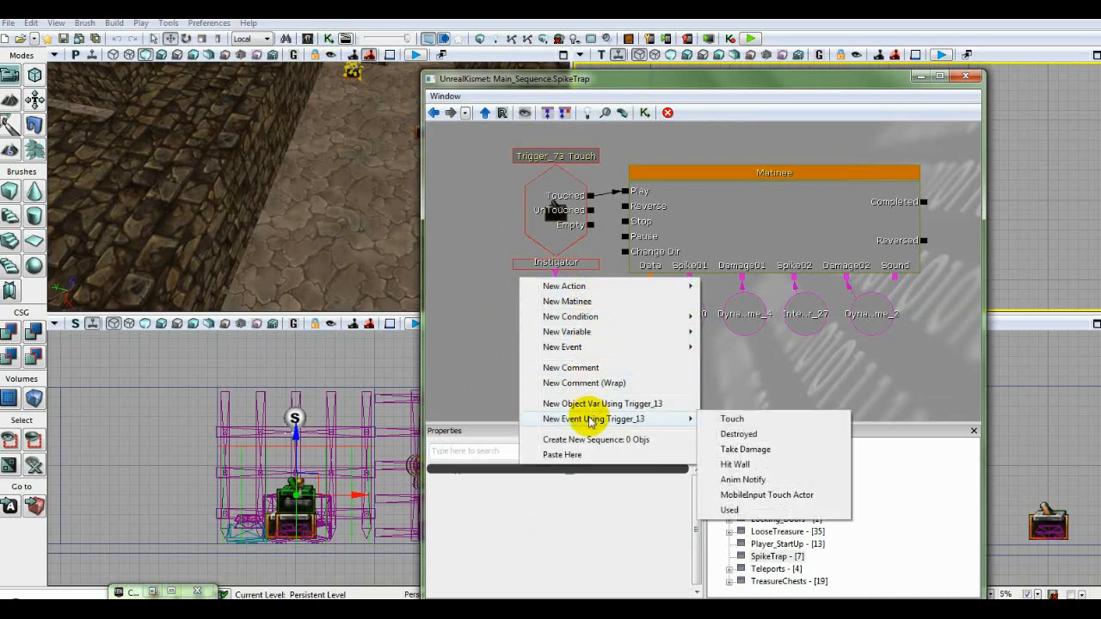
left_click(732, 421)
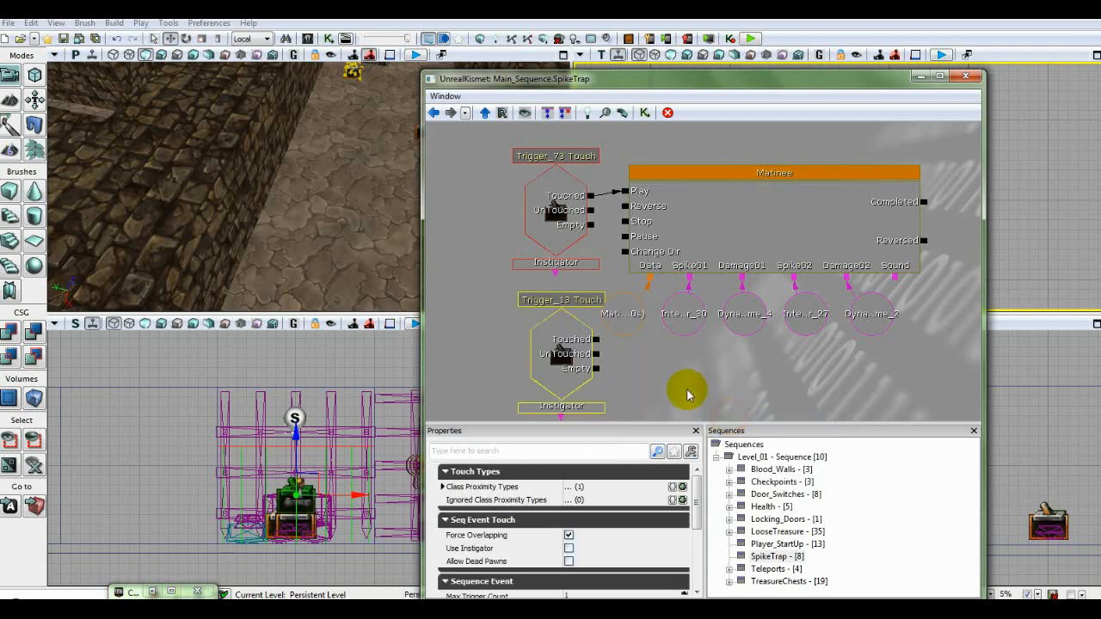
Place the Trigger_13 Touch event below the Trigger_73 one, connect its Touched output to the Matinee's Stop input, close Kismet and deselect the trigger
left_click_drag(564, 366, 624, 229, "ctrl")
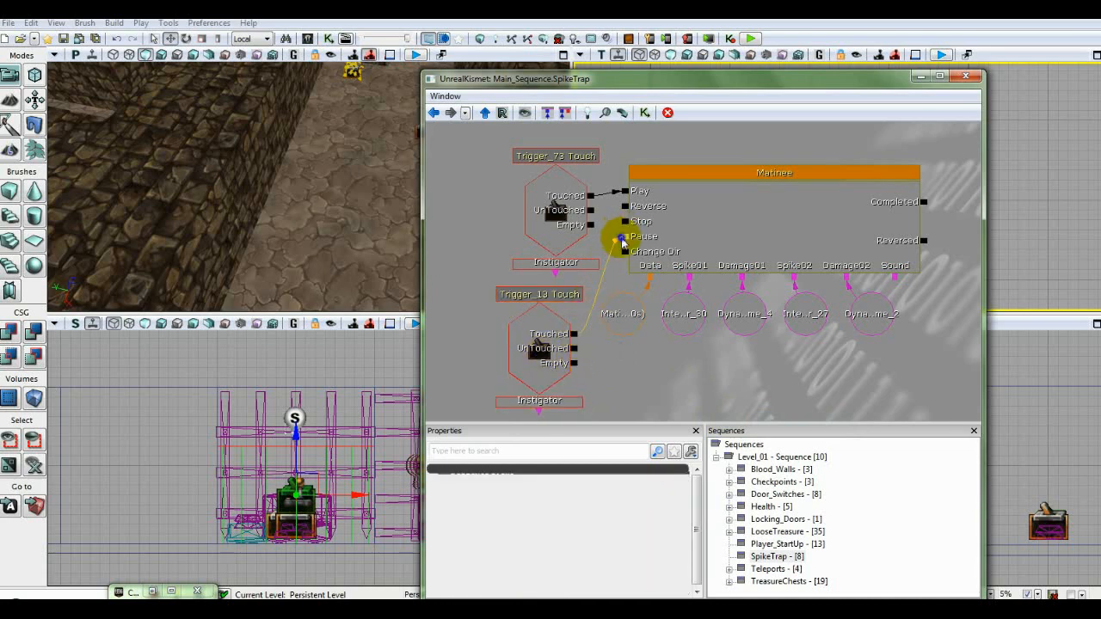
right_click(621, 237)
mouse_move(659, 241)
left_click(852, 242)
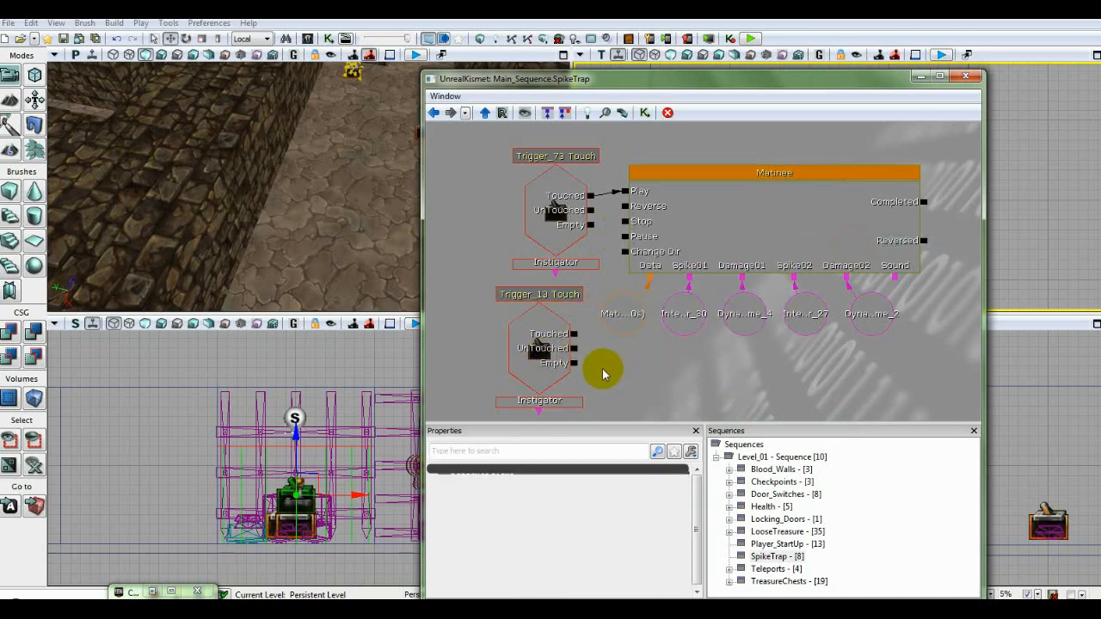
left_click_drag(574, 335, 626, 222)
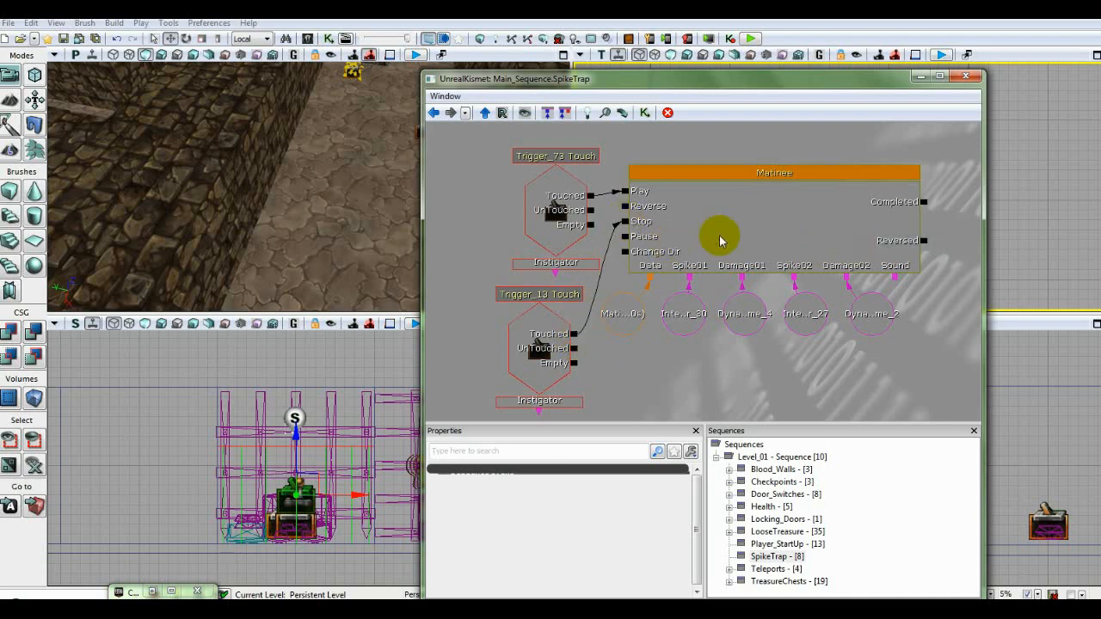
left_click(968, 77)
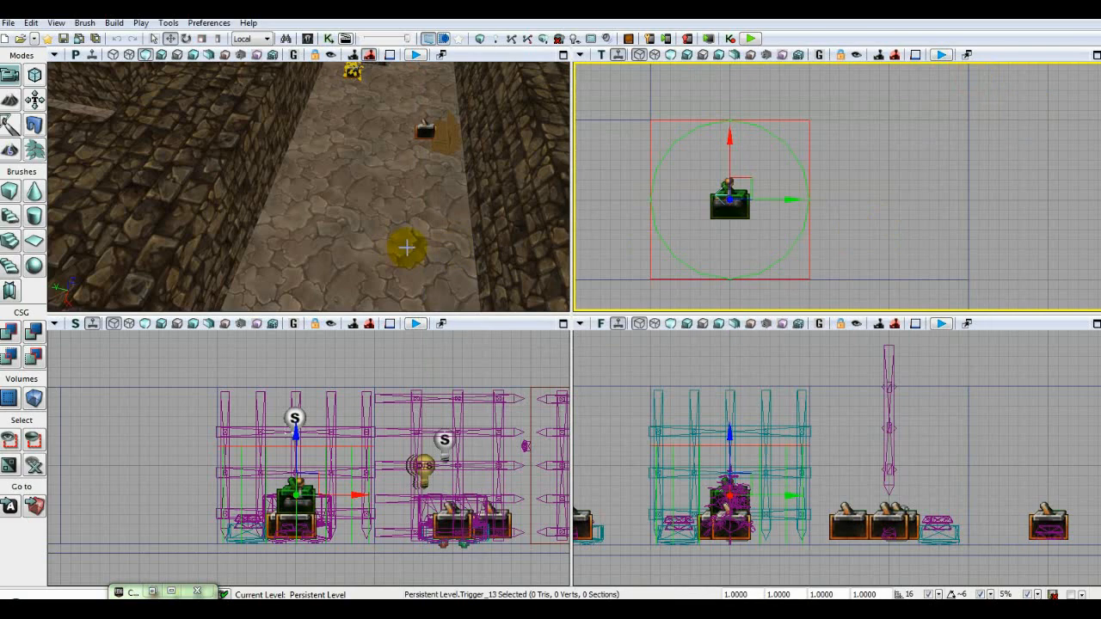
left_click(929, 234)
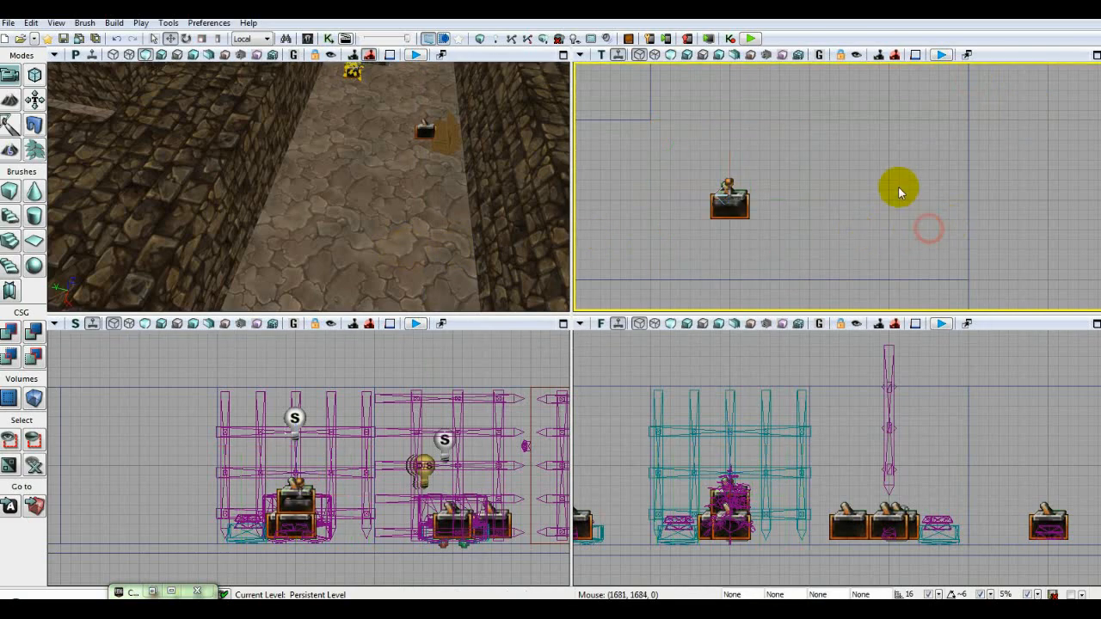
Show the top view in unlit shading and start a play test from the corridor floor near the gold crate
scroll(900, 186, "down", 4)
left_click_drag(898, 186, 825, 249)
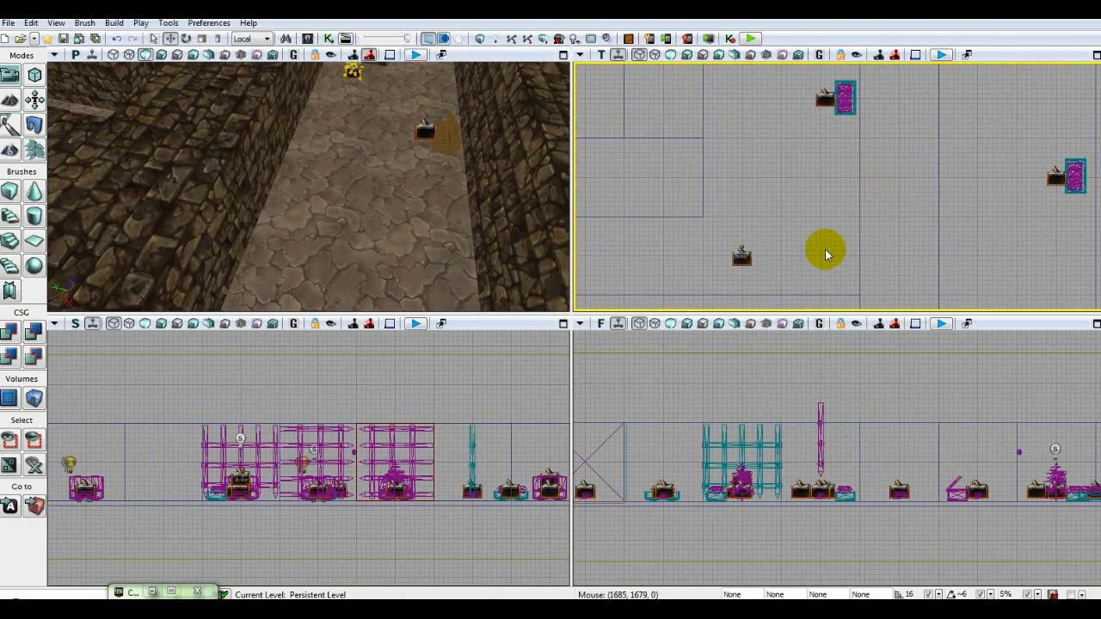
scroll(825, 248, "down", 2)
left_click(672, 55)
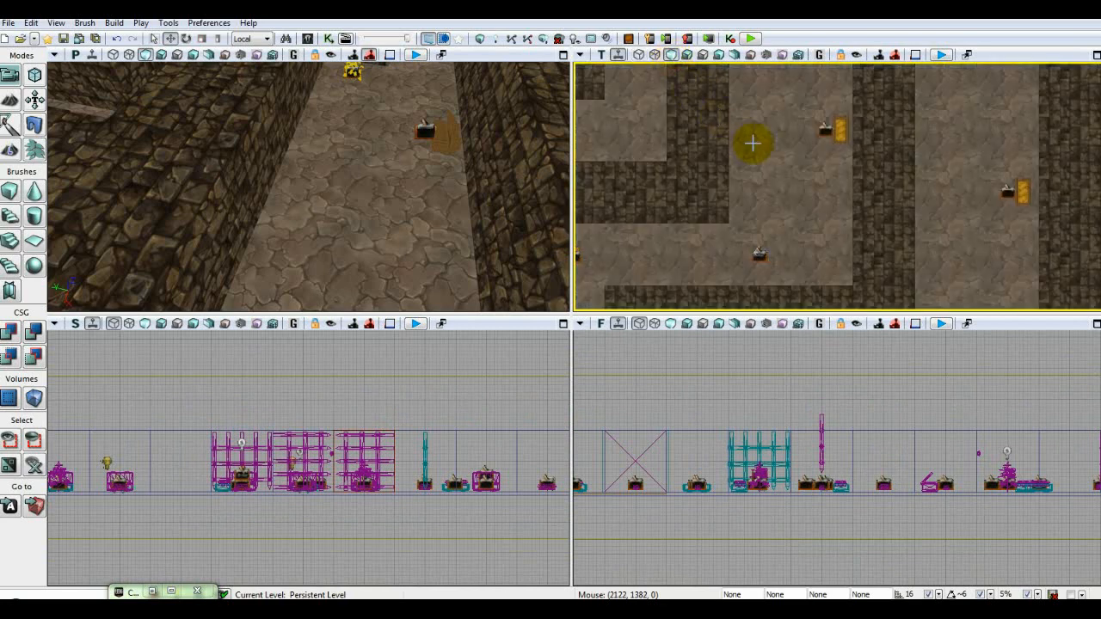
right_click(764, 106)
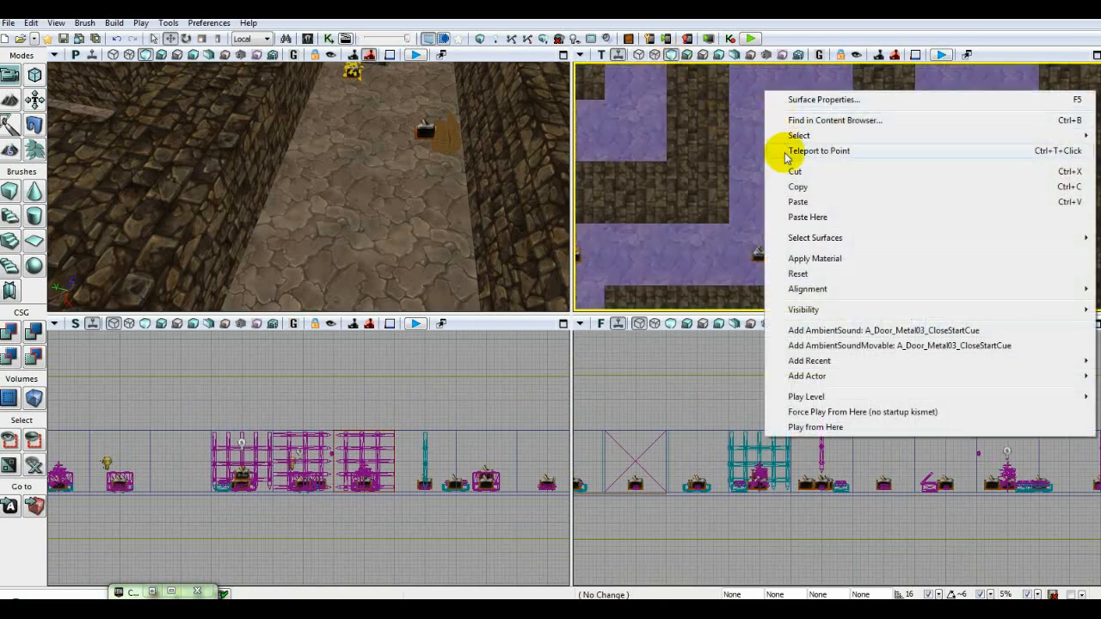
left_click(816, 427)
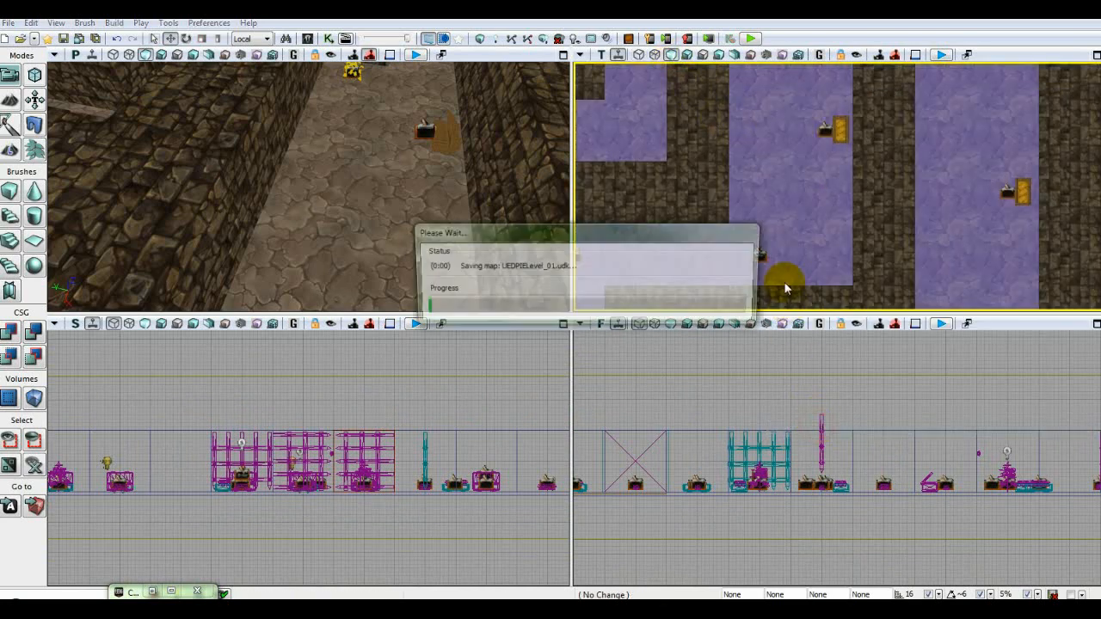
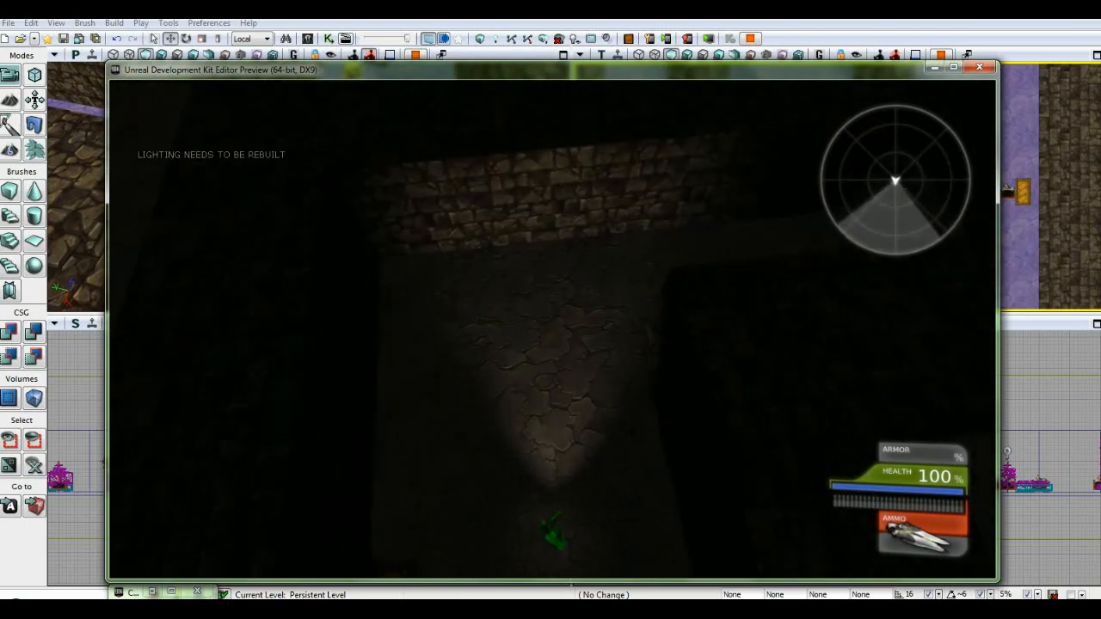
Run through the maze corridors past the checkpoint, collect the gold on the way and open the crate at the wall
key("w")
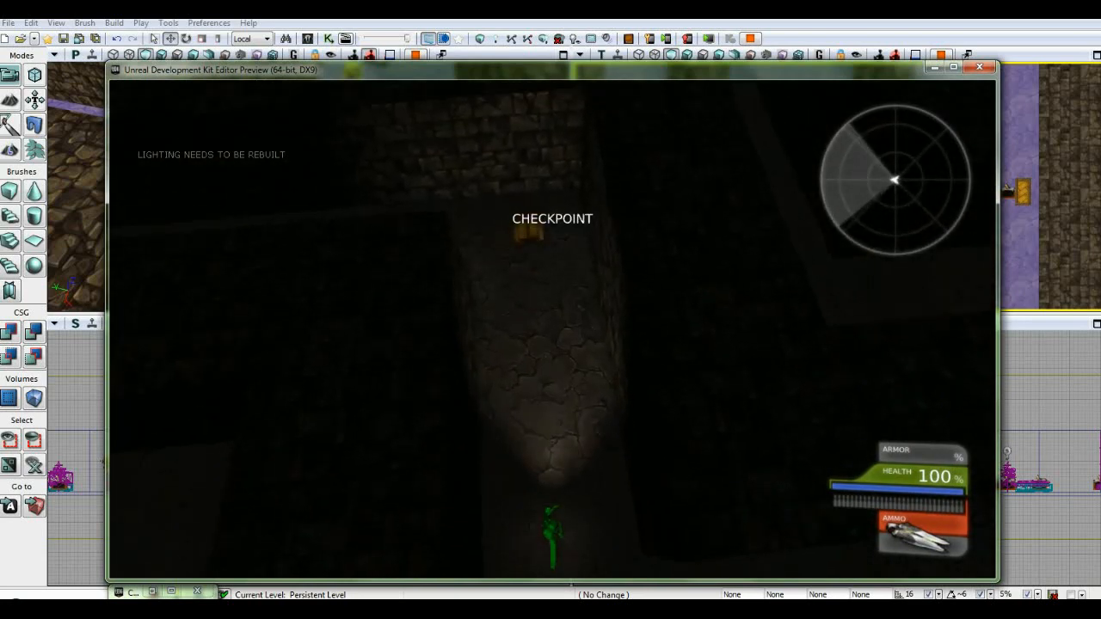
key("w")
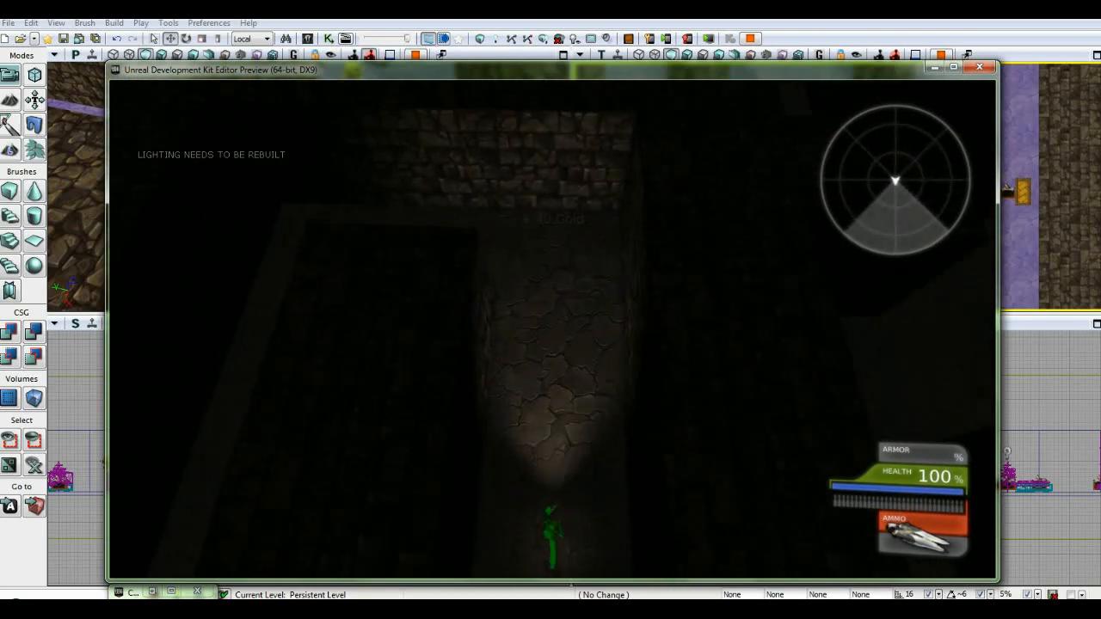
key("w")
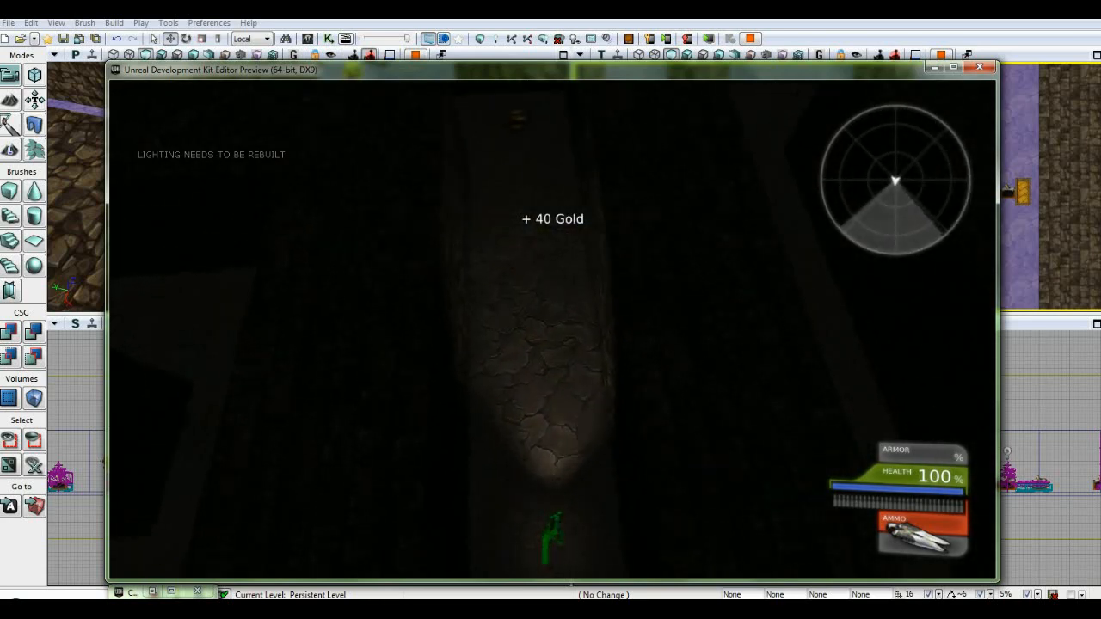
key("w")
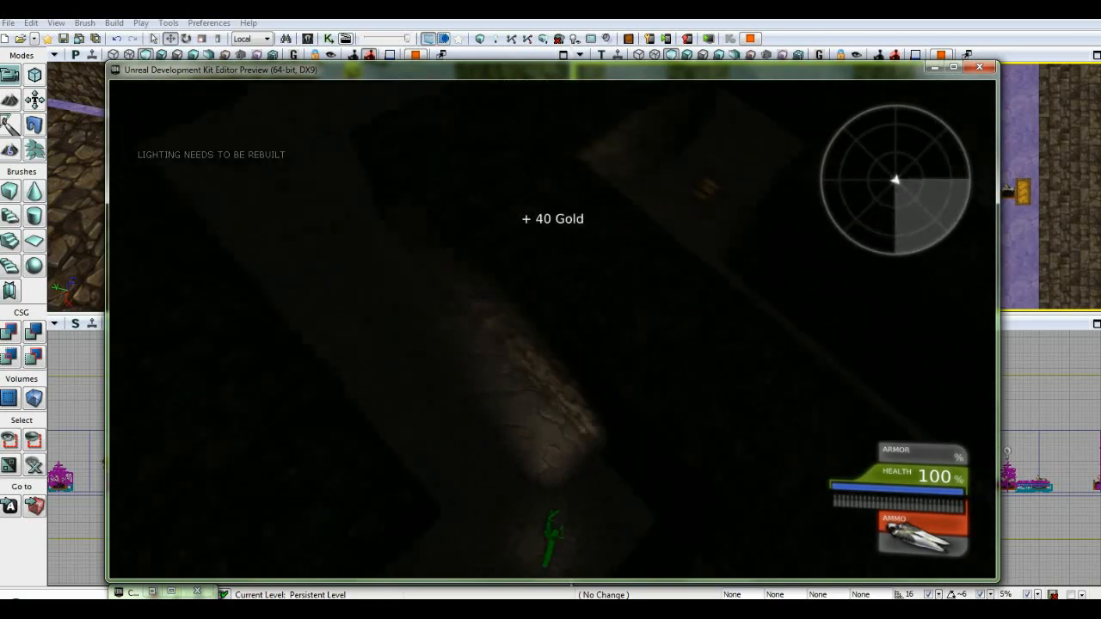
key("w")
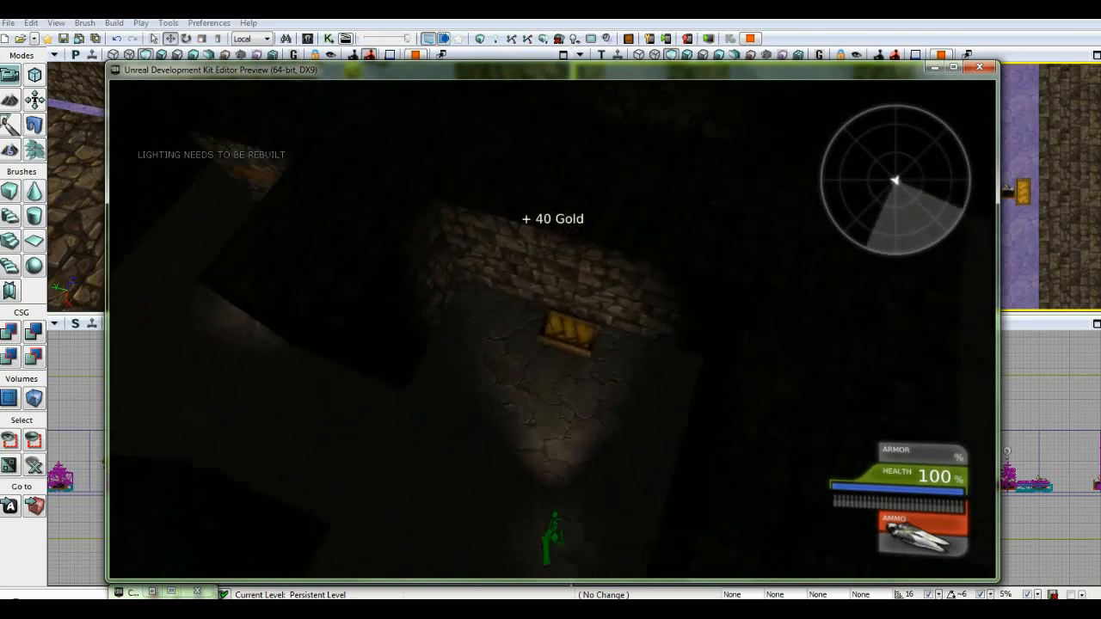
key("e")
Run on to the red health plant, visit the usable object in the walled dead end and return to the corridors
key("w")
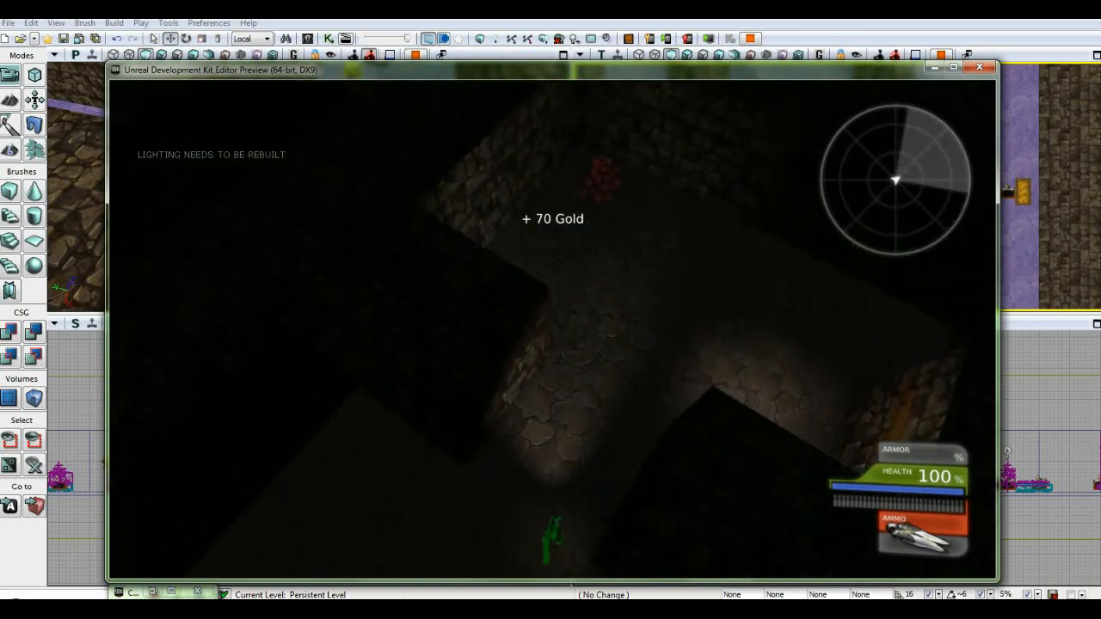
key("w")
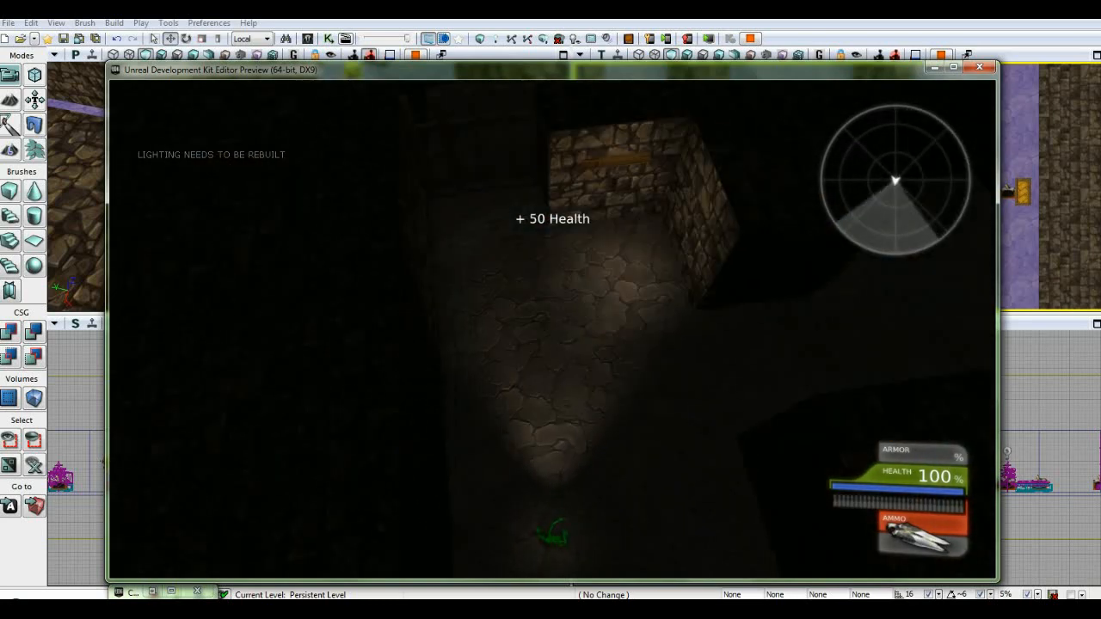
key("w")
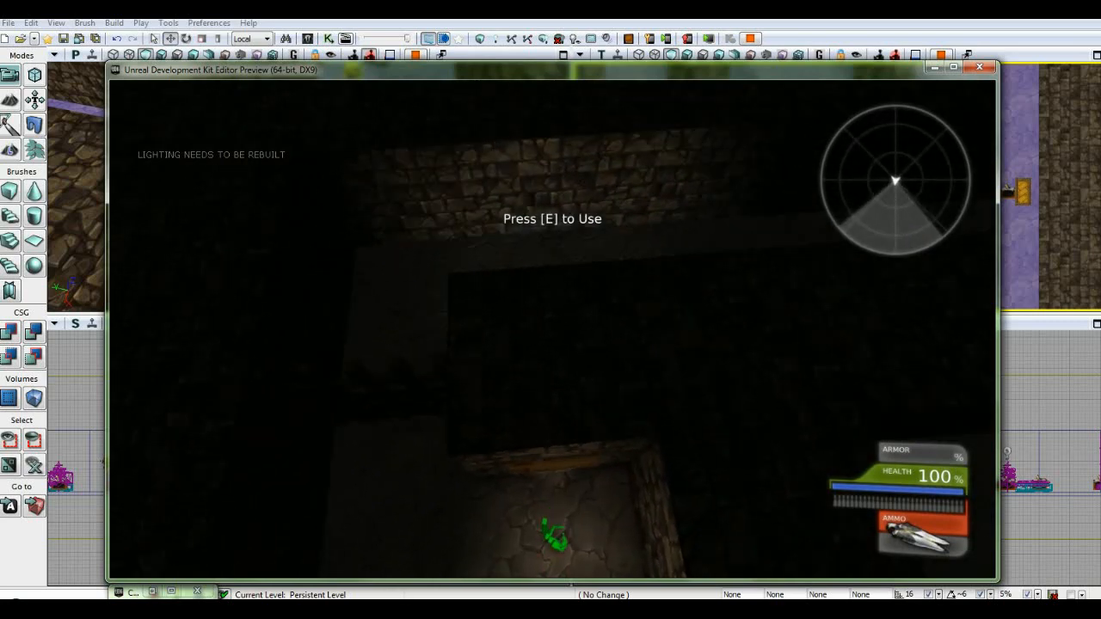
key("w")
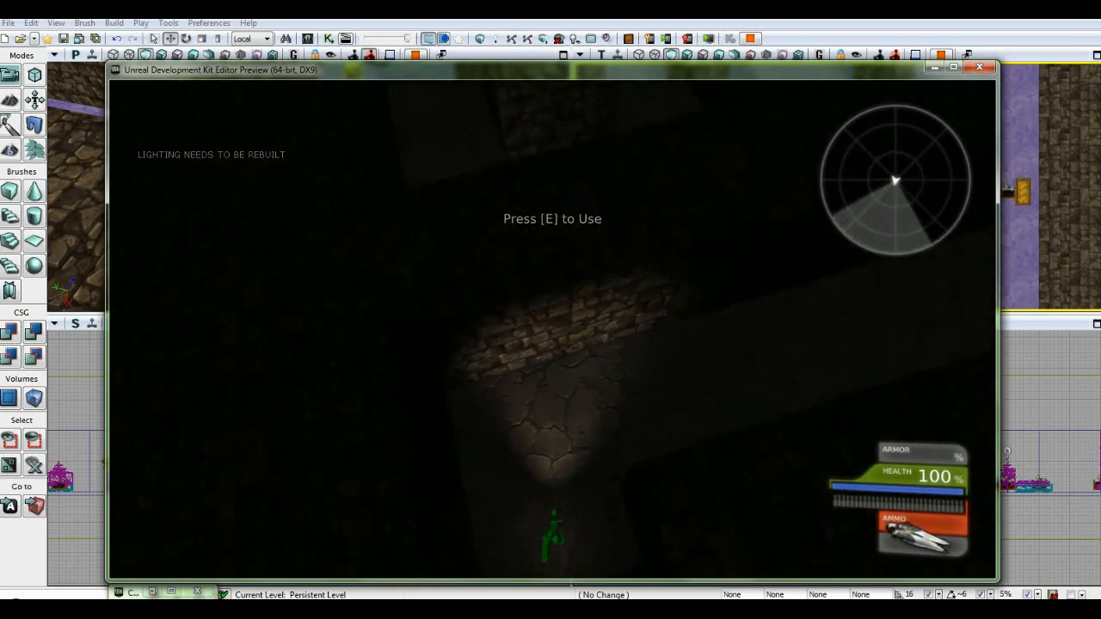
key("w")
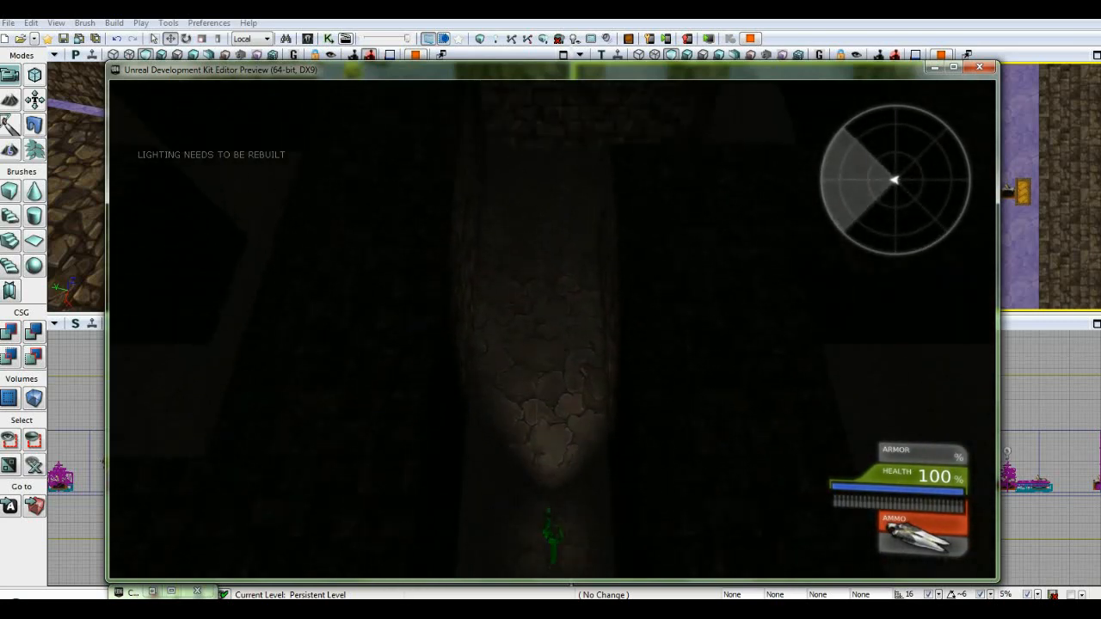
Follow the winding corridors collecting gold until running alongside the area with the glowing portal
key("w")
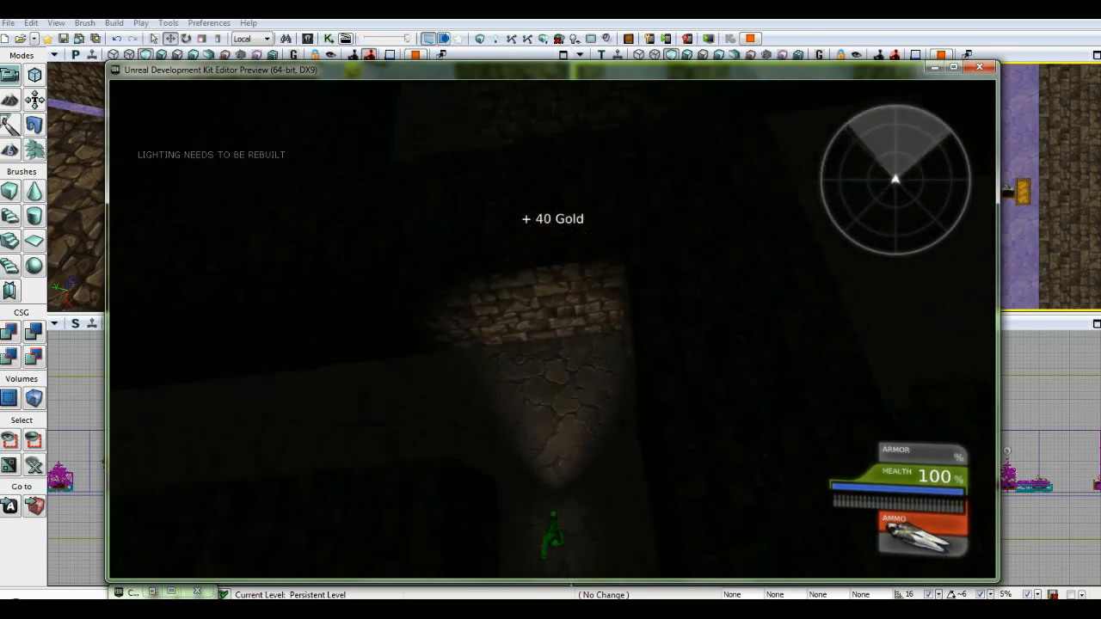
key("w")
key("w")
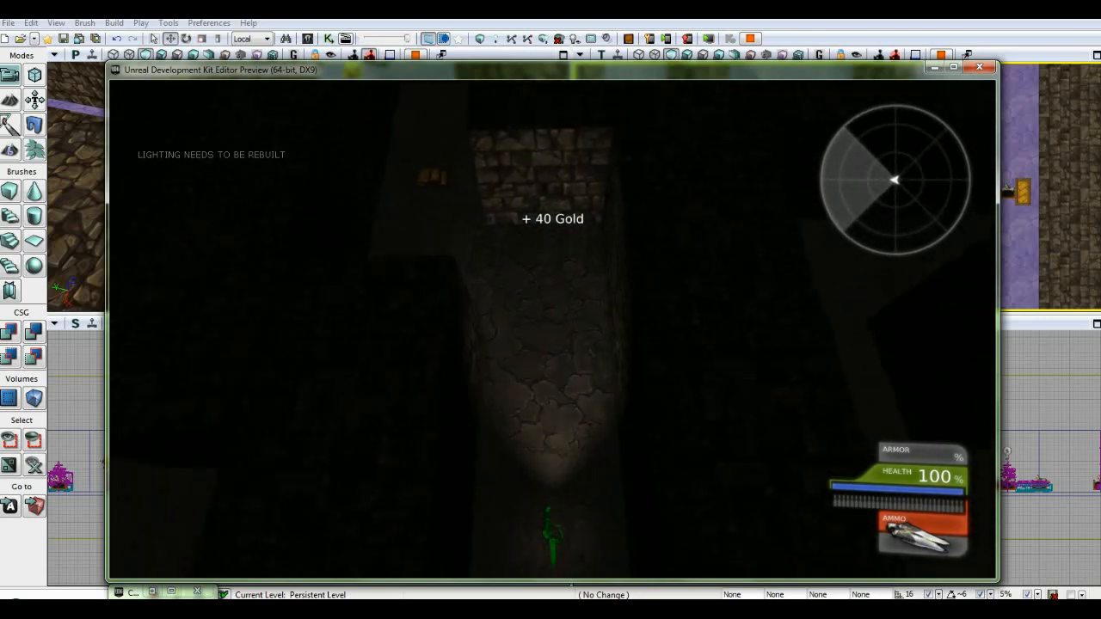
key("w")
key("w")
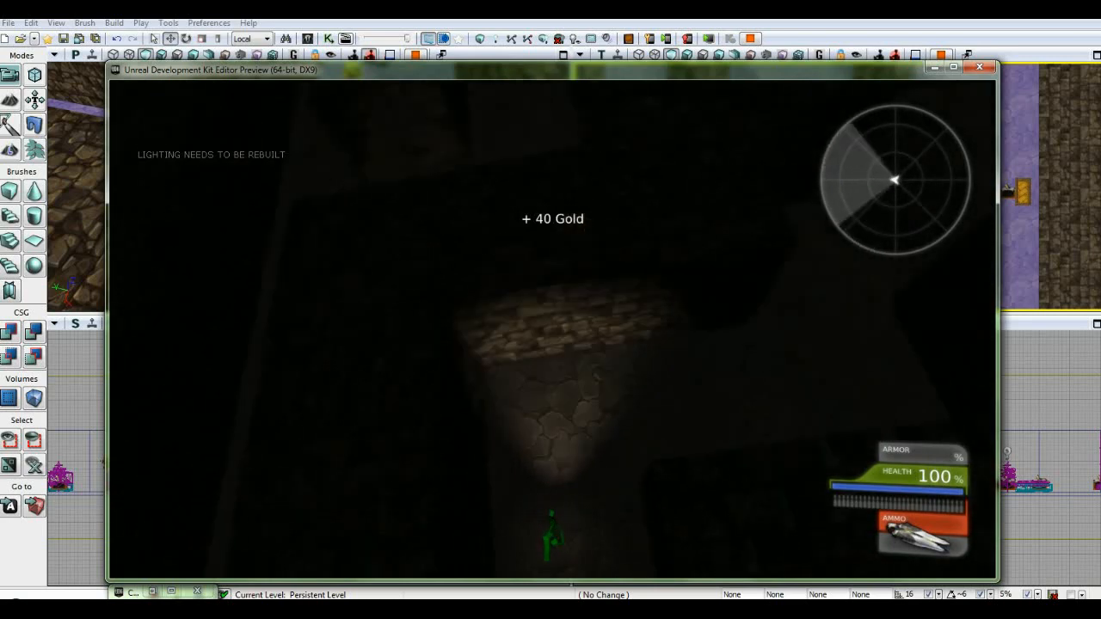
key("w")
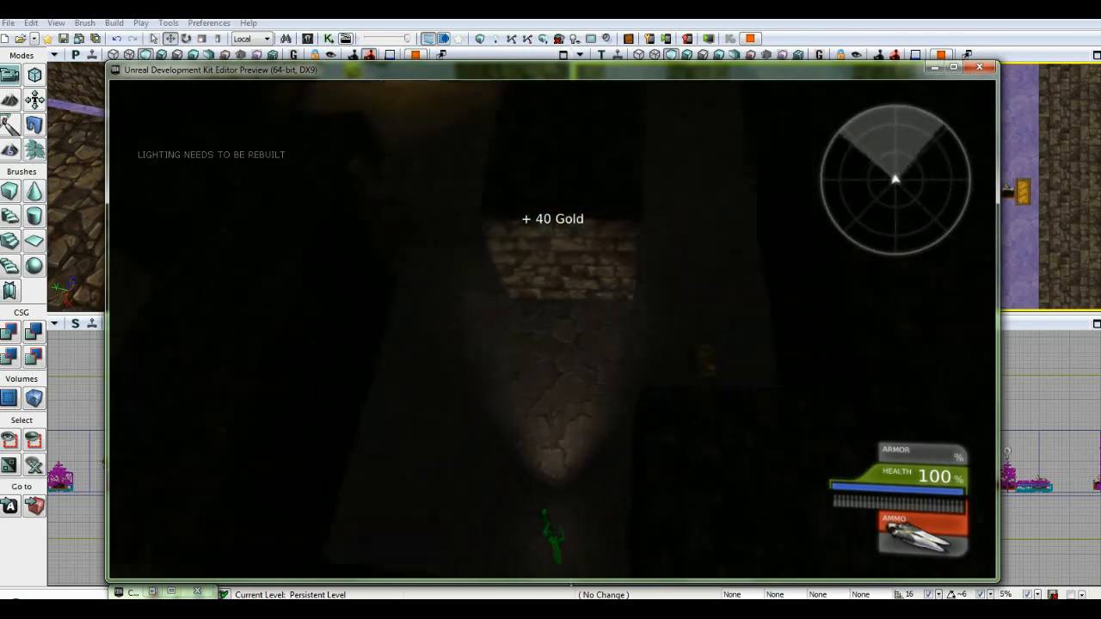
key("w")
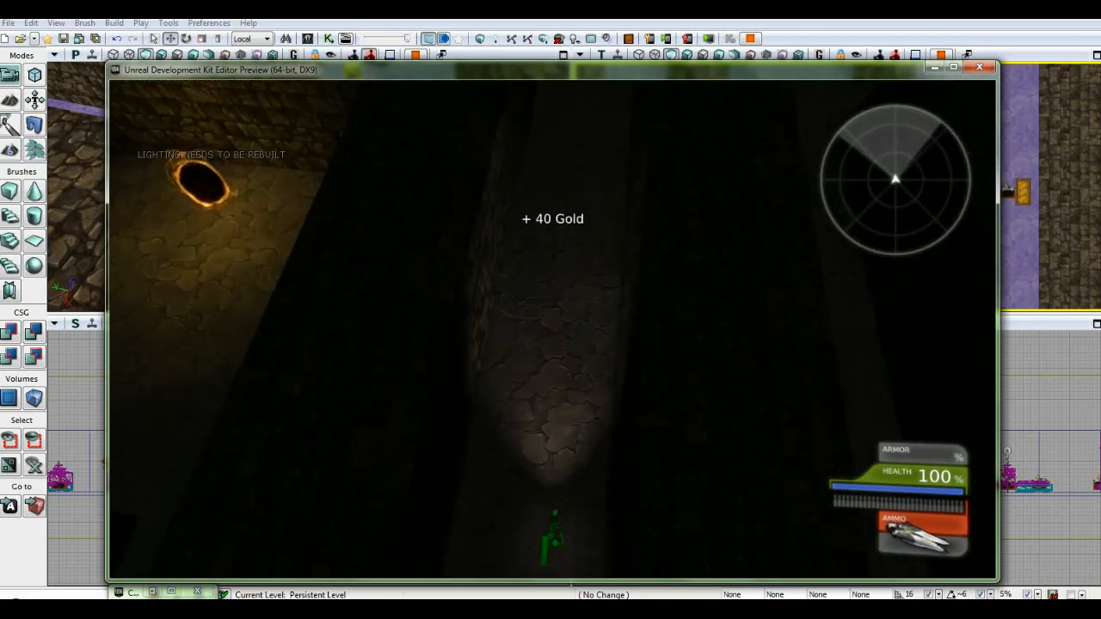
Collect the gold crates along the long corridor and loot the large crate at its far end
key("w")
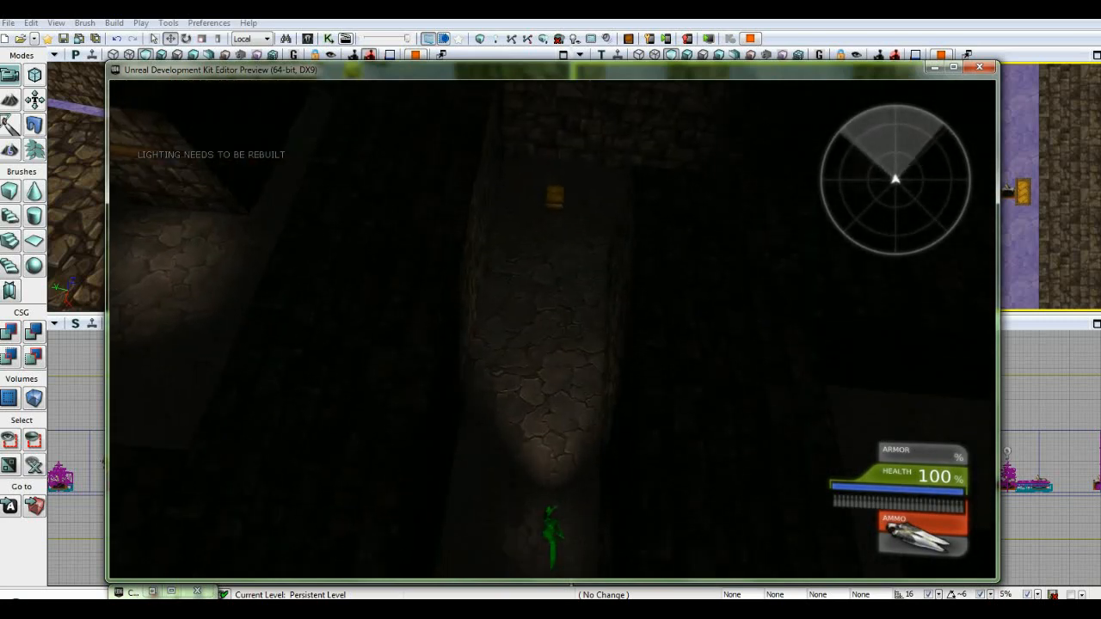
key("w")
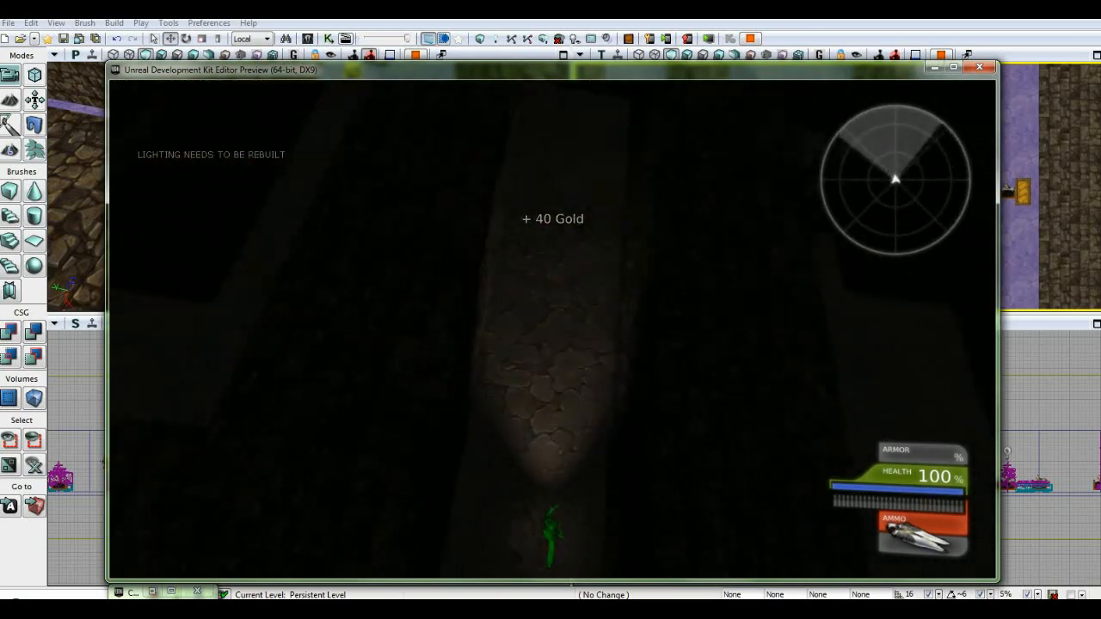
key("w")
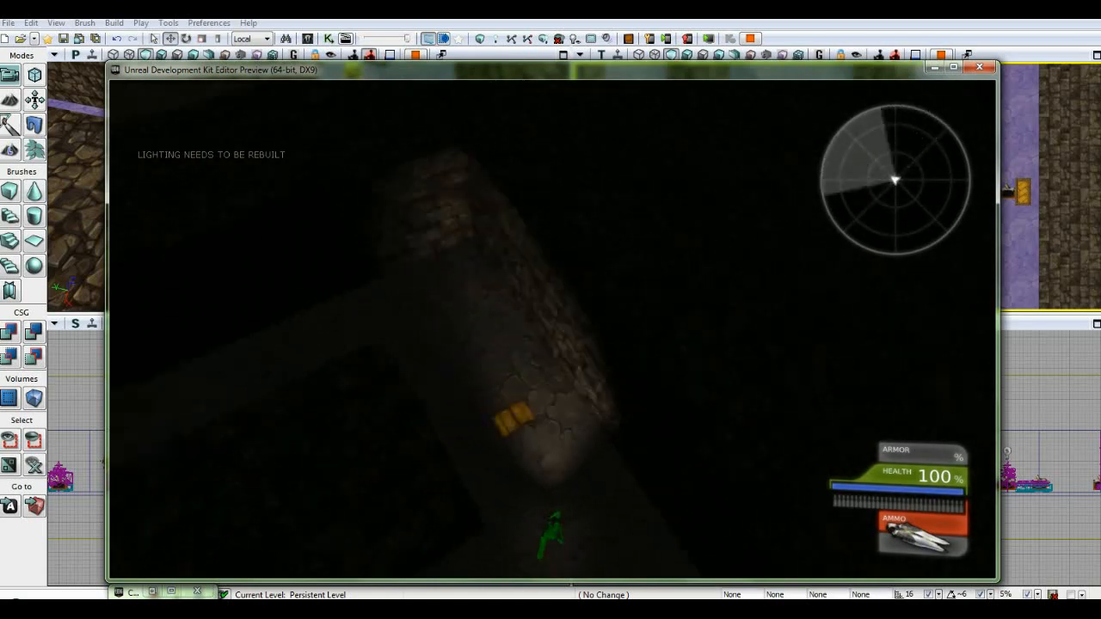
key("w")
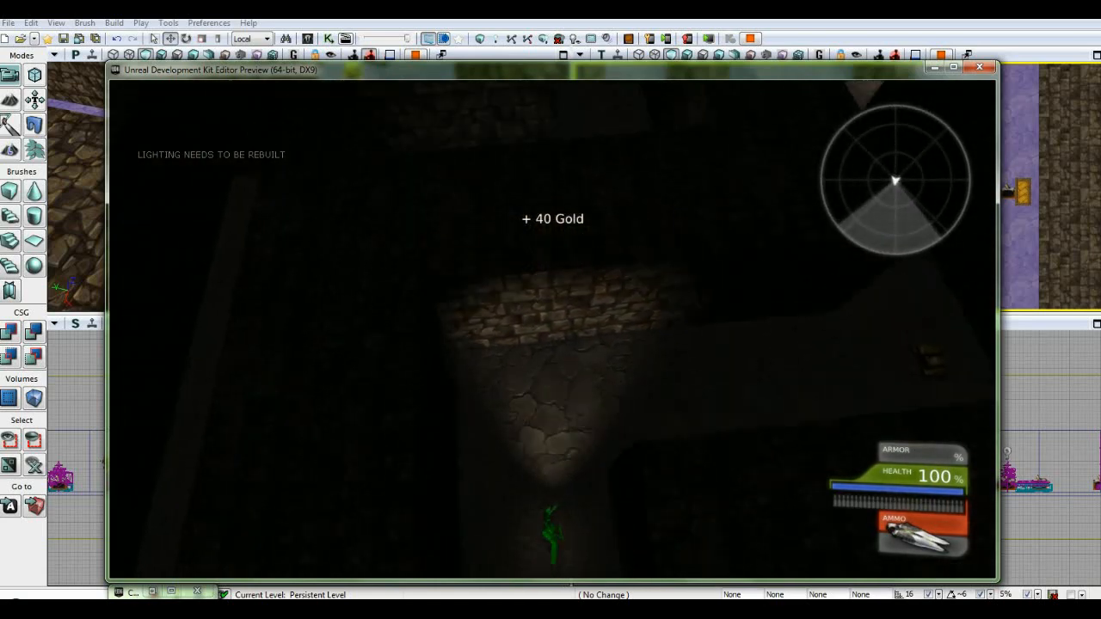
key("w")
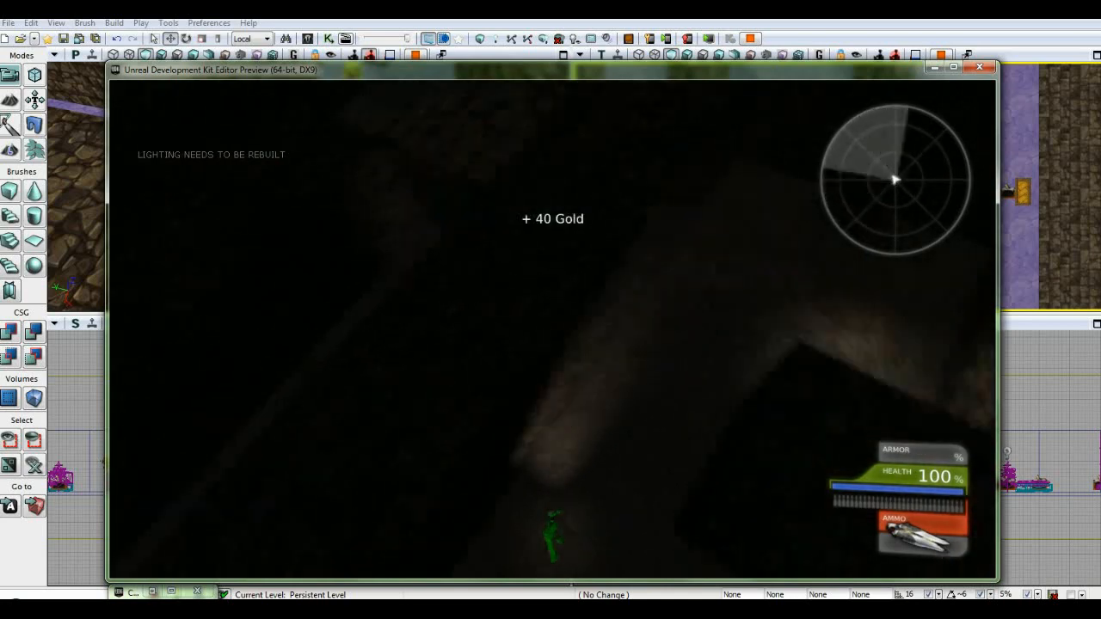
key("w")
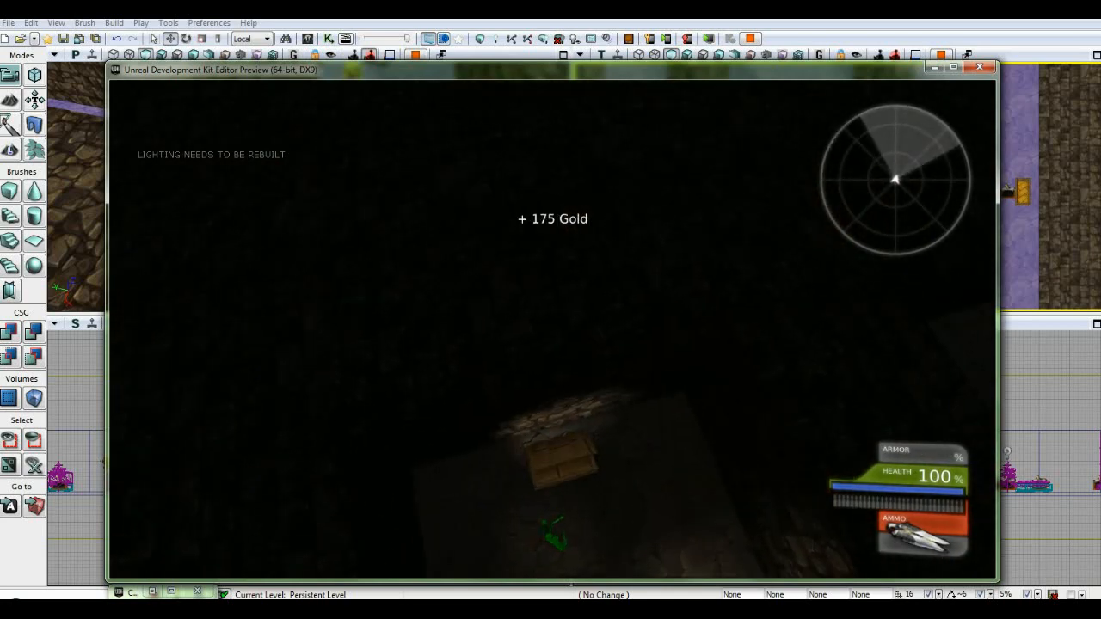
key("w")
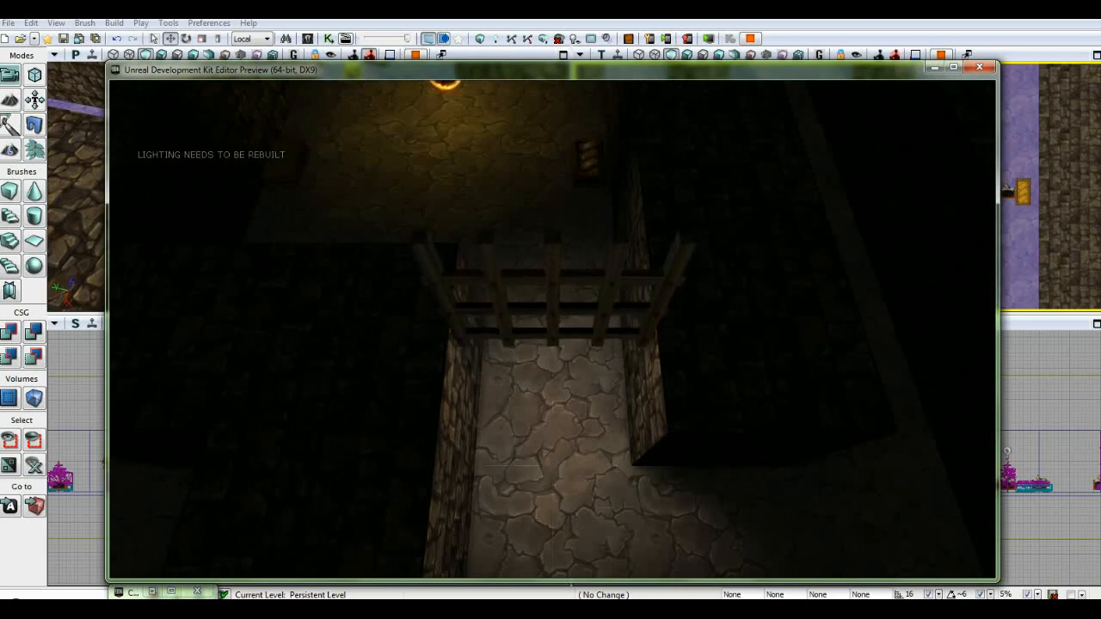
Run past the raised gate and through the dark corridors to the gold in the room with the glowing portal
key("w")
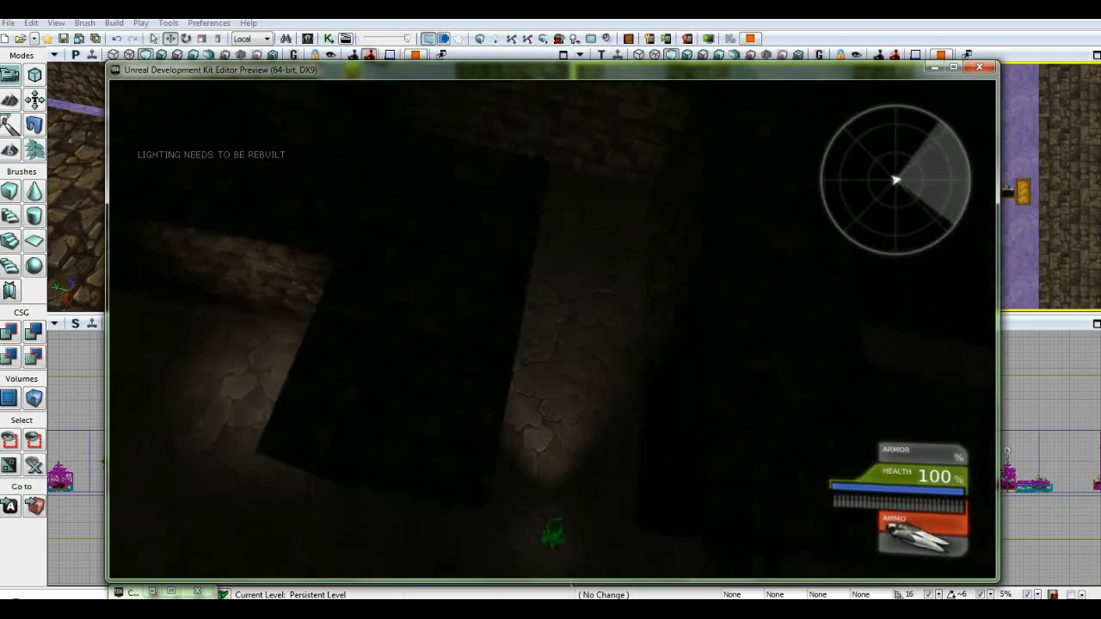
key("w")
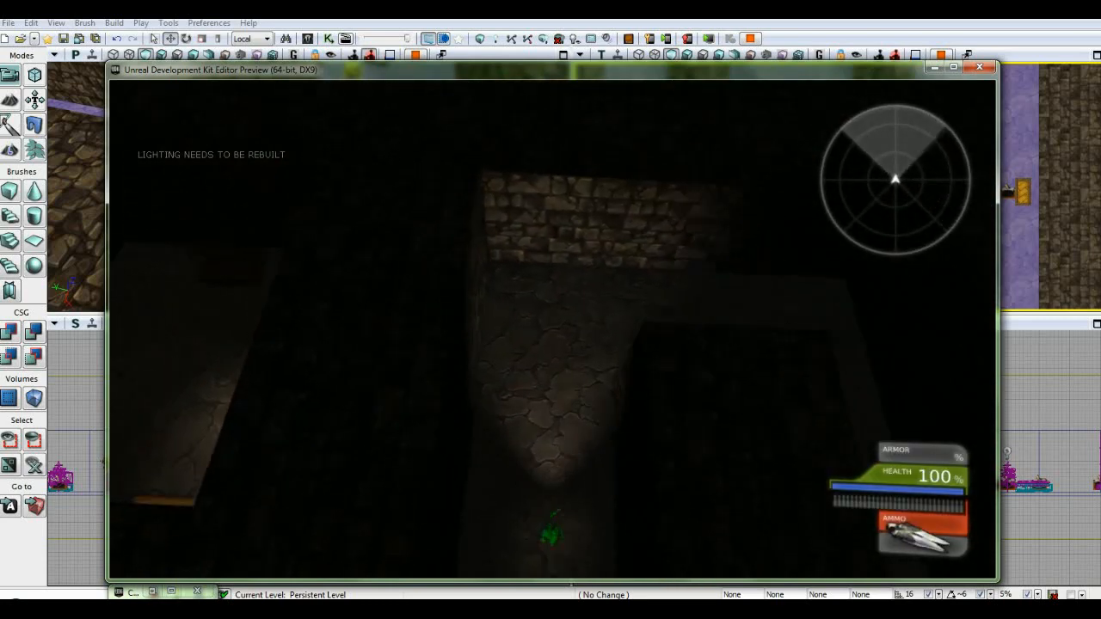
key("w")
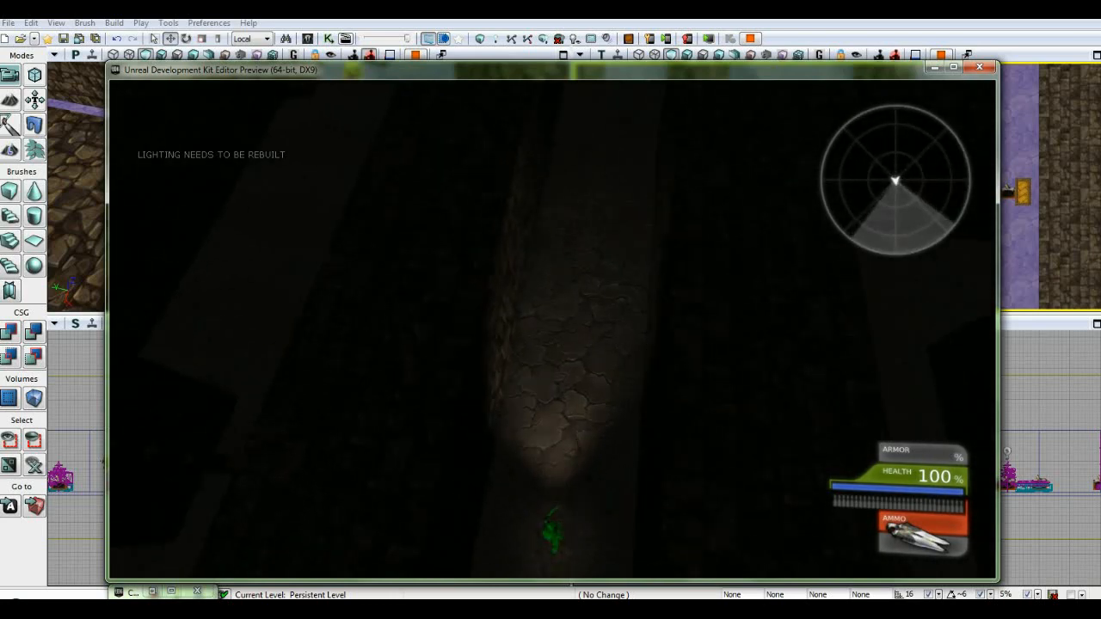
key("w")
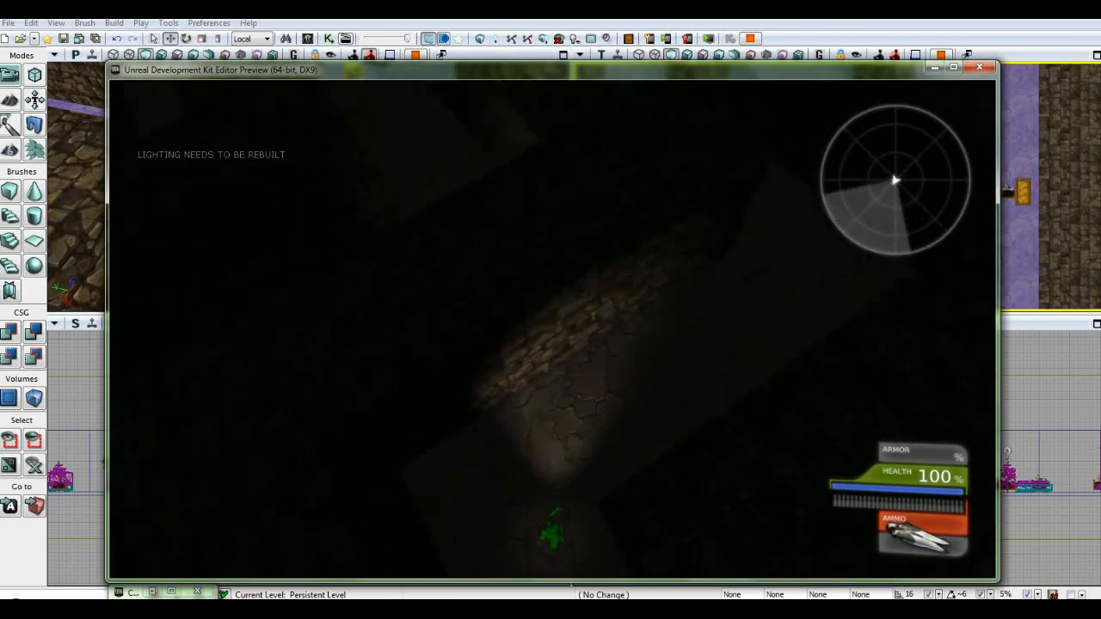
key("w")
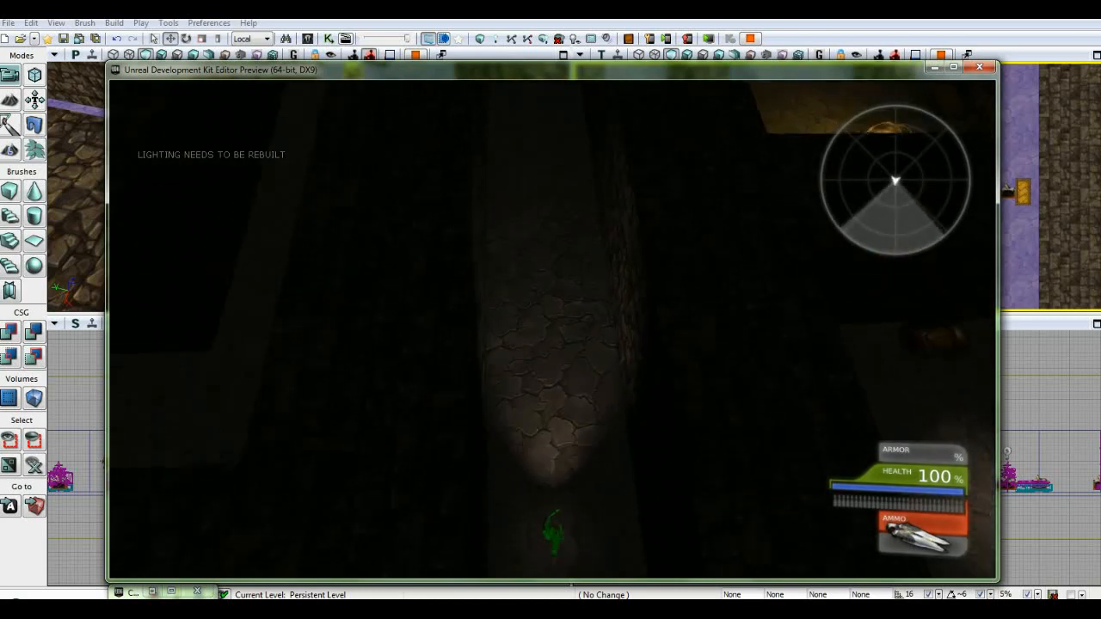
key("w")
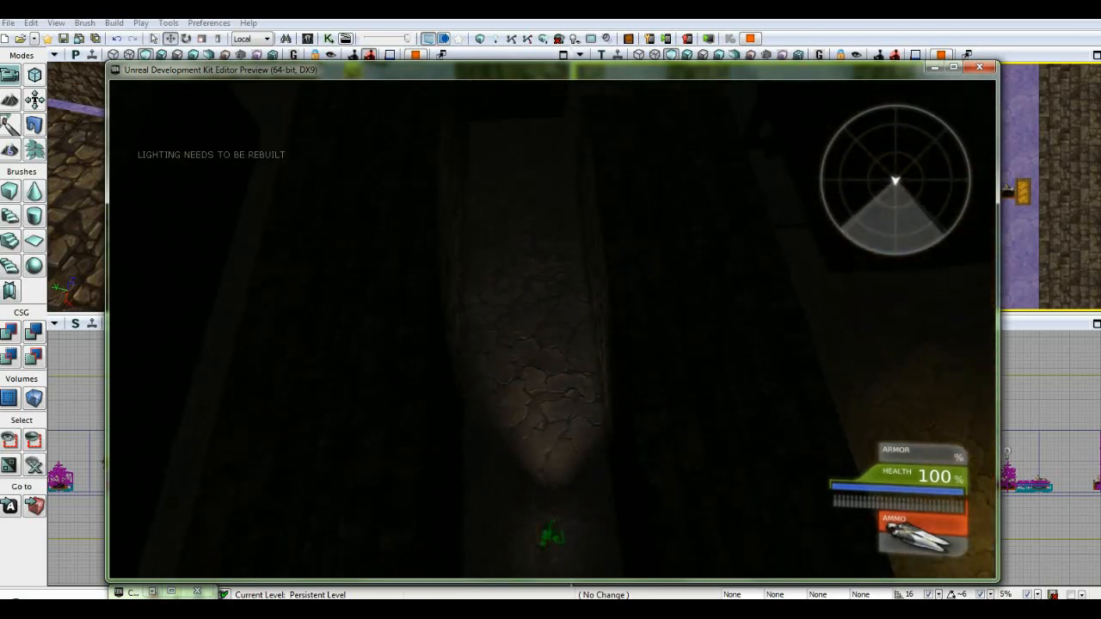
key("w")
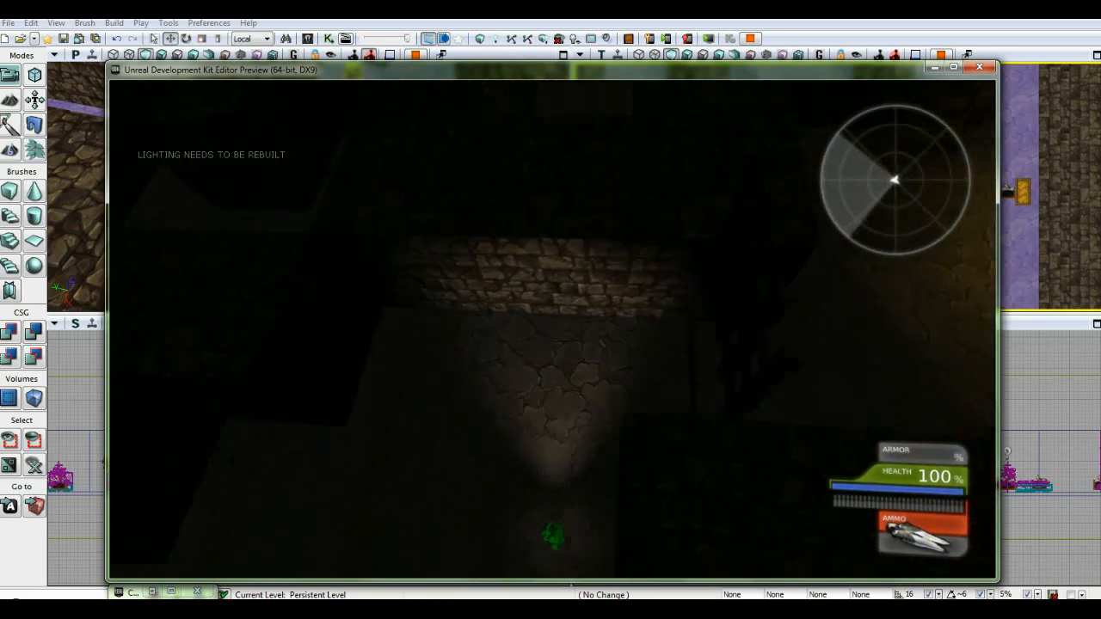
key("w")
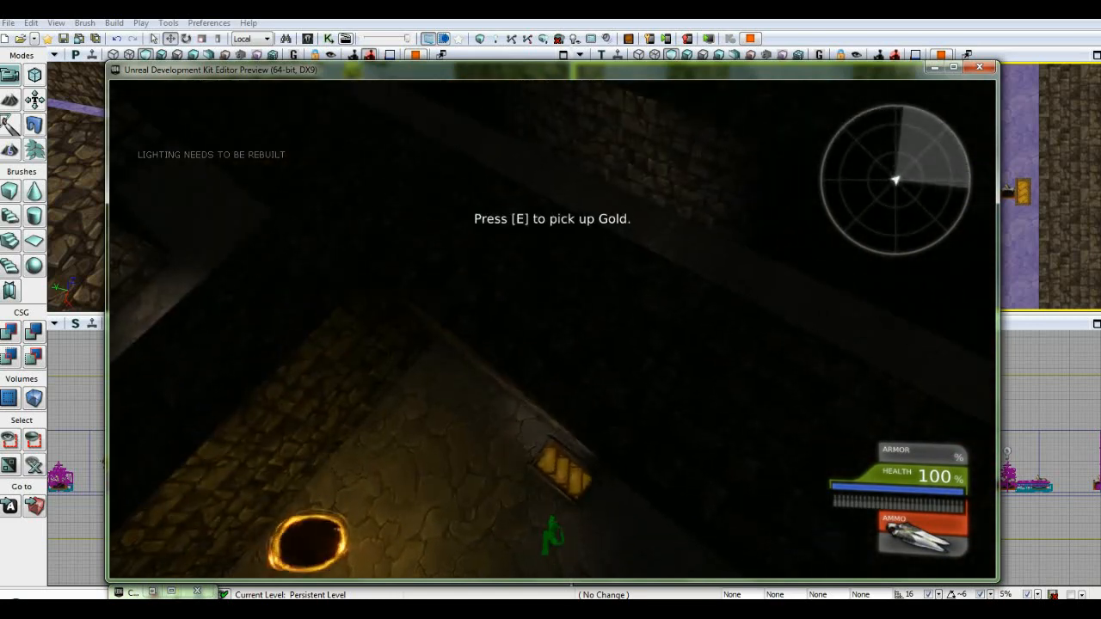
Collect the gold beside the glowing portal, open the nearby crate and return to the corridors
key("e")
key("w")
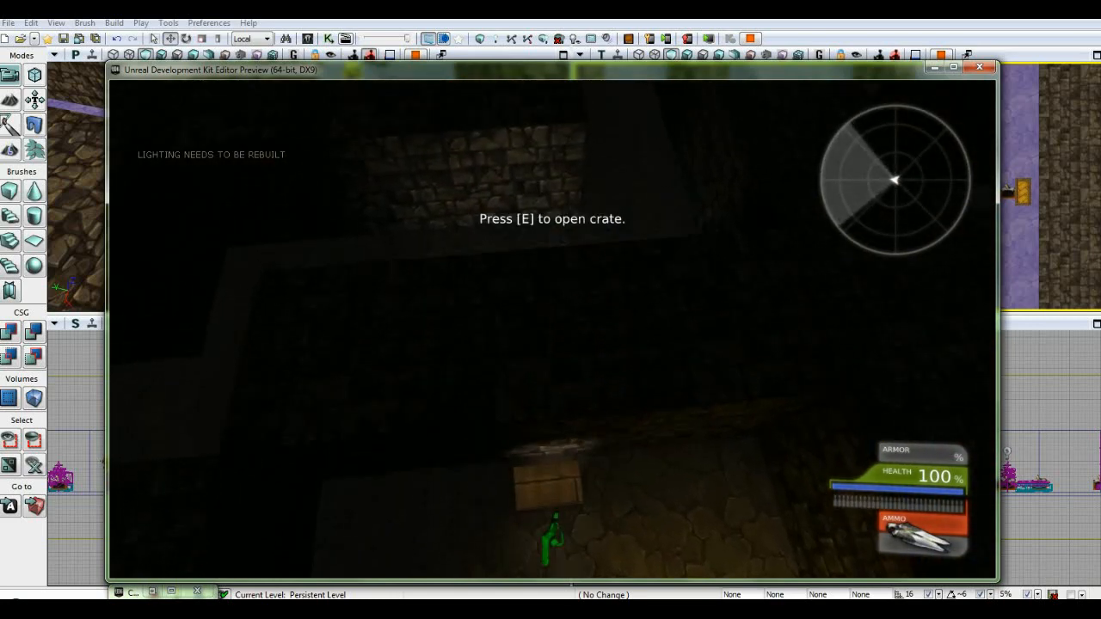
key("e")
key("w")
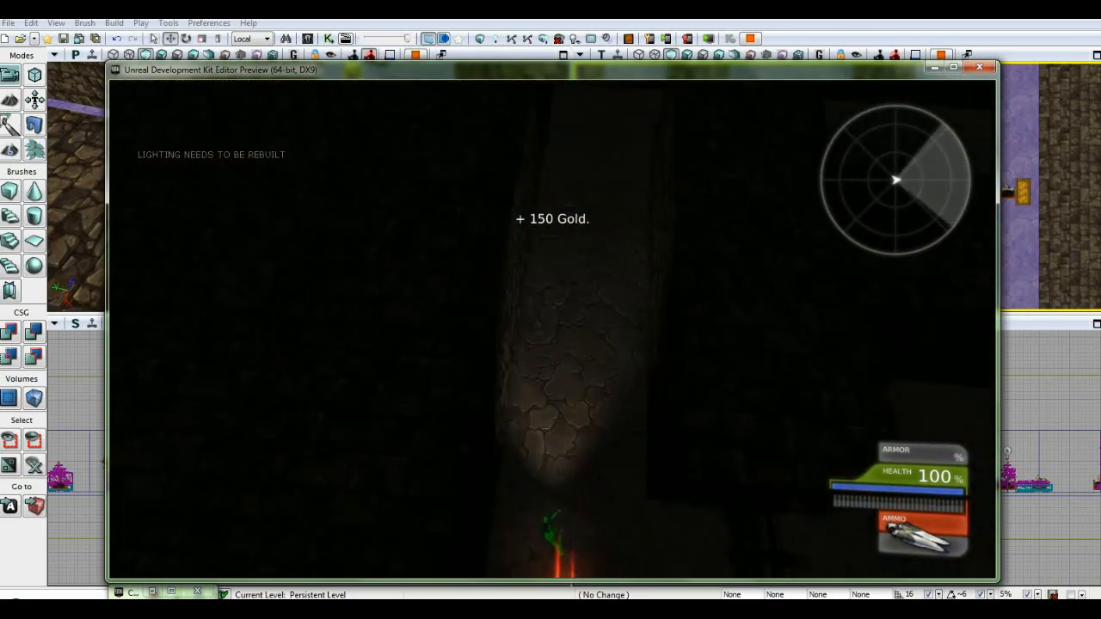
Pick up the gold around the corridor corner and open the wooden crates along the walls
key("w")
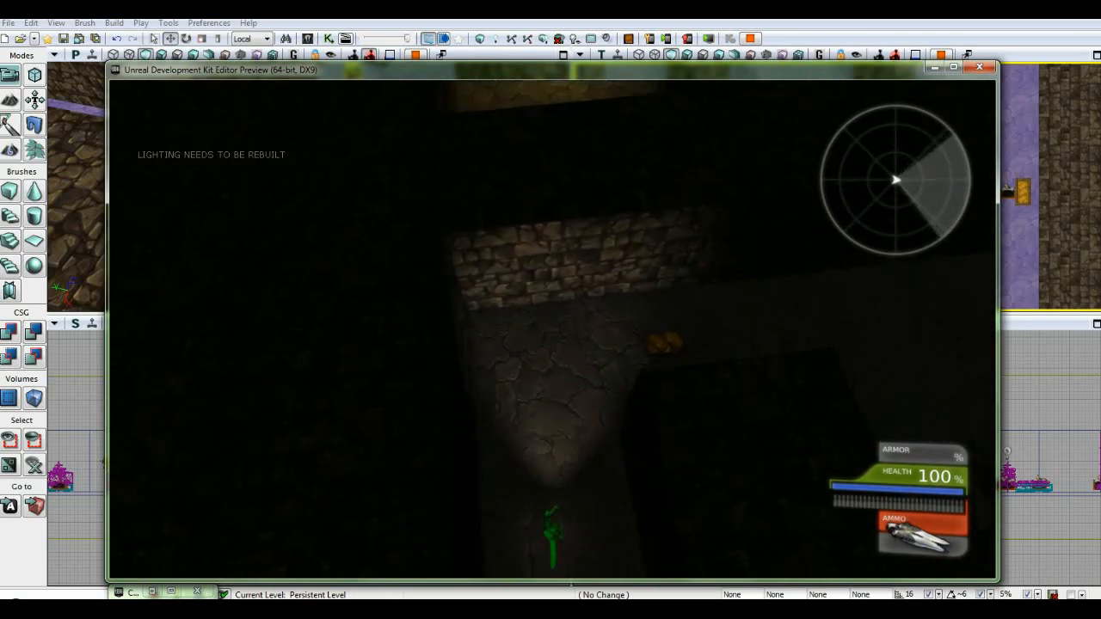
key("e")
key("w")
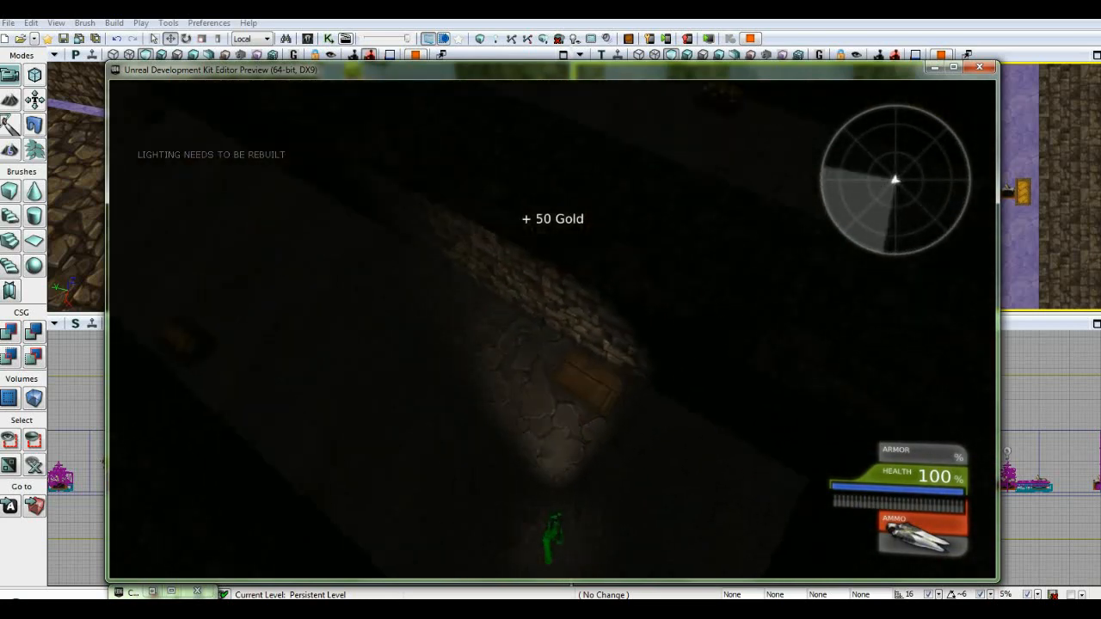
key("e")
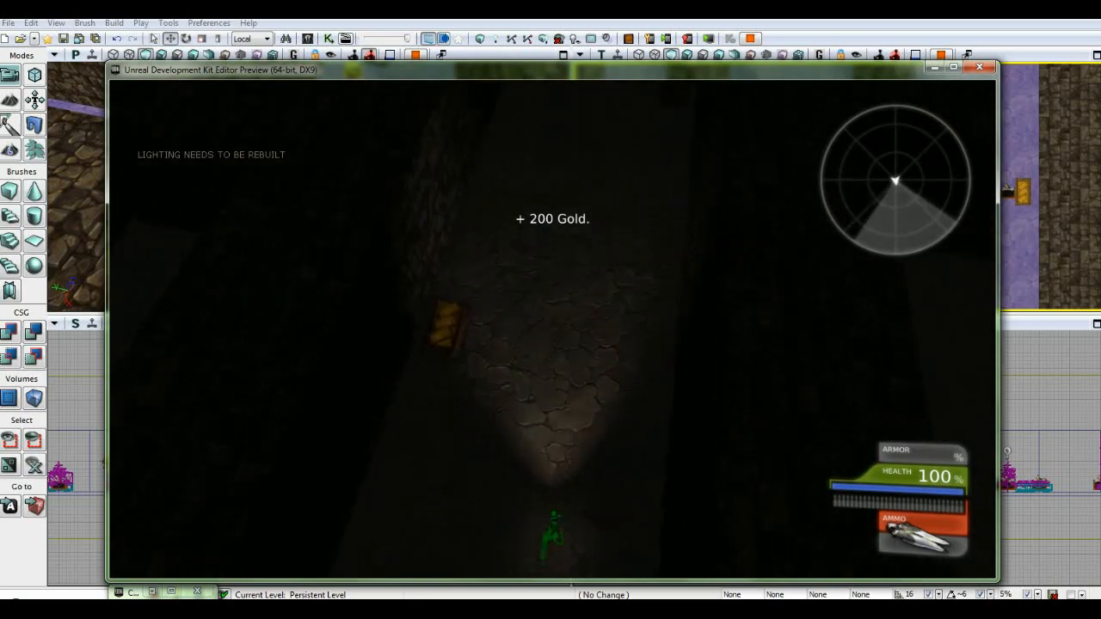
key("w")
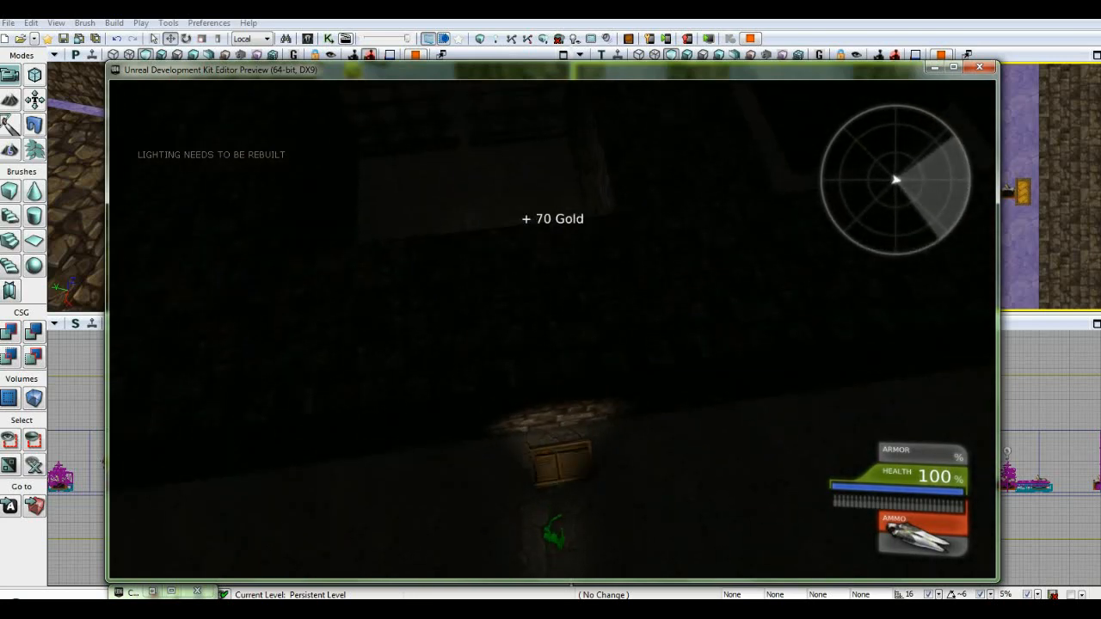
key("w")
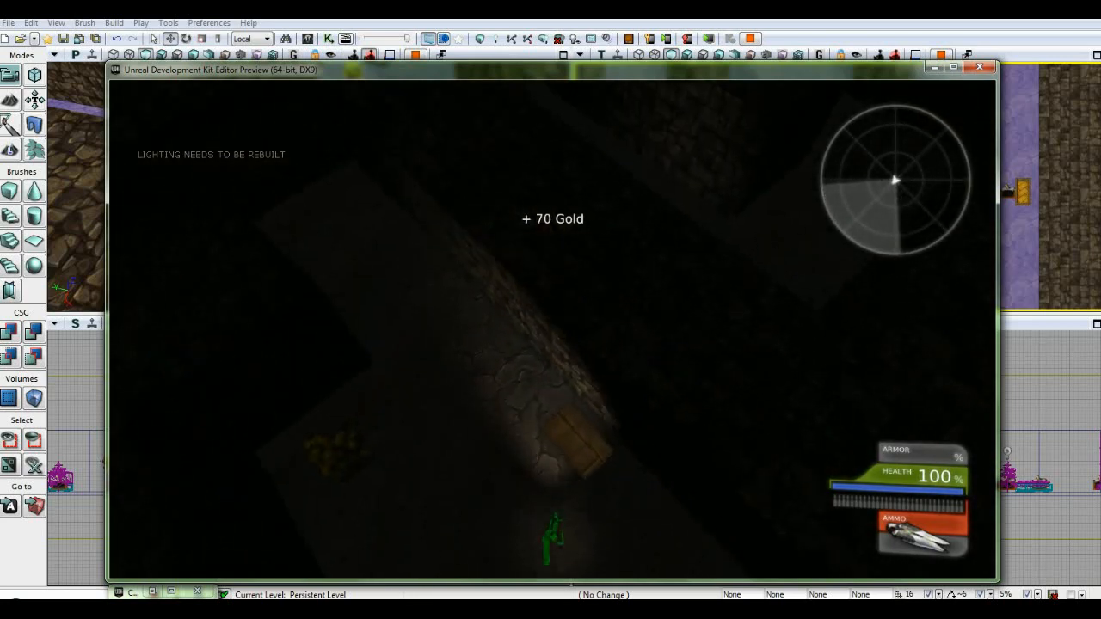
key("e")
key("w")
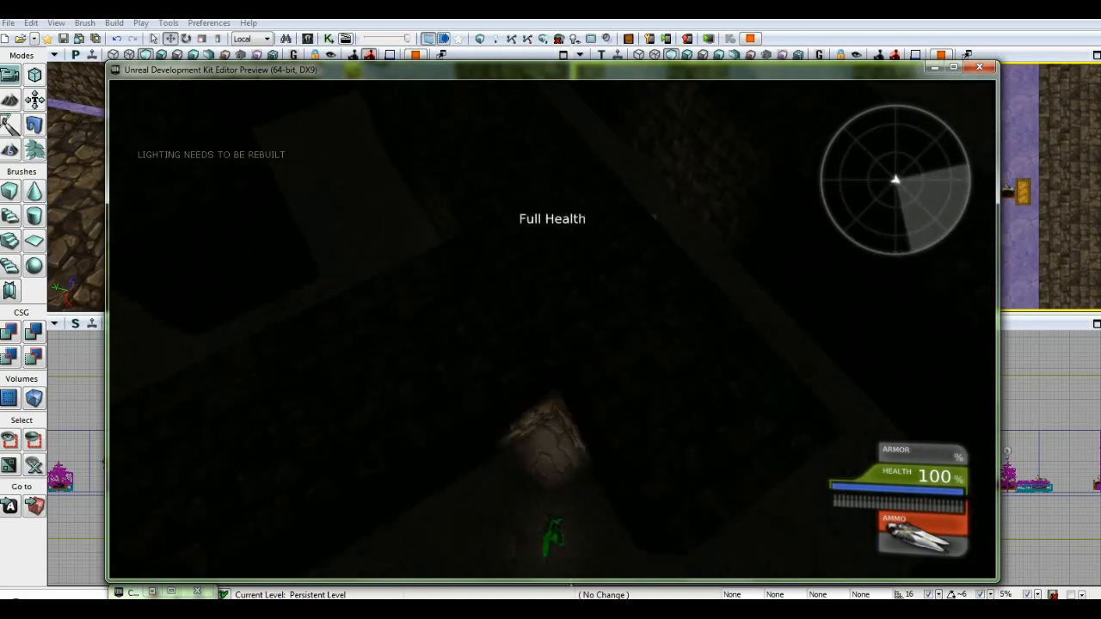
Continue through the corridors, collecting the gold bars, until facing the walled alcove with two crates
key("w")
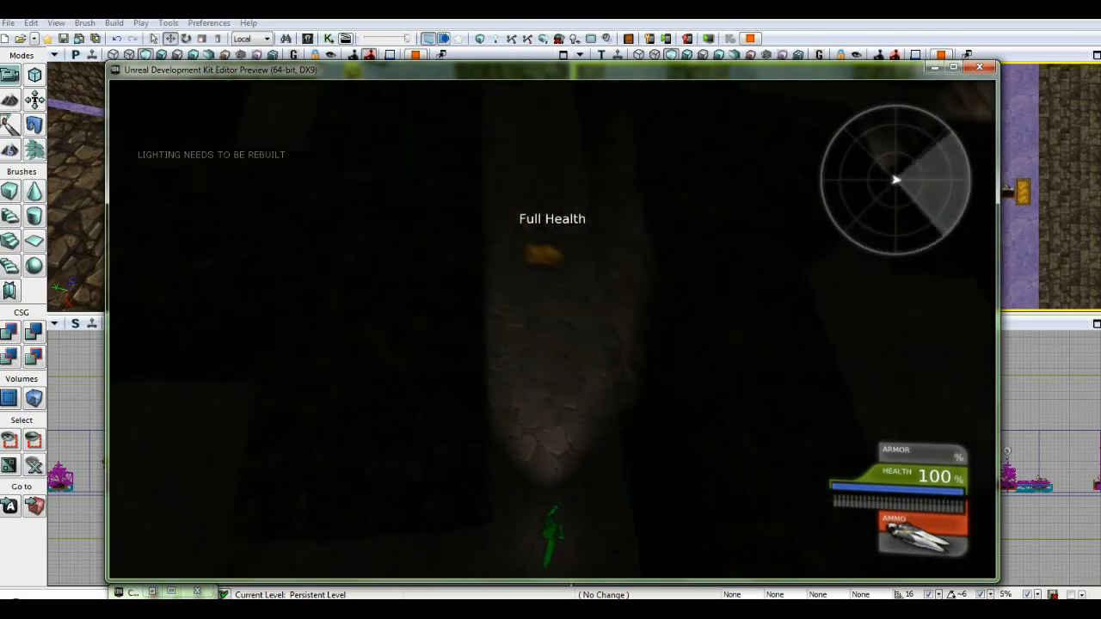
key("w")
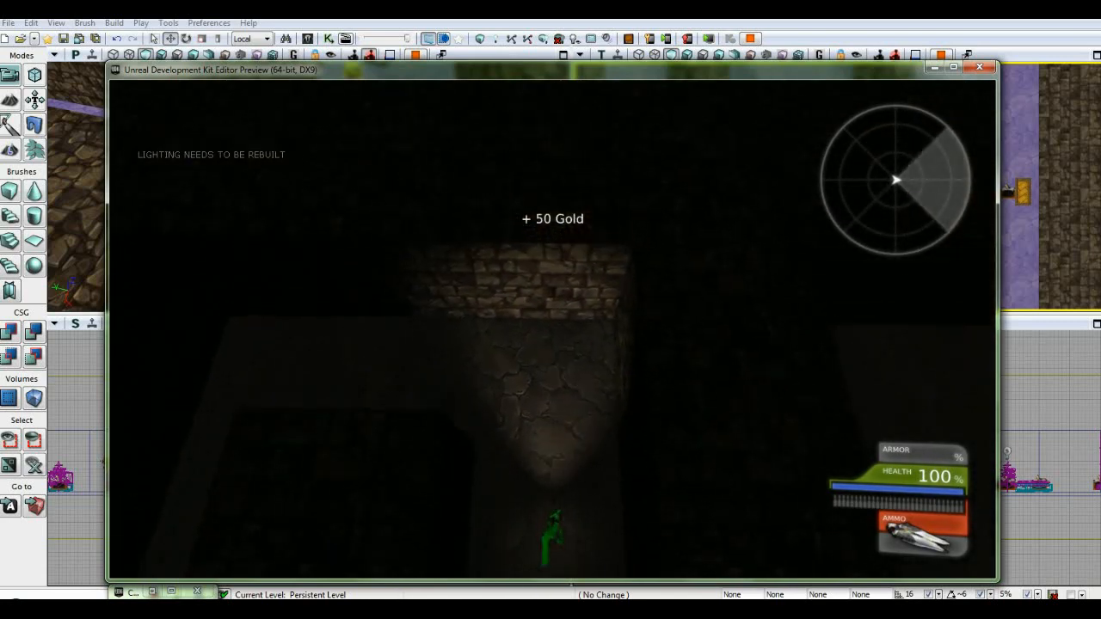
key("w")
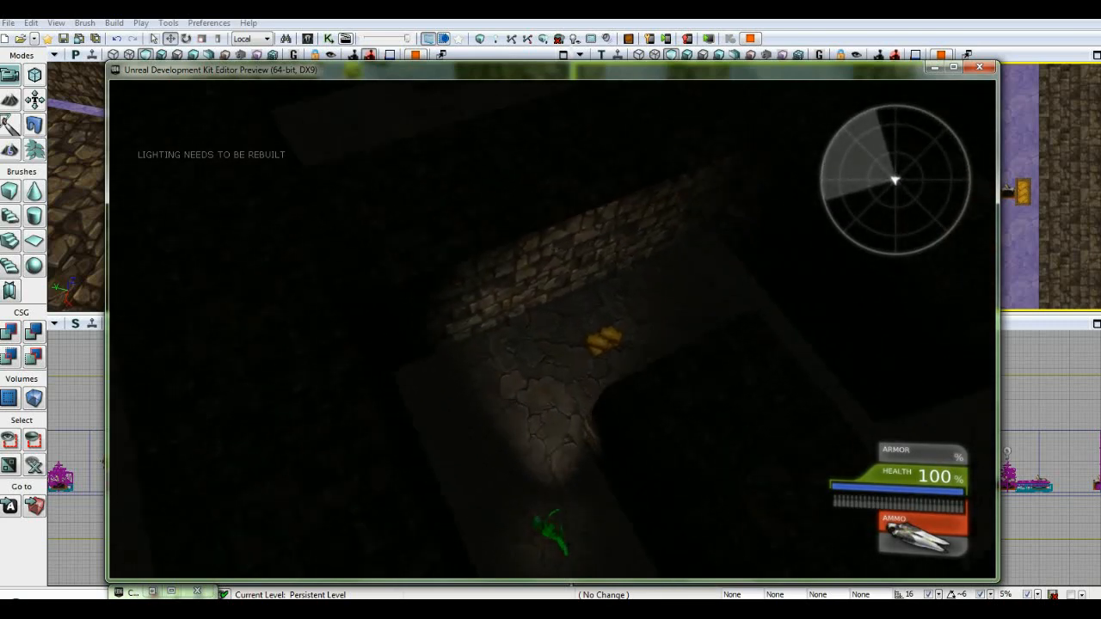
key("w")
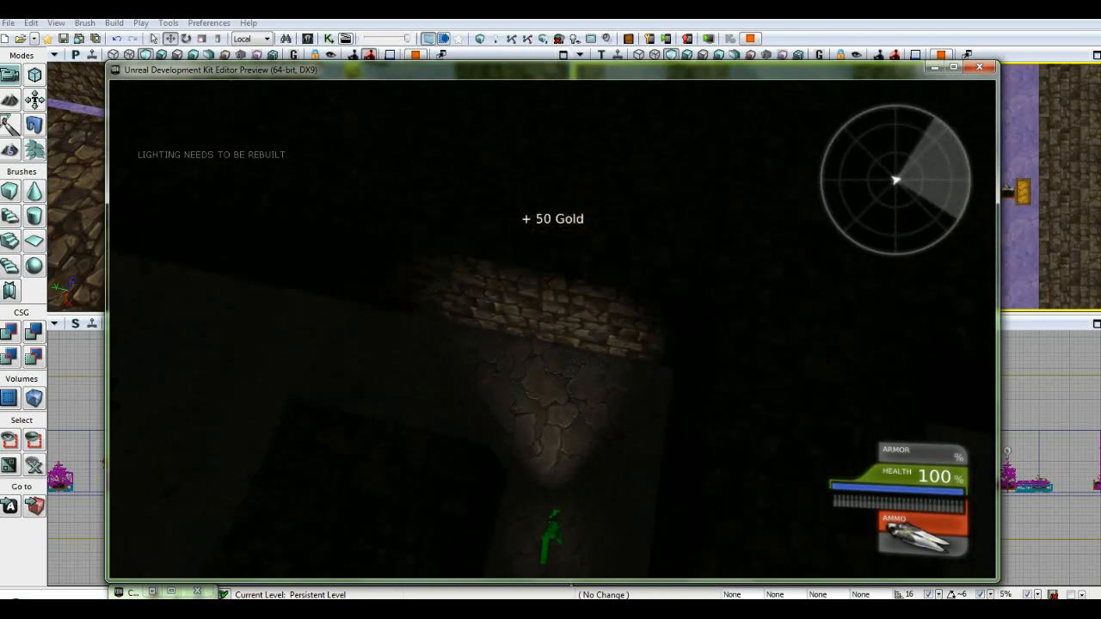
key("w")
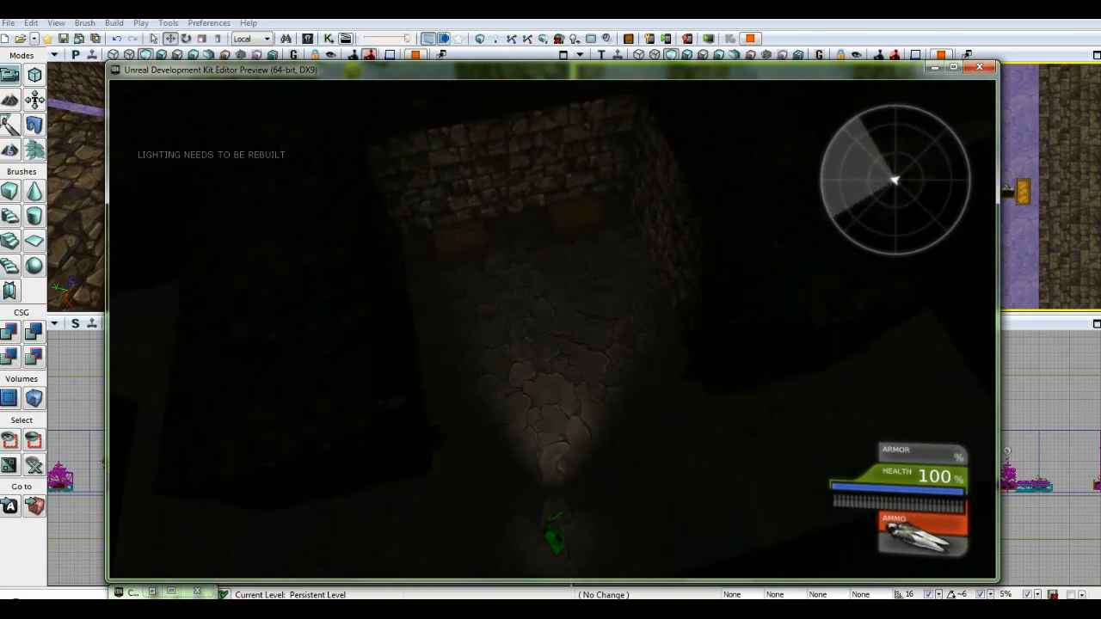
key("w")
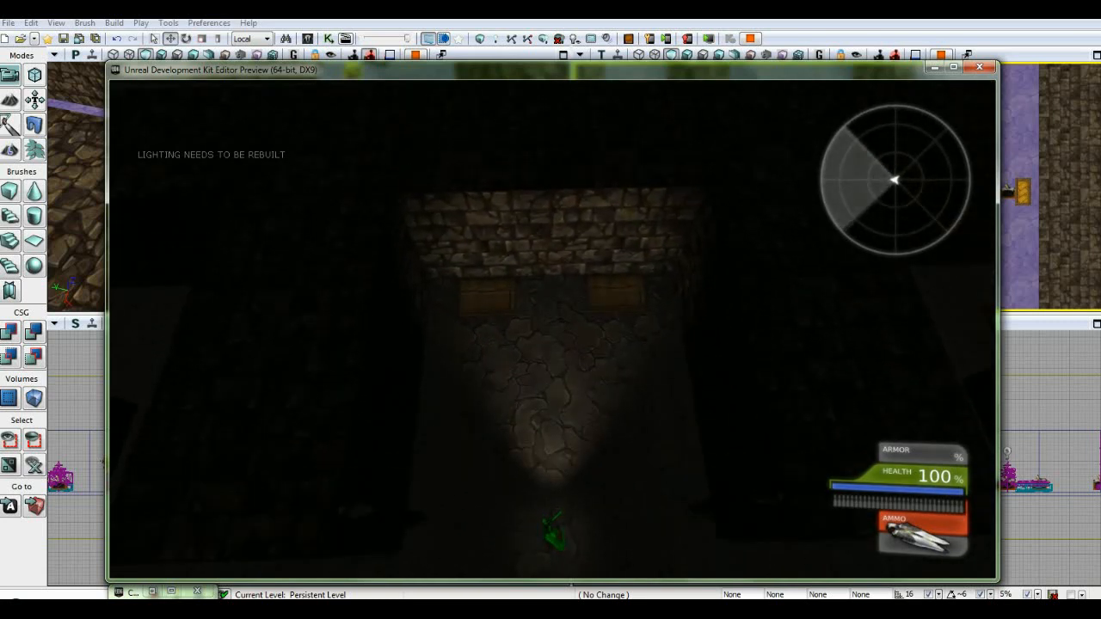
Run from the two-crate alcove into the adjoining corridor and end the play test
key("w")
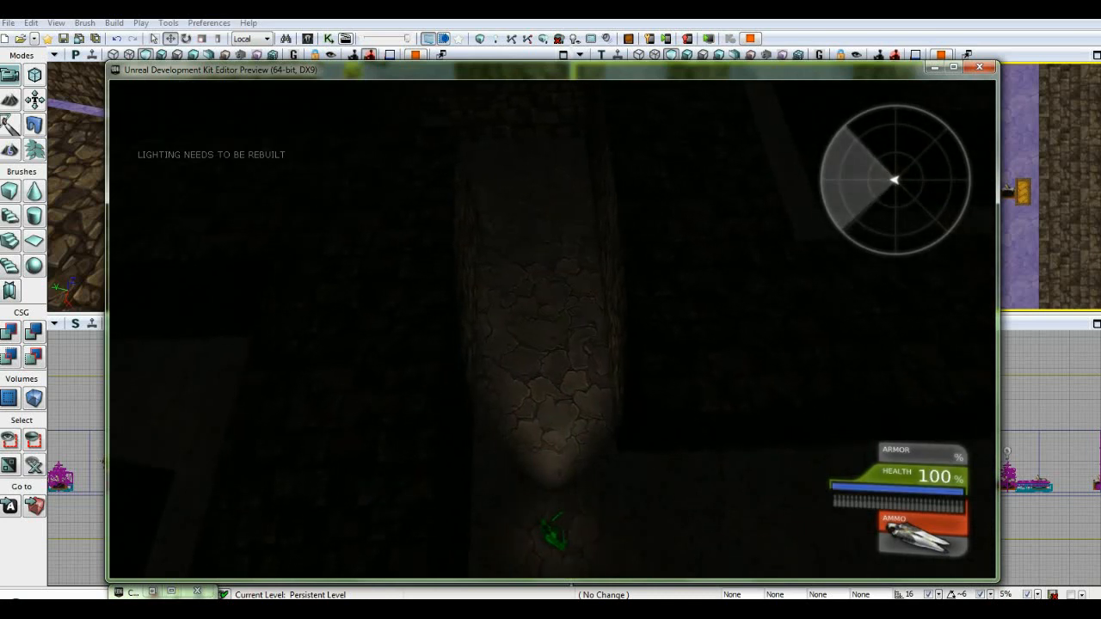
key("w")
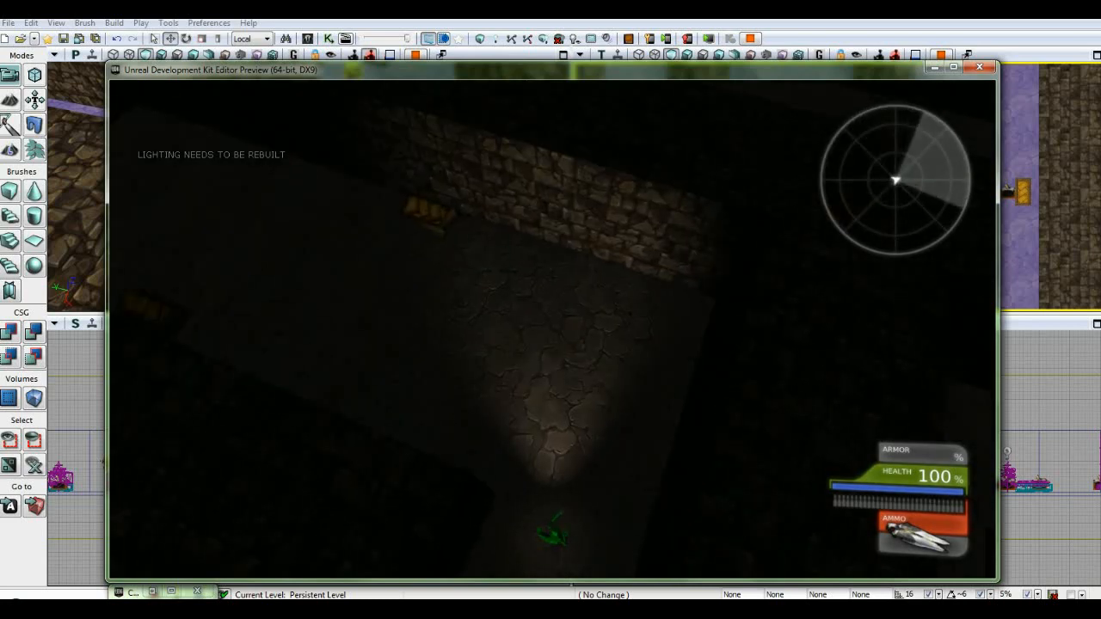
key("Escape")
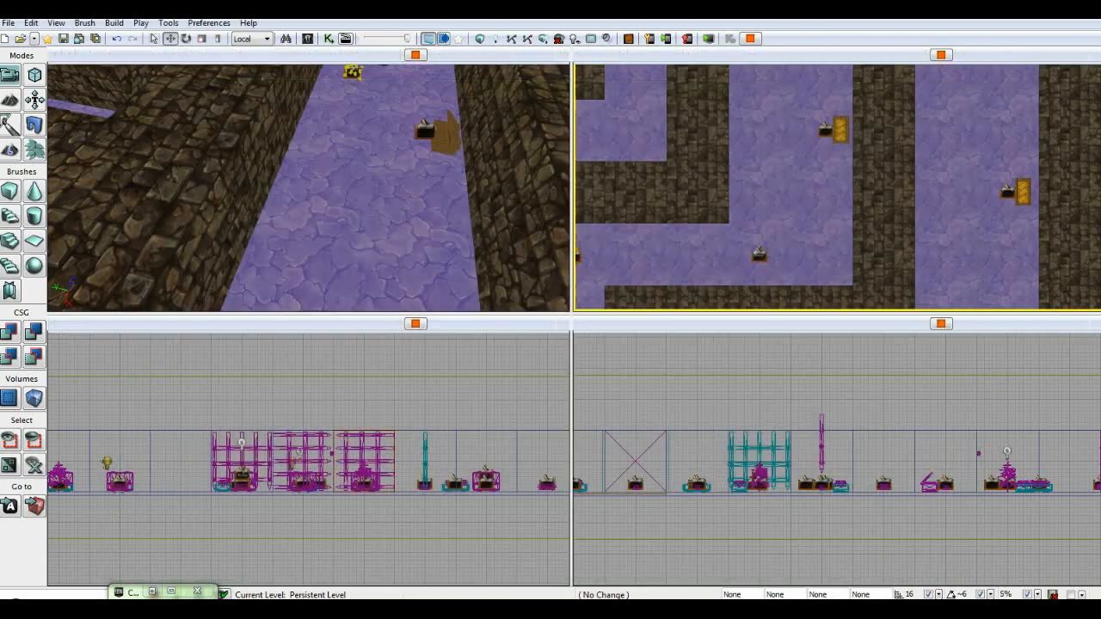
Set Max Trigger Count to 0 for the Trigger_13 Touch event in the SpikeTrap Kismet sequence and close Kismet
left_click(329, 39)
left_click(481, 389)
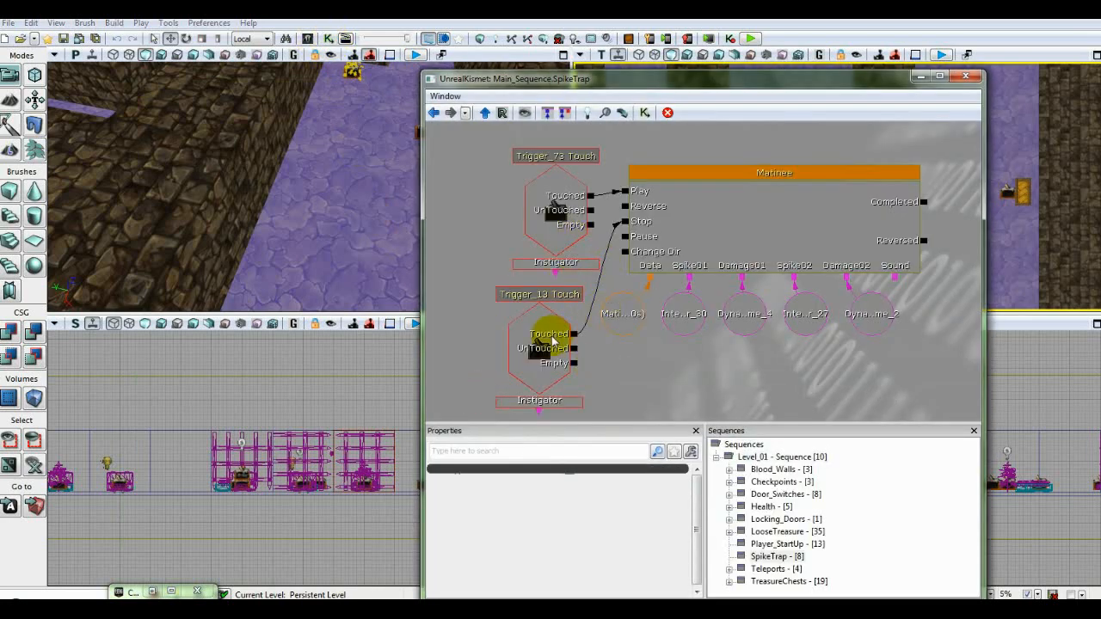
left_click(554, 342)
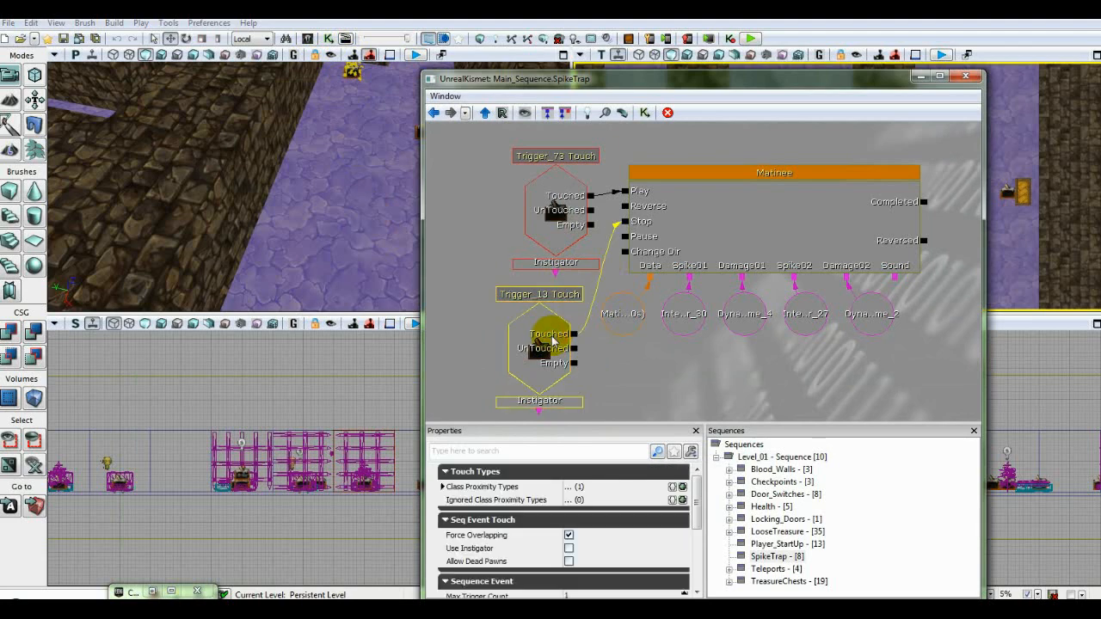
left_click_drag(701, 487, 659, 533)
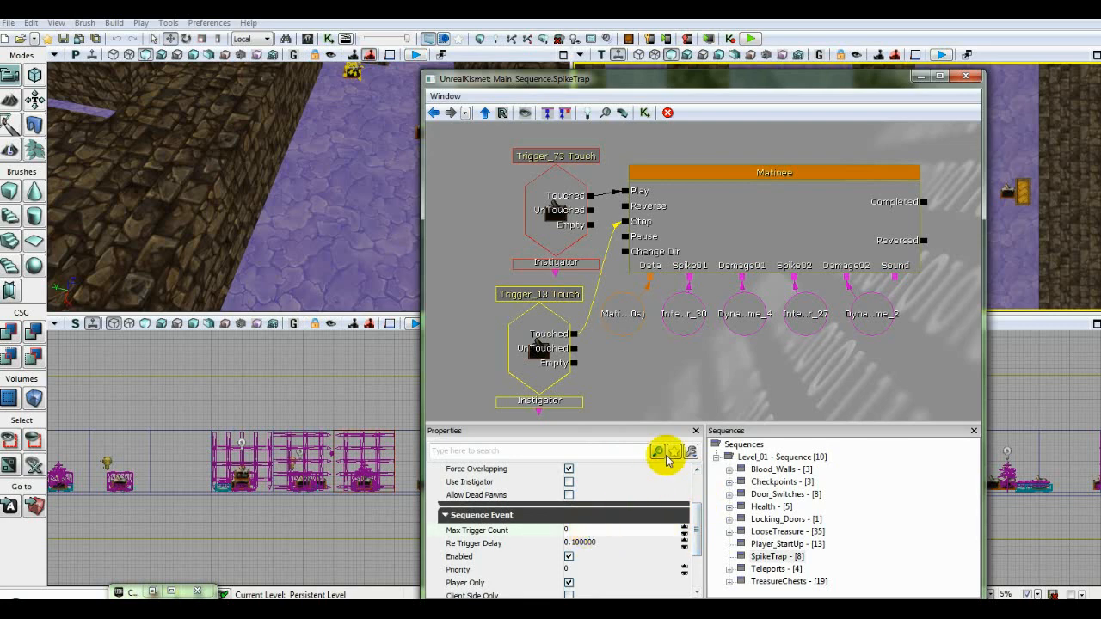
left_click(772, 366)
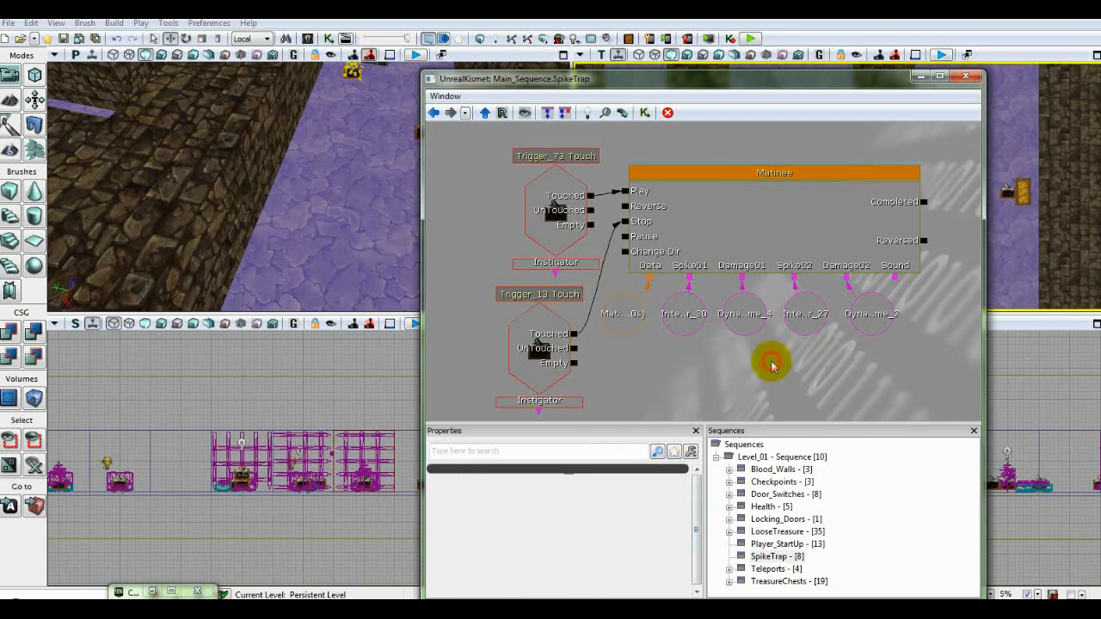
left_click(964, 79)
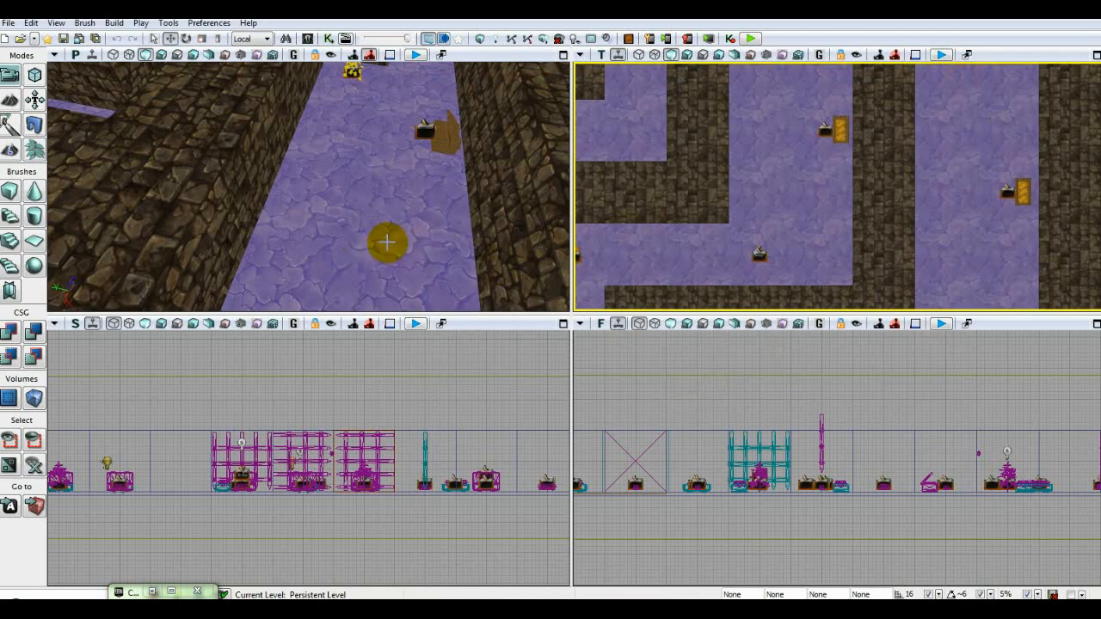
Start a play test from the corridor floor and run past the gold bars to the alcove with two crates
right_click(773, 177)
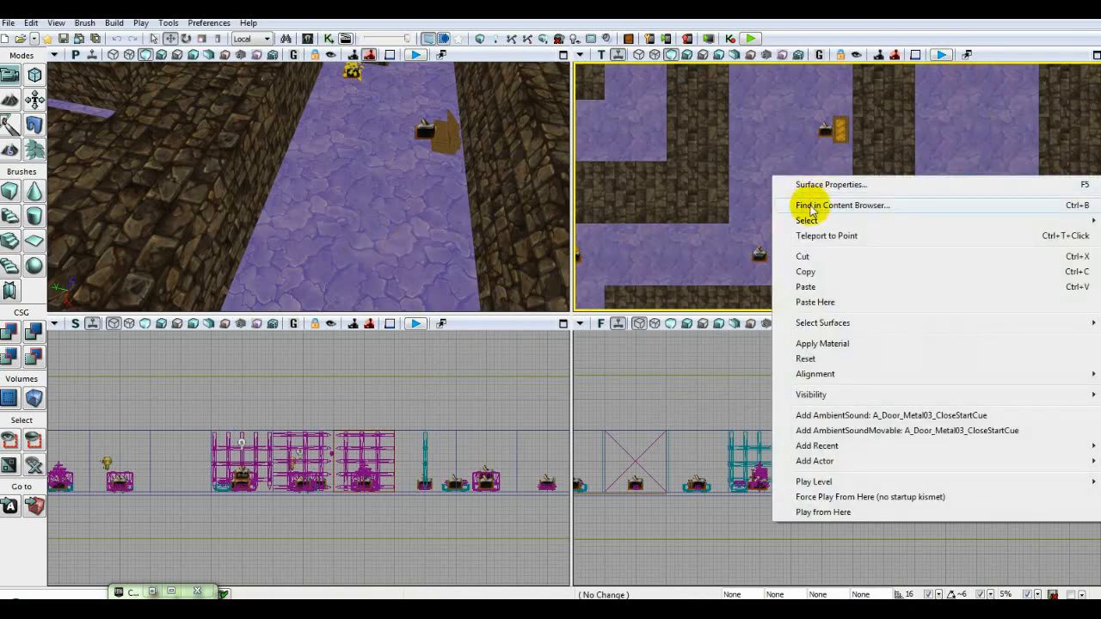
left_click(823, 513)
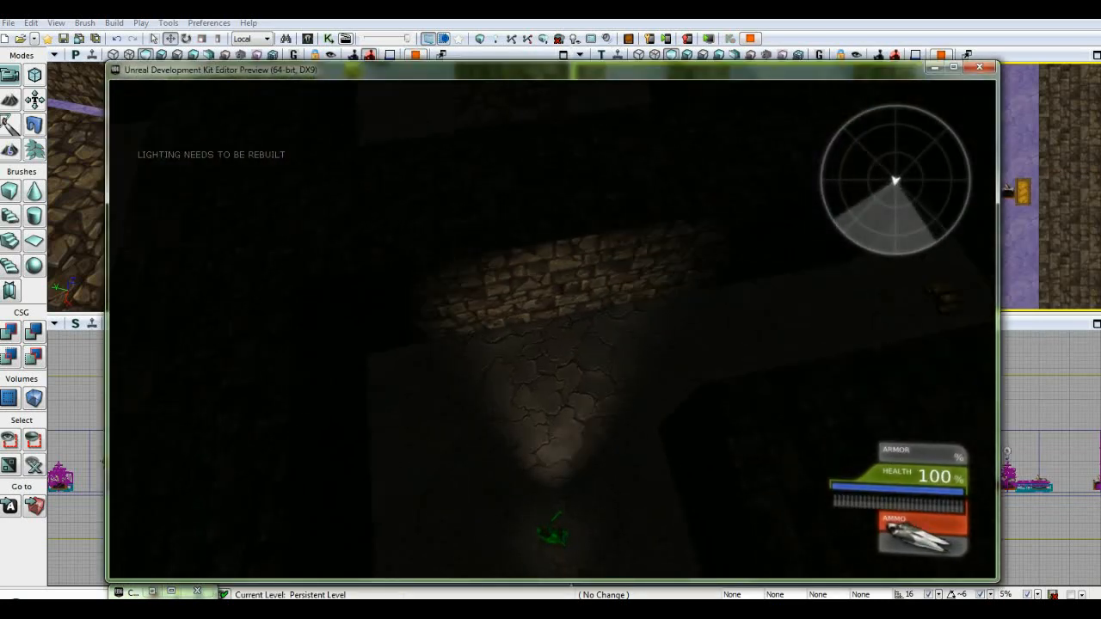
key("w")
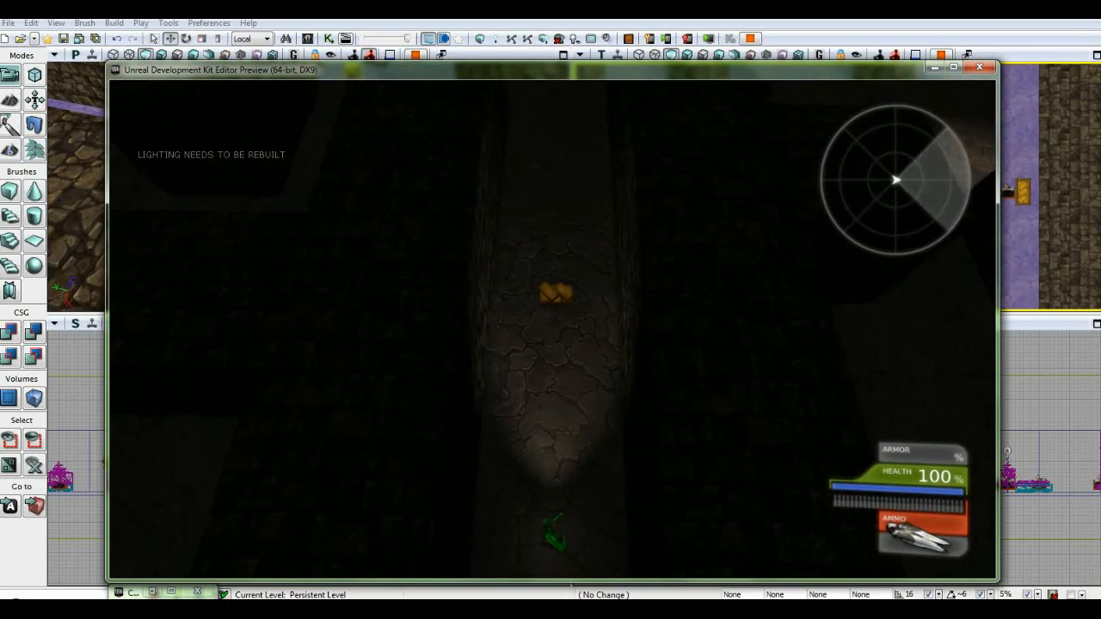
key("w")
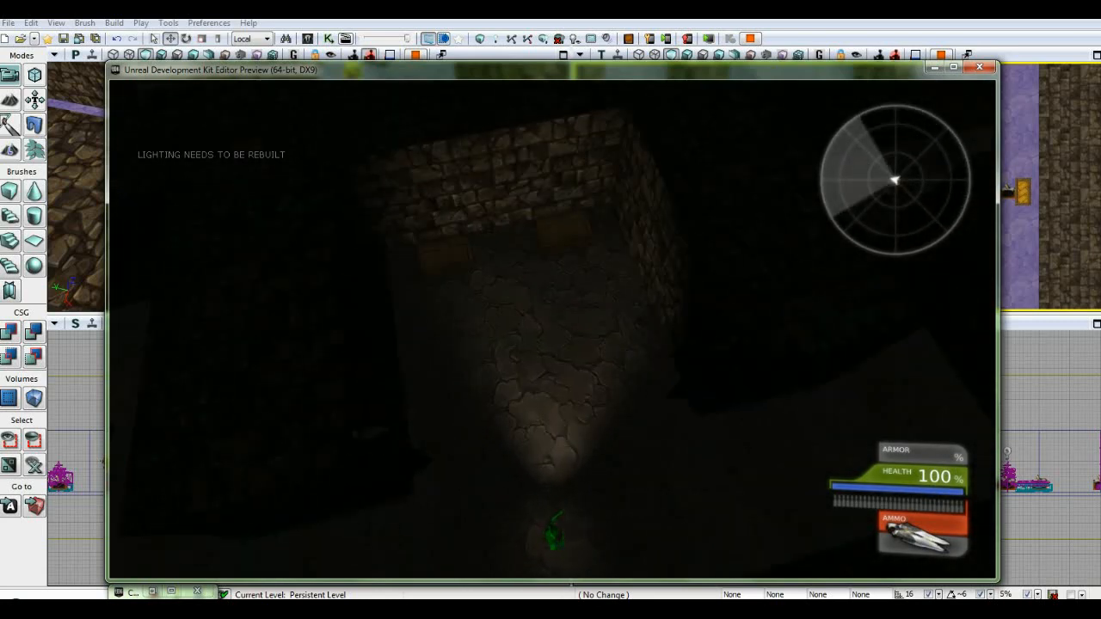
key("w")
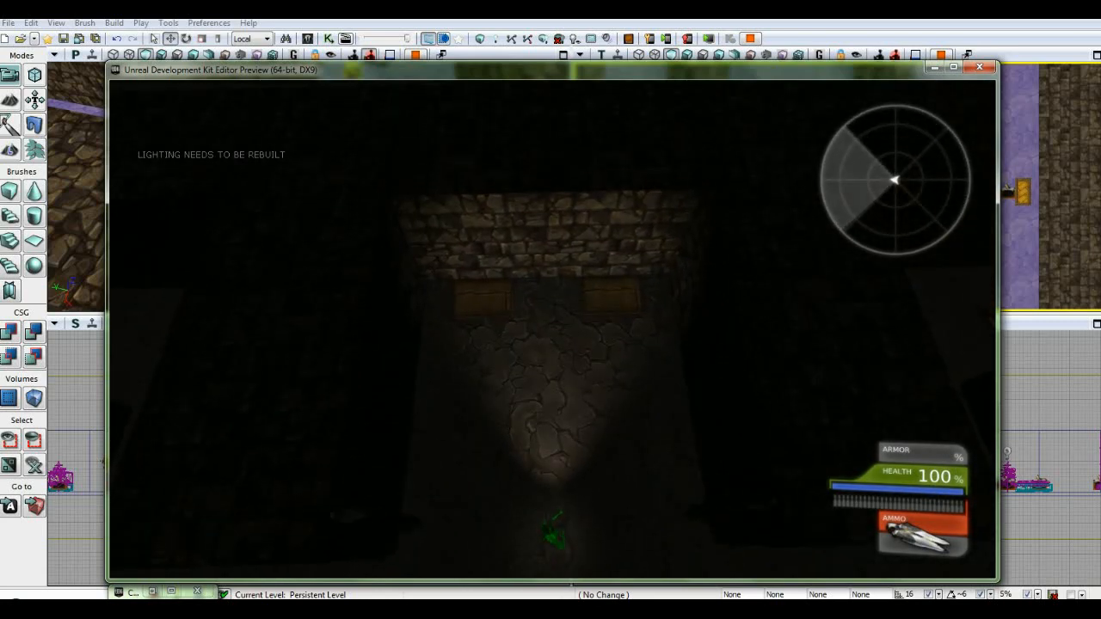
key("w")
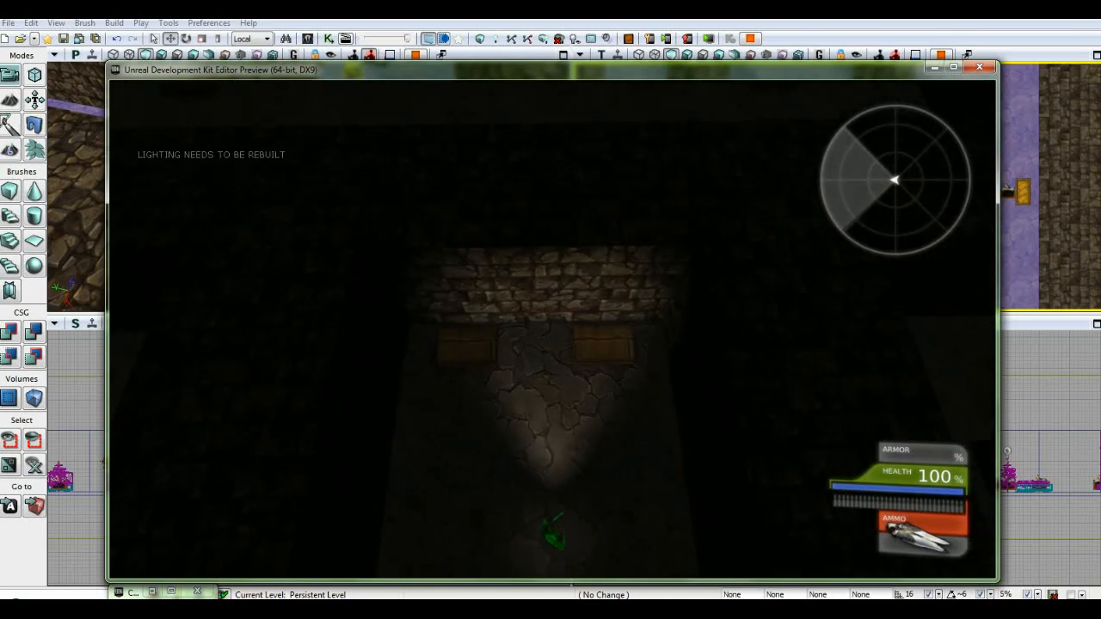
Run on from the two-crate alcove through the checkpoint and the long corridors beyond it, and end the play test
key("w")
key("w")
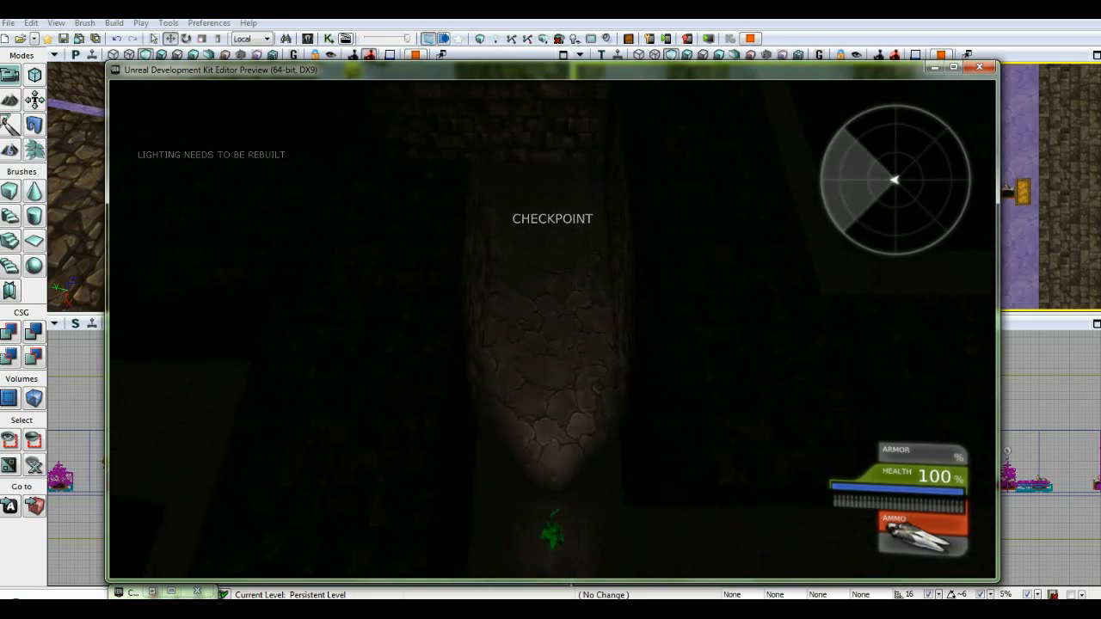
key("w")
key("w")
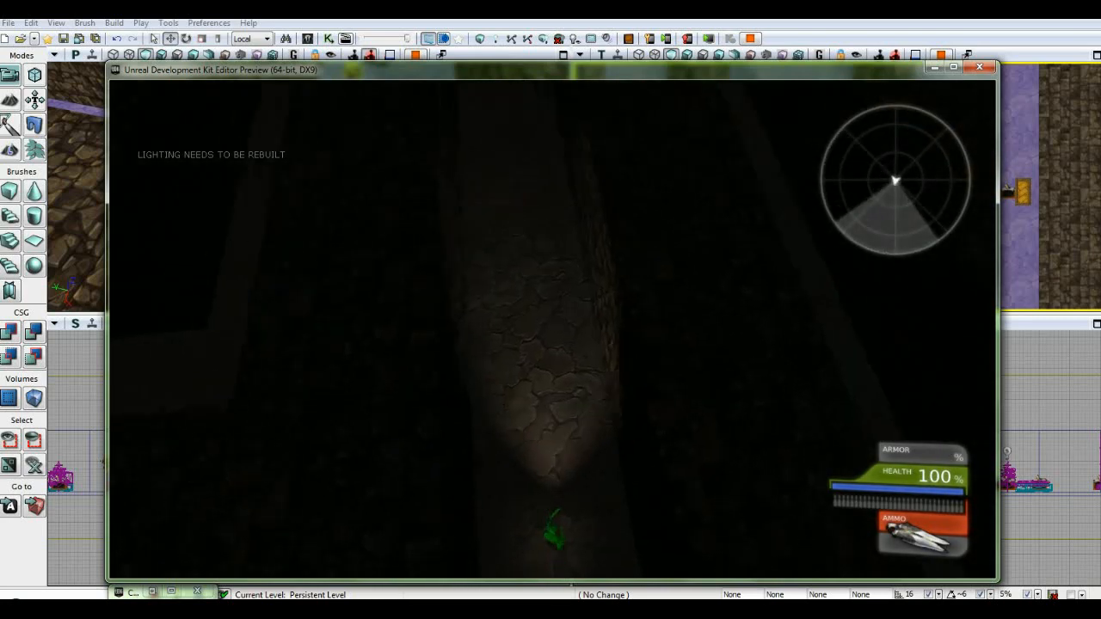
key("w")
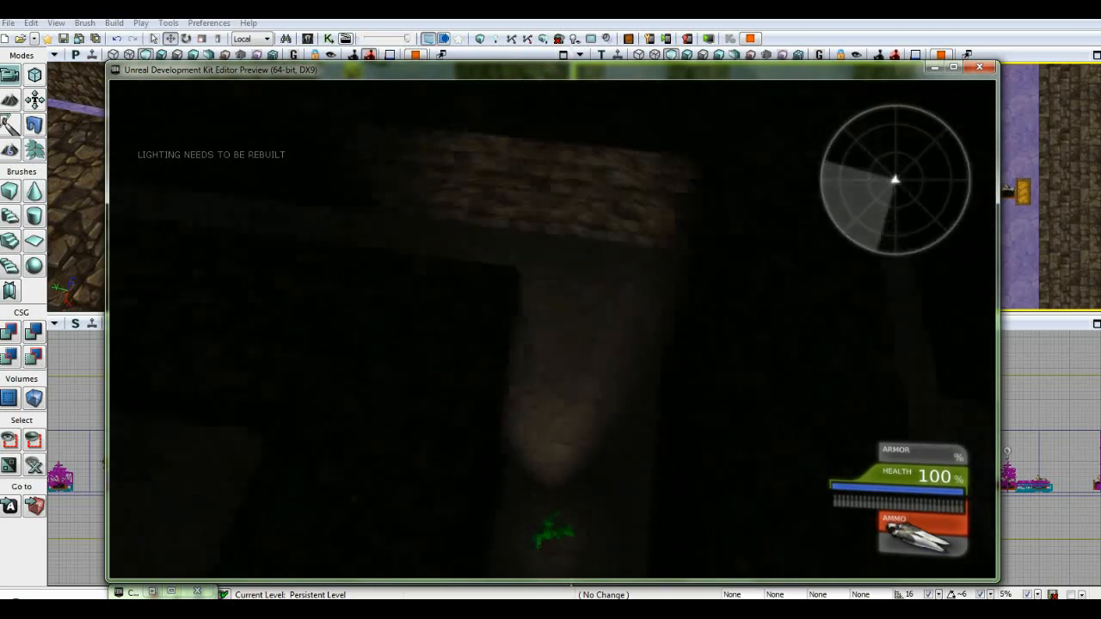
key("w")
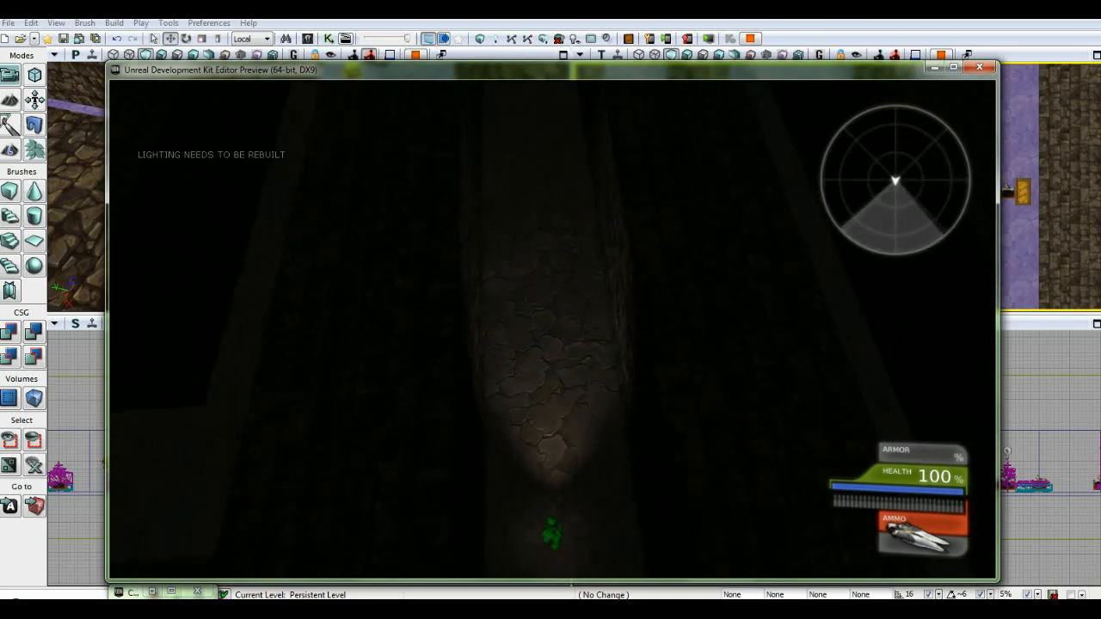
key("w")
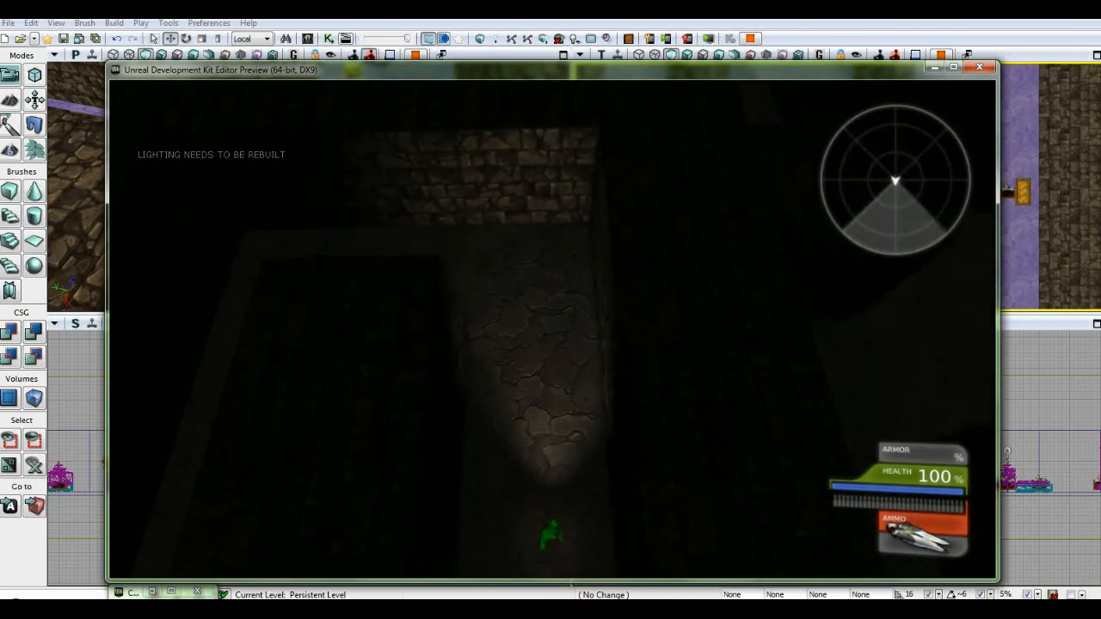
key("Escape")
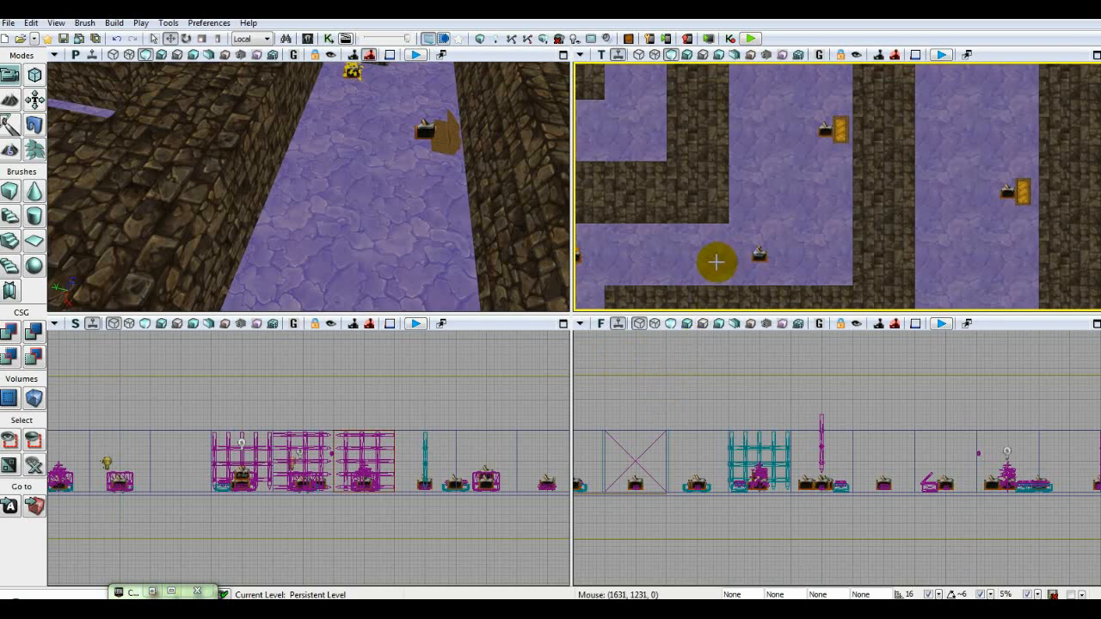
Examine the spike gates across the two-crate alcove in the top and perspective views, and deselect the floor surfaces
left_click_drag(896, 181, 809, 190)
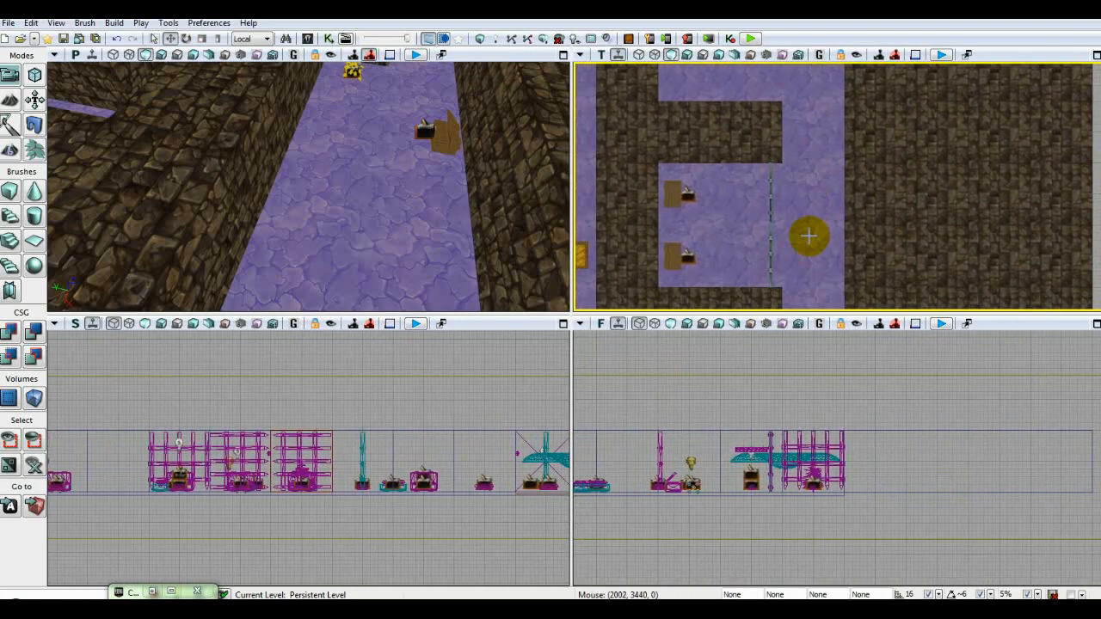
scroll(809, 236, "up", 4)
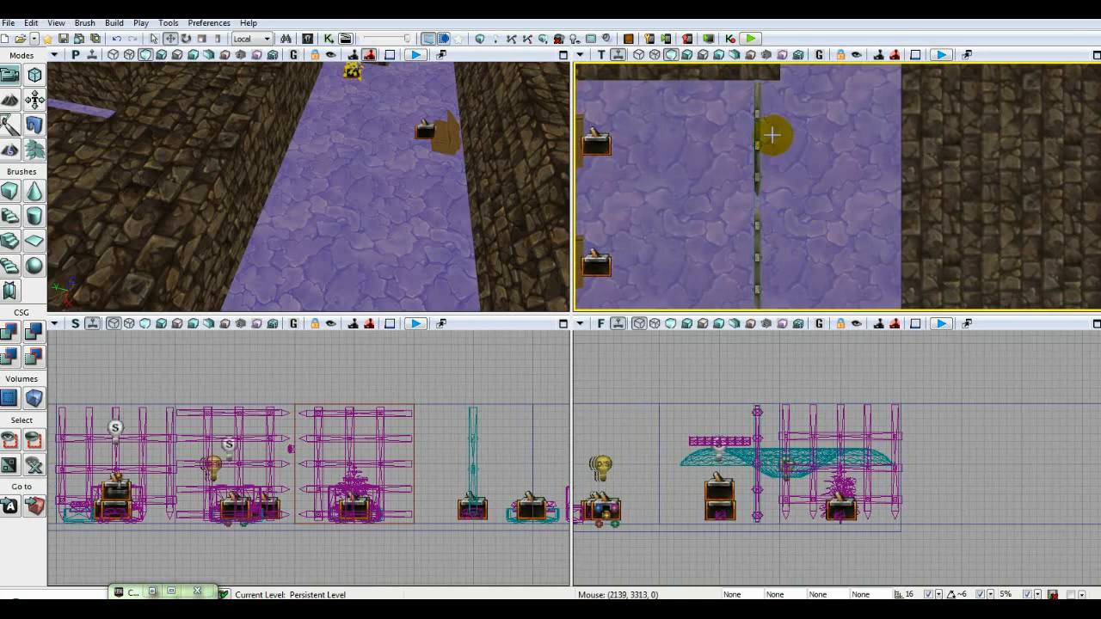
scroll(764, 197, "up", 5)
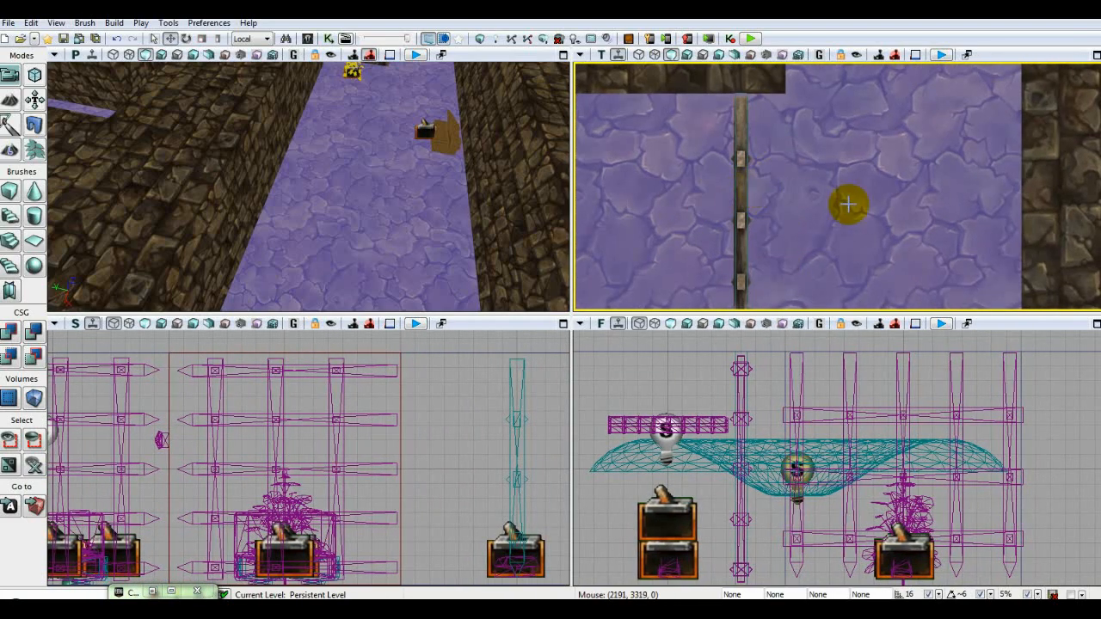
scroll(704, 226, "down", 4)
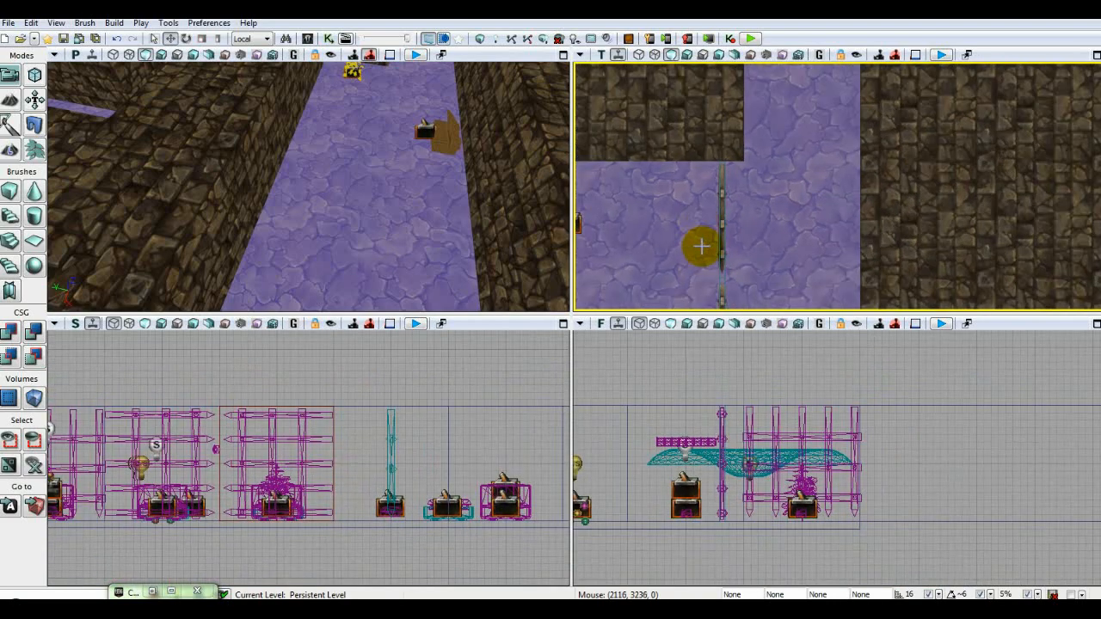
scroll(693, 264, "down", 5)
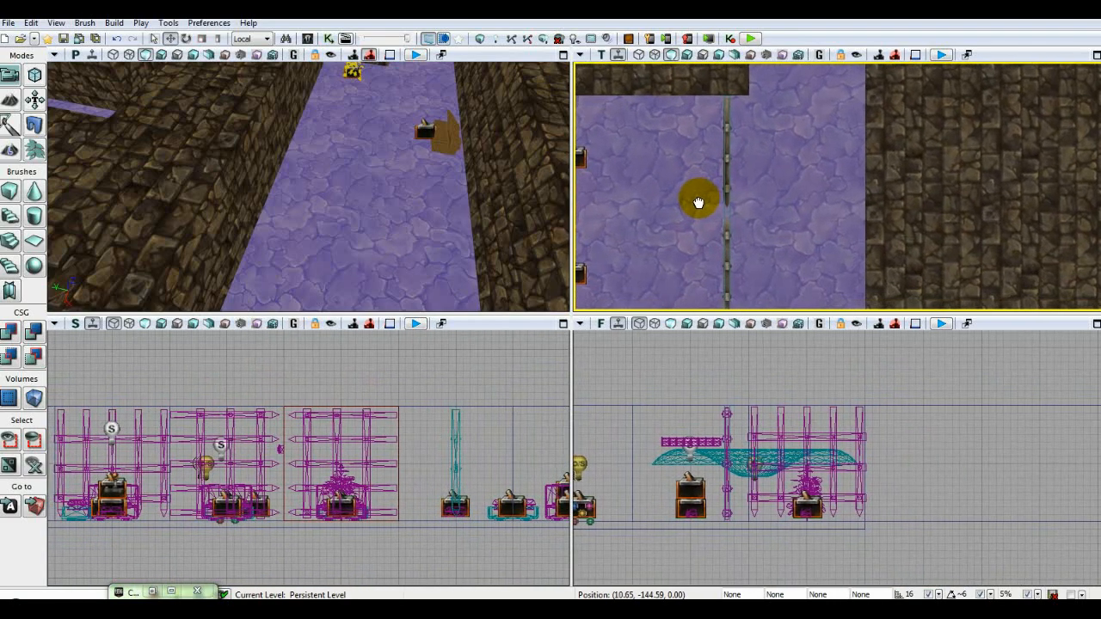
left_click_drag(690, 220, 728, 231)
left_click(807, 371)
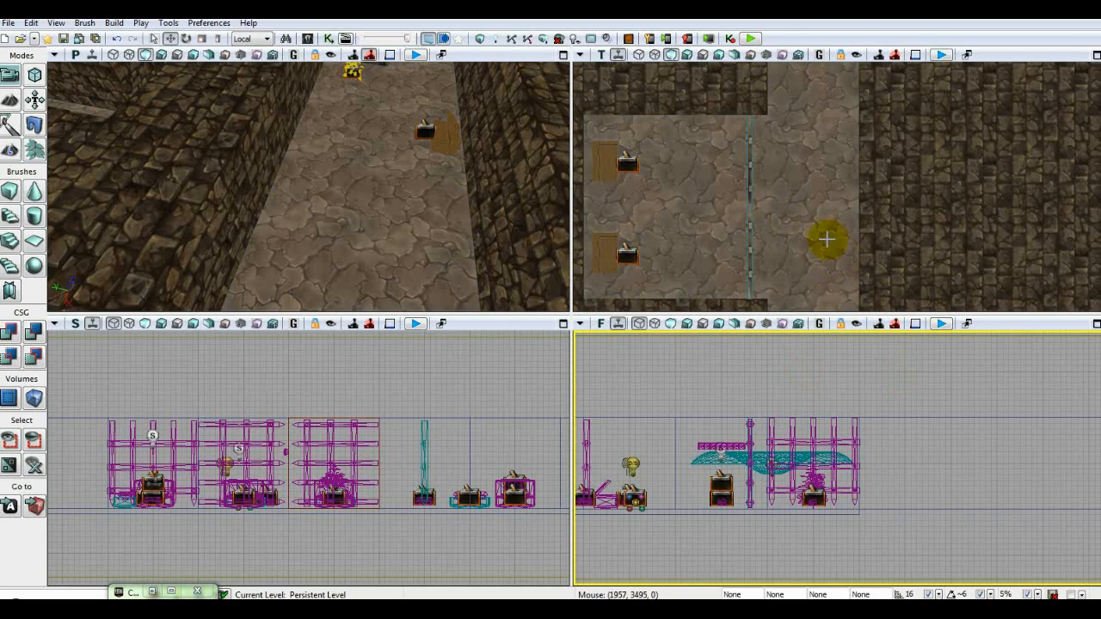
scroll(826, 240, "up", 1)
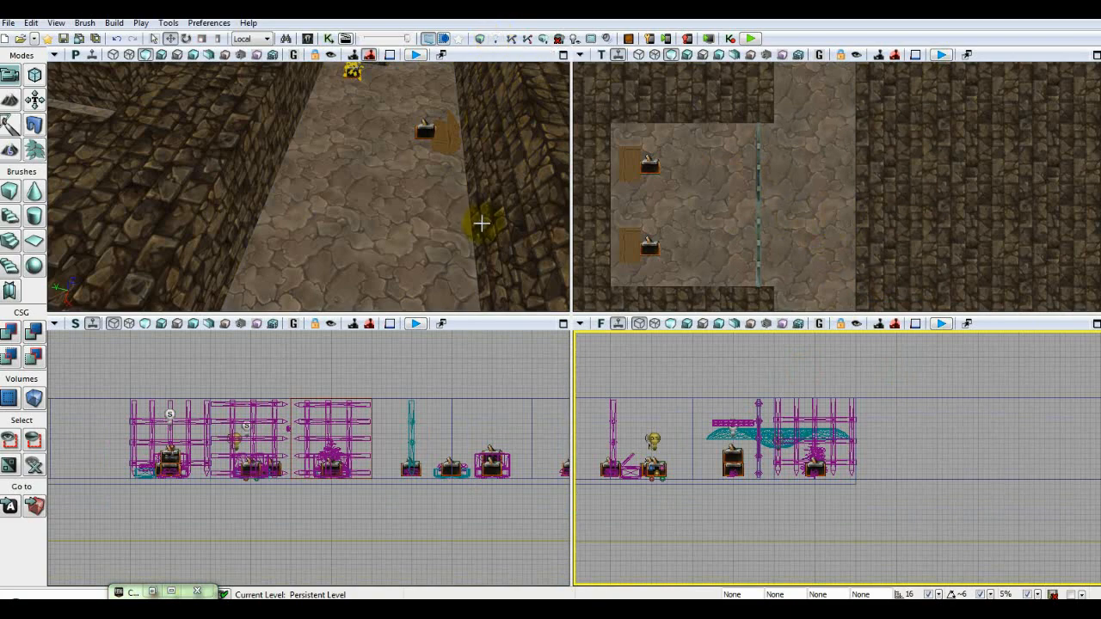
mouse_move(481, 223)
left_mouse_down()
mouse_move(421, 225)
mouse_move(408, 151)
mouse_move(335, 172)
mouse_move(340, 116)
mouse_move(421, 95)
mouse_move(516, 125)
mouse_move(518, 69)
mouse_move(481, 224)
left_mouse_up()
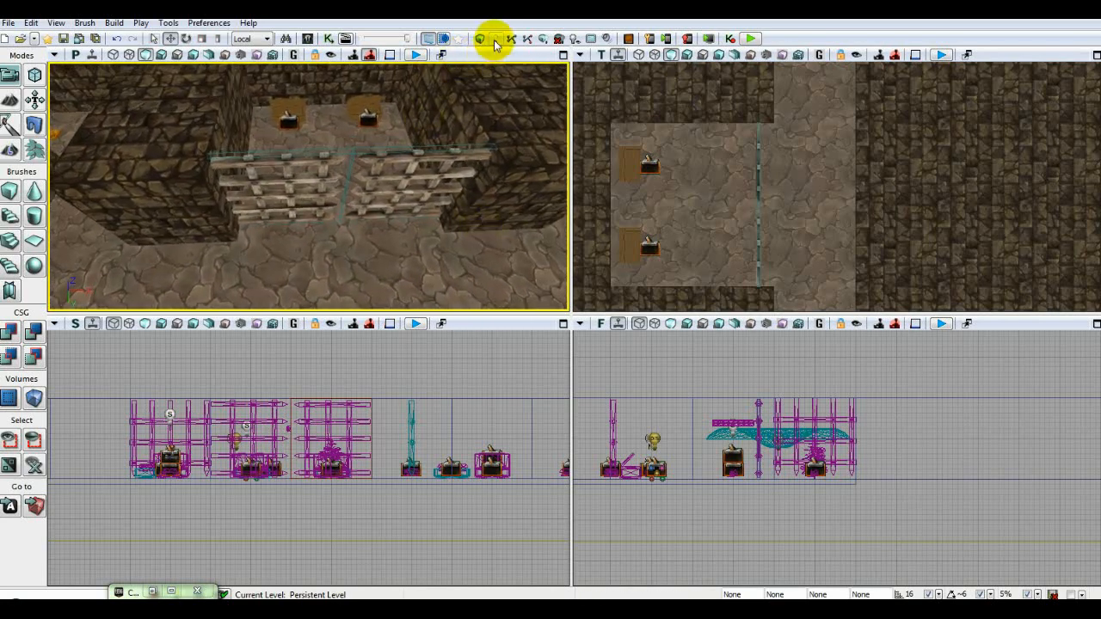
Build the whole level including lighting, and dismiss the Swarm Agent, Map Check and Lighting Results windows
left_click(542, 39)
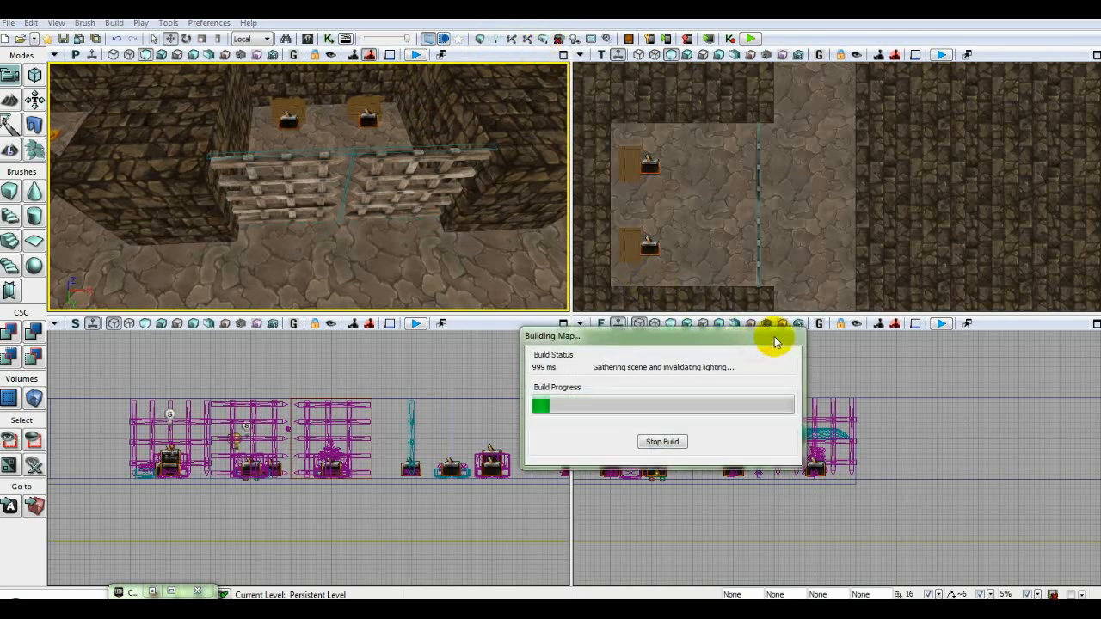
left_click_drag(771, 342, 702, 345)
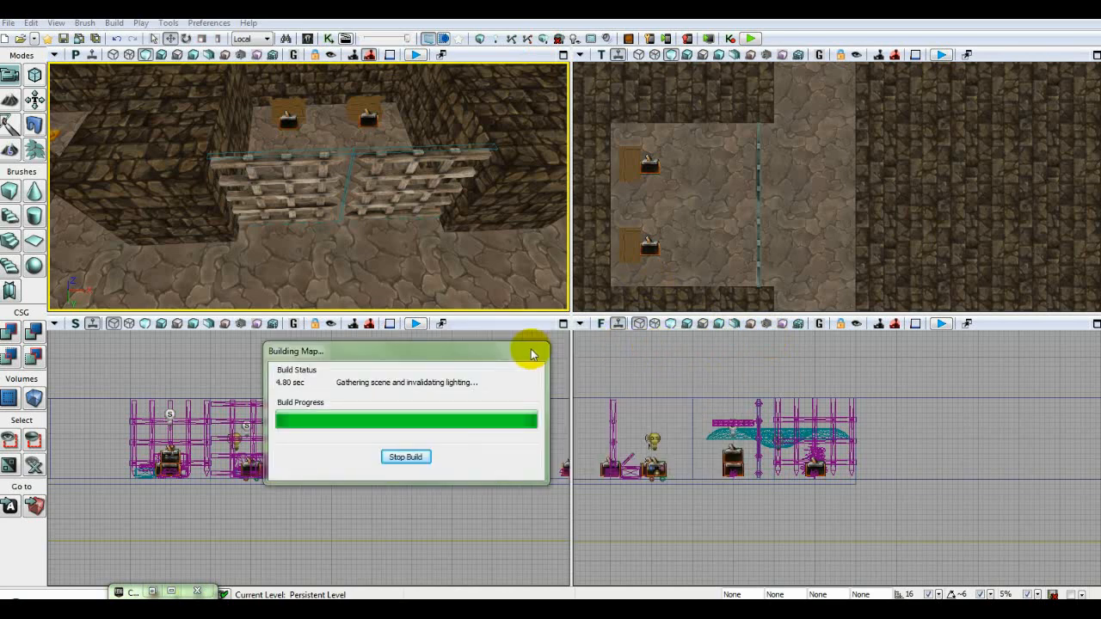
left_click_drag(533, 355, 548, 371)
left_click_drag(552, 389, 550, 392)
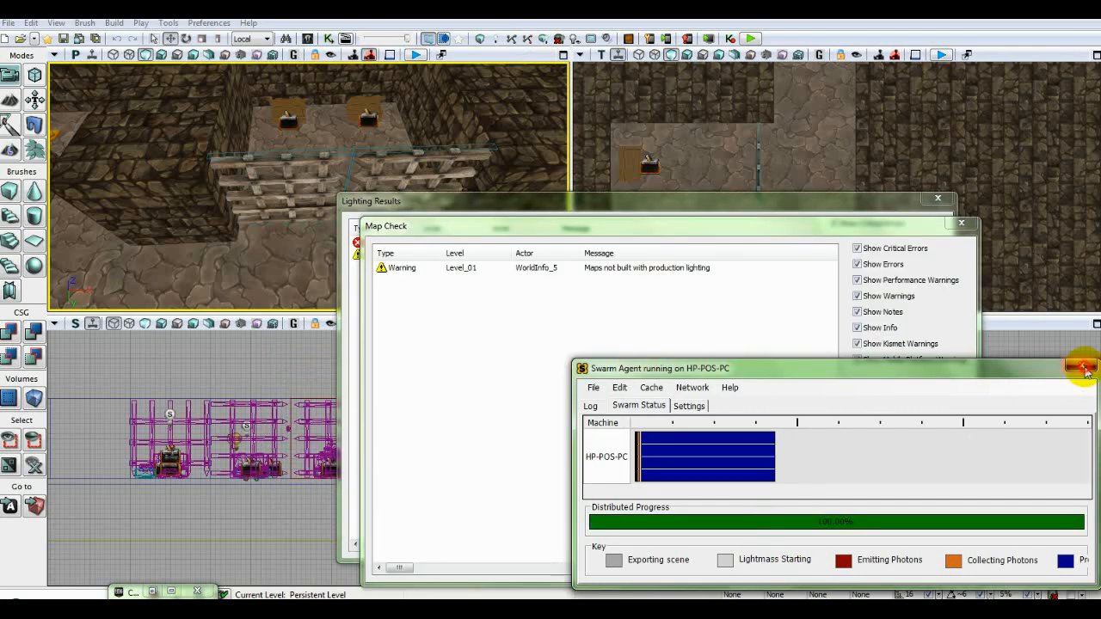
left_click(1083, 369)
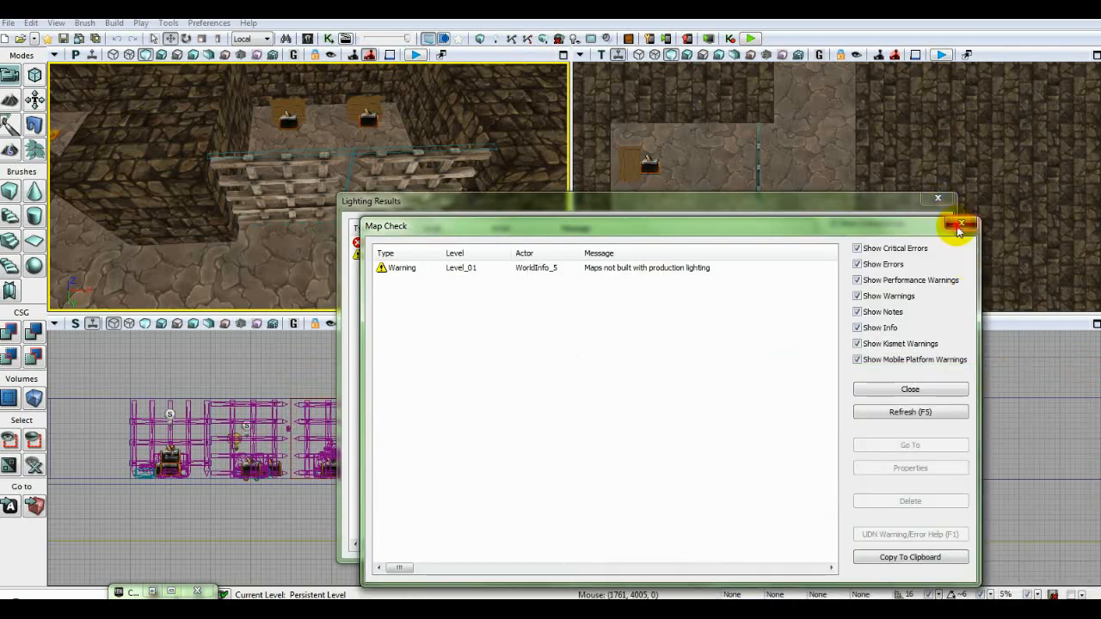
left_click(961, 226)
left_click(938, 199)
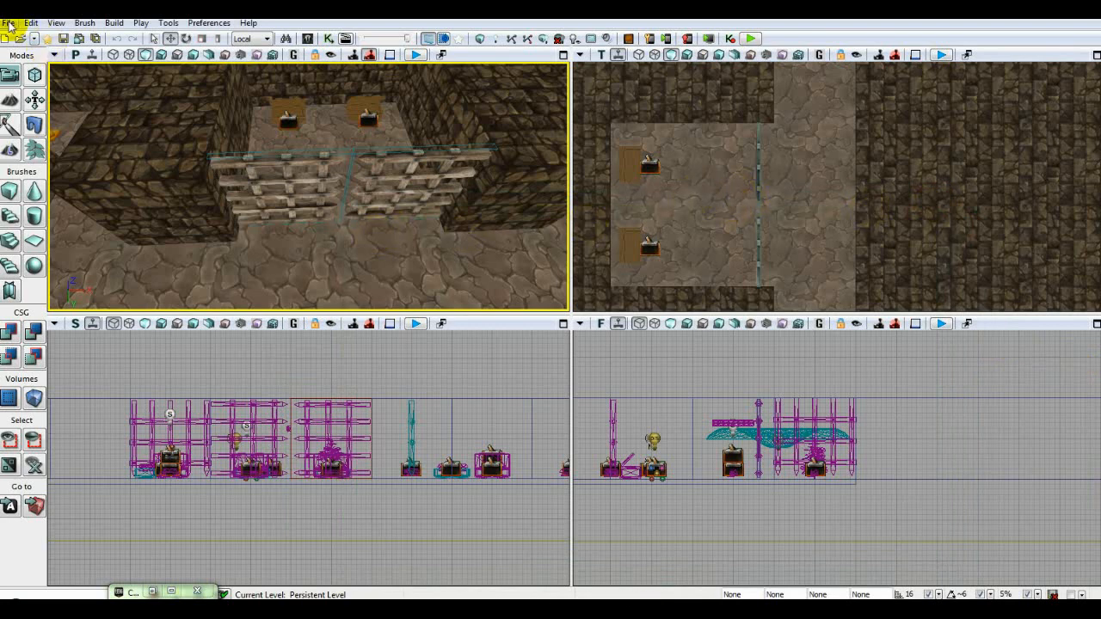
Save the current level file, Level_01.udk
left_click(8, 23)
left_click(30, 74)
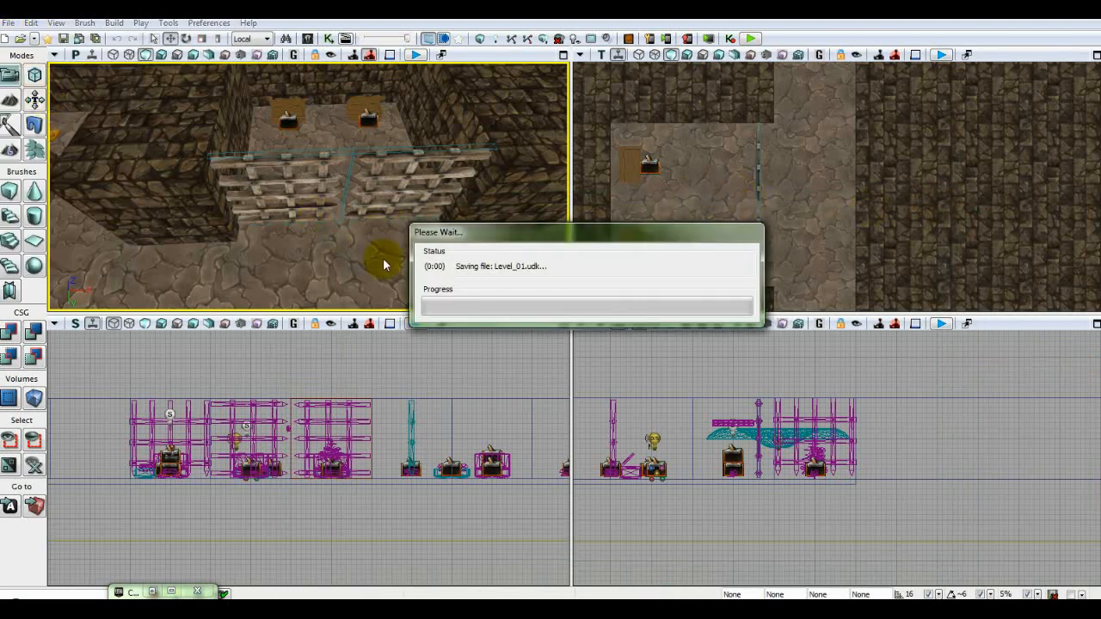
mouse_move(391, 249)
left_mouse_down()
mouse_move(413, 265)
mouse_move(394, 246)
left_mouse_up()
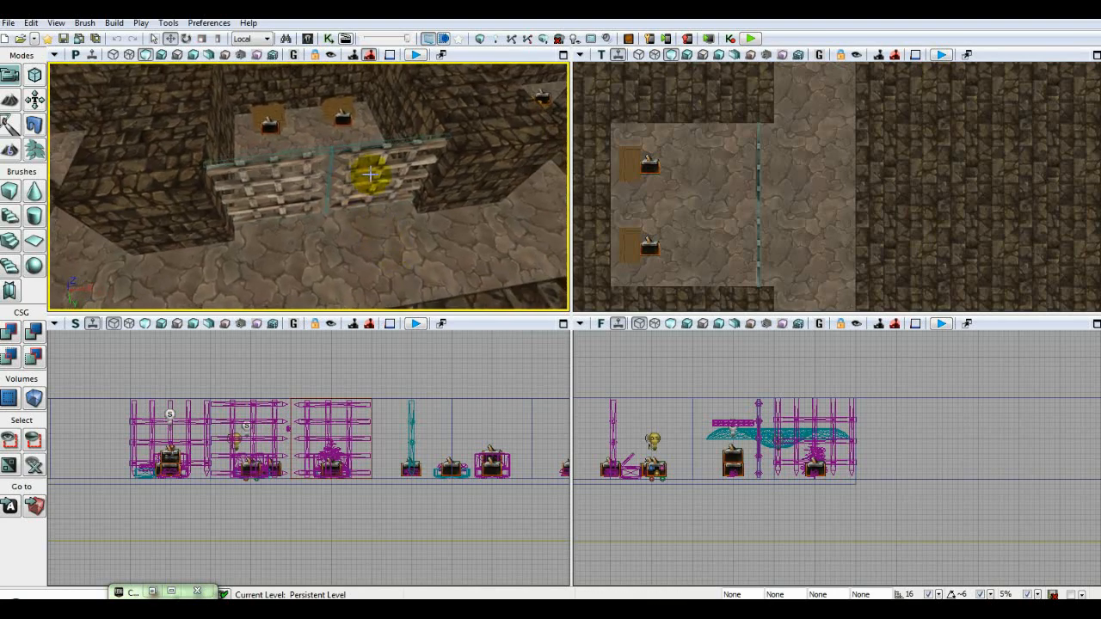